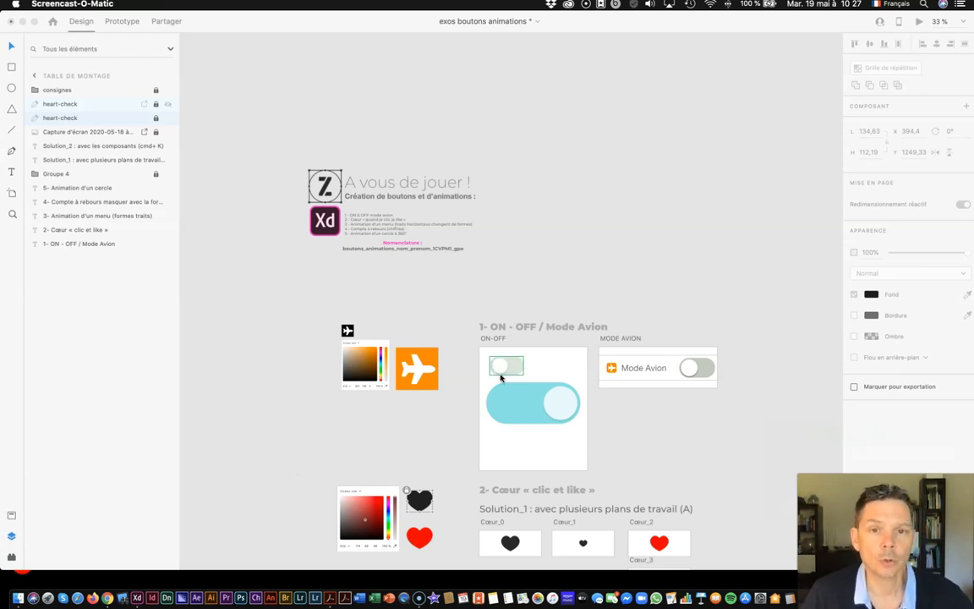
Step: Preview the ON-OFF artboard, switch the large blue toggle and the small green toggle back and forth, and close the preview
left_click(496, 346)
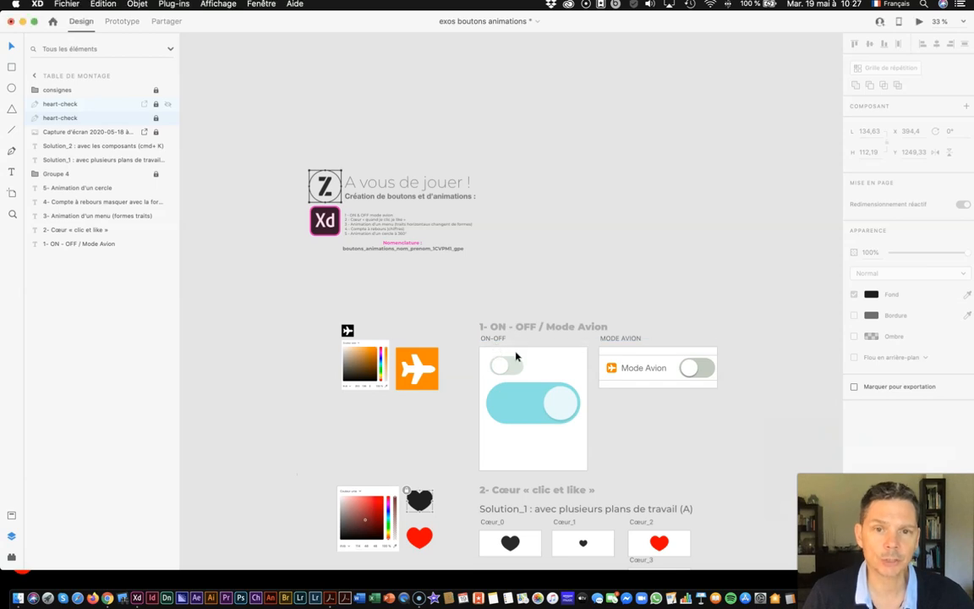
left_click(511, 357)
left_click(919, 22)
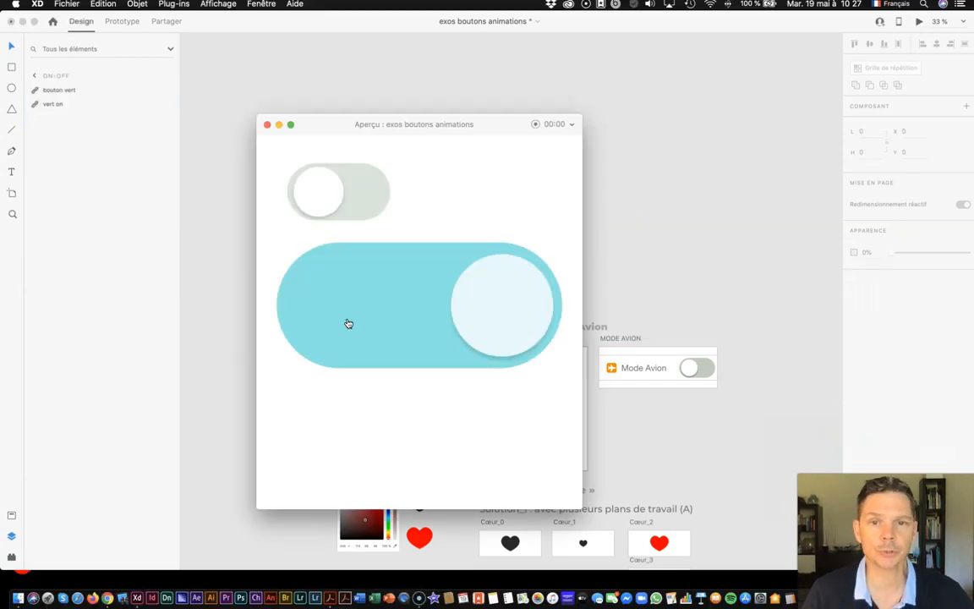
left_click(498, 289)
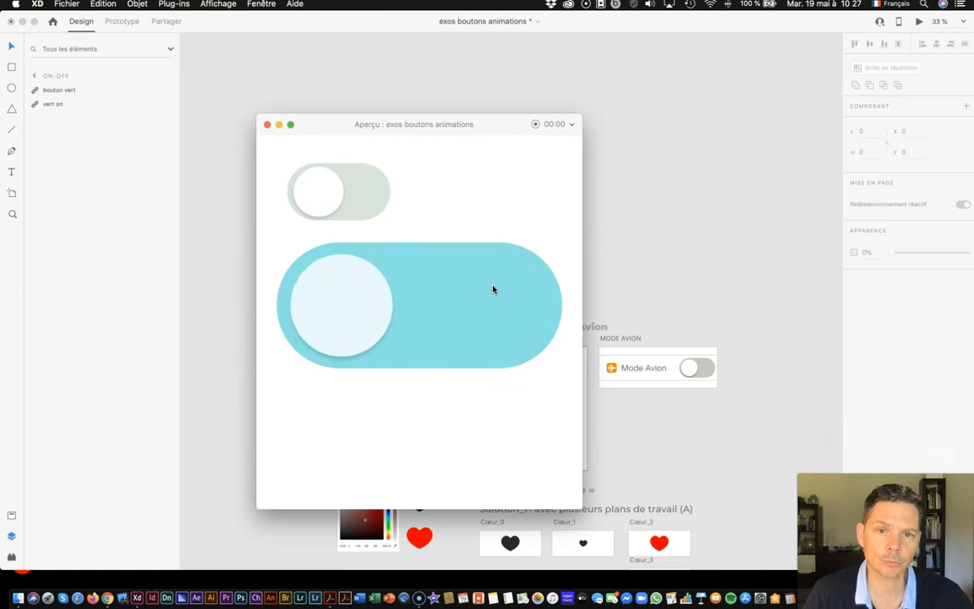
left_click(342, 298)
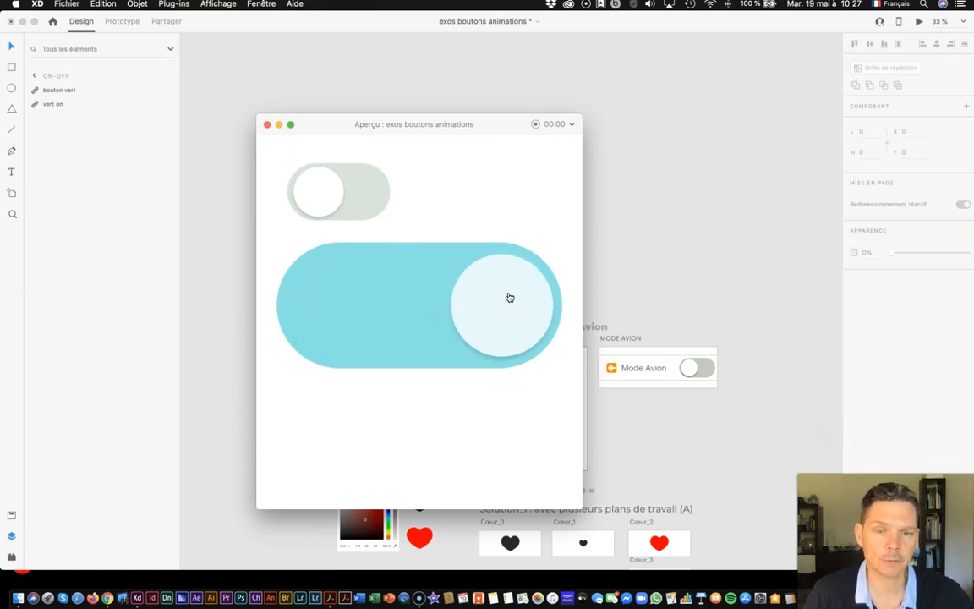
left_click(490, 295)
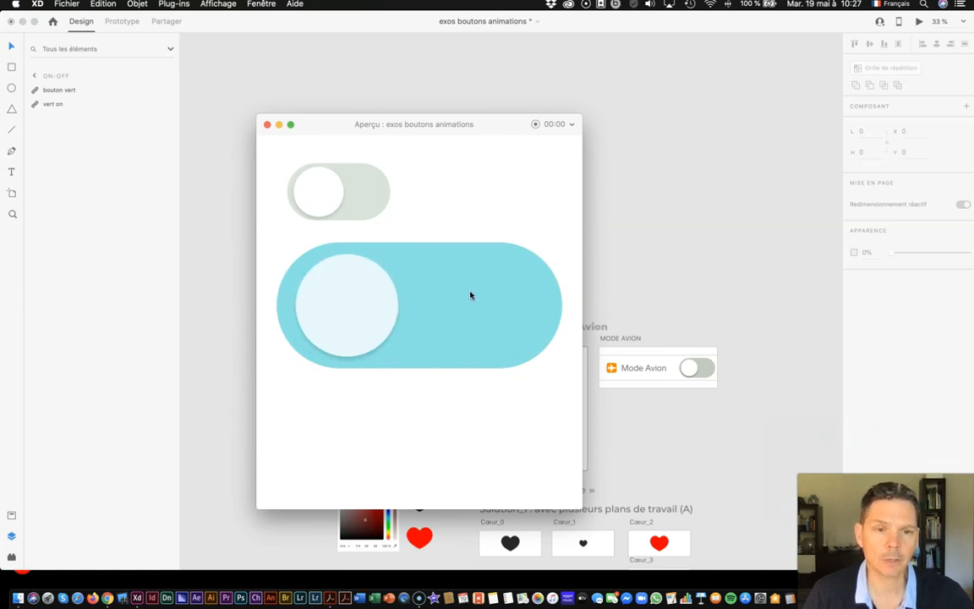
left_click(363, 297)
left_click(337, 201)
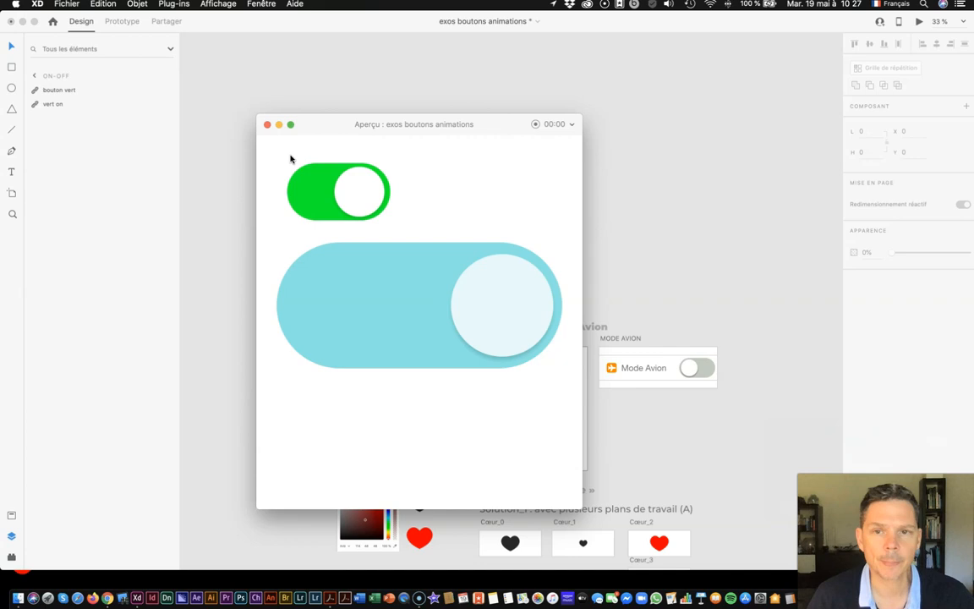
left_click(267, 125)
Step: Preview the MODE AVION artboard, switch its airplane-mode toggle on and off, and close the preview
left_click(629, 340)
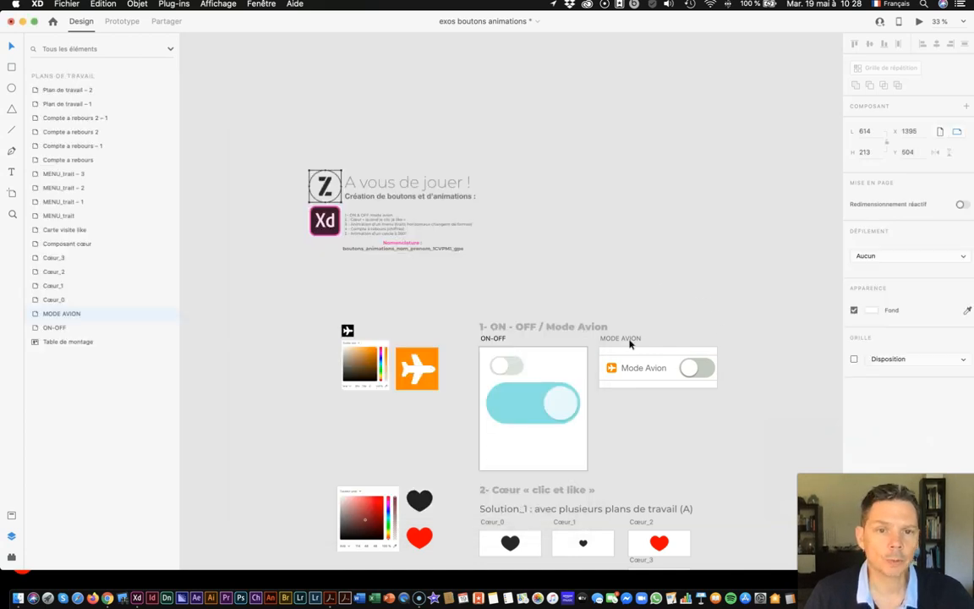
left_click(920, 23)
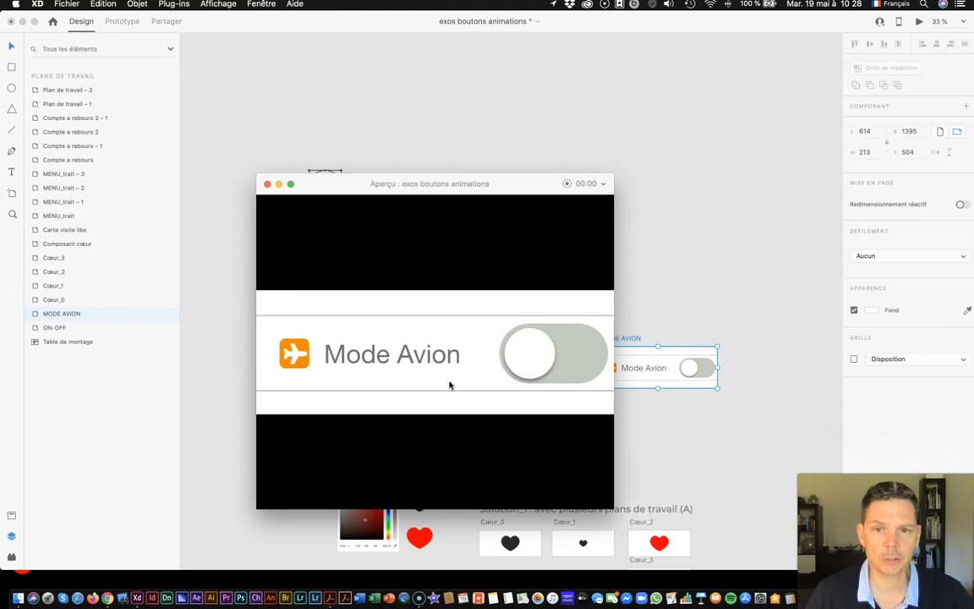
left_click(523, 369)
left_click(583, 363)
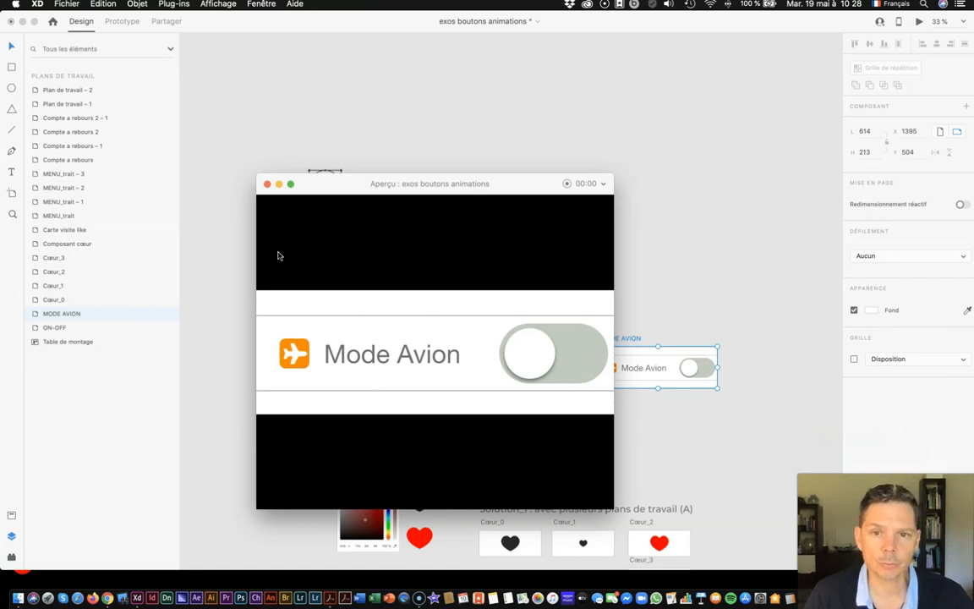
left_click(266, 183)
Step: Preview the Cœur_0 artboard in full screen, trigger the heart's like animation, and close the preview
scroll(544, 508, "down", 5)
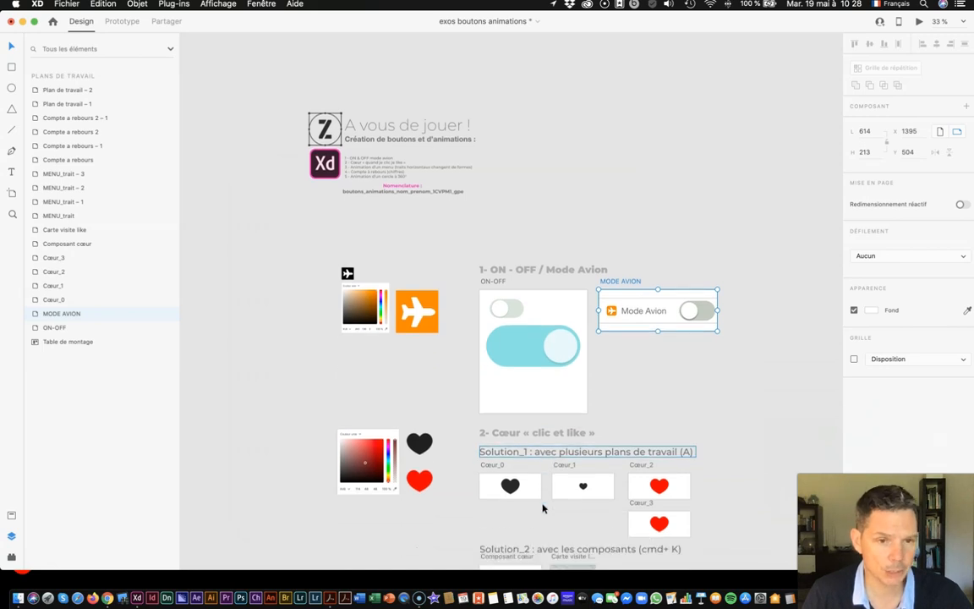
left_click(496, 391)
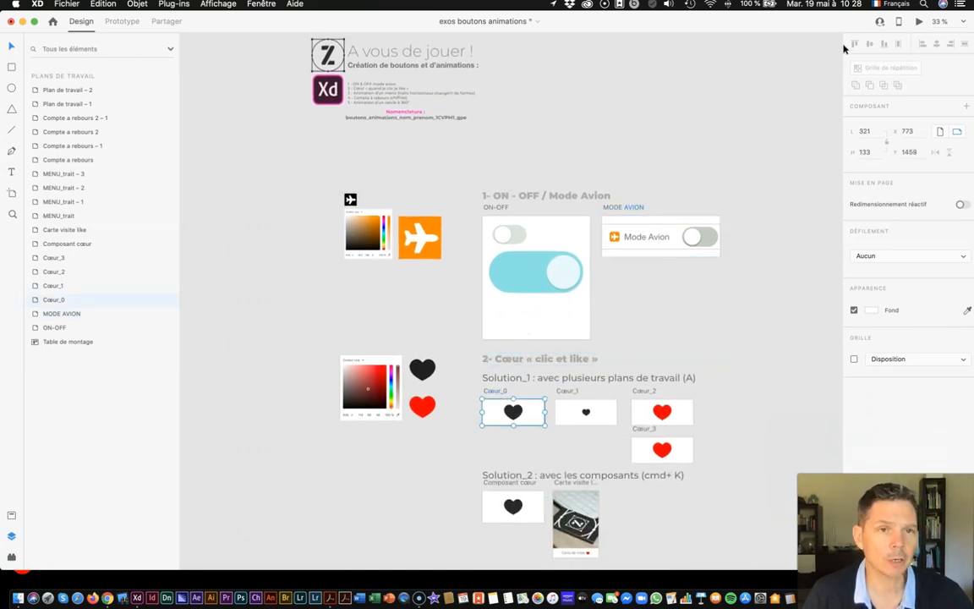
left_click(920, 22)
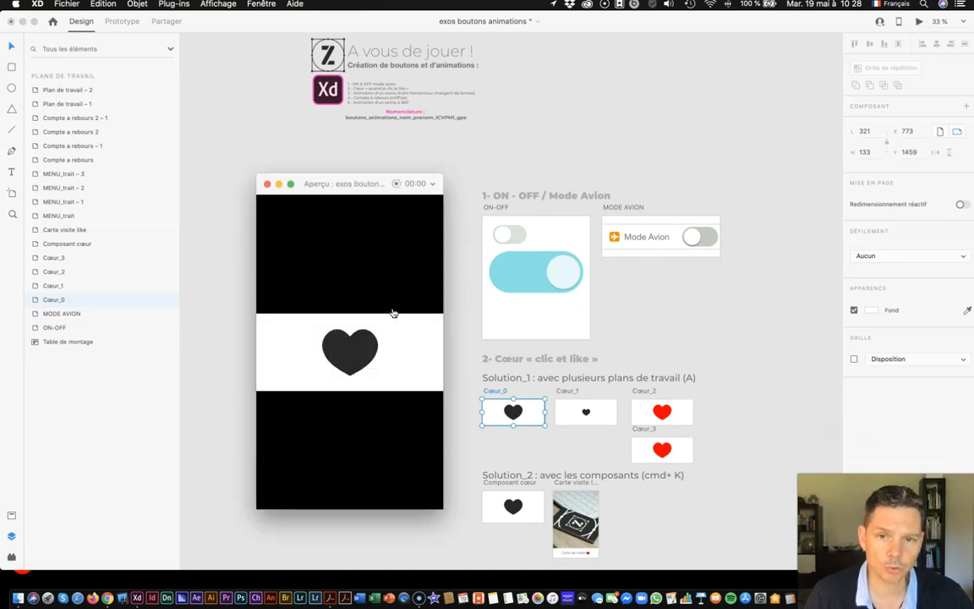
left_click(290, 185)
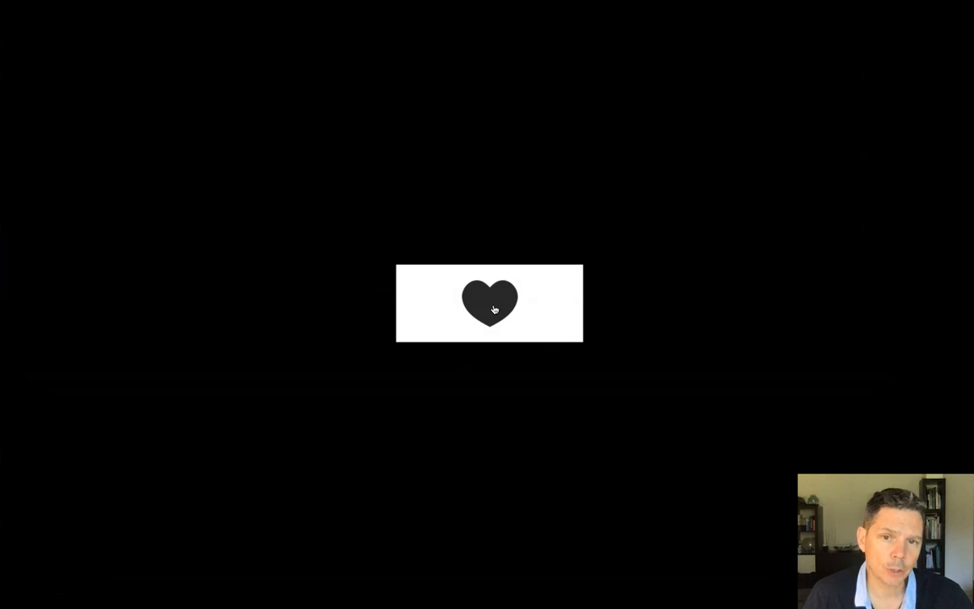
left_click(494, 309)
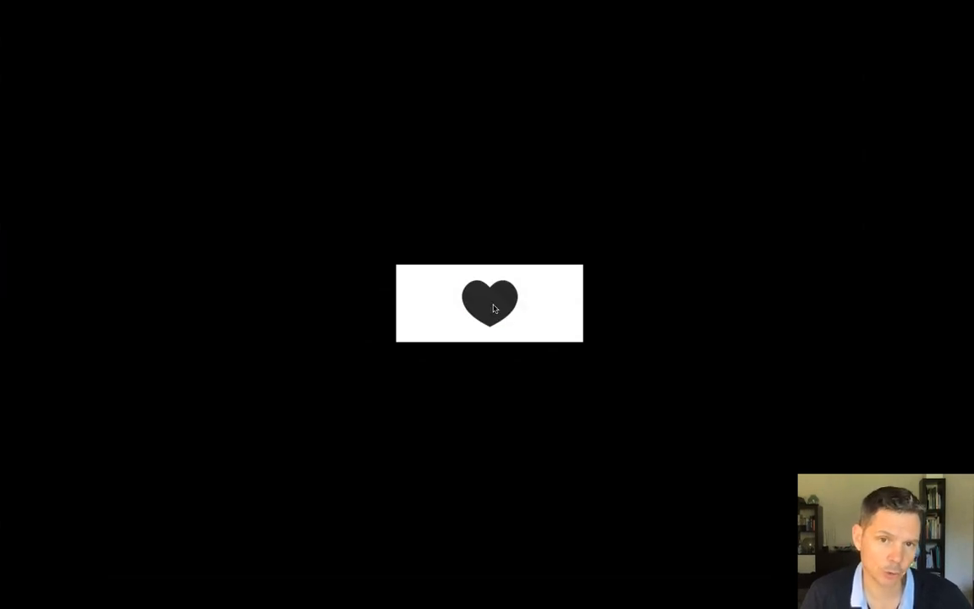
left_click(492, 307)
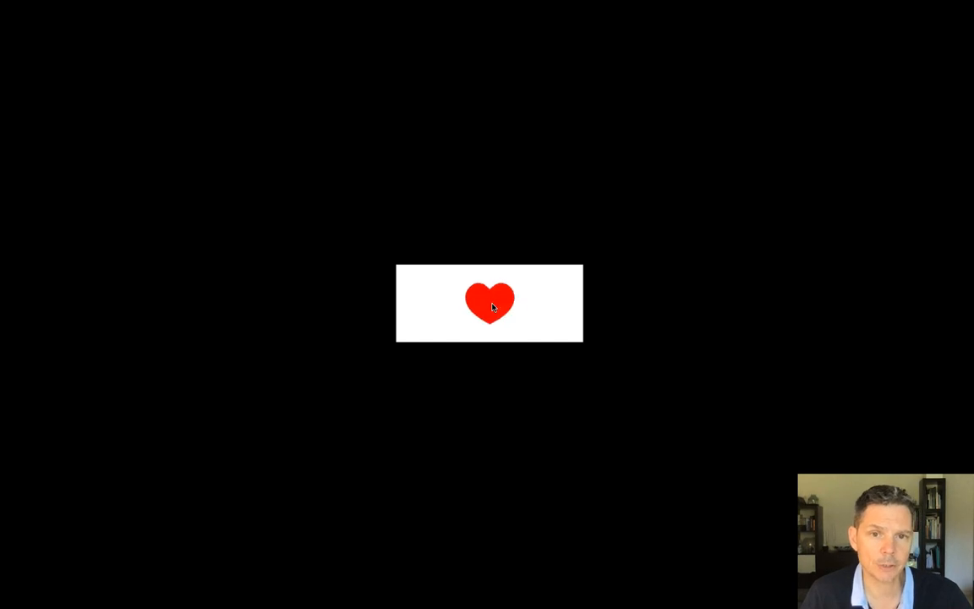
key("Escape")
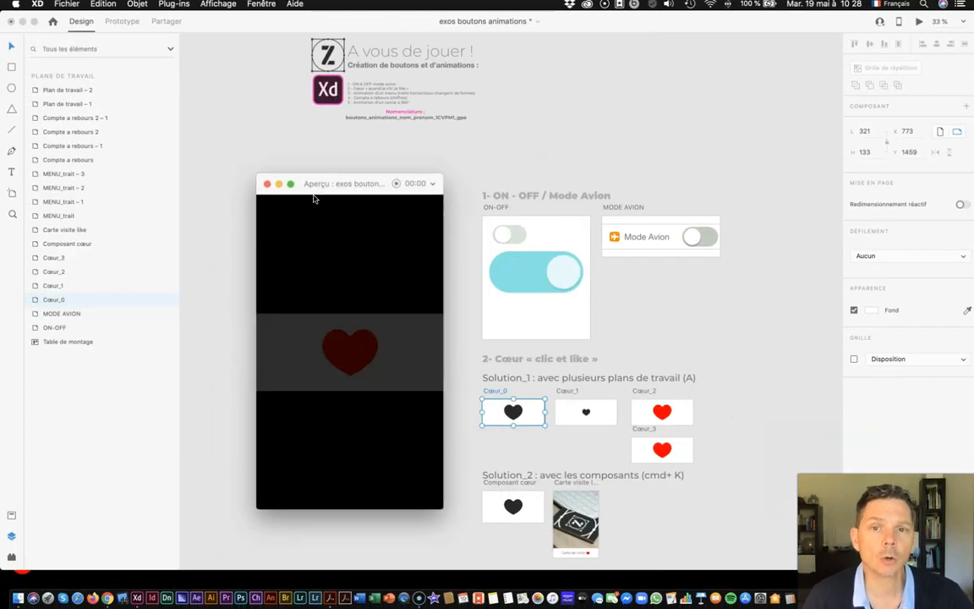
left_click(268, 183)
Step: Preview the component-based heart on the Composant cœur artboard and close the preview
scroll(608, 397, "down", 3)
scroll(607, 397, "down", 2)
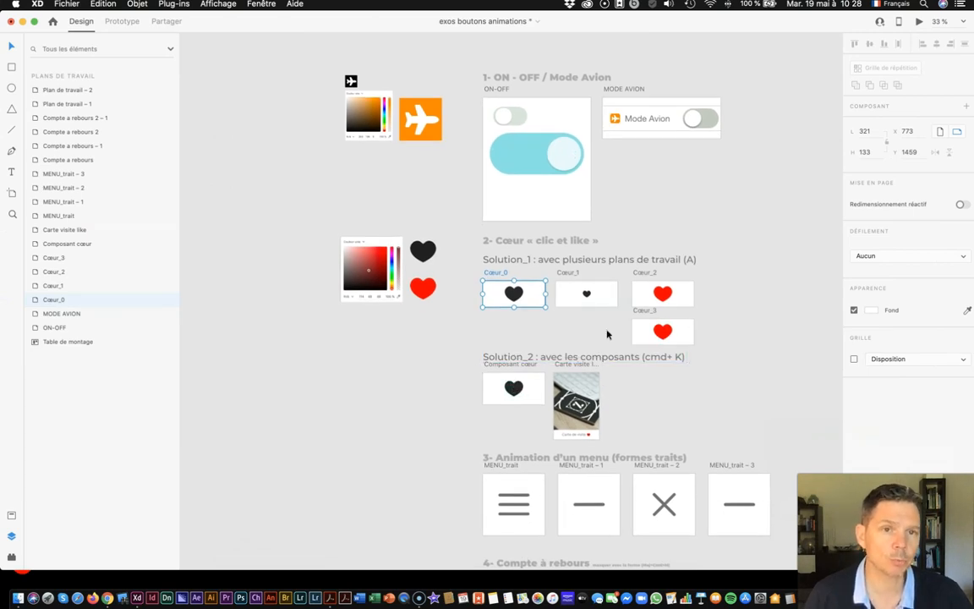
left_click(533, 388)
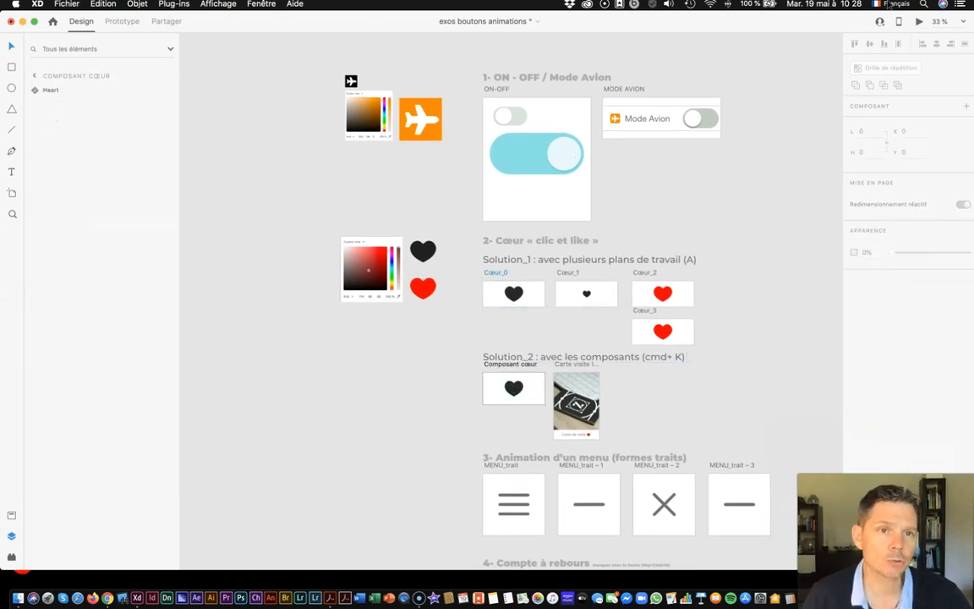
left_click(921, 23)
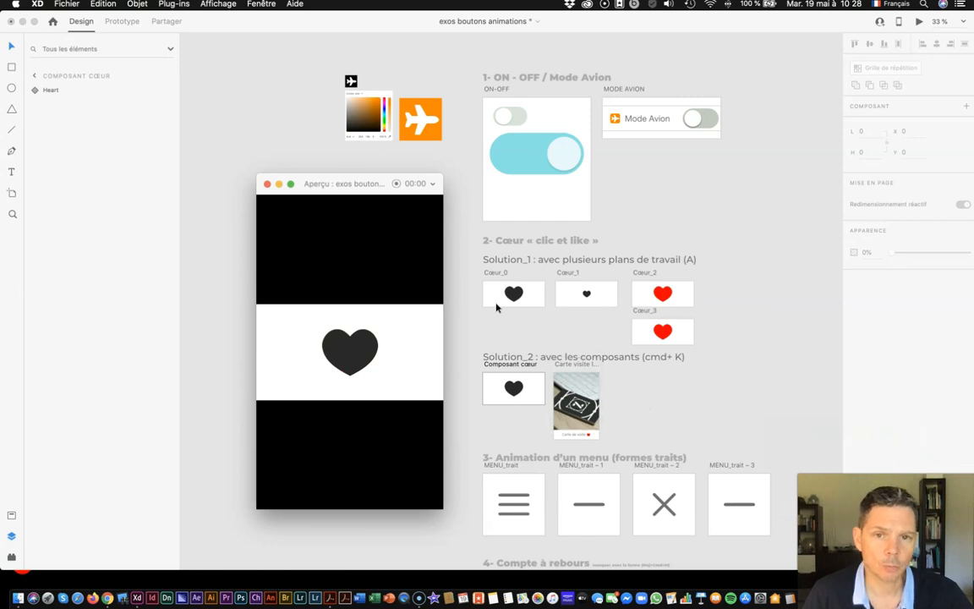
left_click(267, 184)
Step: Preview the business-card artboard with its like heart under Solution_2 and close the preview
left_click(571, 383)
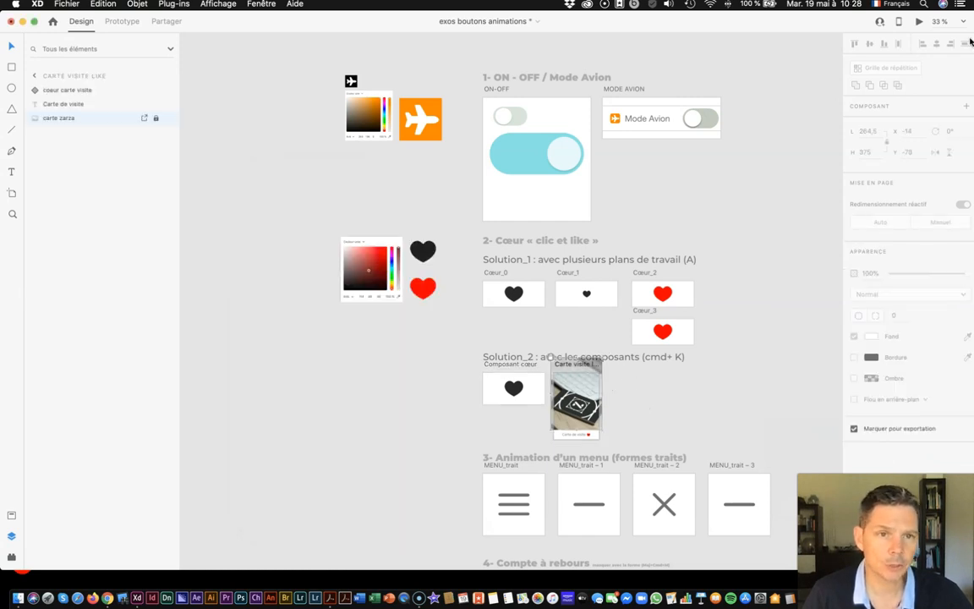
left_click(918, 22)
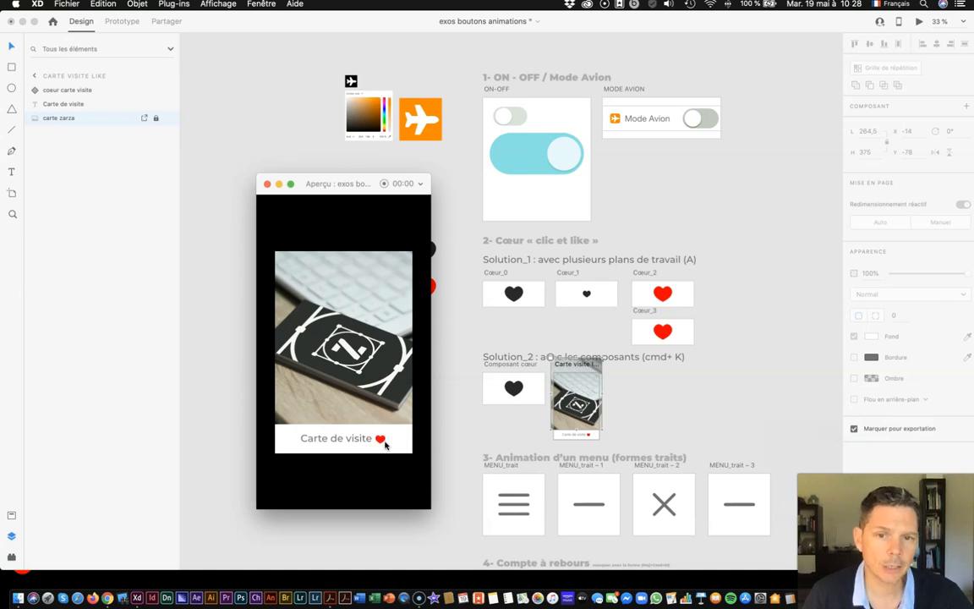
left_click(267, 185)
Step: Preview the line-shape menu animation starting from the MENU_trait artboard and close the preview
scroll(420, 453, "down", 5)
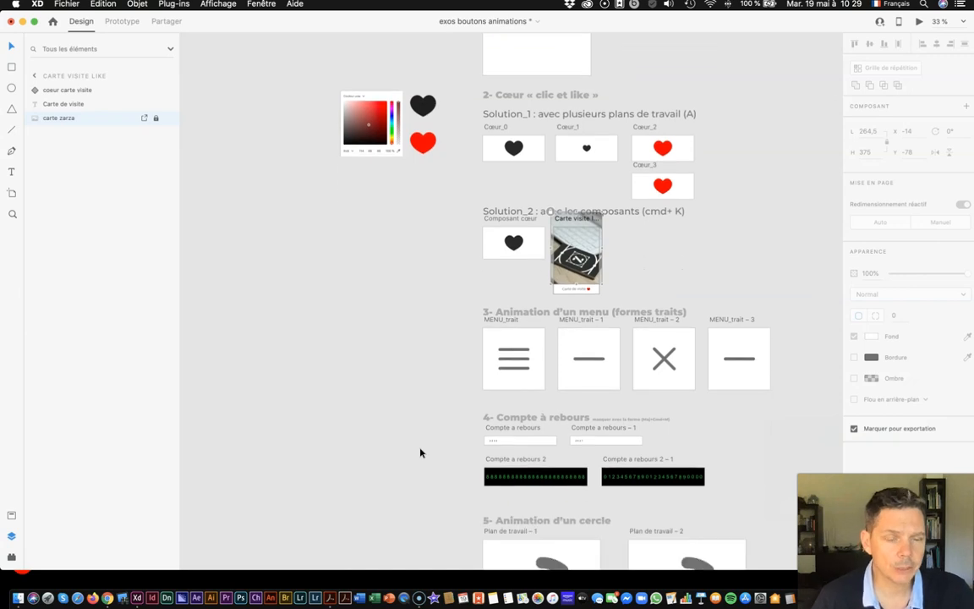
left_click(518, 341)
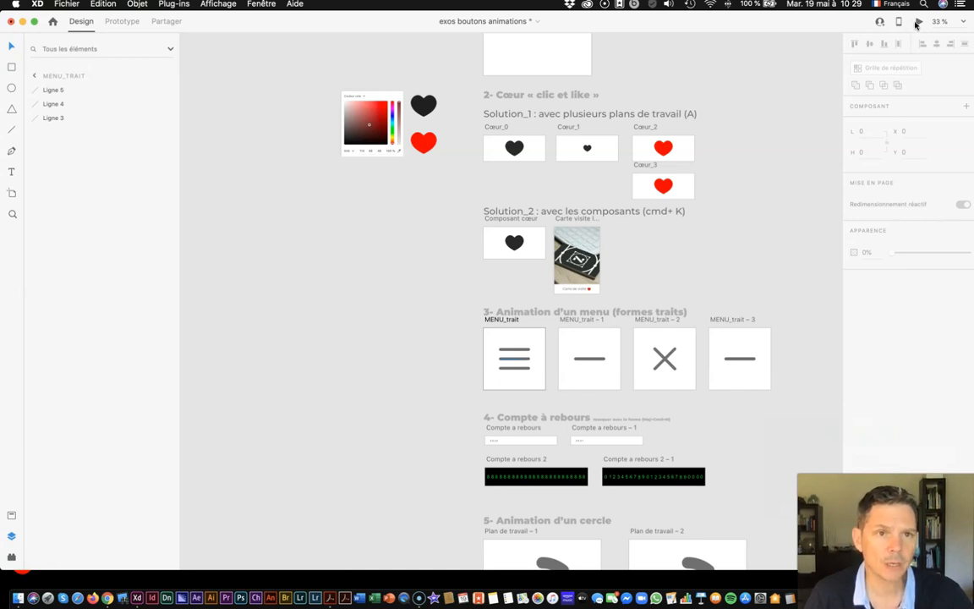
key("super+Return")
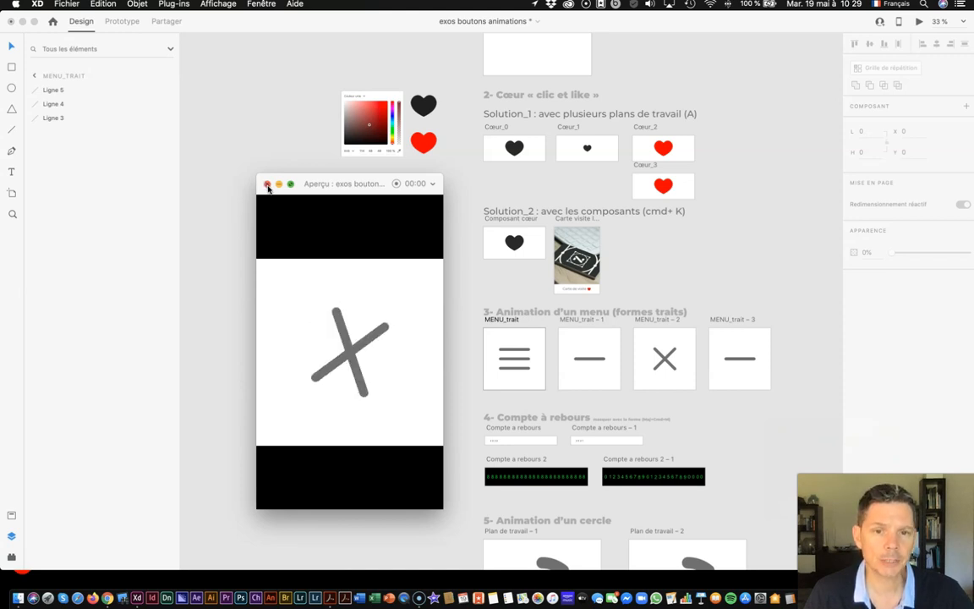
left_click(266, 185)
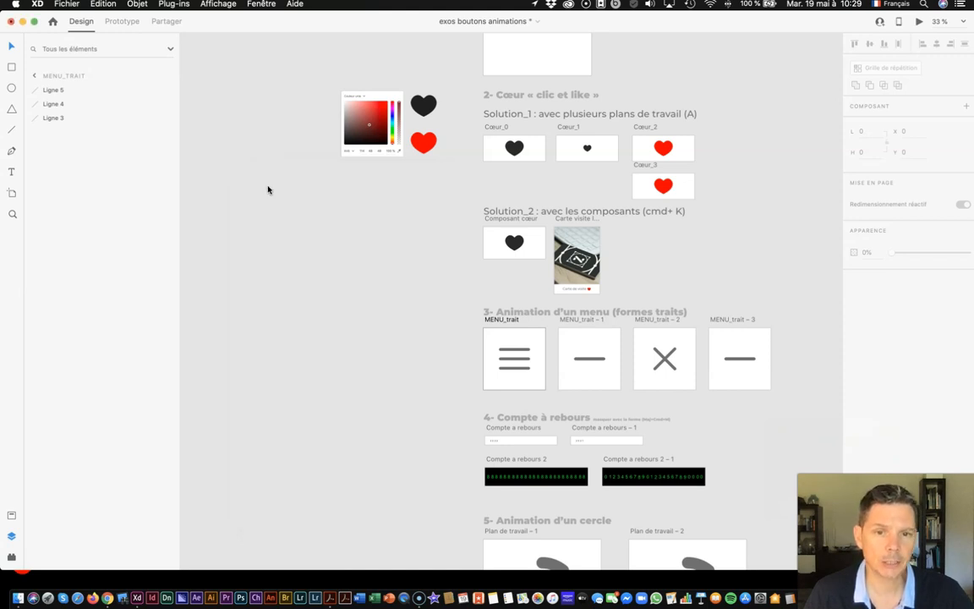
Step: Preview the masked-digit countdown on the first Compte a rebours artboard and close the preview
left_click(496, 440)
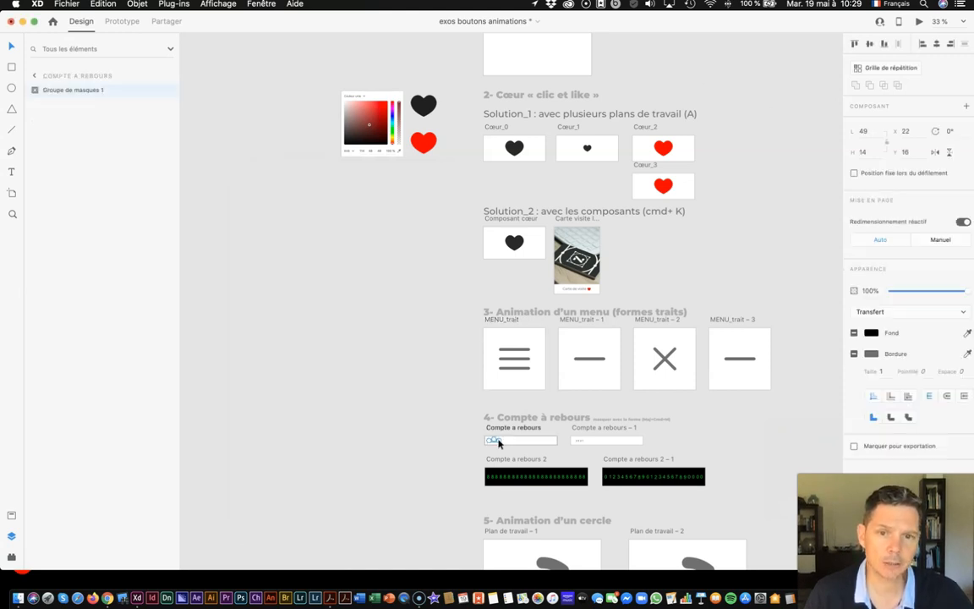
left_click(542, 440)
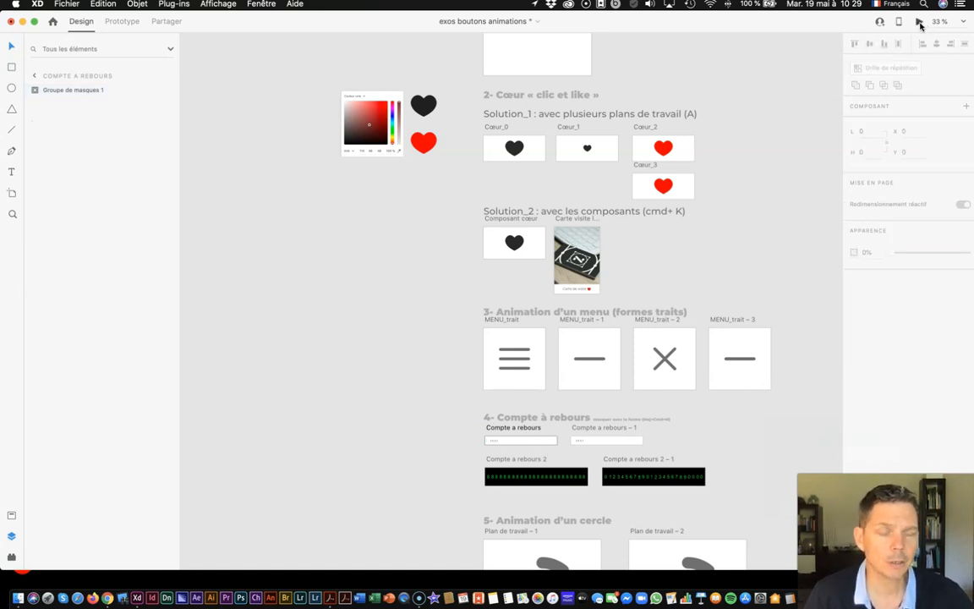
left_click(919, 22)
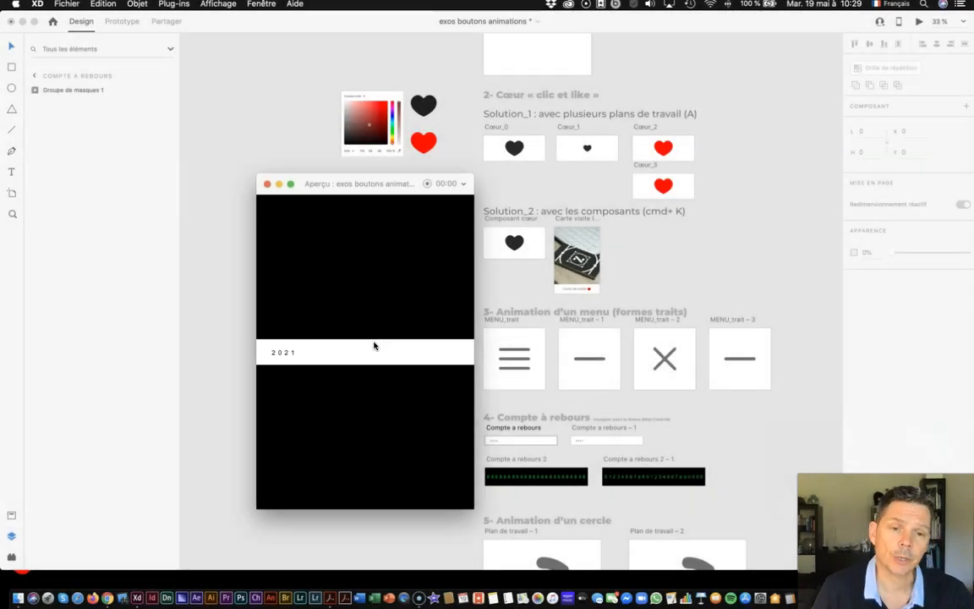
left_click(266, 184)
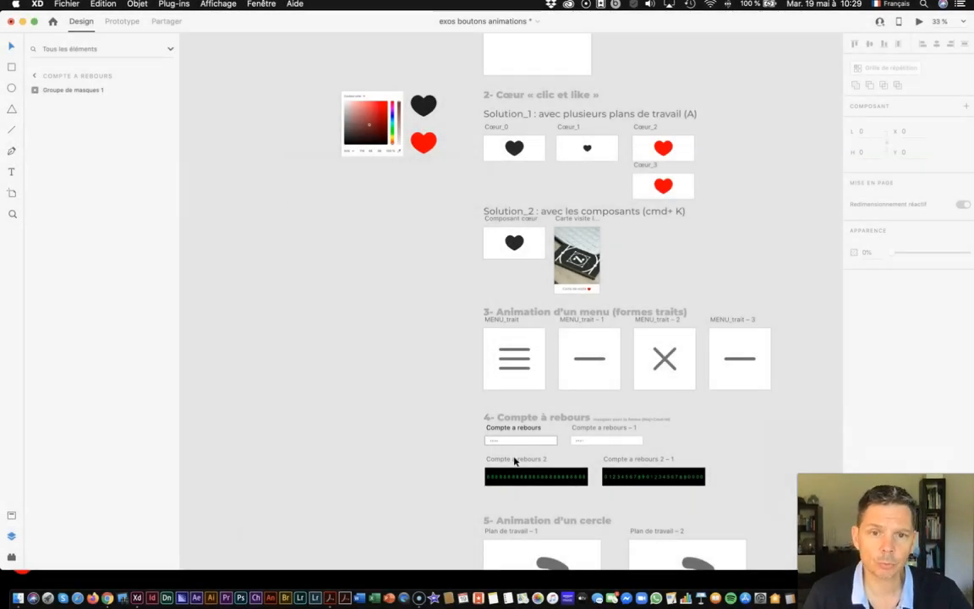
Step: Preview the green digit countdown on the Compte a rebours 2 artboard and close the preview
left_click(514, 458)
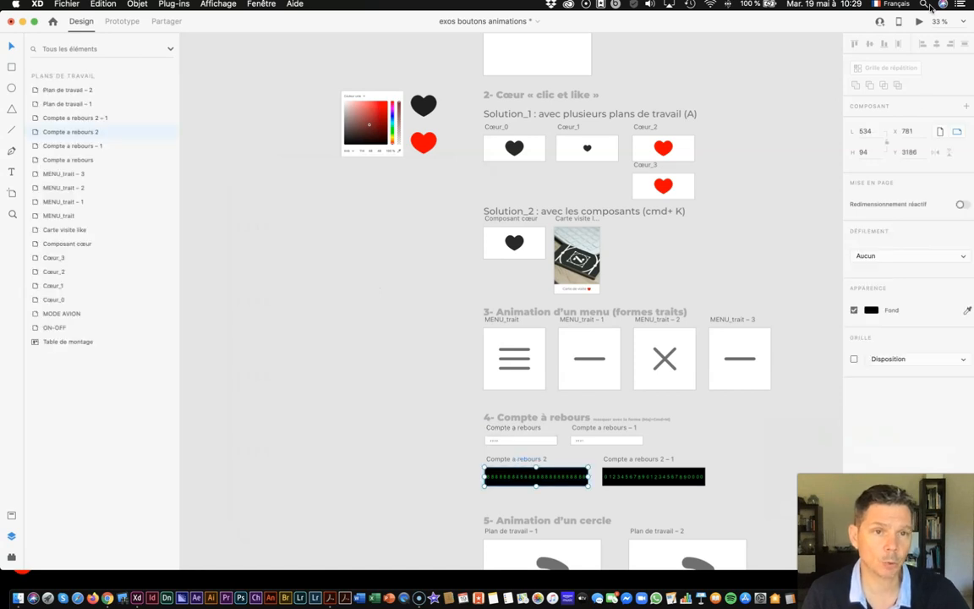
left_click(919, 21)
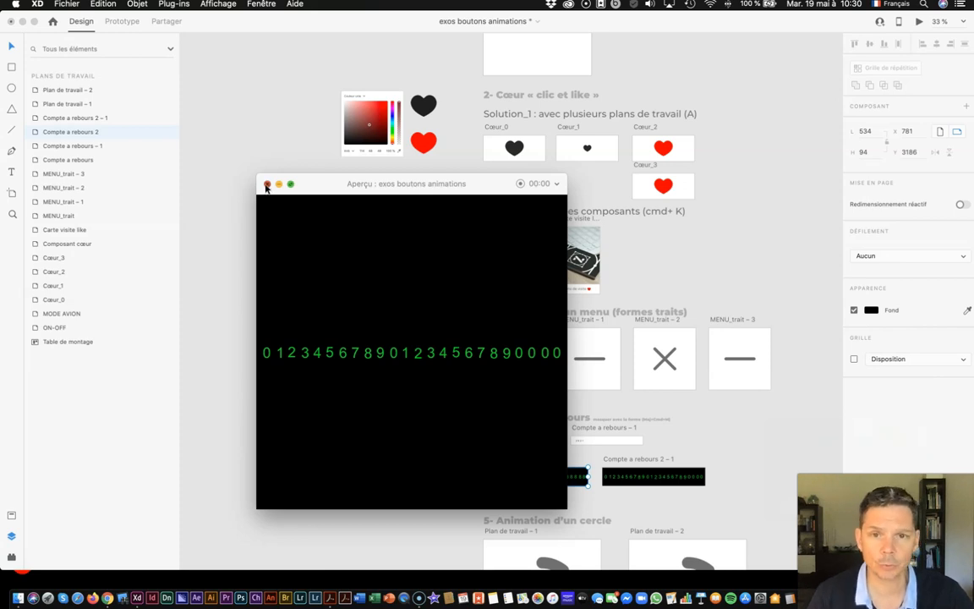
left_click(266, 185)
Step: Preview the circle animation starting from the Plan de travail – 1 artboard
scroll(563, 438, "down", 5)
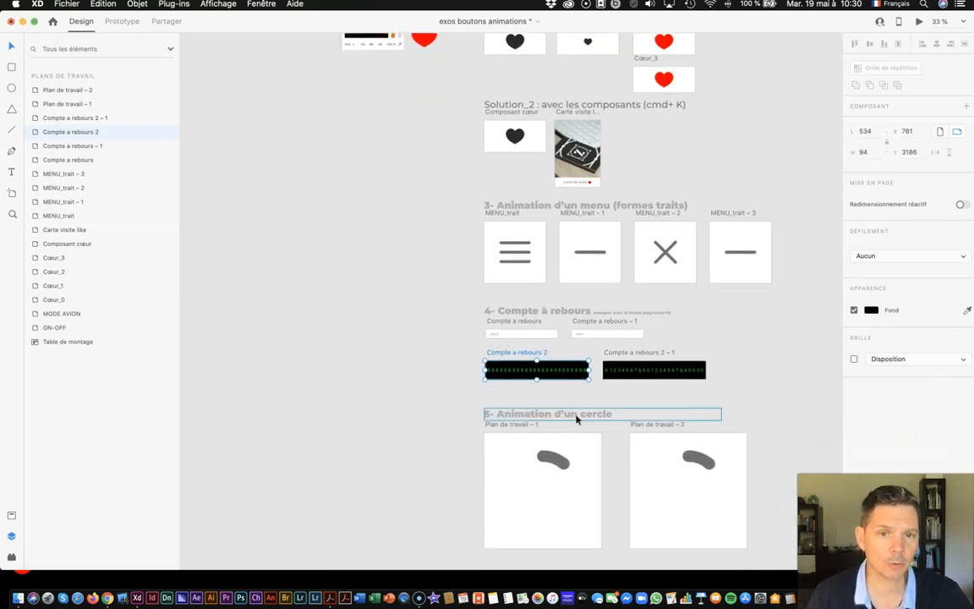
scroll(574, 414, "down", 2)
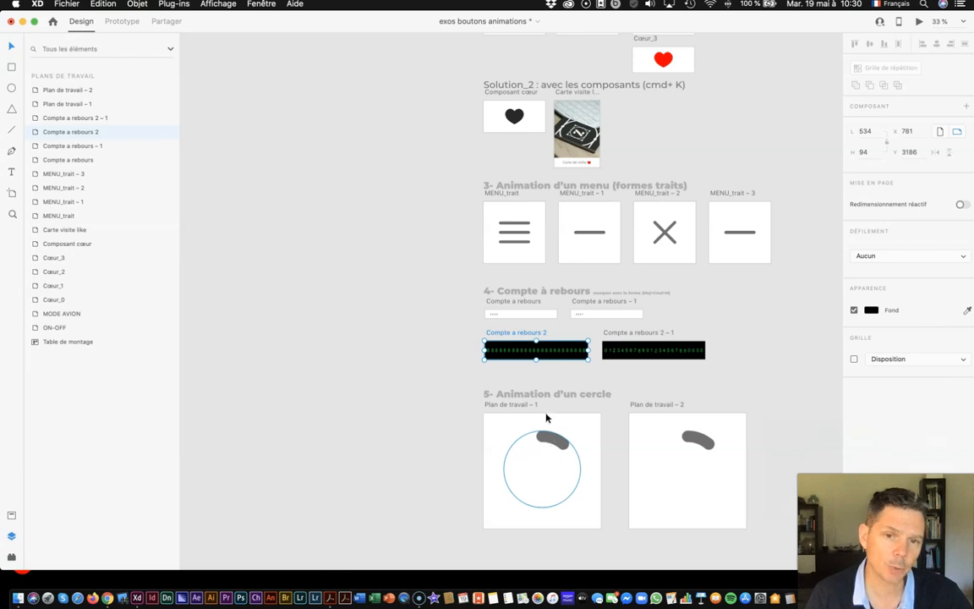
left_click(513, 405)
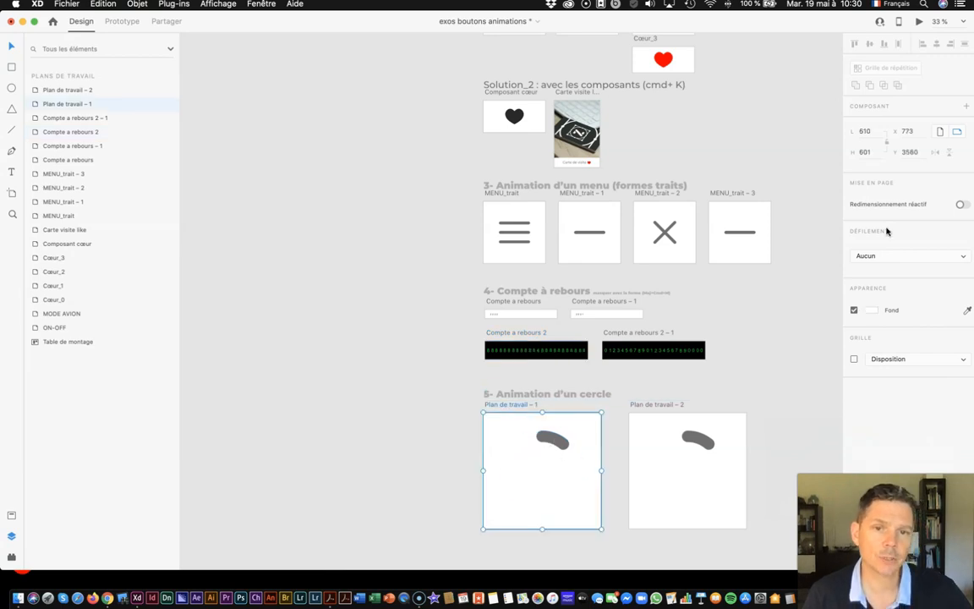
left_click(919, 25)
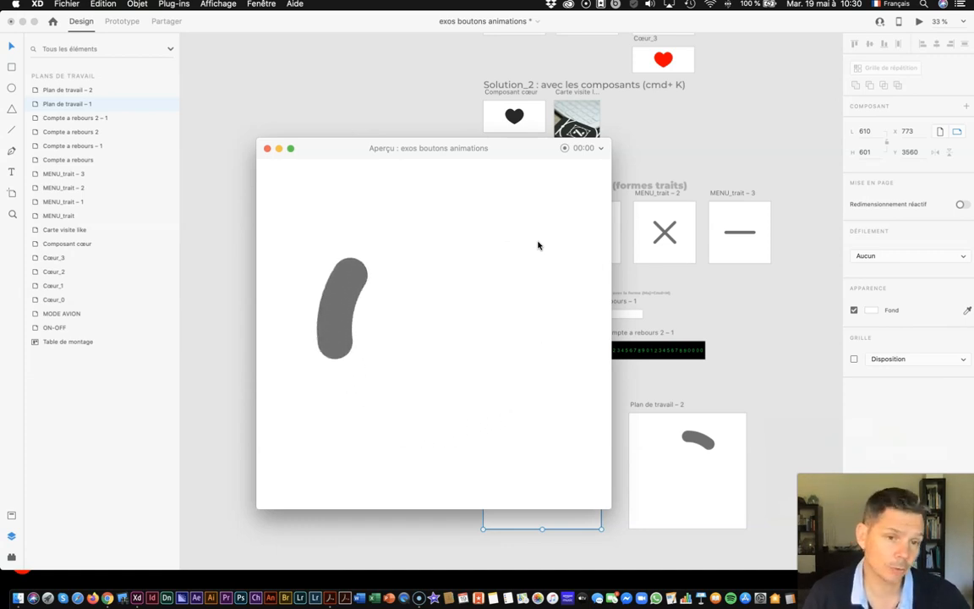
Step: Close the circle animation preview and return to the exercise list above the artboards
left_click(267, 148)
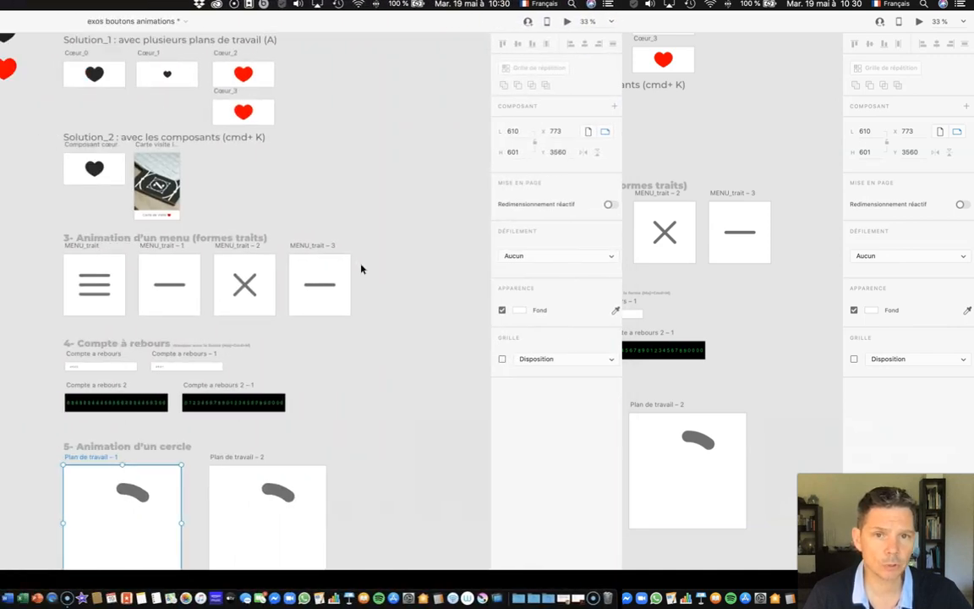
scroll(361, 269, "up", 2)
scroll(361, 268, "up", 10)
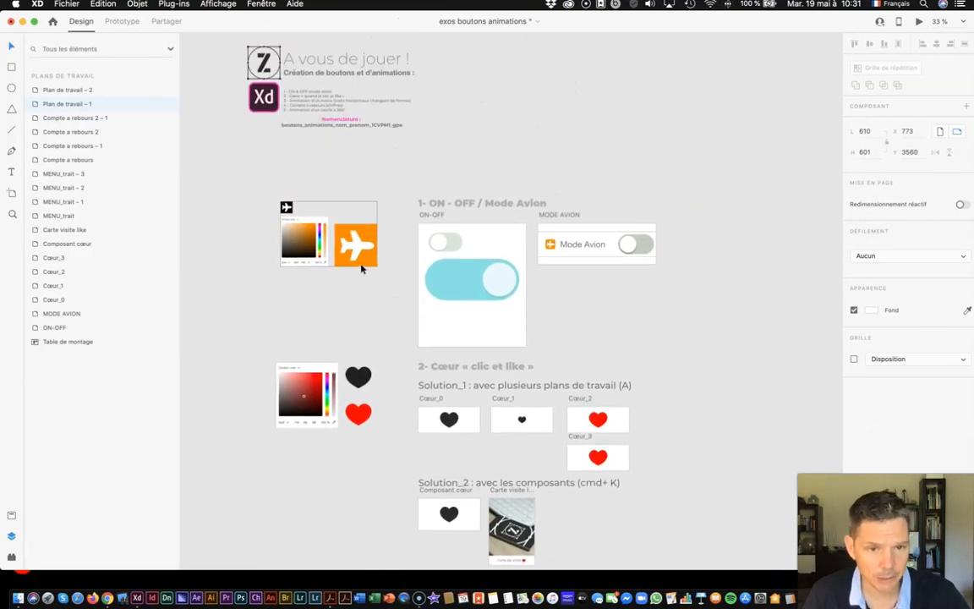
scroll(361, 269, "up", 2)
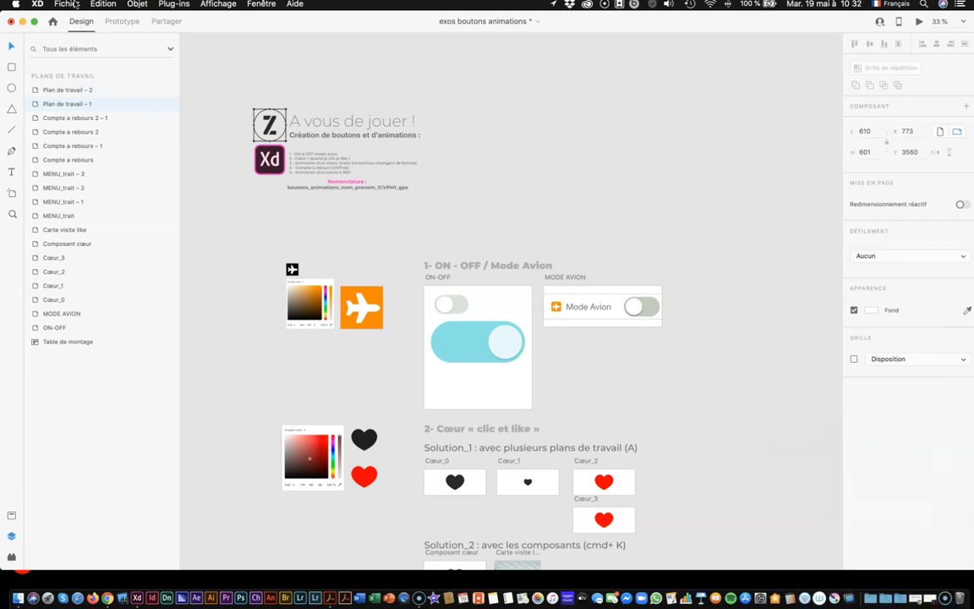
Step: Create a new document with a square artboard of 400 × 400
key("super+o")
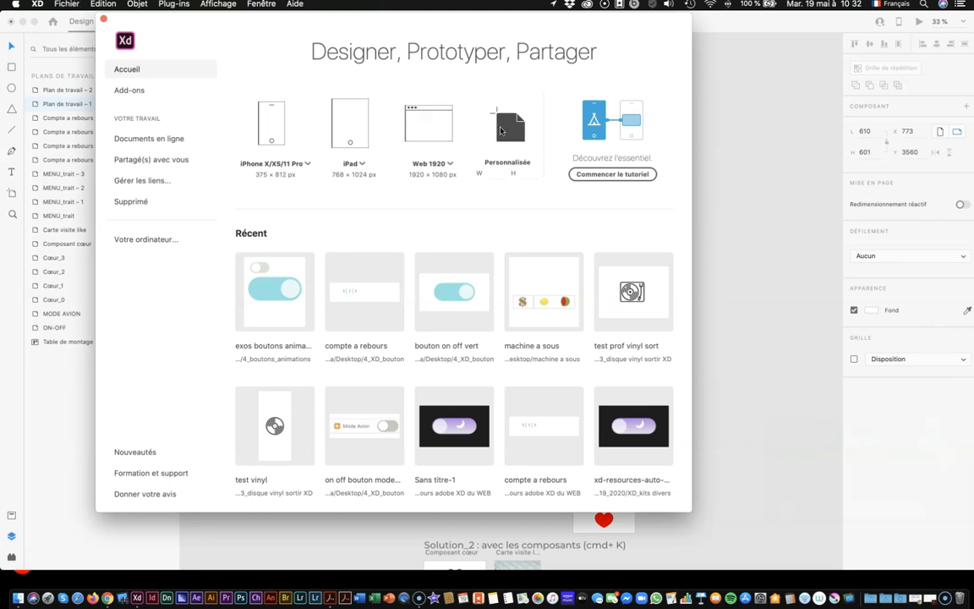
left_click(652, 435)
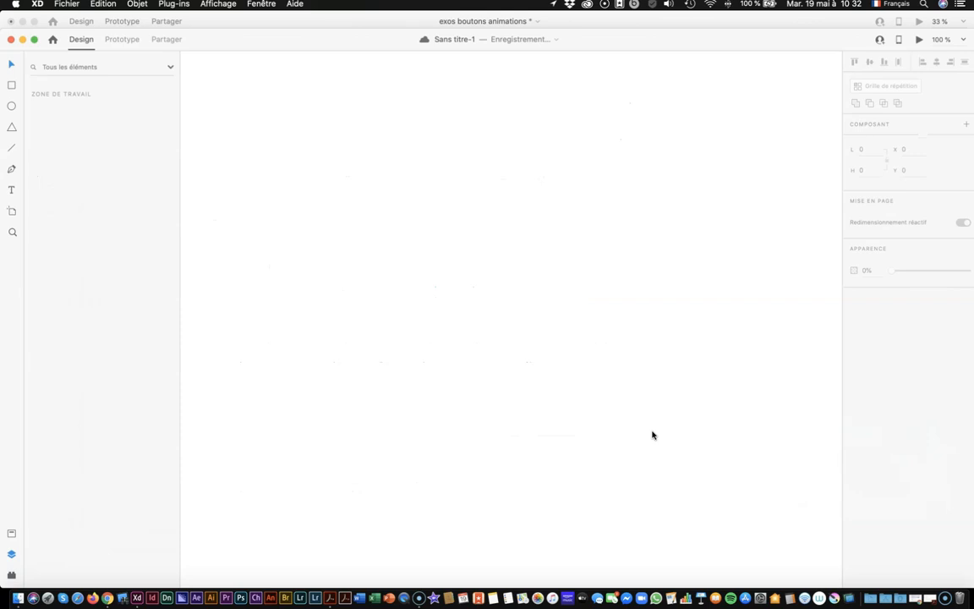
left_click(14, 211)
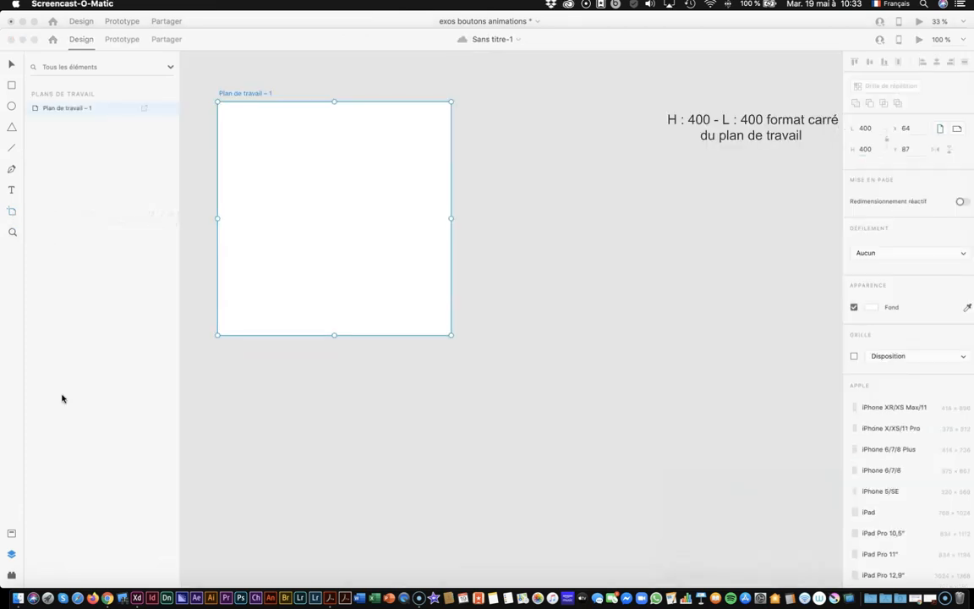
left_click(80, 38)
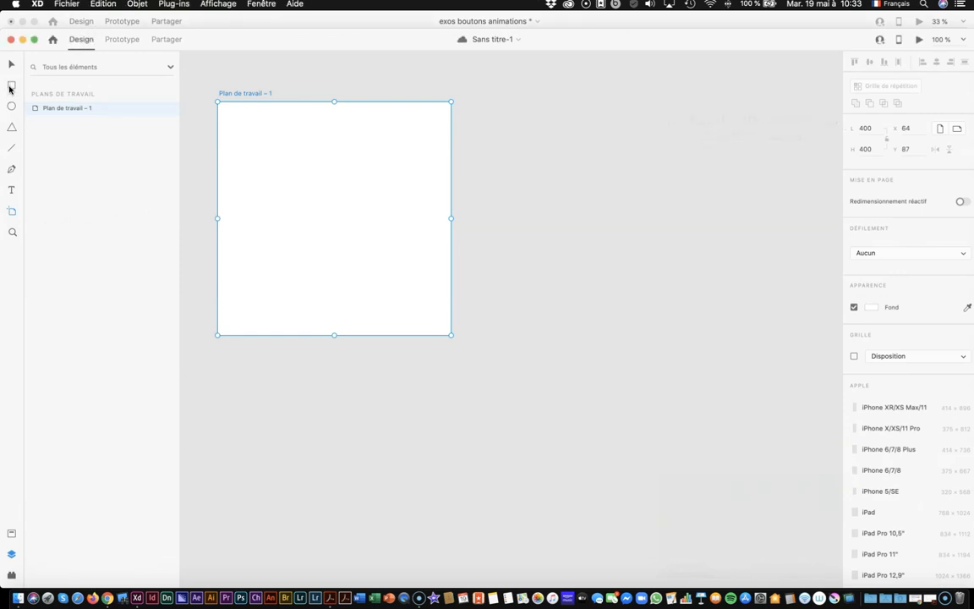
Step: Draw a rectangle about 257 × 104 in the upper part of the artboard and round its corners to about 48
left_click(10, 87)
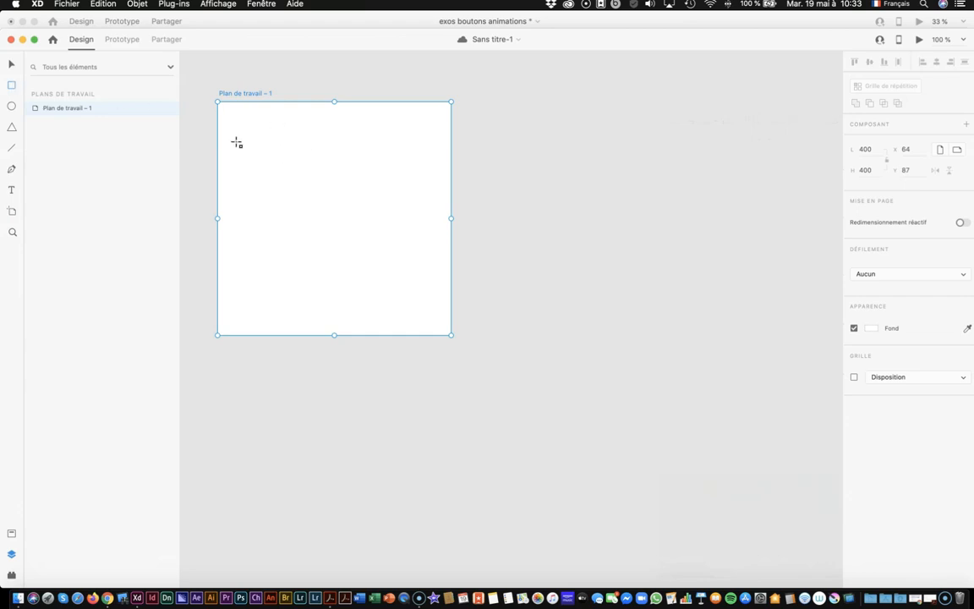
mouse_move(231, 127)
left_mouse_down()
mouse_move(341, 181)
mouse_move(416, 183)
mouse_move(381, 187)
left_mouse_up()
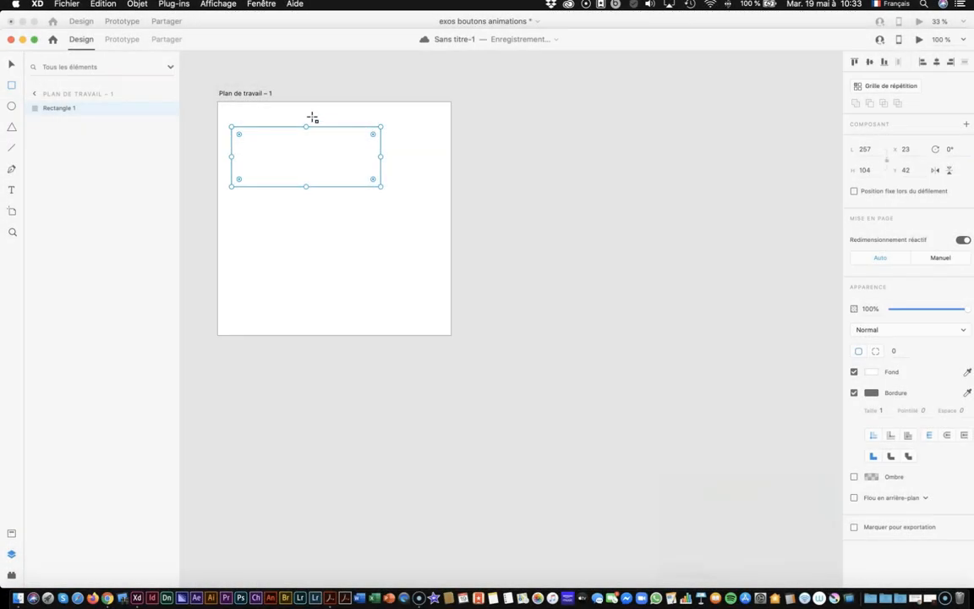
left_click_drag(238, 134, 256, 148)
Step: Centre the rounded rectangle horizontally on the artboard and increase its corner radius to 52
left_click_drag(363, 150, 404, 151)
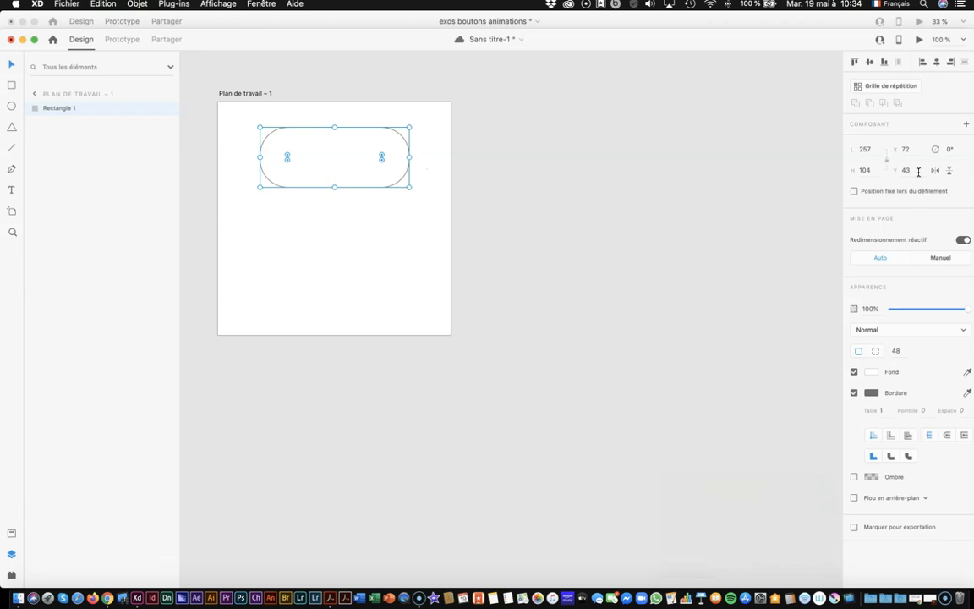
left_click_drag(381, 157, 387, 171)
left_click(877, 350)
left_click_drag(387, 165, 379, 158)
left_click(897, 352)
left_click(390, 224)
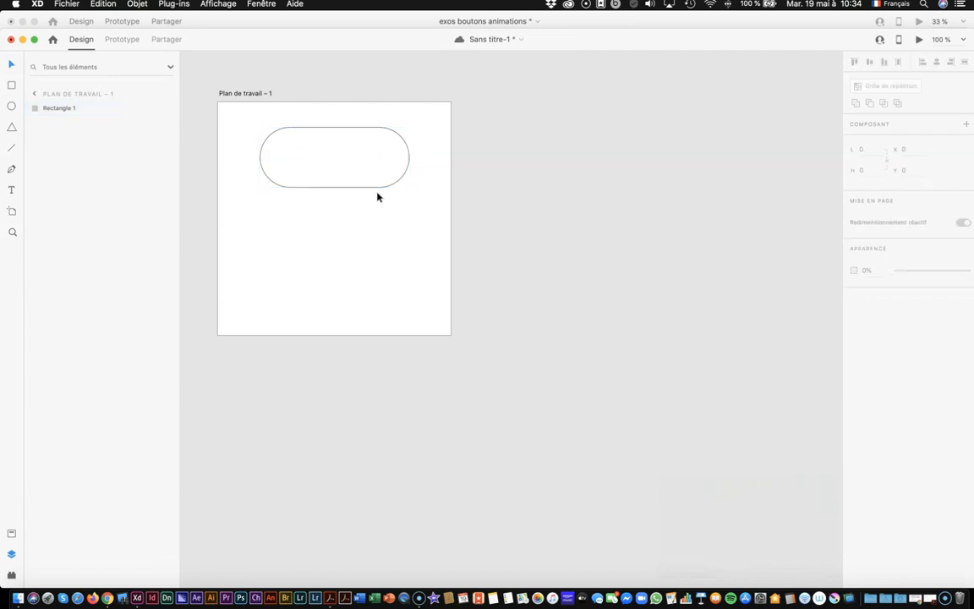
Step: Remove the rounded rectangle's border and fill it with the grey #B5B5B5
left_click(378, 181)
left_click(853, 394)
left_click(871, 371)
left_click(752, 345)
left_click_drag(751, 346, 722, 344)
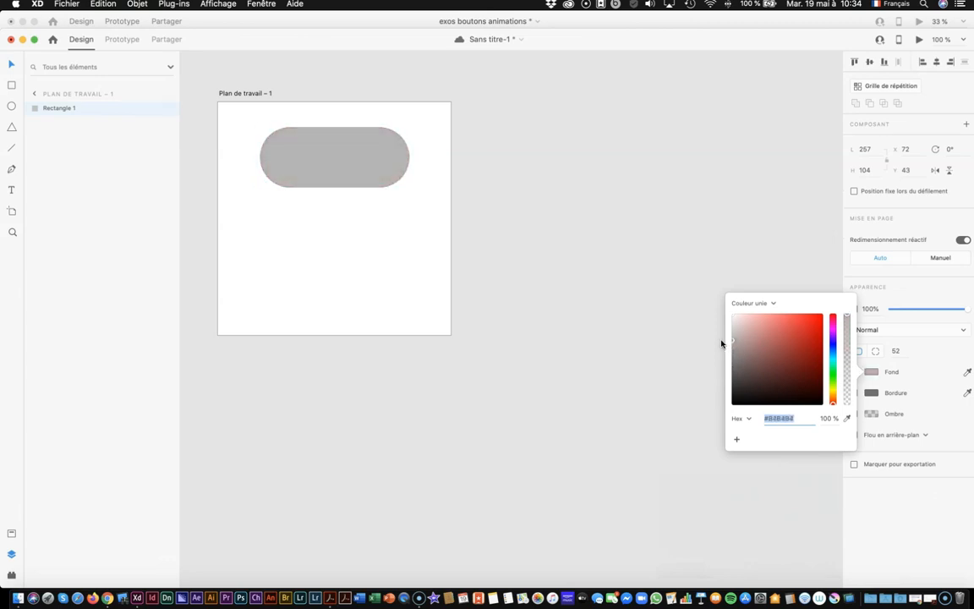
Step: Switch the fill colour's values to RVB and save the grey as a swatch
left_click(750, 418)
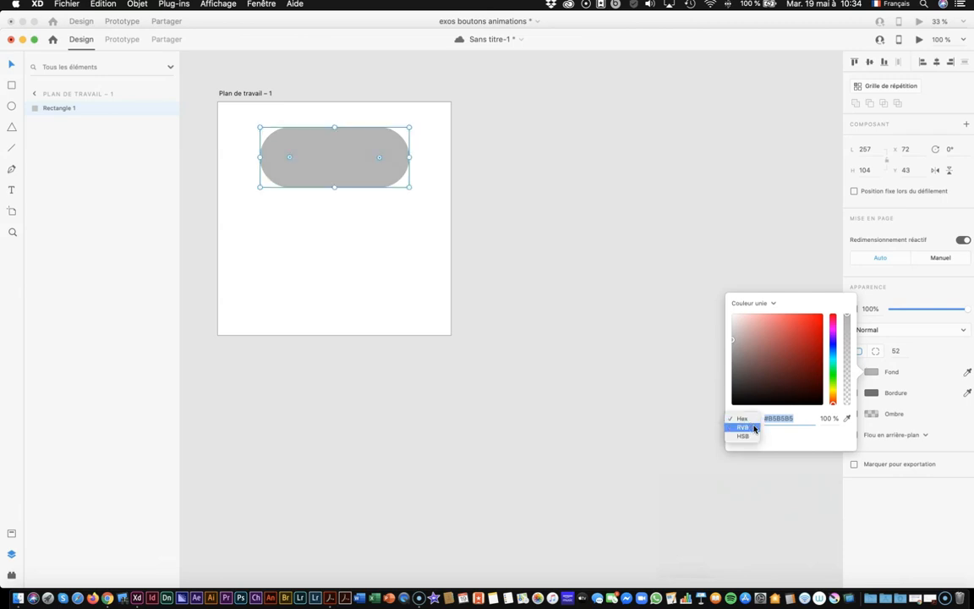
left_click(743, 427)
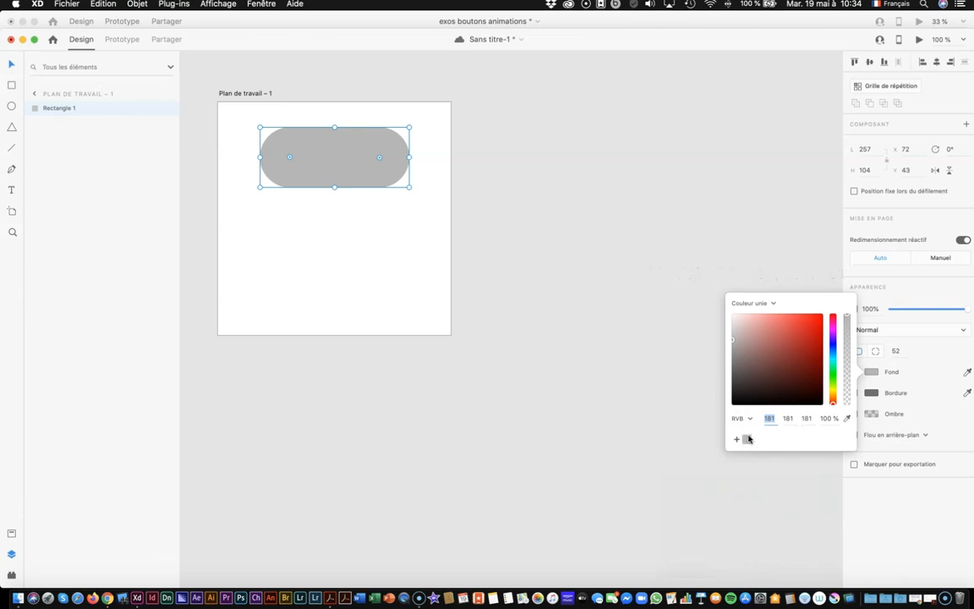
left_click(369, 153)
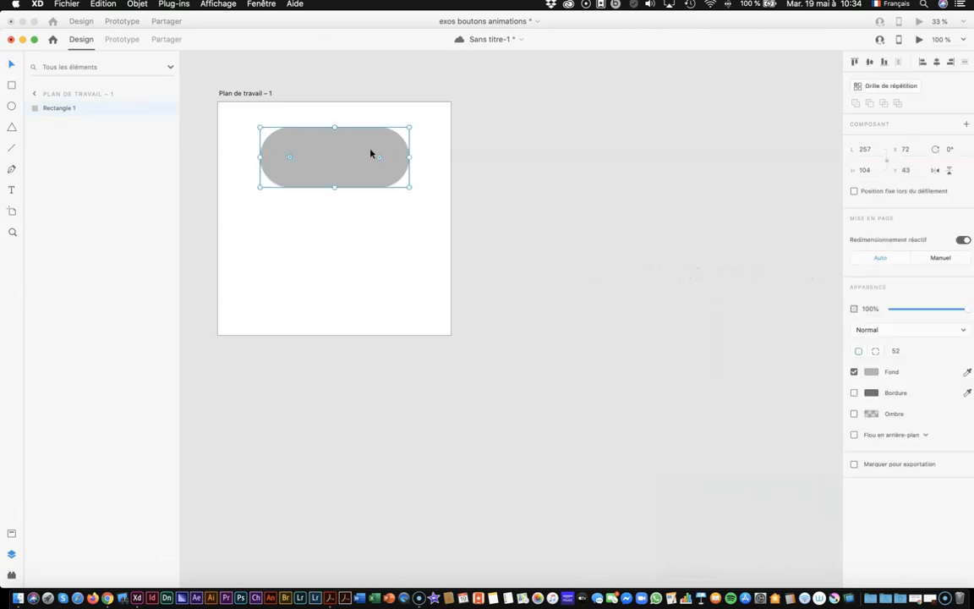
left_click(361, 226)
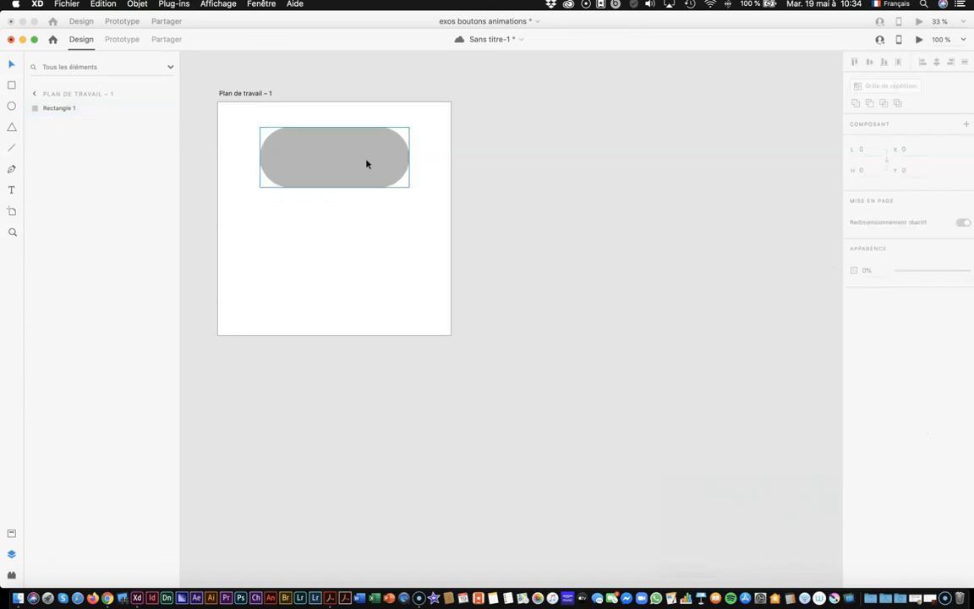
Step: Draw a circle about 97 × 97 overlapping the right end of the grey rounded rectangle
left_click(13, 106)
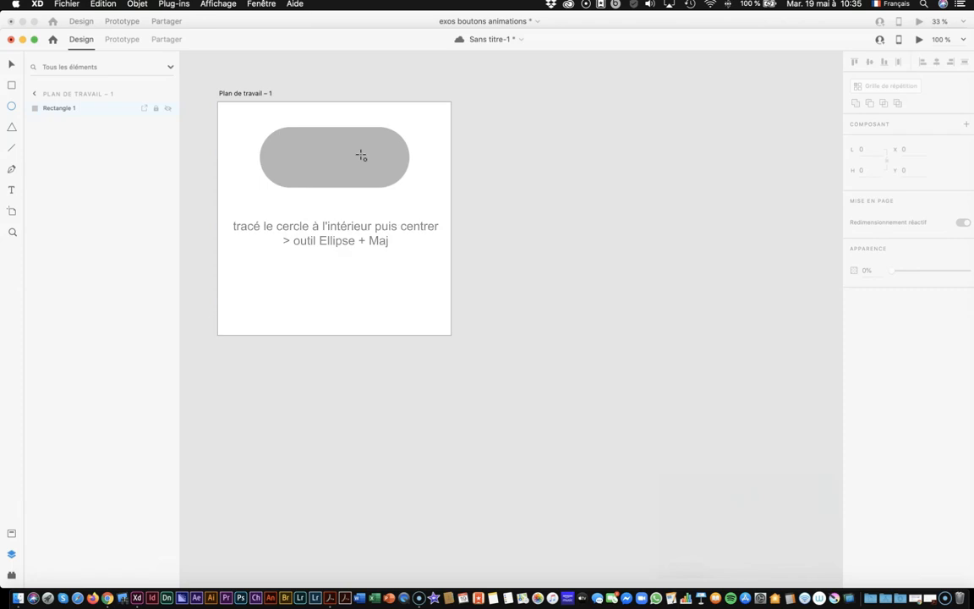
left_click_drag(362, 155, 423, 211)
left_click(13, 64)
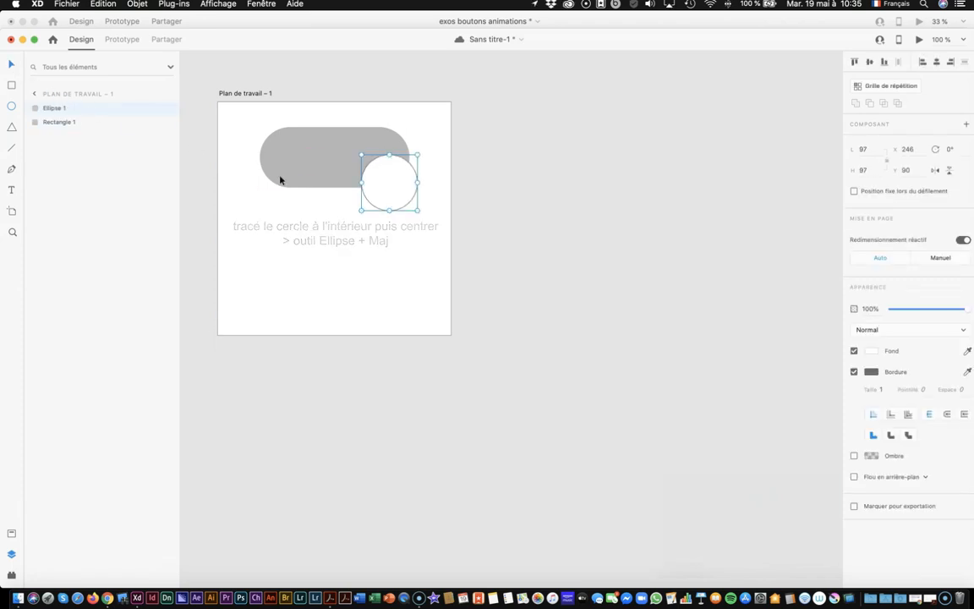
Step: Centre the circle vertically inside the grey shape's right end and shrink it to about 88 × 88
left_click_drag(406, 205, 394, 181)
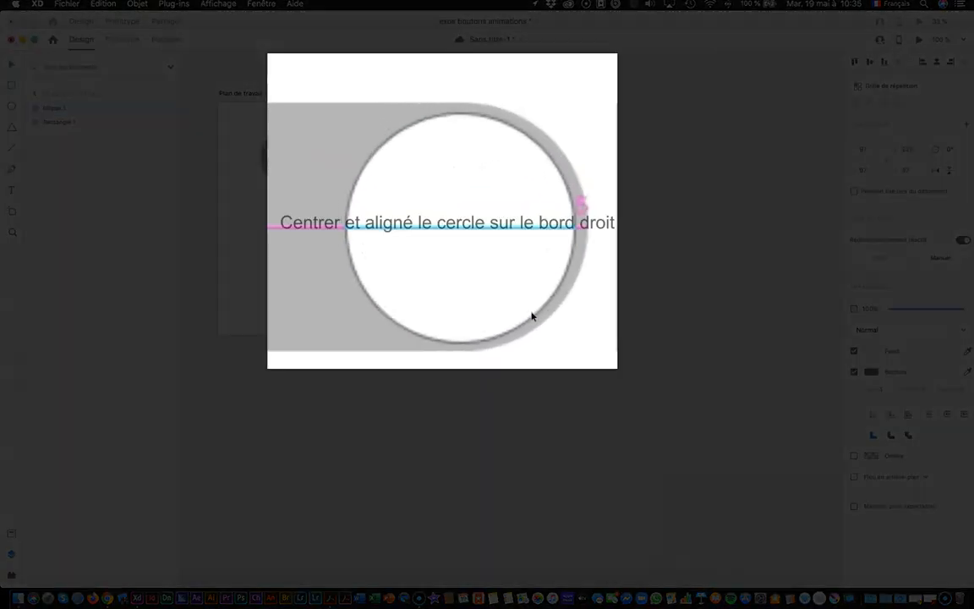
left_click_drag(532, 313, 532, 314)
left_click(429, 242)
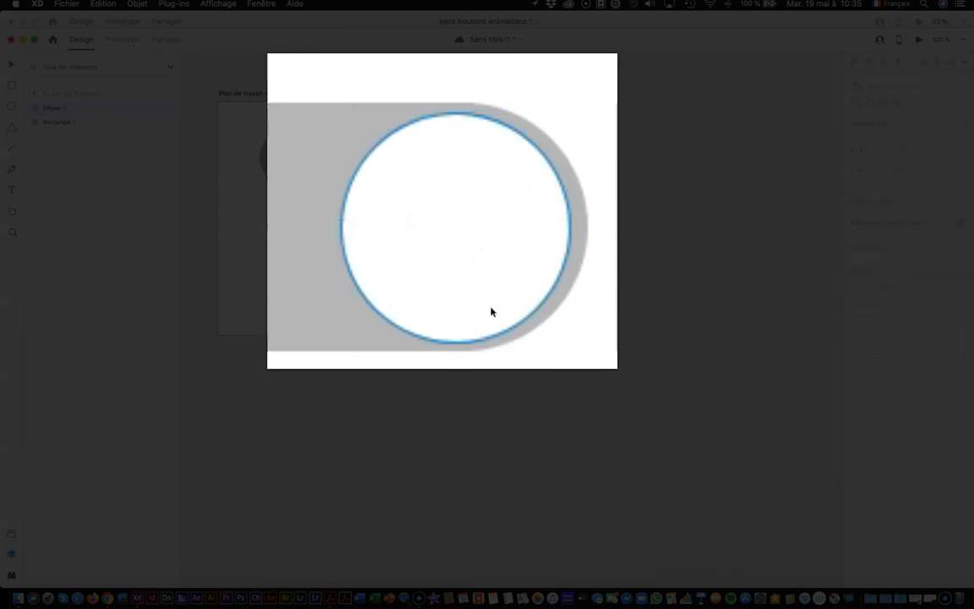
left_click(526, 250)
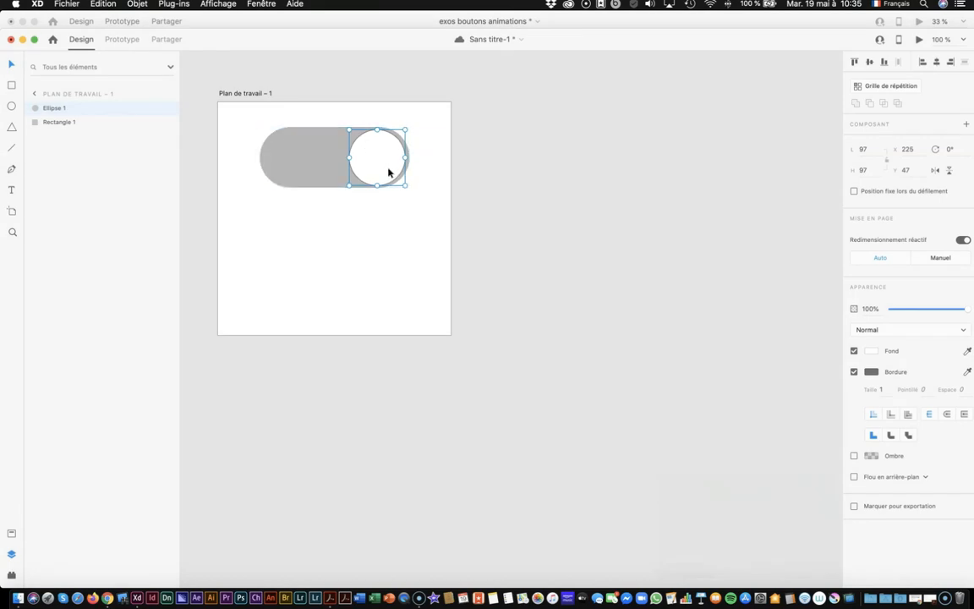
left_click_drag(388, 172, 390, 171)
left_click_drag(346, 129, 381, 160)
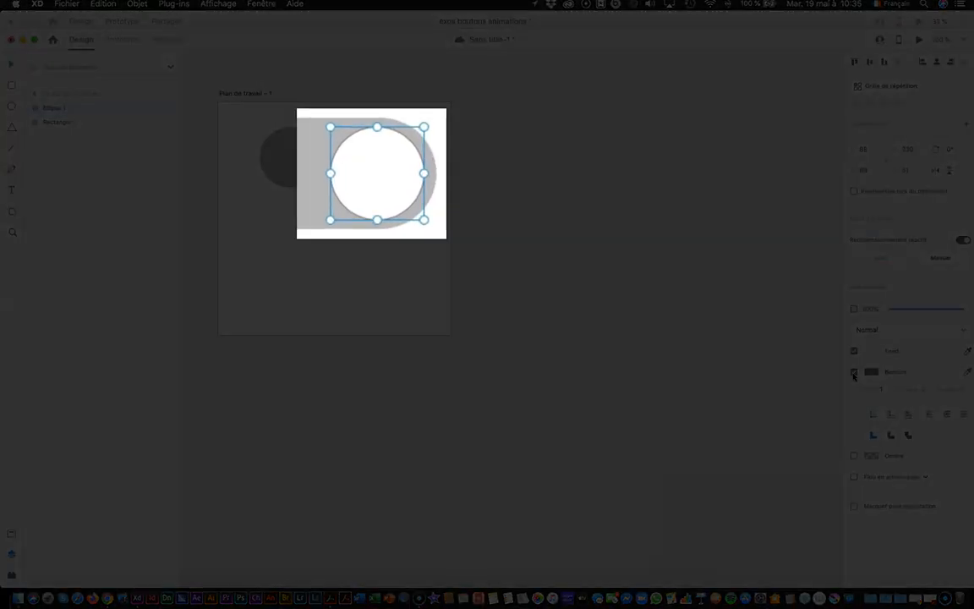
Step: Remove the circle's border and lower its opacity to 80%
left_click(853, 372)
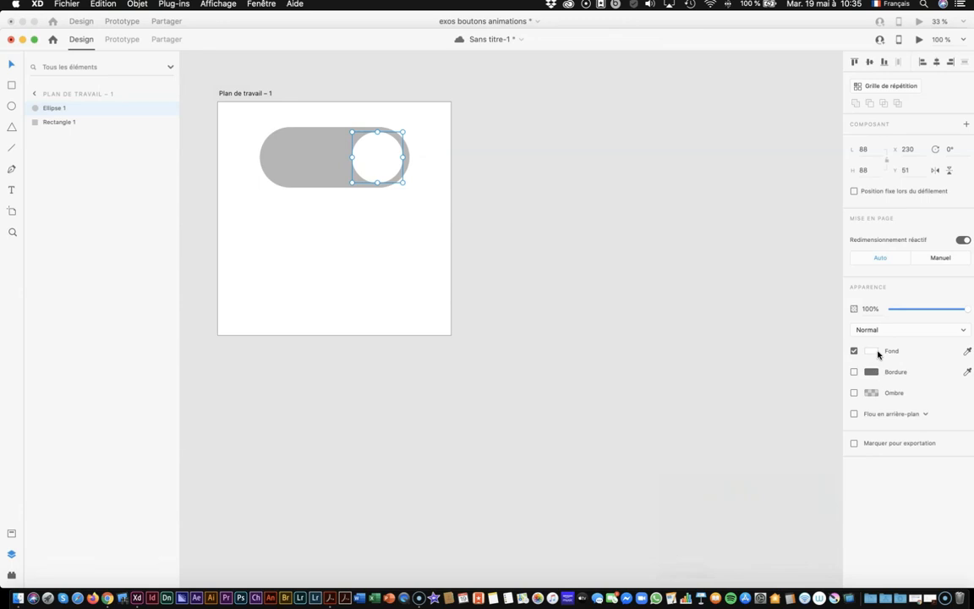
mouse_move(971, 309)
left_mouse_down()
mouse_move(939, 311)
mouse_move(957, 312)
left_mouse_up()
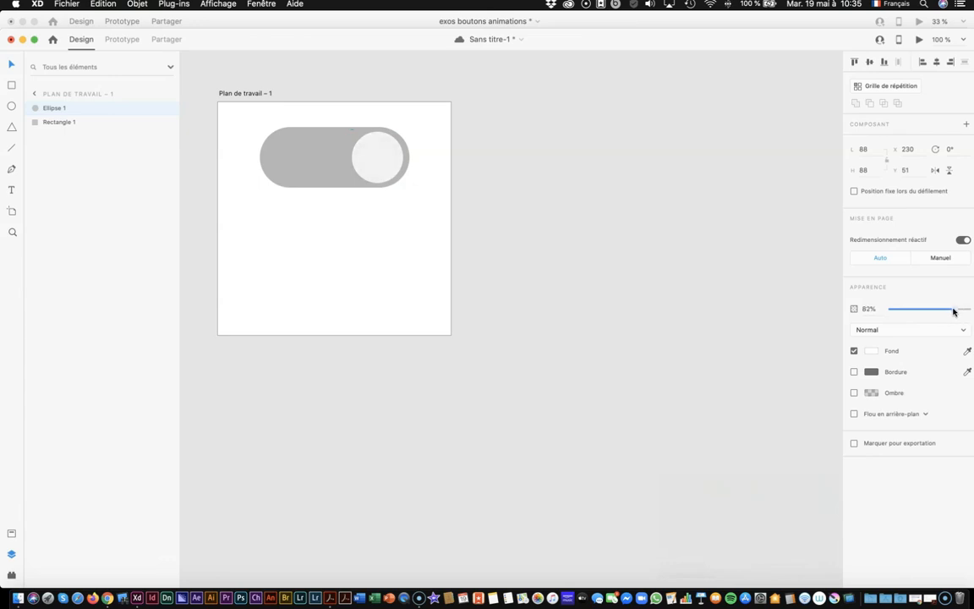
left_click_drag(952, 312, 950, 312)
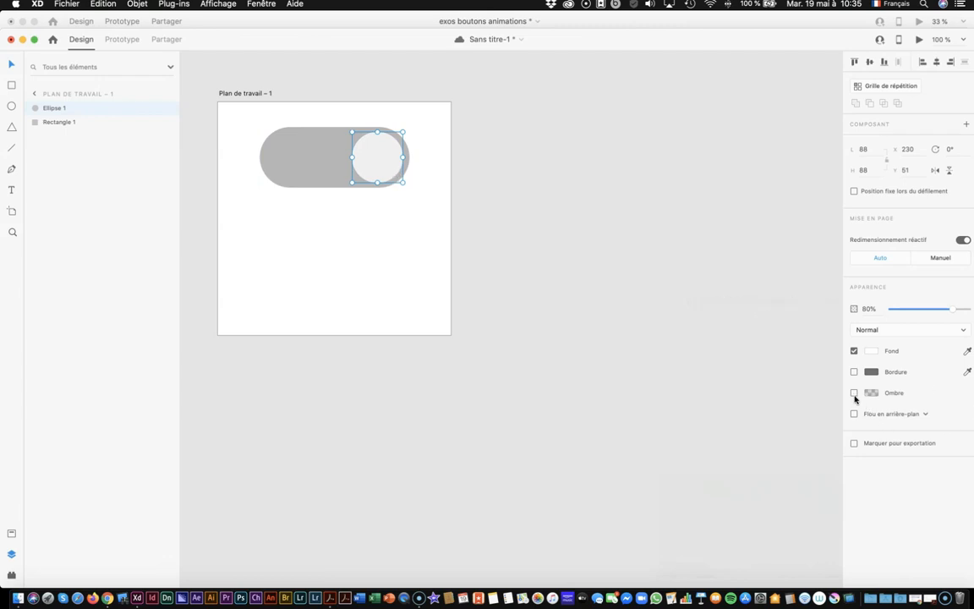
Step: Add a drop shadow to the circle and inspect it closely along the circle's lower edge
left_click(853, 393)
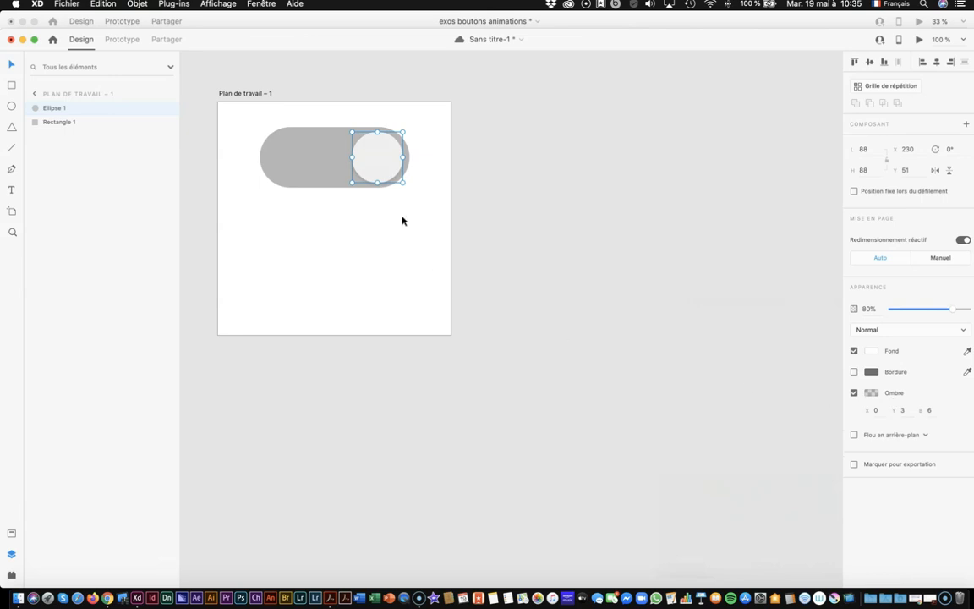
key("super+plus")
key("super+plus")
key("super+plus")
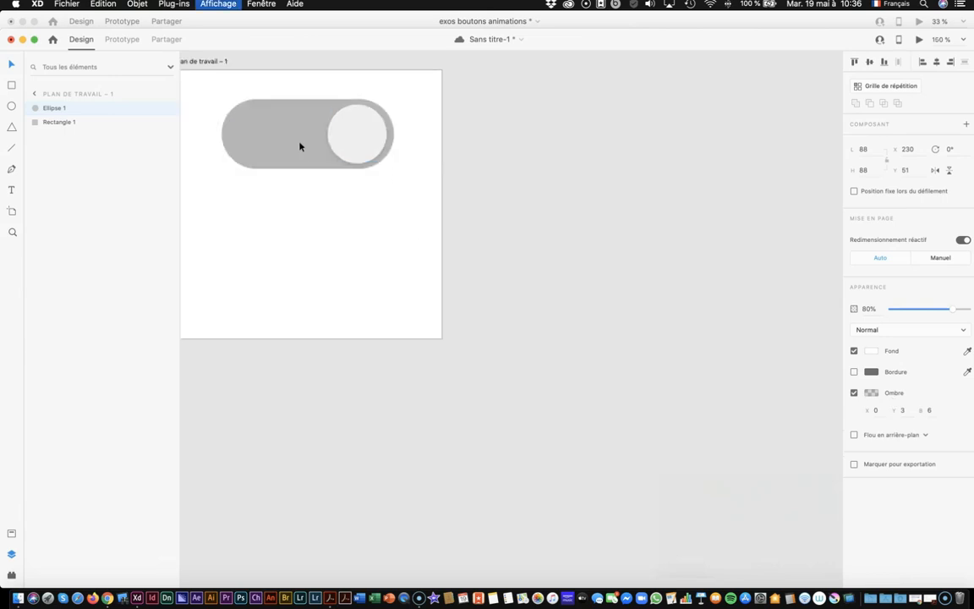
key("space")
left_click_drag(303, 144, 669, 461)
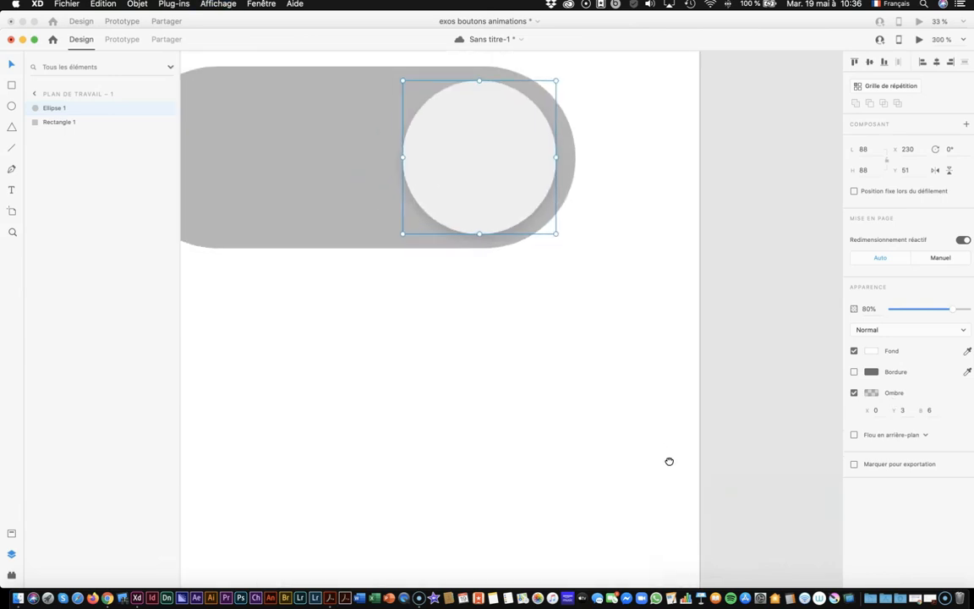
key("super+plus")
key("super+plus")
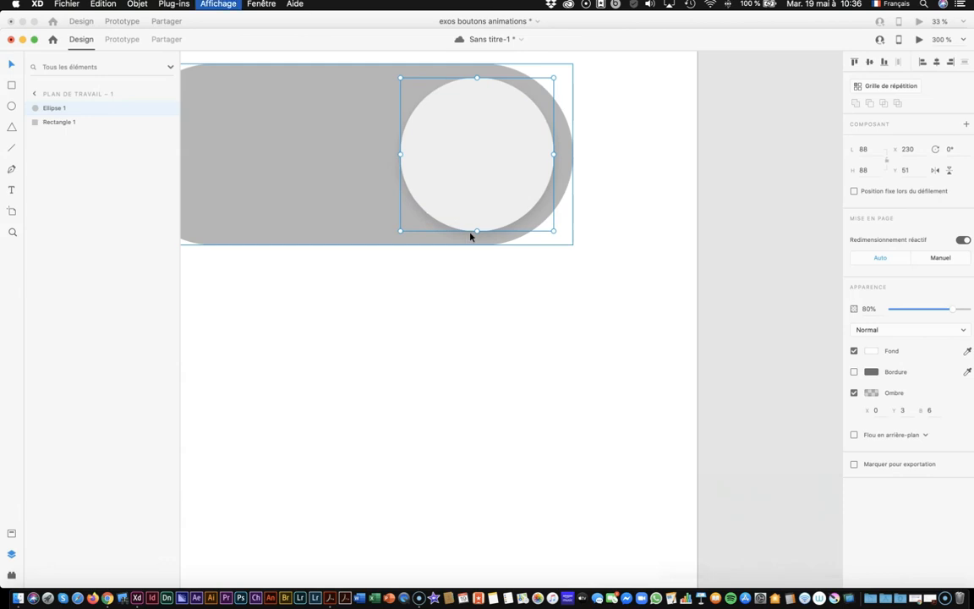
left_click(469, 266)
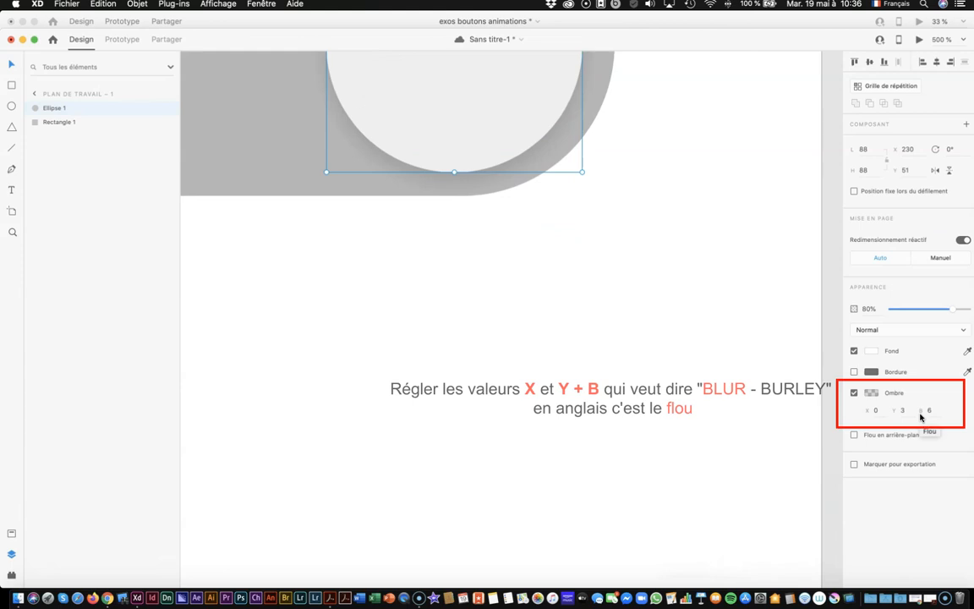
Step: Set the circle's shadow offsets to X 10 and Y 10
left_click(900, 409)
left_click(867, 410)
type("10")
key("Return")
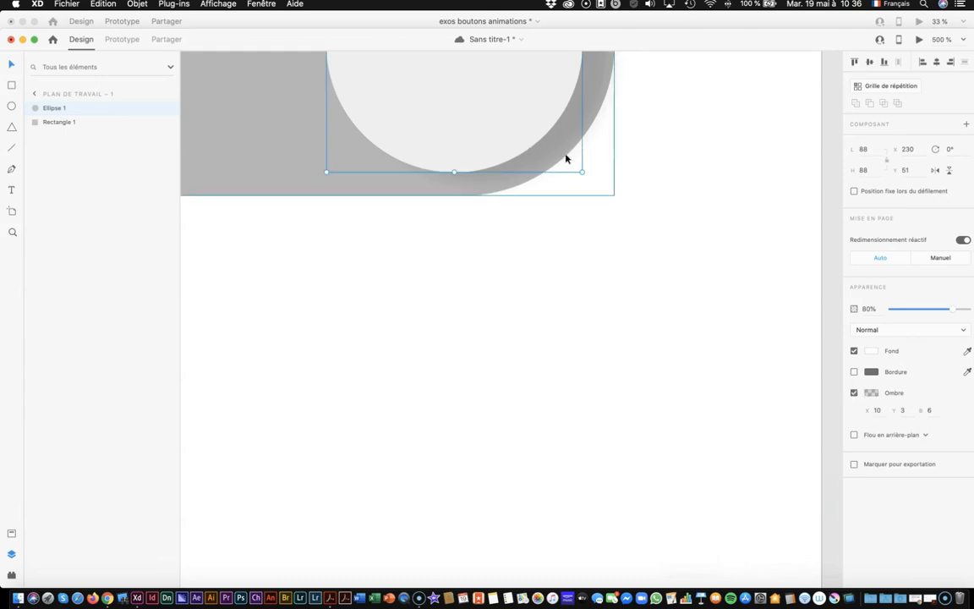
left_click(903, 410)
type("10")
key("Return")
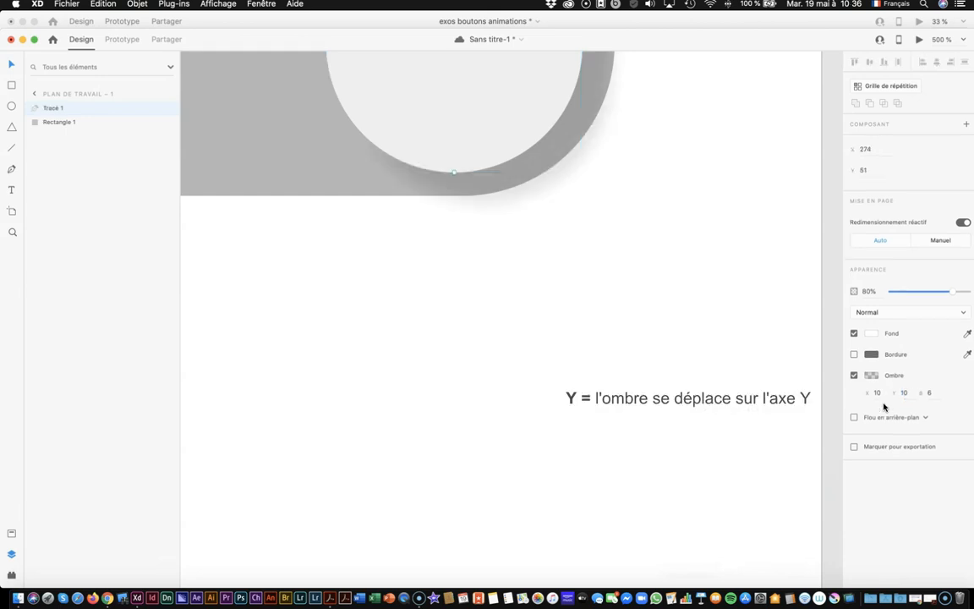
Step: Set the circle's shadow offsets to X 5 and Y 5
left_click(881, 391)
type("5")
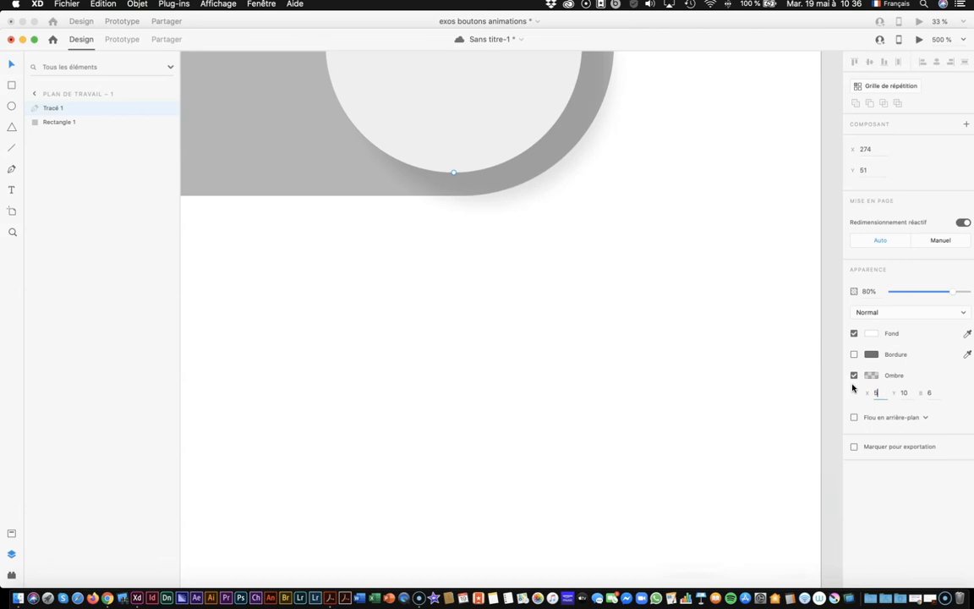
key("Tab")
type("56")
key("Tab")
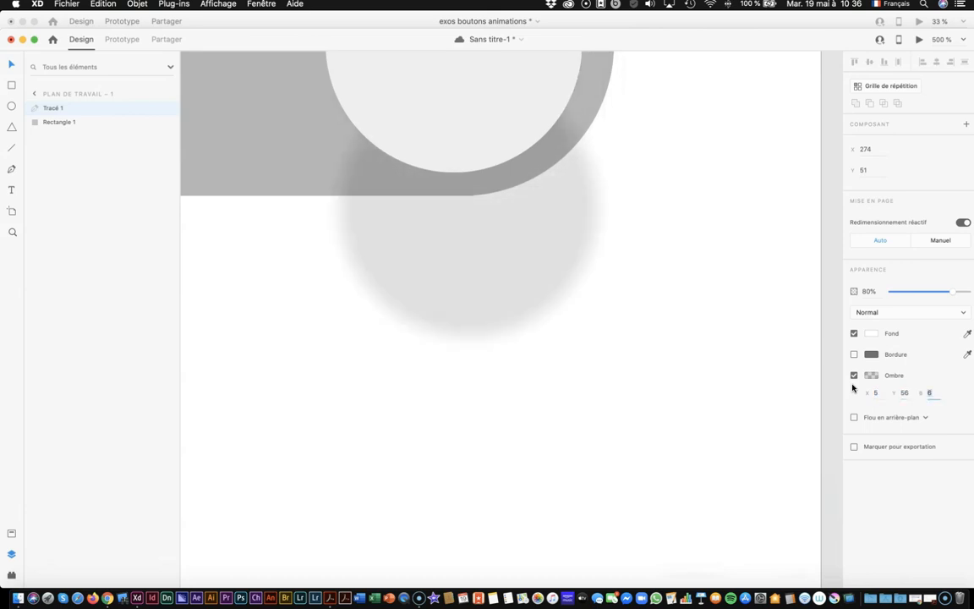
left_click(902, 393)
type("5")
key("Tab")
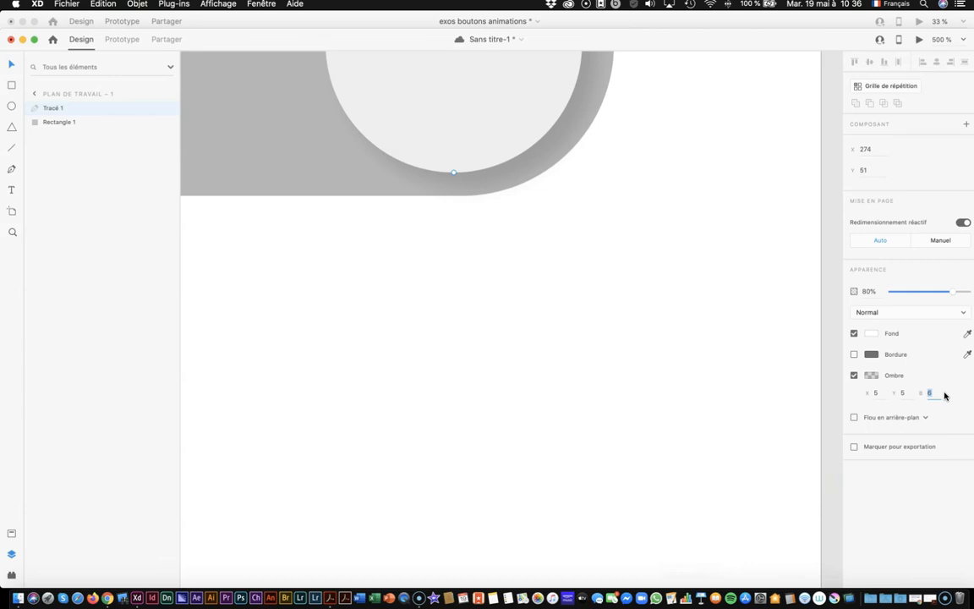
Step: Set the circle's shadow blur to 1, keeping its opacity at 80% by undoing the stray opacity change
type("1")
key("Return")
key("3")
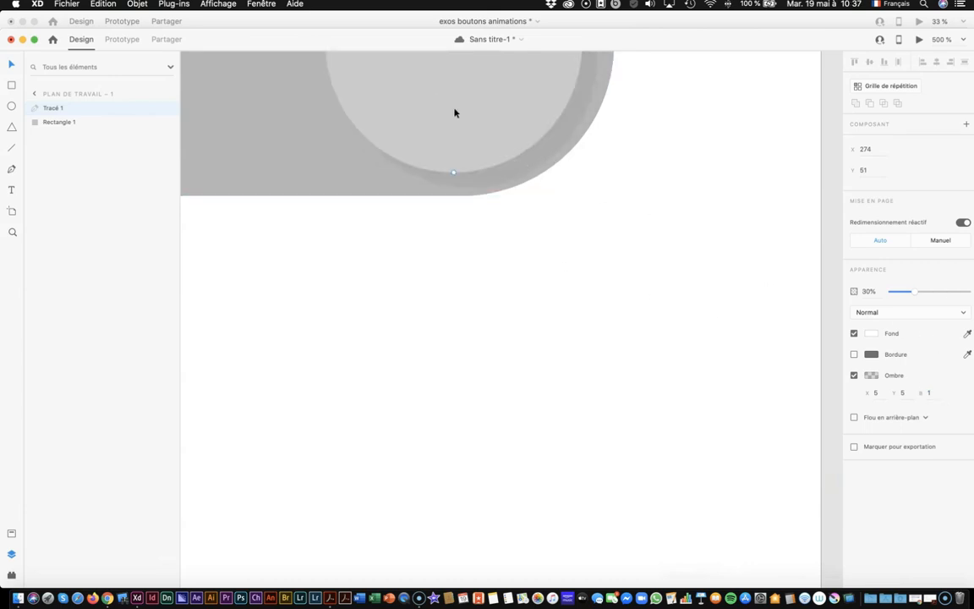
double_click(488, 136)
key("super+z")
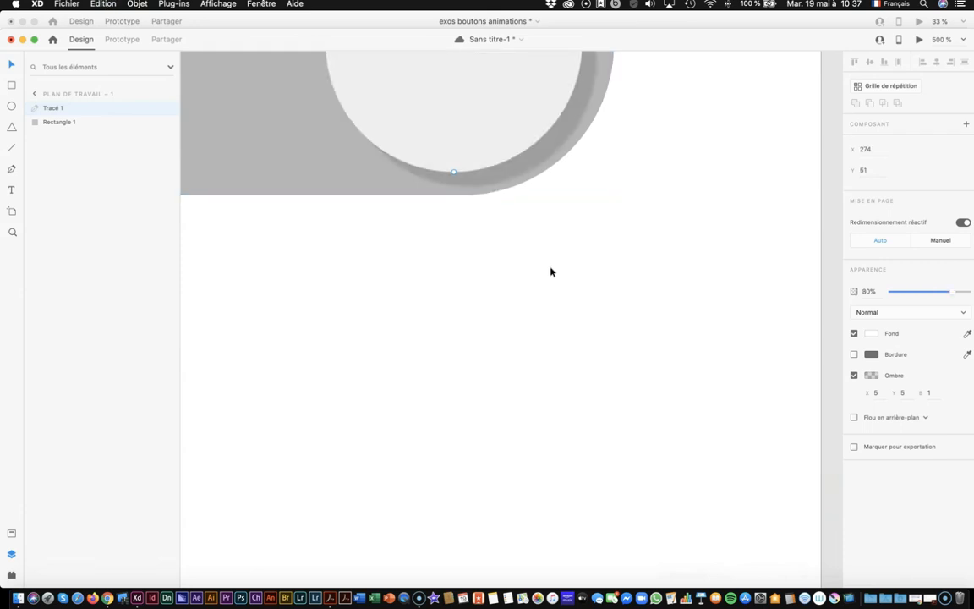
left_click(550, 269)
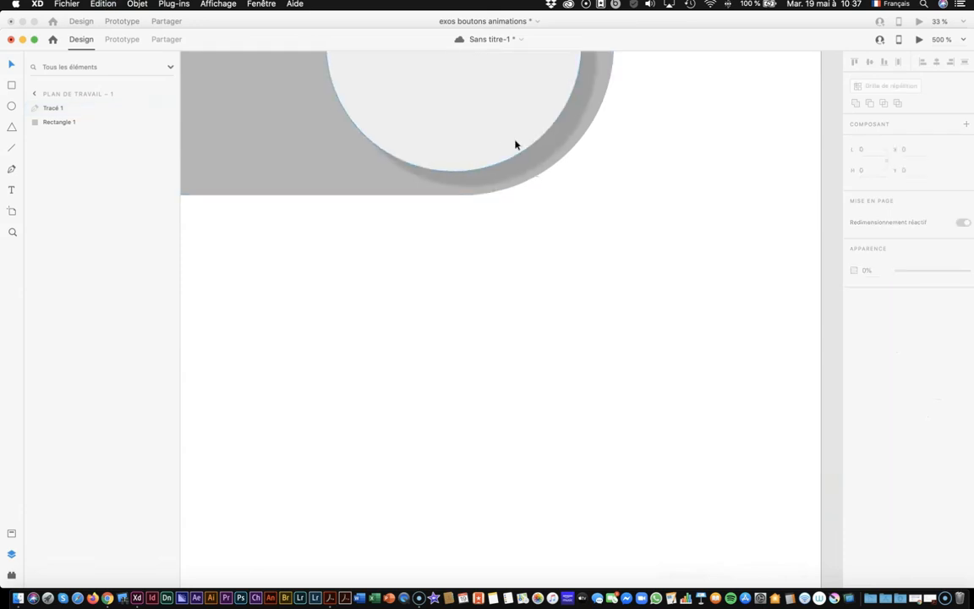
Step: Set the circle's shadow offsets to X 2 and Y 2
left_click(516, 147)
left_click_drag(907, 410, 895, 412)
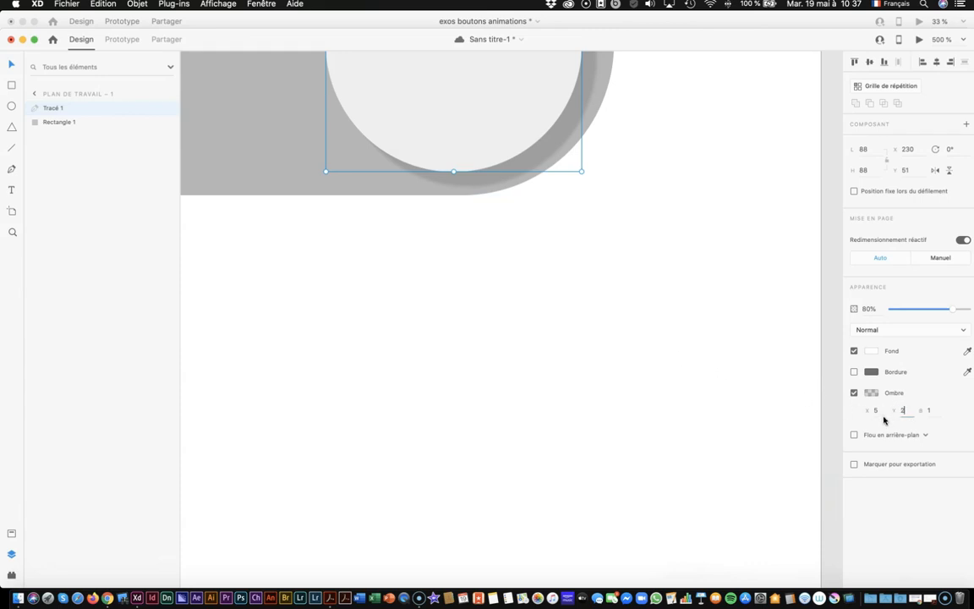
left_click(877, 410)
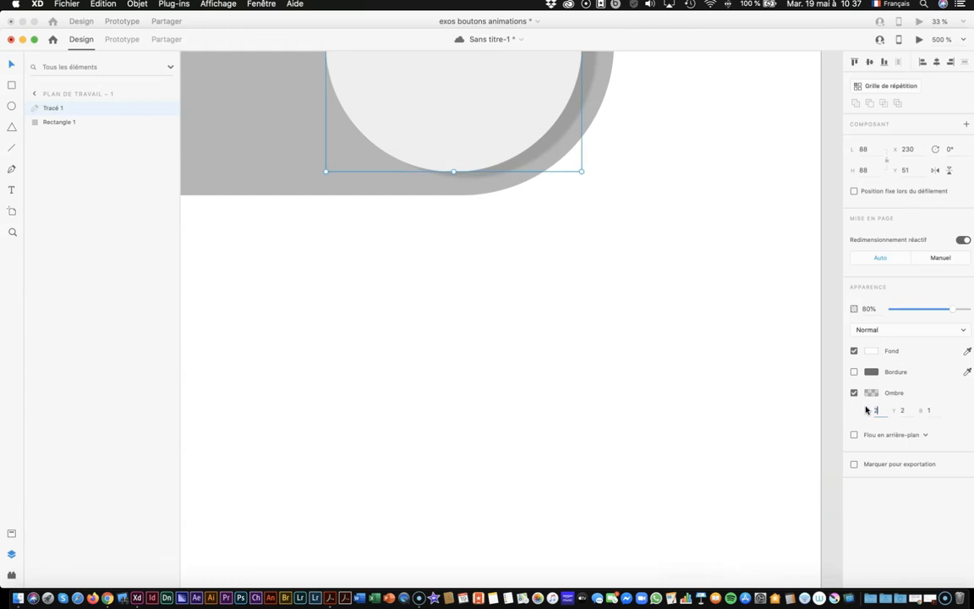
type("2")
key("Return")
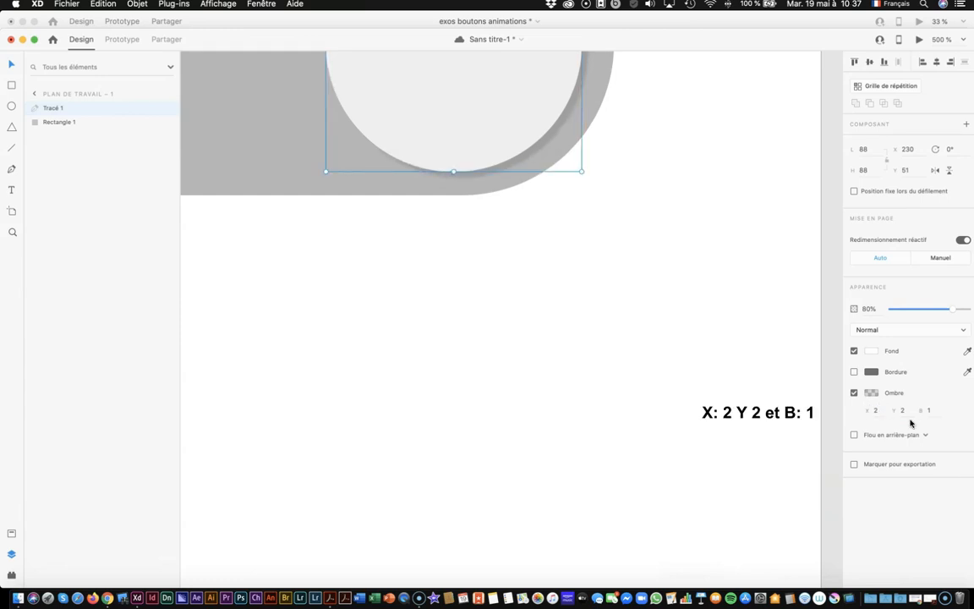
left_click(657, 261)
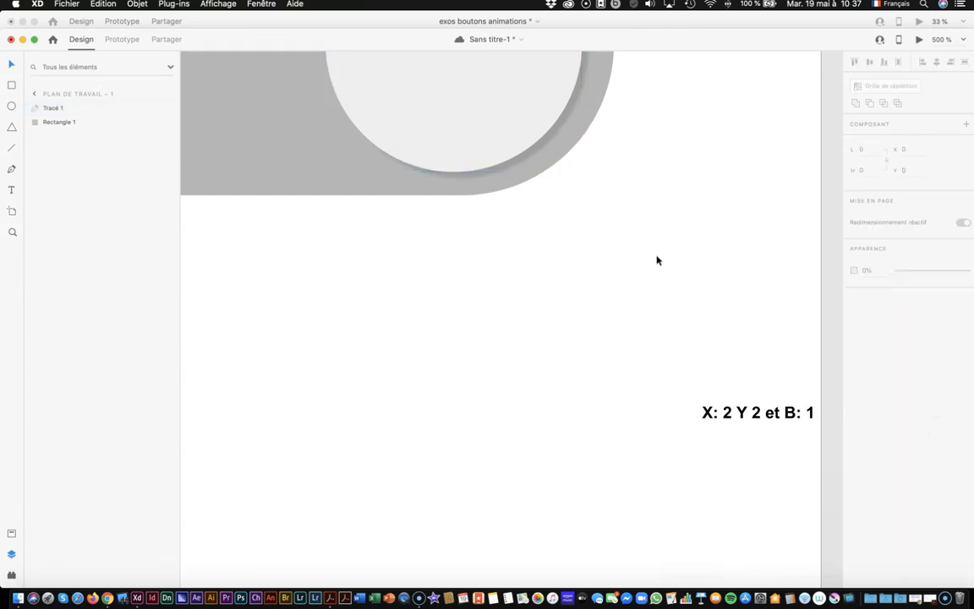
scroll(628, 263, "up", 5)
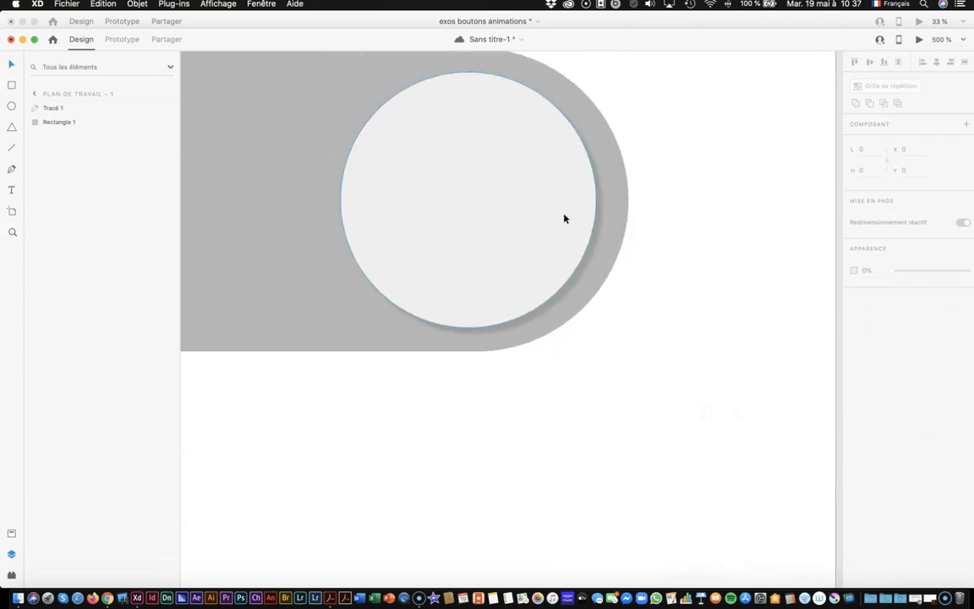
key("super+minus")
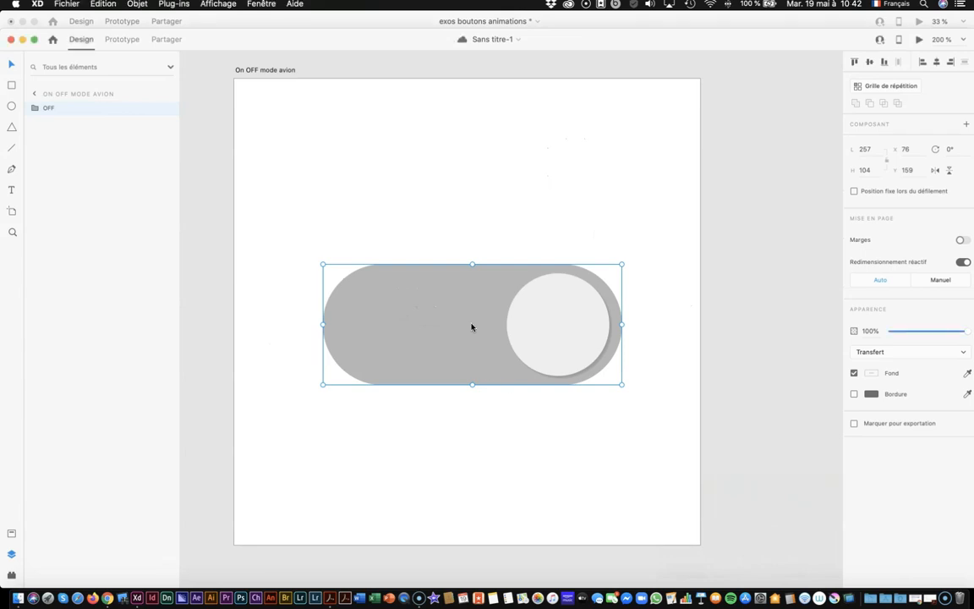
Step: Move the OFF toggle group up on the artboard to about X 65, Y 68 and save the document
left_click_drag(470, 314, 452, 222)
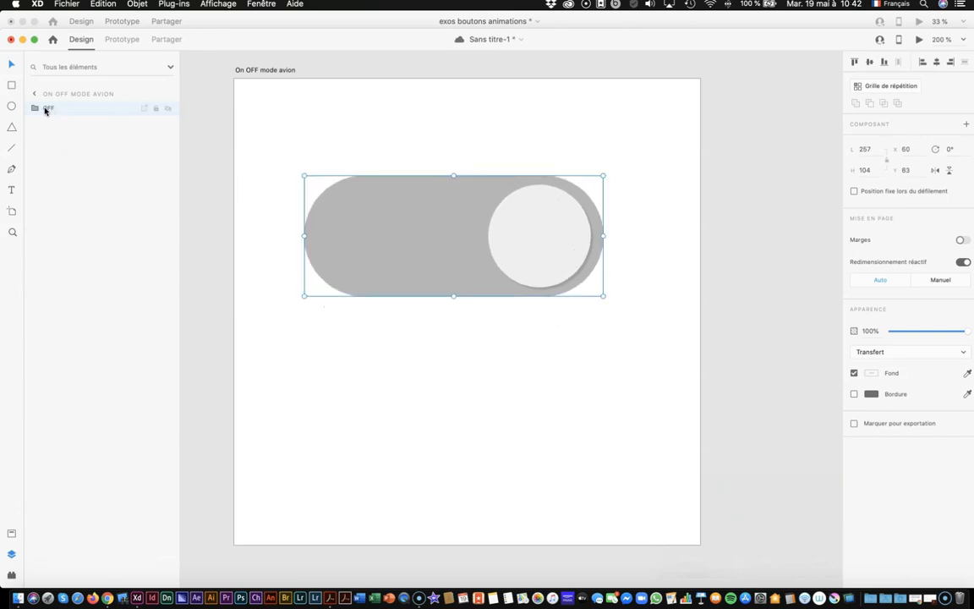
left_click_drag(447, 220, 450, 202)
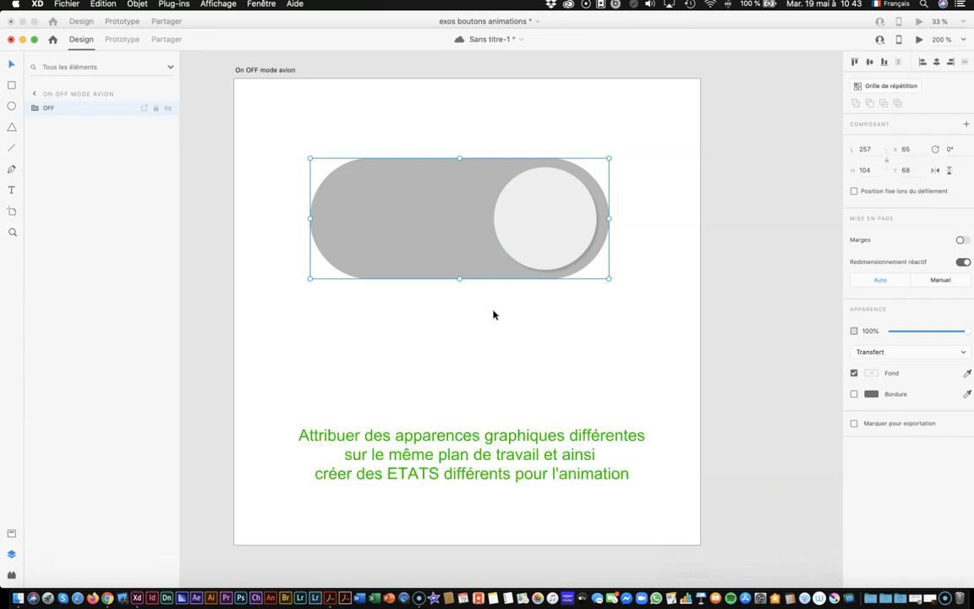
key("super+s")
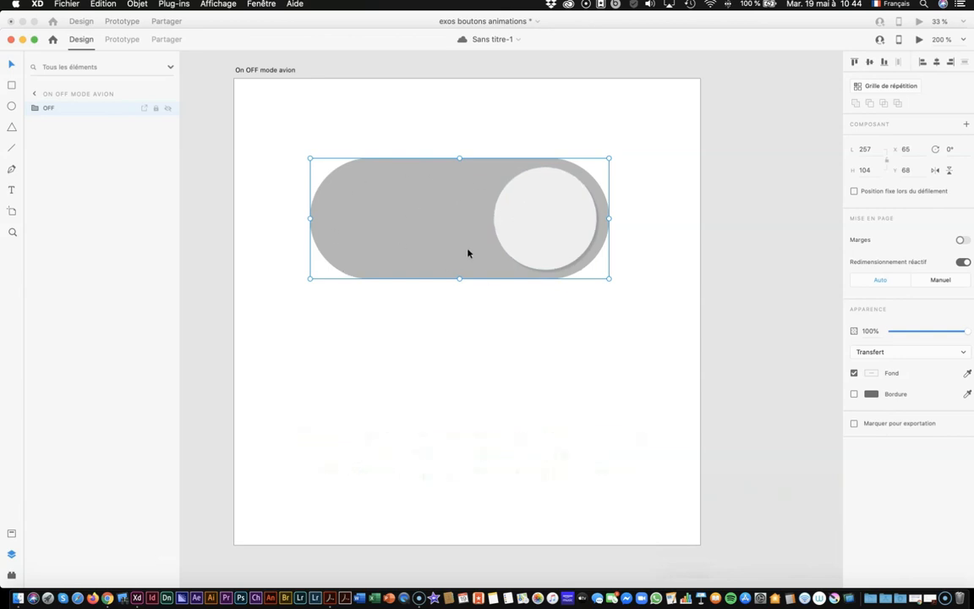
left_click(11, 533)
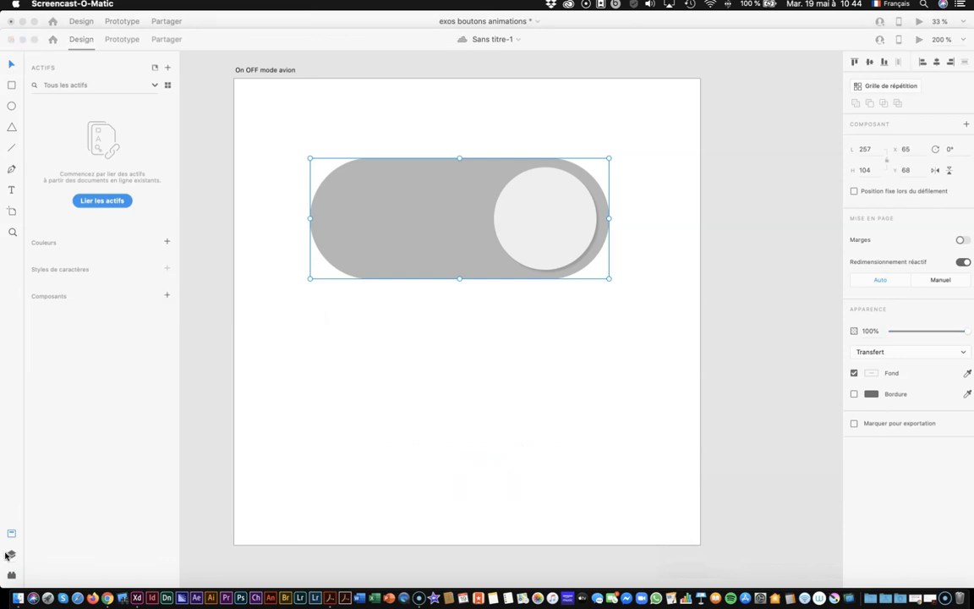
left_click(8, 554)
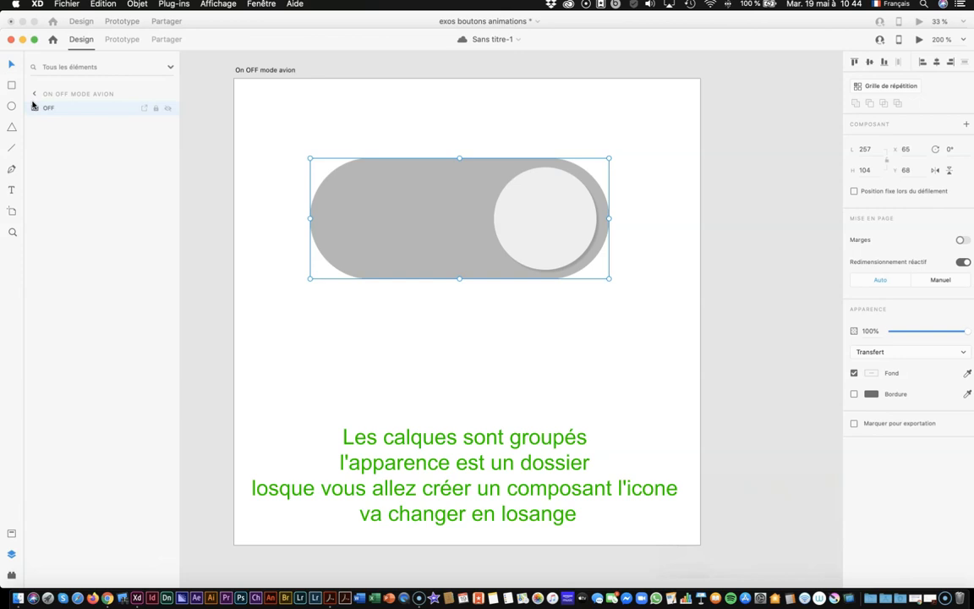
left_click(449, 308)
left_click(454, 254)
left_click_drag(609, 277, 529, 260)
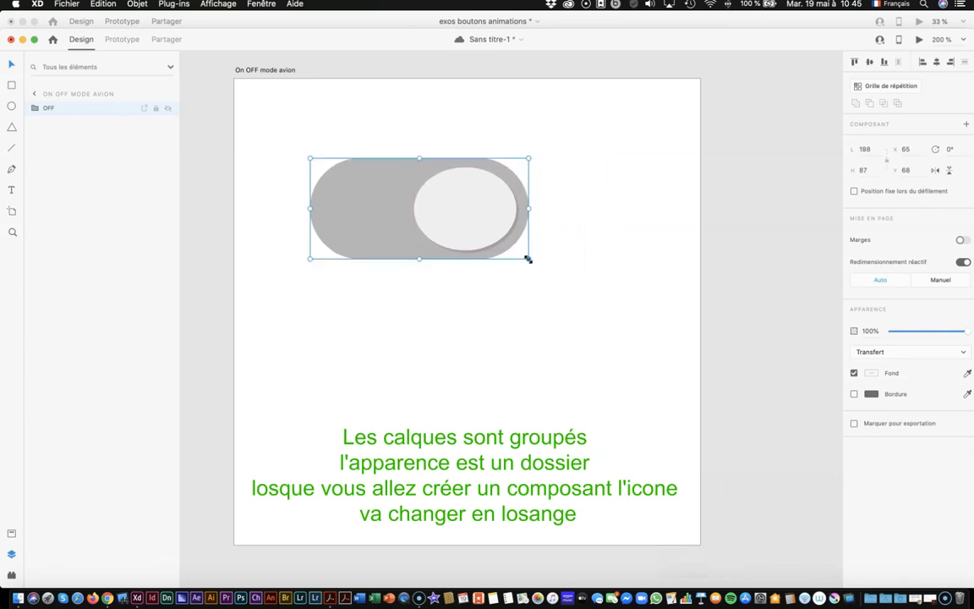
key("super+z")
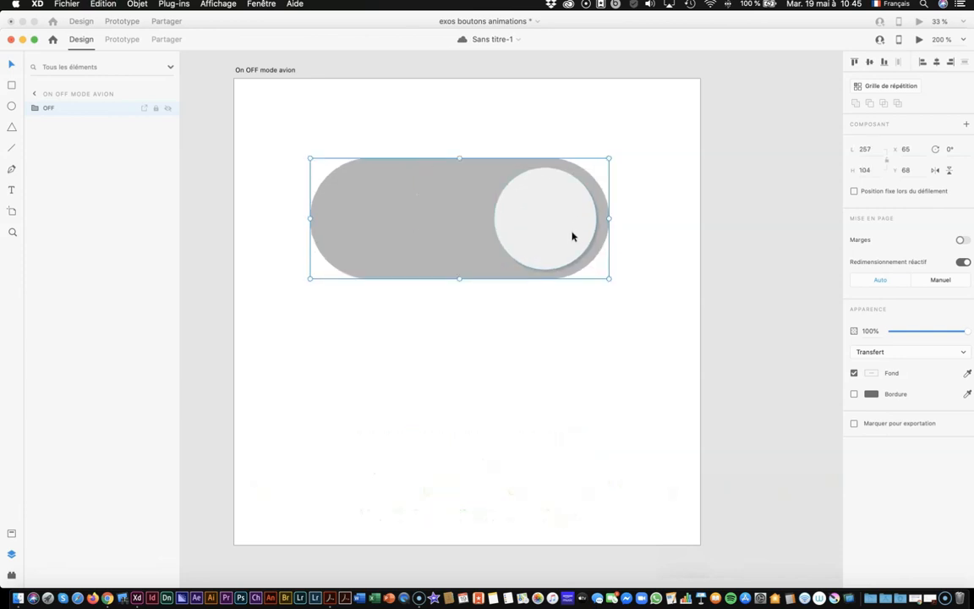
Step: Scale the OFF toggle group proportionally to about 113 × 46 and move it to the artboard's upper right, at about X 260, Y 58
left_click_drag(609, 276, 441, 223)
left_click_drag(333, 190, 559, 178)
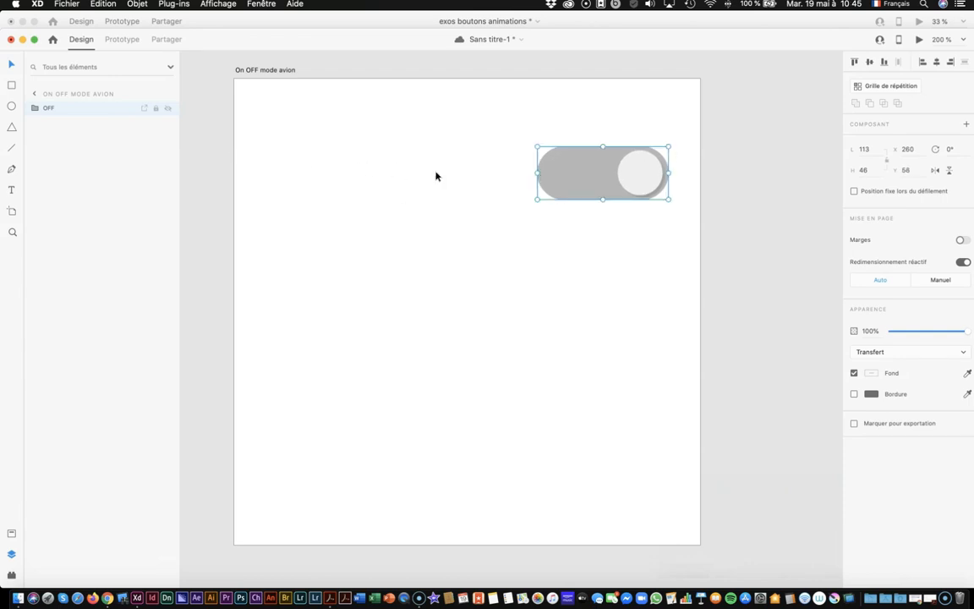
key("super+equal")
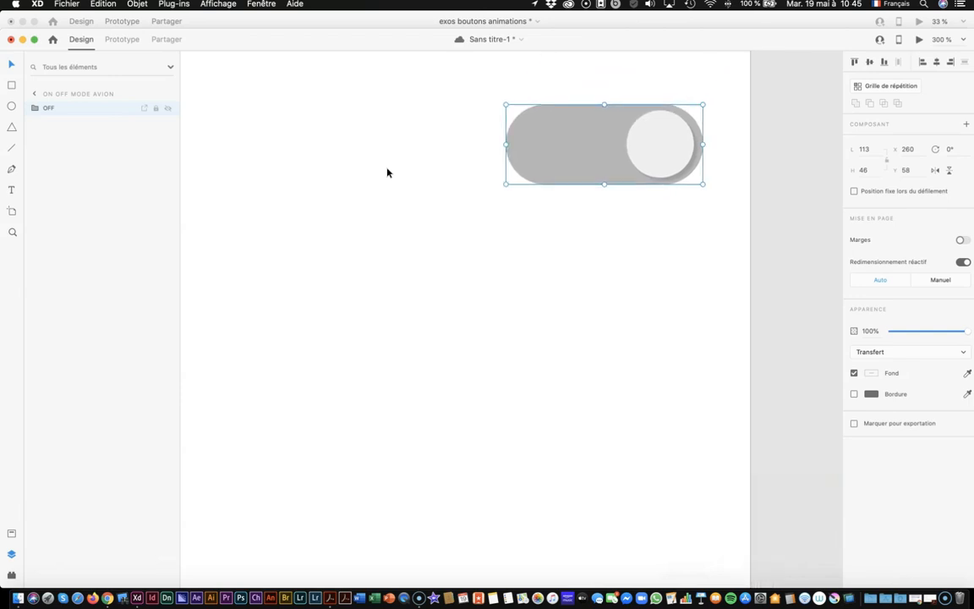
scroll(387, 173, "right", 4)
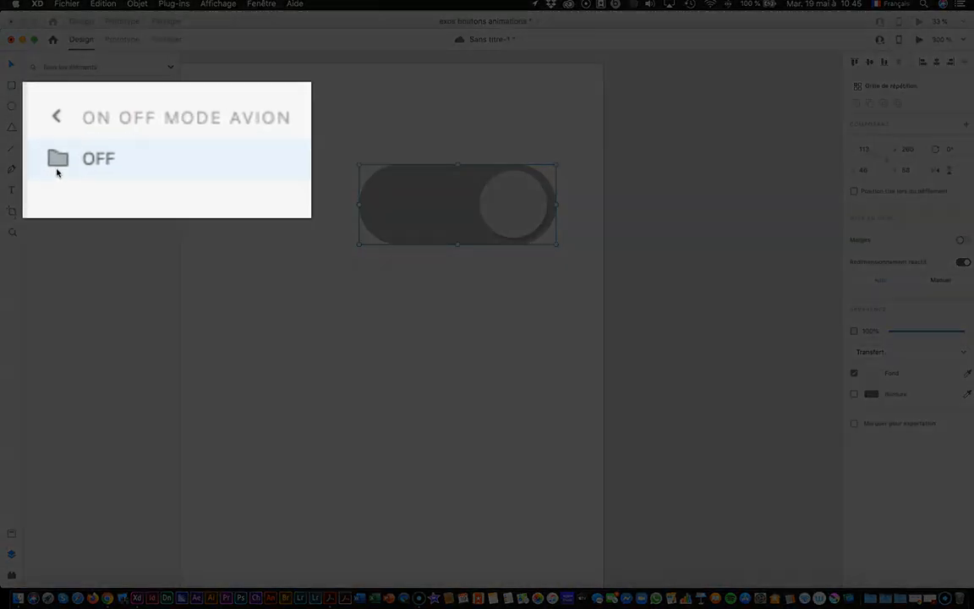
Step: Turn the OFF toggle group into a component and show it among the document's assets
key("super+k")
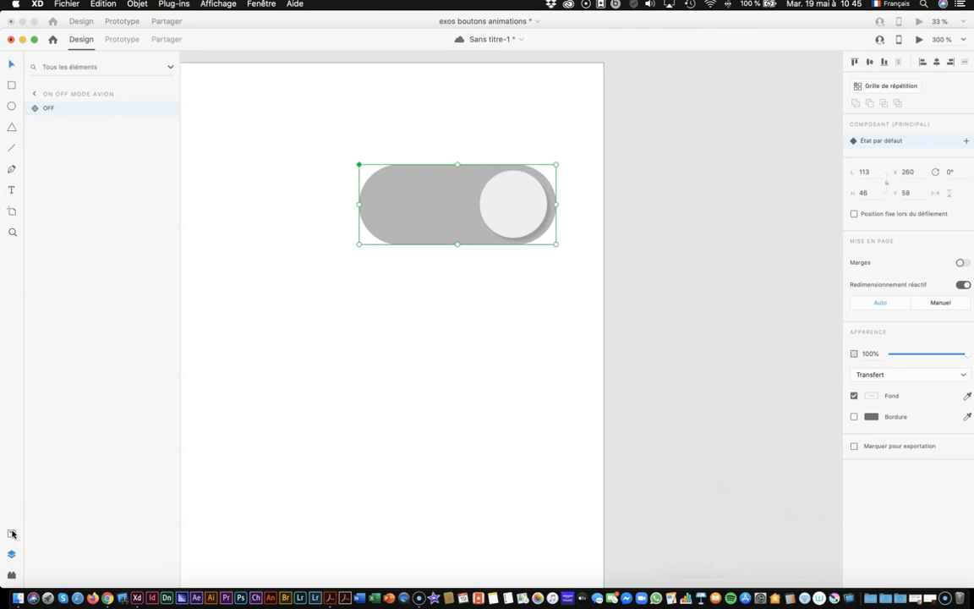
left_click(11, 533)
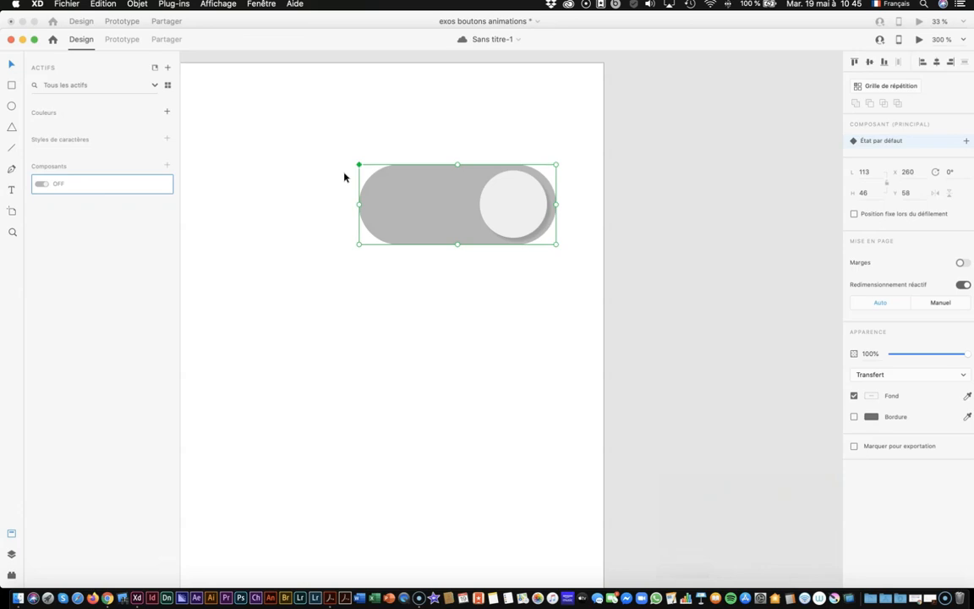
scroll(348, 172, "right", 1)
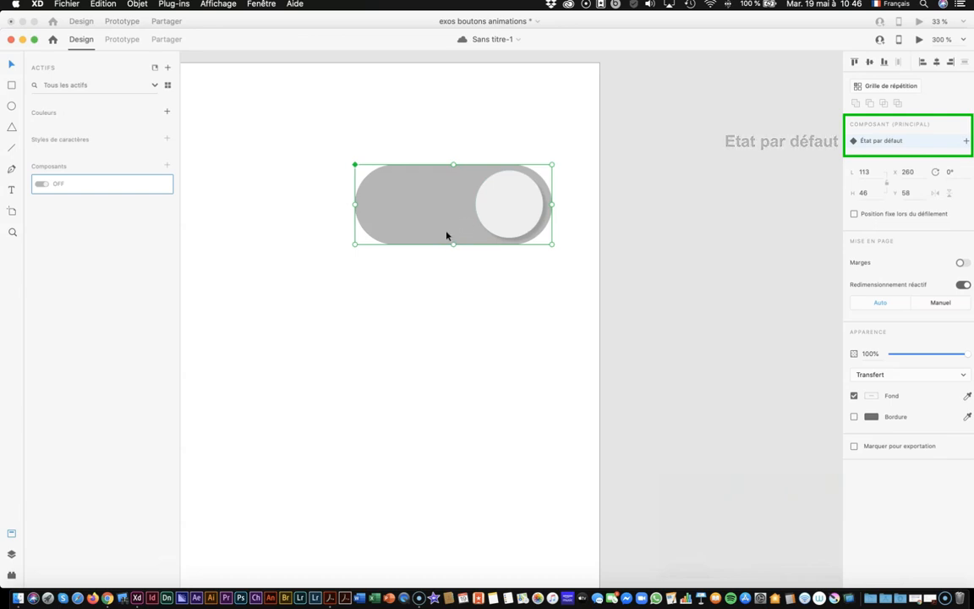
Step: Add a new state named ON to the toggle component
left_click(966, 142)
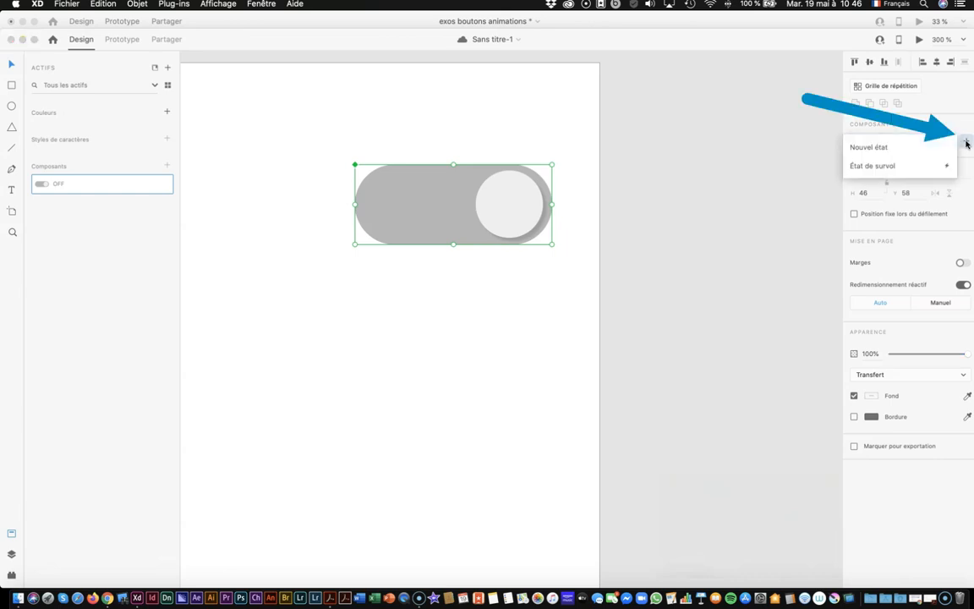
left_click(855, 148)
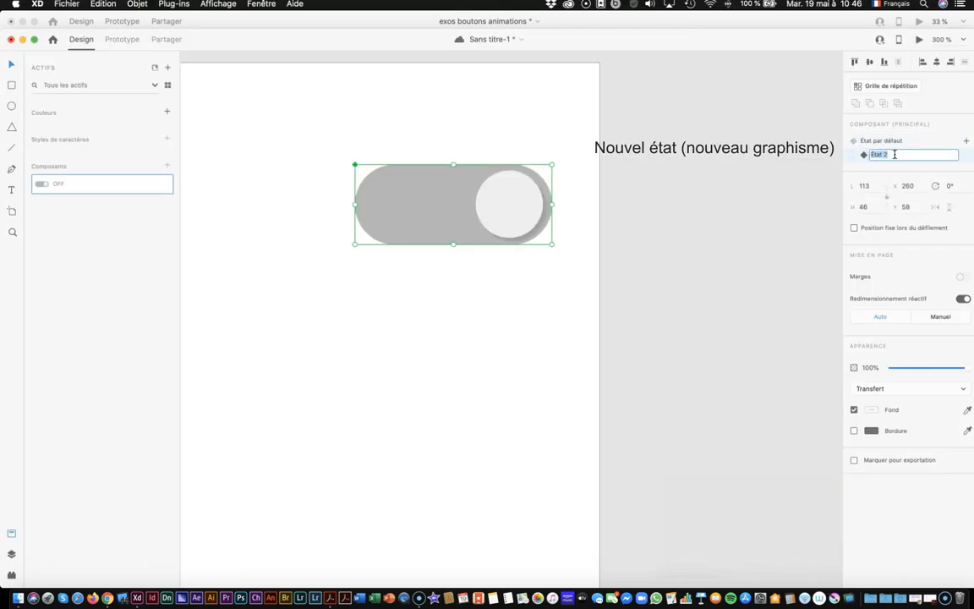
type("ON")
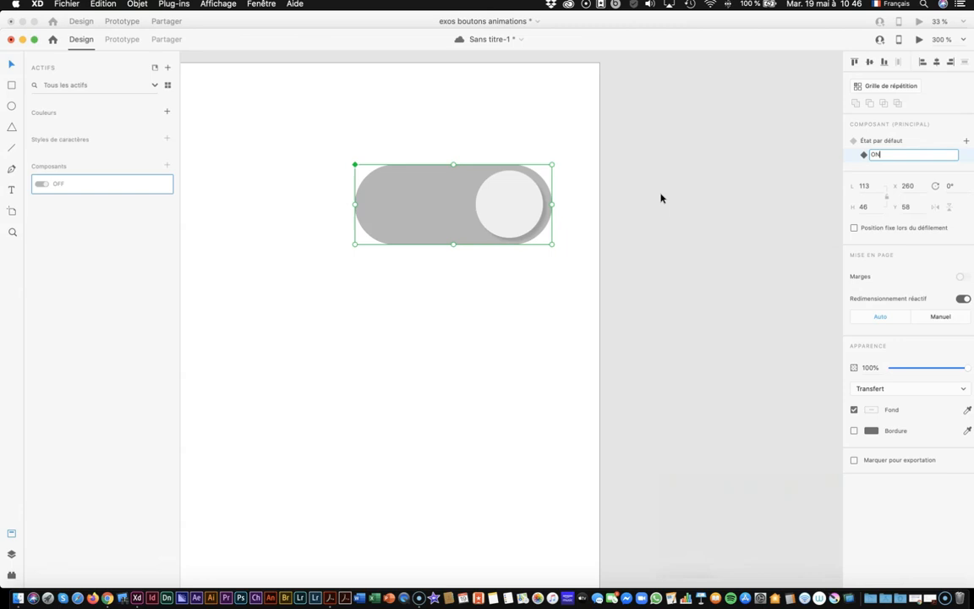
left_click(641, 209)
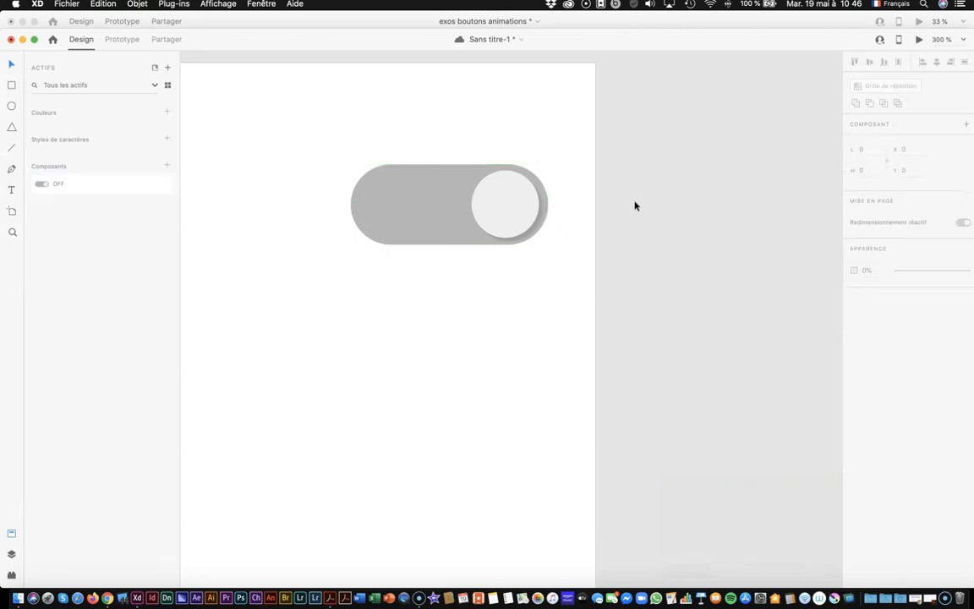
Step: Examine the circle and rectangle layers inside the toggle component, compare its default and ON states, and leave ON active
left_click(487, 209)
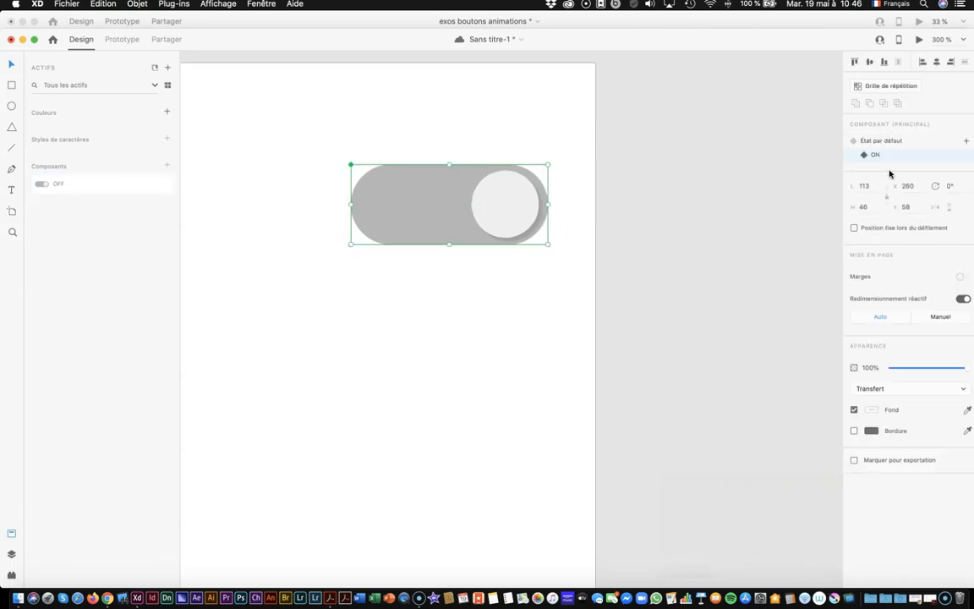
double_click(438, 209)
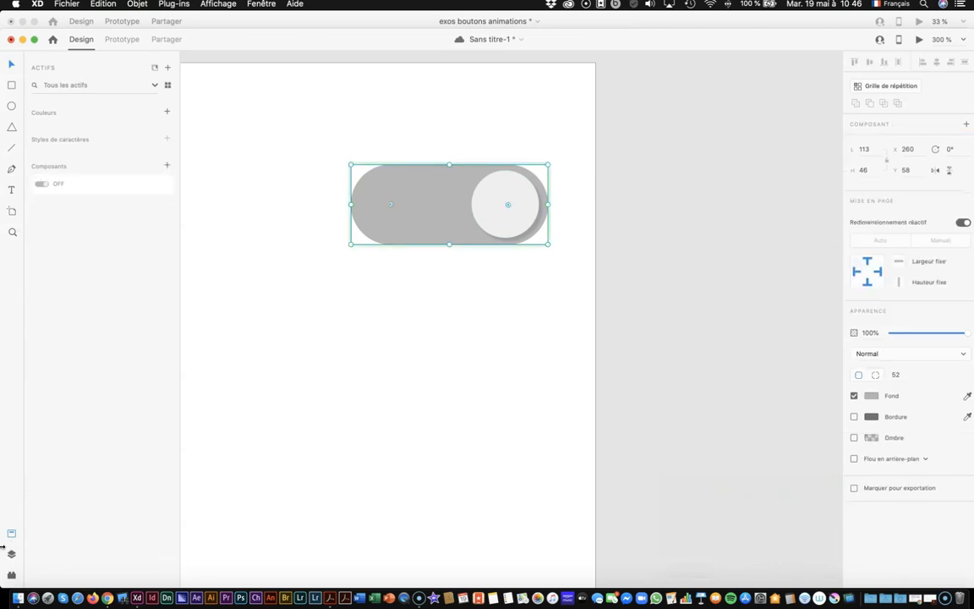
key("super+y")
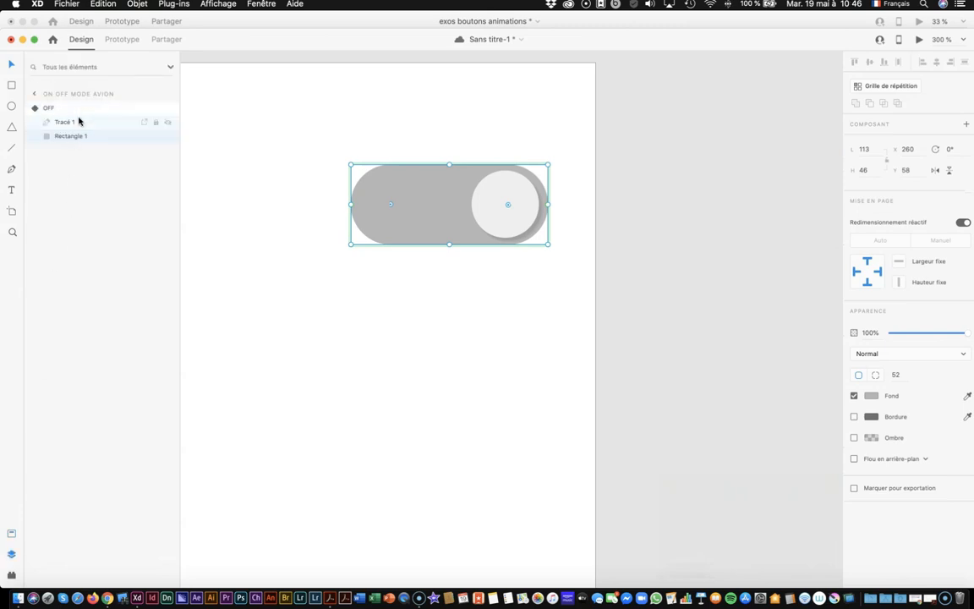
left_click(48, 107)
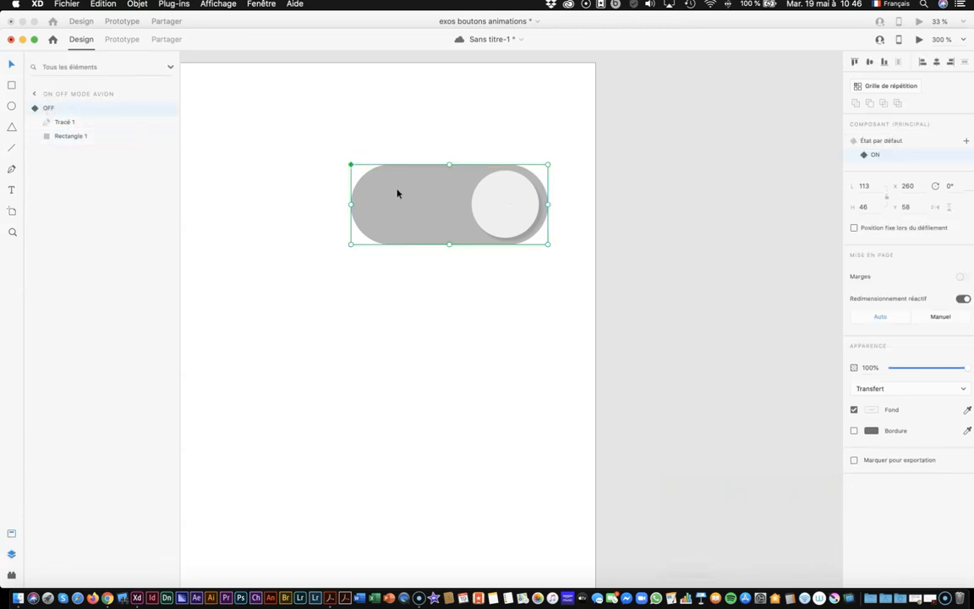
left_click(61, 122)
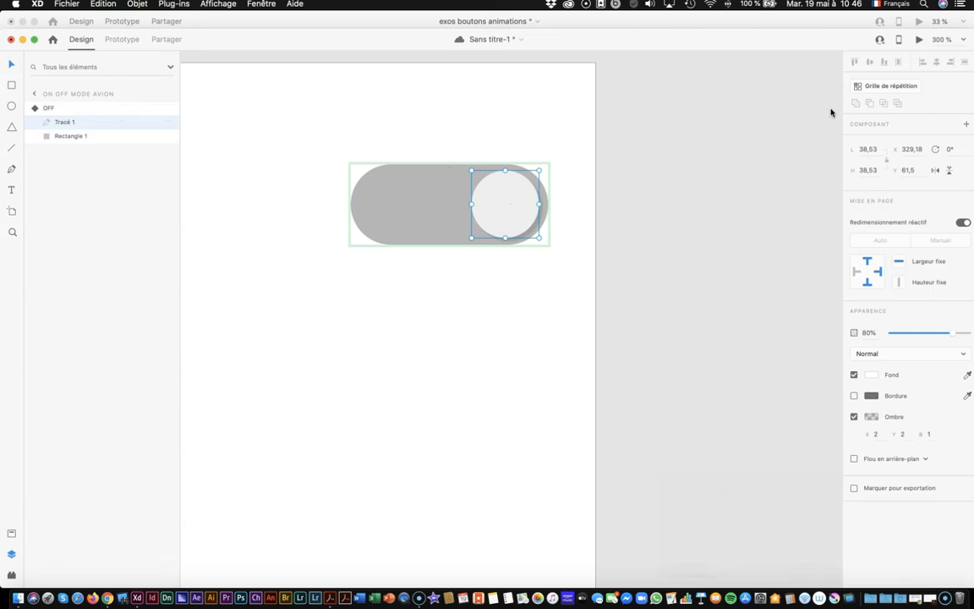
left_click(74, 136)
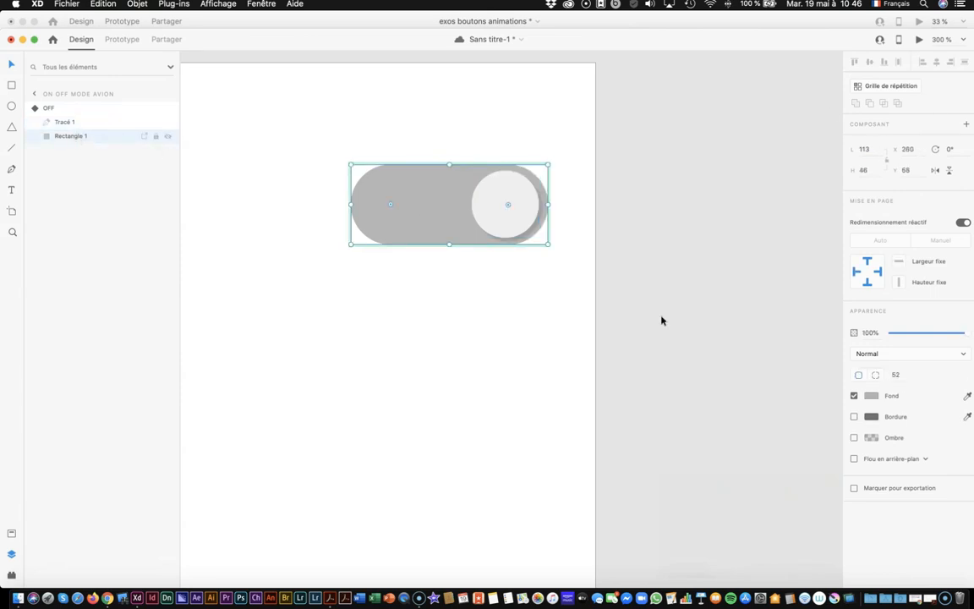
left_click(48, 107)
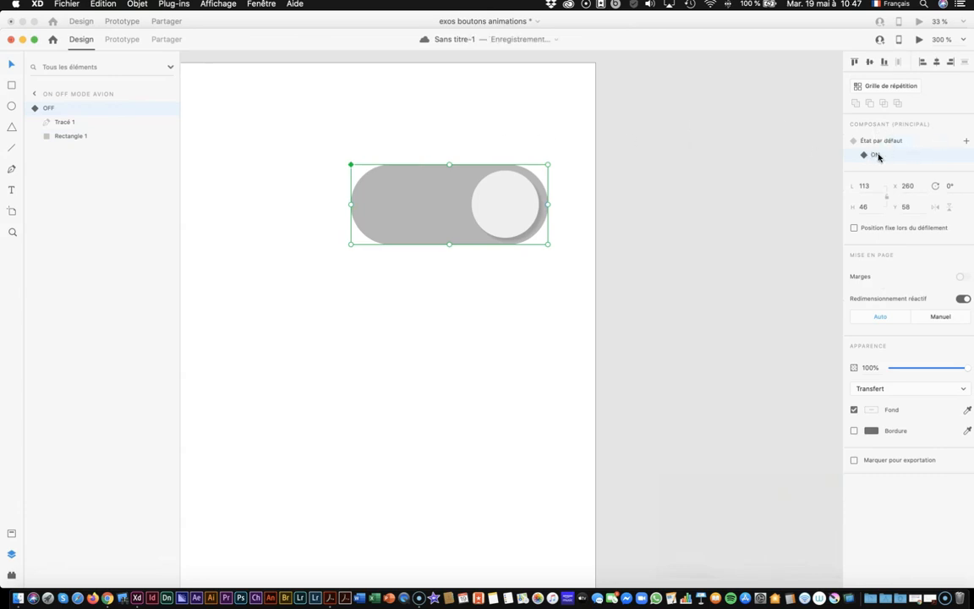
left_click(879, 141)
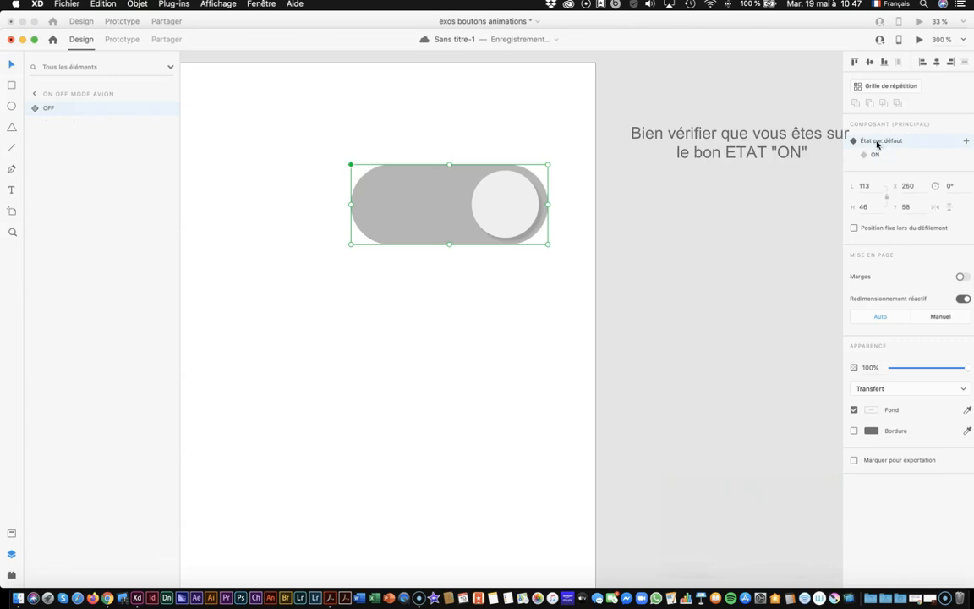
left_click(875, 156)
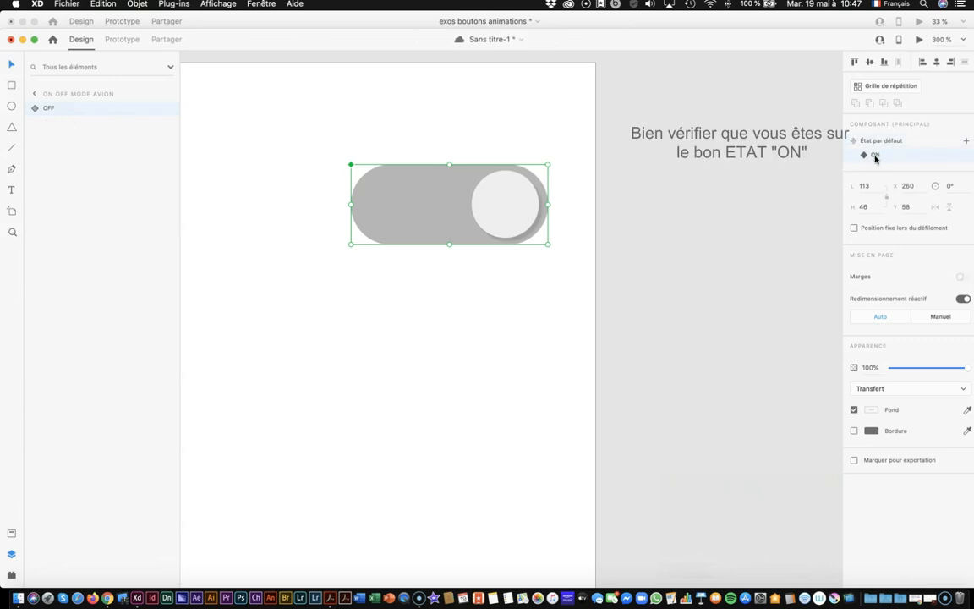
Step: Fill the toggle's pill-shaped rectangle with the saved green swatch in the ON state
left_click(34, 109)
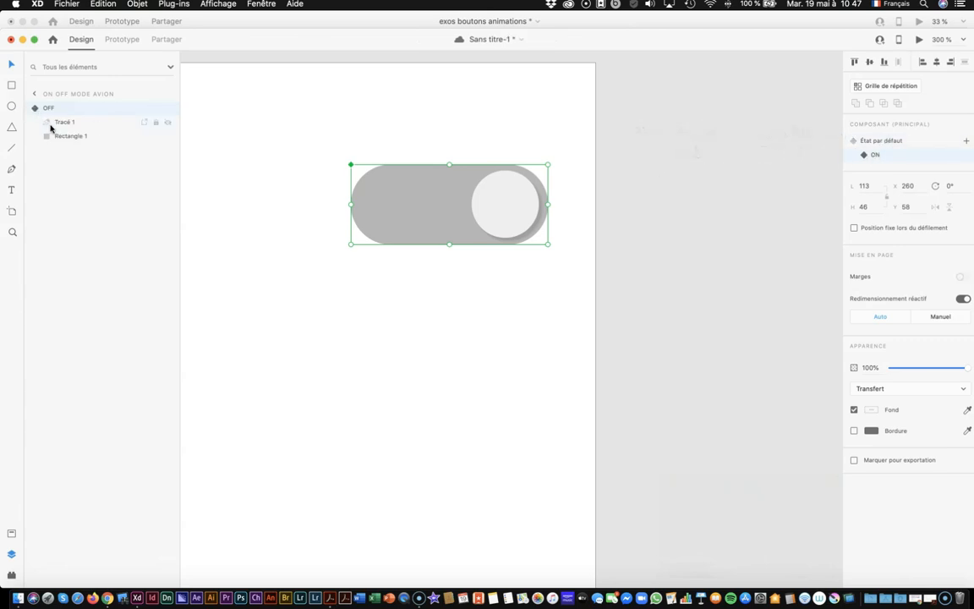
left_click(62, 136)
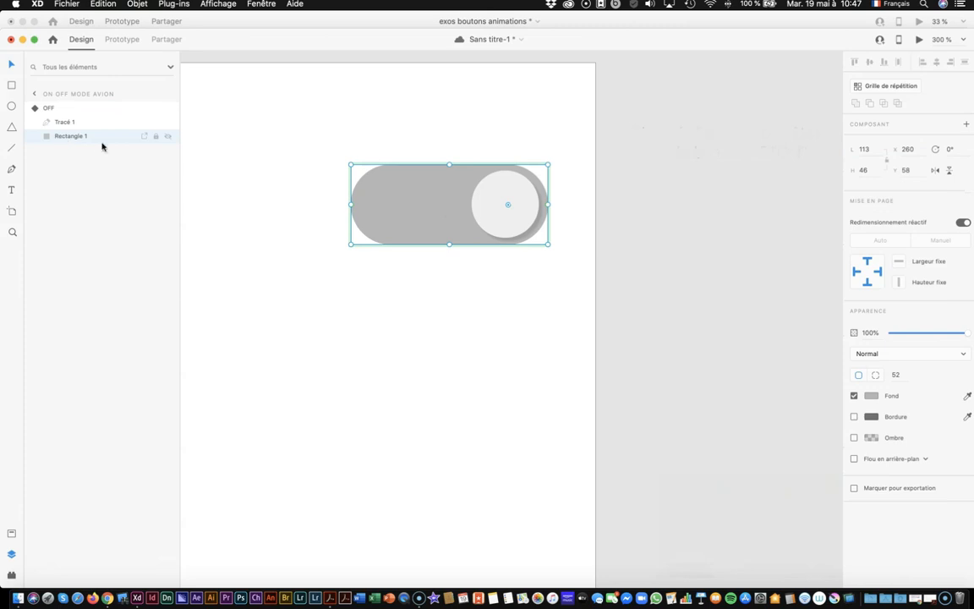
left_click(871, 396)
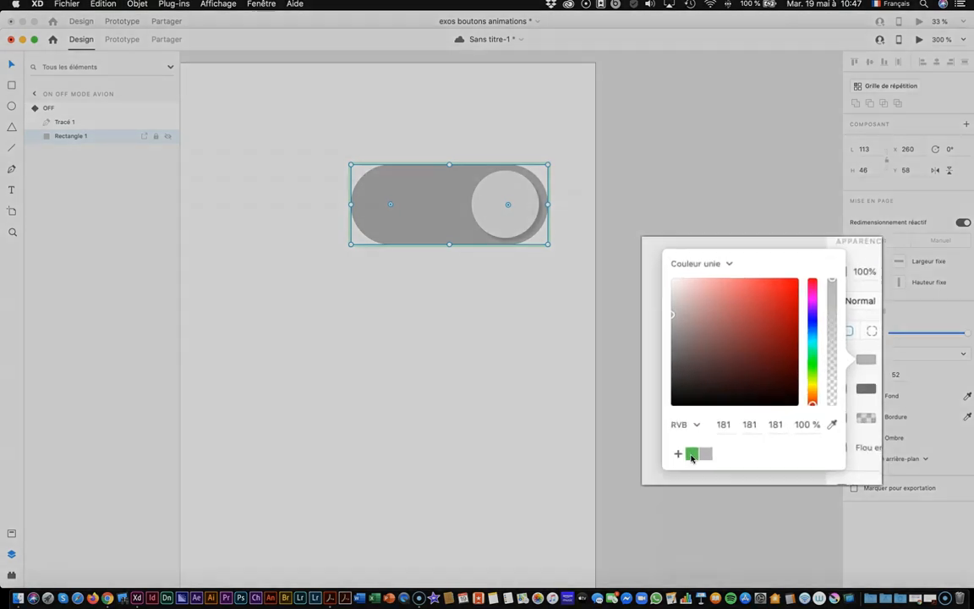
left_click(747, 465)
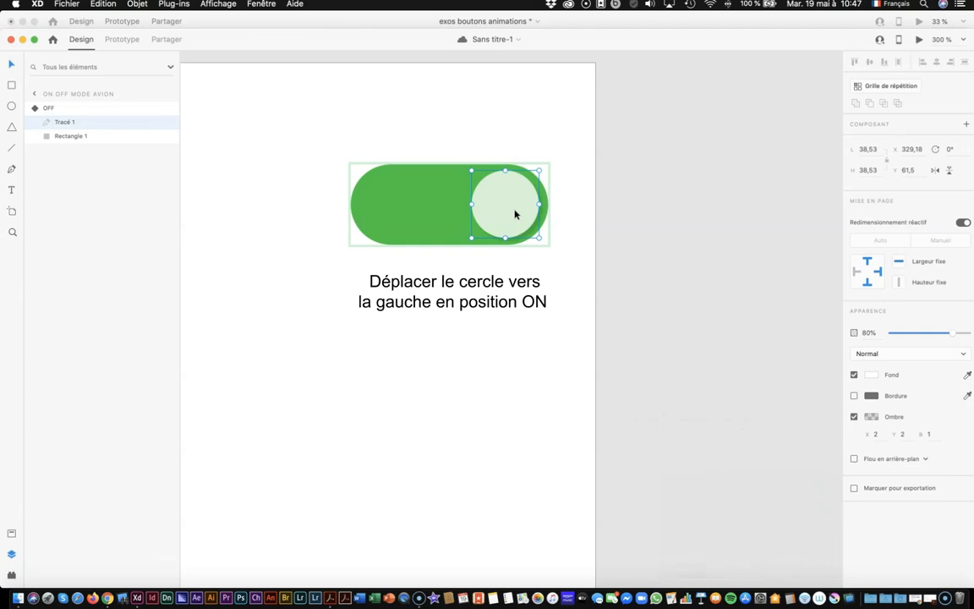
Step: Move the circle horizontally to the pill's left end in the ON state, at about X 263, Y 61.5
left_click_drag(515, 214, 400, 210)
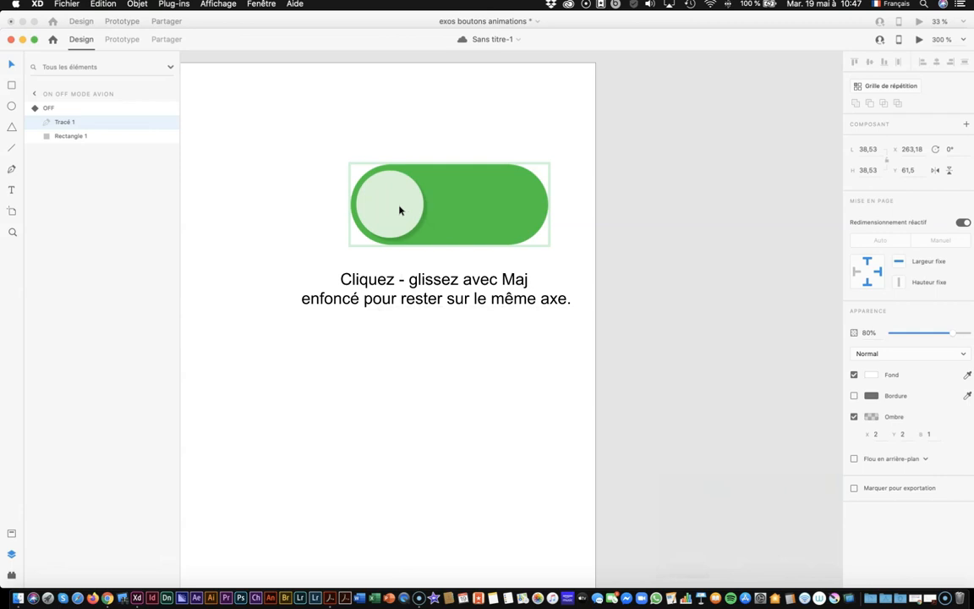
left_click_drag(400, 211, 400, 211)
left_click(400, 271)
Step: Set the X offset of the circle's shadow to -2 in the ON state
double_click(392, 228)
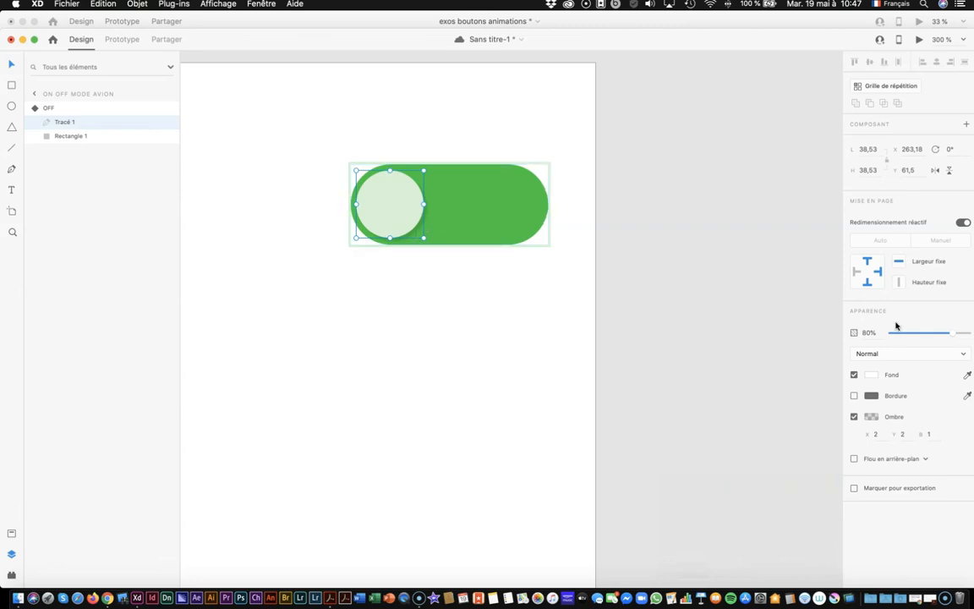
left_click(875, 435)
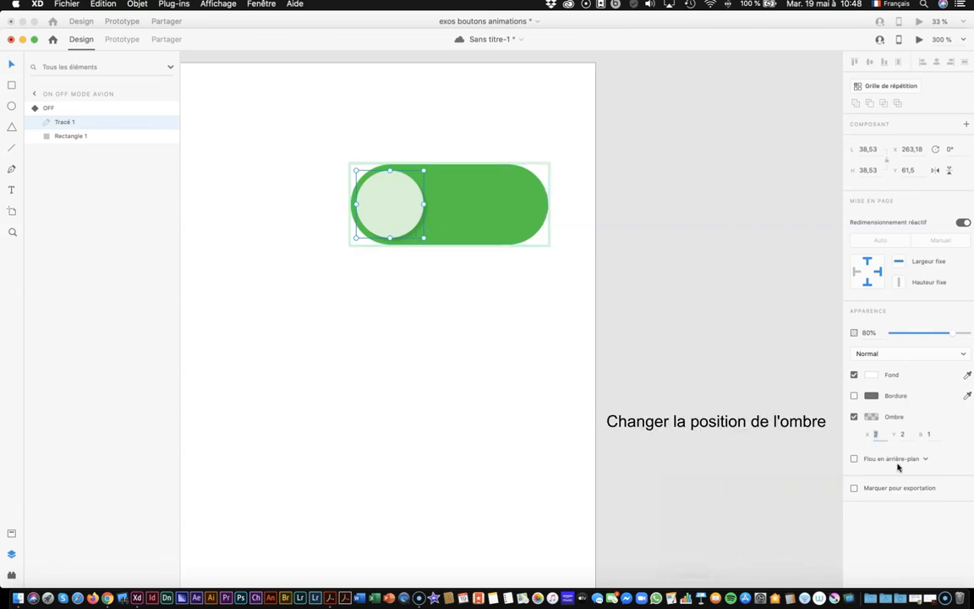
type("-2")
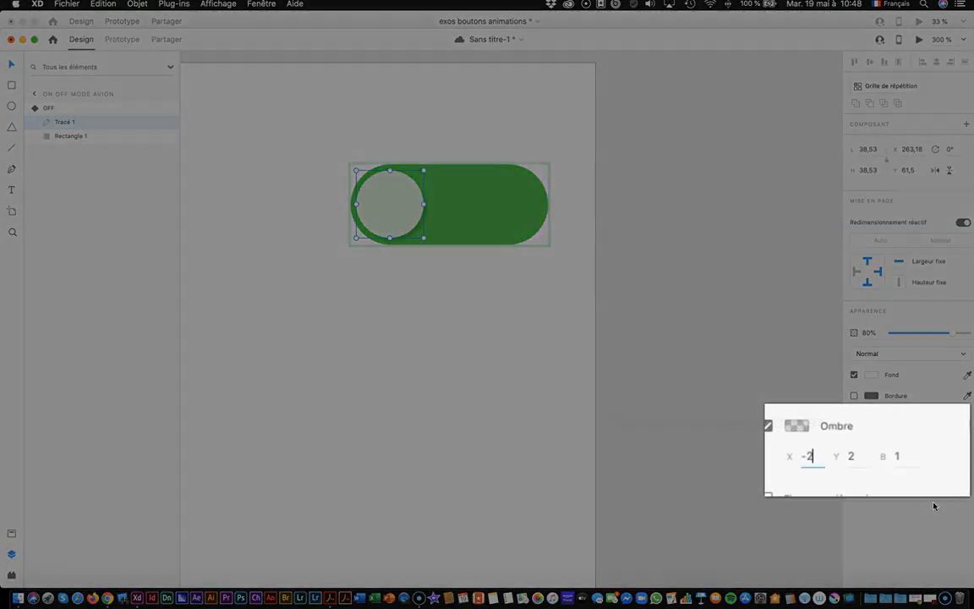
key("Return")
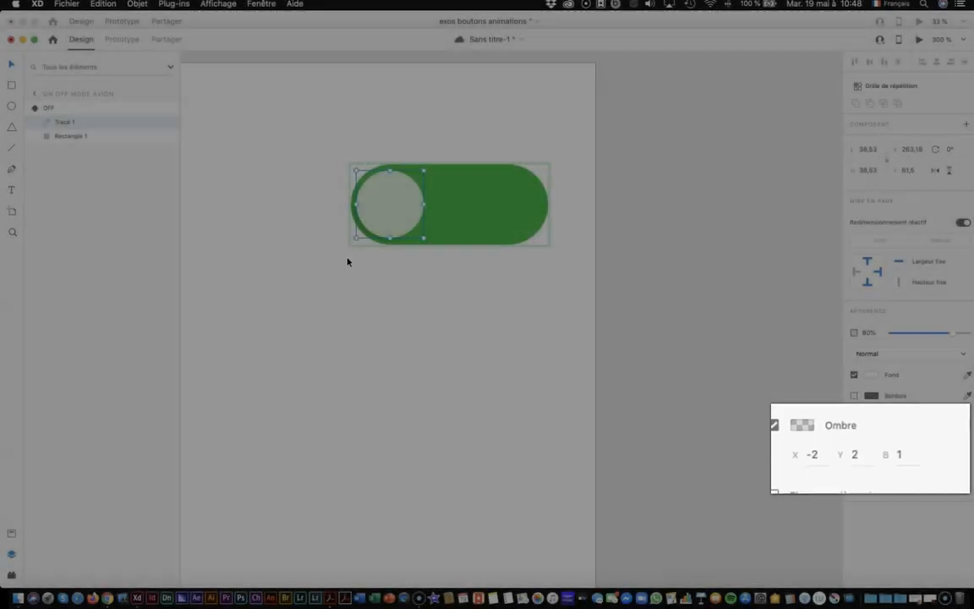
left_click(349, 261)
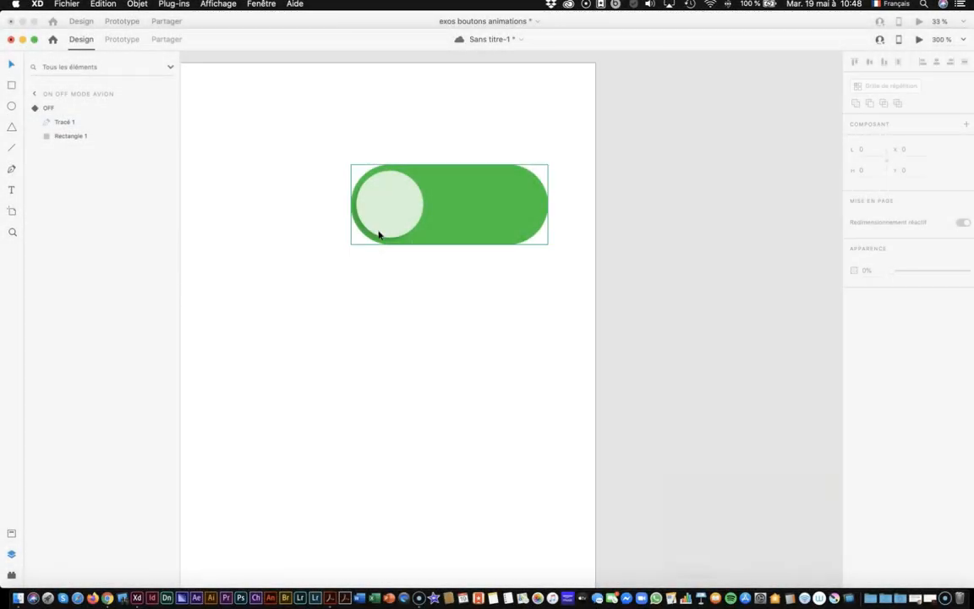
Step: Compare the toggle component's default and ON states and examine the circle and rectangle layers of the ON state
scroll(379, 234, "right", 3)
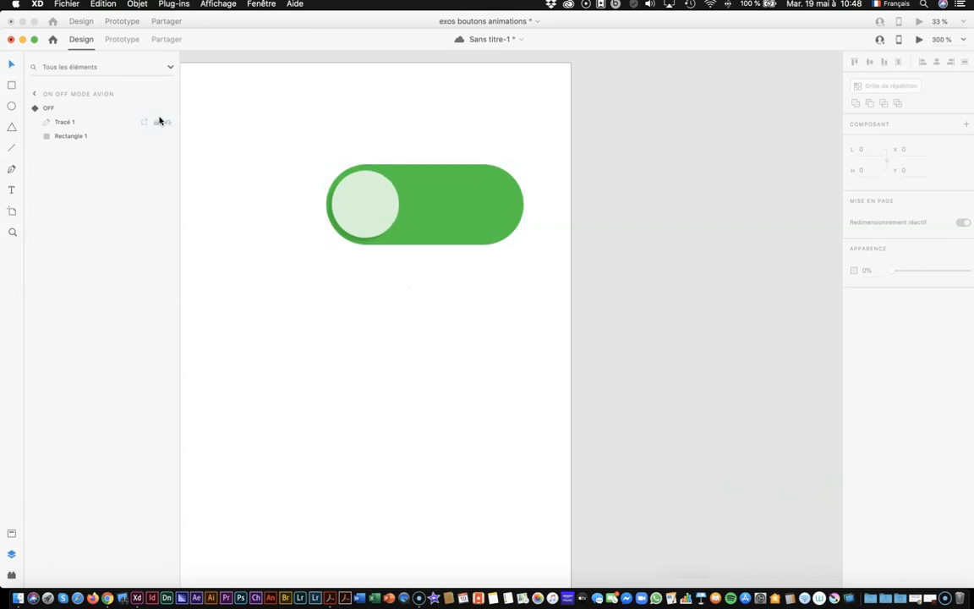
left_click(49, 109)
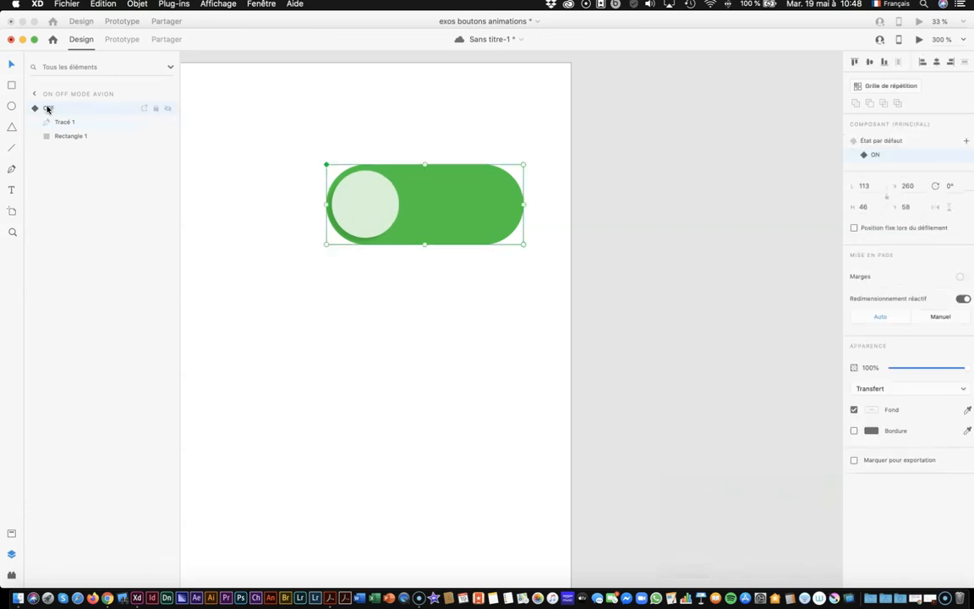
left_click(897, 142)
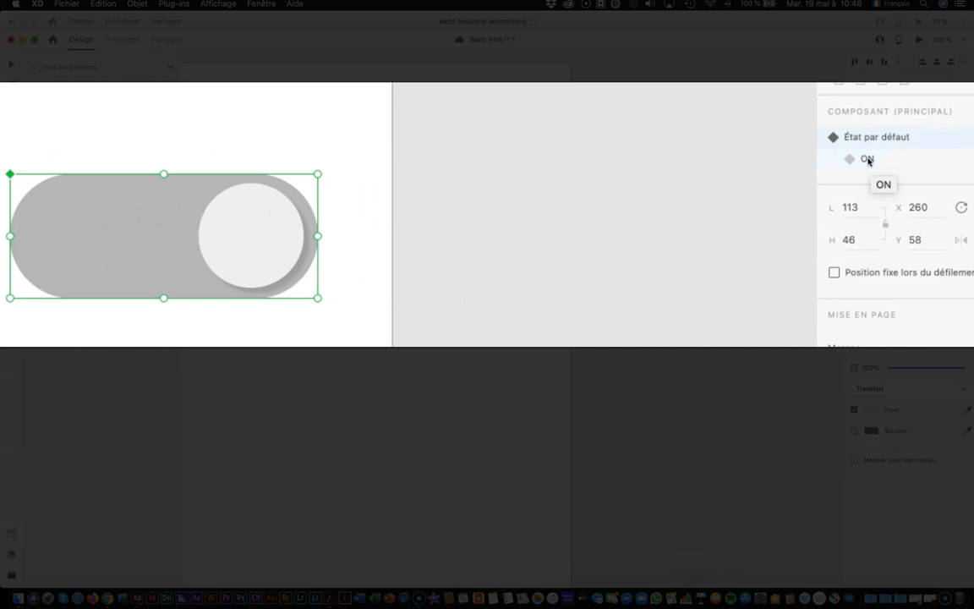
left_click(868, 160)
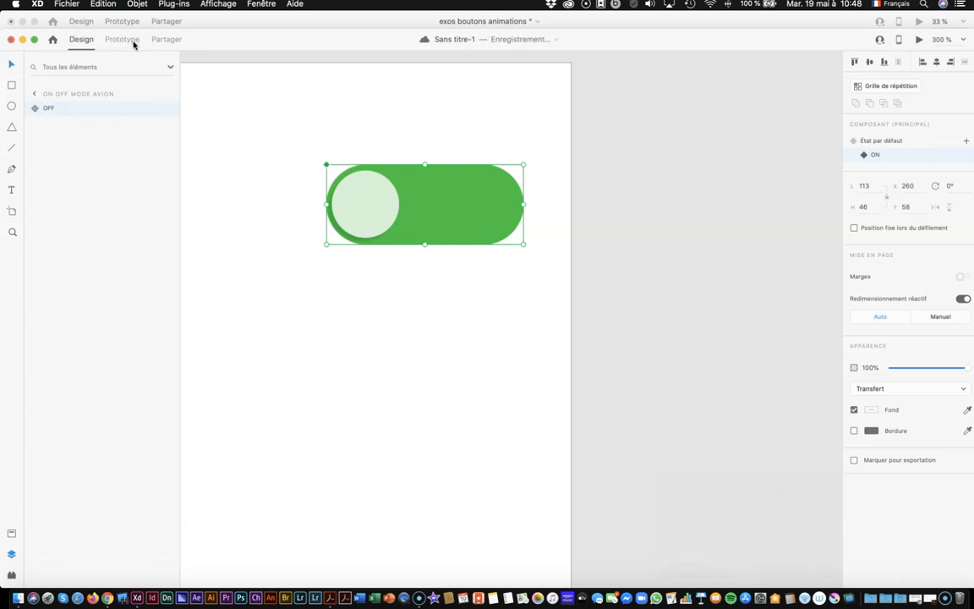
left_click(34, 108)
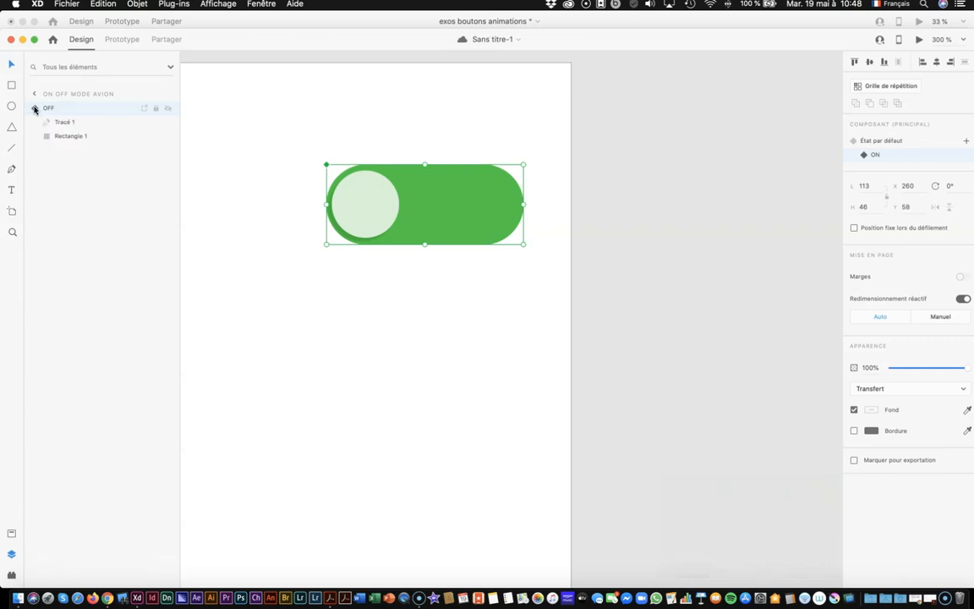
left_click(62, 124)
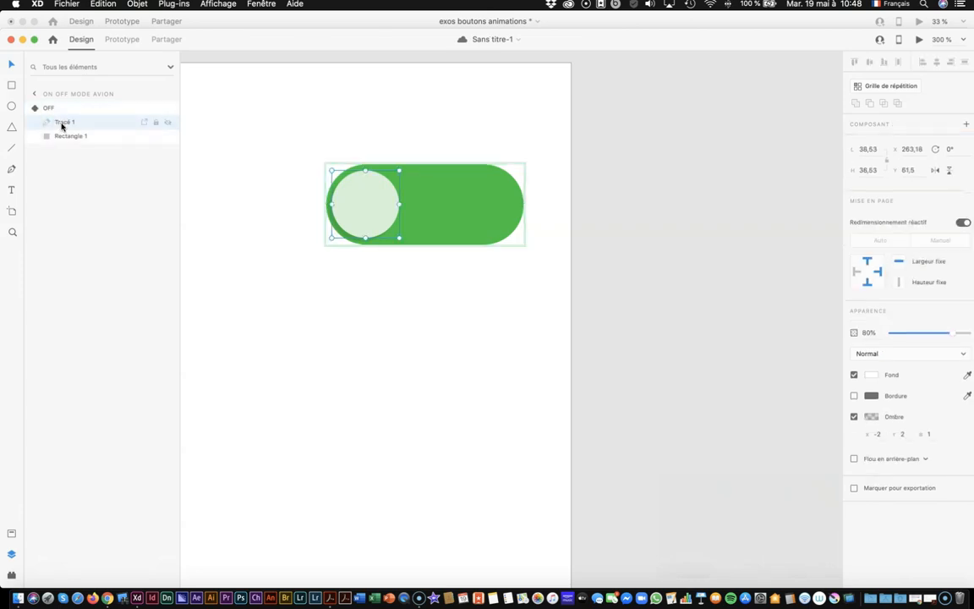
left_click(65, 136, "shift")
left_click(65, 124)
left_click(66, 133)
left_click(119, 108)
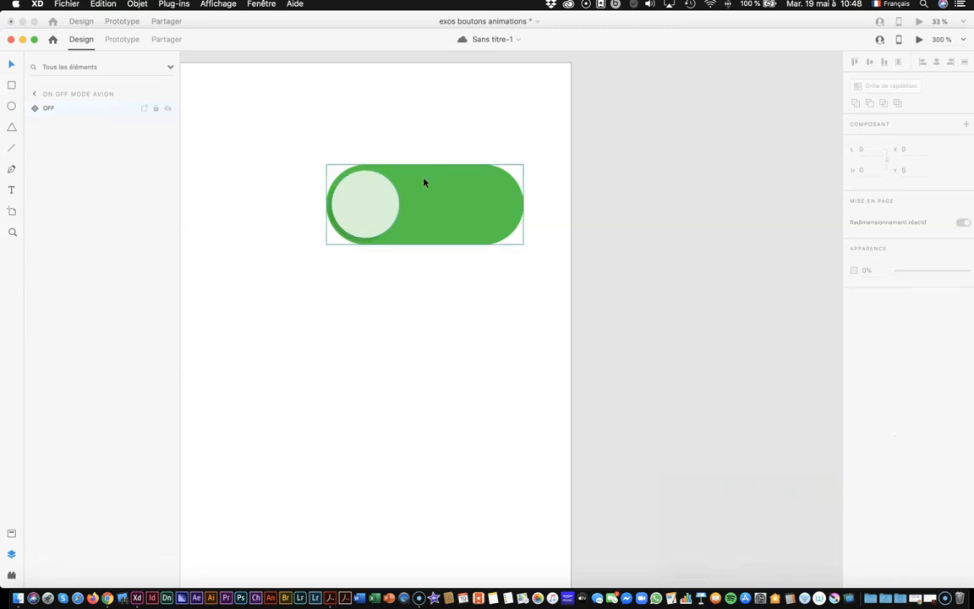
left_click(100, 110)
left_click(889, 141)
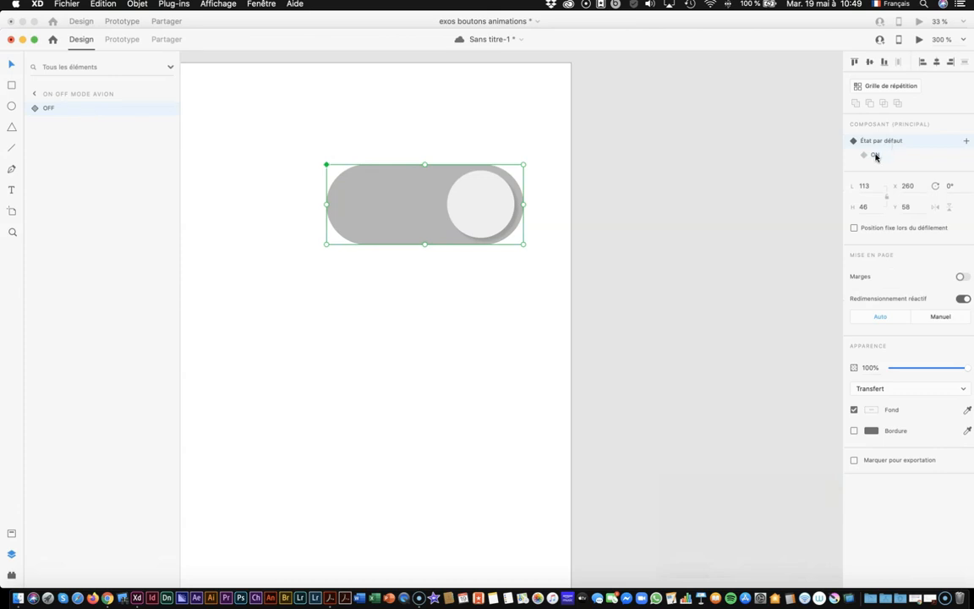
left_click(875, 155)
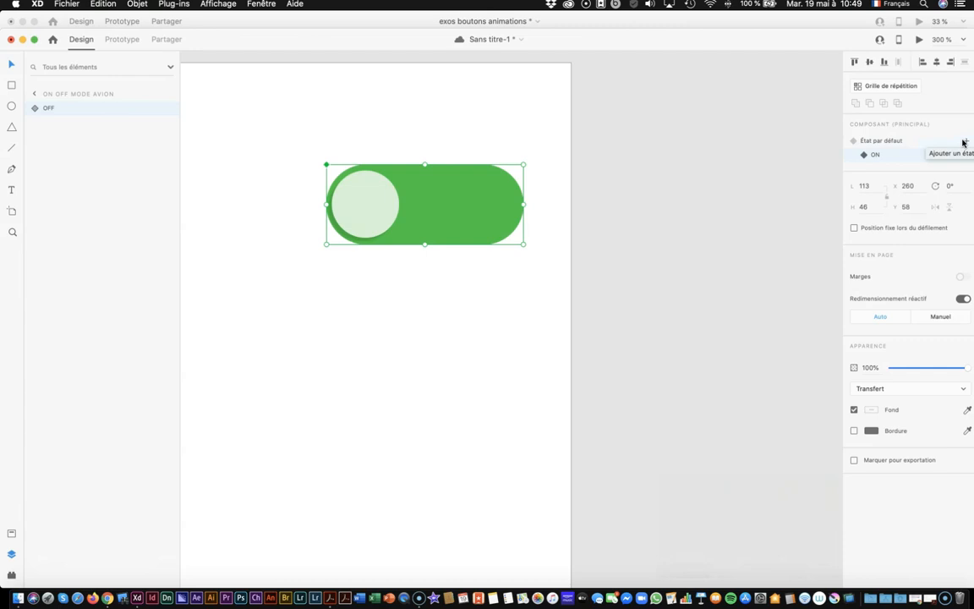
Step: Save the document with the toggle in its default state and show the component among the document's assets
left_click(866, 141)
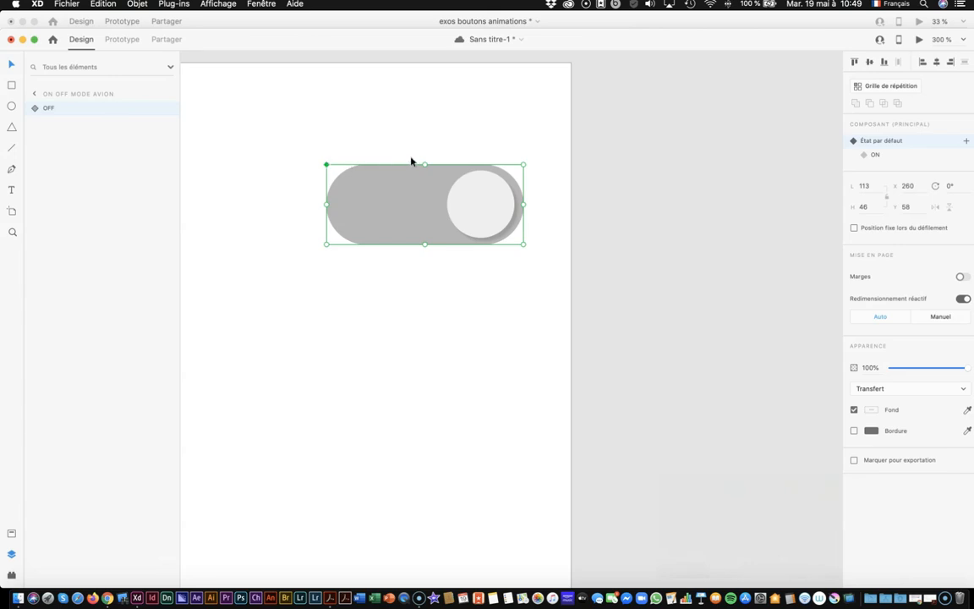
key("super+s")
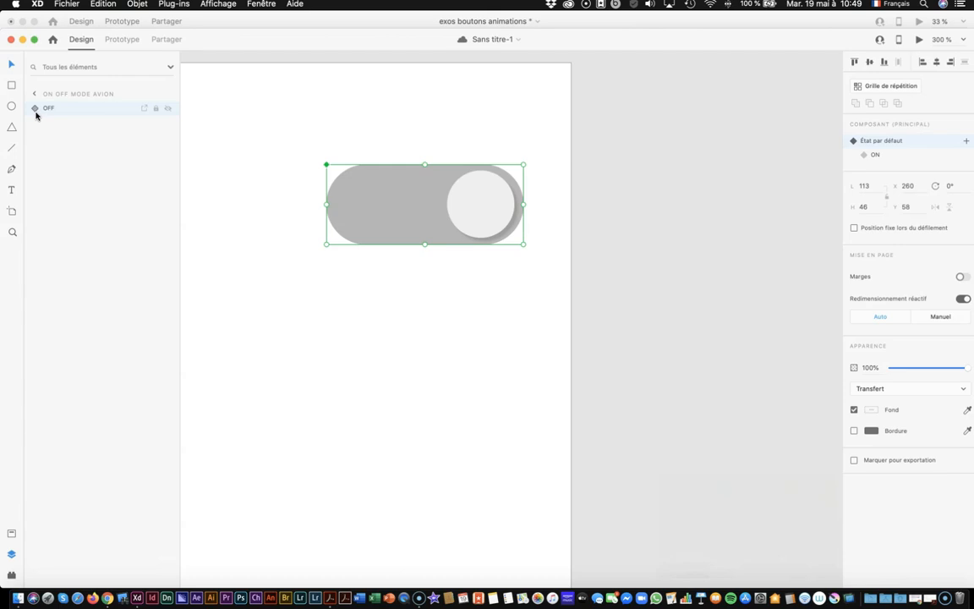
left_click(11, 535)
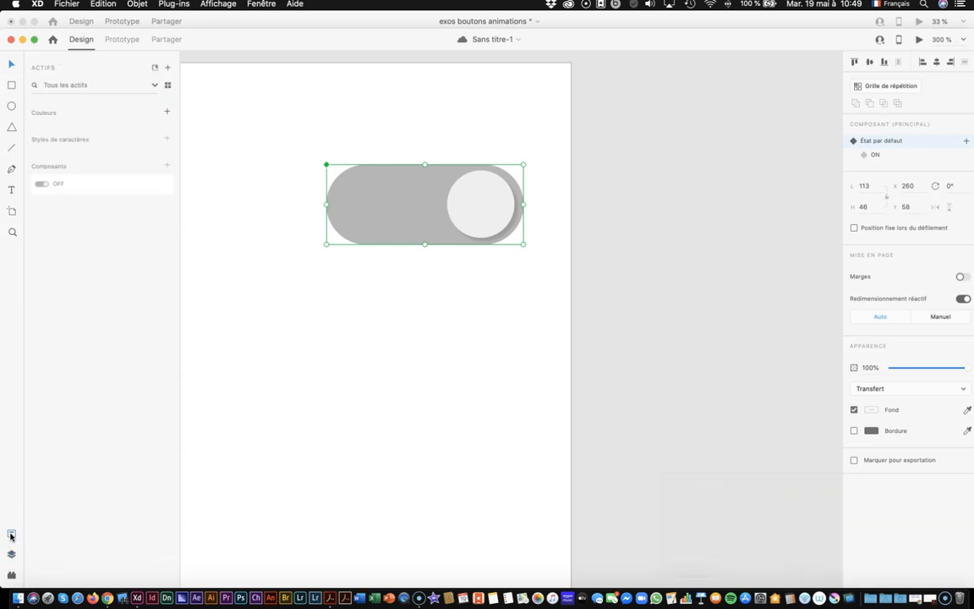
left_click(53, 188)
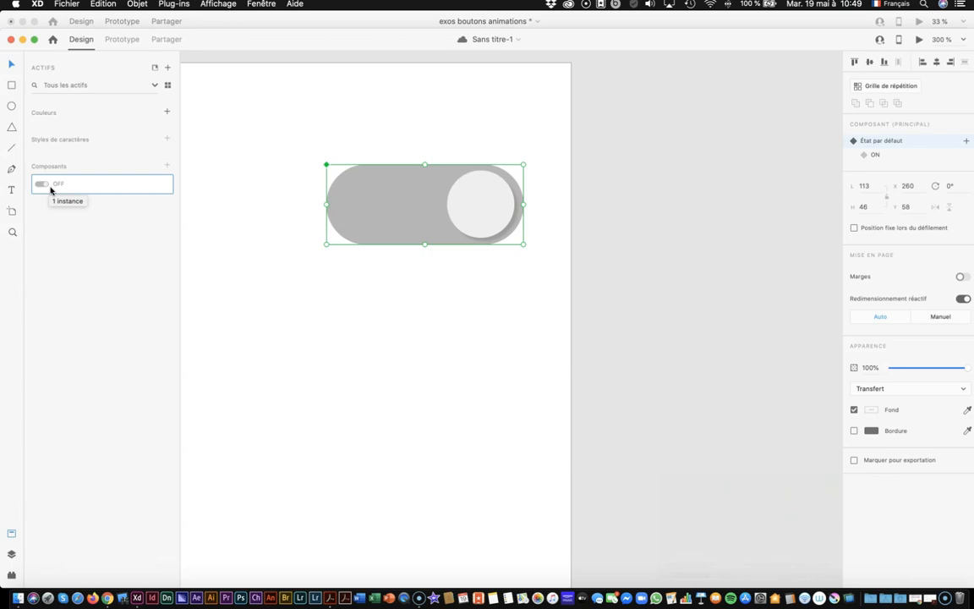
Step: Switch to Prototype mode and add an interaction with the Appuyer trigger to the toggle's default state
scroll(250, 259, "left", 5)
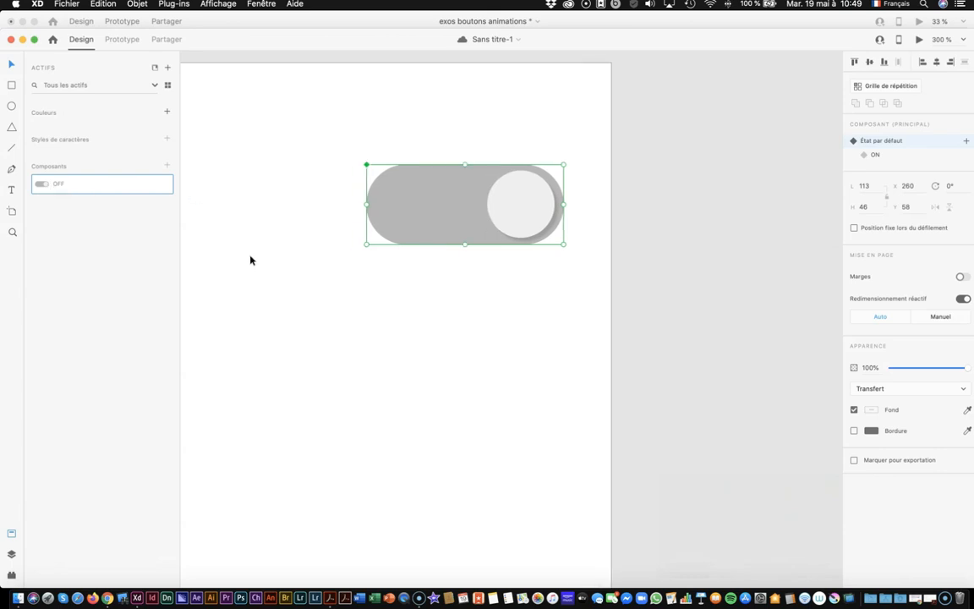
scroll(250, 260, "left", 3)
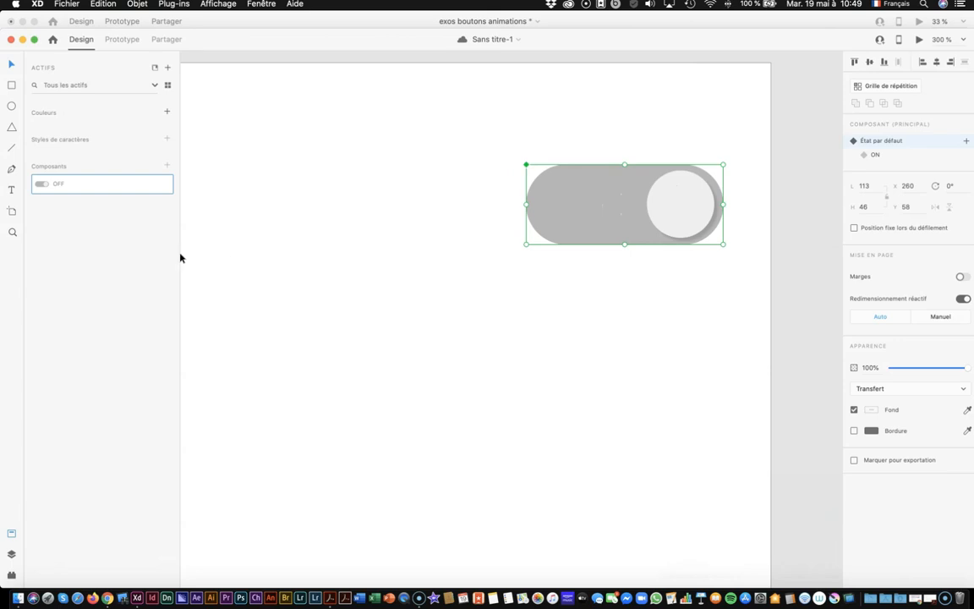
left_click(119, 39)
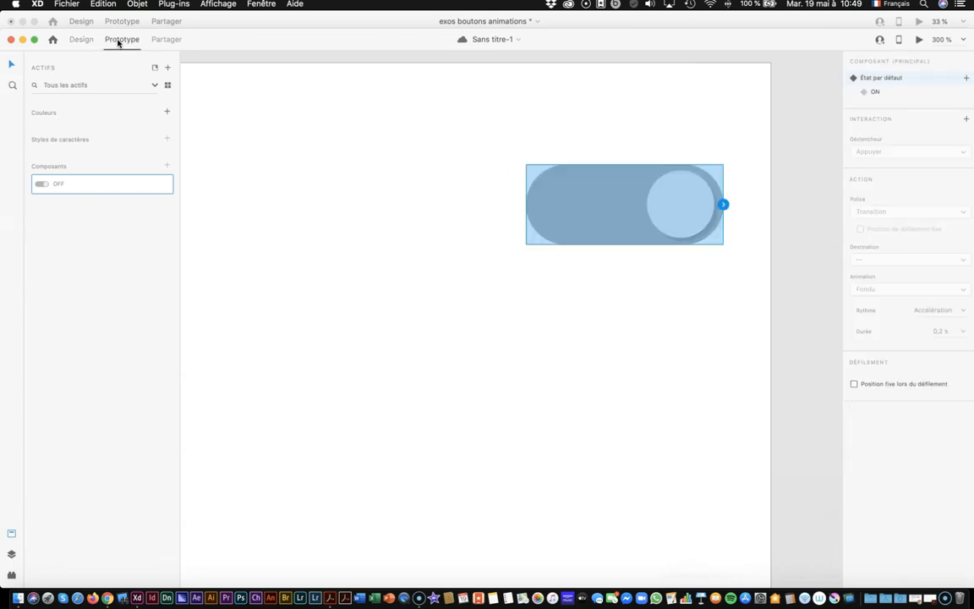
scroll(699, 329, "right", 3)
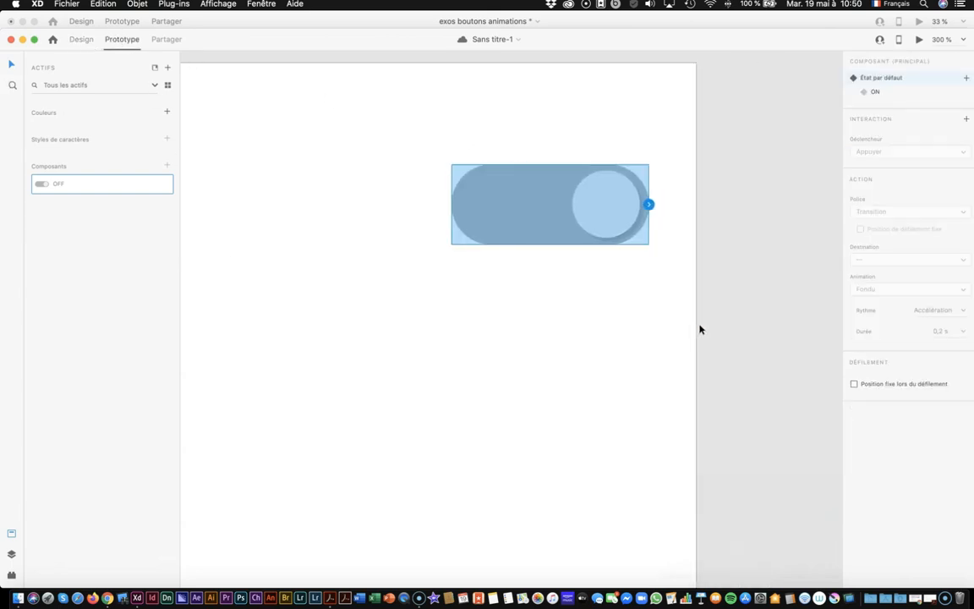
key("super+minus")
scroll(612, 305, "left", 3)
scroll(612, 305, "right", 2)
scroll(612, 305, "down", 2)
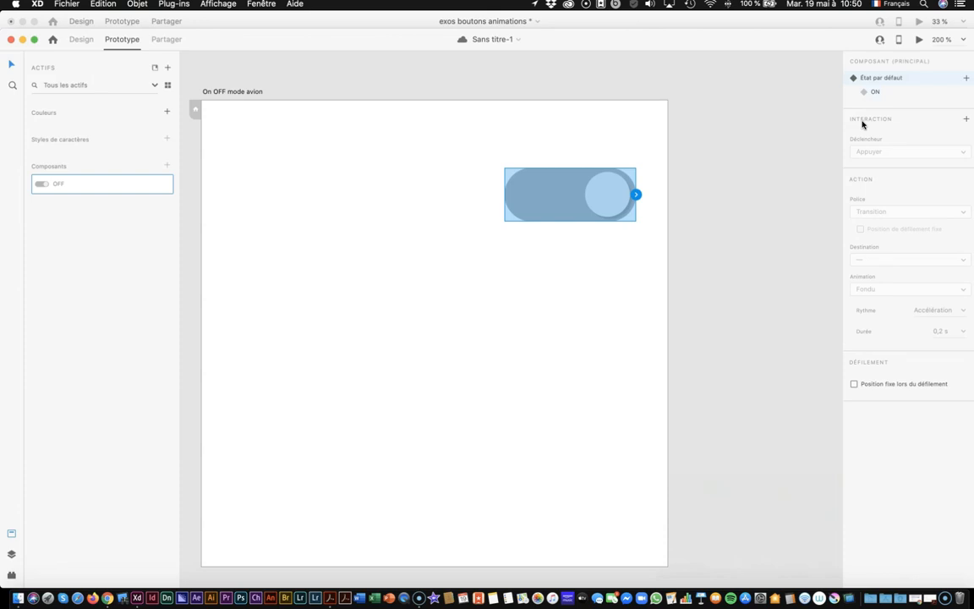
left_click(966, 119)
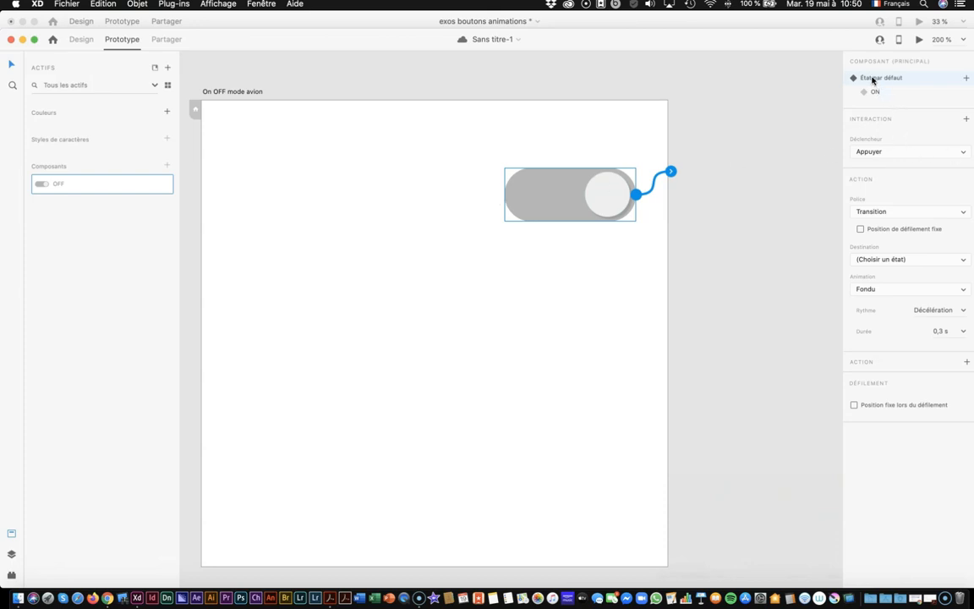
left_click(871, 153)
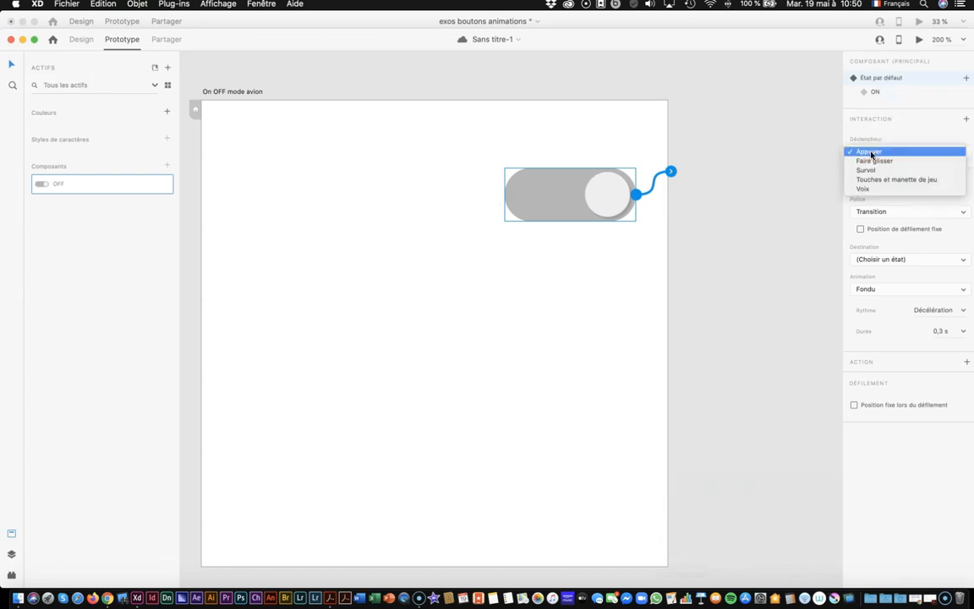
left_click(870, 154)
left_click(867, 153)
left_click(869, 154)
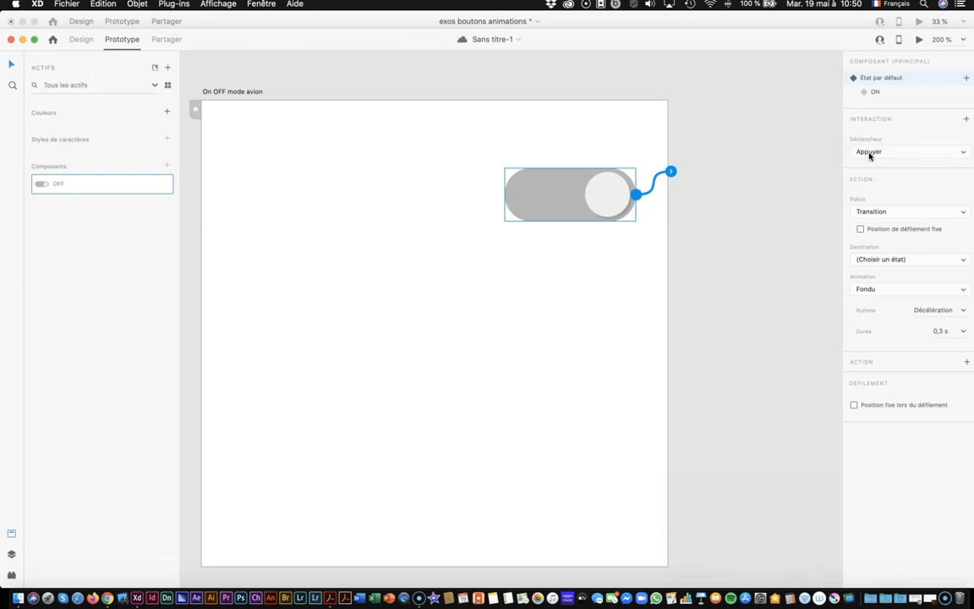
Step: Set the interaction's action to Animation automatique with the ON state as destination
left_click(867, 213)
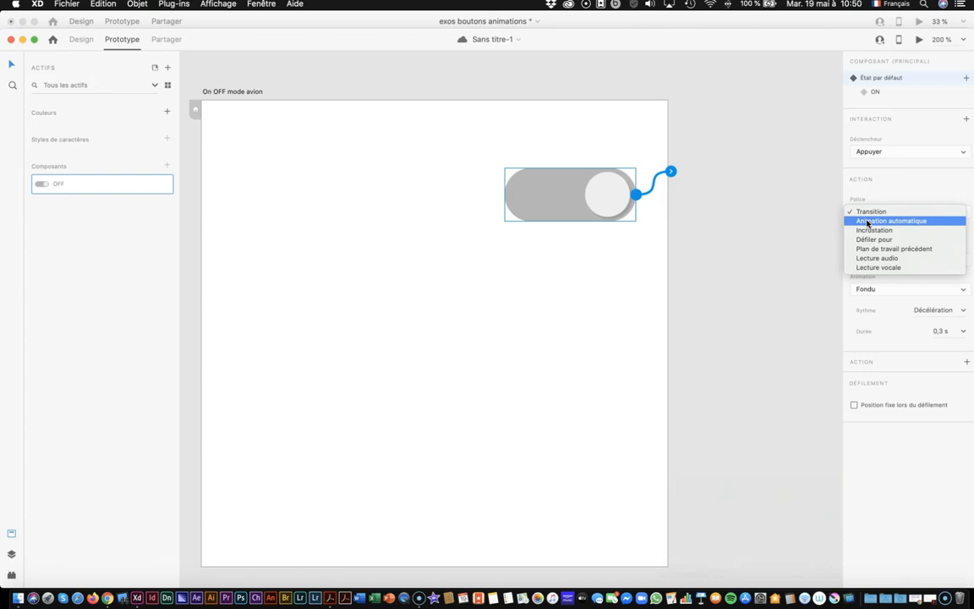
left_click(868, 221)
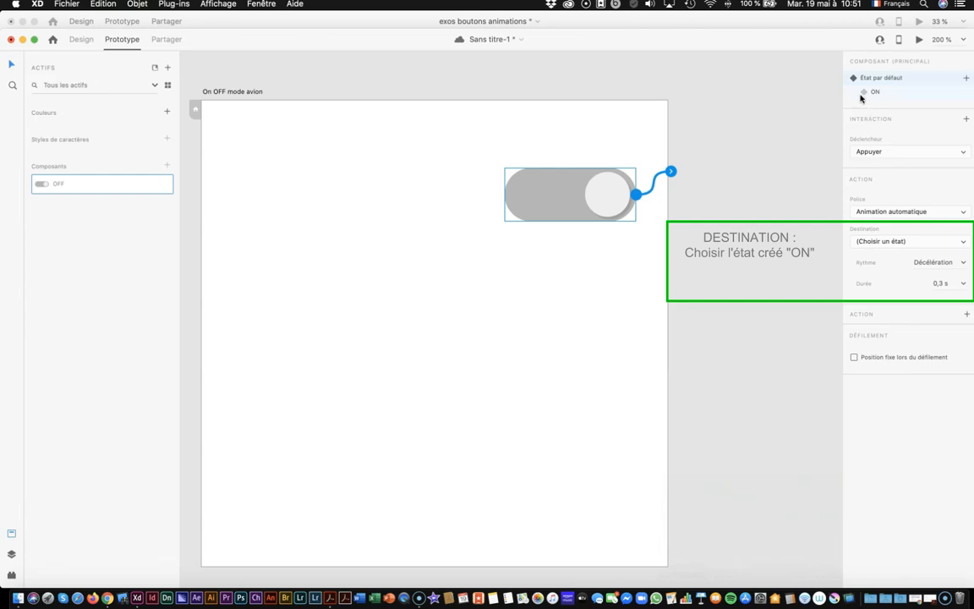
left_click(962, 243)
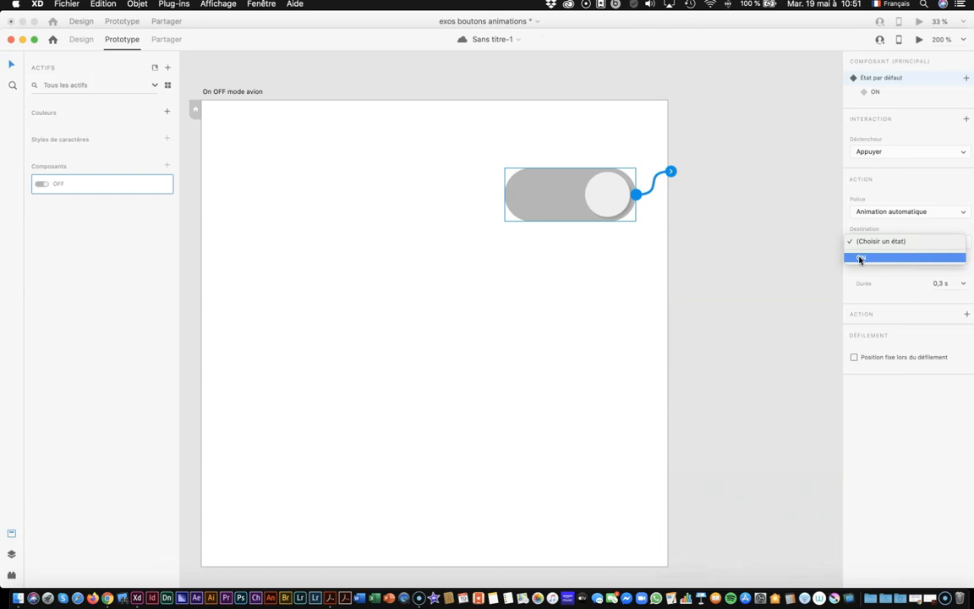
left_click(859, 258)
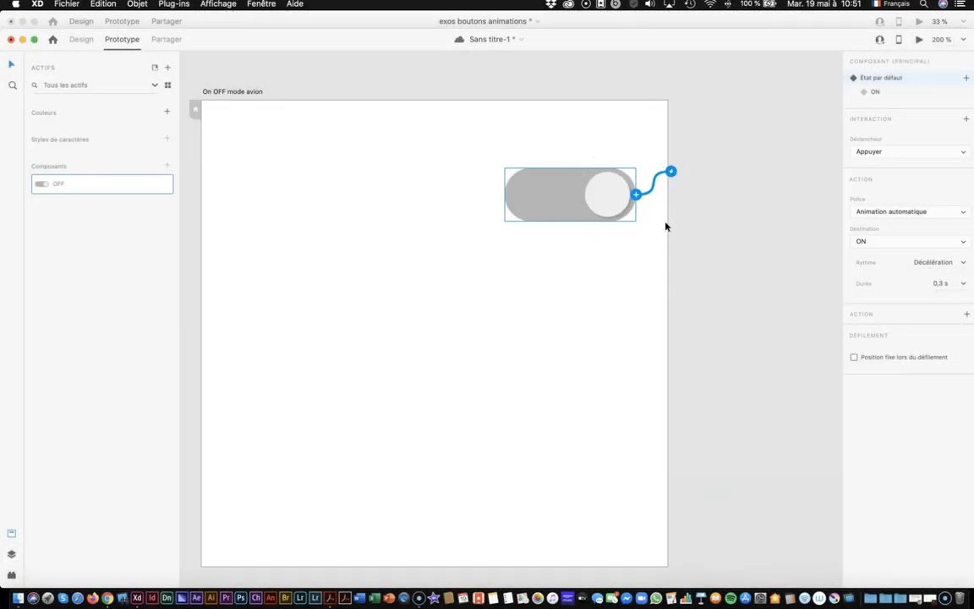
Step: Save the document and set the easing of the default state's auto-animation to Remontage
key("super+s")
left_click(962, 262)
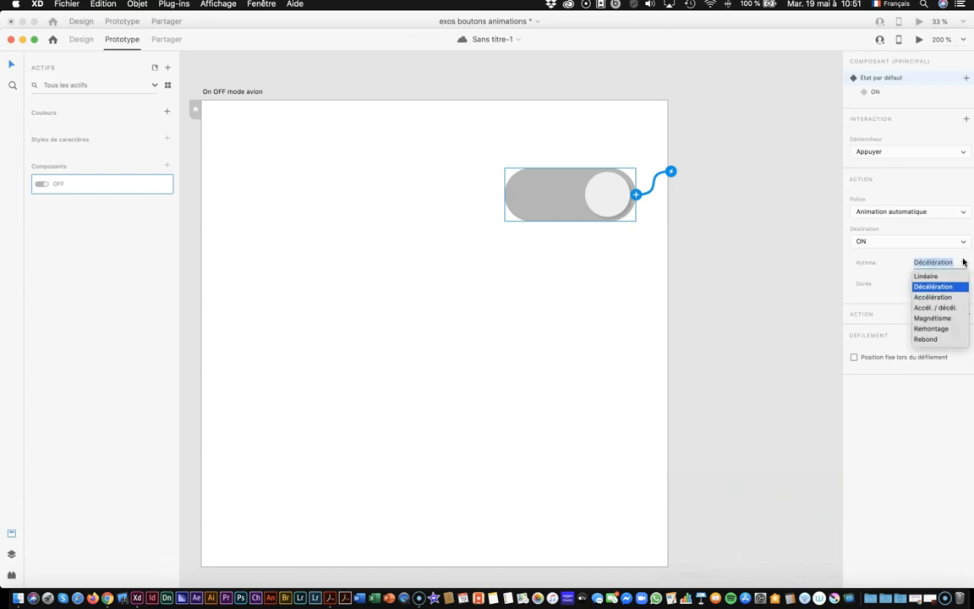
left_click(940, 328)
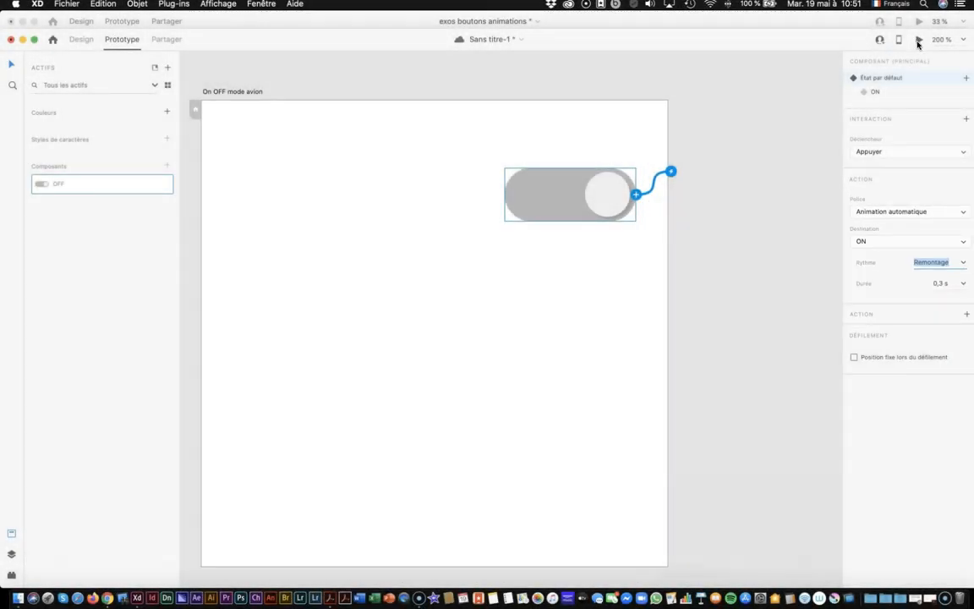
Step: Preview the prototype, test the toggle's switch from its default state to ON, and close the preview
left_click(918, 42)
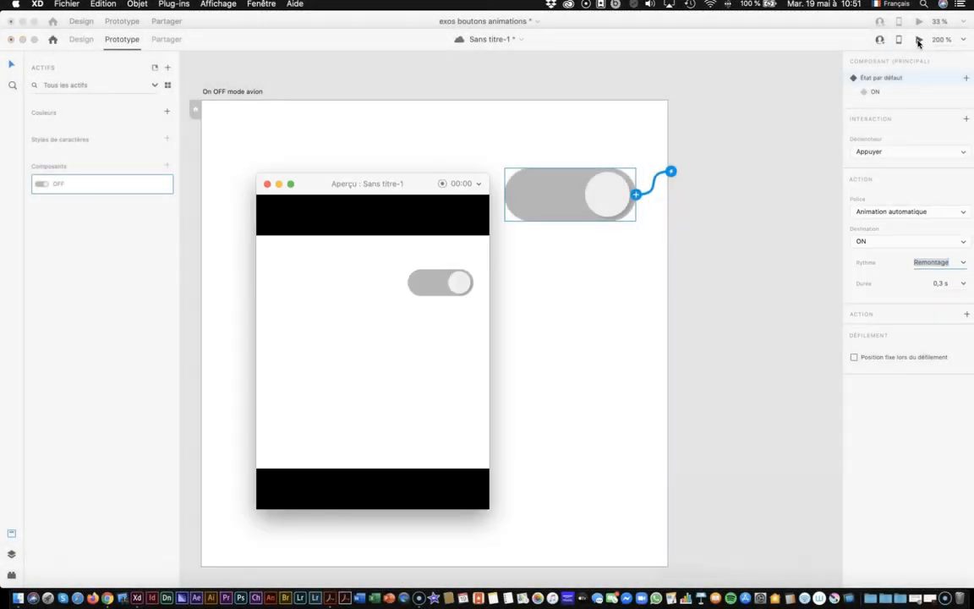
left_click(457, 288)
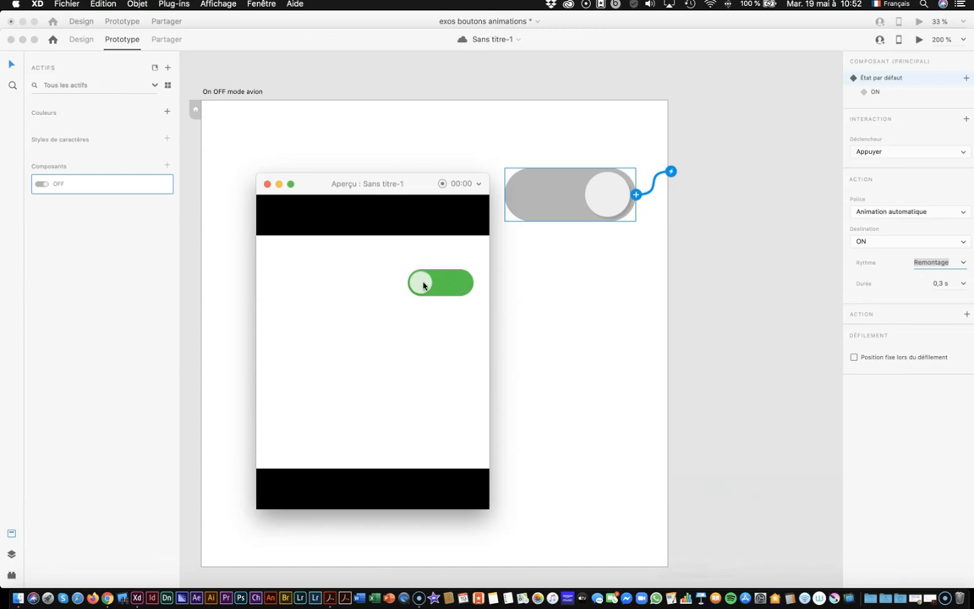
left_click(267, 184)
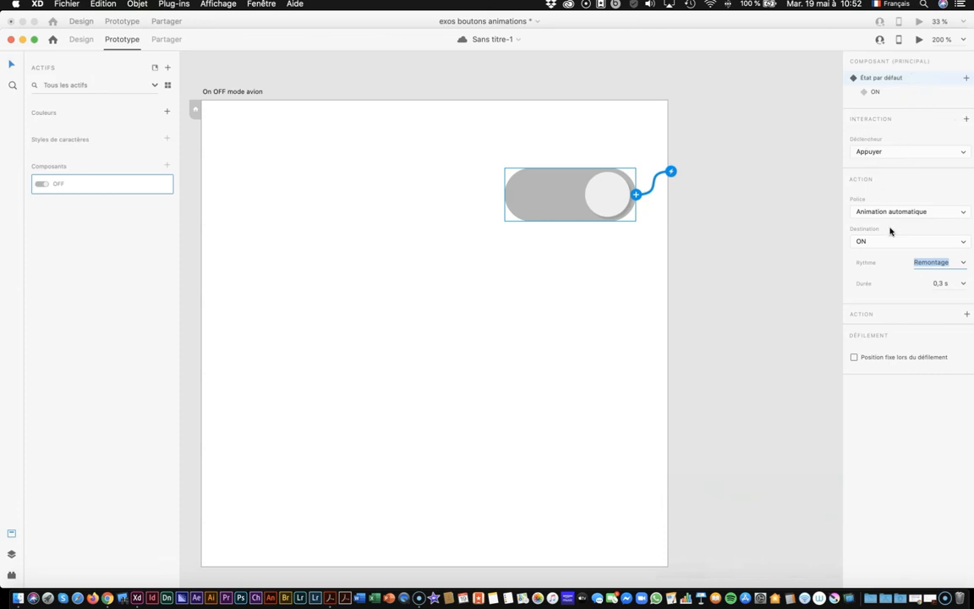
Step: Add an Appuyer interaction to the toggle's ON state using Animation automatique with État par défaut as destination
left_click(870, 92)
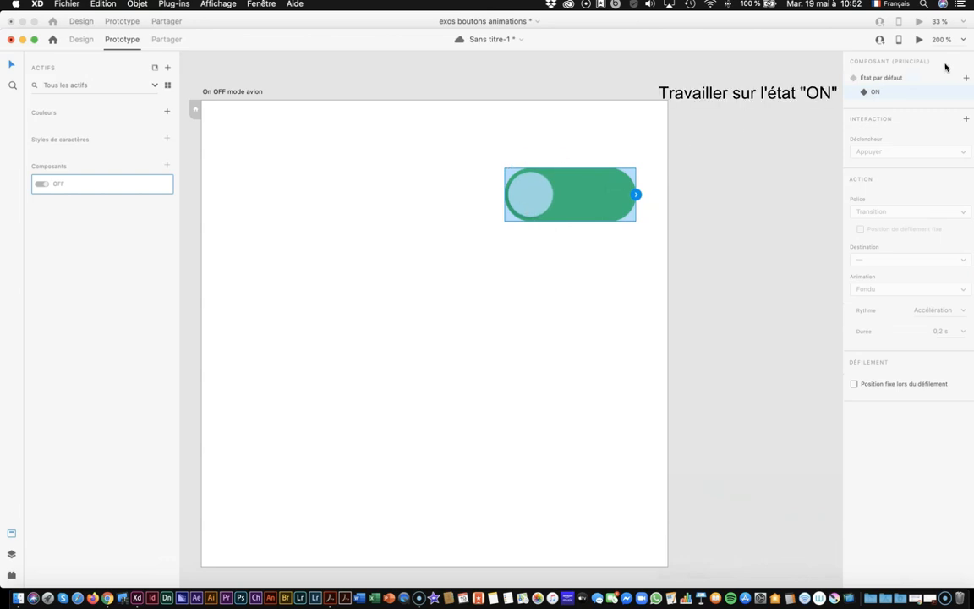
left_click(967, 120)
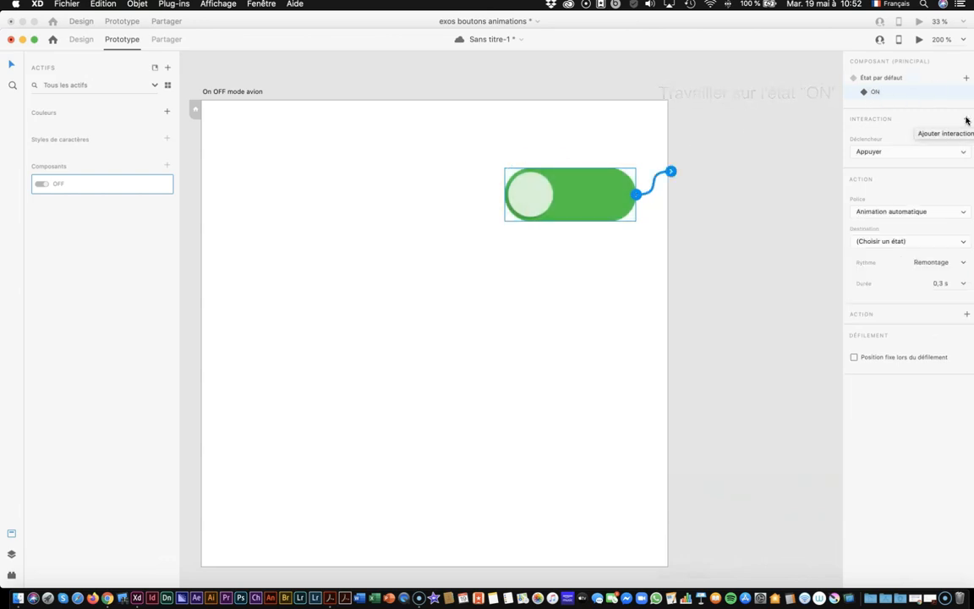
left_click(883, 153)
left_click(884, 153)
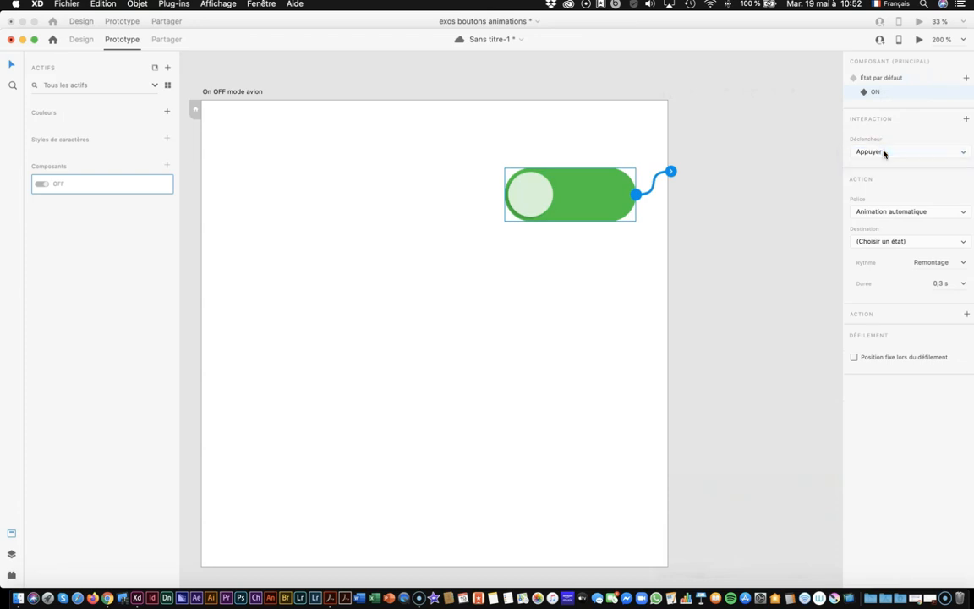
left_click(889, 212)
left_click(889, 212)
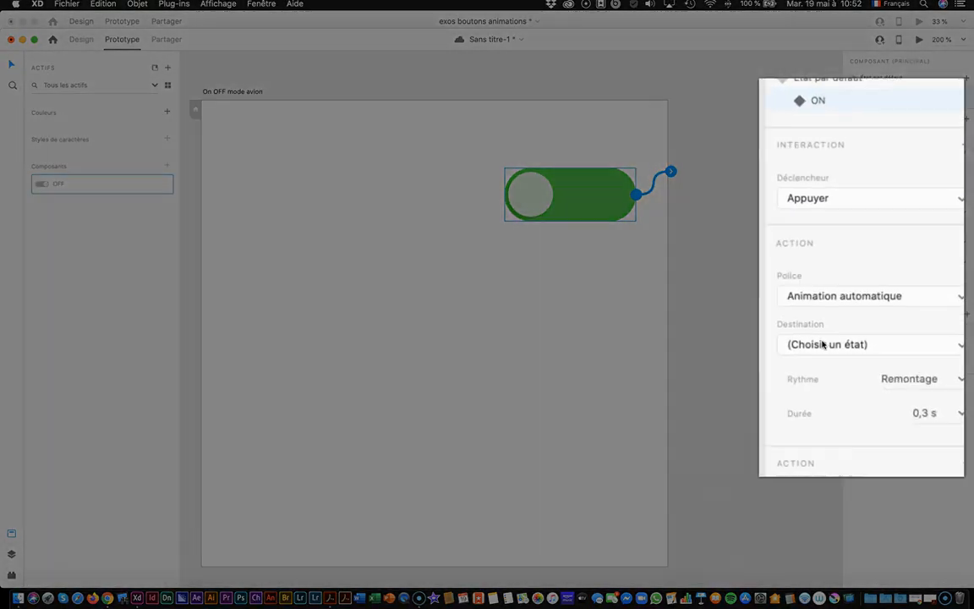
left_click(822, 344)
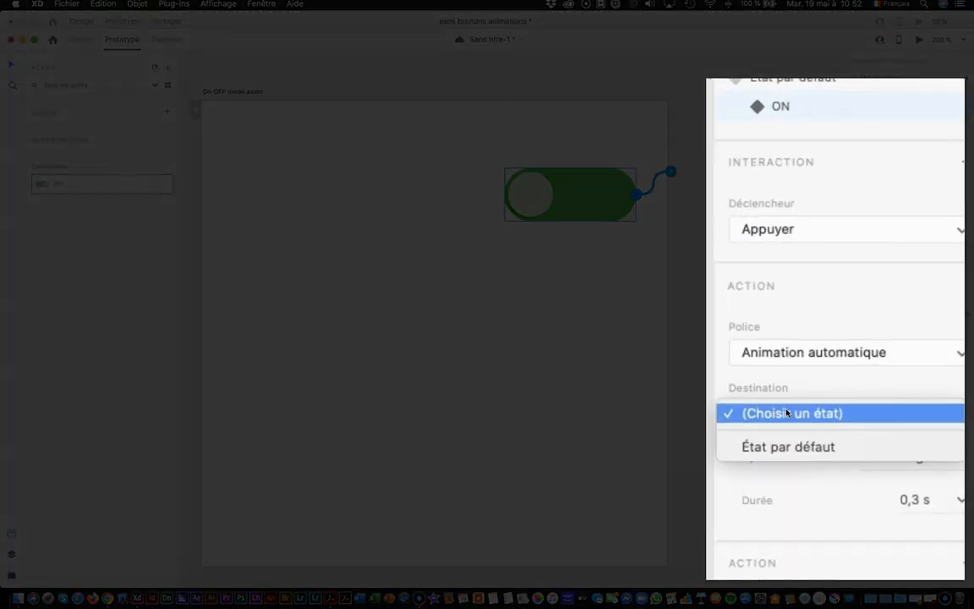
left_click(771, 451)
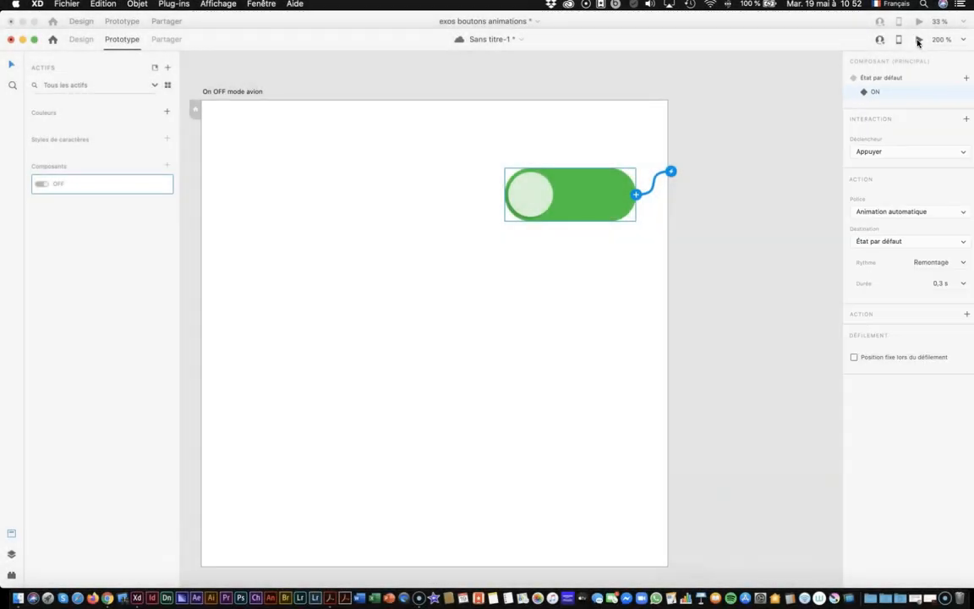
Step: Preview the prototype, test the toggle switching back and forth between both states, and close the preview
left_click(918, 40)
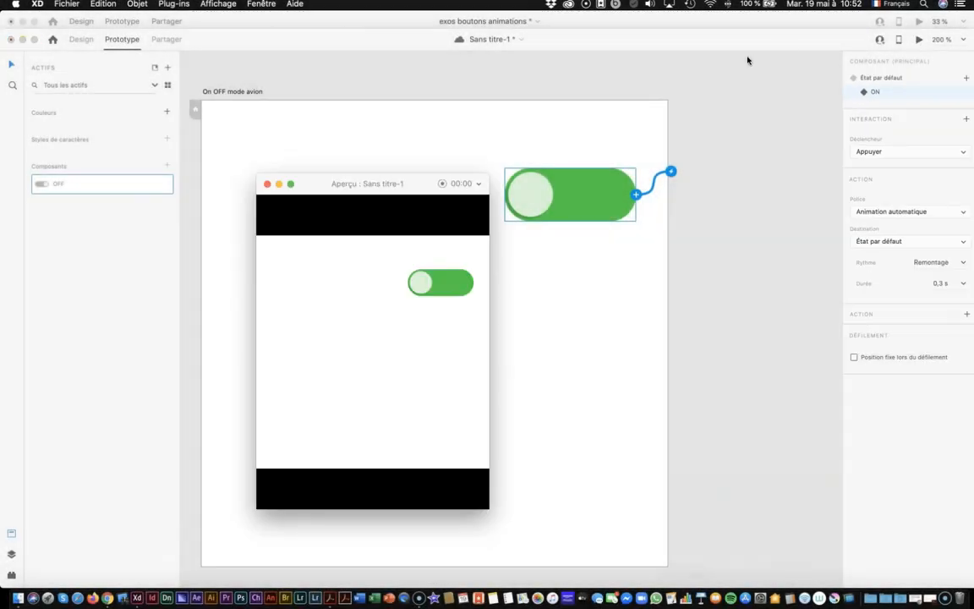
left_click(422, 287)
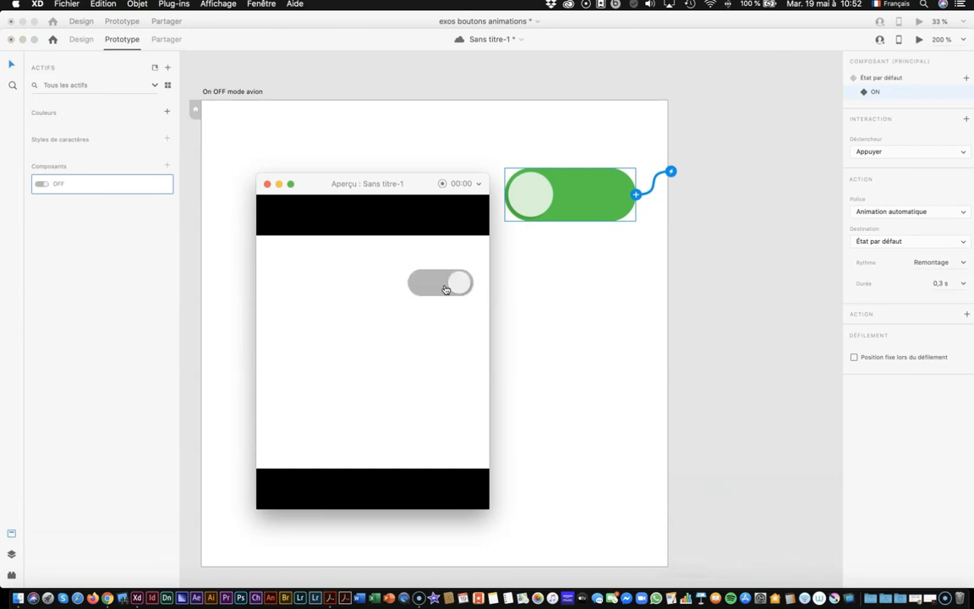
left_click(459, 289)
left_click(424, 286)
left_click(267, 184)
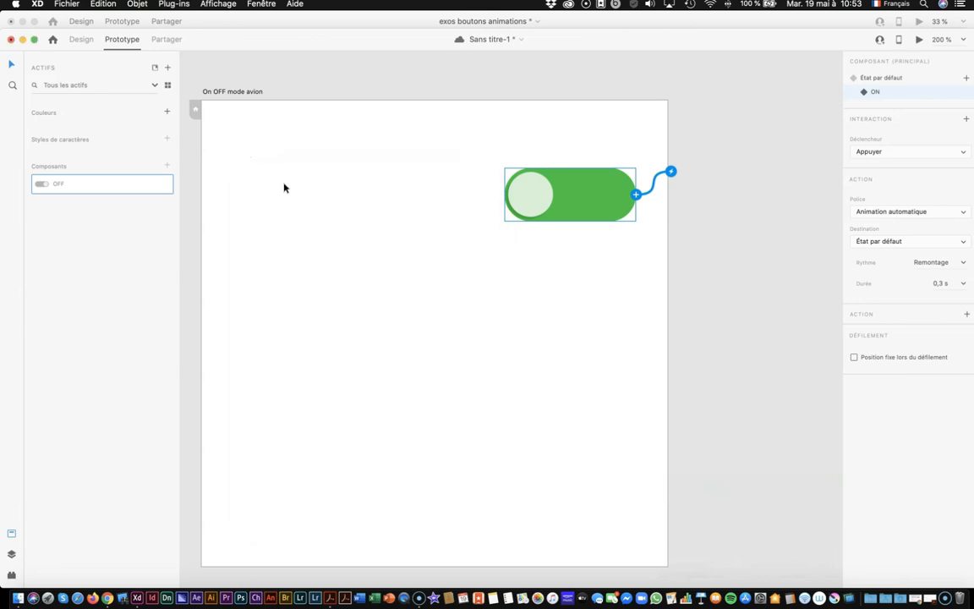
Step: Move the toggle closer to the artboard's upper edge and place three evenly spaced copies in a column beneath it
key("super+minus")
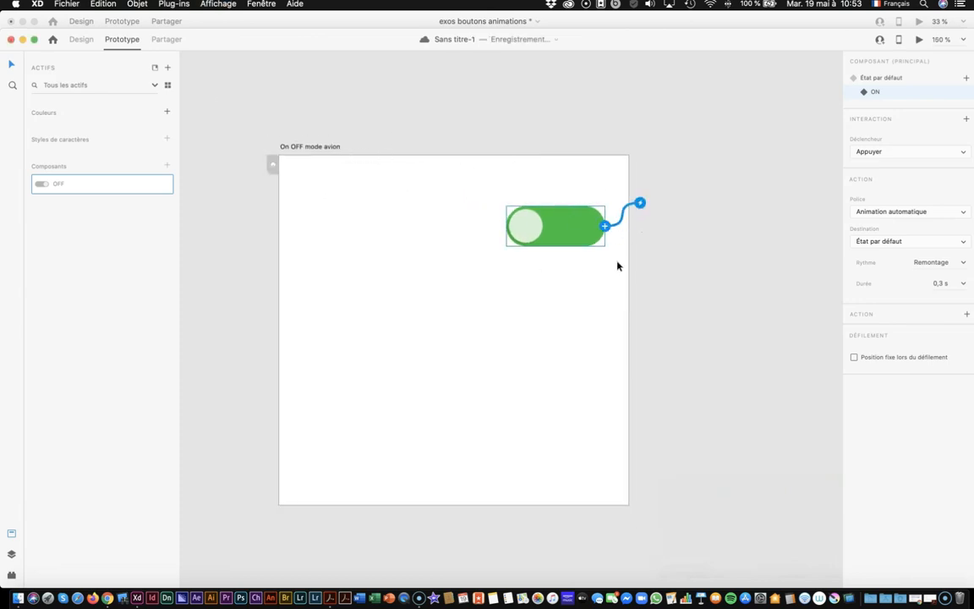
left_click_drag(562, 235, 563, 209)
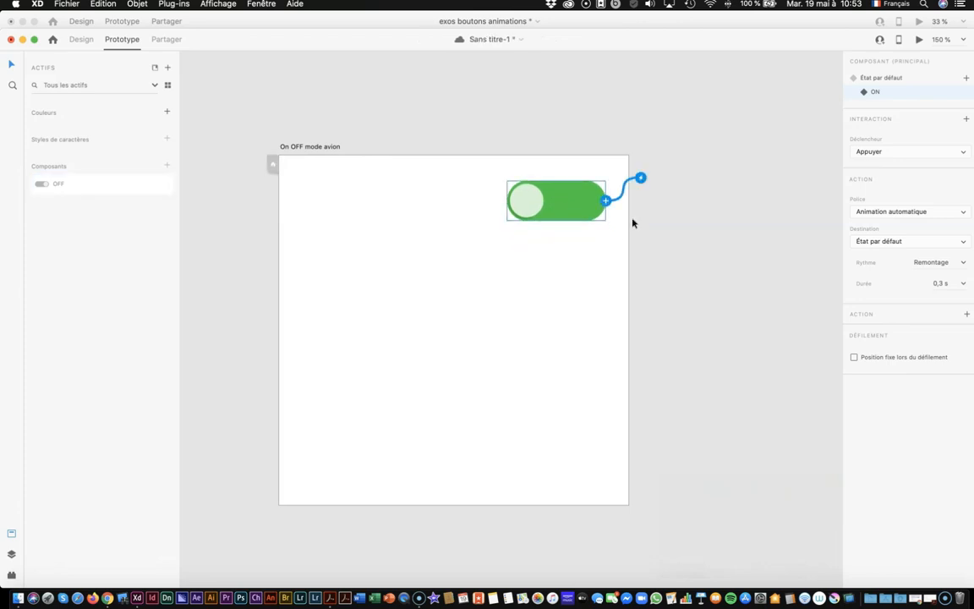
left_click_drag(560, 205, 557, 404)
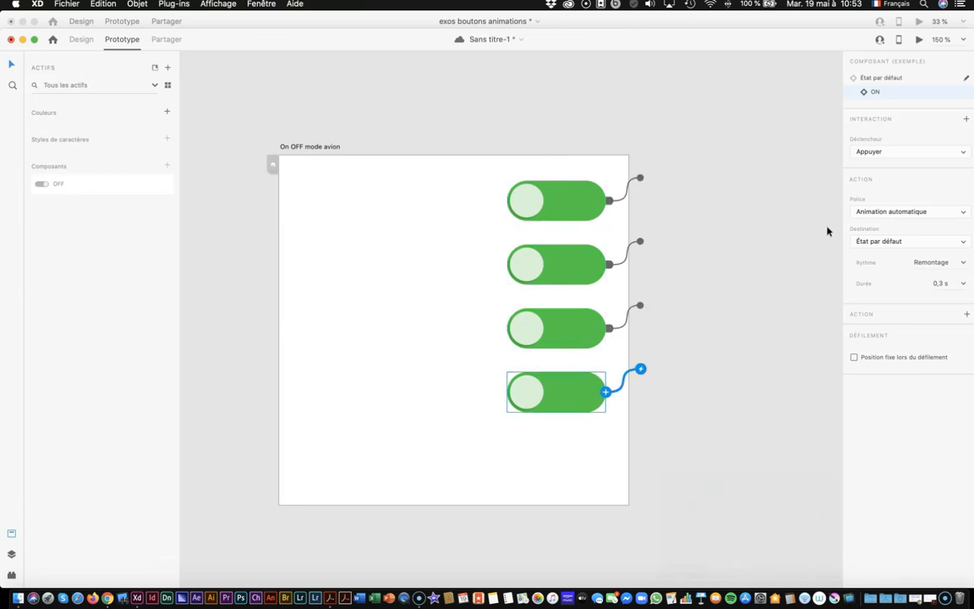
Step: Preview the prototype, test the four toggles independently of one another, and close the preview
left_click(919, 39)
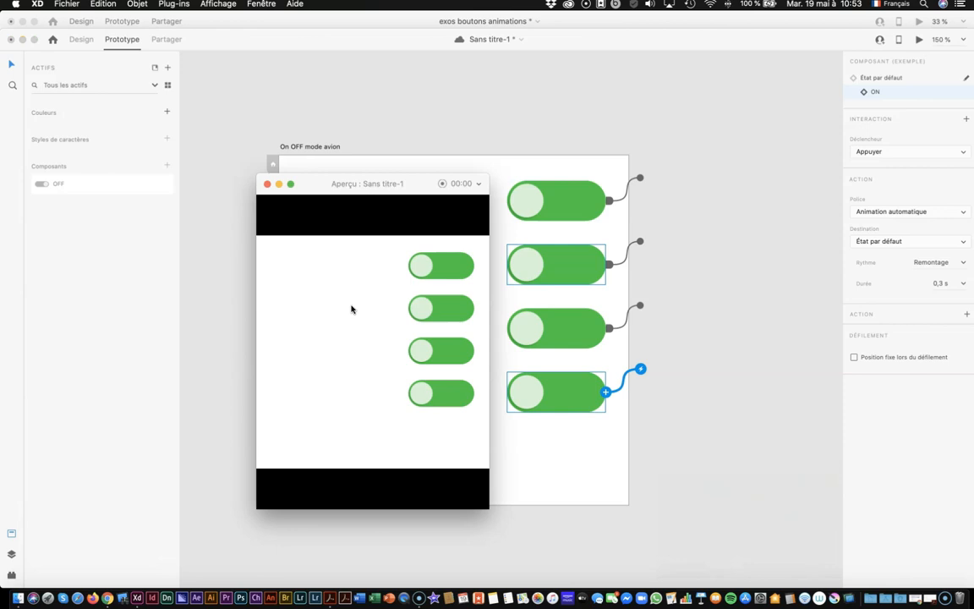
left_click(421, 271)
left_click(433, 308)
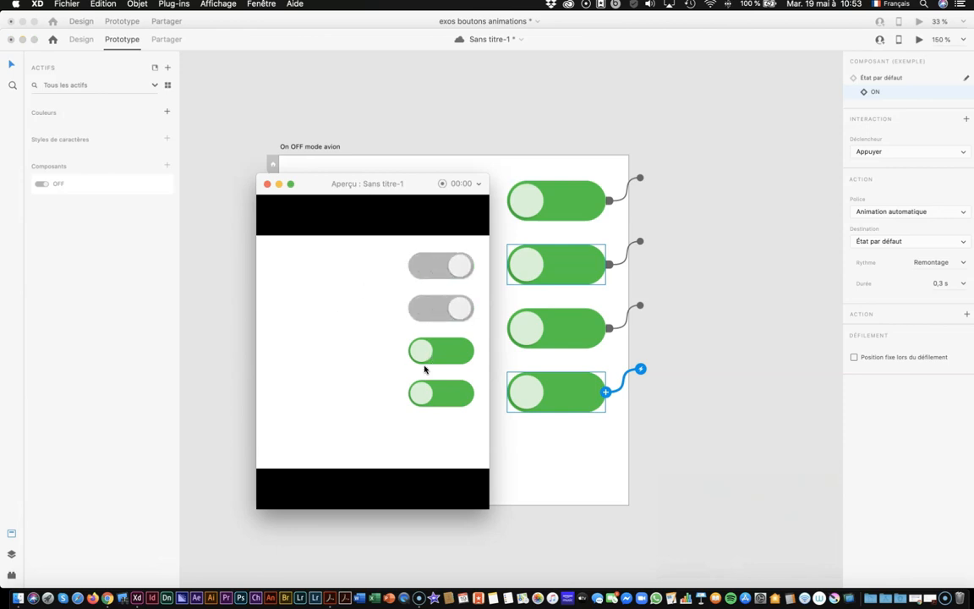
left_click(450, 398)
left_click(445, 362)
left_click(461, 355)
left_click(455, 312)
left_click(448, 393)
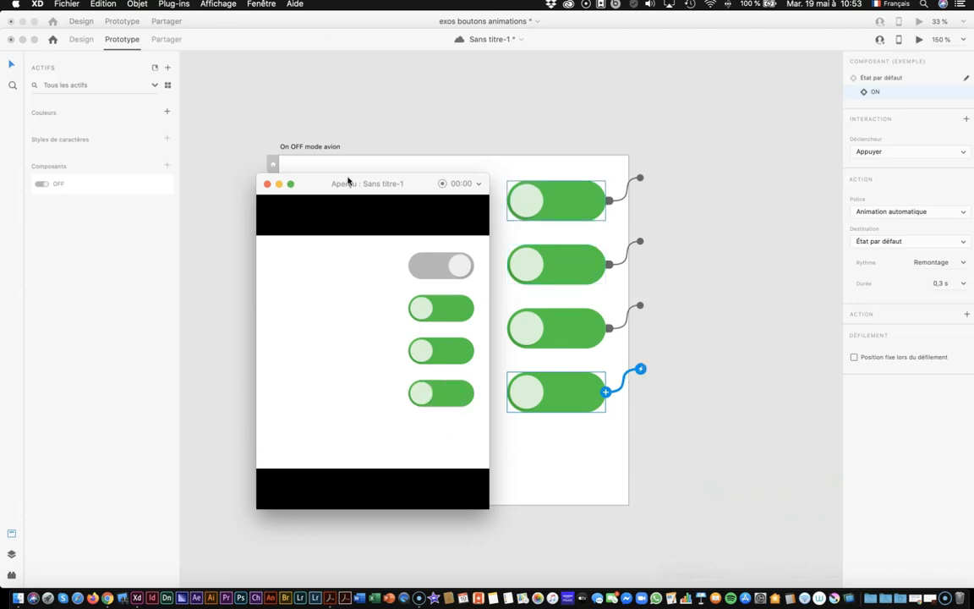
left_click(266, 186)
Step: Delete the three lower toggle copies, keeping only the uppermost toggle on the artboard
left_click(648, 426)
left_click_drag(622, 432, 552, 272)
key("Delete")
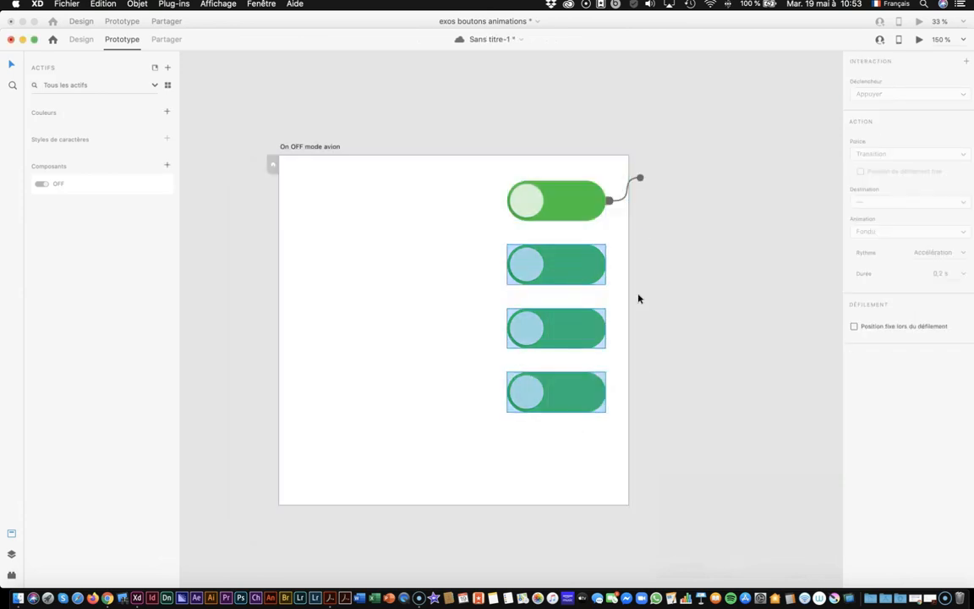
key("Delete")
left_click(678, 274)
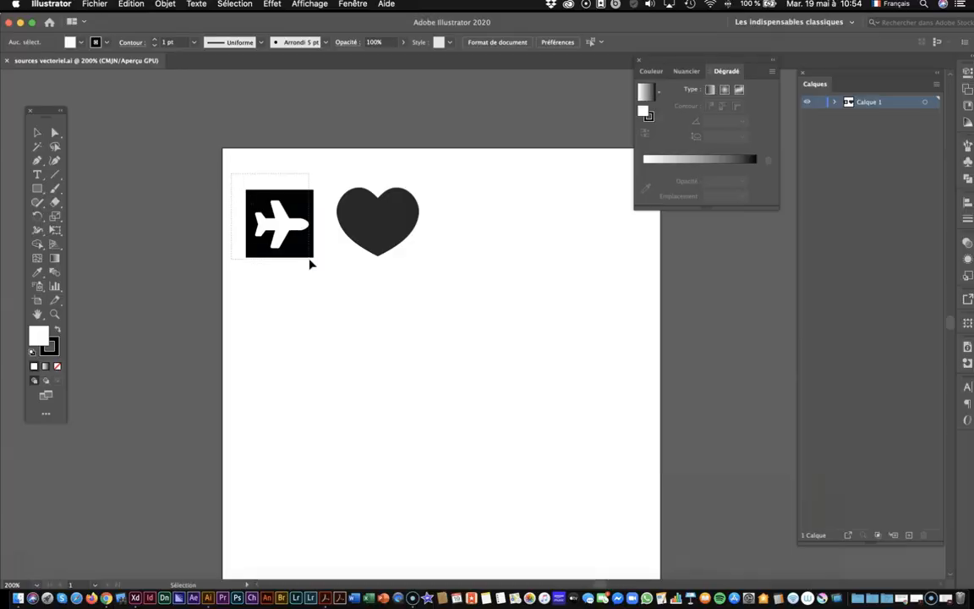
Step: Copy the airplane icon with its black square from Illustrator into the XD artboard, placing it near the left edge level with the toggle
left_click_drag(310, 264, 311, 263)
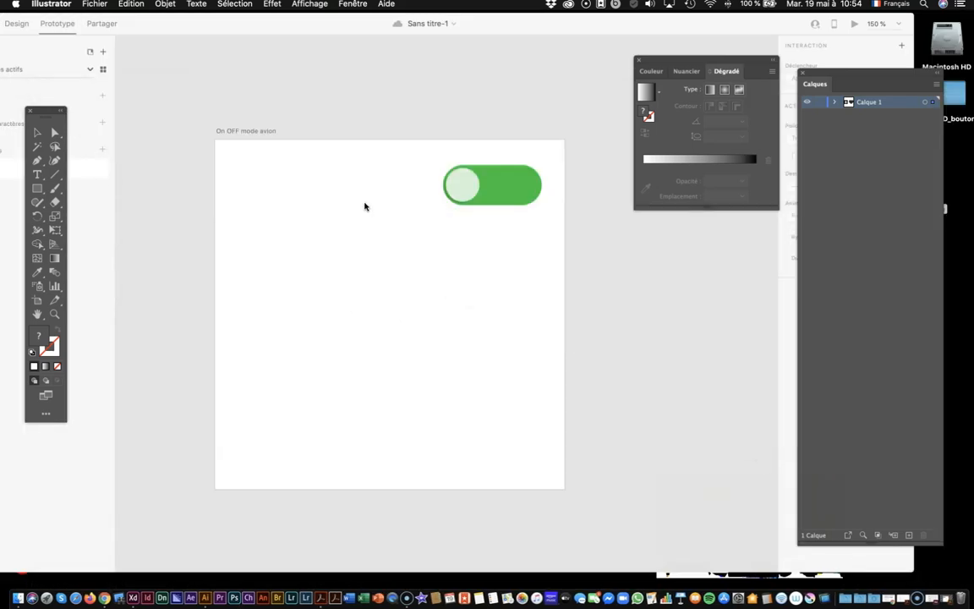
left_click(287, 240)
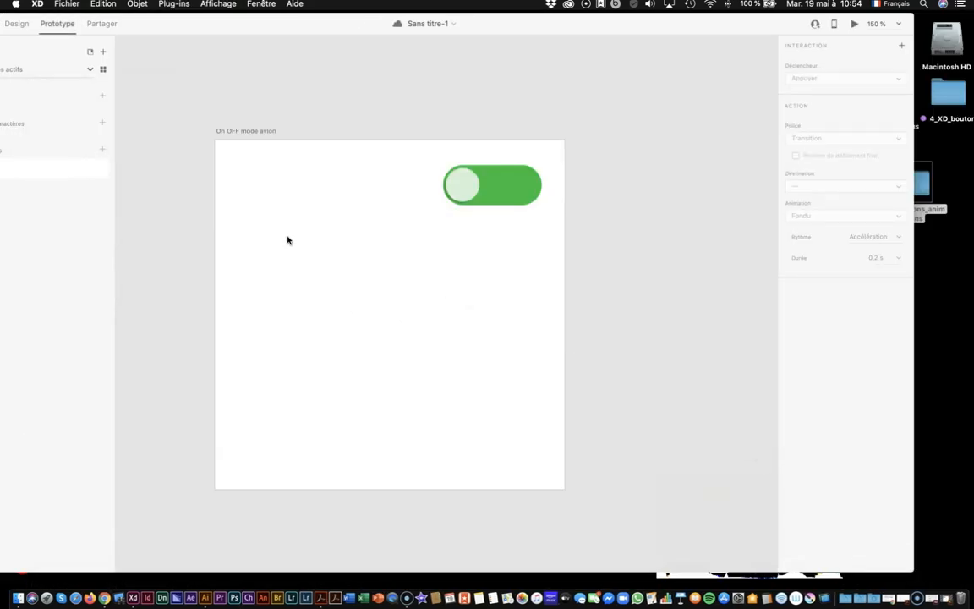
key("super+v")
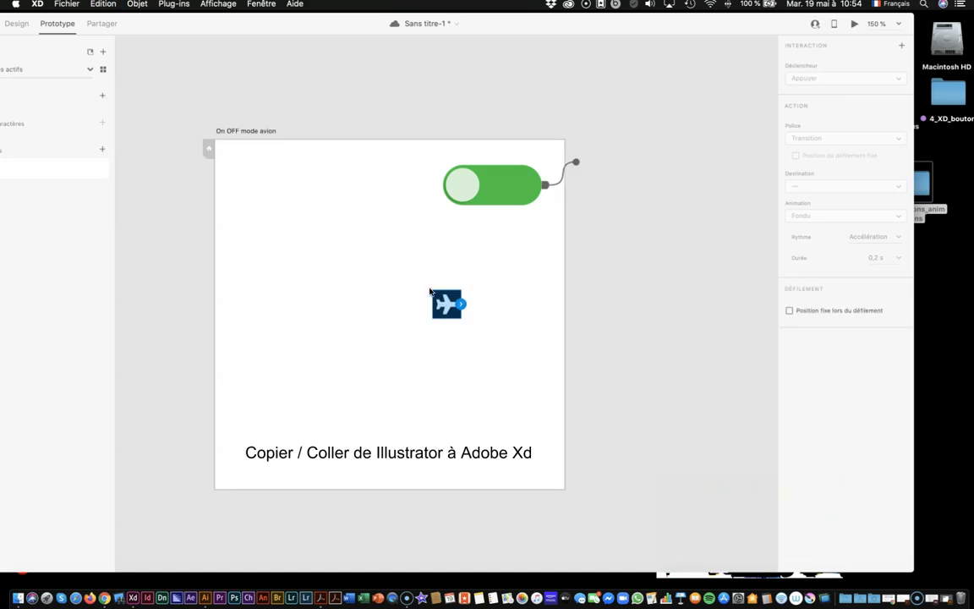
left_click_drag(449, 314, 252, 191)
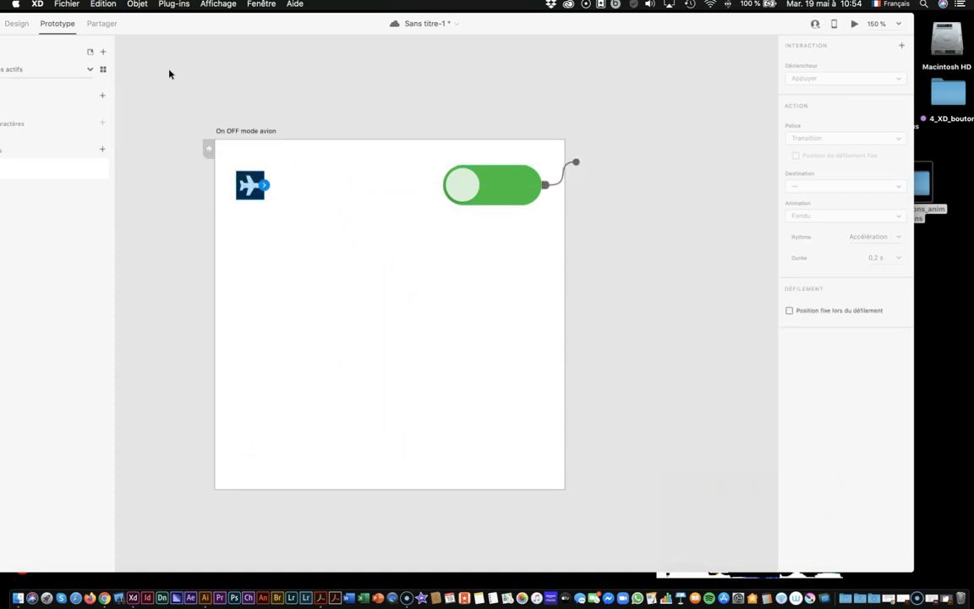
Step: Switch to Design mode and enlarge the airplane icon from its center to about 51.86 by 51.86
left_click(15, 23)
double_click(160, 24)
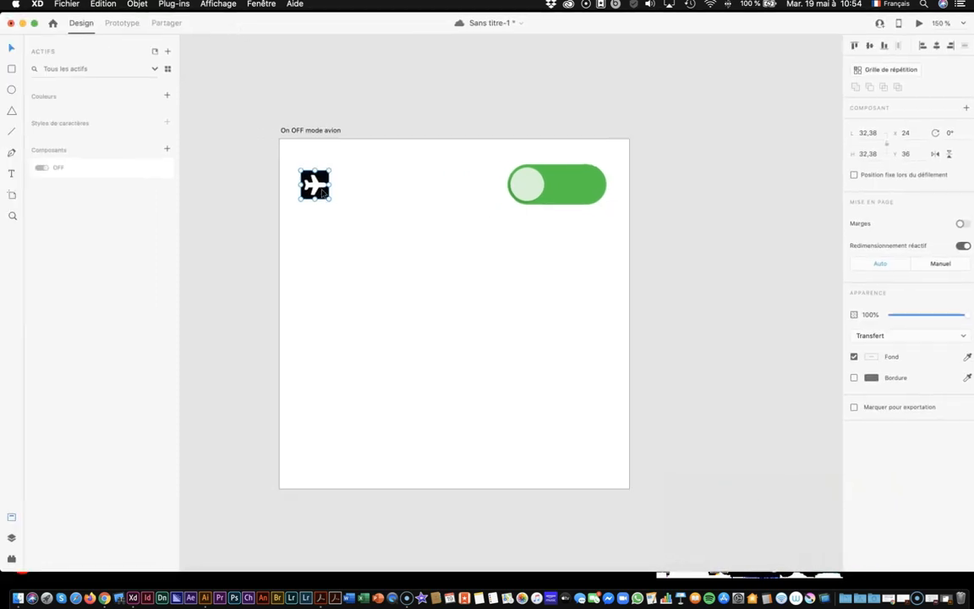
key("alt")
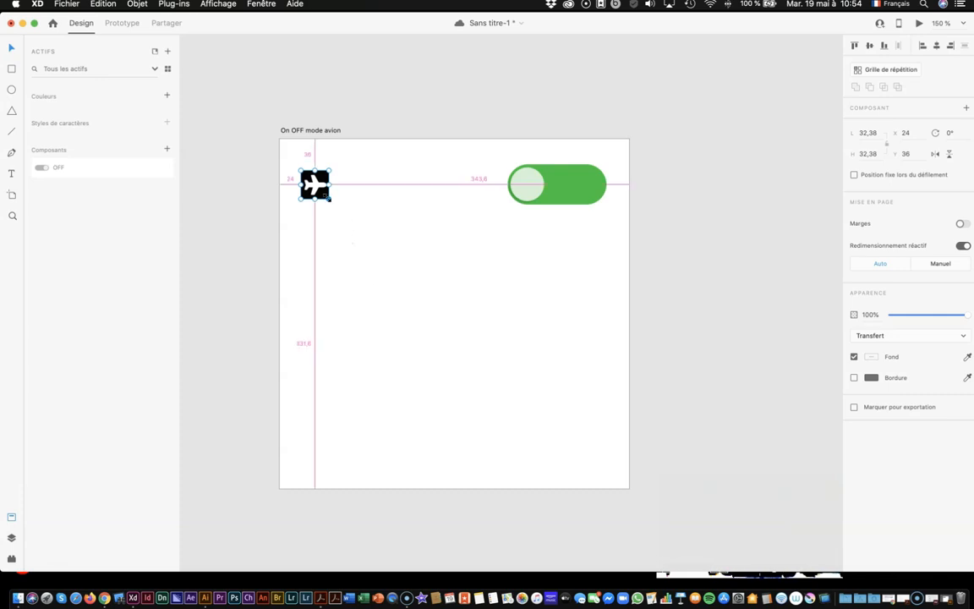
mouse_move(328, 199)
left_mouse_down()
mouse_move(350, 215)
mouse_move(343, 208)
left_mouse_up()
left_click(374, 233)
left_click(336, 173)
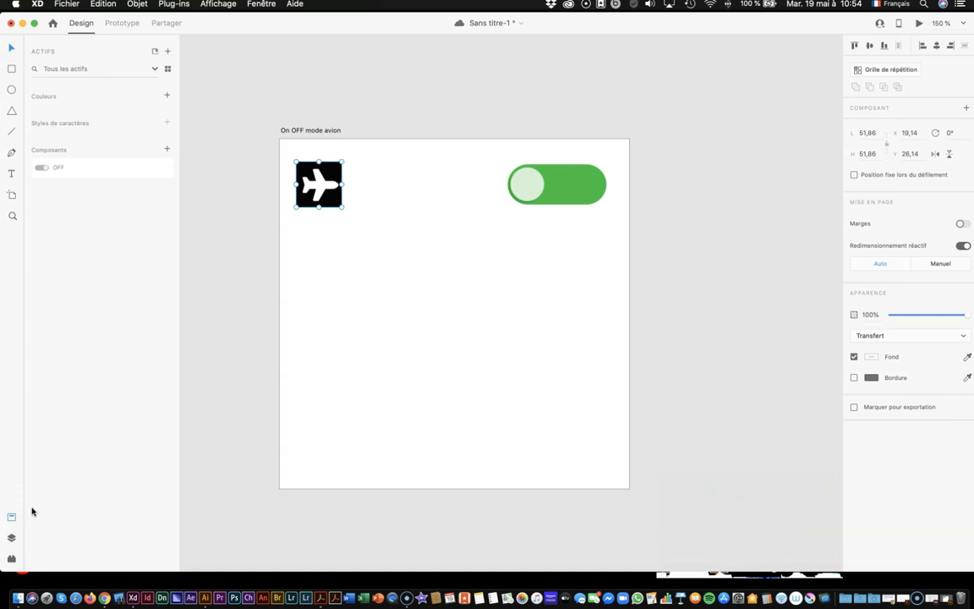
Step: Show the artboard's layers and rename the airplane icon's group as "picto avion"
left_click(12, 536)
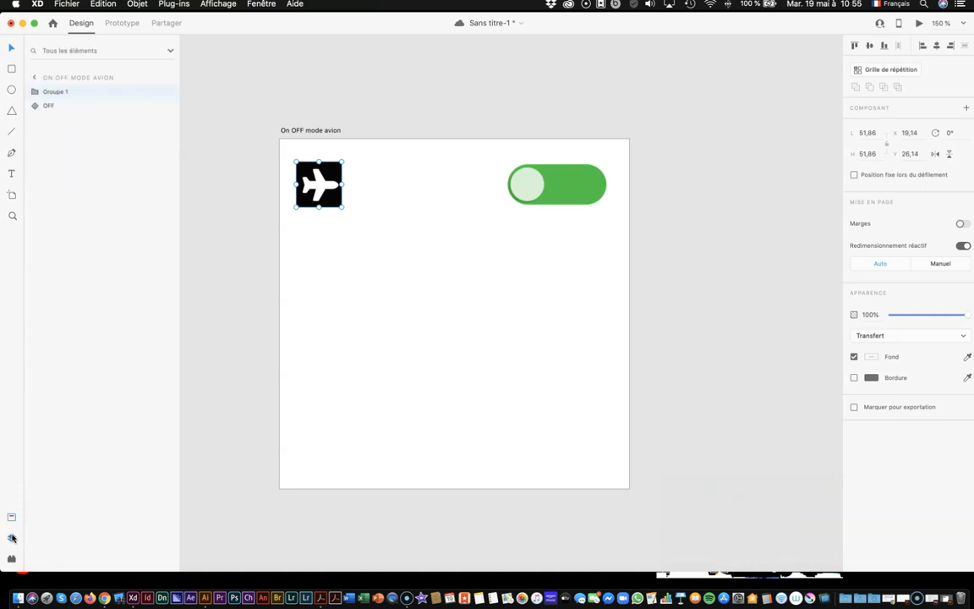
double_click(52, 93)
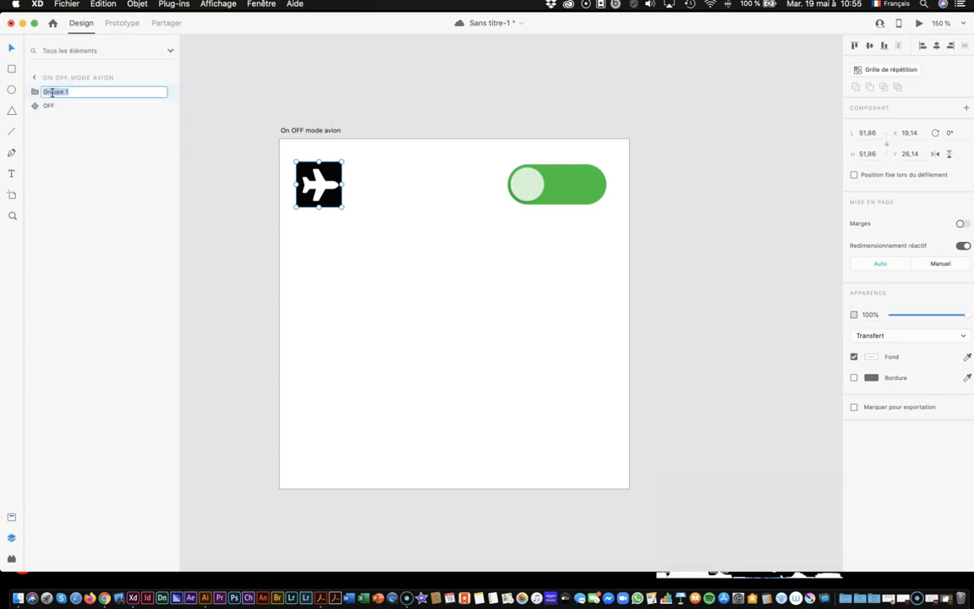
type("picto avion")
key("Return")
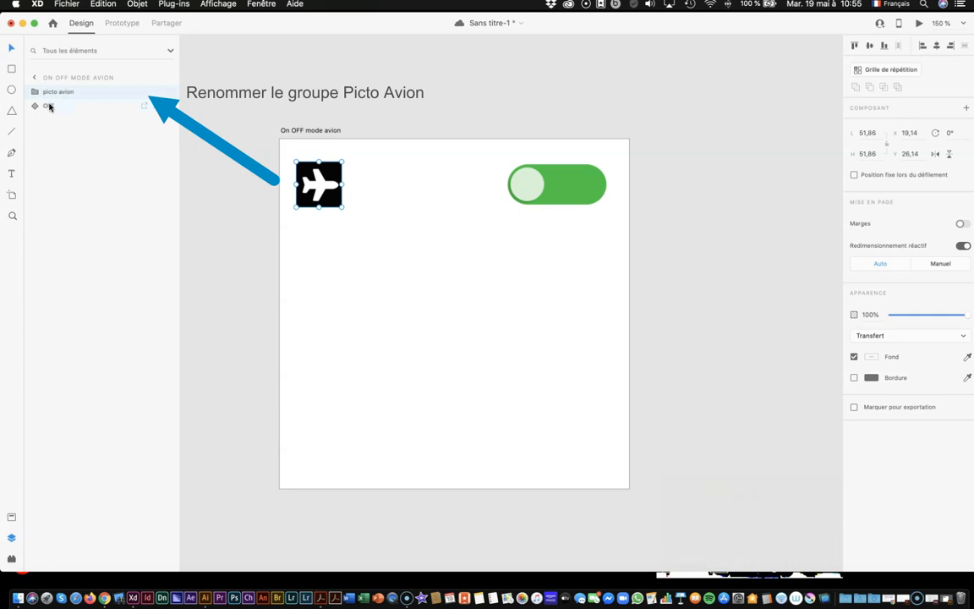
Step: Expand the picto avion group and round the black background rectangle's corners to a radius of about 13
left_click(34, 95)
left_click(65, 107)
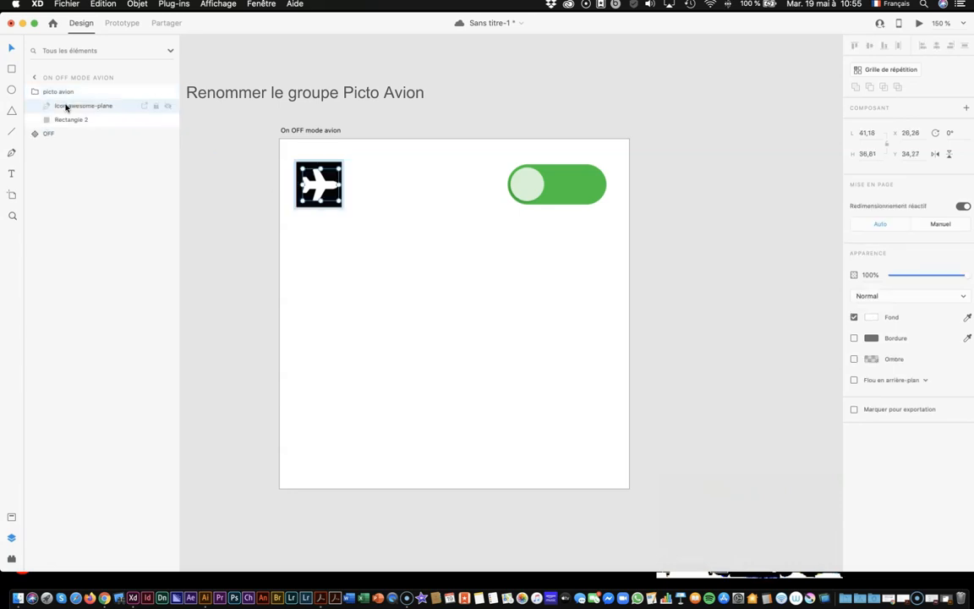
left_click(65, 121)
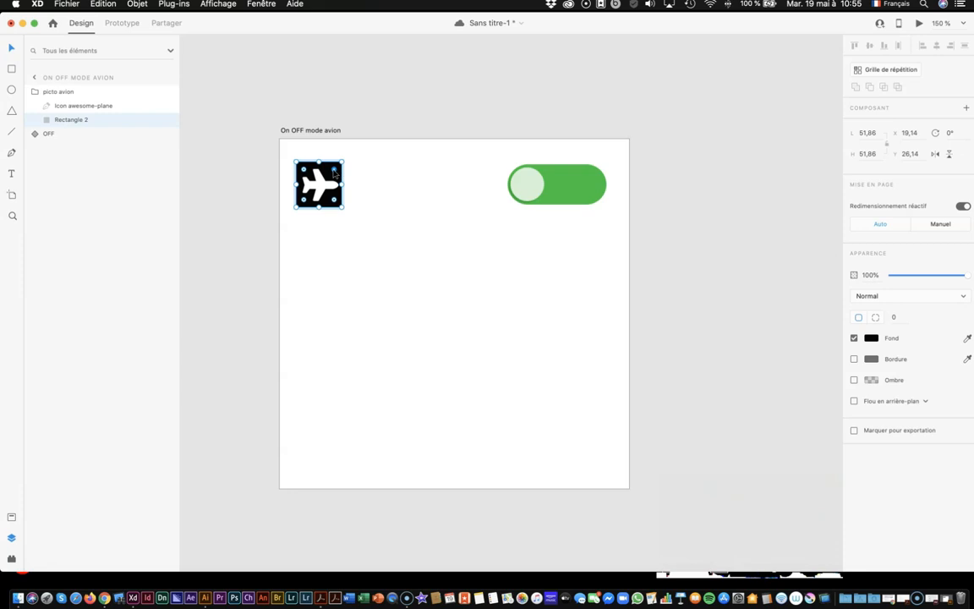
left_click_drag(335, 172, 332, 175)
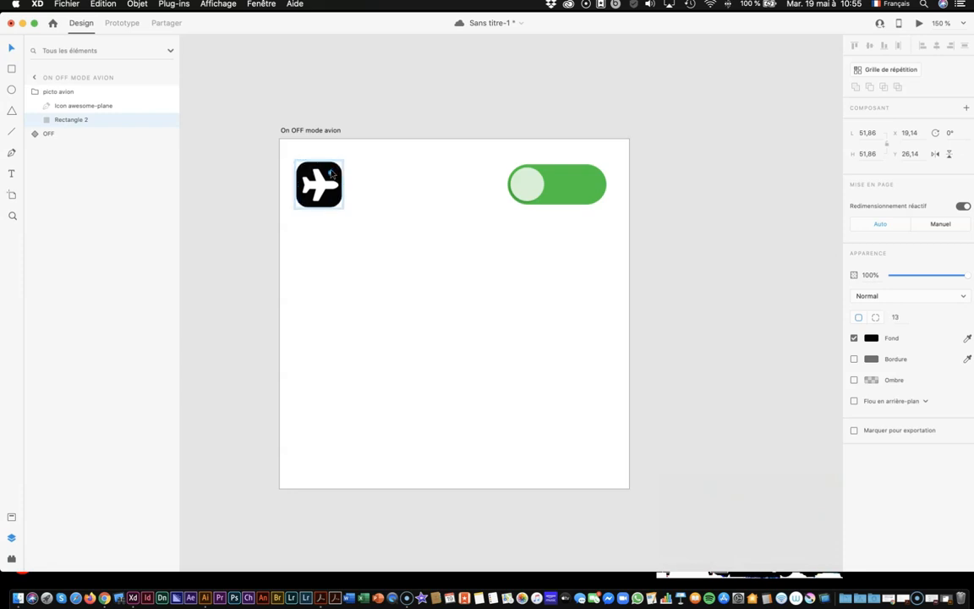
Step: Shift the picto avion group slightly right to about X 27.14, keeping it level with the toggle
left_click(896, 317)
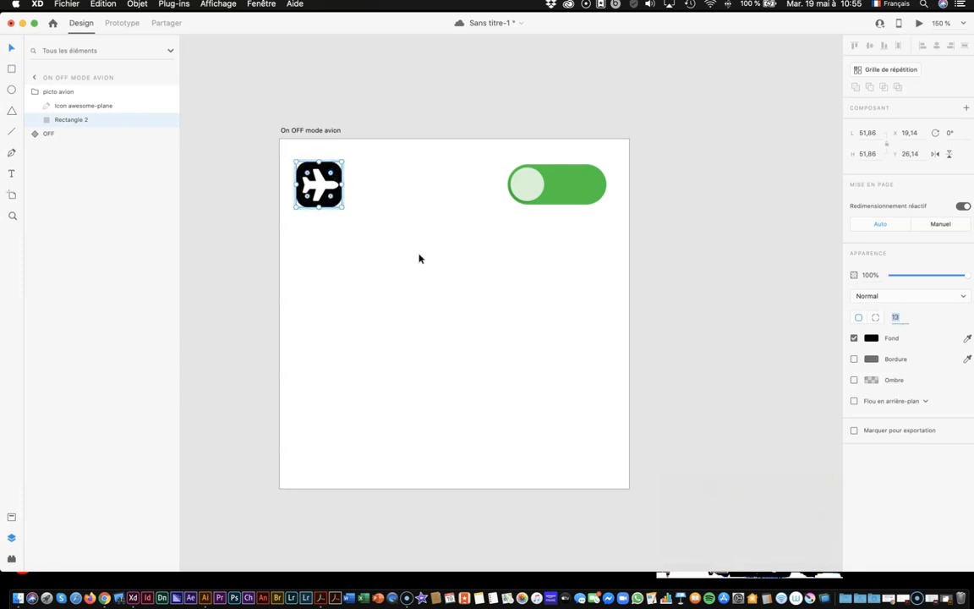
left_click(367, 213)
left_click(332, 201)
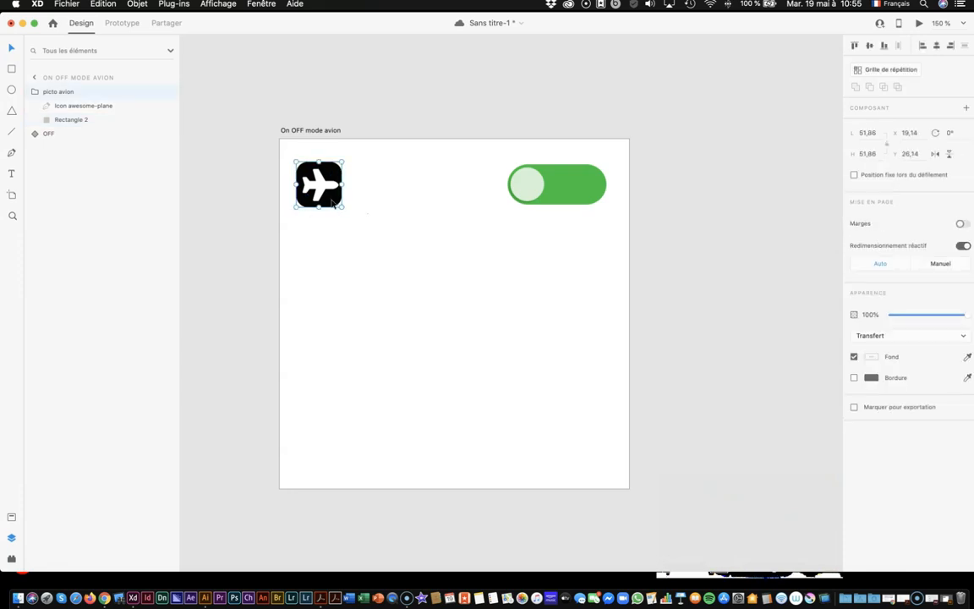
mouse_move(334, 201)
left_mouse_down()
mouse_move(374, 201)
mouse_move(341, 201)
left_mouse_up()
left_click(405, 225)
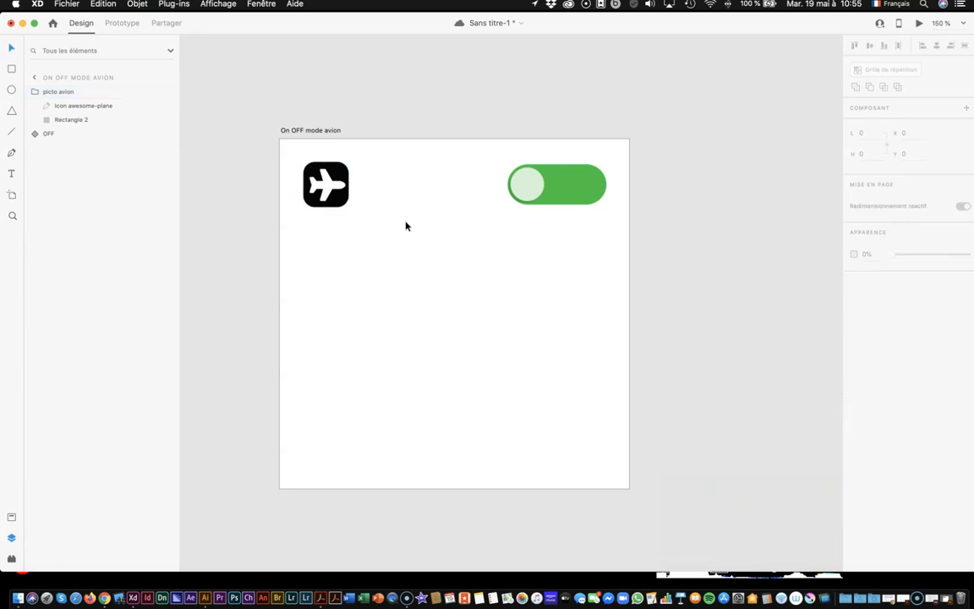
Step: Draw a horizontal line 400 wide across the artboard and position it above the icon and toggle at Y 17.5
left_click(11, 131)
left_click_drag(279, 150, 630, 154)
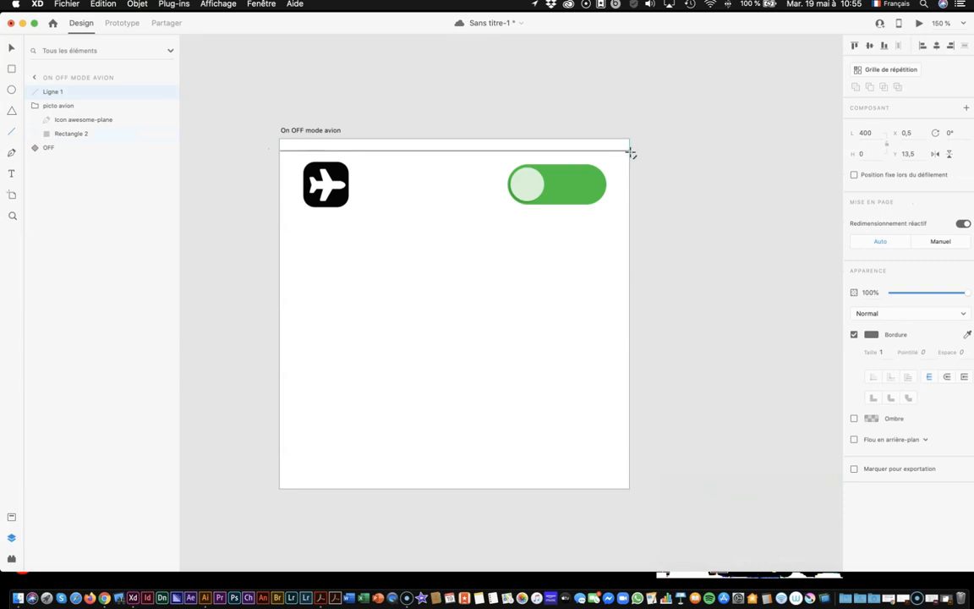
key("v")
mouse_move(464, 154)
left_mouse_down()
mouse_move(469, 198)
mouse_move(466, 156)
left_mouse_up()
key("alt")
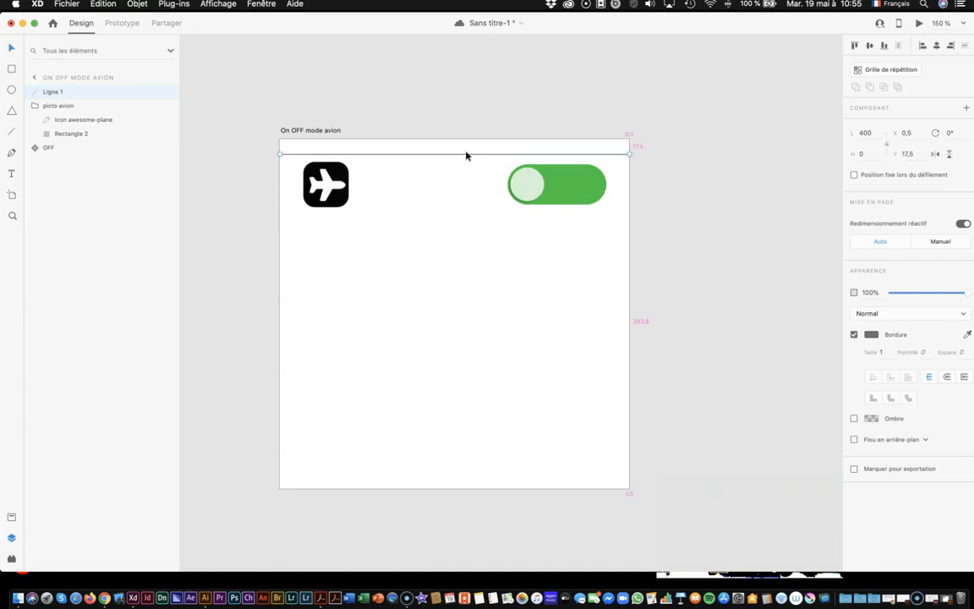
left_click(466, 169)
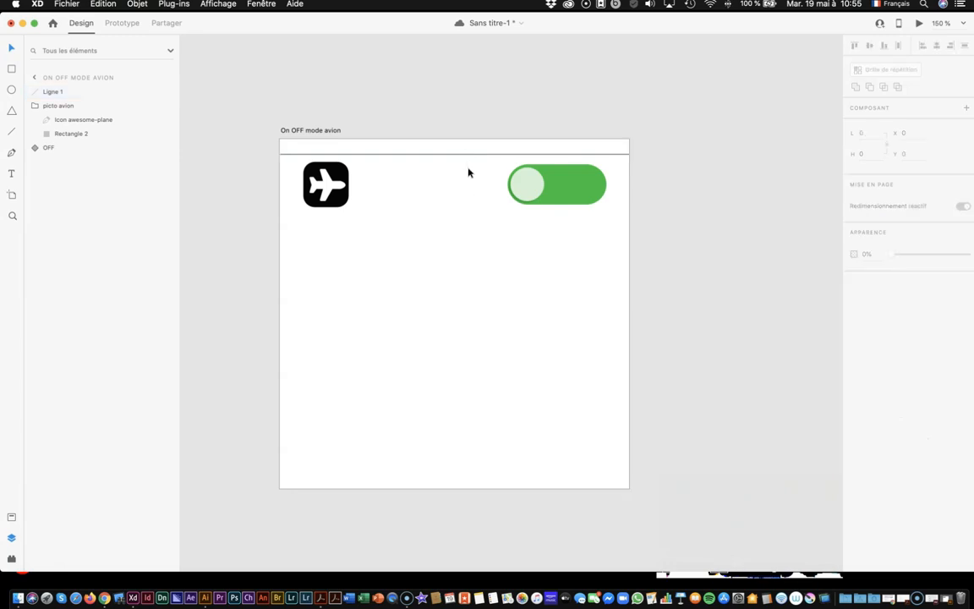
Step: Duplicate the horizontal line and place the copy below the icon and toggle at Y 83.5
left_click(468, 157)
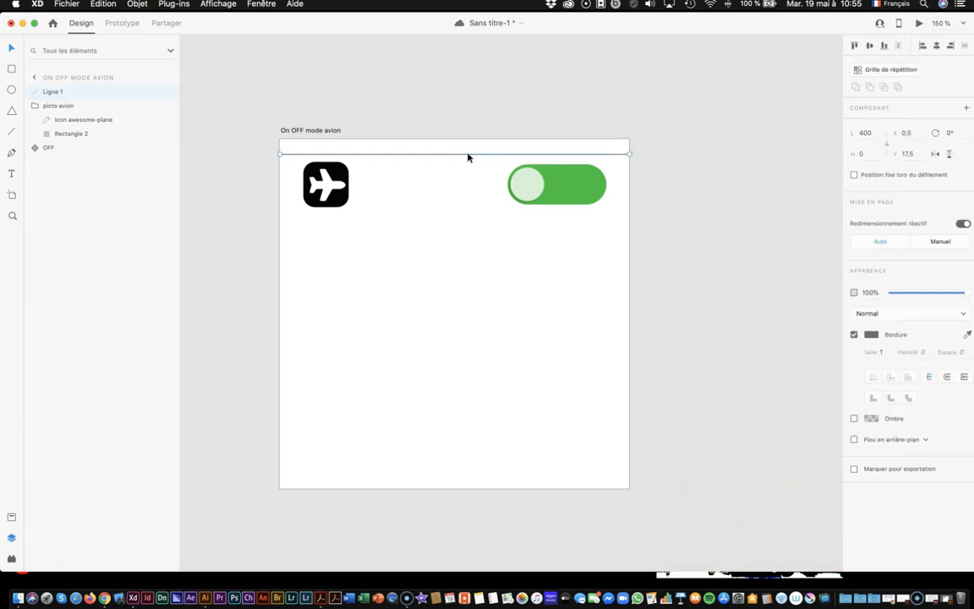
key("super+d")
left_click_drag(468, 157, 475, 219)
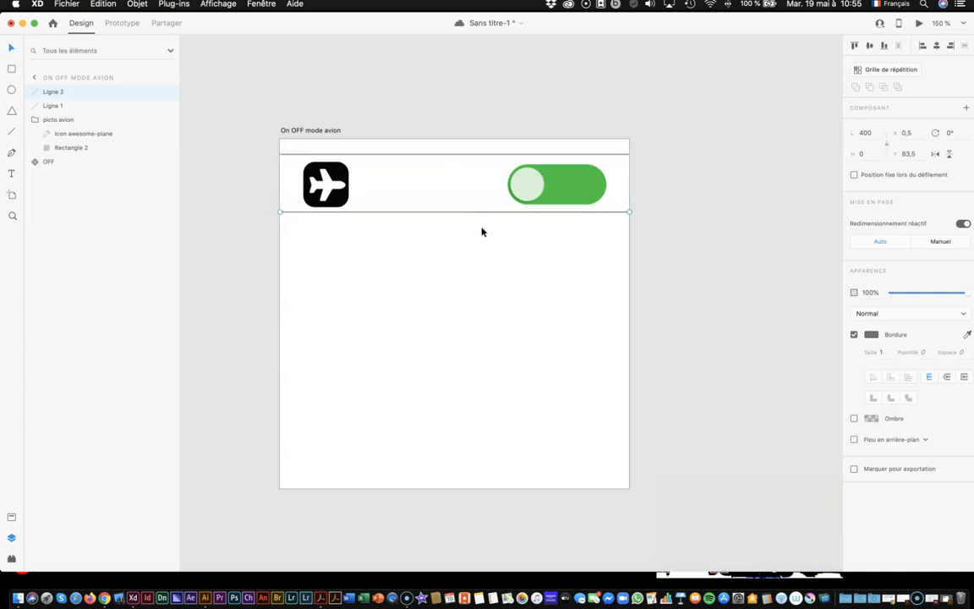
left_click(497, 267)
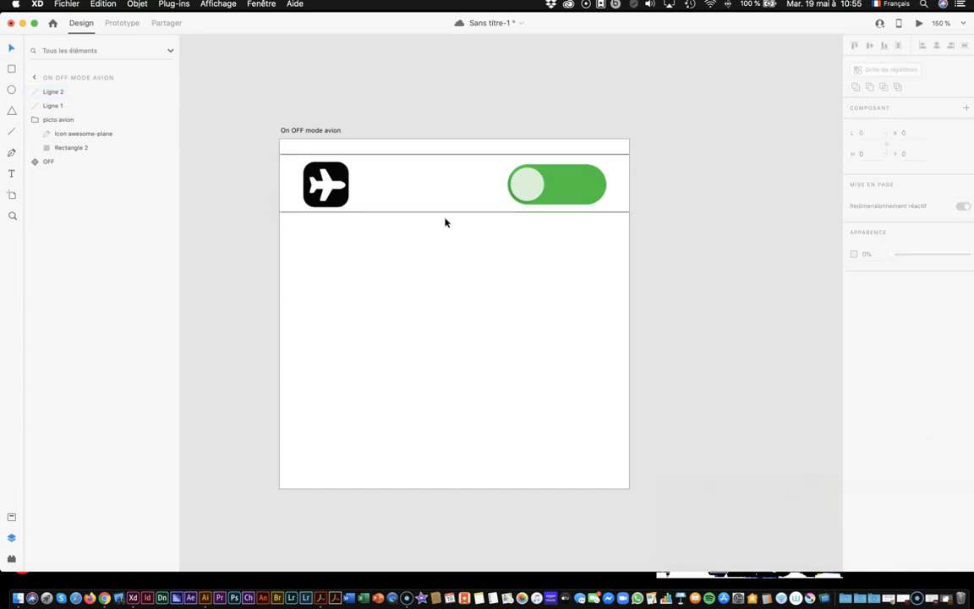
Step: Set the border color of both horizontal lines to the saved light grey swatch, RGB 181, 181, 181
left_click(449, 211)
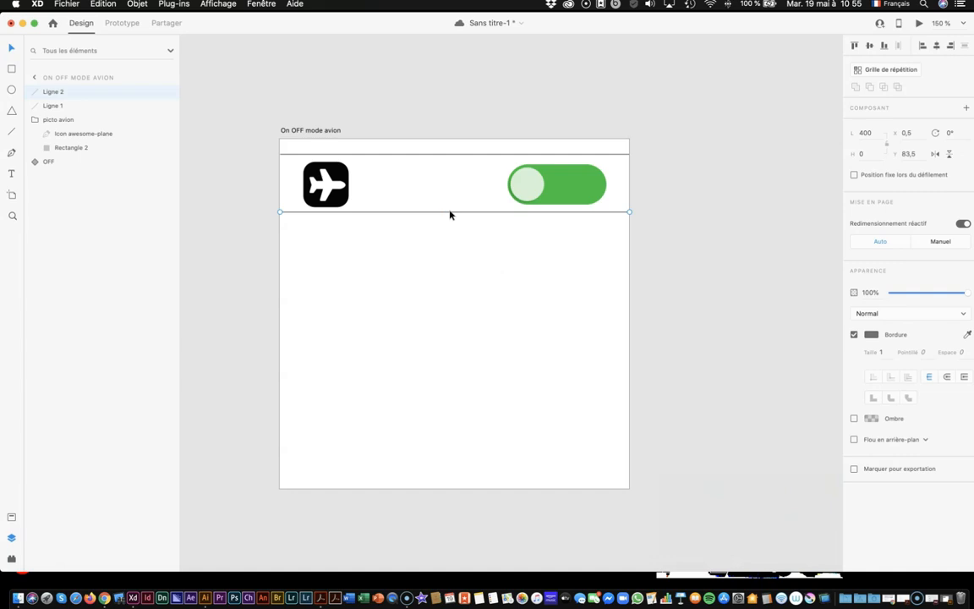
left_click(453, 155, "shift")
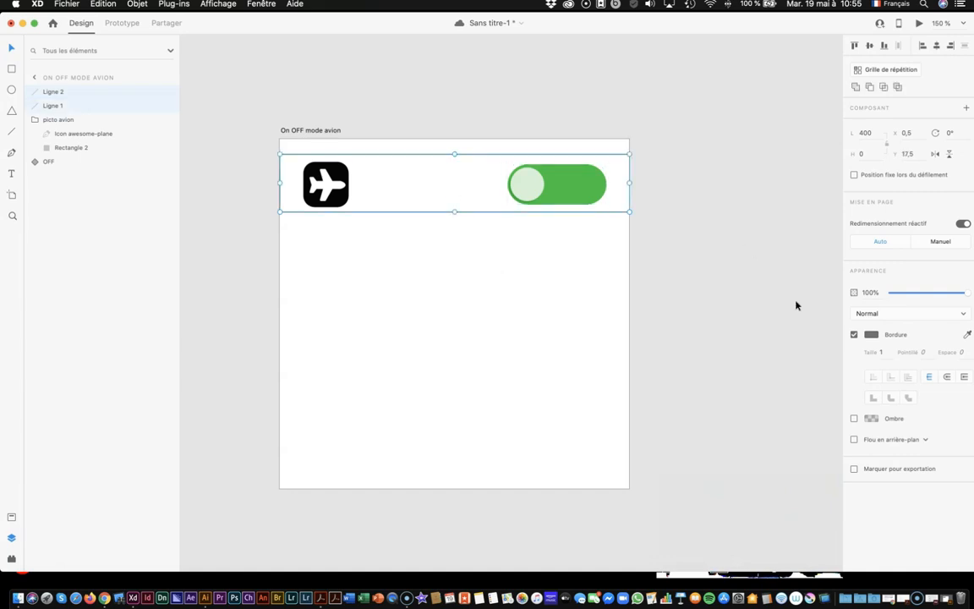
left_click(872, 336)
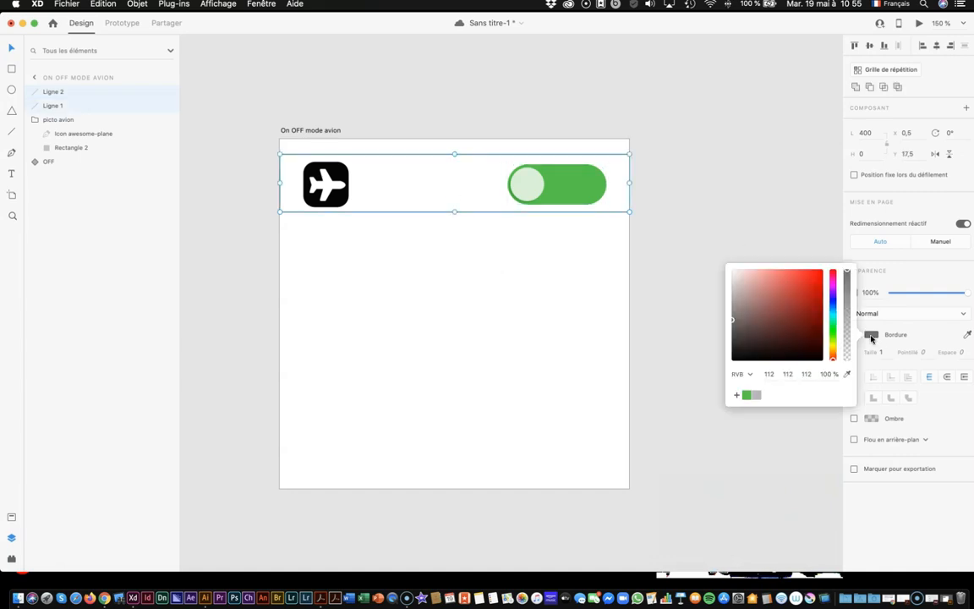
left_click(757, 396)
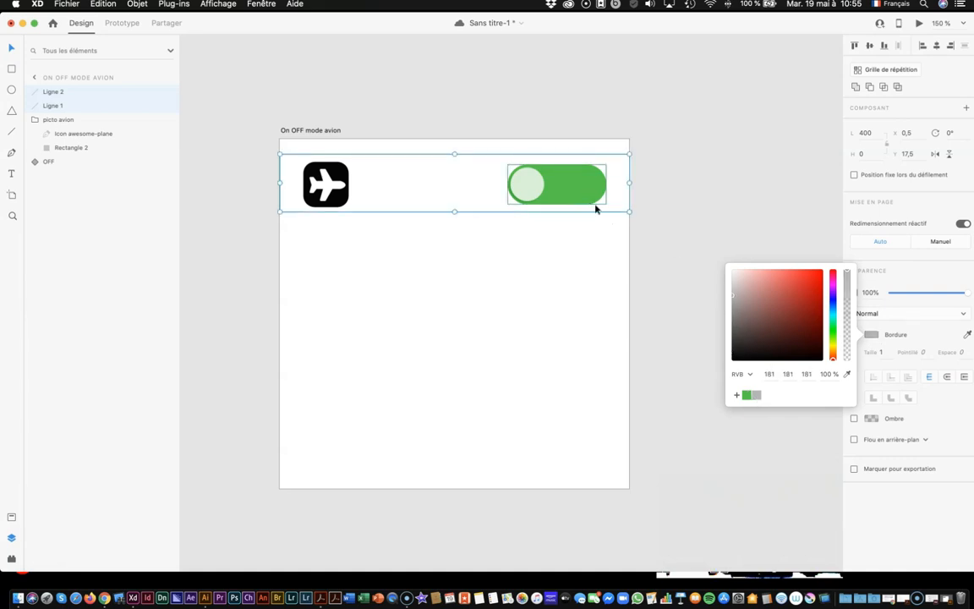
left_click(568, 284)
Step: Switch to the "exos boutons animations" document and examine the RGB values given for the orange airplane icon's background
left_click(344, 170)
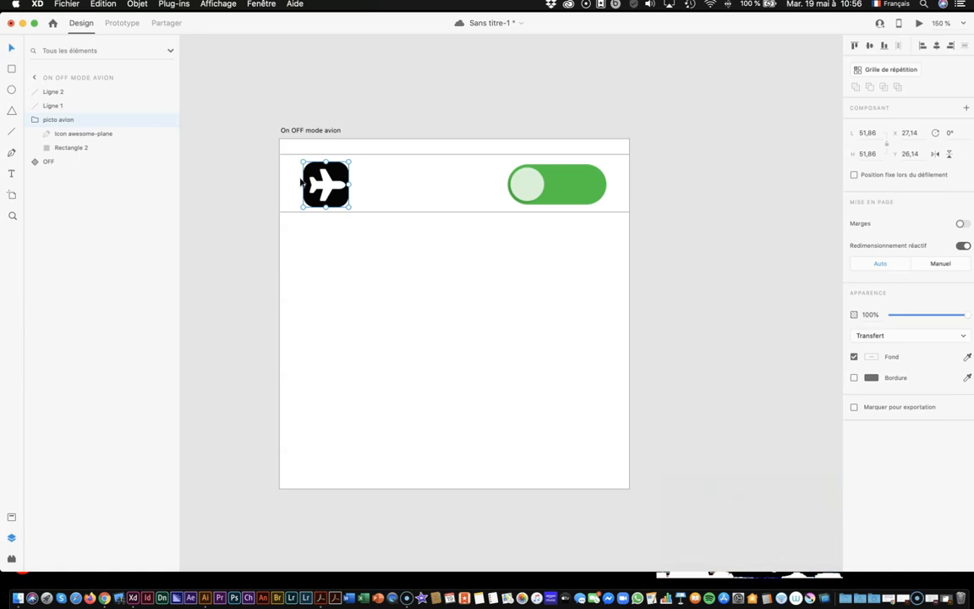
mouse_move(639, 26)
left_mouse_down()
mouse_move(645, 83)
mouse_move(638, 16)
mouse_move(640, 30)
left_mouse_up()
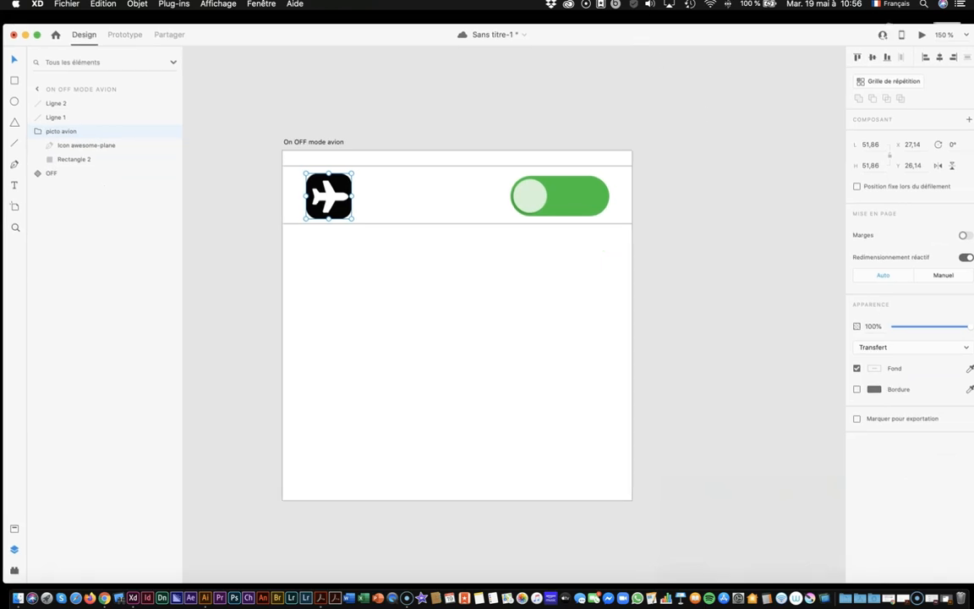
left_click(918, 598)
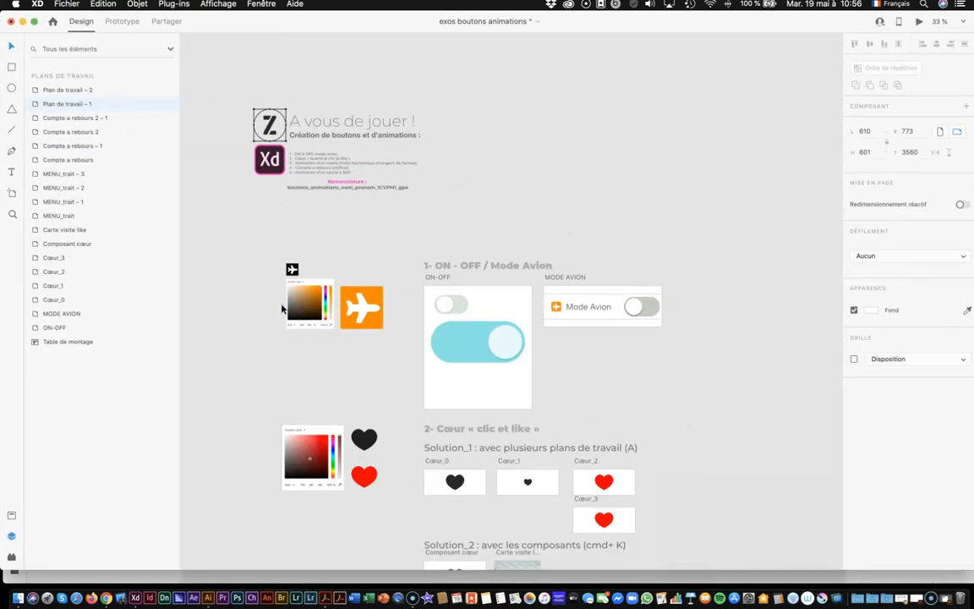
scroll(281, 310, "up", 5)
scroll(282, 309, "left", 8)
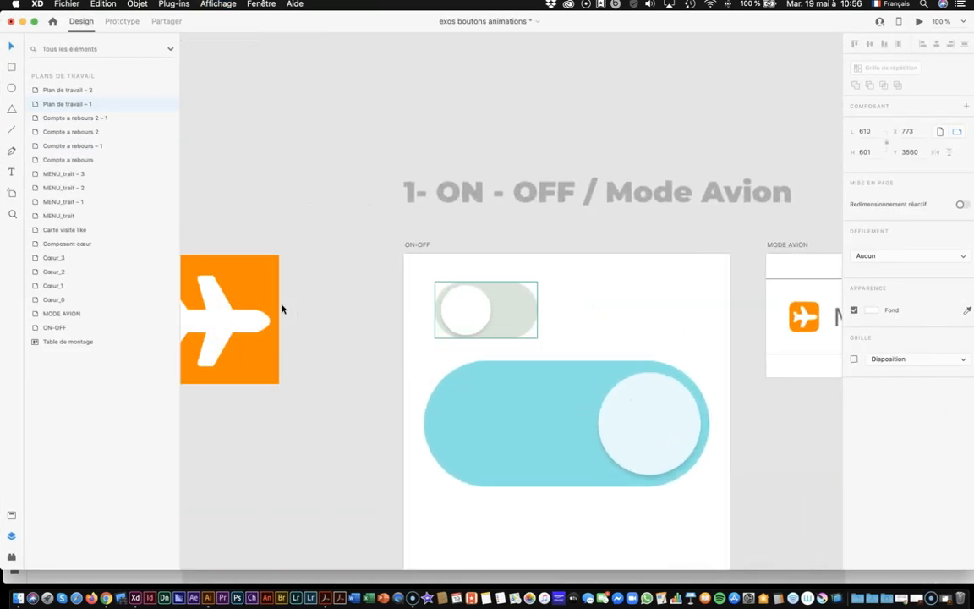
scroll(282, 309, "left", 5)
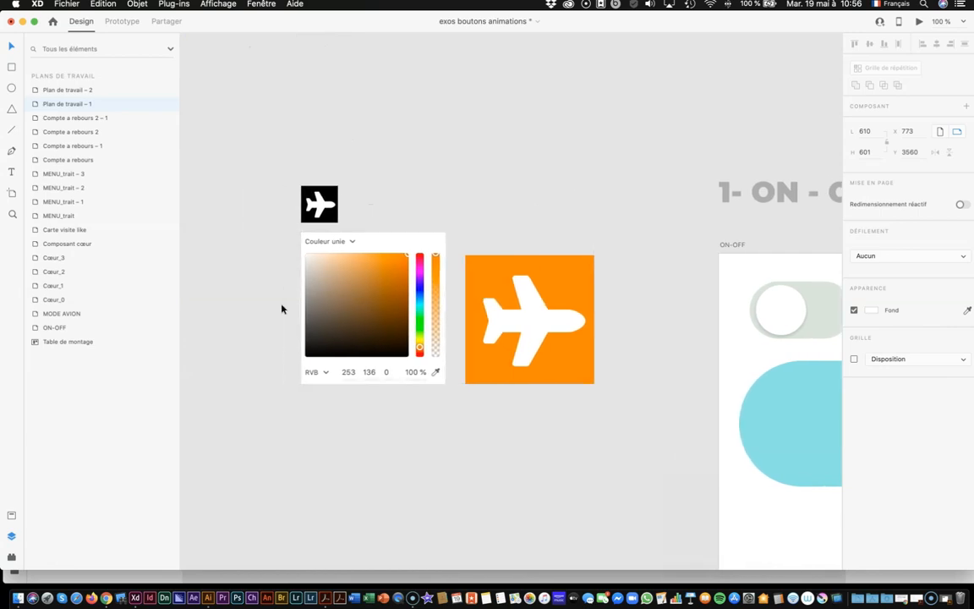
scroll(282, 309, "up", 6)
scroll(282, 309, "left", 8)
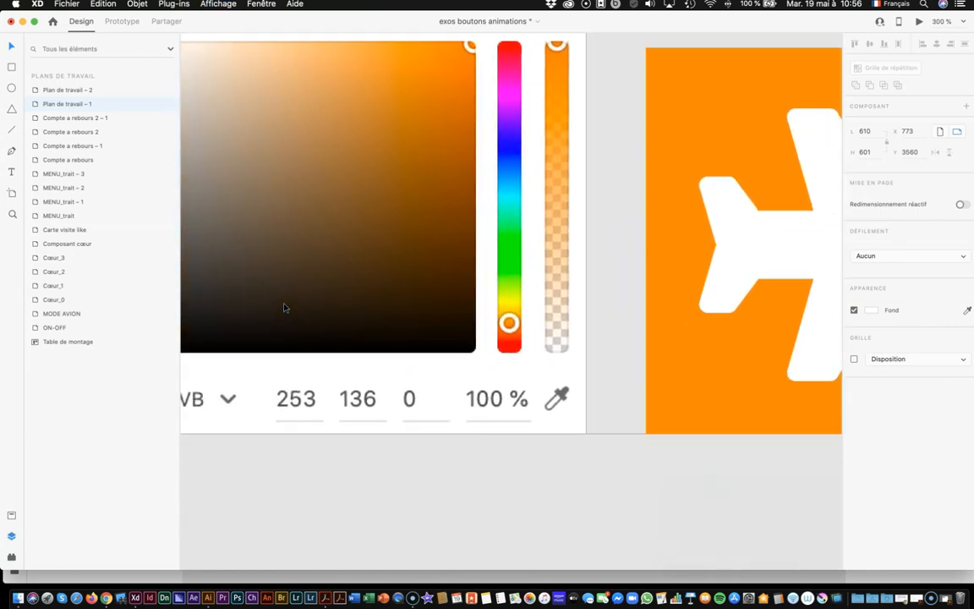
scroll(282, 307, "down", 3)
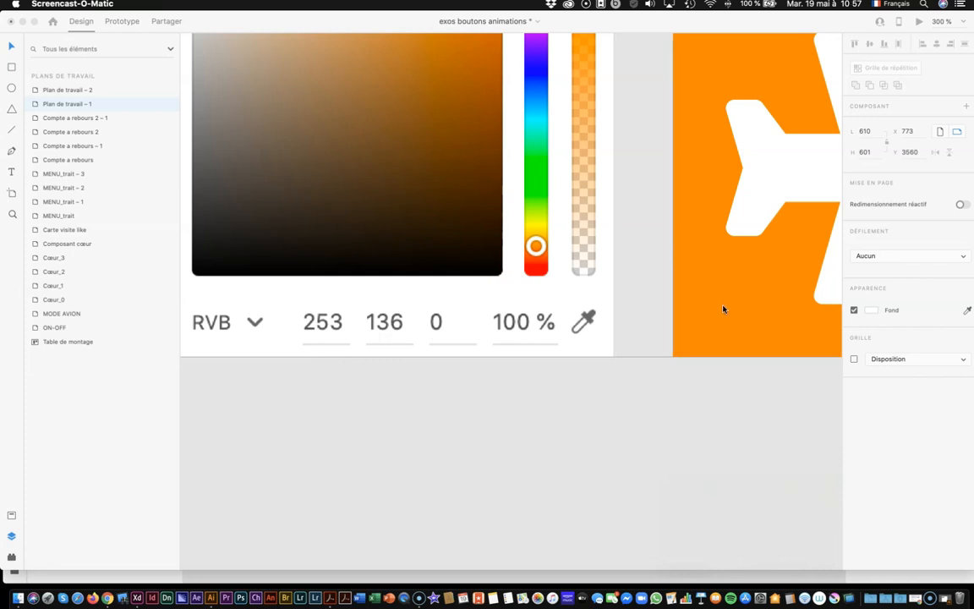
left_click(21, 21)
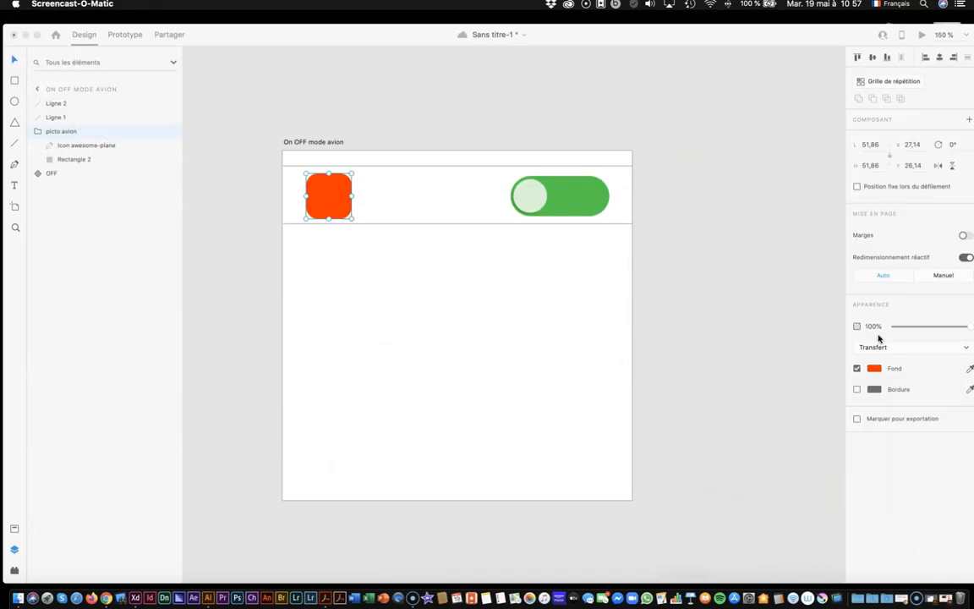
Step: Set the green value of the picto avion group's fill to 136 for an orange of RGB 253, 136, 0
left_click(878, 338)
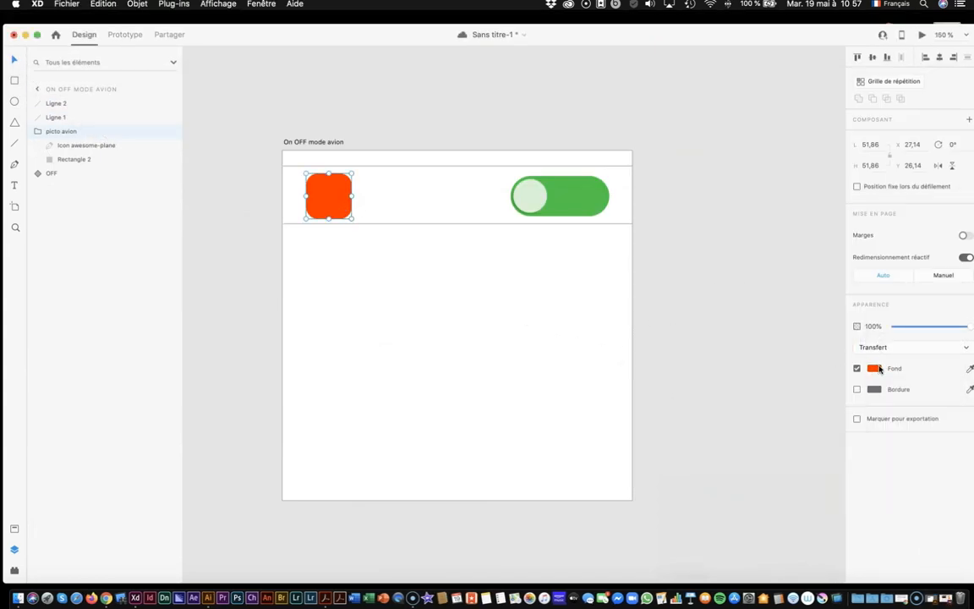
left_click(876, 369)
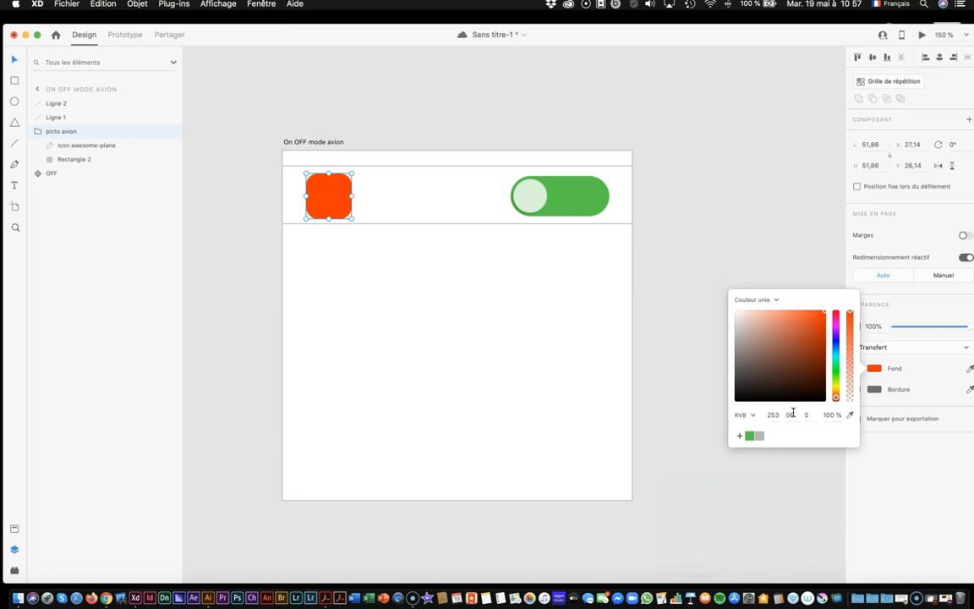
double_click(791, 415)
type("136")
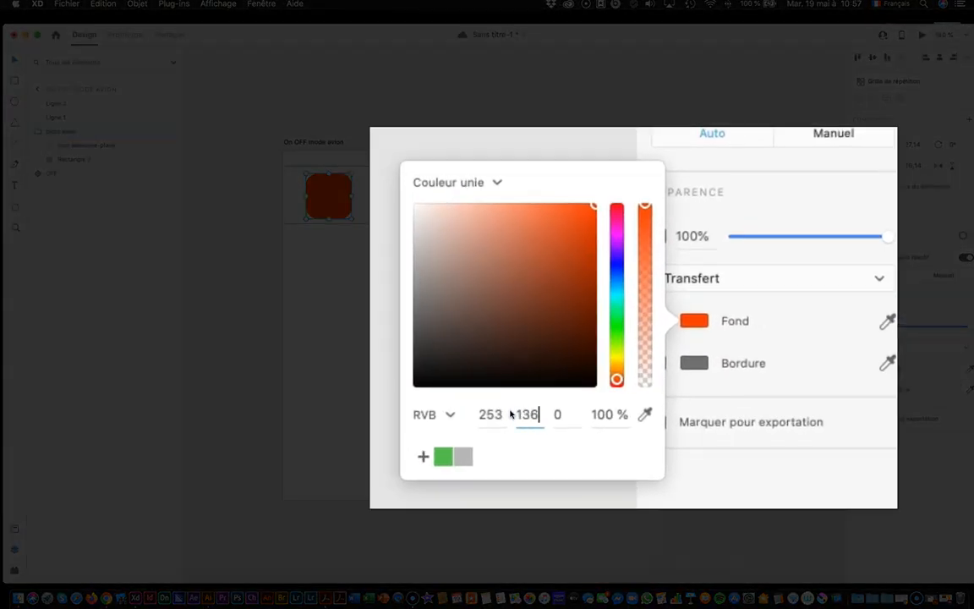
key("Tab")
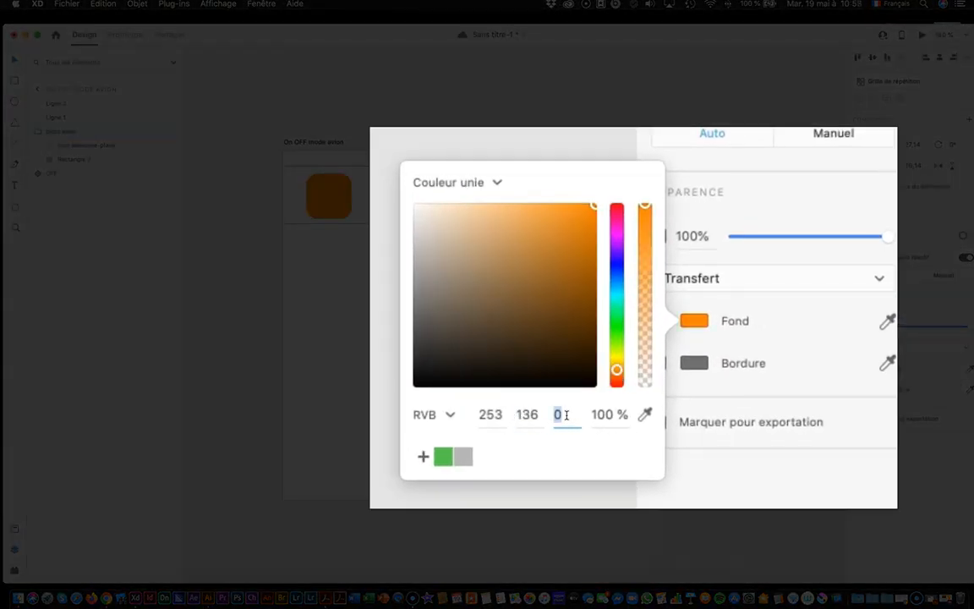
left_click(349, 219)
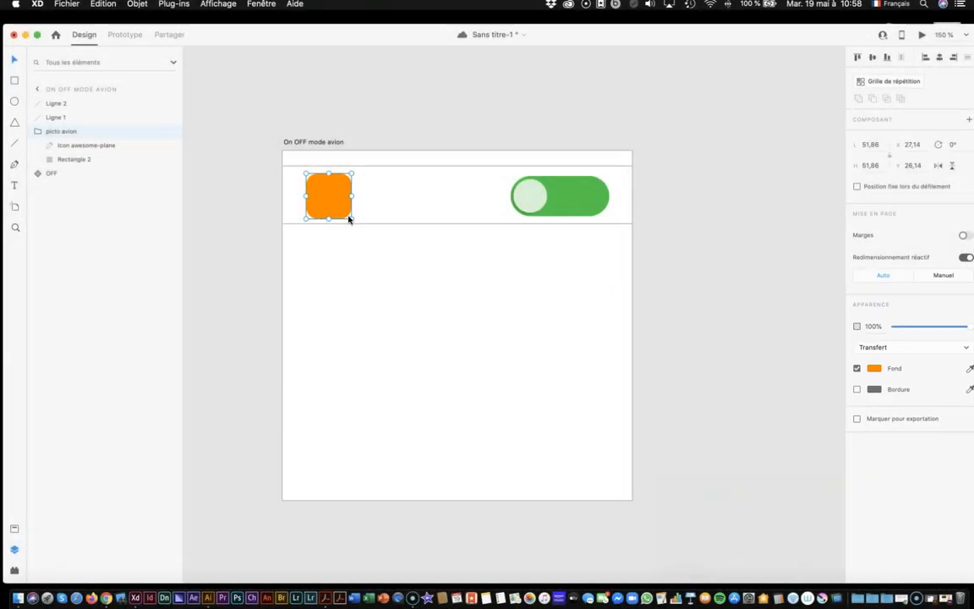
Step: Move Rectangle 2 above the airplane shape in the layers and set the airplane shape's fill to white, RGB 255, 255, 255
left_click(75, 160)
left_click_drag(75, 160, 79, 146)
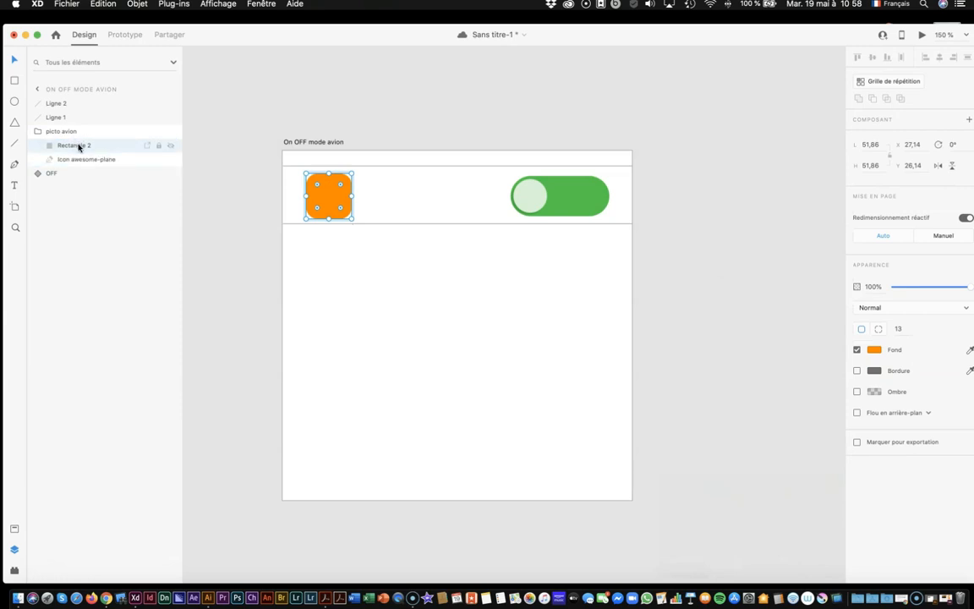
double_click(81, 158)
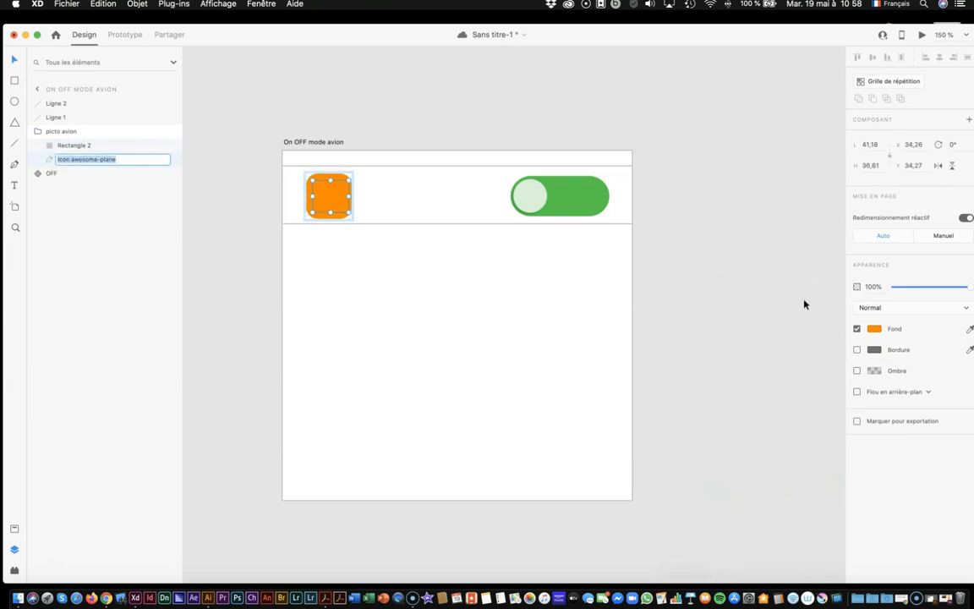
left_click(878, 330)
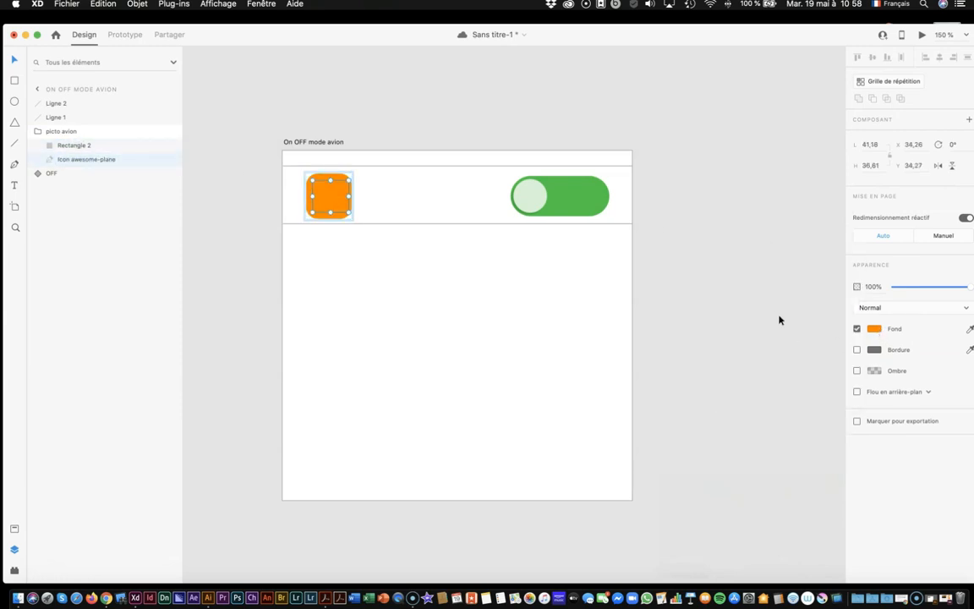
left_click(874, 330)
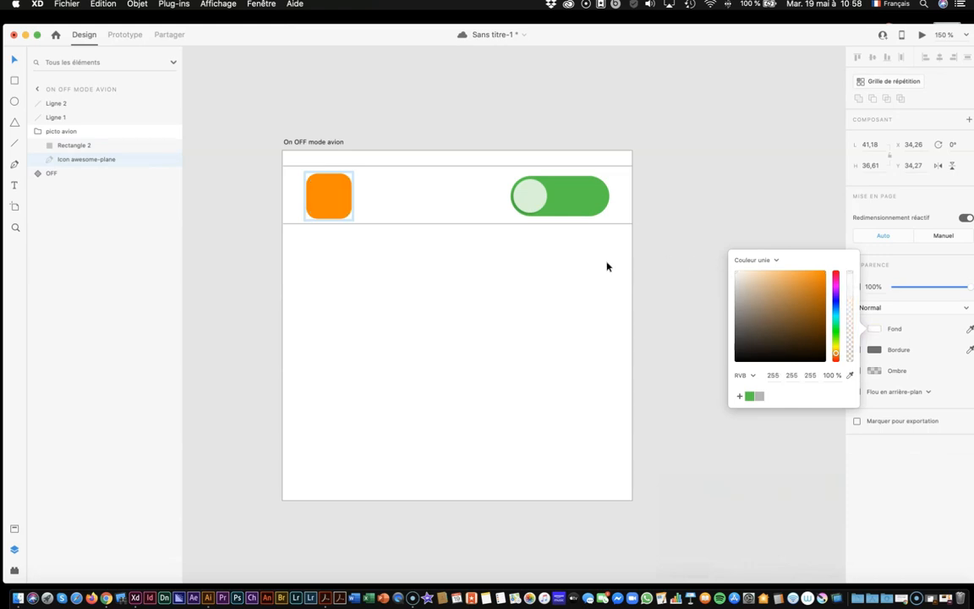
Step: Place the airplane shape above Rectangle 2 in the picto avion group's layer order
left_click_drag(98, 159, 89, 140)
left_click(348, 239)
left_click(327, 197)
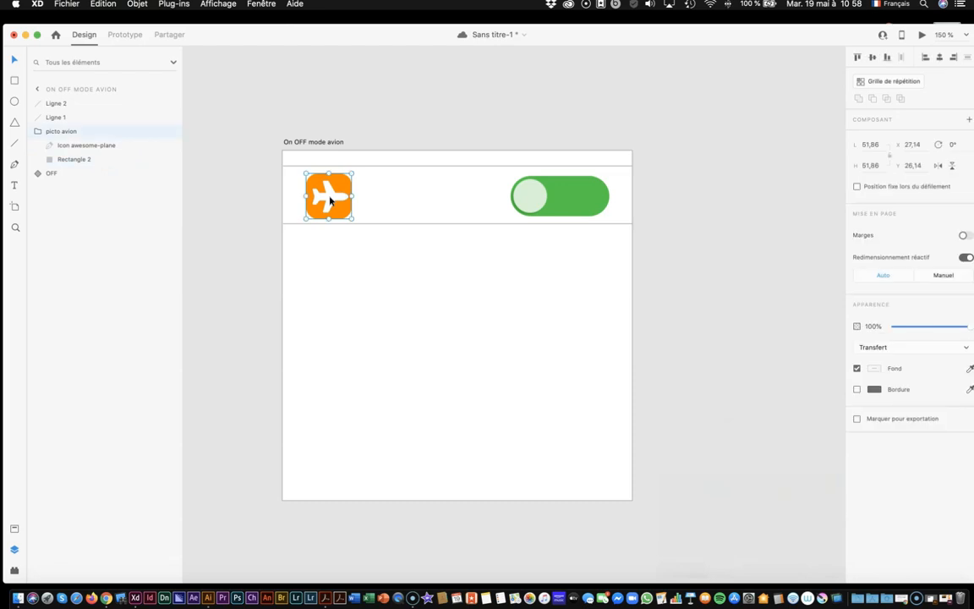
Step: Save the background rectangle's orange fill, RGB 253, 136, 0, as a color swatch
left_click(85, 145)
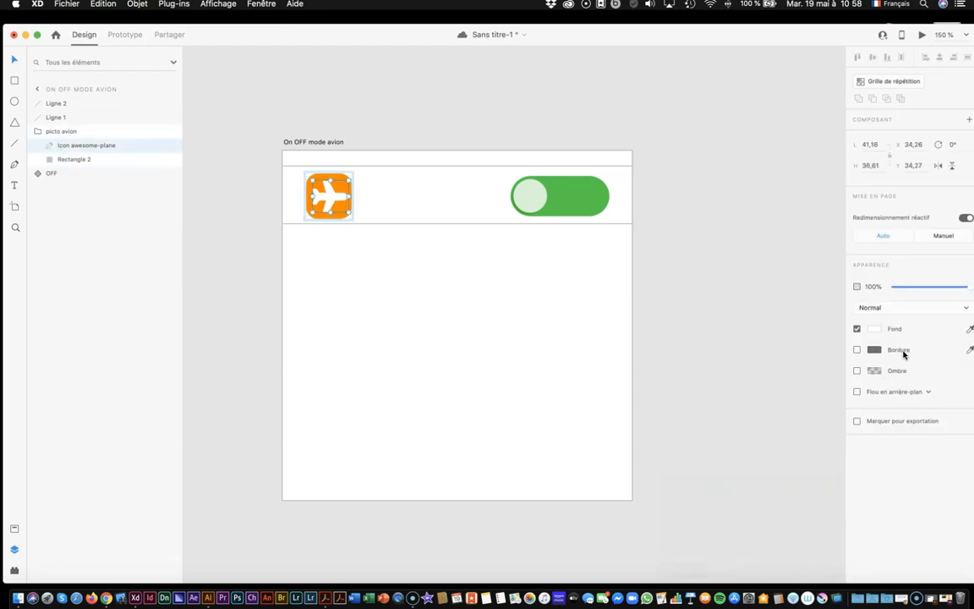
left_click(93, 159)
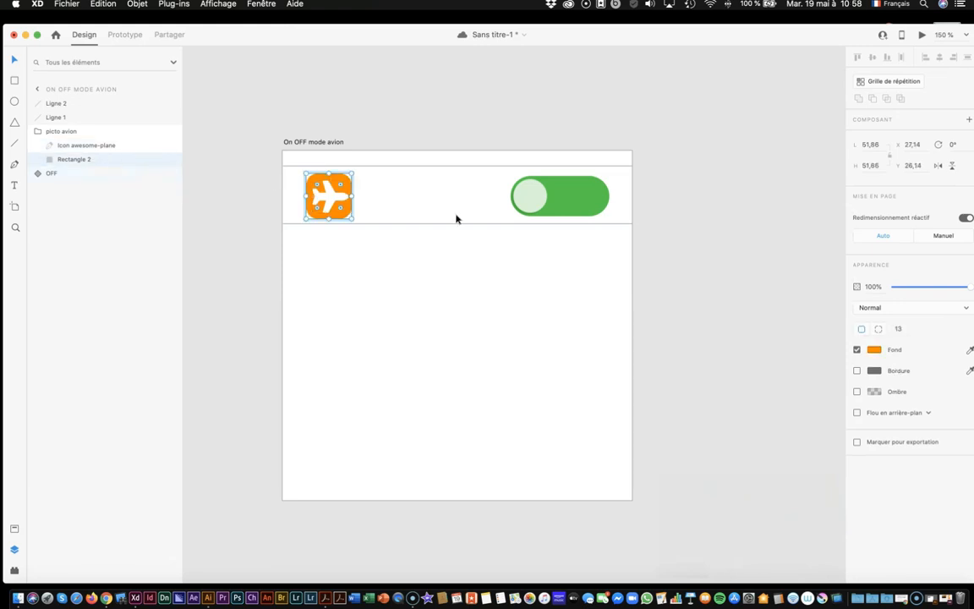
left_click(875, 350)
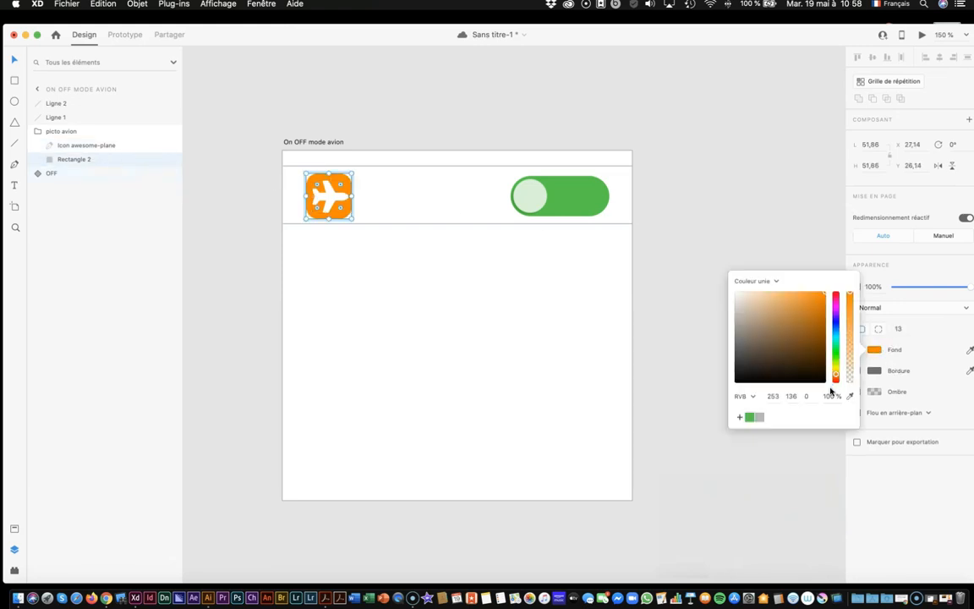
left_click(740, 417)
left_click(407, 274)
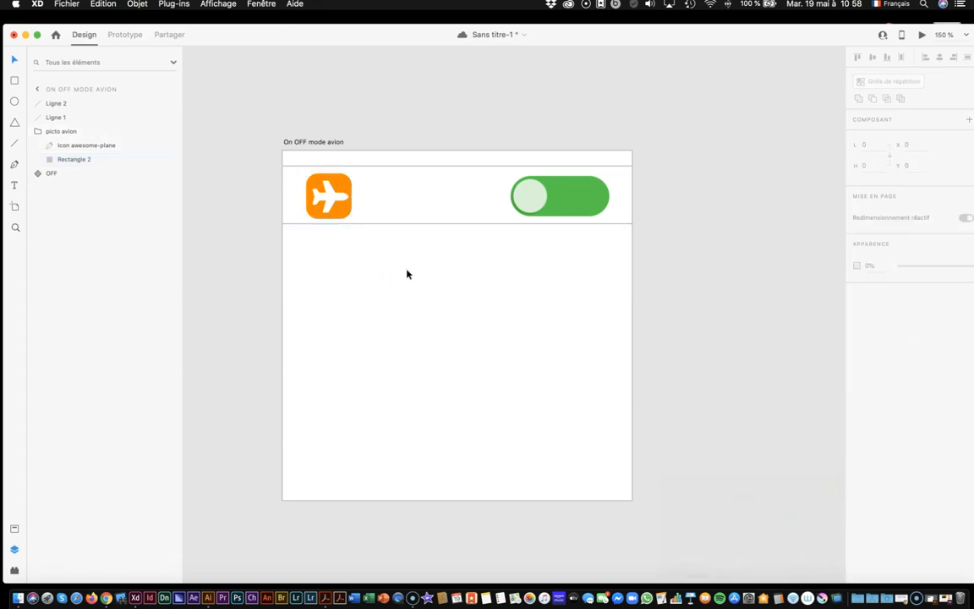
Step: Align the picto avion group and the green toggle to each other on their vertical middles
left_click(341, 217)
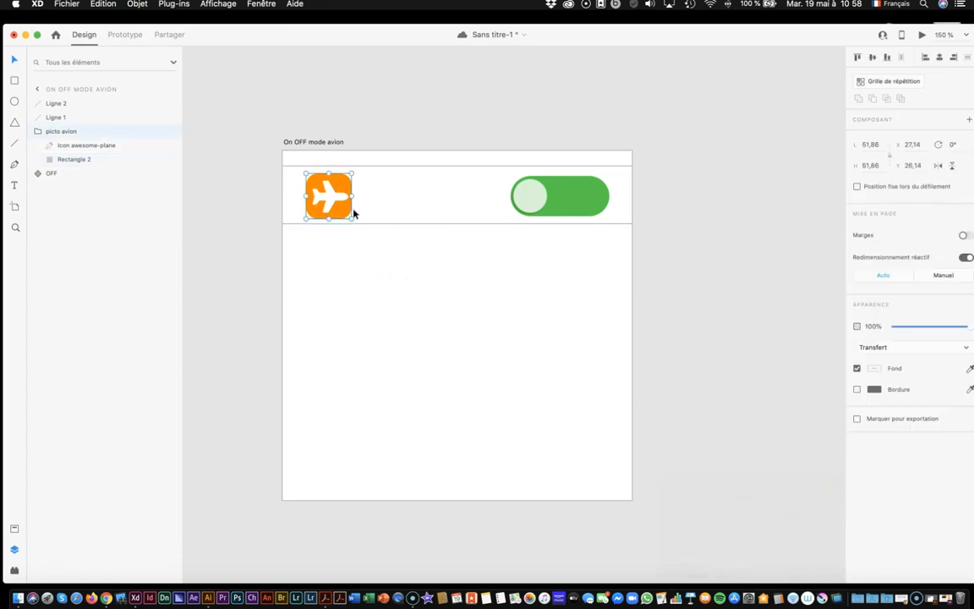
left_click(570, 214, "shift")
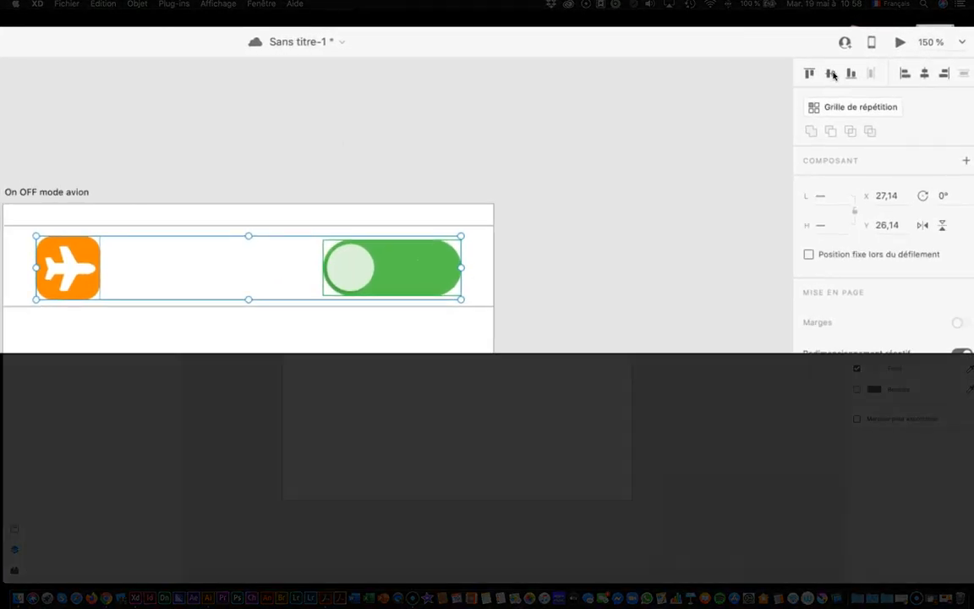
left_click(833, 75)
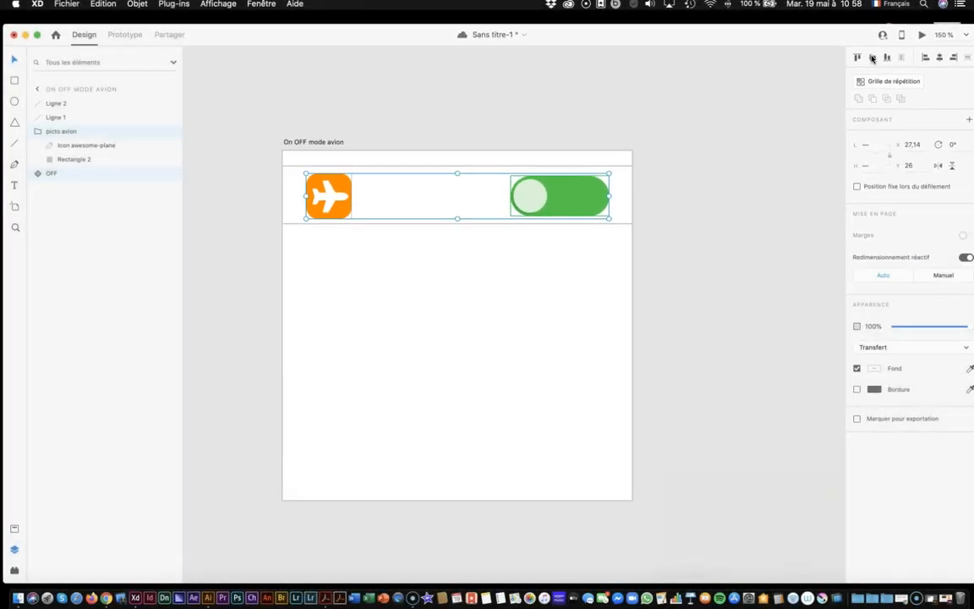
left_click(546, 282)
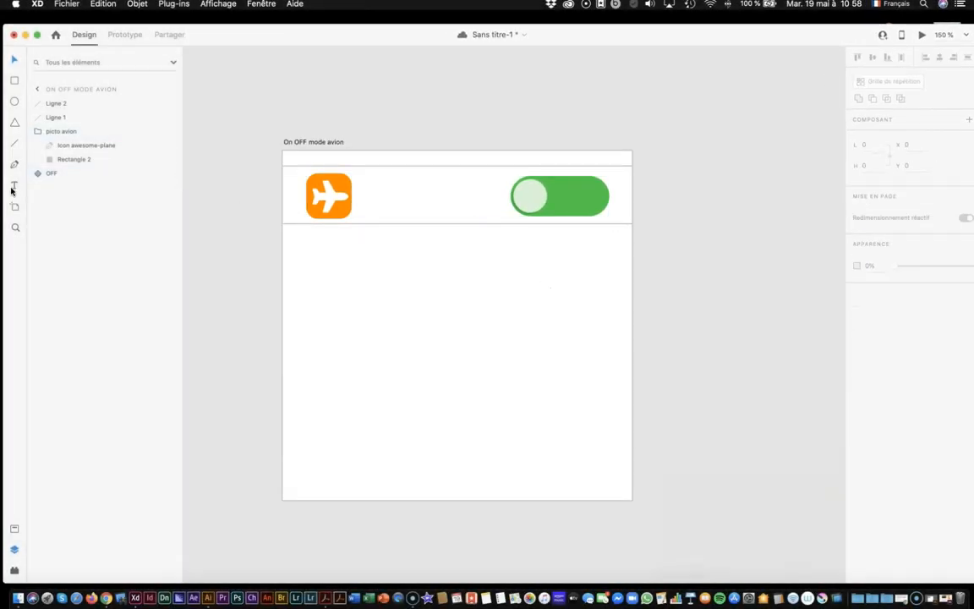
Step: Add the text "Mode Avion" between the airplane icon and the toggle, placed at about X 96, Y 40
left_click(365, 194)
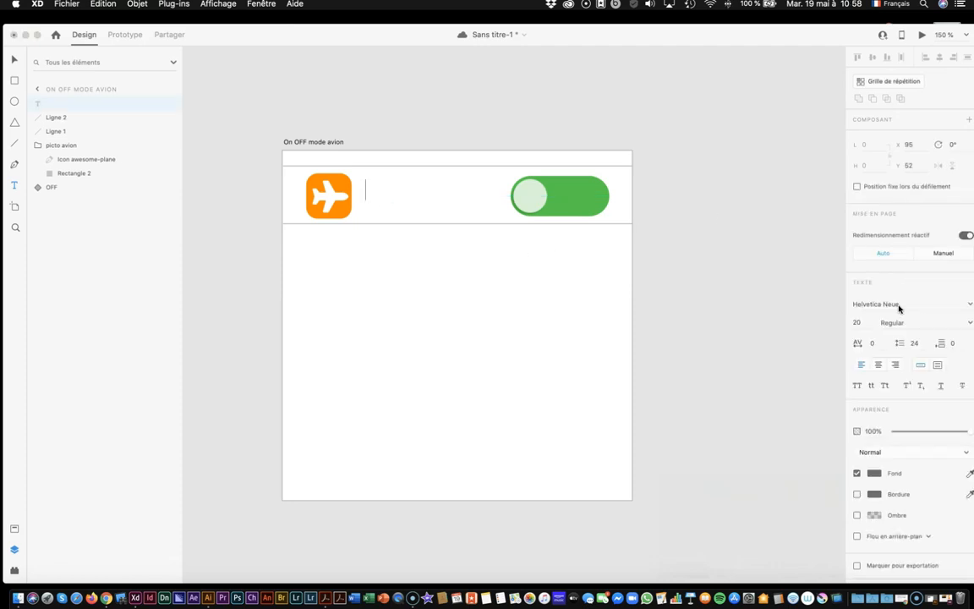
type("Mode Avion")
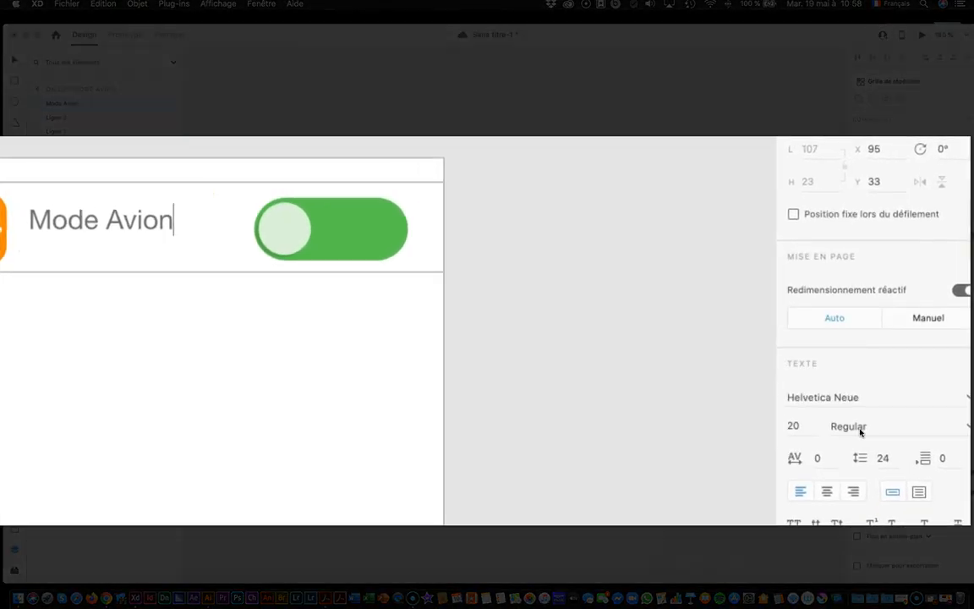
key("Escape")
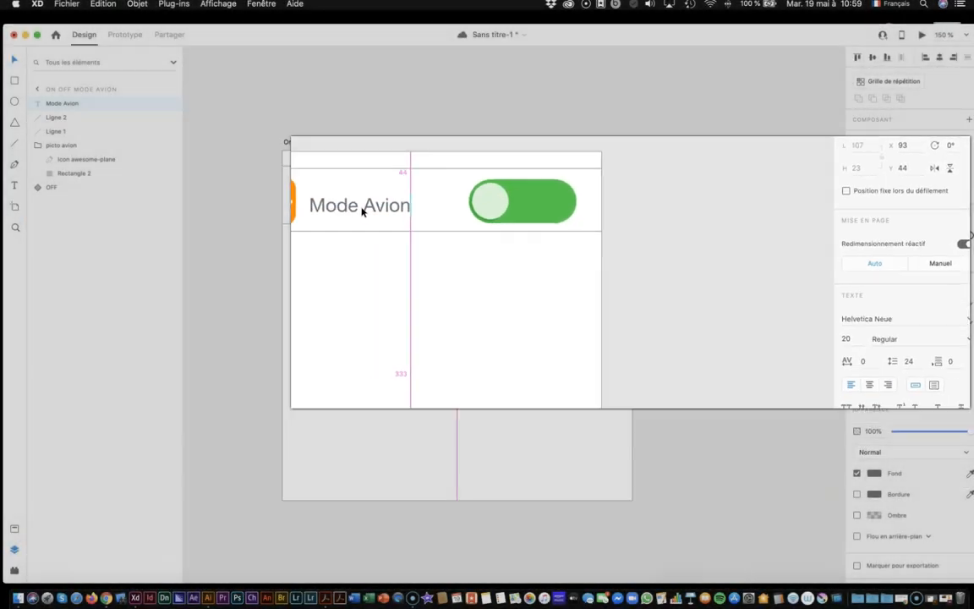
left_click_drag(361, 210, 415, 201)
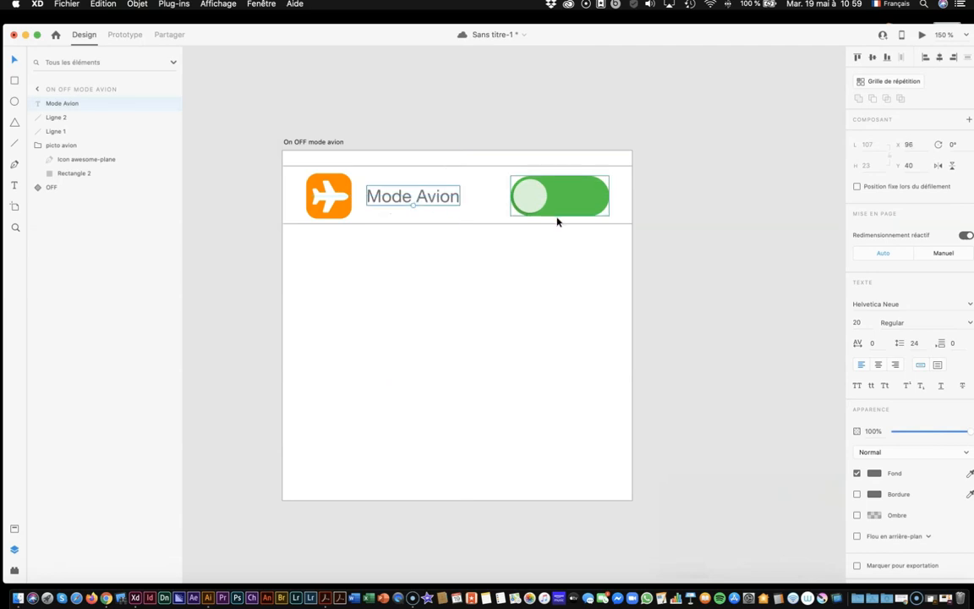
left_click(615, 273)
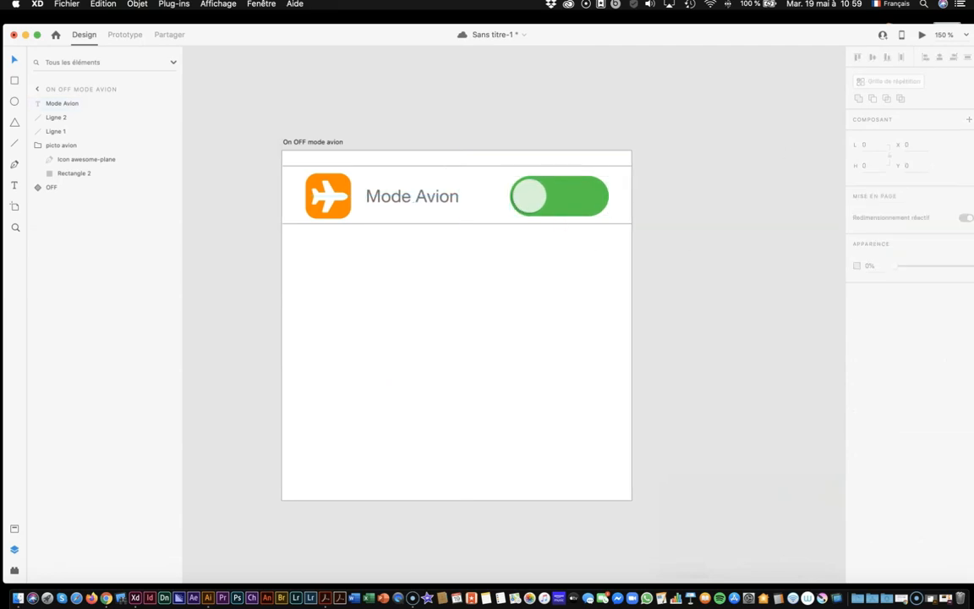
Step: Preview the prototype, test the toggle in both directions twice and close the preview
left_click(921, 37)
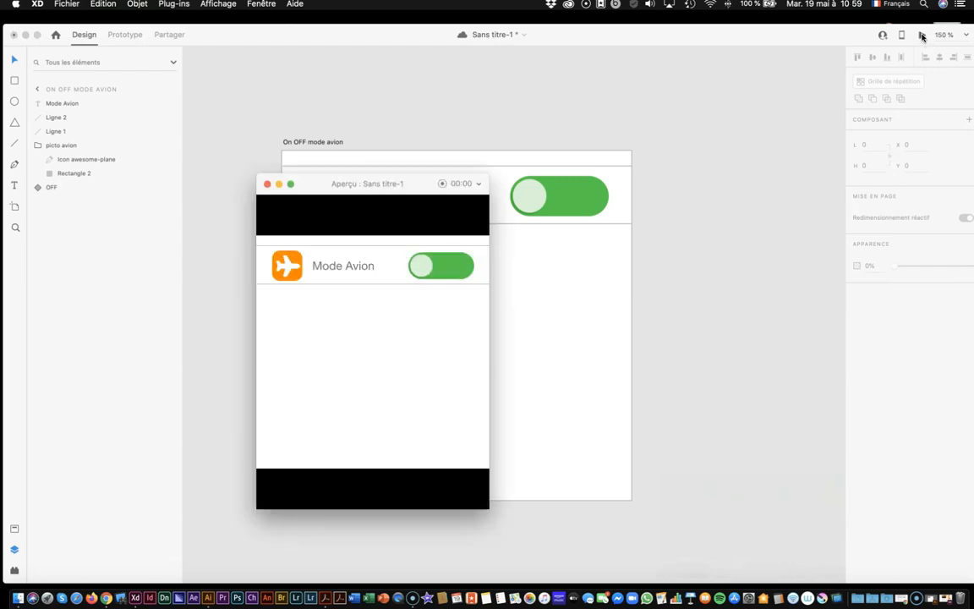
left_click_drag(419, 183, 628, 85)
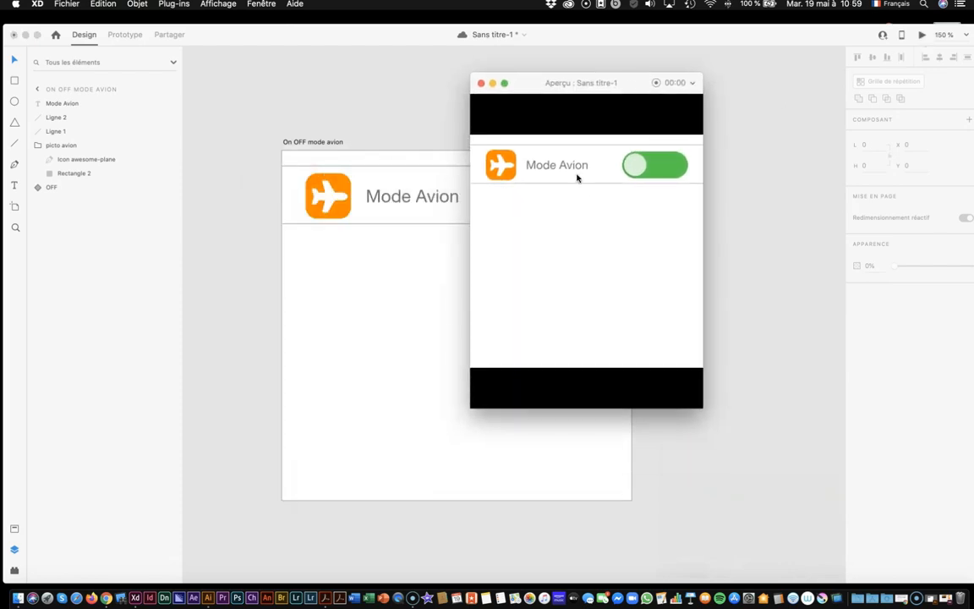
left_click(639, 165)
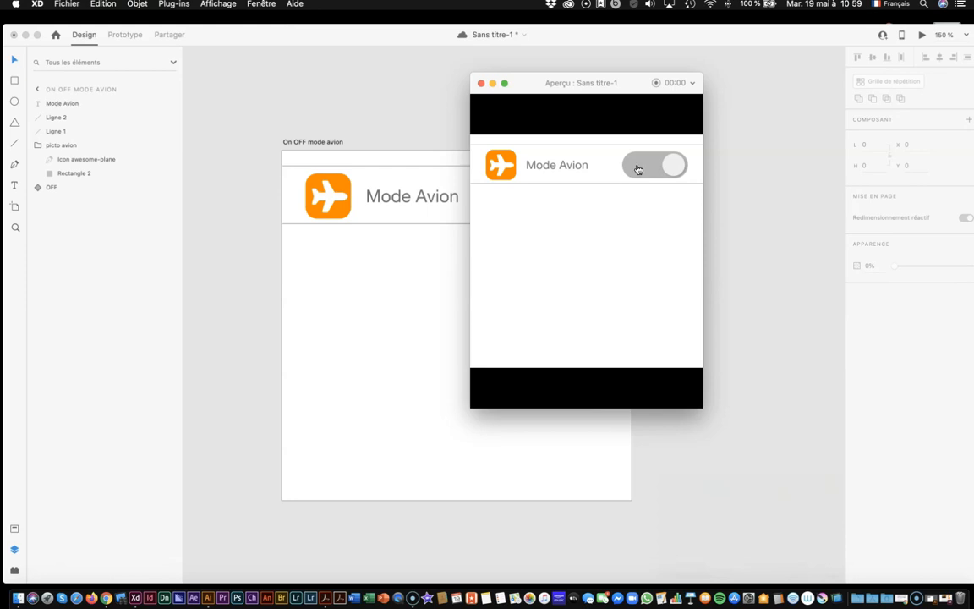
left_click(671, 167)
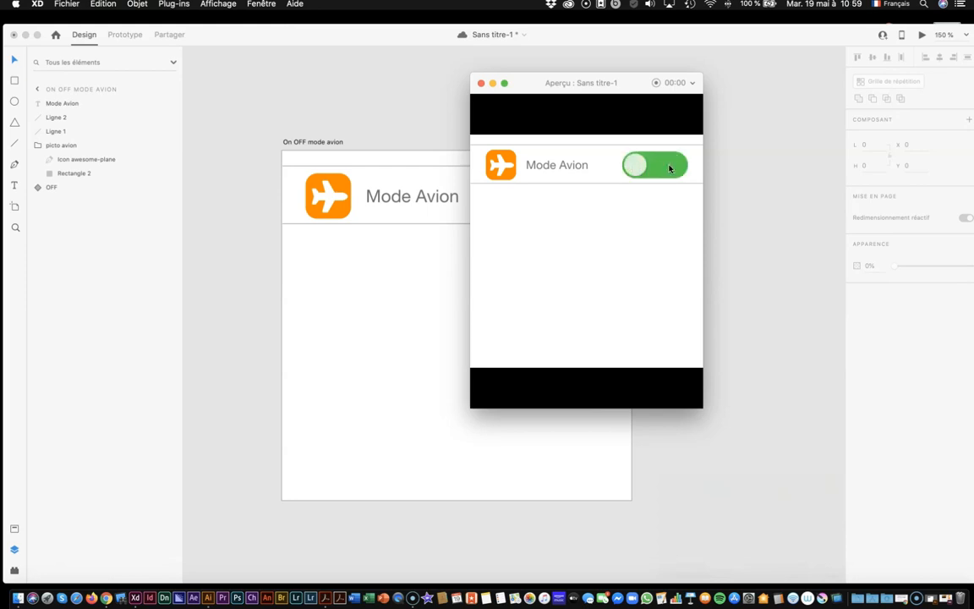
left_click(635, 168)
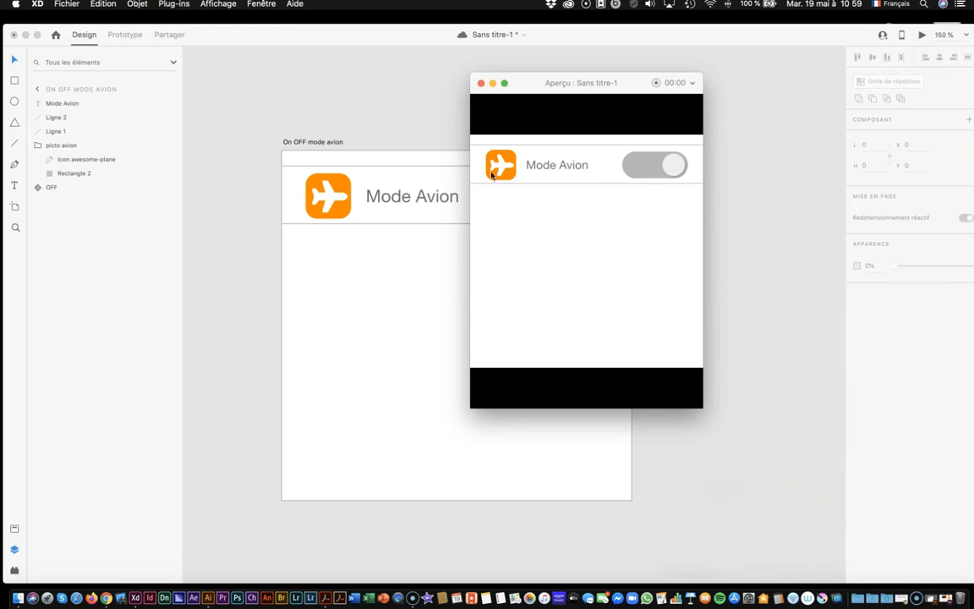
left_click(678, 164)
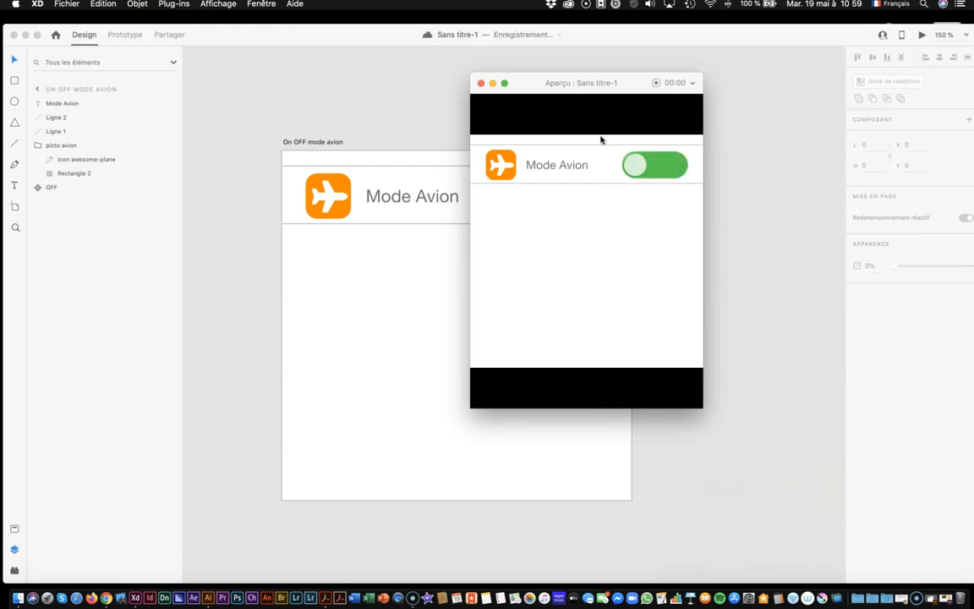
left_click(481, 83)
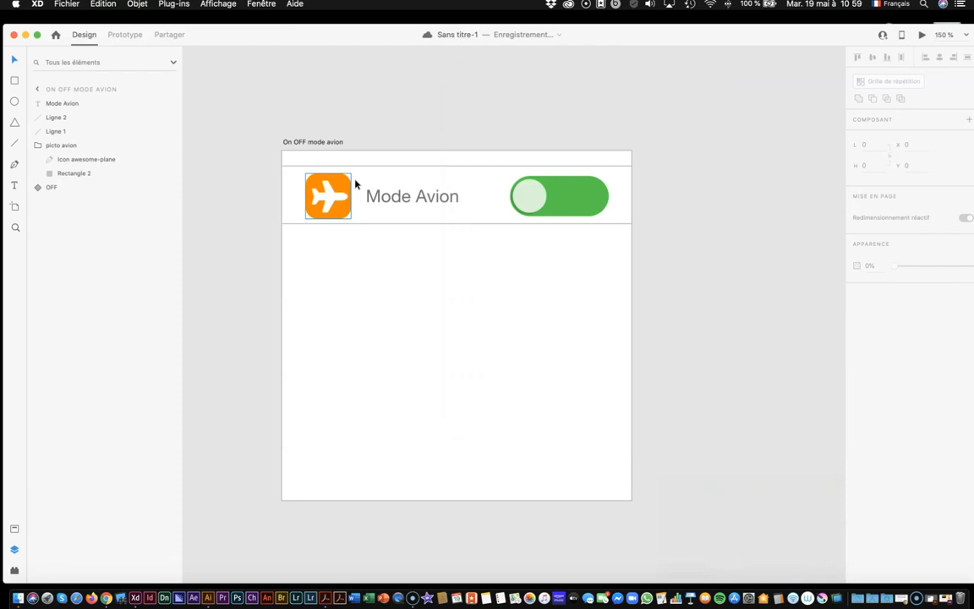
Step: Save the document and enlarge the document window
left_click(667, 267)
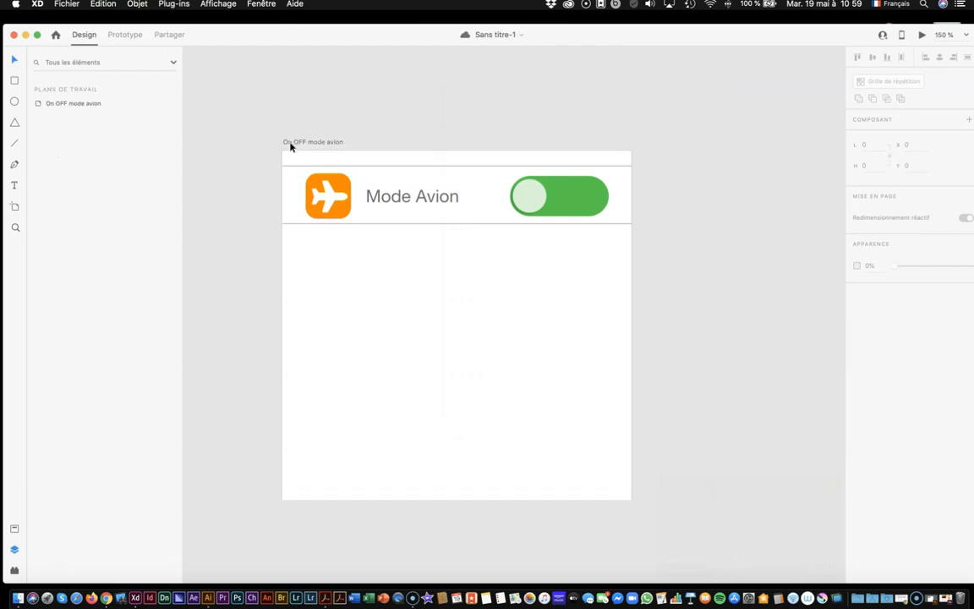
left_click(541, 200)
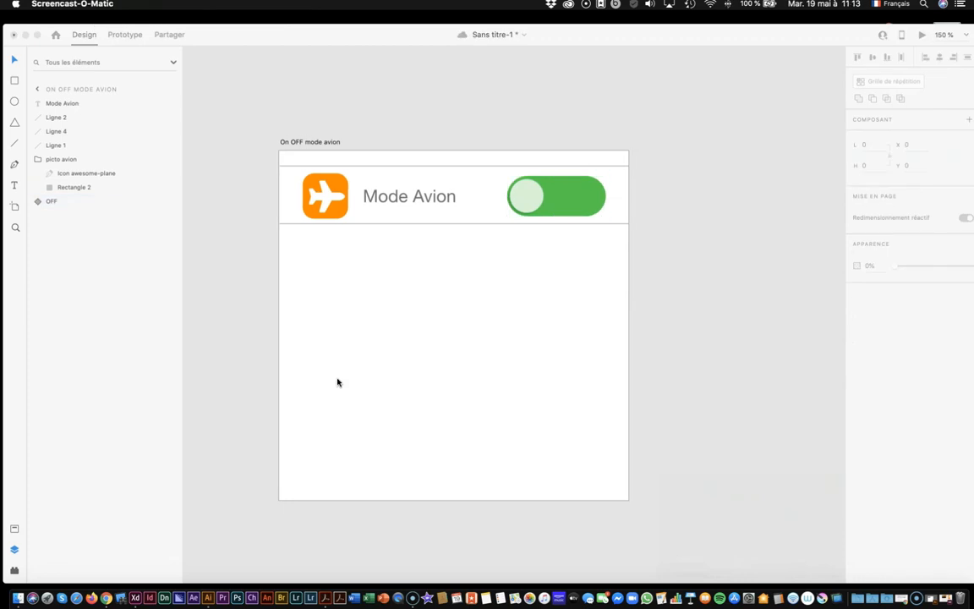
key("super+s")
double_click(251, 38)
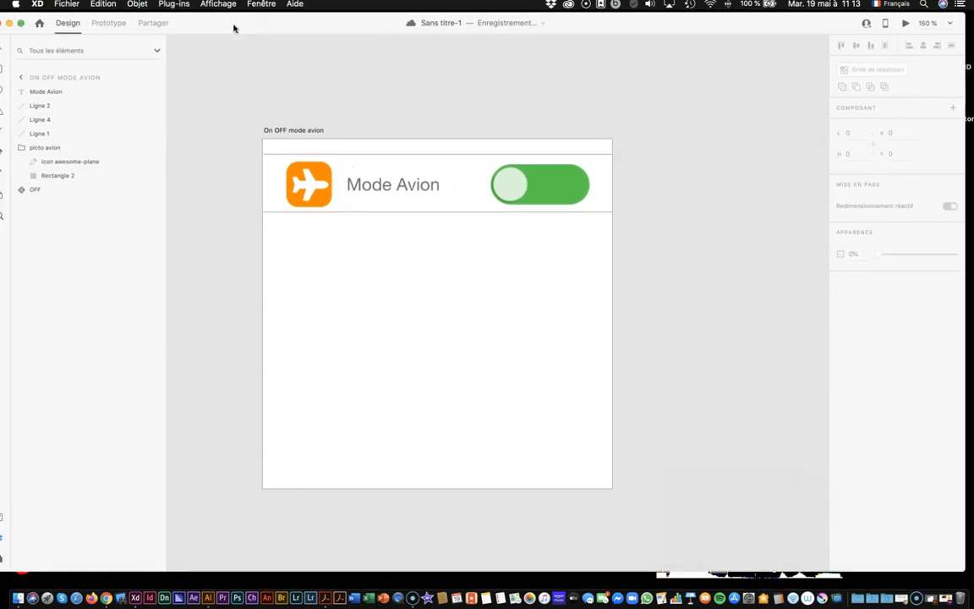
scroll(393, 303, "down", 5)
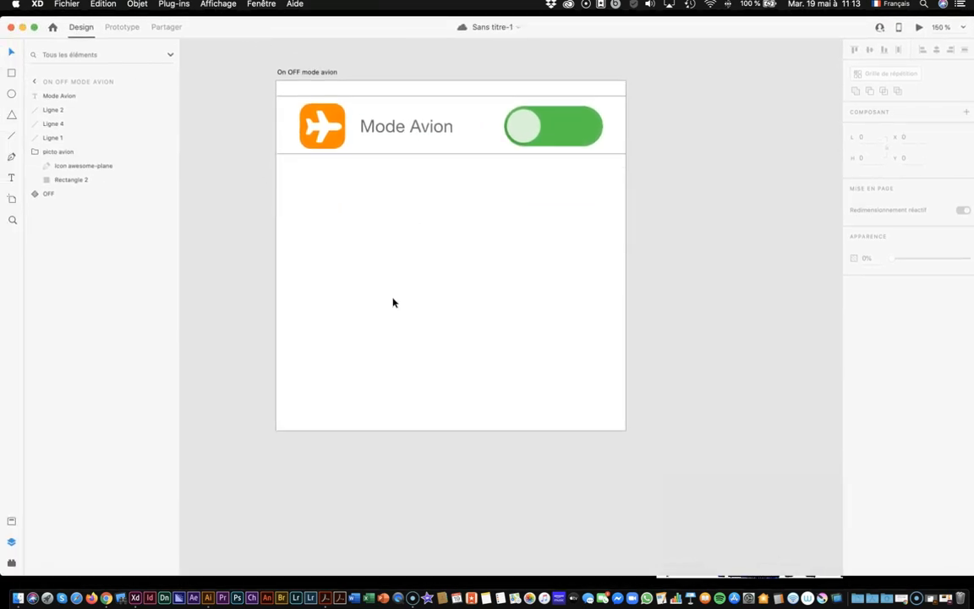
scroll(393, 303, "up", 5)
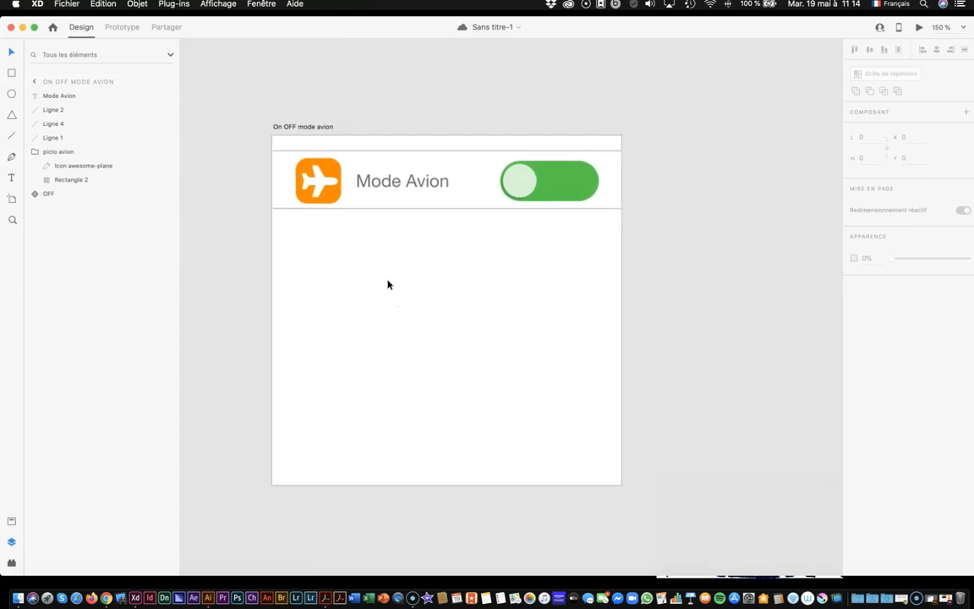
scroll(400, 246, "down", 15)
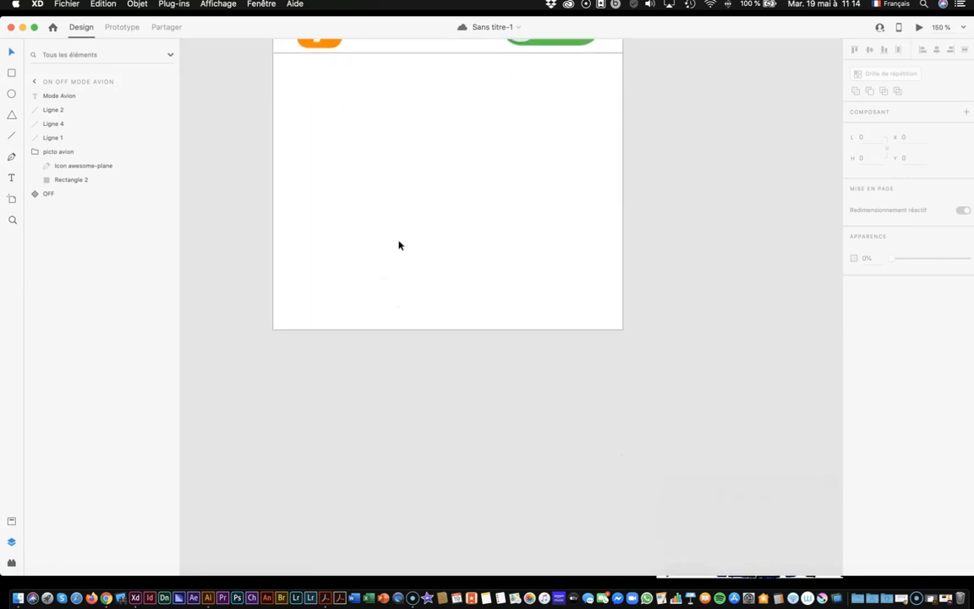
Step: Collapse the picto avion group and go back to the list of all artboards
left_click(52, 153)
left_click(35, 153)
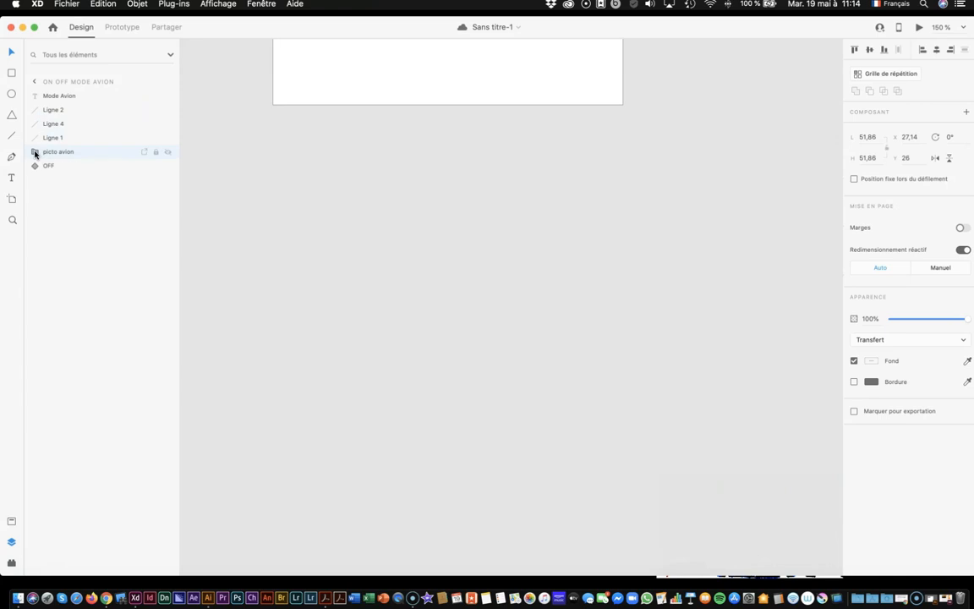
left_click(33, 82)
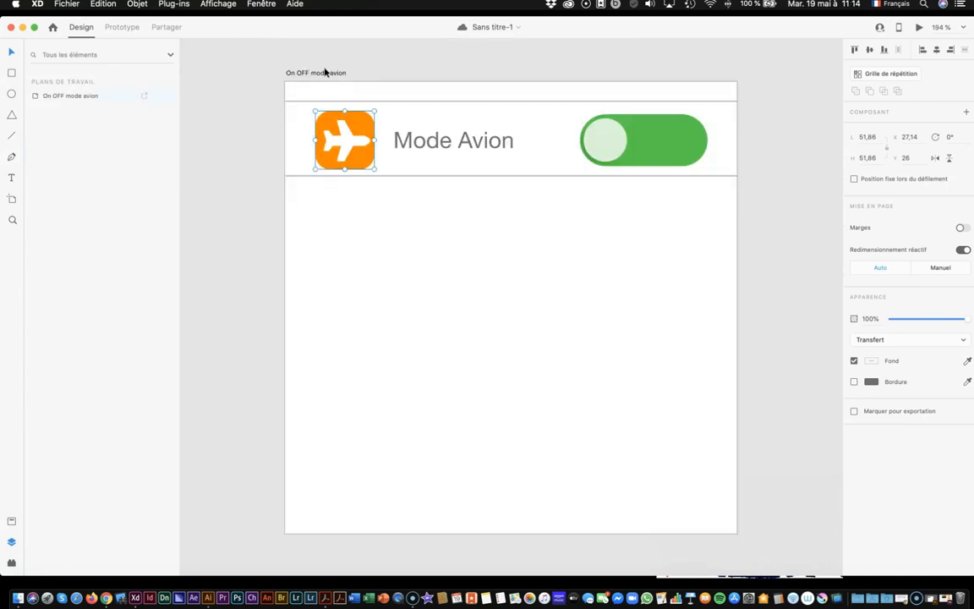
Step: Draw a new artboard about 400 by 183 below the On OFF mode avion artboard and set its height to 180
left_click(12, 200)
scroll(423, 437, "down", 10)
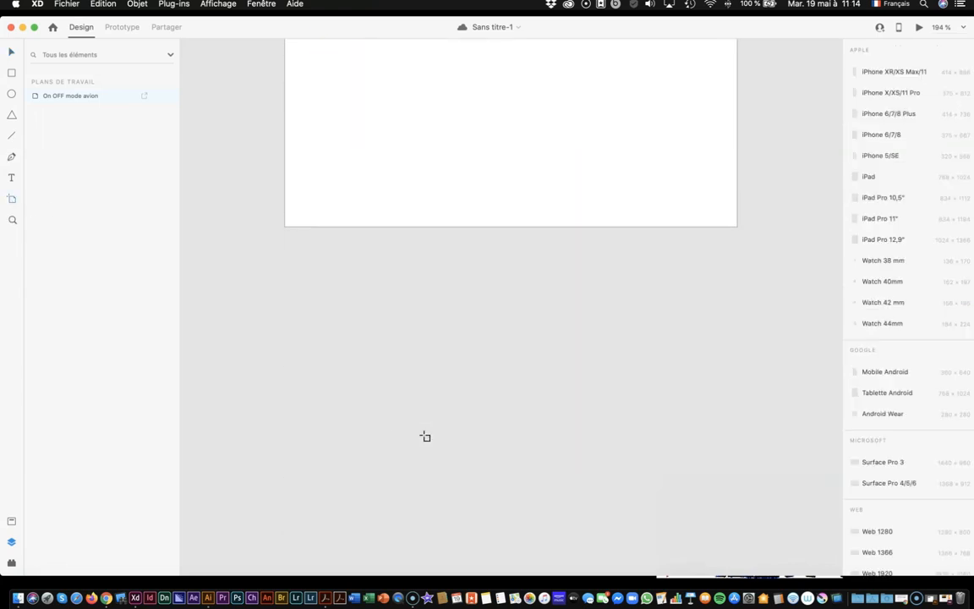
left_click_drag(285, 256, 738, 463)
scroll(426, 483, "down", 5)
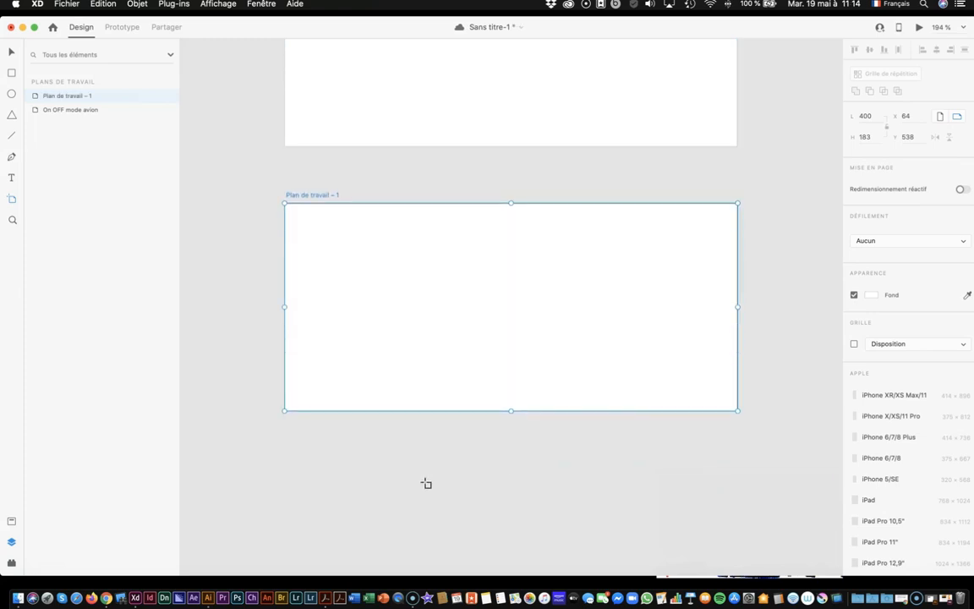
scroll(426, 483, "right", 4)
scroll(426, 482, "down", 3)
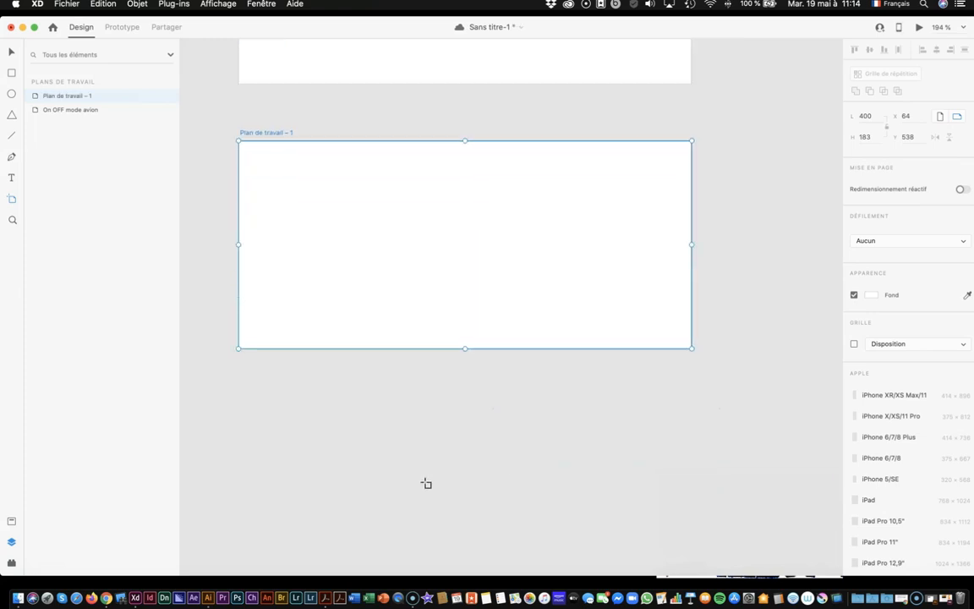
left_click(866, 136)
type("180")
key("Return")
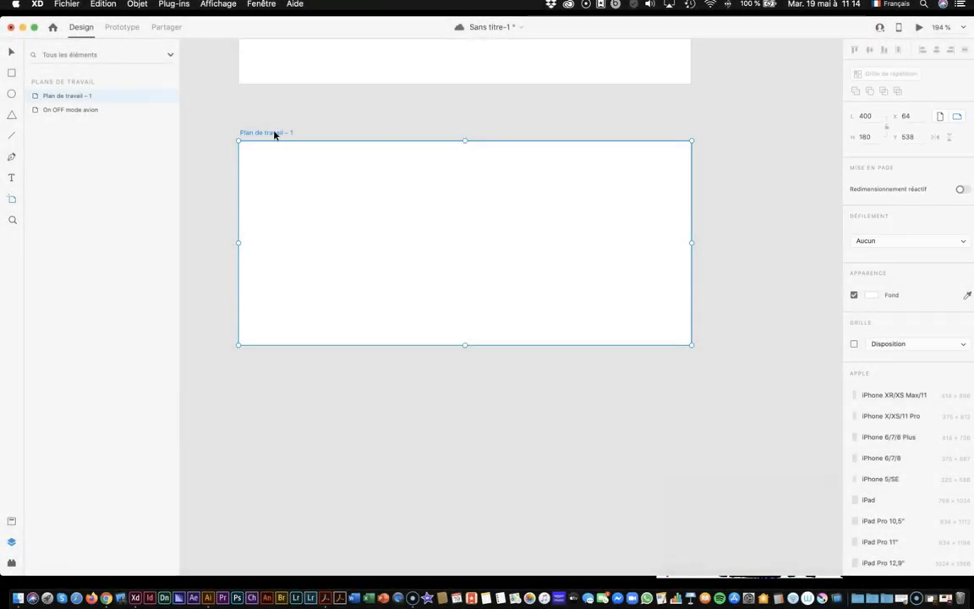
Step: Rename the new artboard as Coeur
double_click(273, 132)
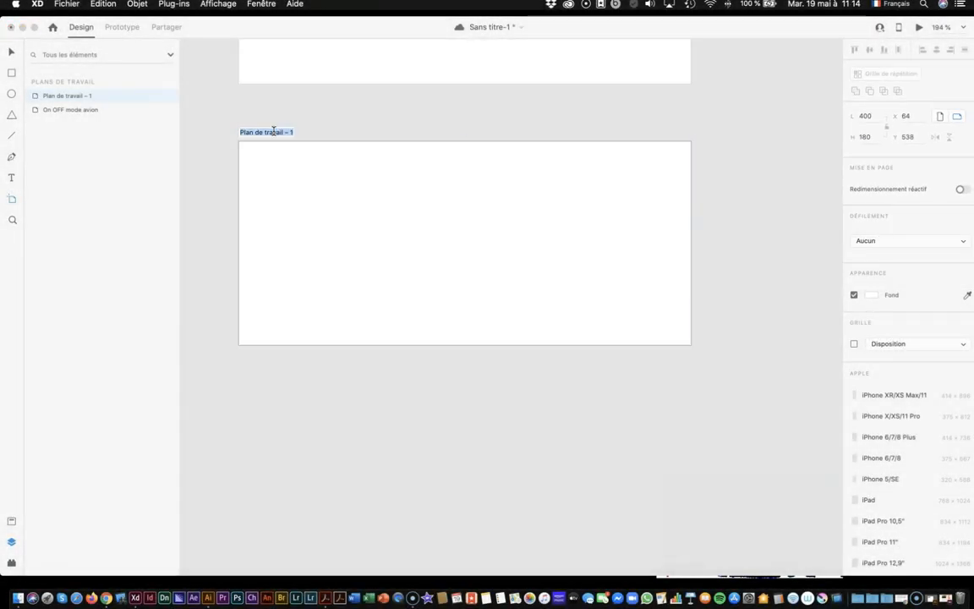
type("c")
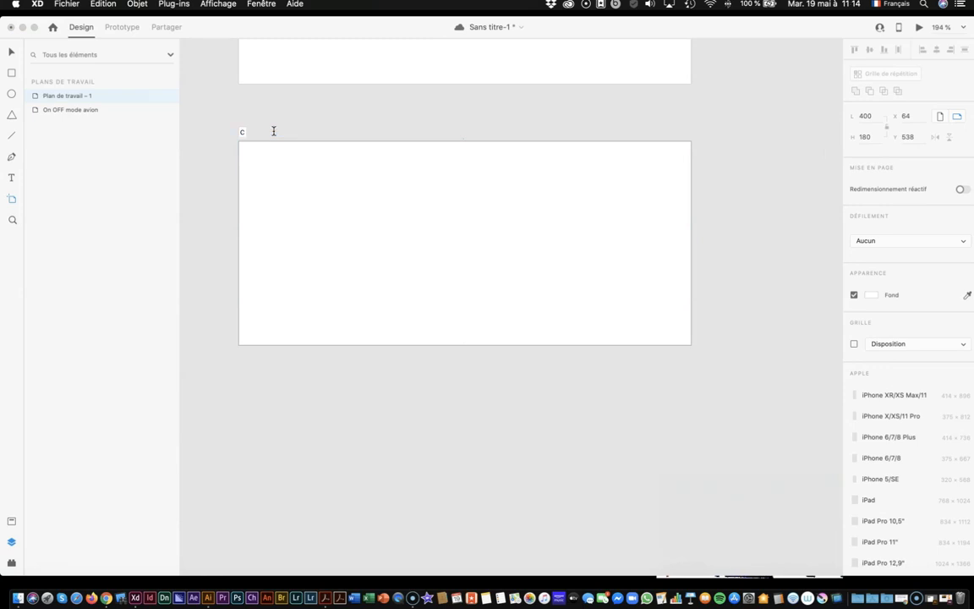
key("super+o")
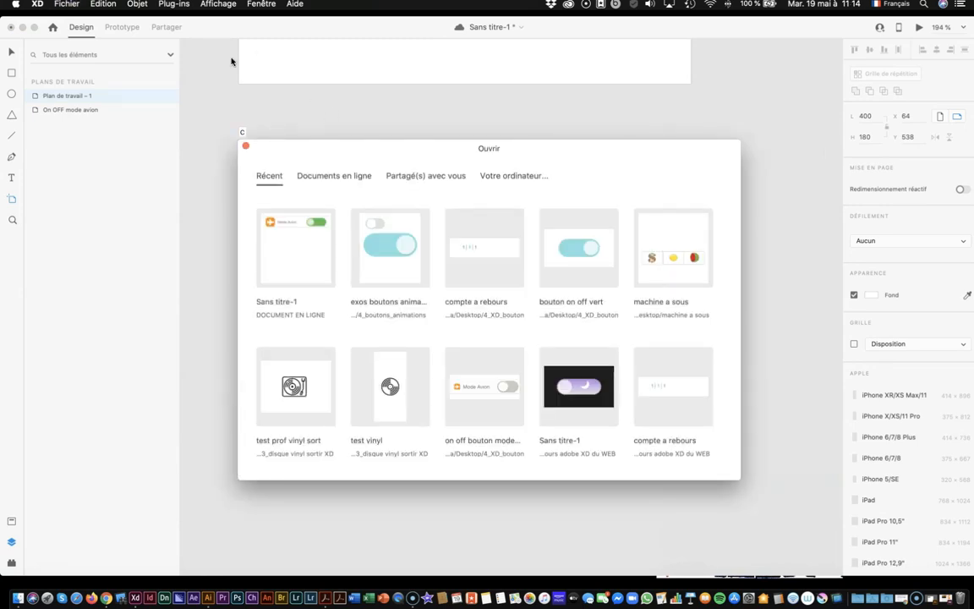
left_click(245, 146)
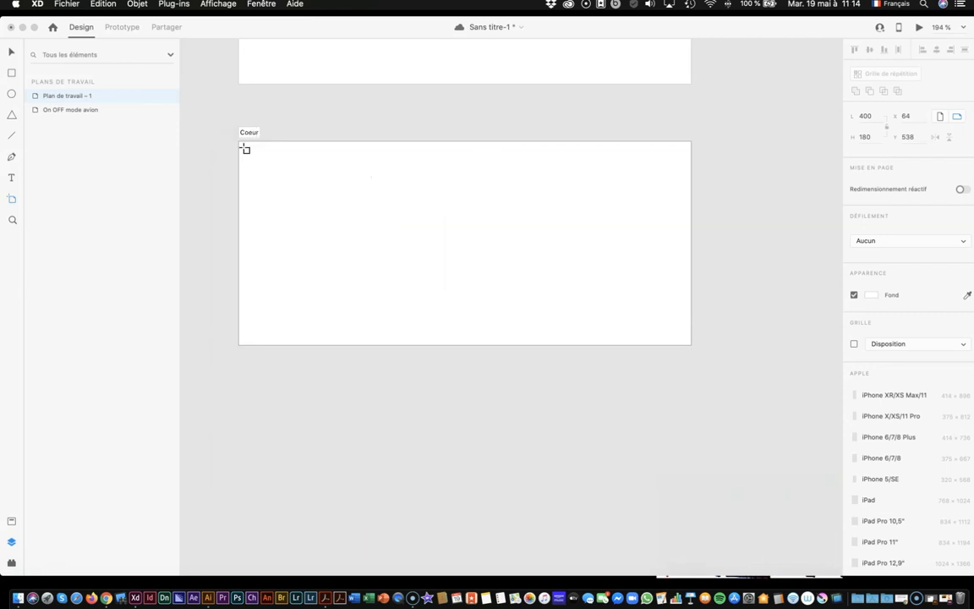
key("Return")
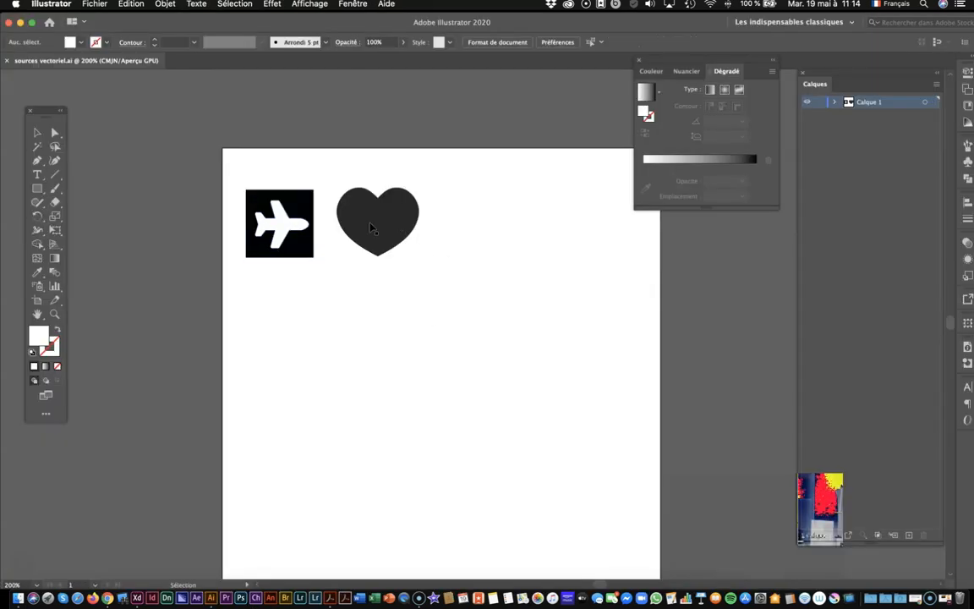
Step: Copy the heart shape from sources vectoriel.ai in Illustrator and paste it into the Coeur artboard in XD
left_click(373, 225)
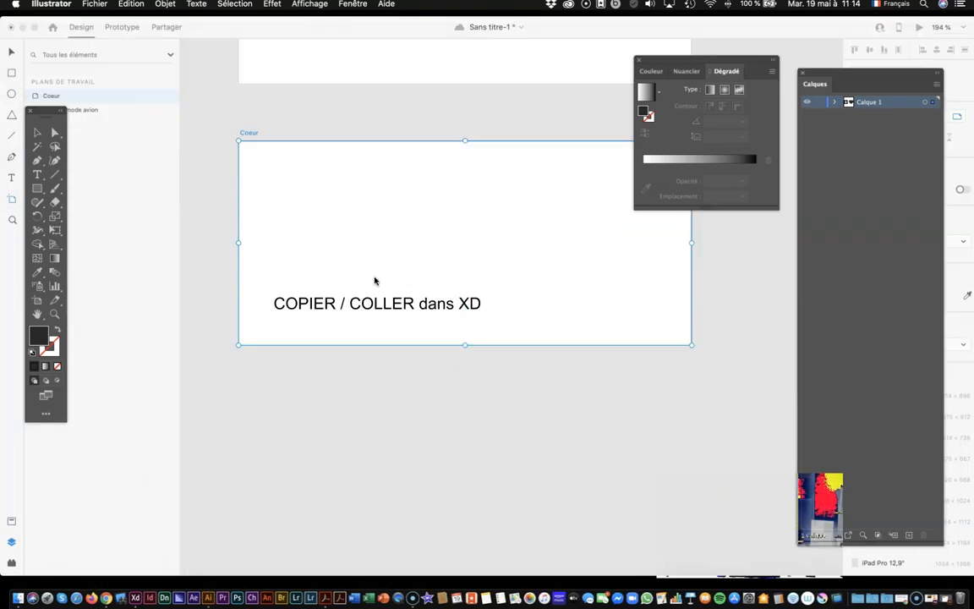
key("super+v")
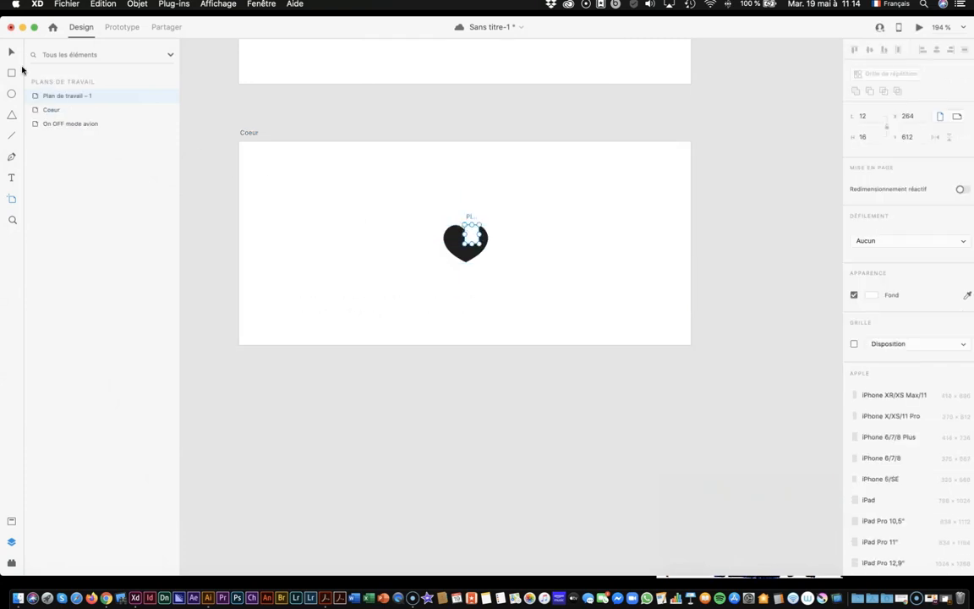
Step: Delete the tiny stray artboard drawn over the heart
left_click(11, 52)
key("Delete")
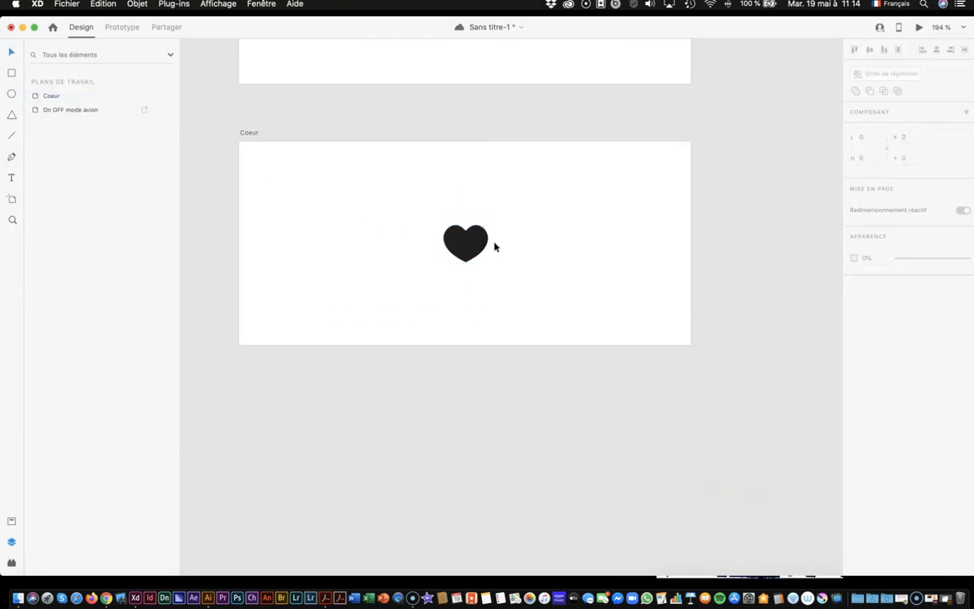
Step: Enlarge the heart in the Coeur artboard proportionally from its centre to about 128 by 107
left_click(470, 244)
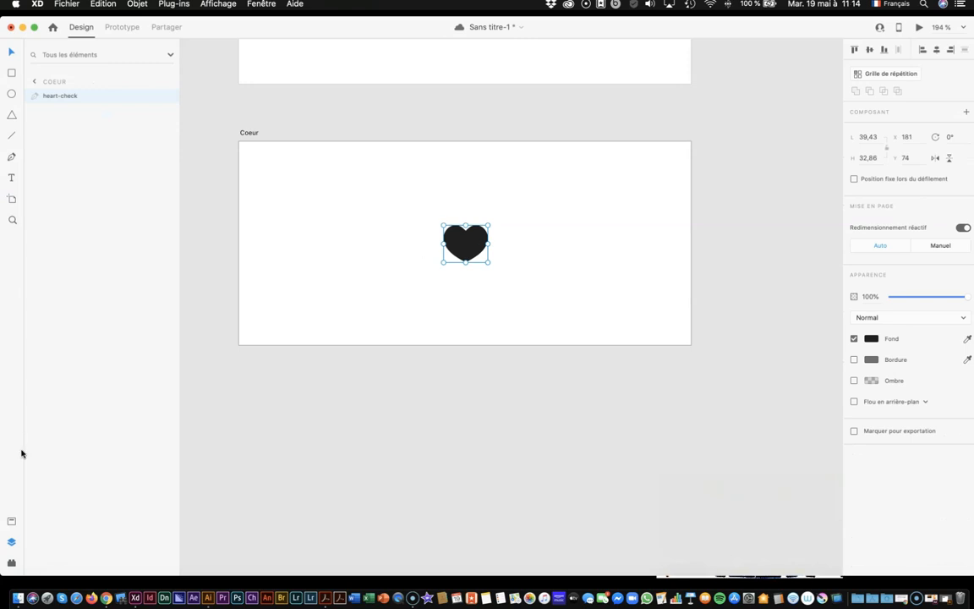
left_click(10, 563)
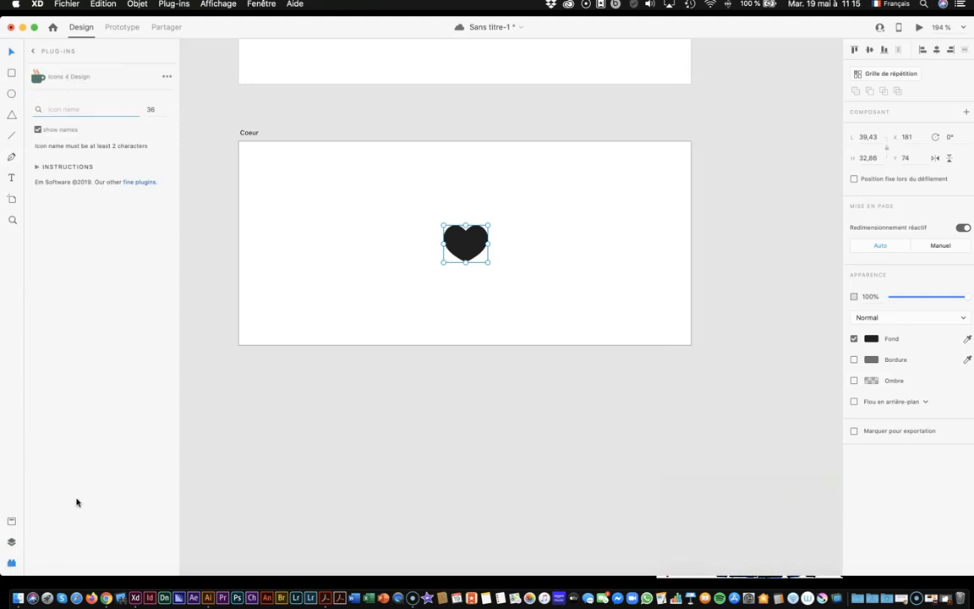
left_click(11, 521)
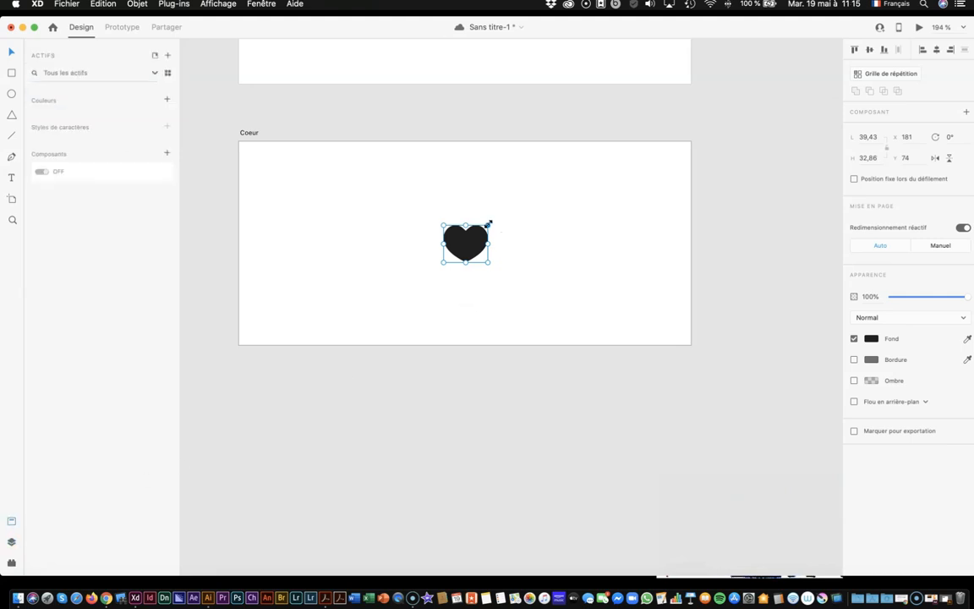
left_click_drag(494, 219, 556, 181)
left_click(596, 258)
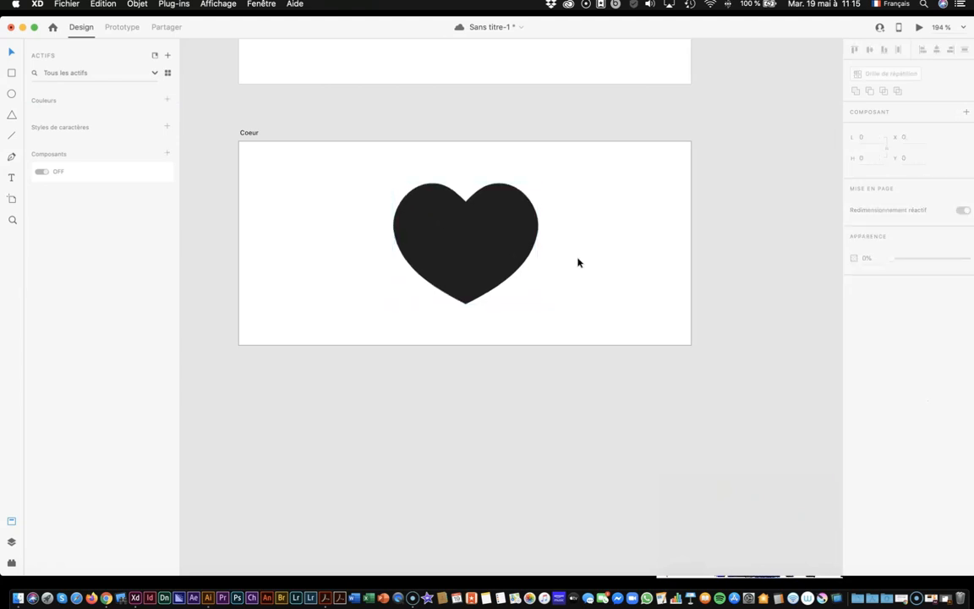
left_click(489, 267)
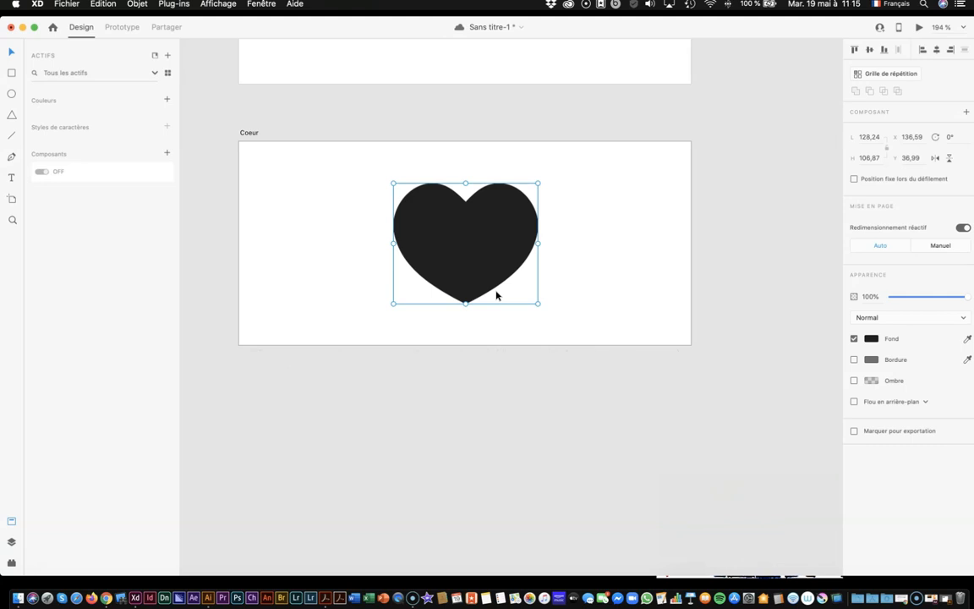
Step: Duplicate the whole Coeur artboard with its heart
scroll(496, 295, "right", 3)
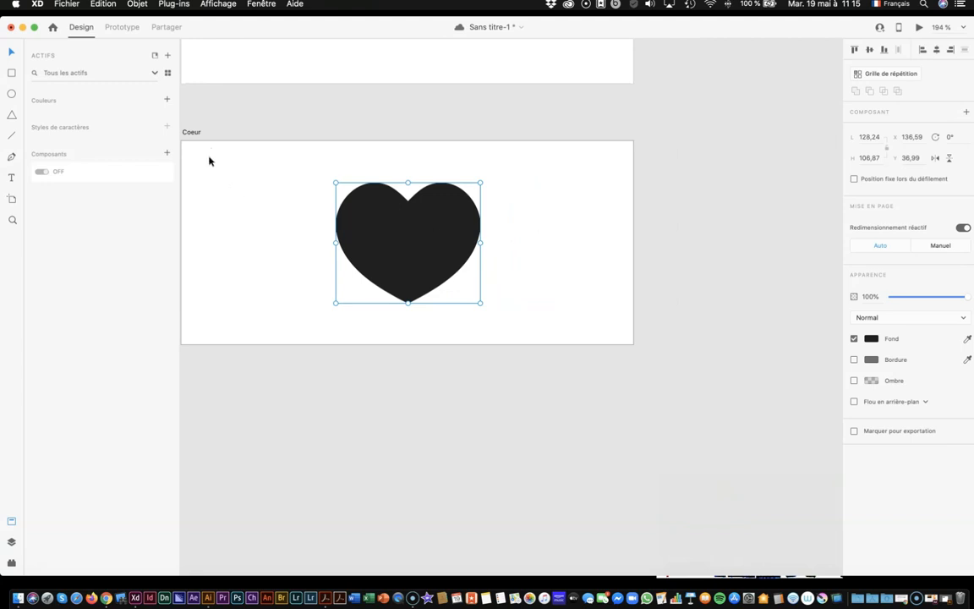
left_click(193, 134)
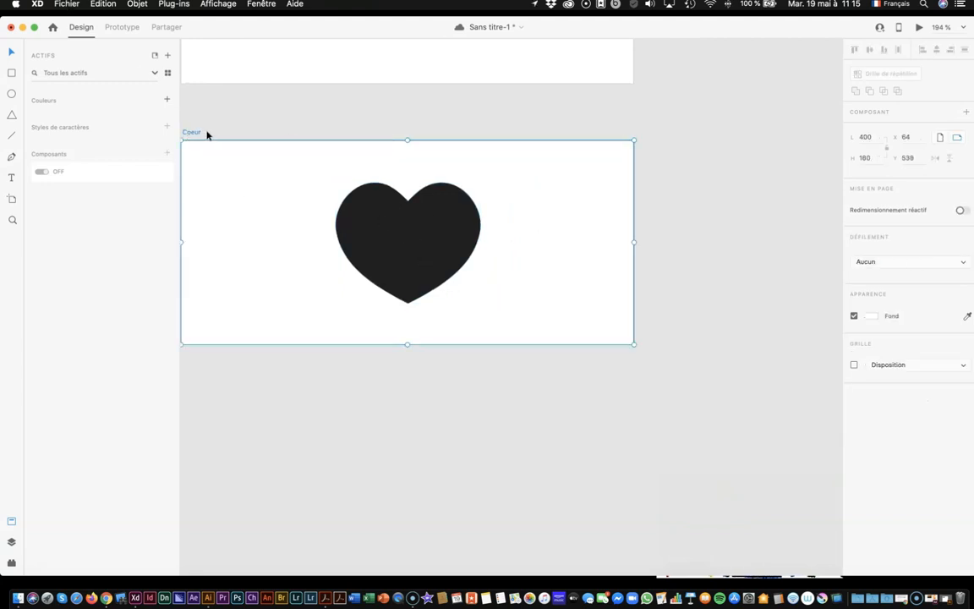
key("super+d")
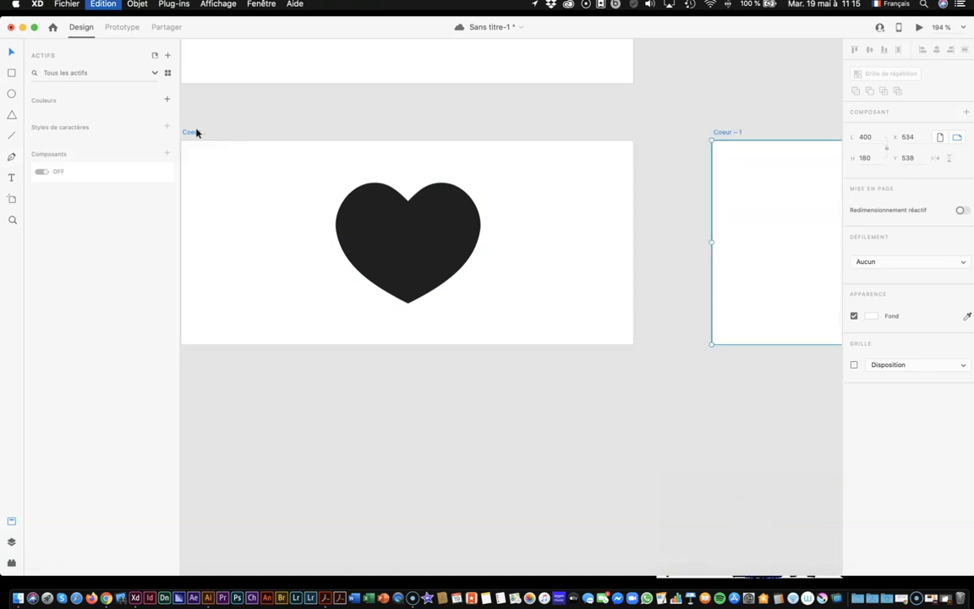
Step: Shrink the heart in the Coeur – 1 artboard proportionally from its centre to about 45 by 37
left_click(550, 310)
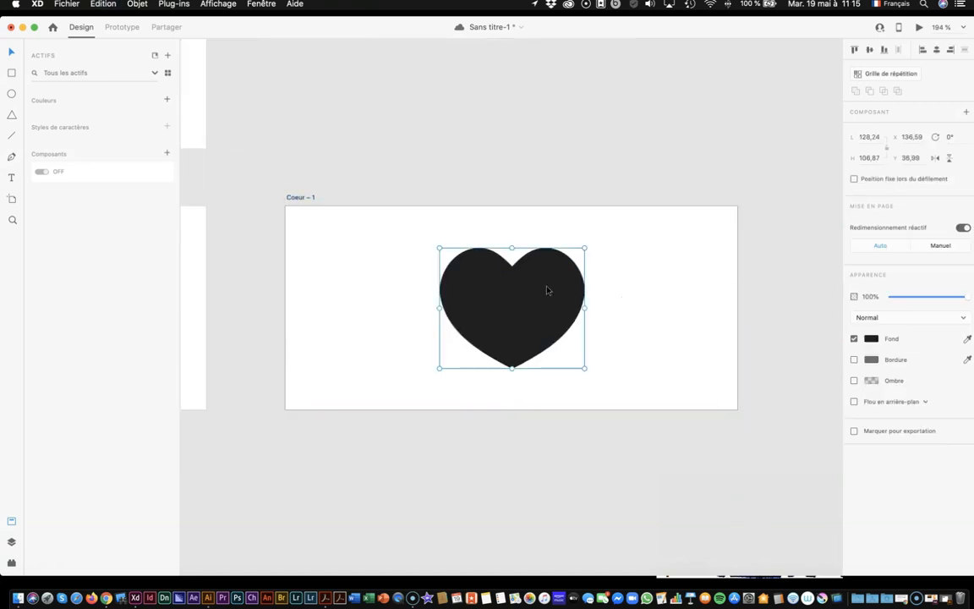
key("super+1")
key("Escape")
left_click(525, 291)
left_click_drag(550, 276, 525, 288)
Step: Duplicate the original Coeur artboard with the large heart again to get a third heart artboard
left_click(257, 288)
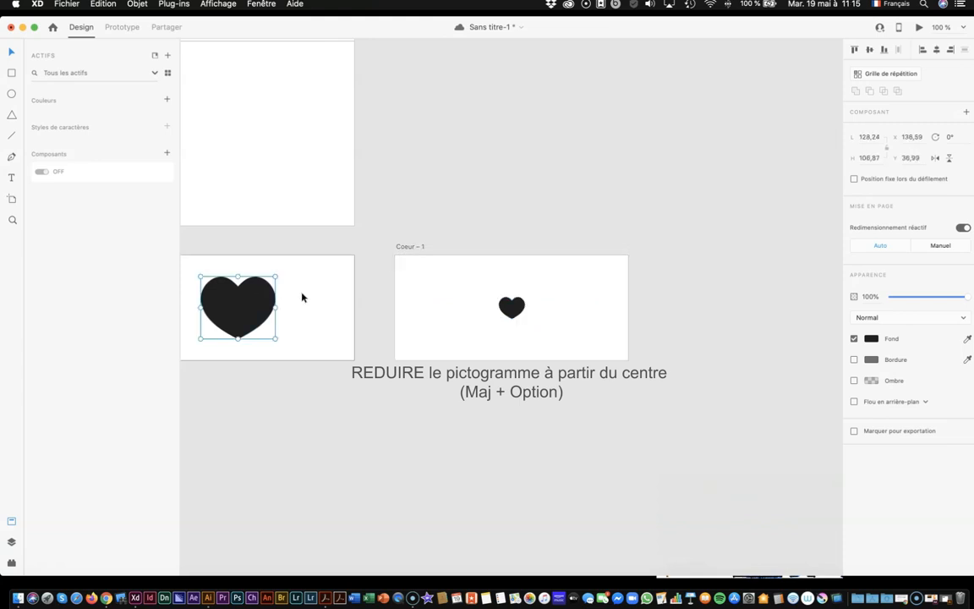
scroll(302, 297, "left", 8)
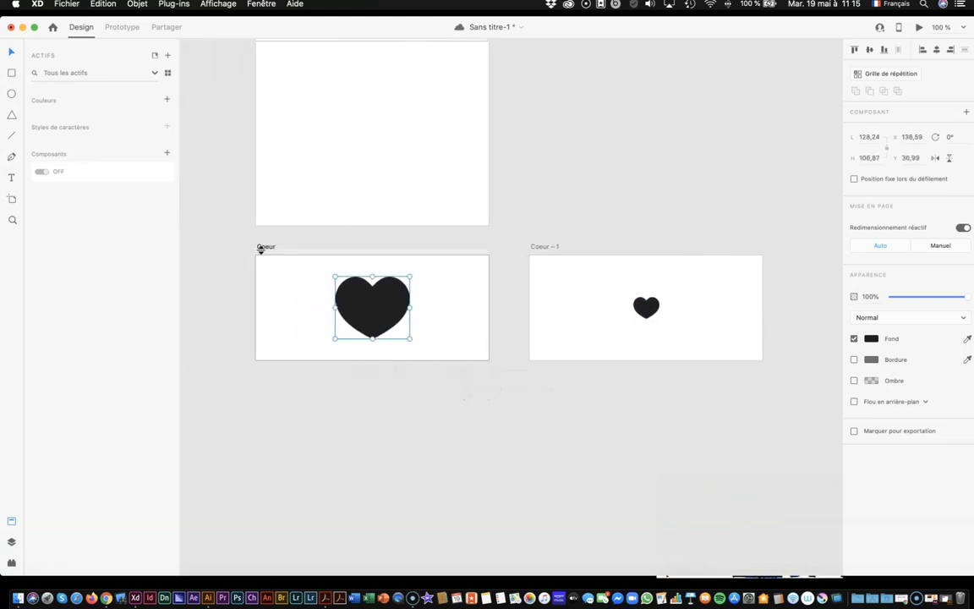
left_click(263, 246)
key("super+d")
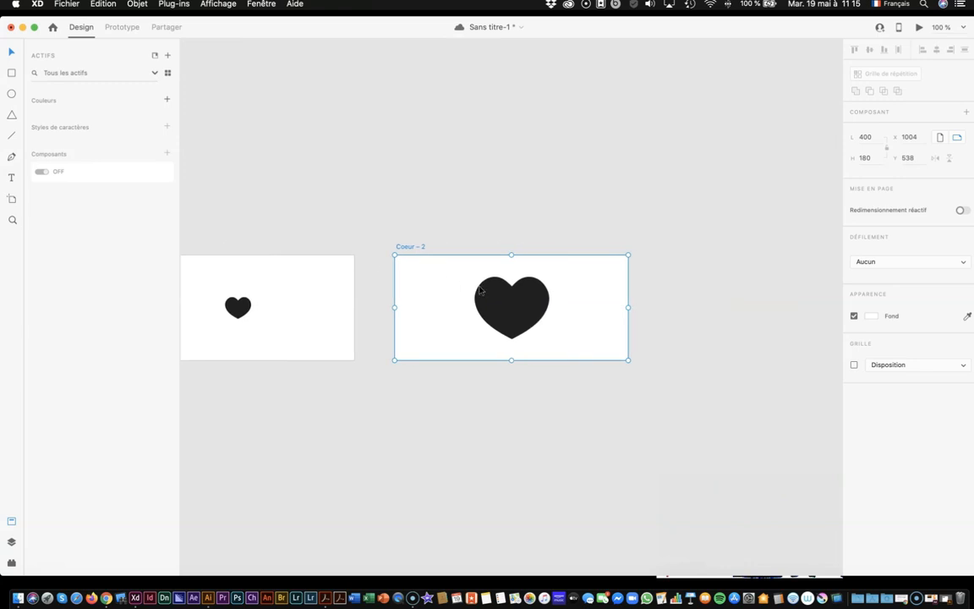
scroll(237, 314, "left", 4)
scroll(236, 313, "left", 5)
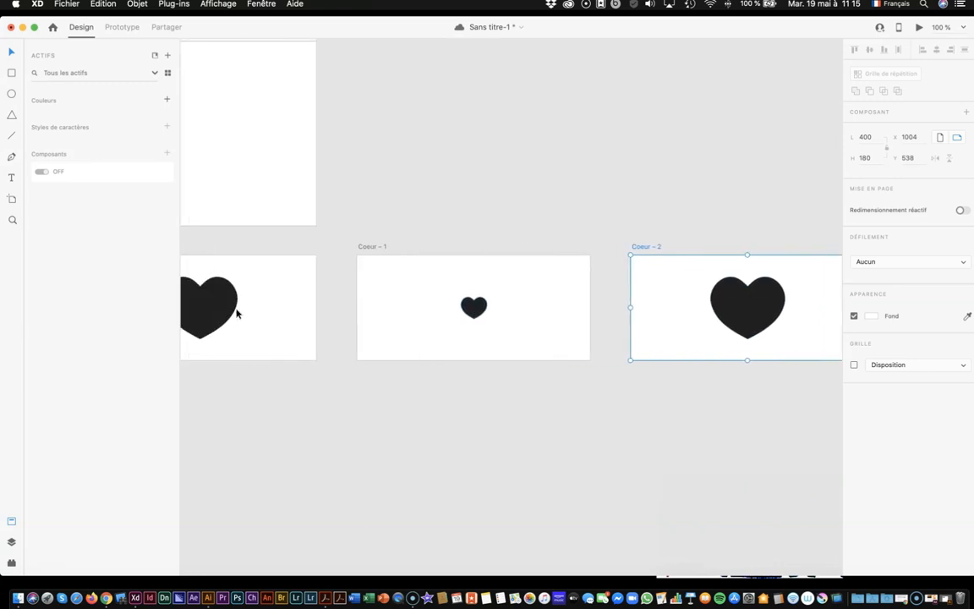
Step: Fill the heart in the Coeur – 2 artboard with red RGB 255, 0, 0 and save that colour as a swatch
left_click(759, 314)
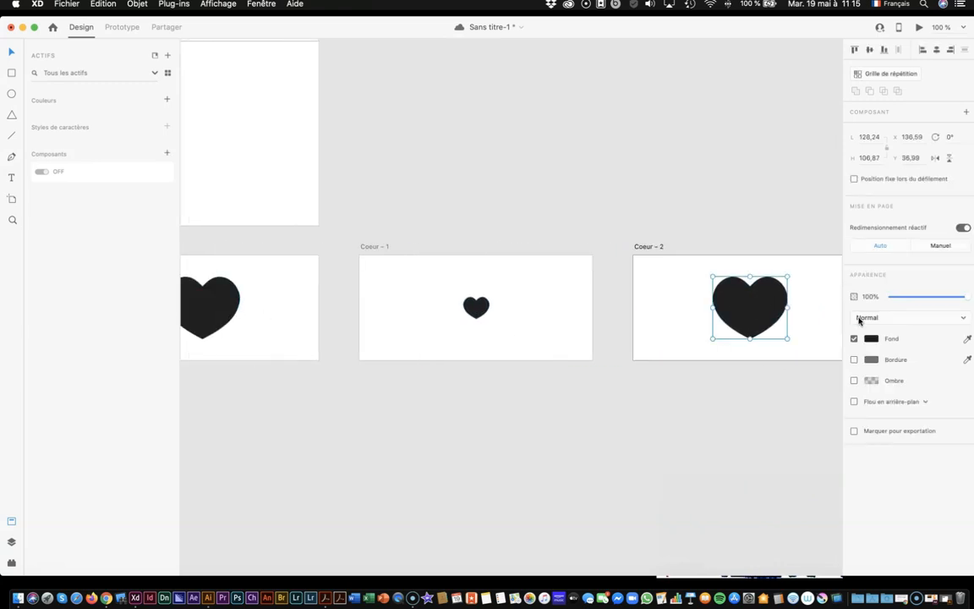
left_click(871, 338)
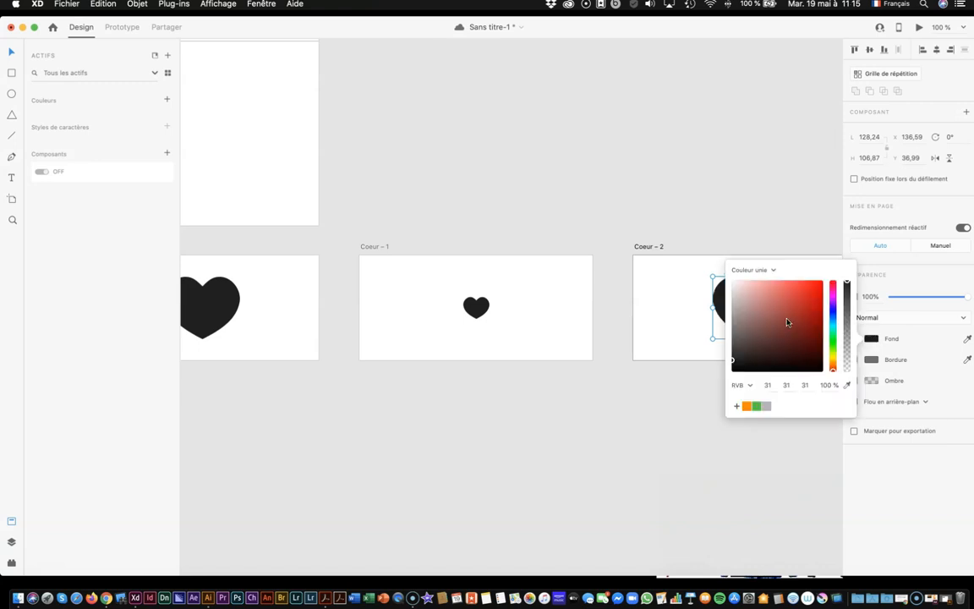
left_click(819, 284)
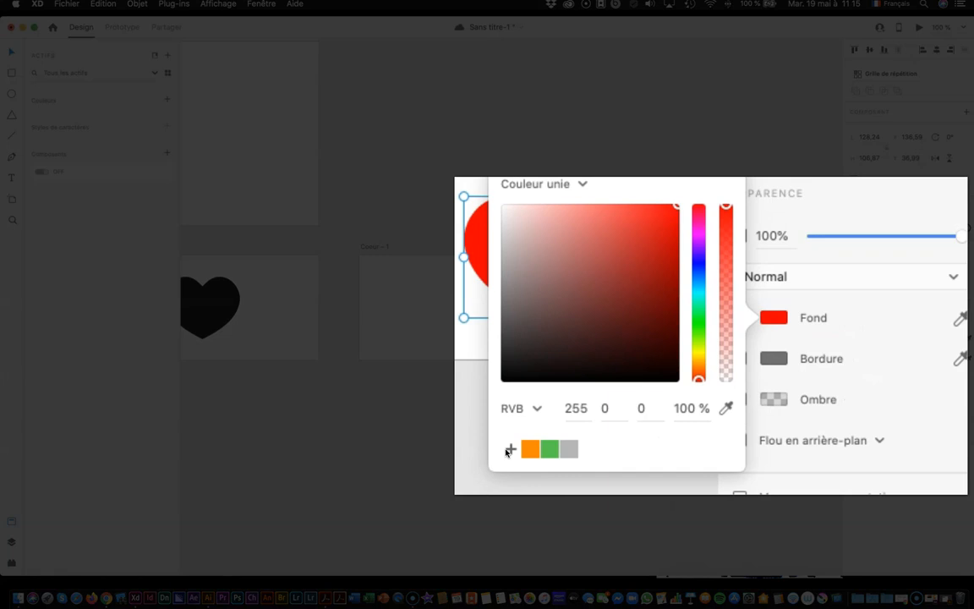
left_click(736, 406)
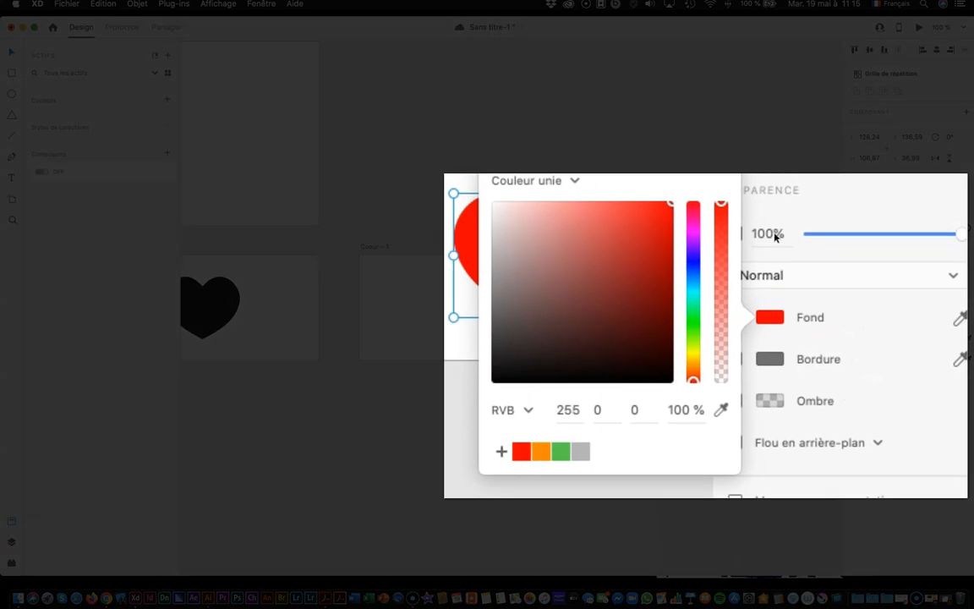
left_click(642, 376)
scroll(642, 380, "left", 1)
key("super+minus")
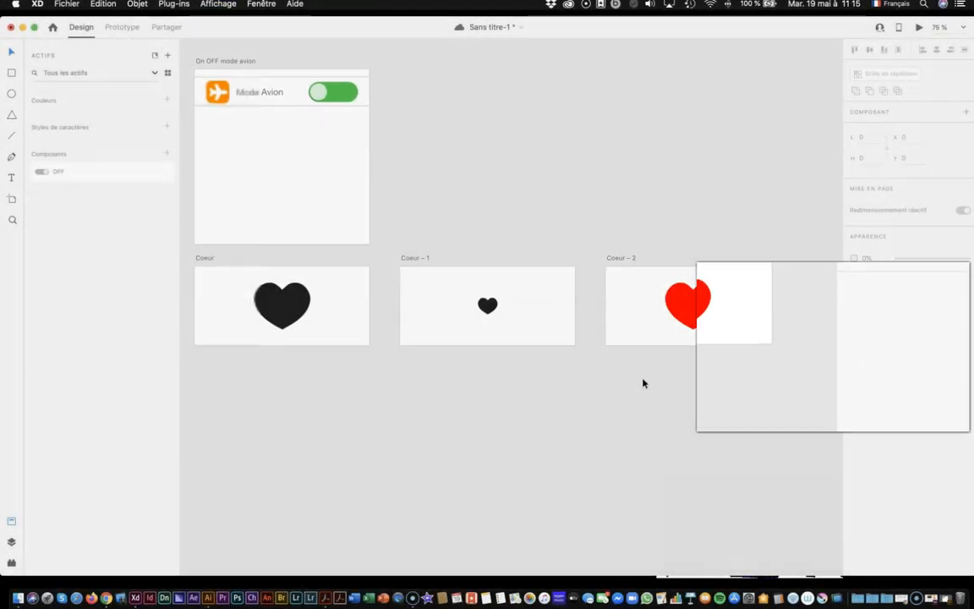
Step: Compare the hearts of the Coeur, Coeur – 1 and Coeur – 2 artboards by selecting them in turn
left_click(285, 299)
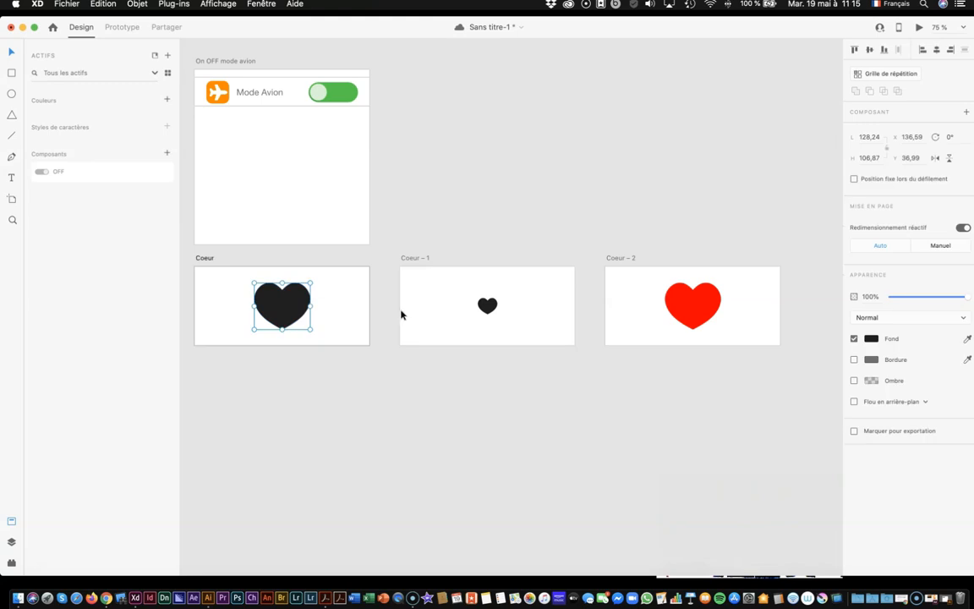
left_click(714, 320)
left_click(263, 292)
left_click(700, 318)
left_click(487, 306)
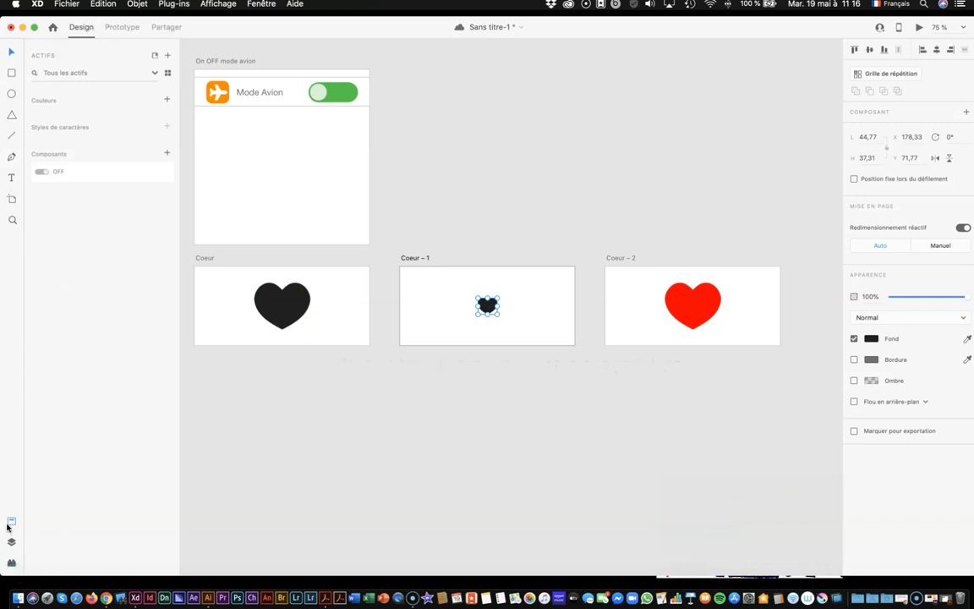
left_click(21, 560)
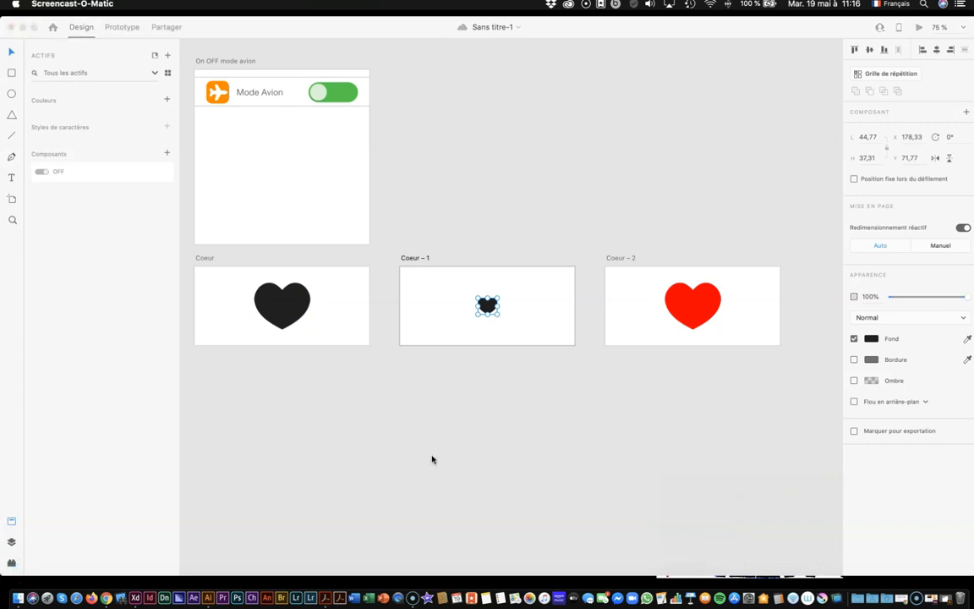
left_click(430, 456)
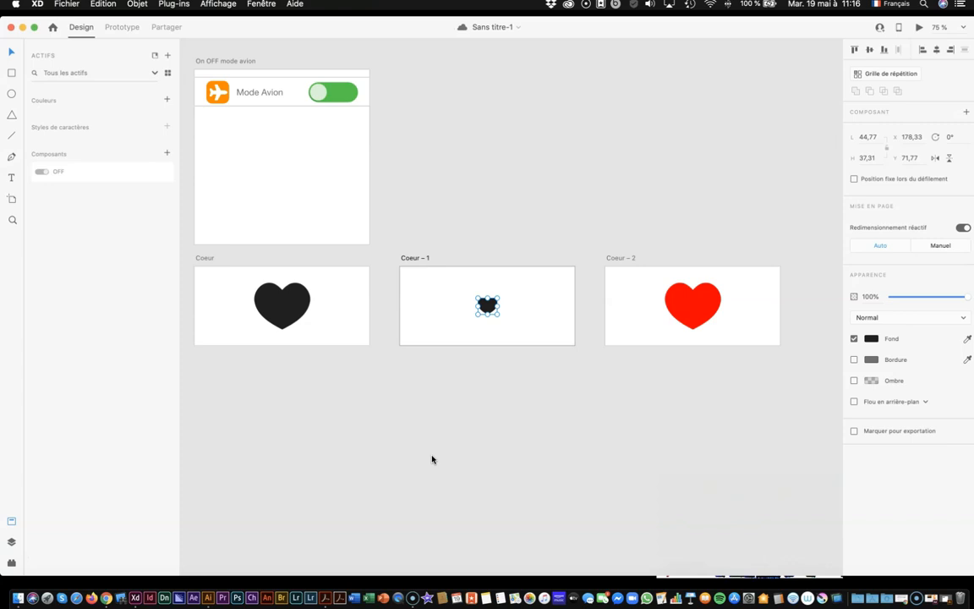
Step: Switch to Prototype mode and check the heart's layer name in each of the three Coeur artboards
left_click(122, 28)
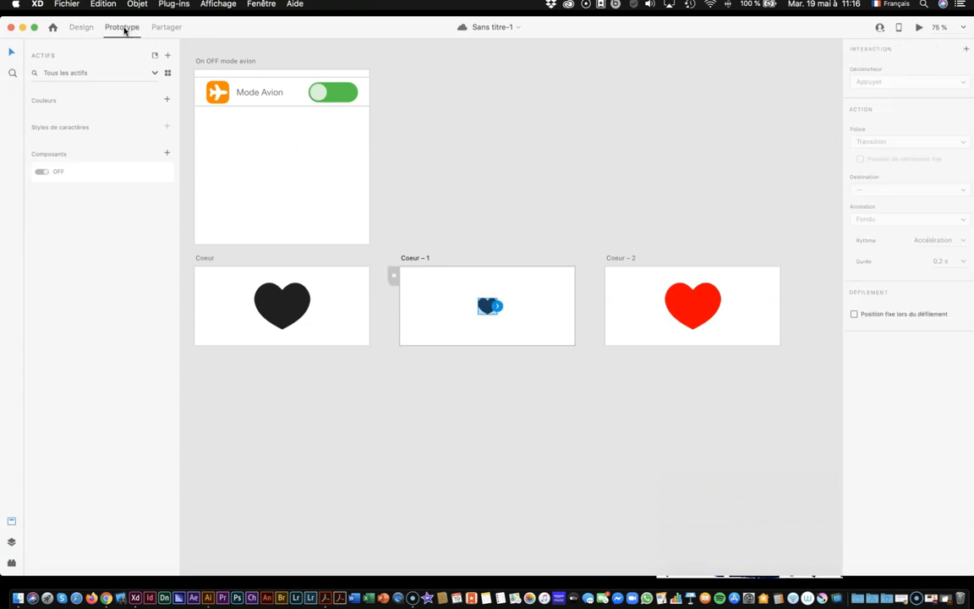
left_click(342, 296)
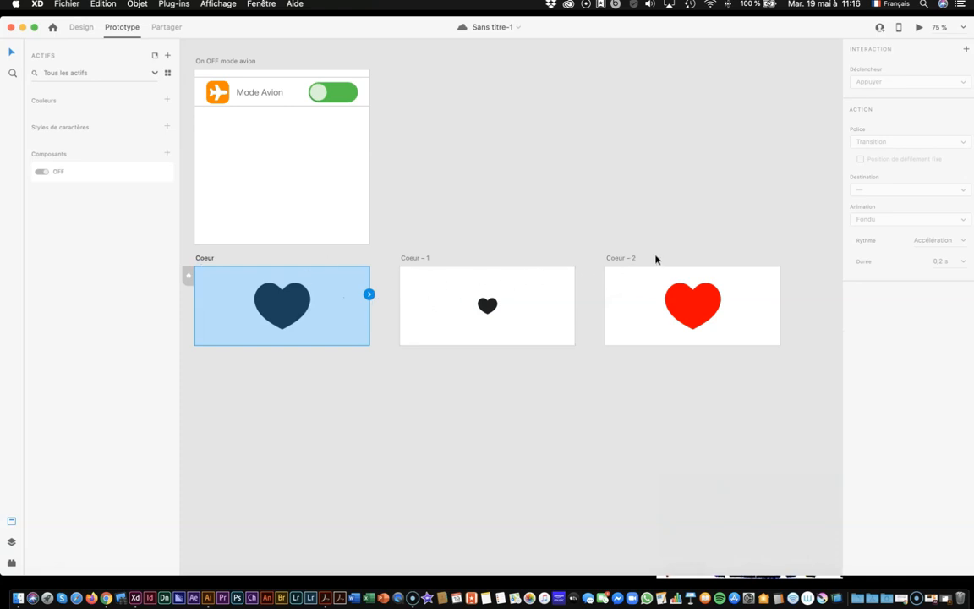
left_click(11, 541)
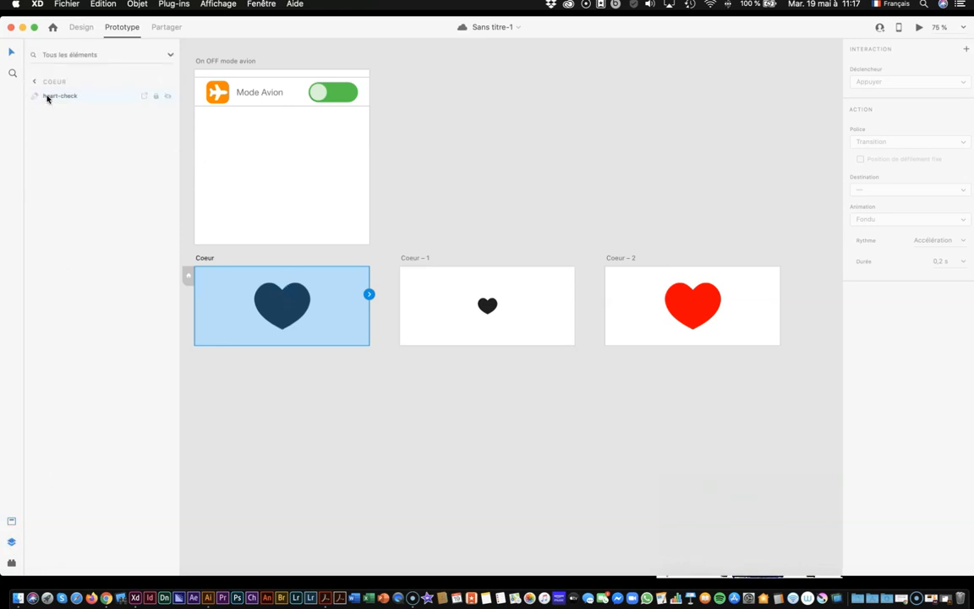
left_click(484, 291)
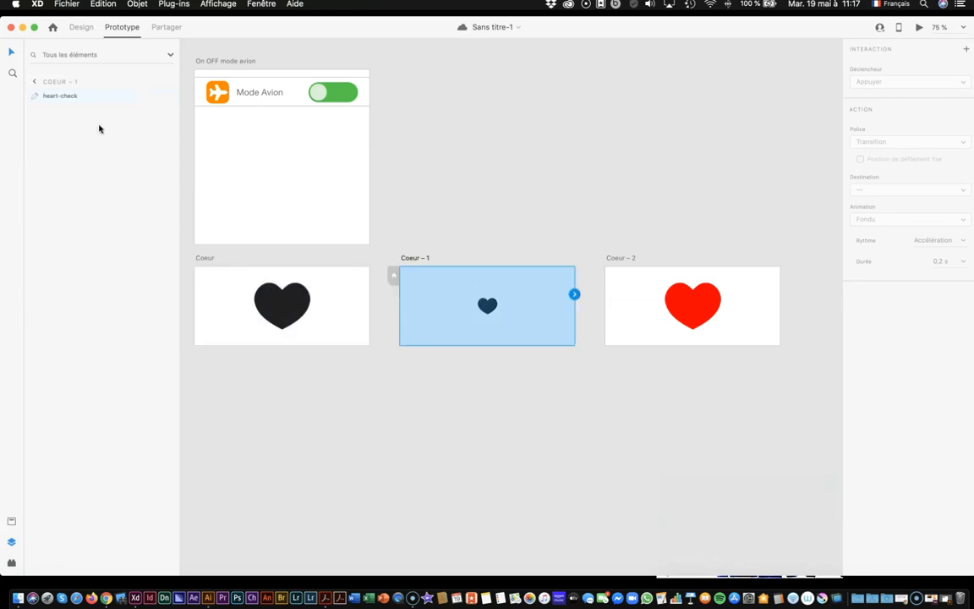
left_click(674, 291)
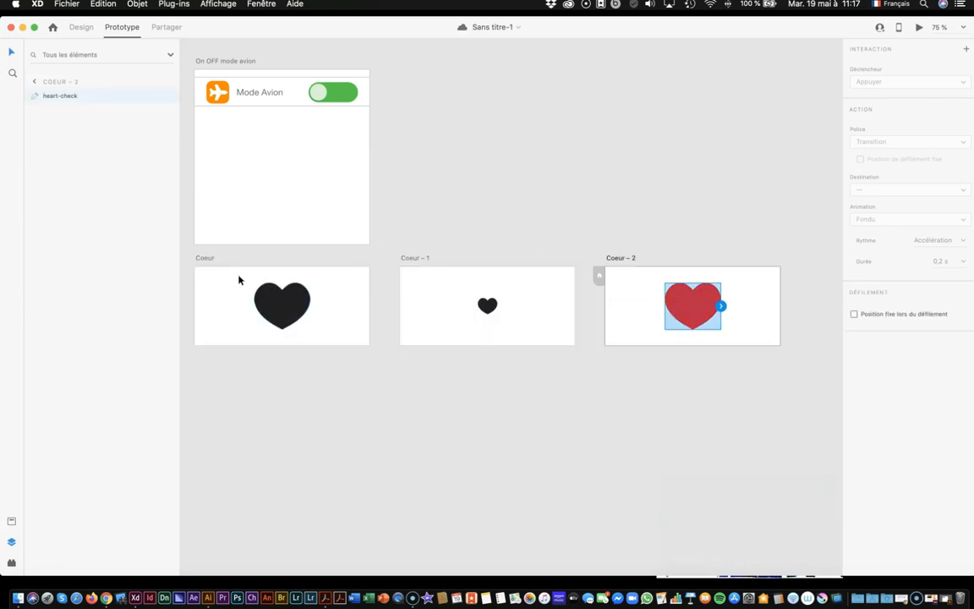
Step: Link the entire Coeur artboard to the Coeur – 1 artboard with Appuyer as the trigger
left_click(204, 260)
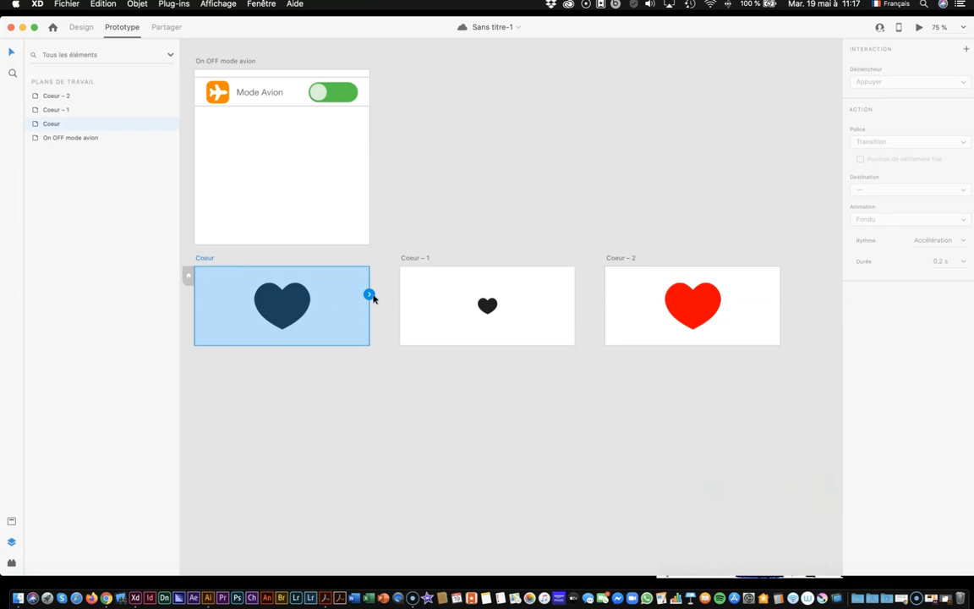
left_click_drag(369, 294, 422, 282)
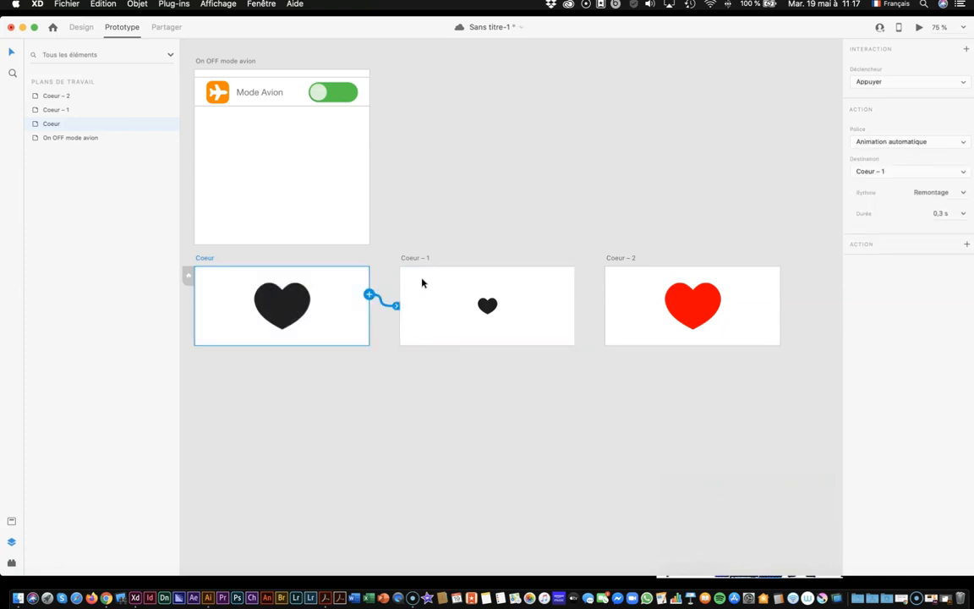
left_click(874, 82)
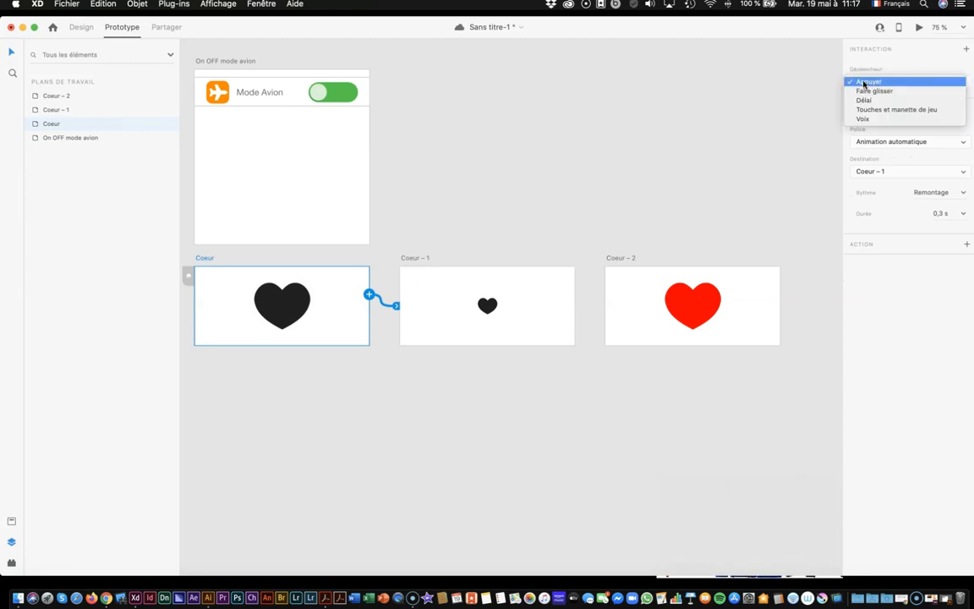
left_click(863, 82)
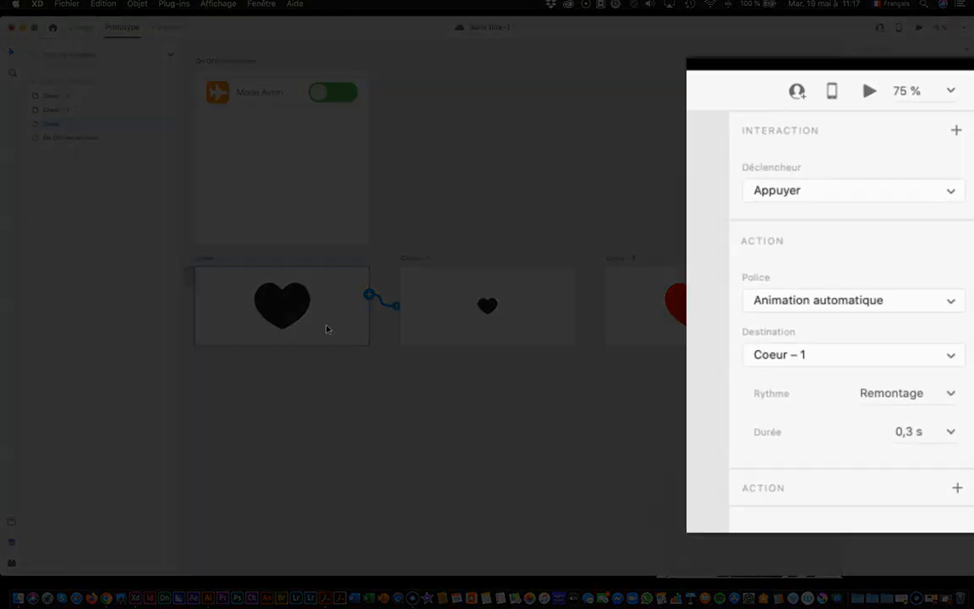
Step: Use Animation automatique with destination Coeur – 1 for the Coeur link and set its duration to 0,2 s
left_click(890, 305)
left_click(888, 304)
left_click(804, 356)
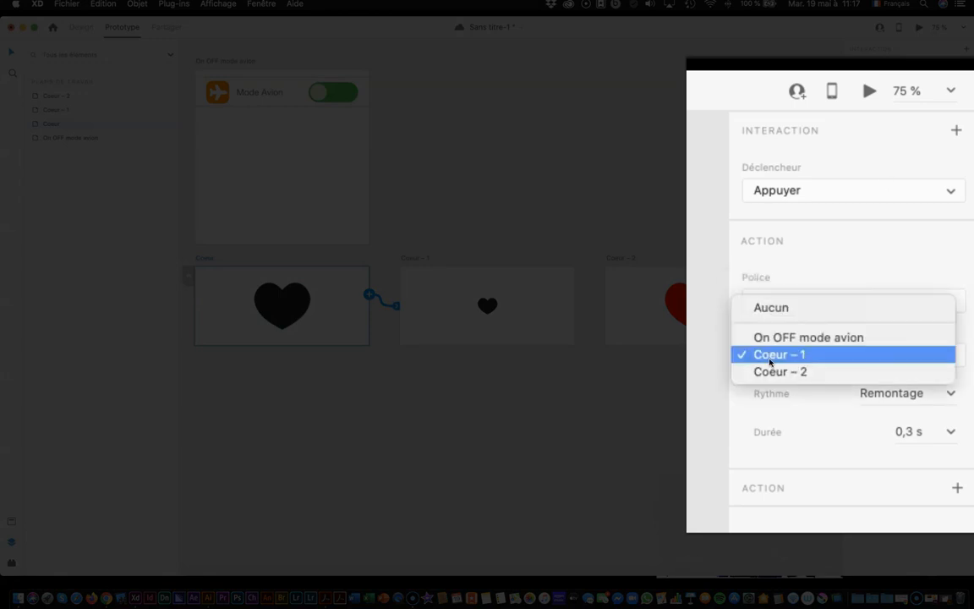
left_click(788, 356)
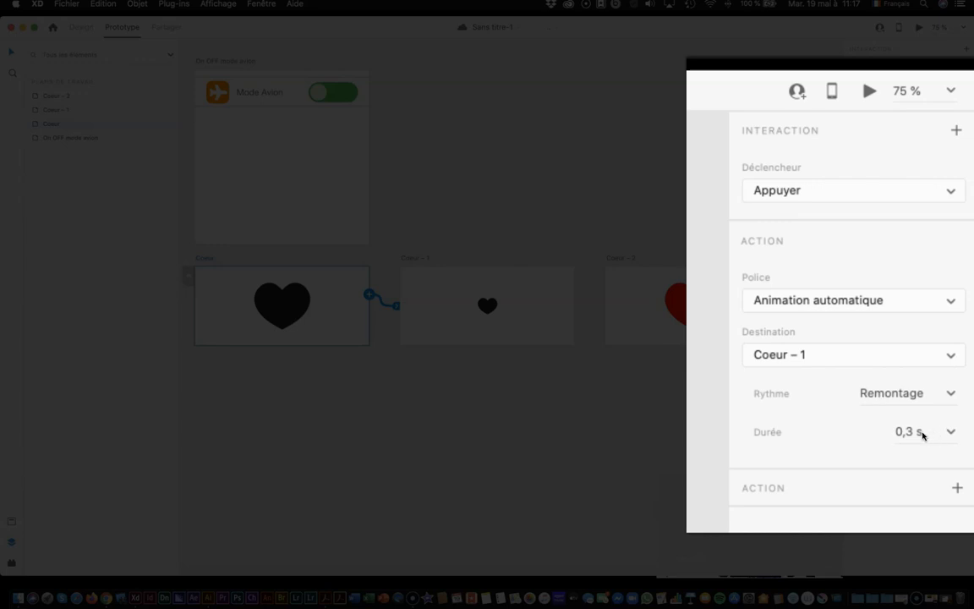
left_click(909, 432)
type("0,2")
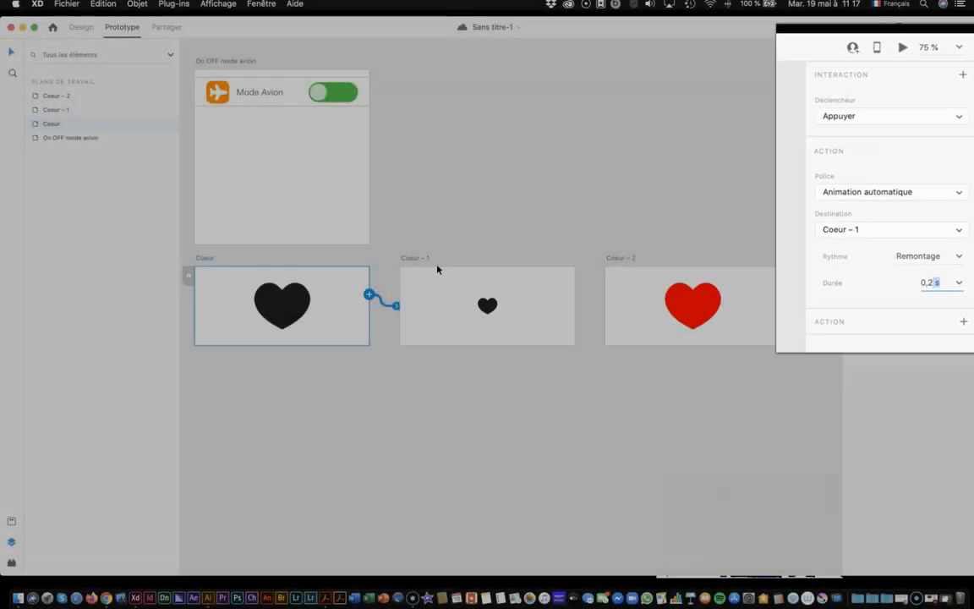
Step: Link the Coeur – 1 artboard to Coeur – 2 with Délai as the trigger and a delay of 0 s
left_click(417, 262)
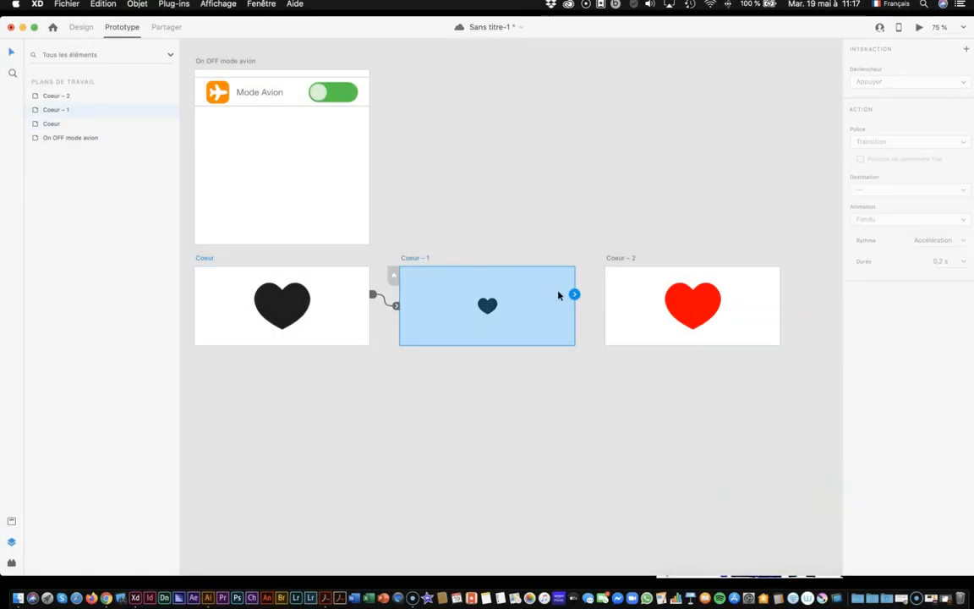
left_click_drag(573, 294, 628, 285)
left_click(884, 82)
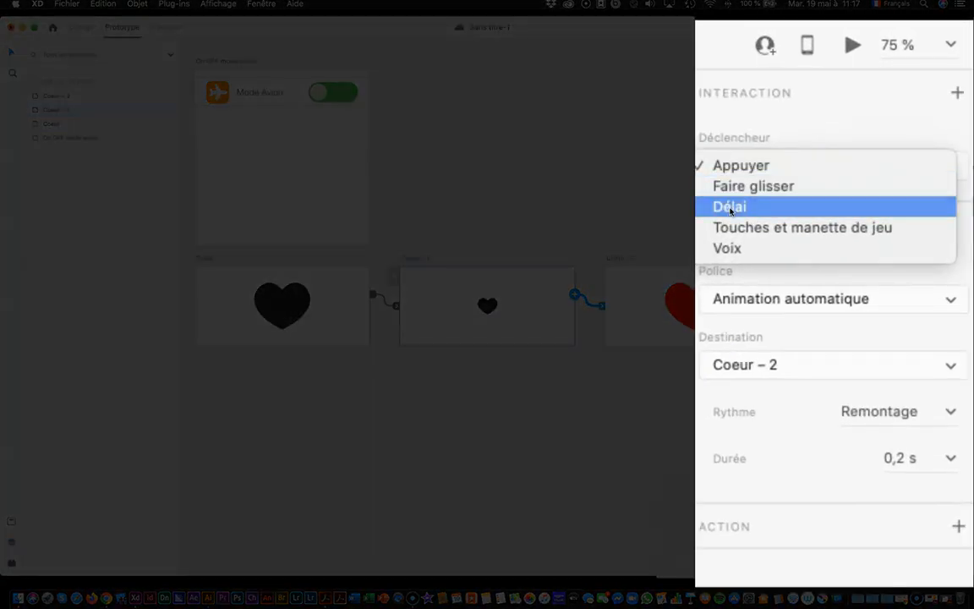
left_click(781, 164)
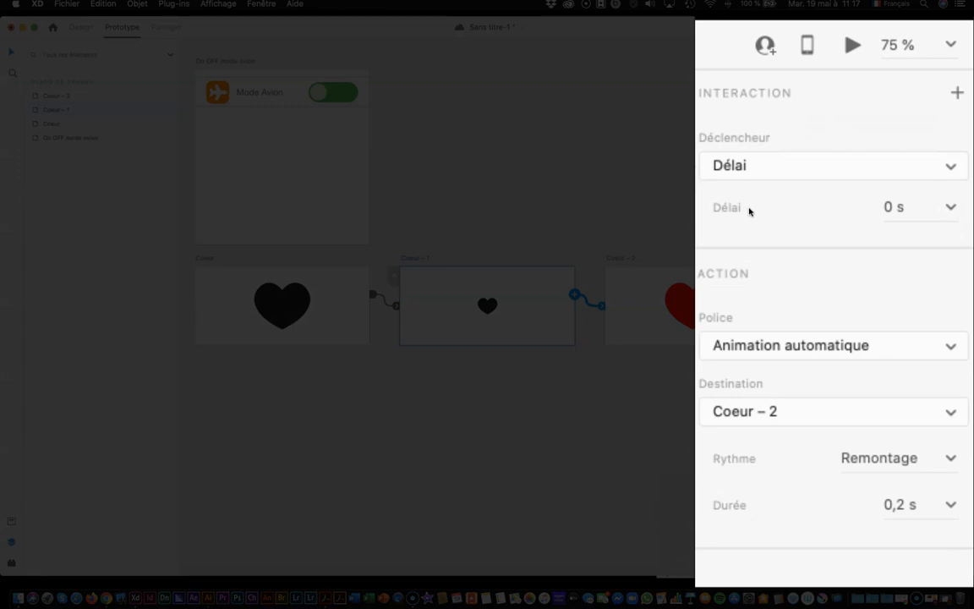
left_click(897, 207)
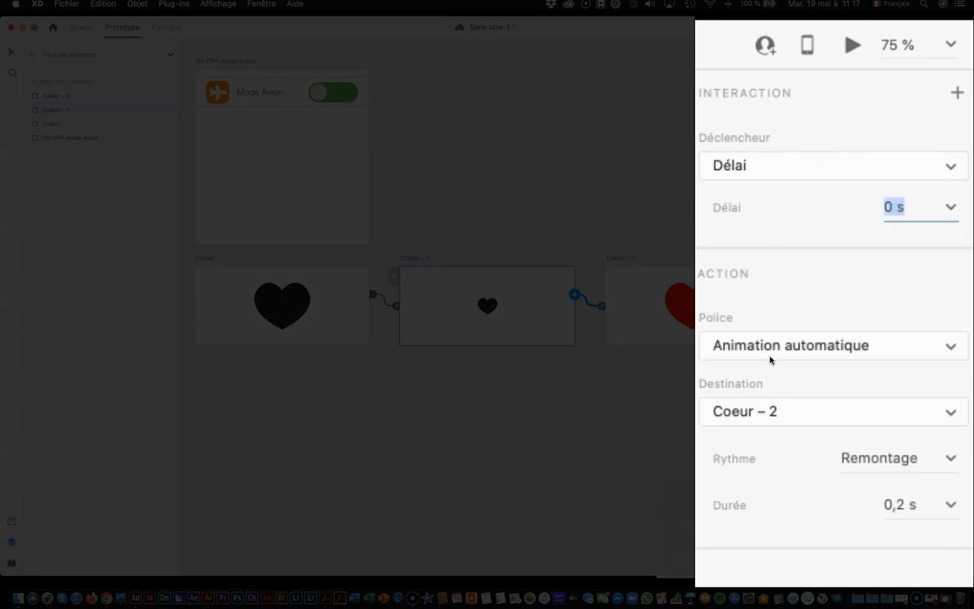
left_click(905, 223)
Step: Set the easing of the animation from Coeur – 1 to Coeur – 2 to Accél. / décél
left_click(892, 458)
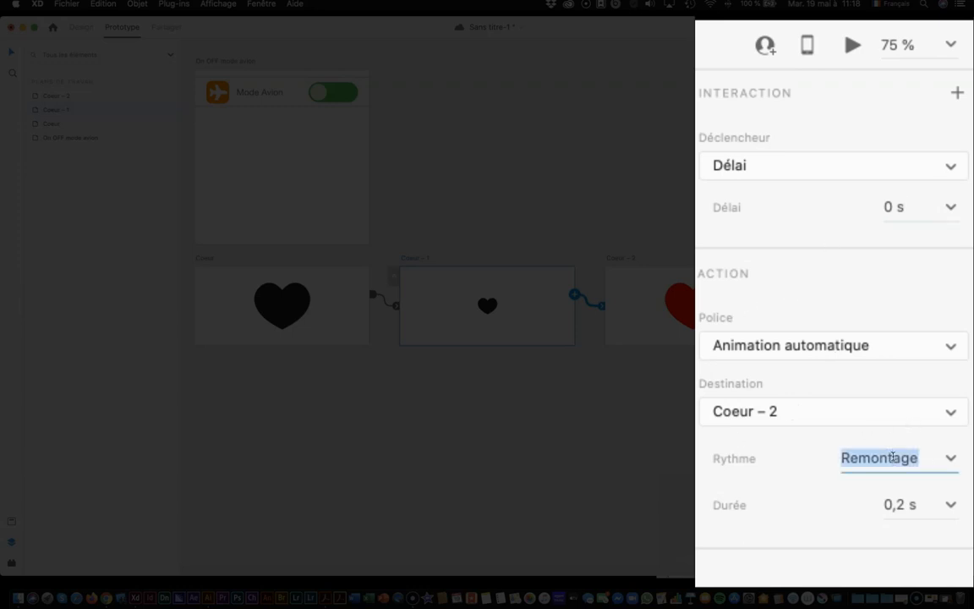
left_click(952, 459)
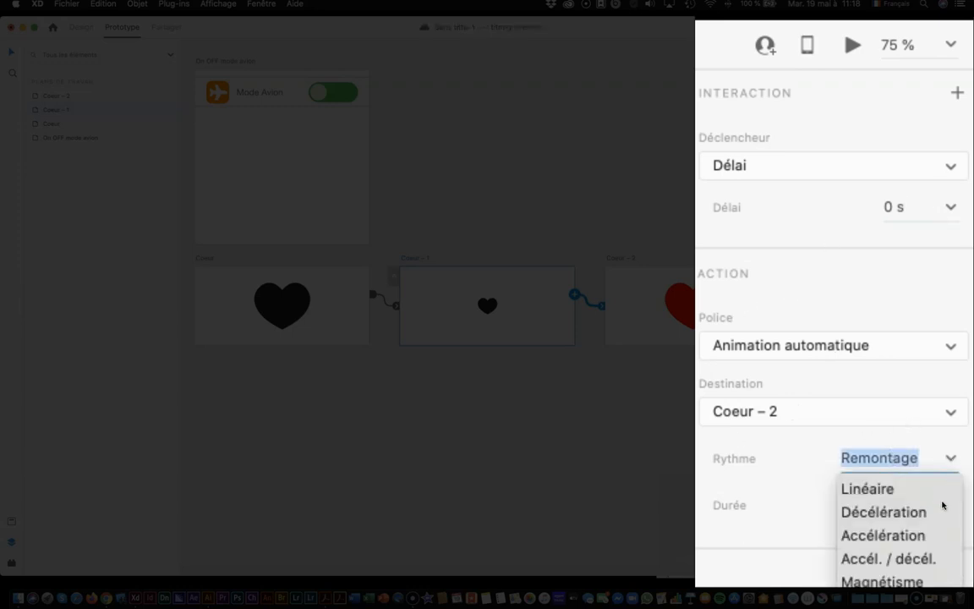
left_click(915, 560)
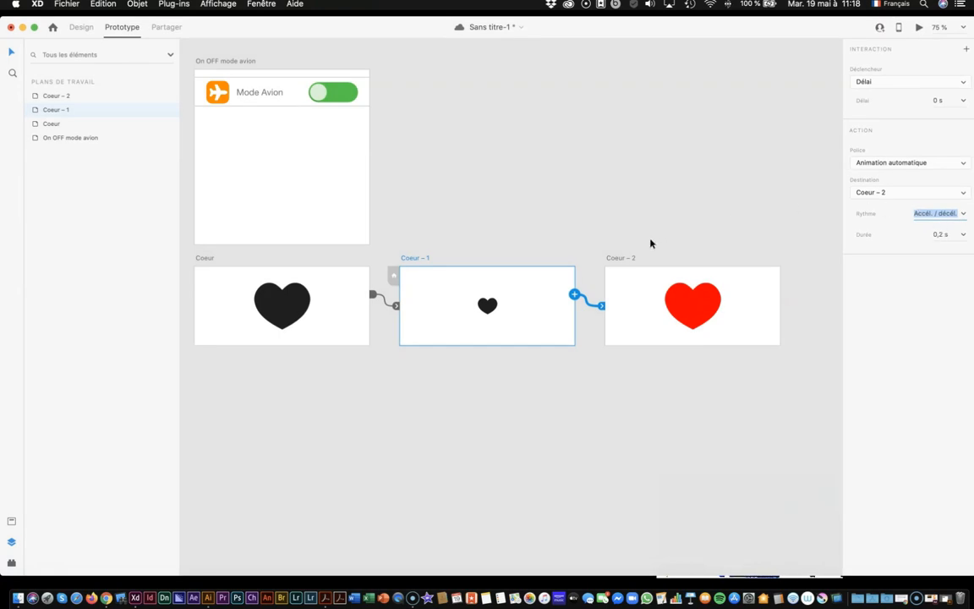
Step: Duplicate the Coeur – 2 artboard and place the copy directly beneath the original
left_click(621, 259)
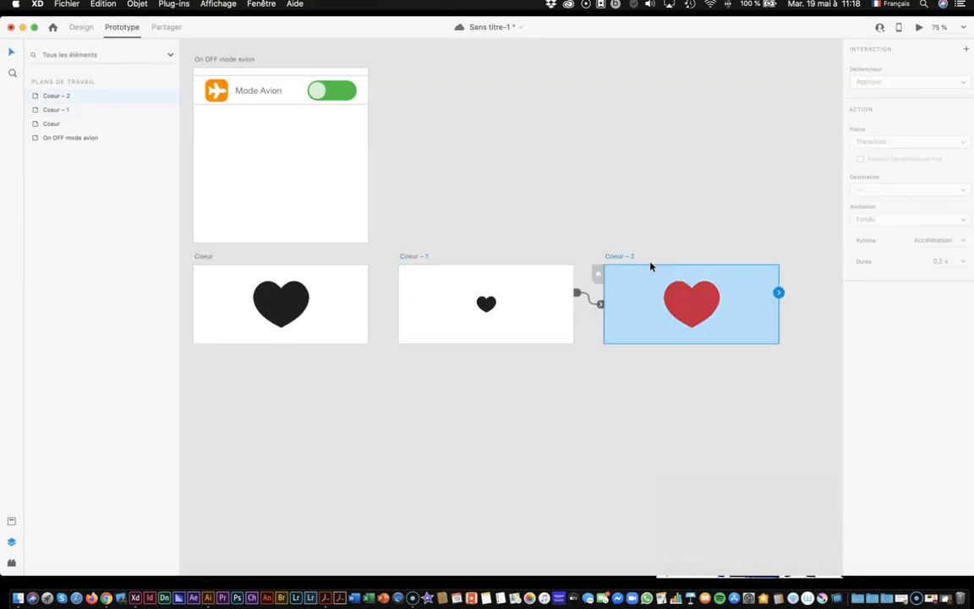
scroll(651, 267, "down", 3)
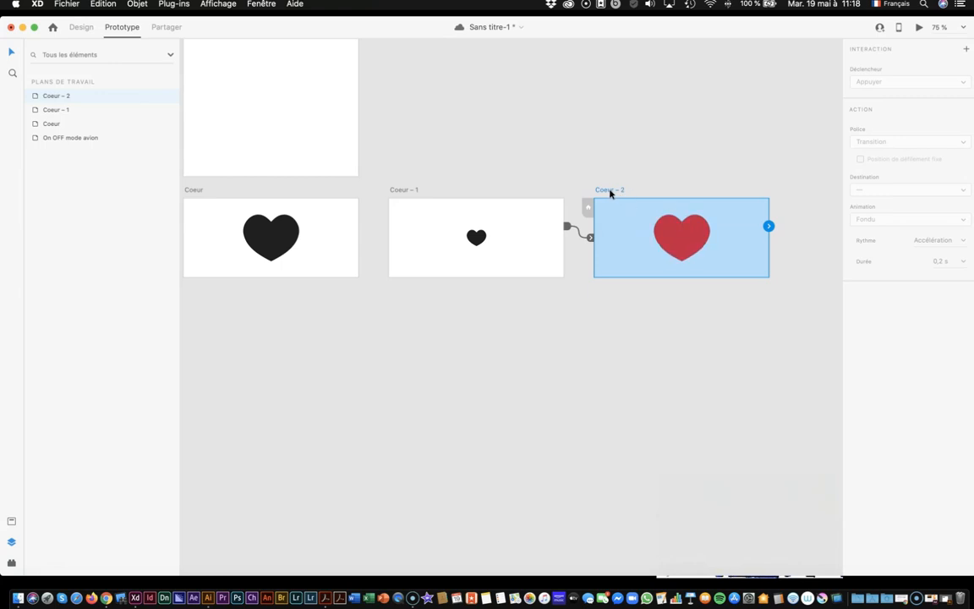
key("super+d")
left_click_drag(441, 261, 238, 367)
Step: Review the interaction settings of the Coeur and Coeur – 1 artboards
scroll(276, 336, "left", 8)
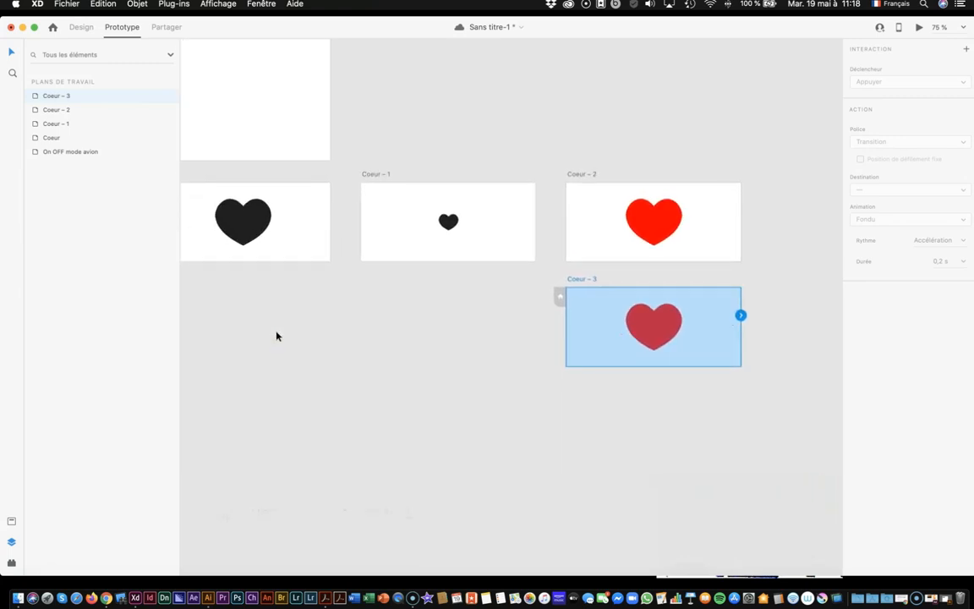
scroll(276, 336, "left", 3)
left_click(383, 206)
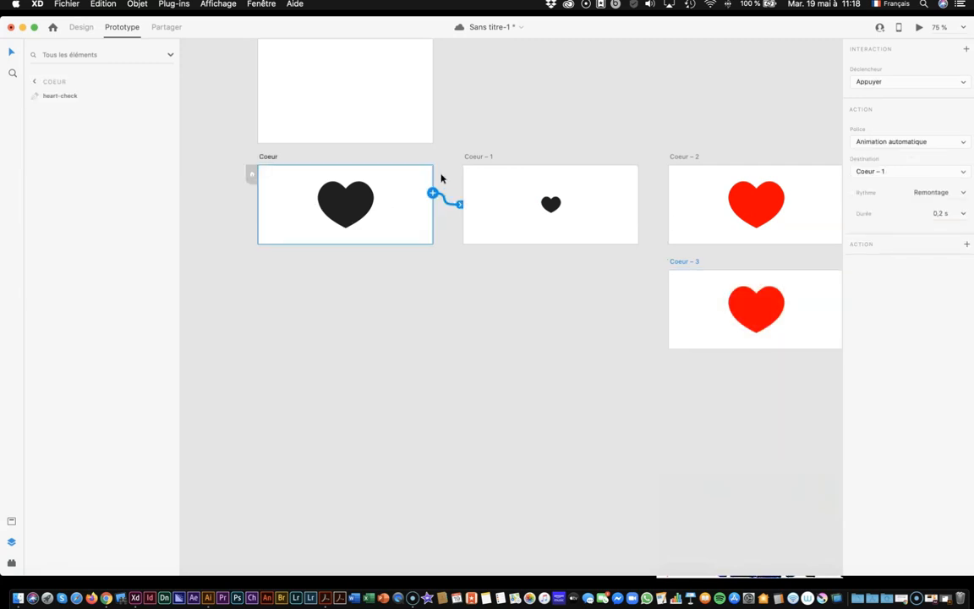
left_click(516, 205)
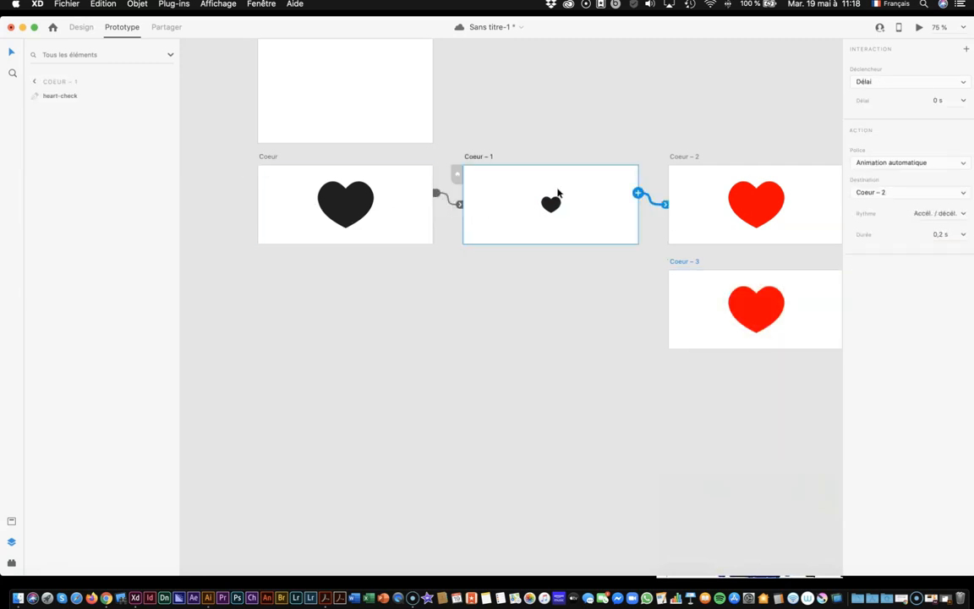
Step: Link the Coeur – 2 artboard to Coeur – 3 with the Délai trigger, Animation automatique and Remontage easing
left_click(707, 208)
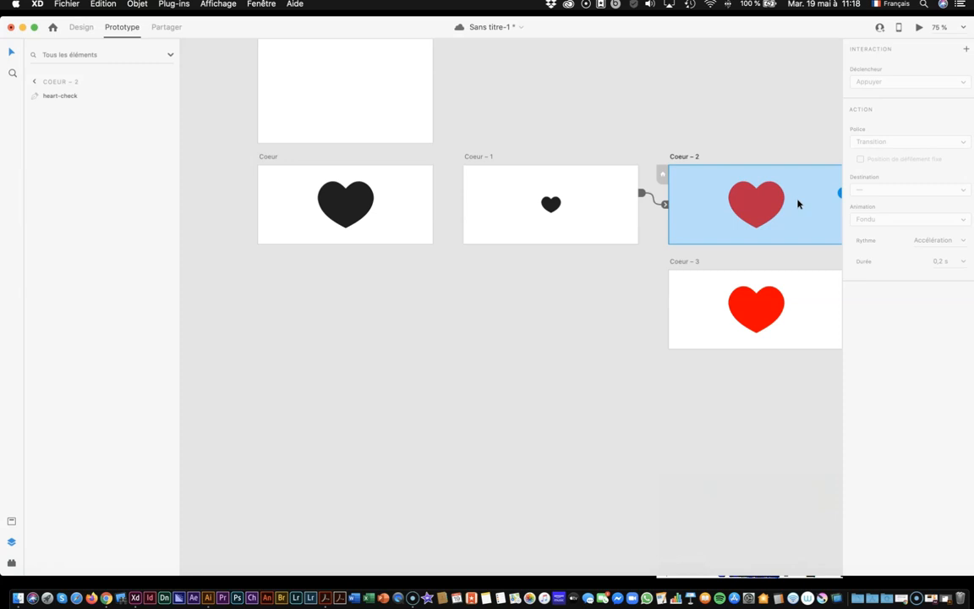
scroll(798, 203, "right", 3)
left_click_drag(744, 193, 704, 298)
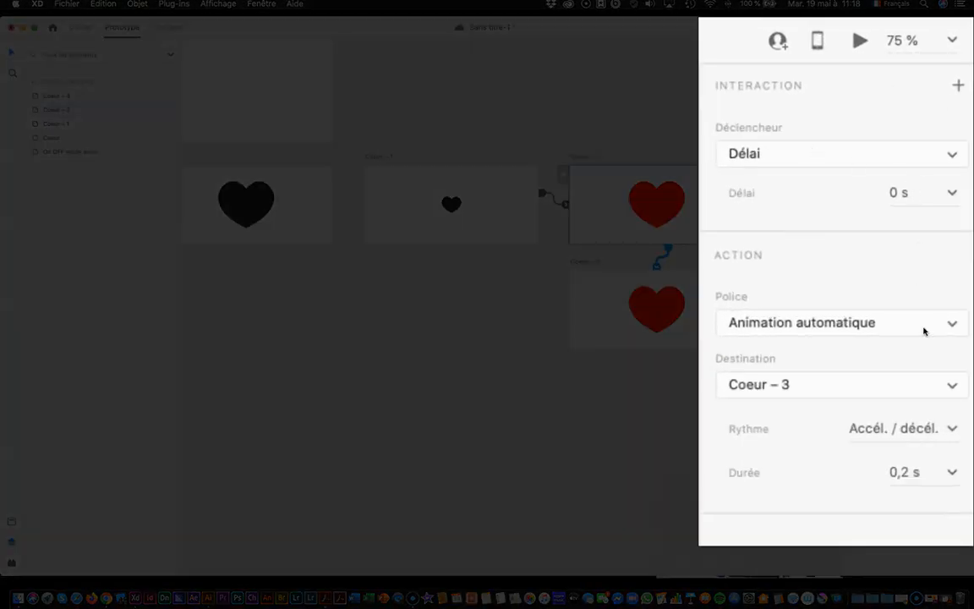
left_click(948, 432)
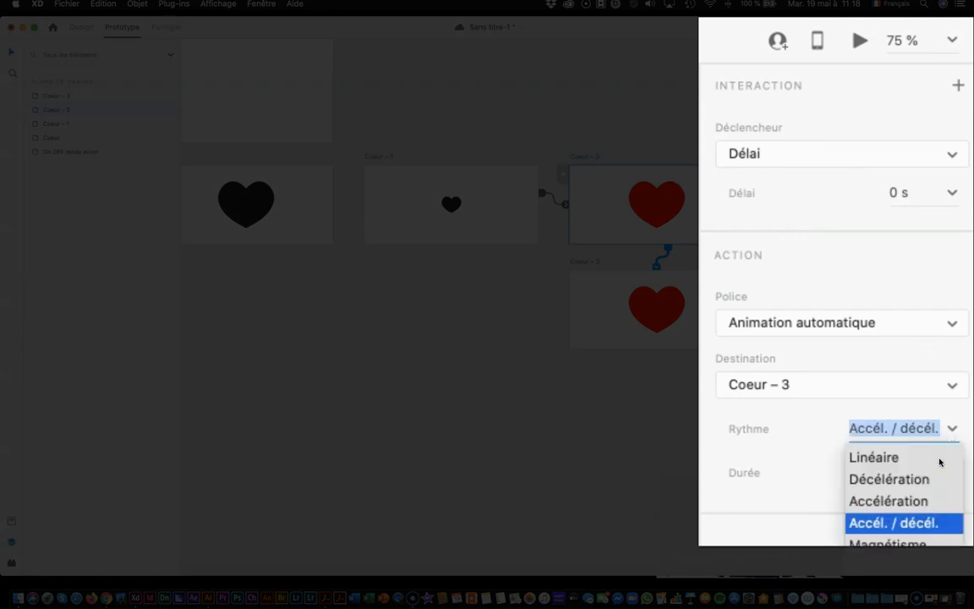
left_click(948, 282)
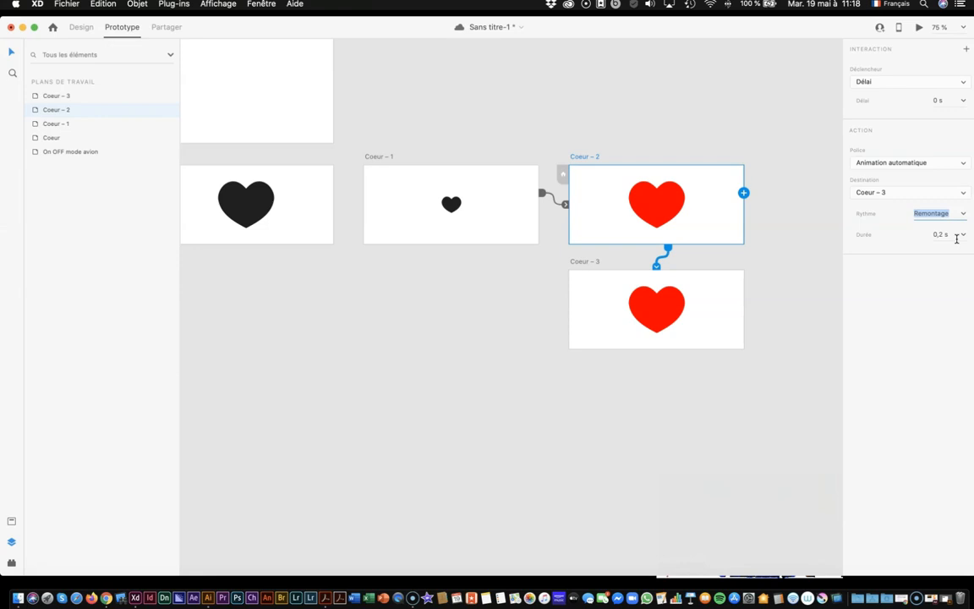
Step: Preview the prototype from the Coeur artboard, tap the black heart to test the animation, and close the preview
scroll(216, 164, "down", 1)
scroll(211, 158, "left", 1)
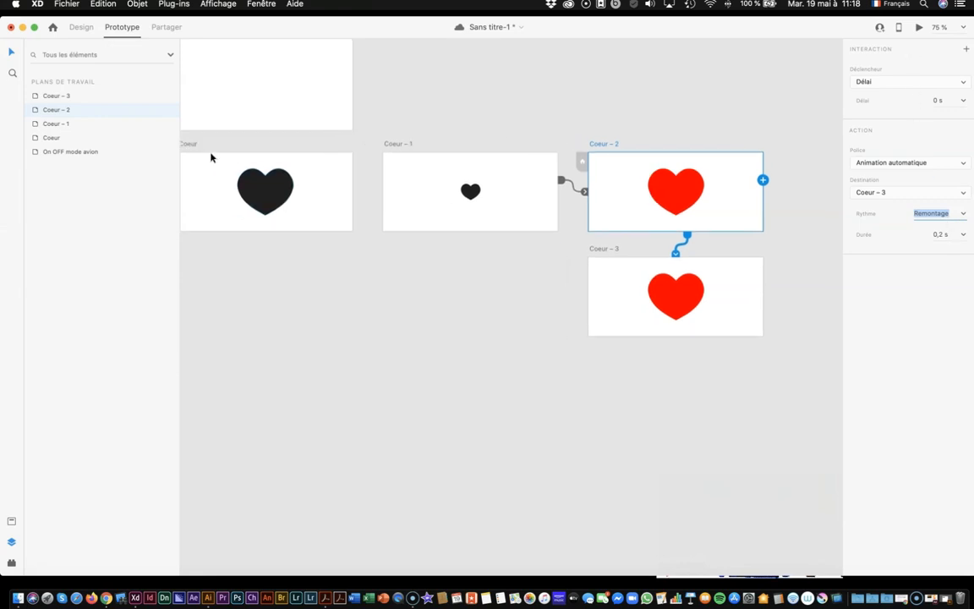
scroll(212, 158, "left", 3)
left_click(240, 145)
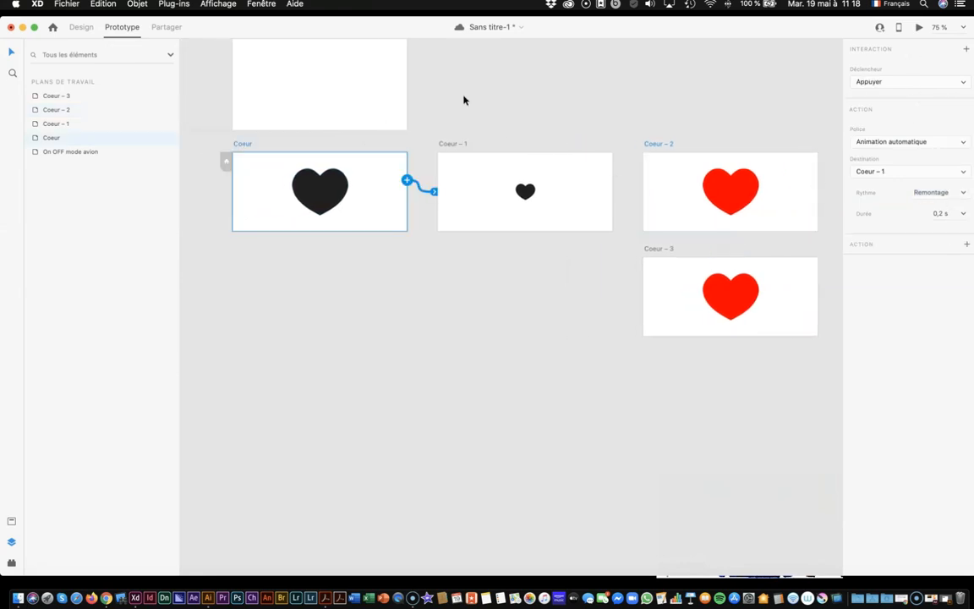
left_click(920, 28)
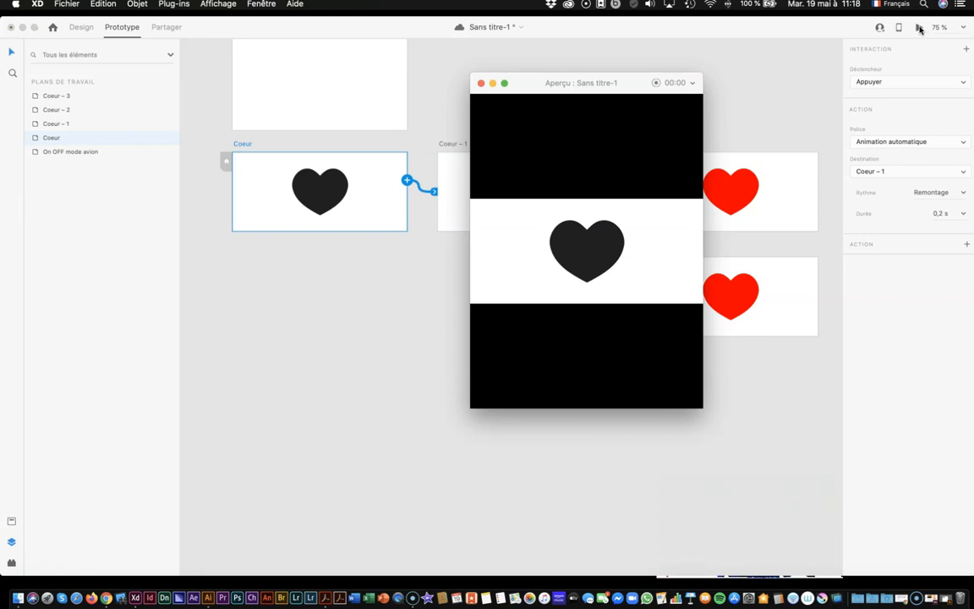
left_click(603, 254)
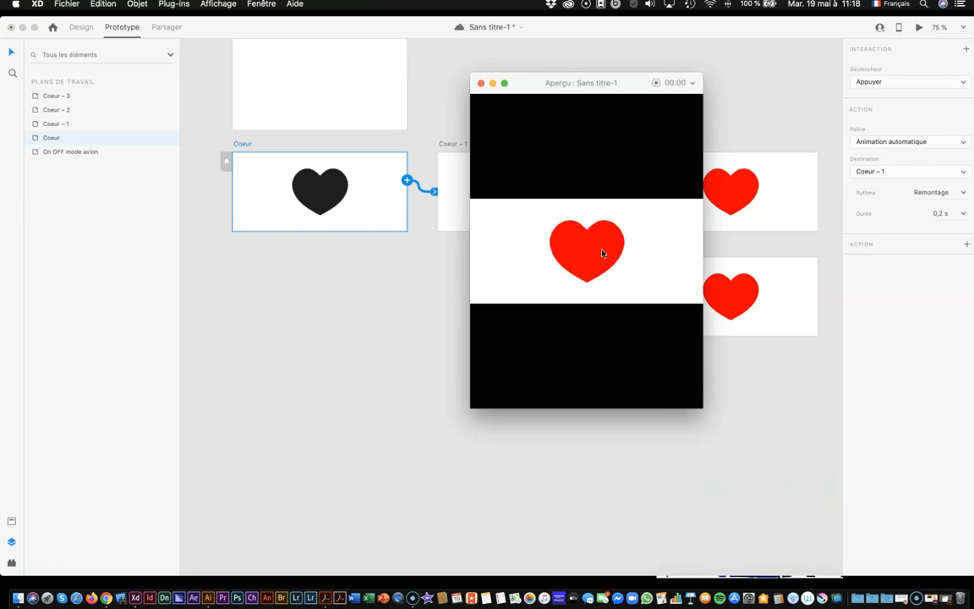
left_click_drag(547, 90, 411, 193)
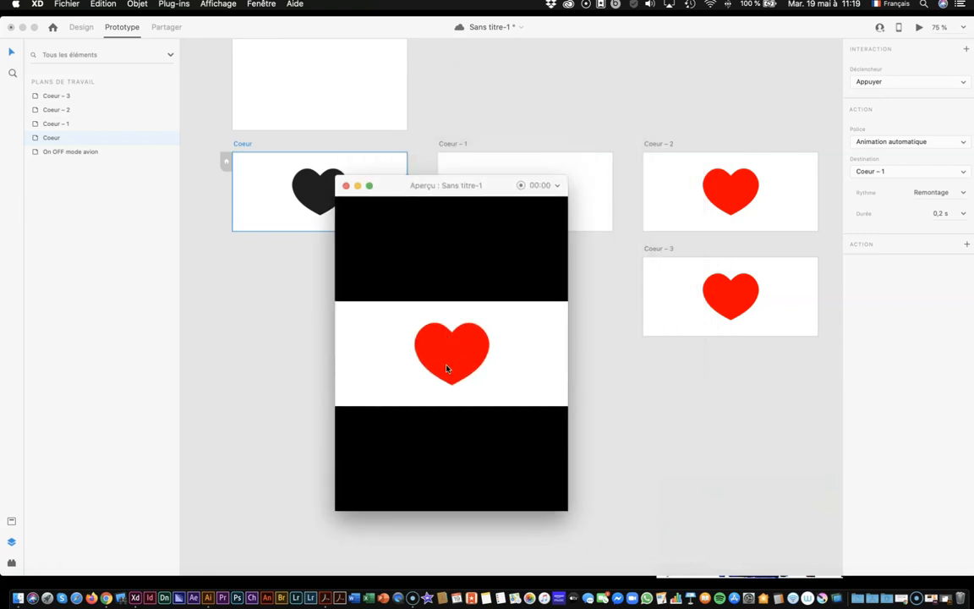
left_click(345, 185)
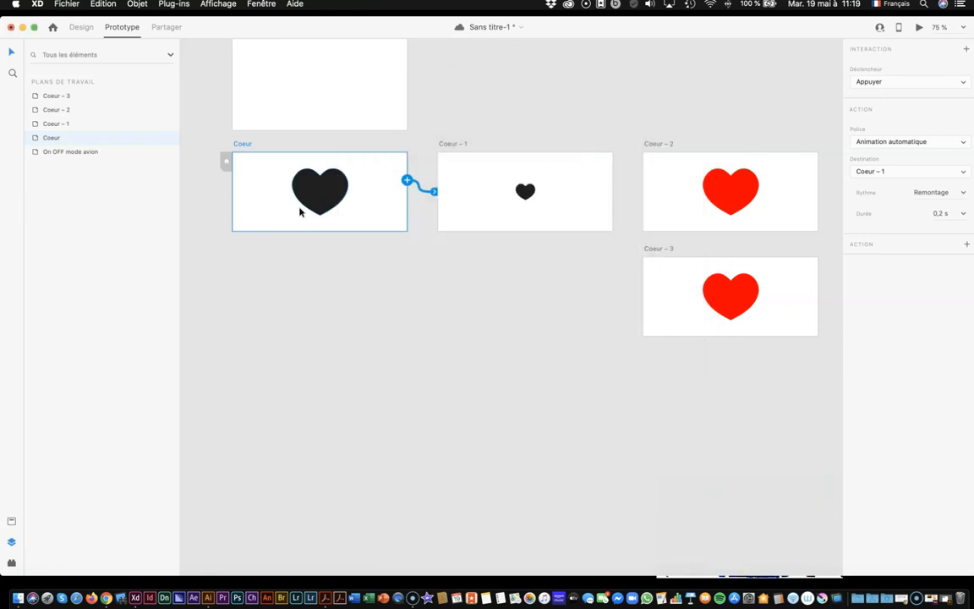
Step: Link the Coeur – 3 artboard back to the Coeur artboard with Appuyer as the trigger
left_click(761, 286)
left_click_drag(818, 285, 317, 199)
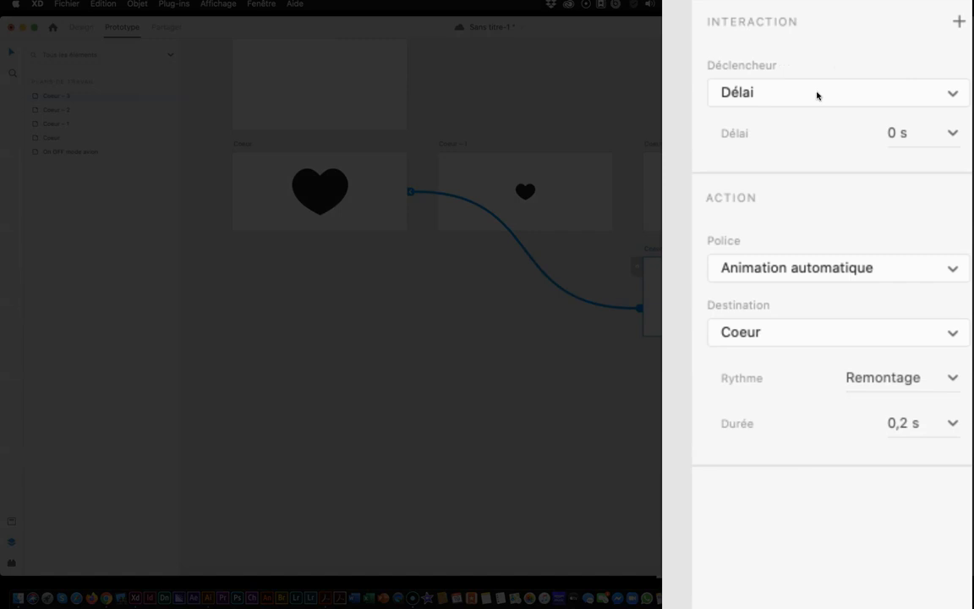
left_click(816, 95)
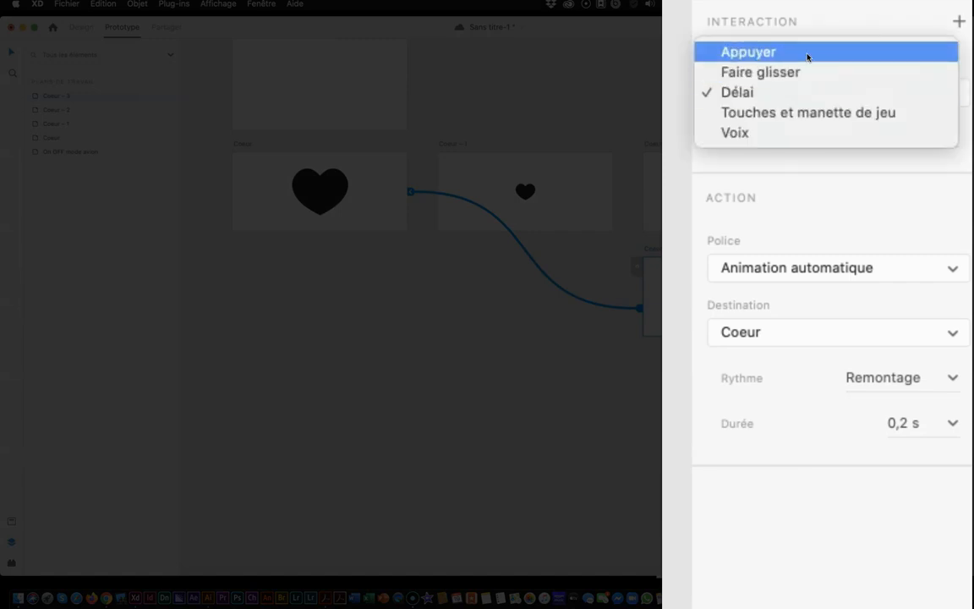
left_click(807, 57)
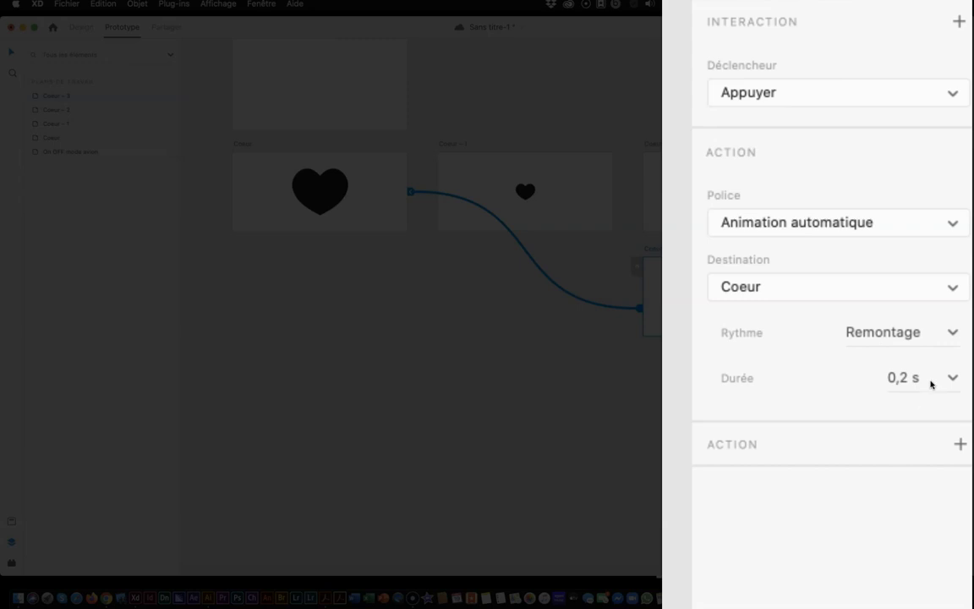
Step: Set the duration of the animation from Coeur – 3 to Coeur to 0 s
left_click_drag(931, 381, 828, 374)
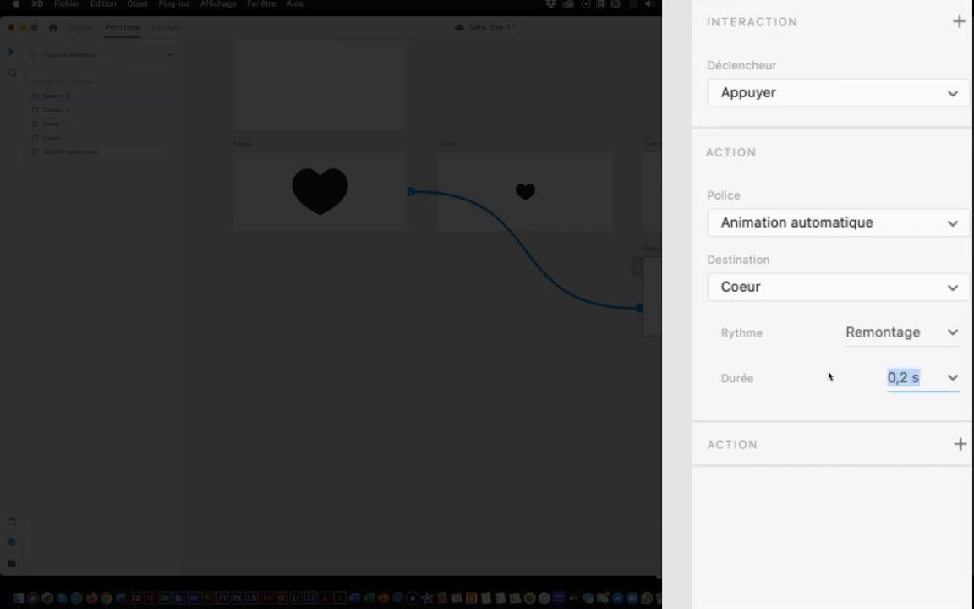
type("0,0")
key("Return")
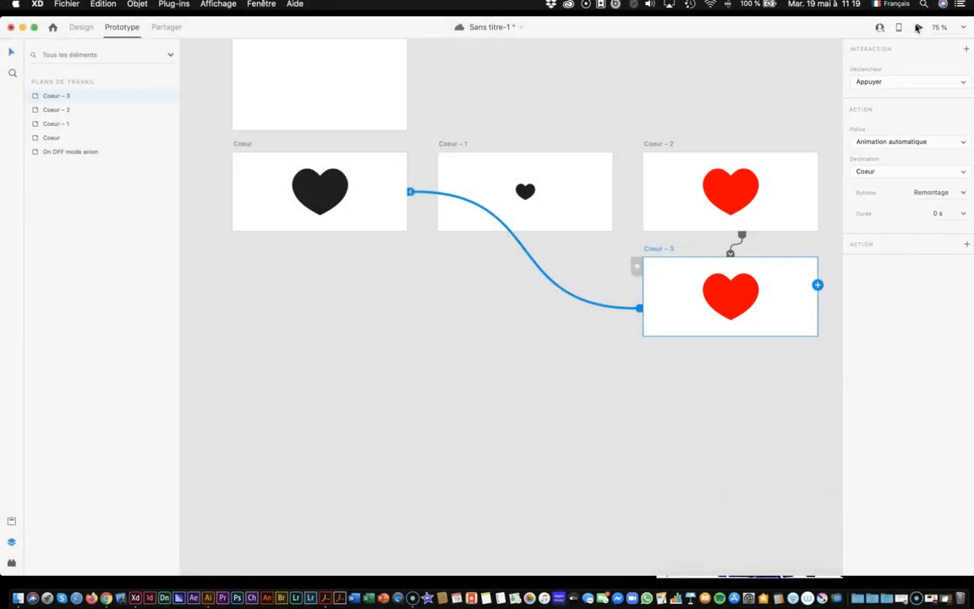
Step: Preview the prototype from Coeur – 3 and tap the heart repeatedly to test the loop between red and black
left_click(917, 28)
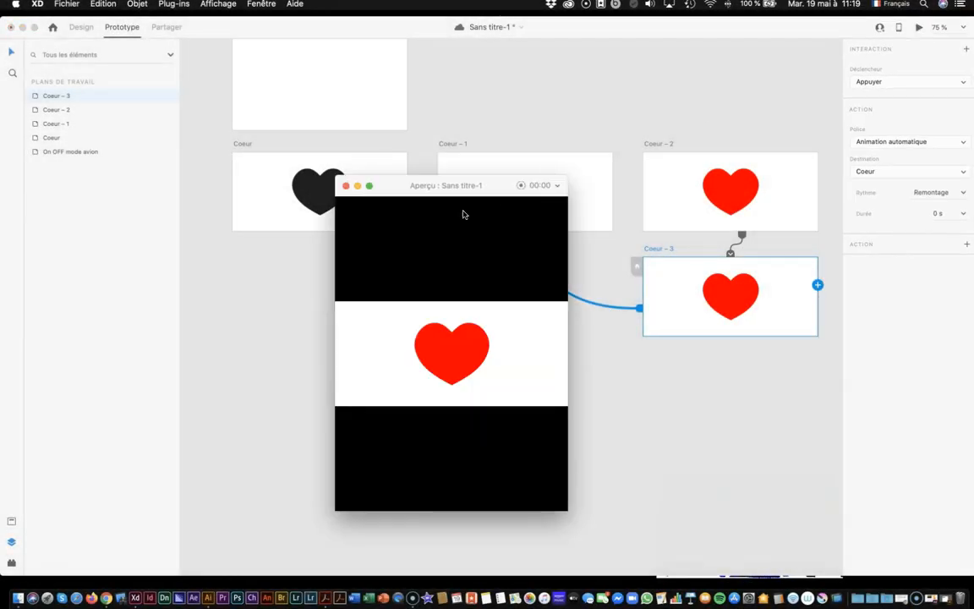
left_click(437, 355)
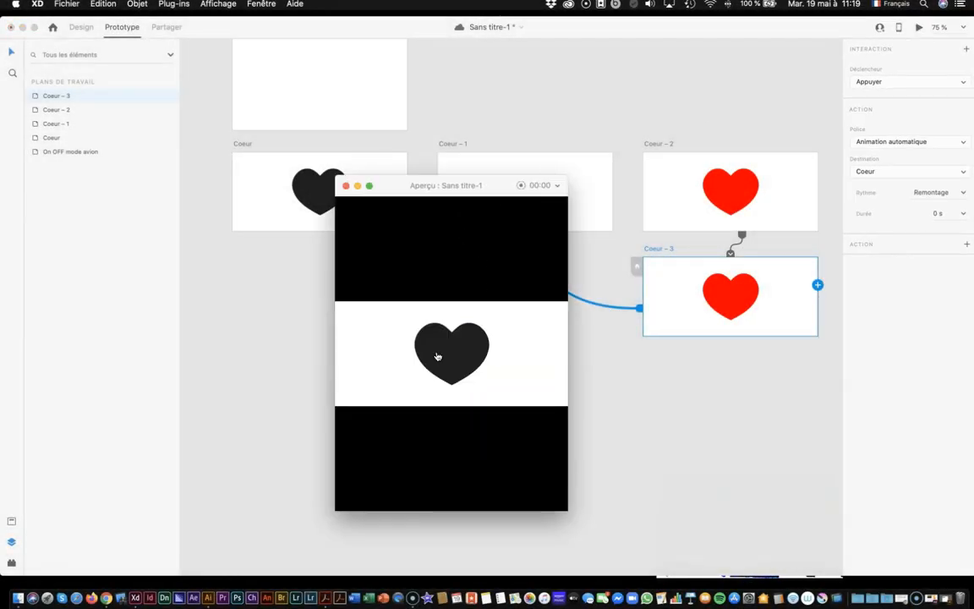
left_click(437, 356)
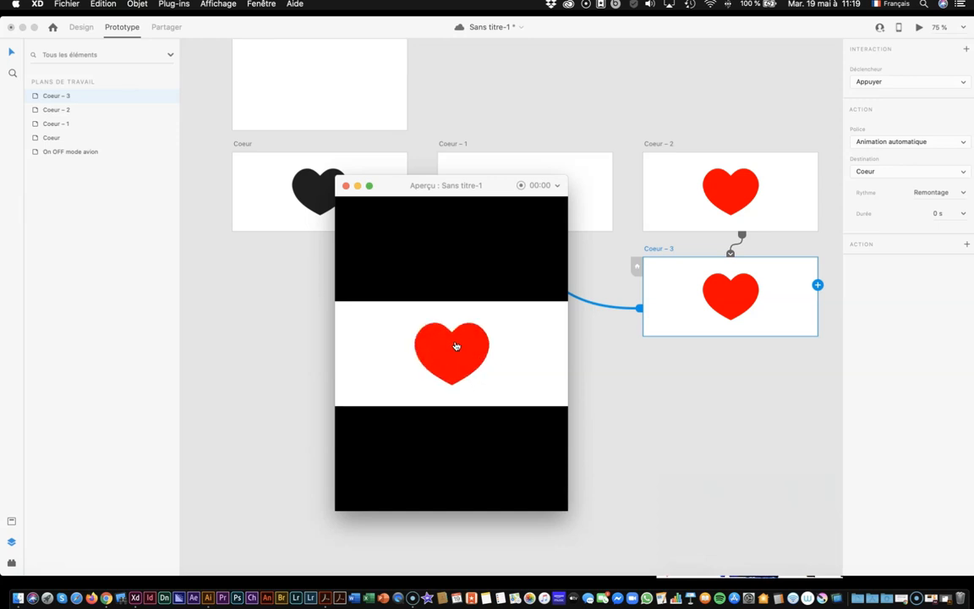
left_click(451, 345)
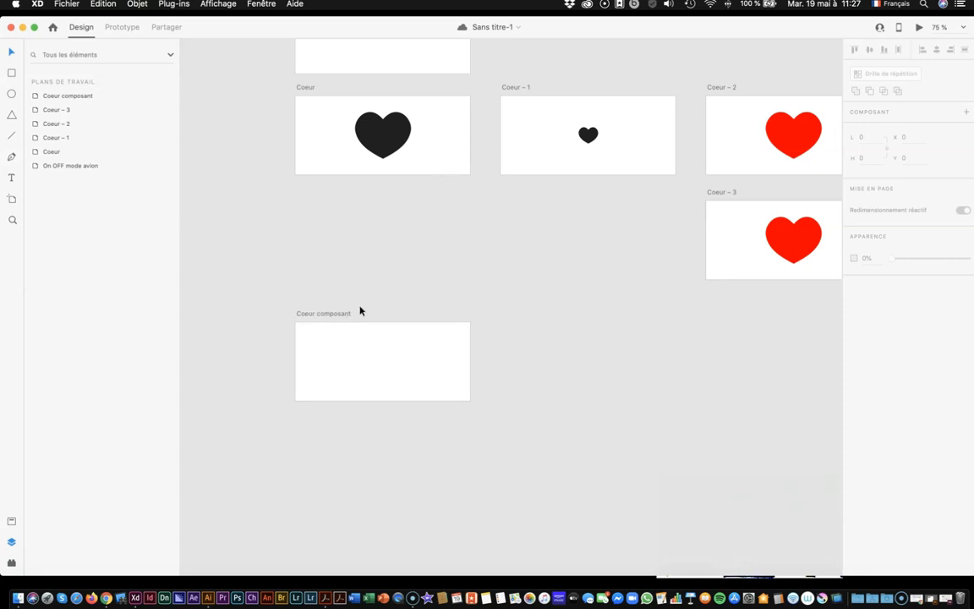
Step: Copy the black heart from the Coeur artboard into the Coeur composant artboard and convert the copy into a component
left_click(385, 146)
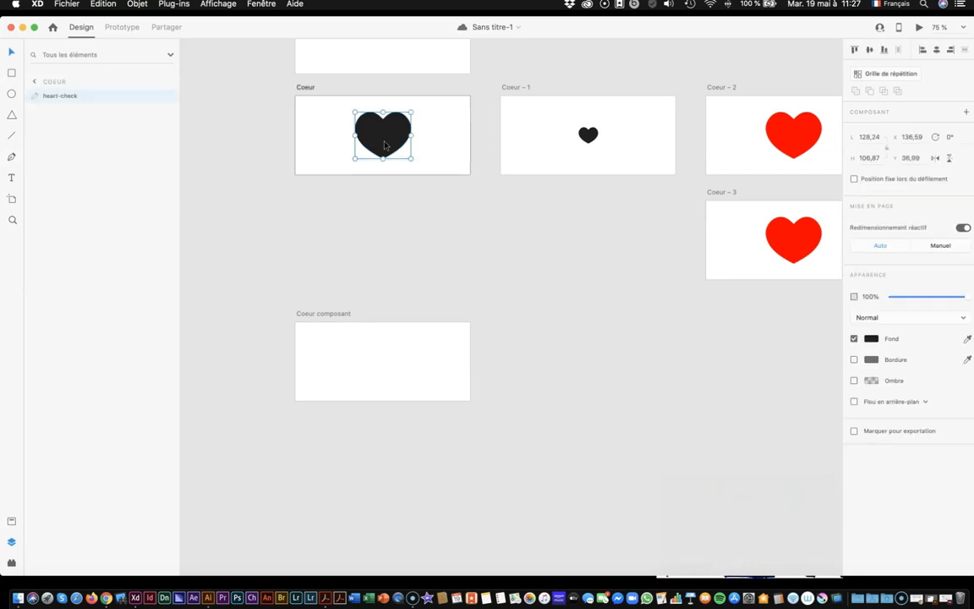
left_click(378, 385)
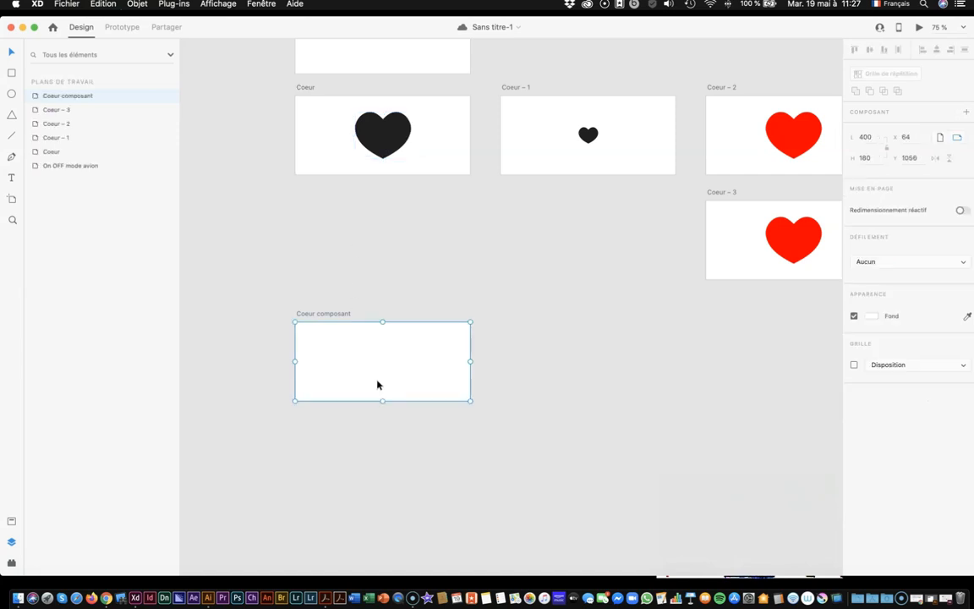
key("super+v")
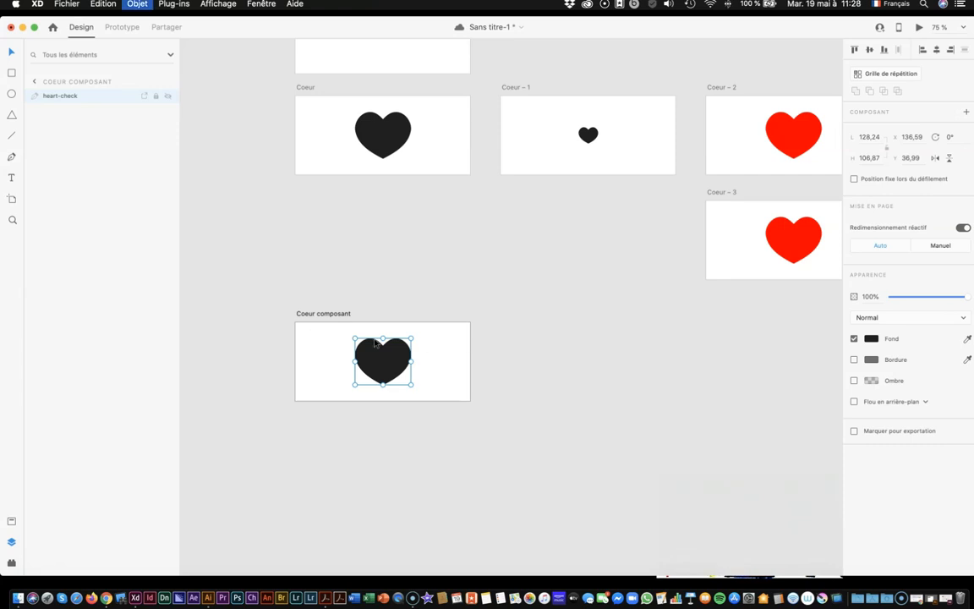
key("super+k")
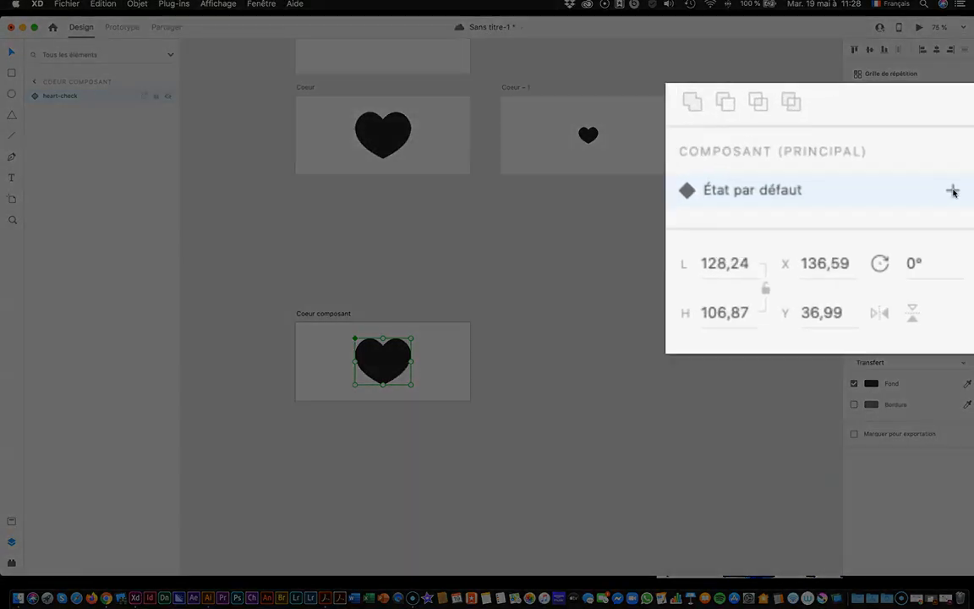
Step: Add a new state named "rouge coeur" to the heart component in the Coeur composant artboard
left_click(953, 191)
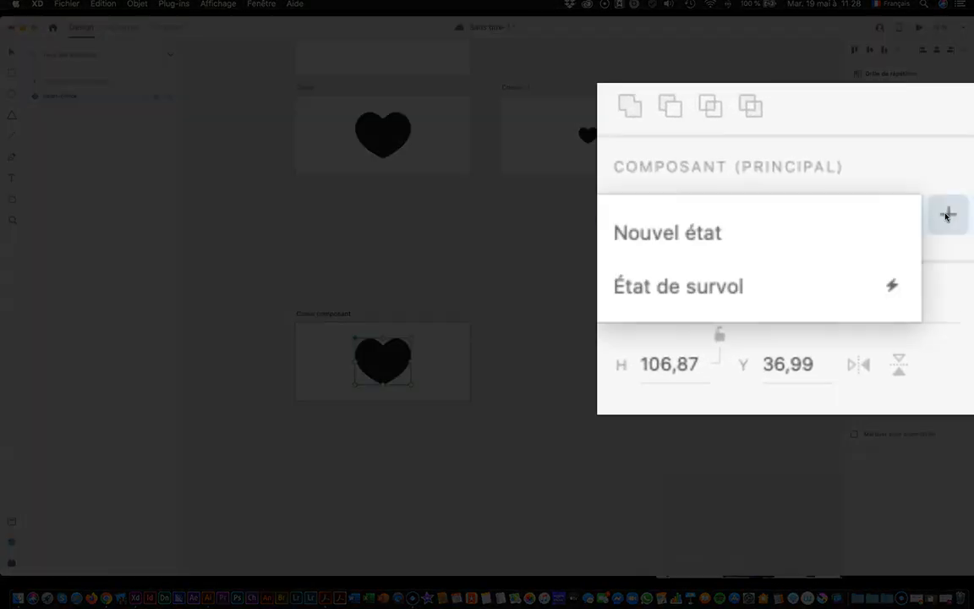
left_click(704, 235)
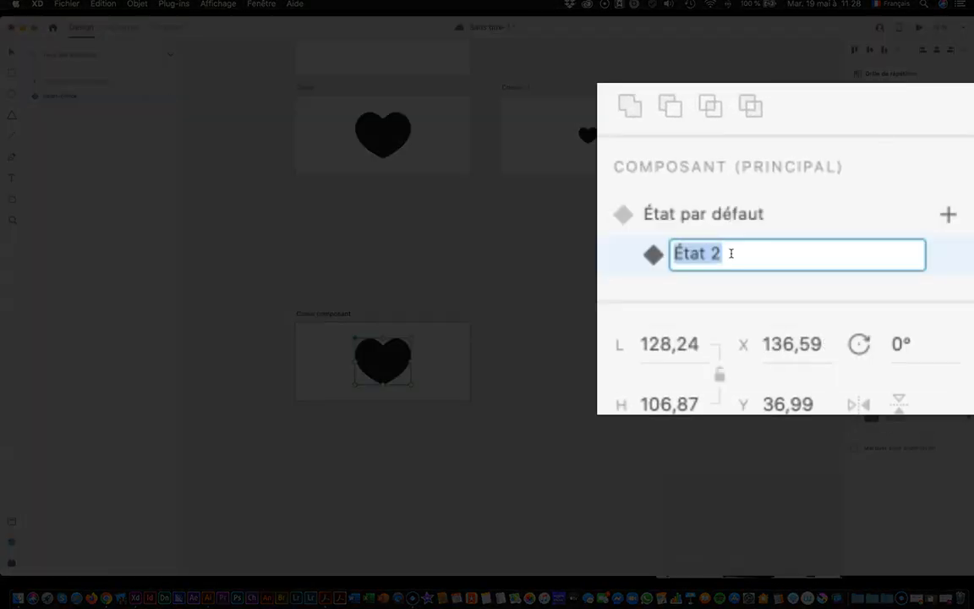
type("rouge coeur")
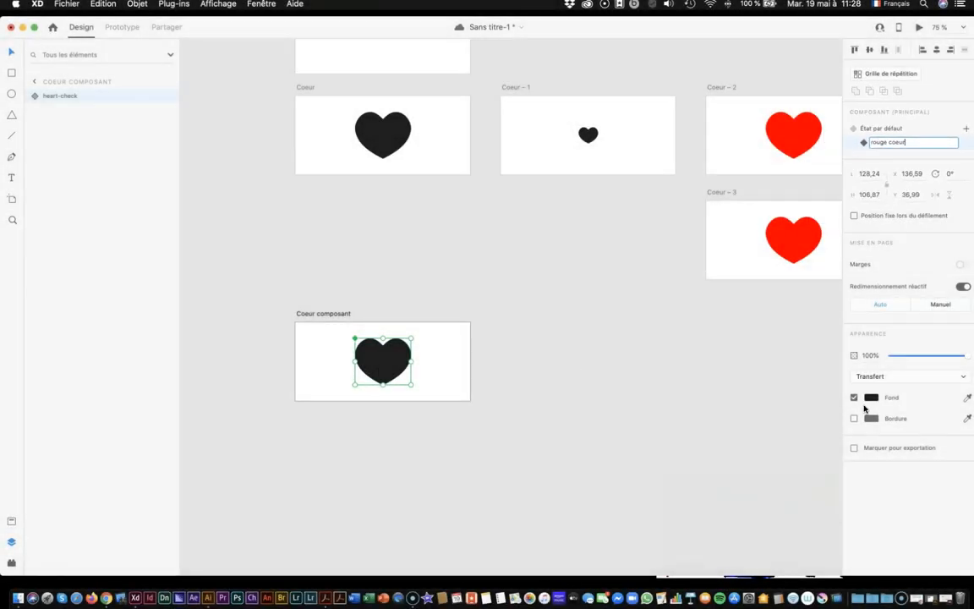
key("Return")
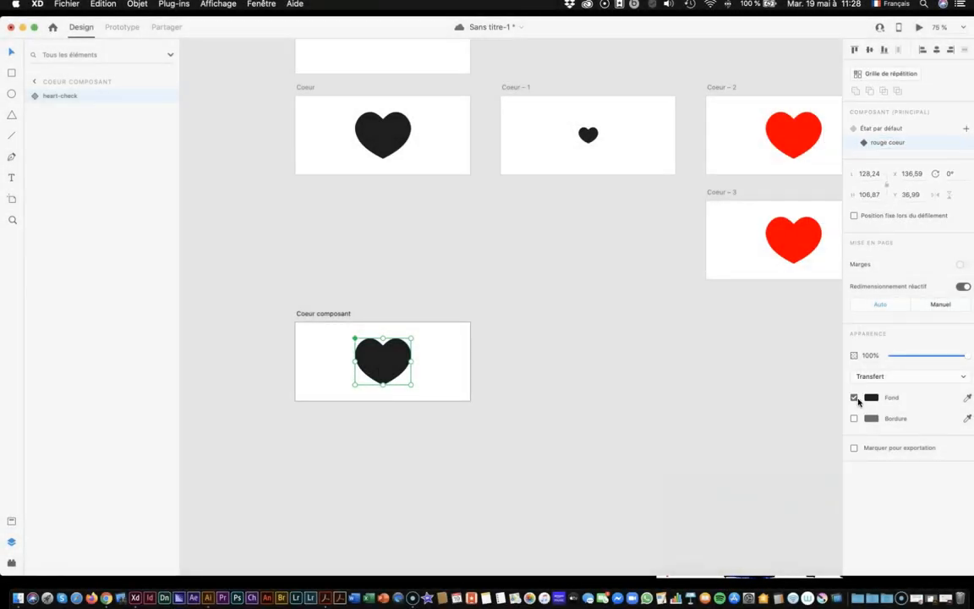
Step: Fill the heart with the saved red (255, 0, 0) in the rouge coeur state and compare it with the default state
left_click(870, 398)
left_click(747, 466)
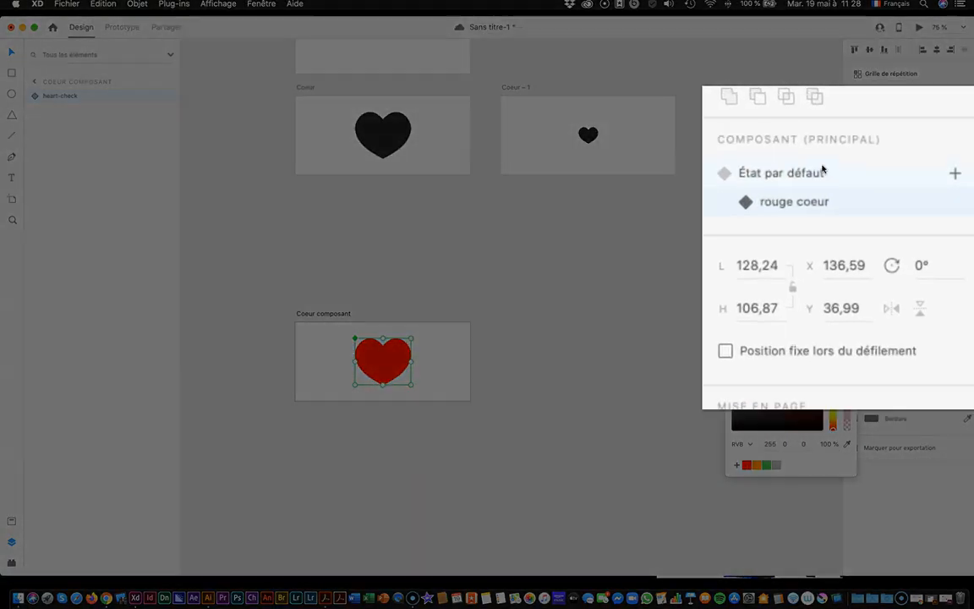
left_click(899, 129)
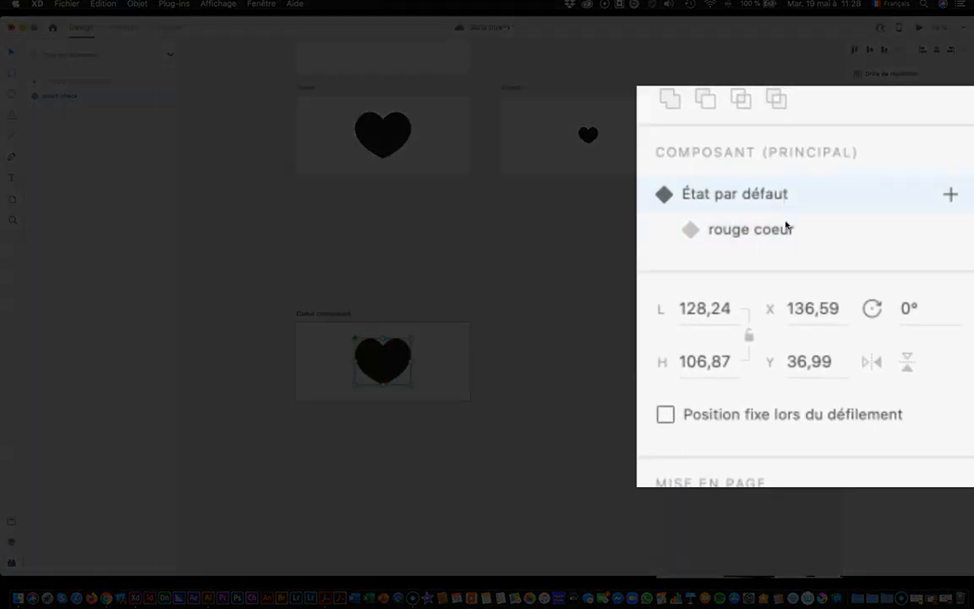
left_click(784, 230)
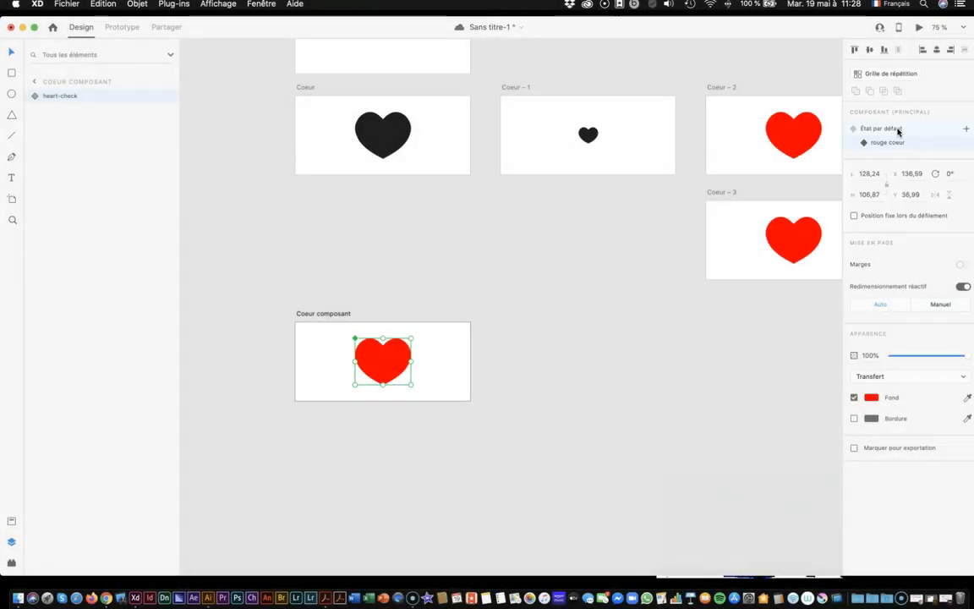
Step: In Prototype mode, add an Appuyer interaction with Animation automatique from the heart's État par défaut to the rouge coeur state
left_click(898, 130)
left_click(119, 28)
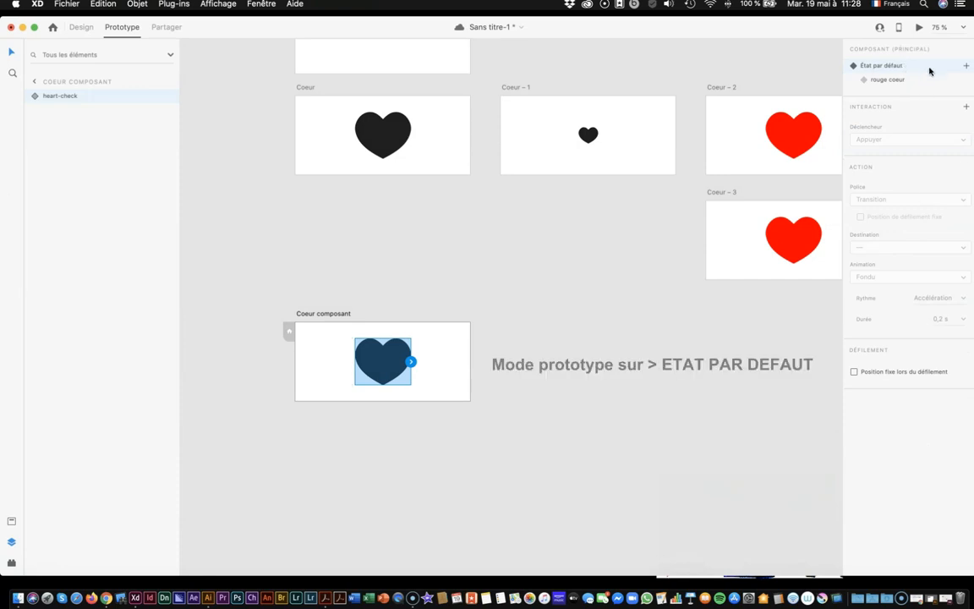
left_click(966, 106)
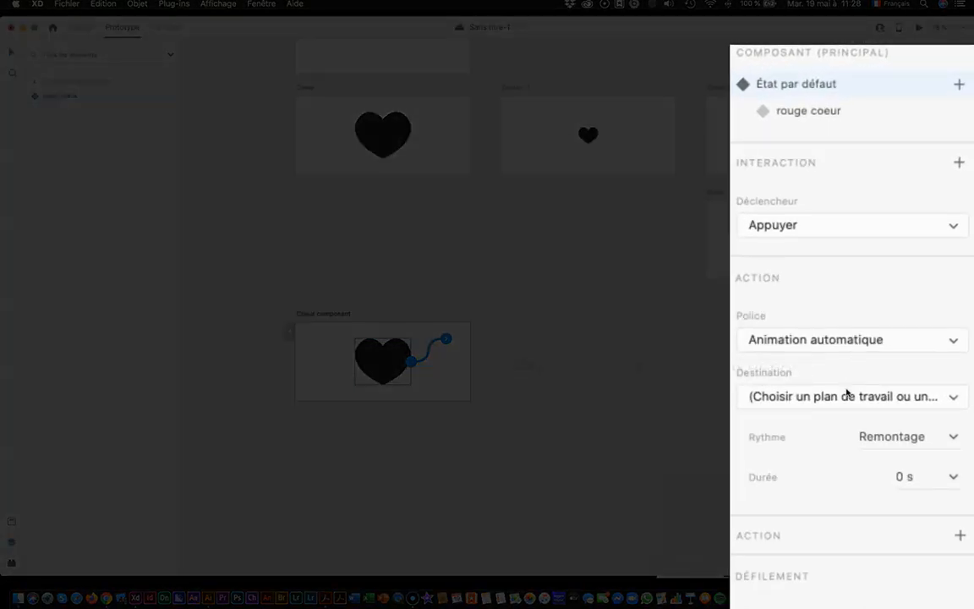
left_click(847, 394)
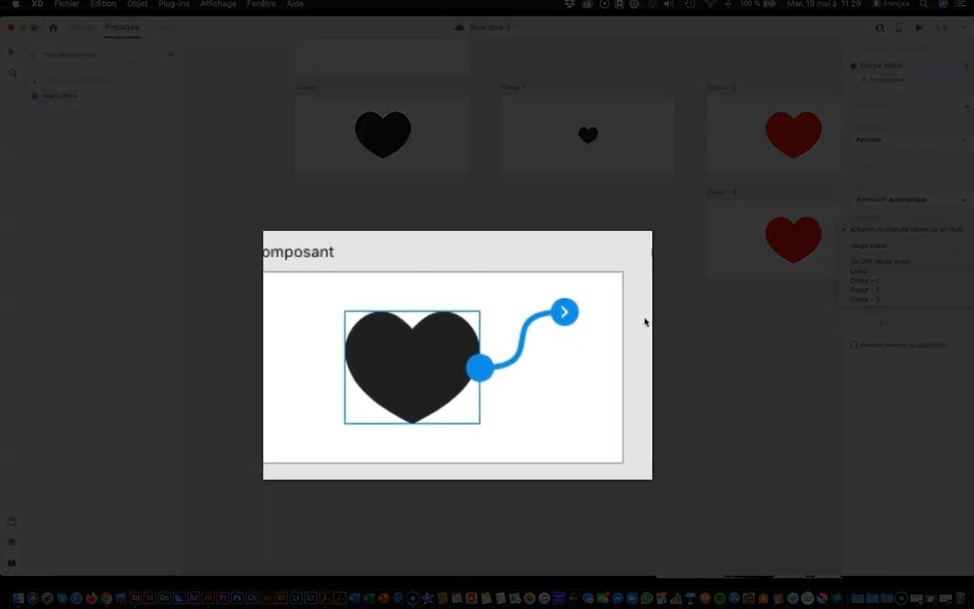
left_click(868, 247)
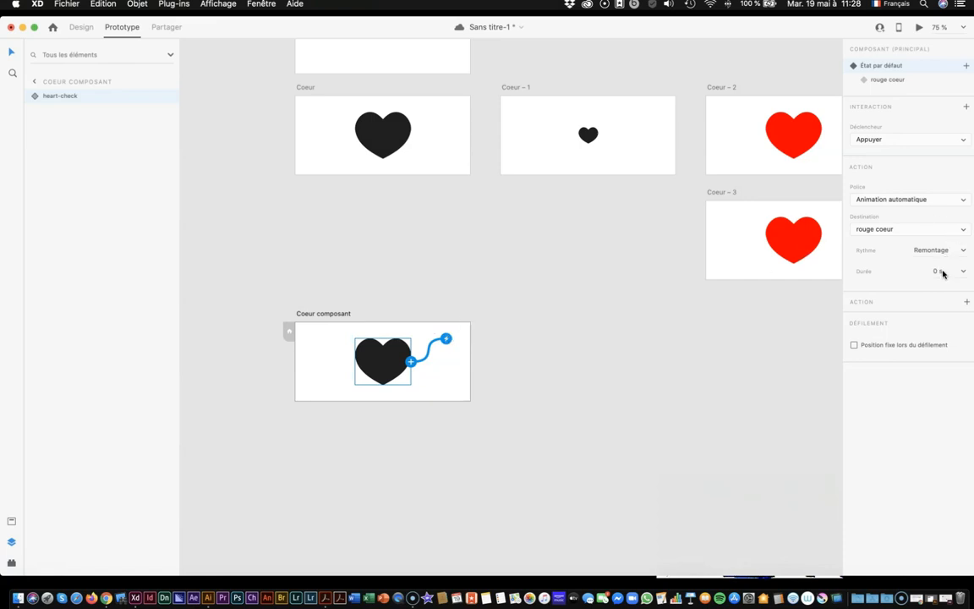
Step: Preview the Coeur composant artboard and tap the heart to test its change to the red state
left_click(918, 28)
left_click(472, 355)
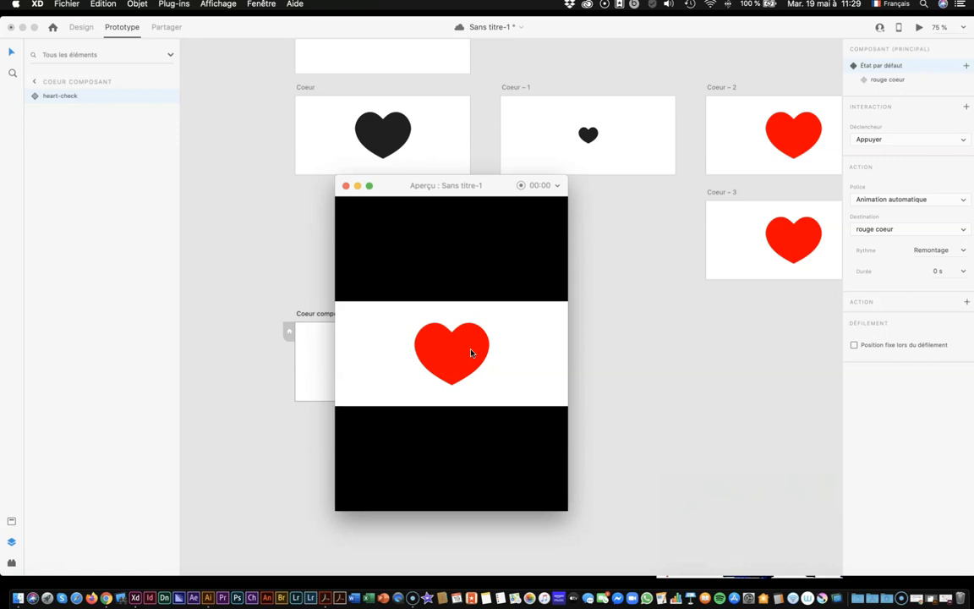
left_click(345, 186)
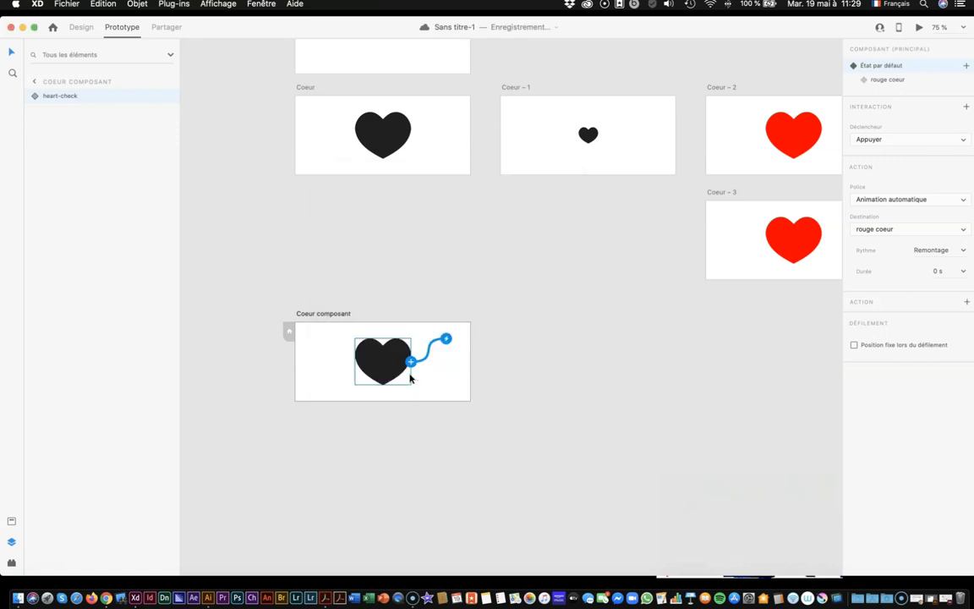
Step: Add an Appuyer interaction with Animation automatique from the rouge coeur state back to État par défaut
left_click(894, 81)
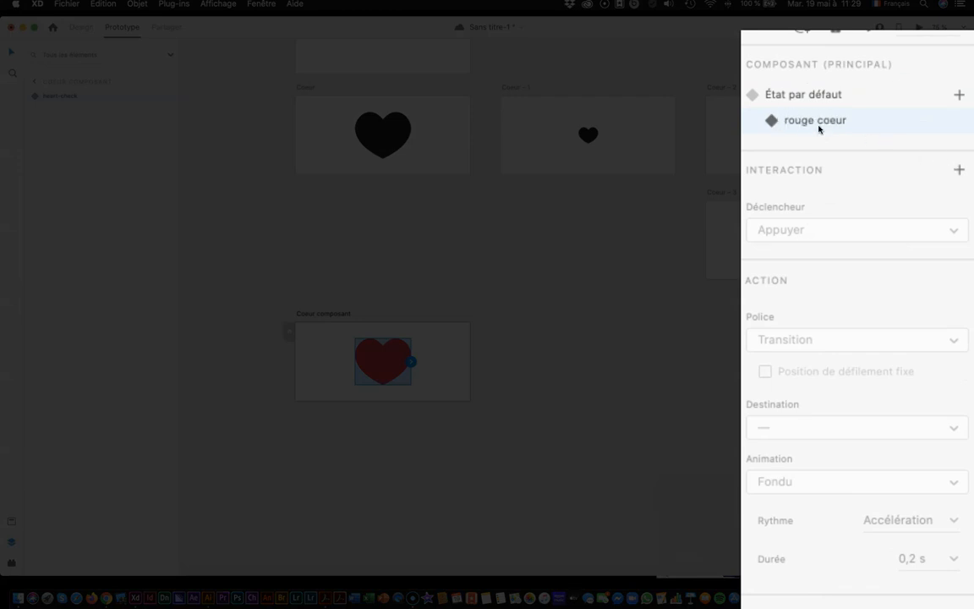
left_click(959, 169)
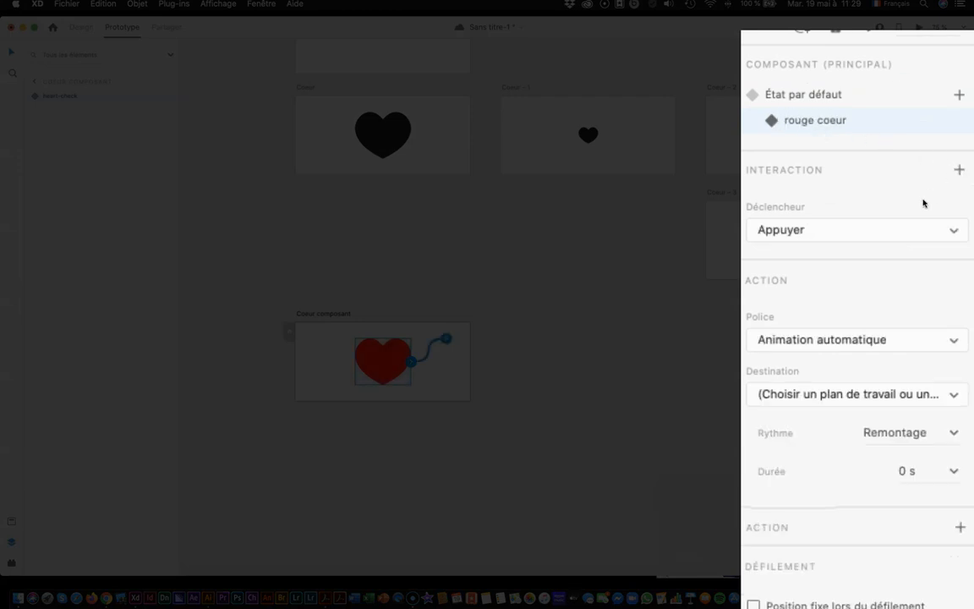
left_click(843, 396)
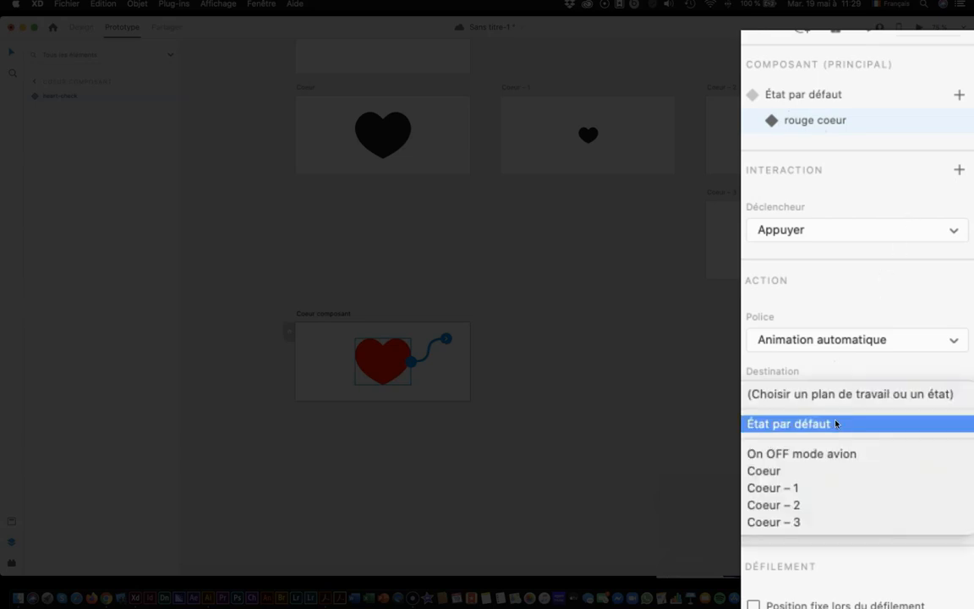
left_click(835, 423)
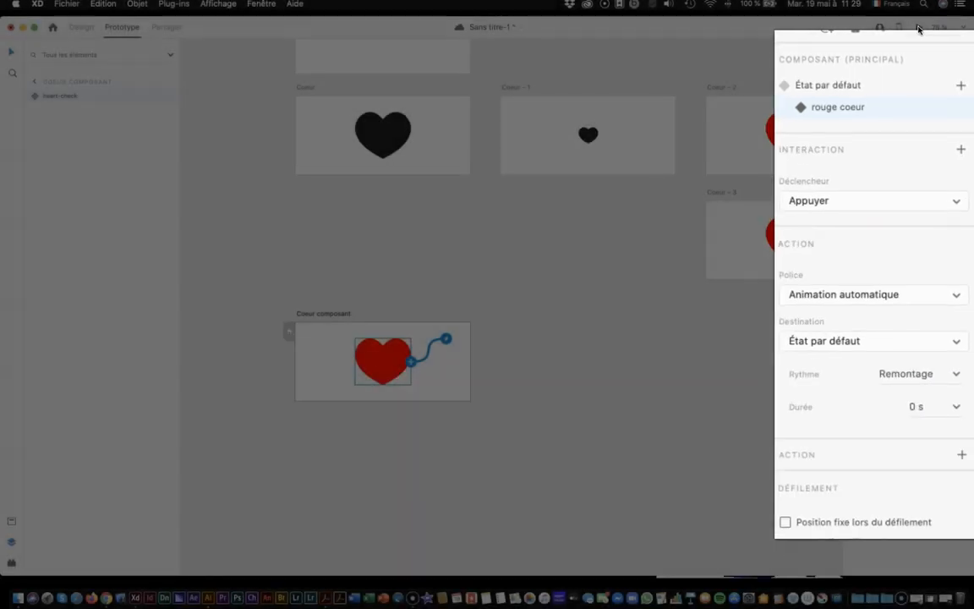
Step: Preview the heart component and tap it repeatedly to test toggling between its black and red states
left_click(919, 29)
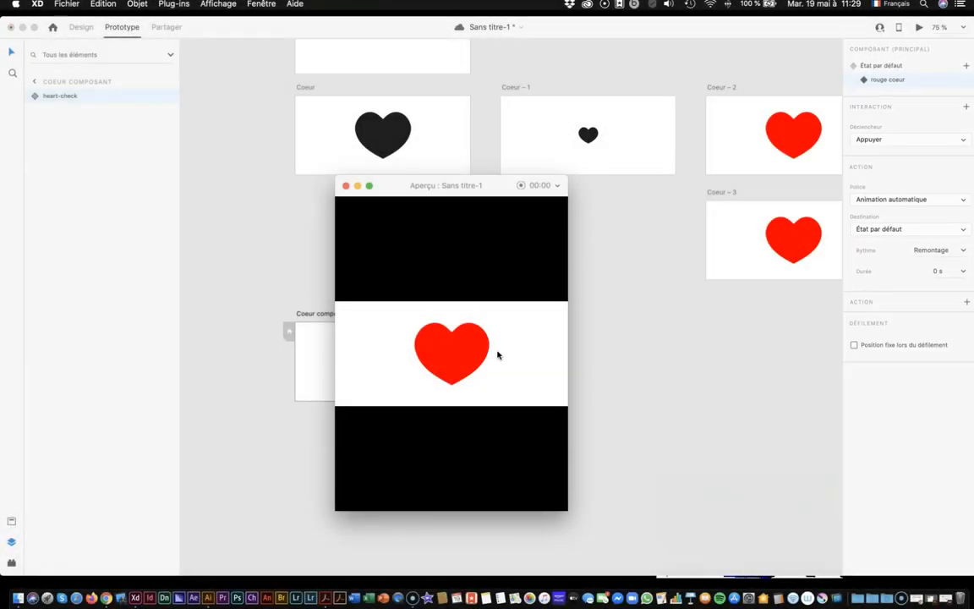
left_click(468, 361)
left_click(455, 367)
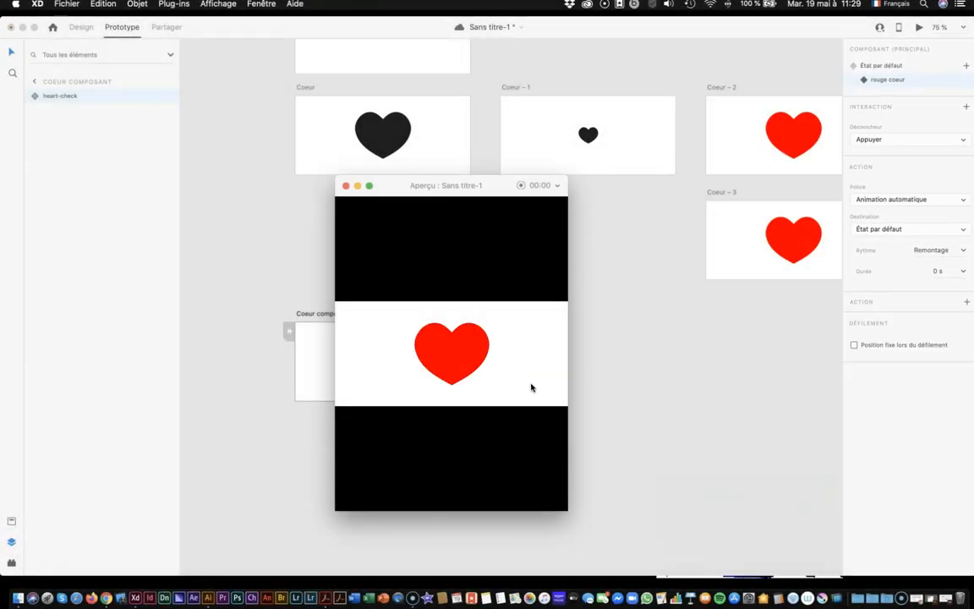
left_click(473, 372)
left_click(475, 376)
left_click(476, 369)
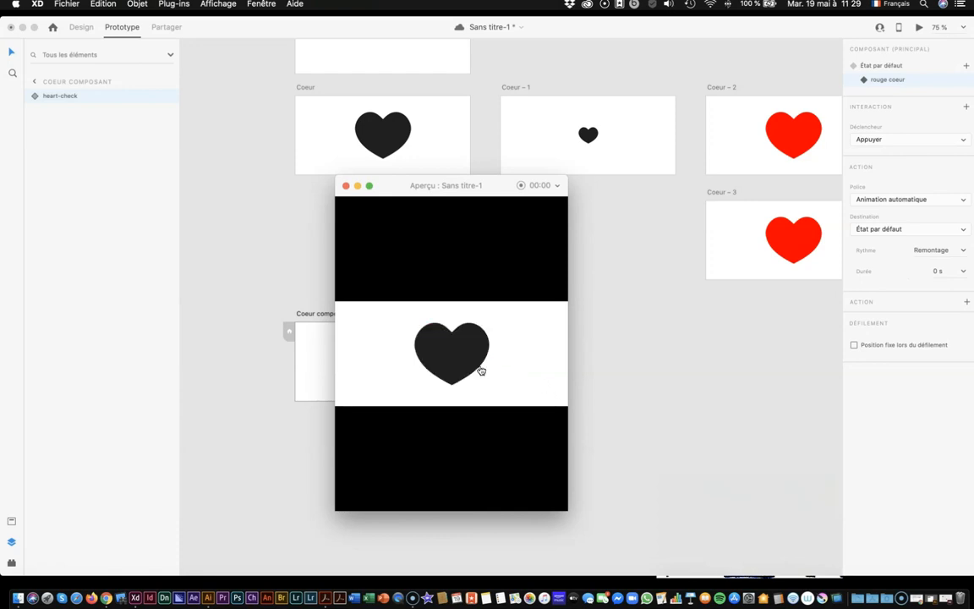
left_click(347, 188)
Step: In Design mode, draw a portrait artboard about 305 wide beside Coeur composant and set its height to 430
scroll(469, 270, "right", 3)
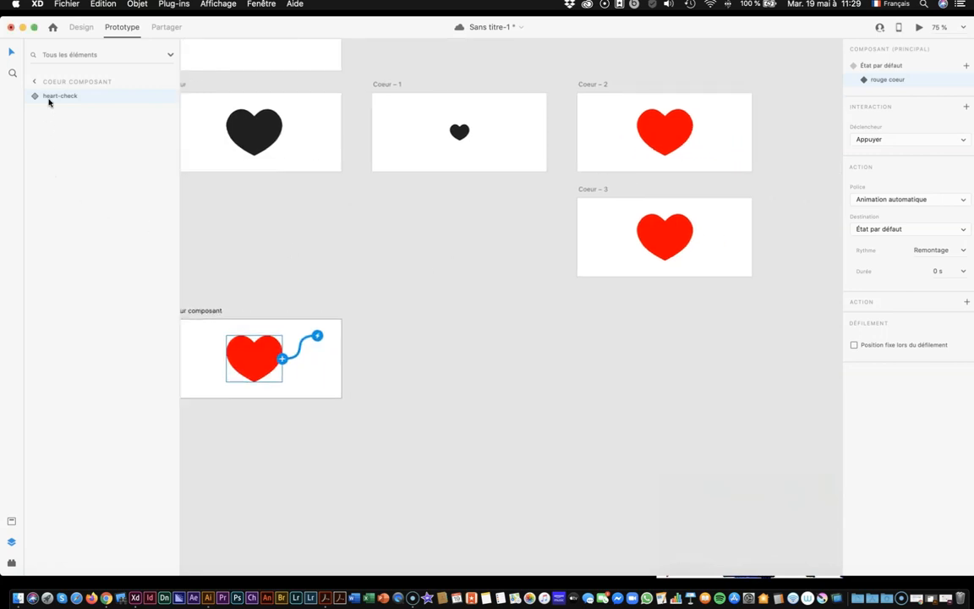
left_click(78, 26)
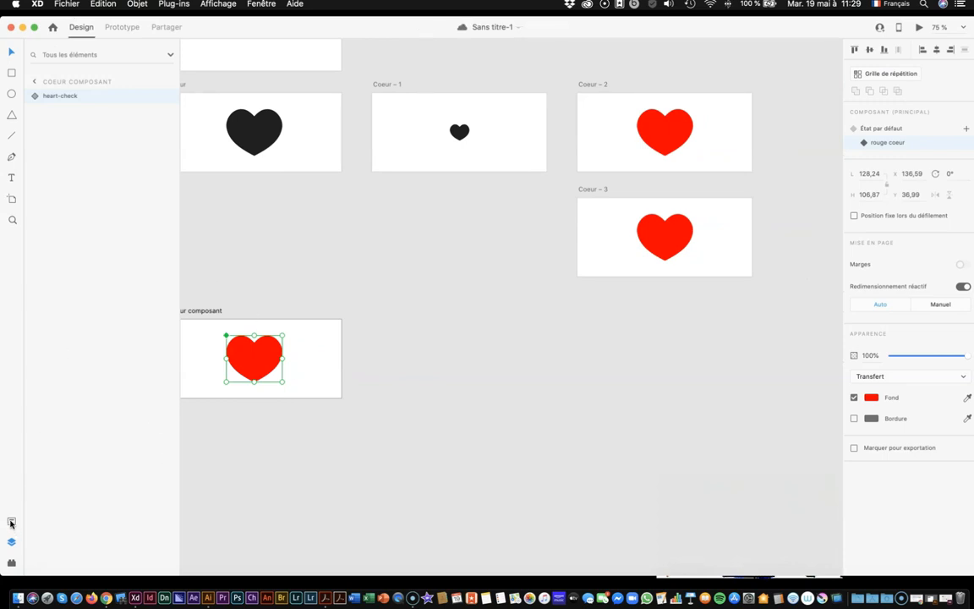
left_click(11, 522)
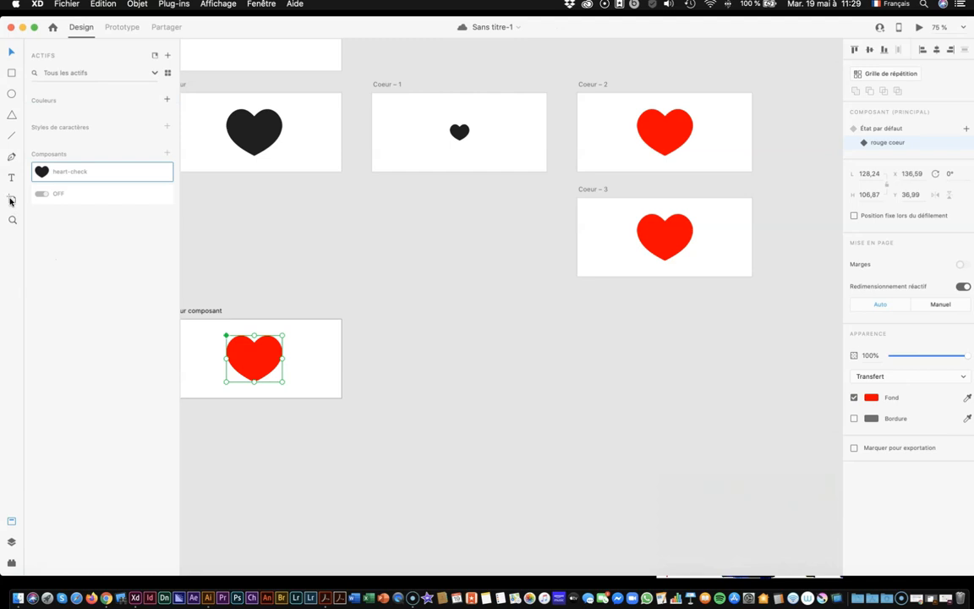
left_click(12, 199)
left_click_drag(372, 319, 505, 508)
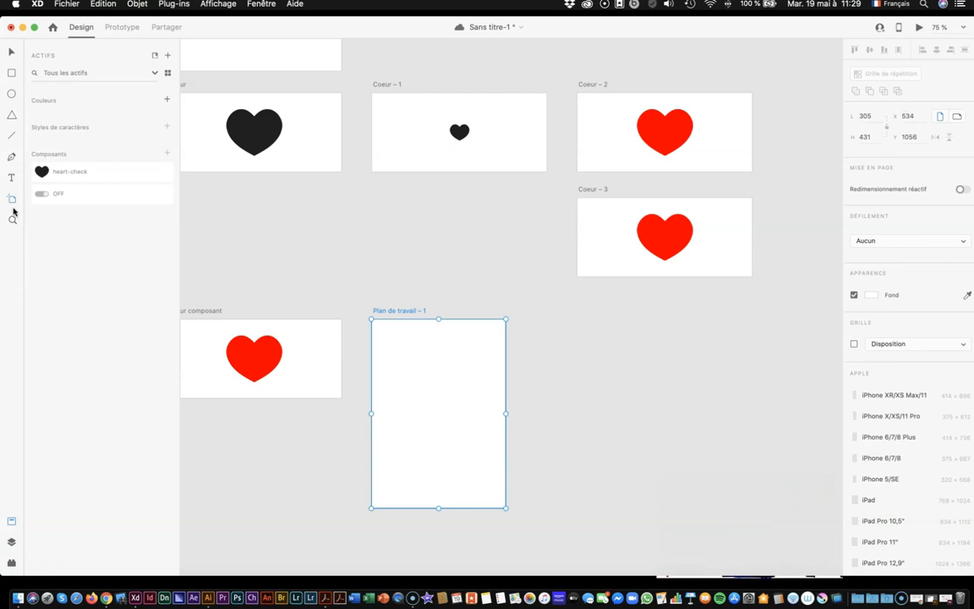
left_click(12, 542)
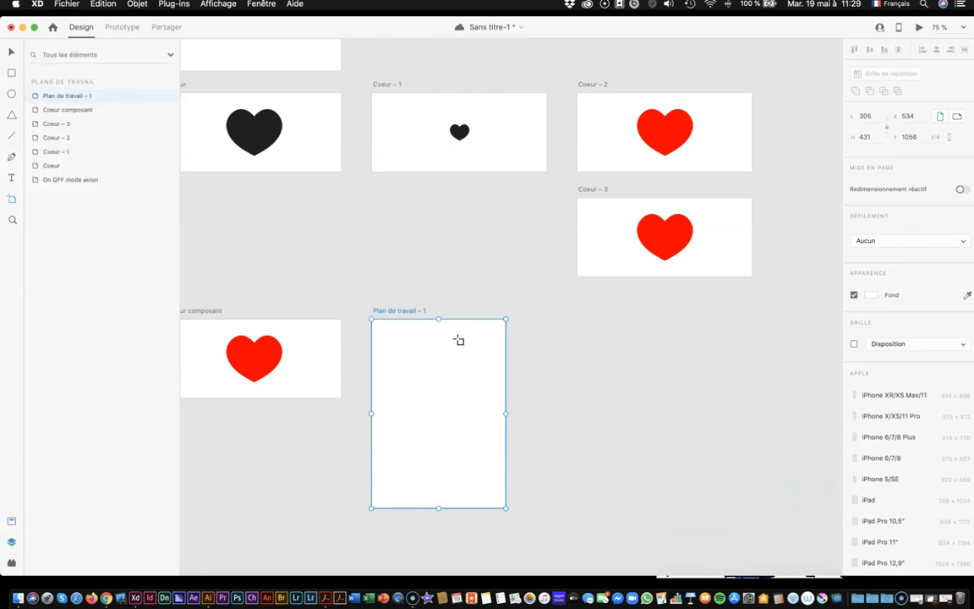
left_click(860, 137)
type("430")
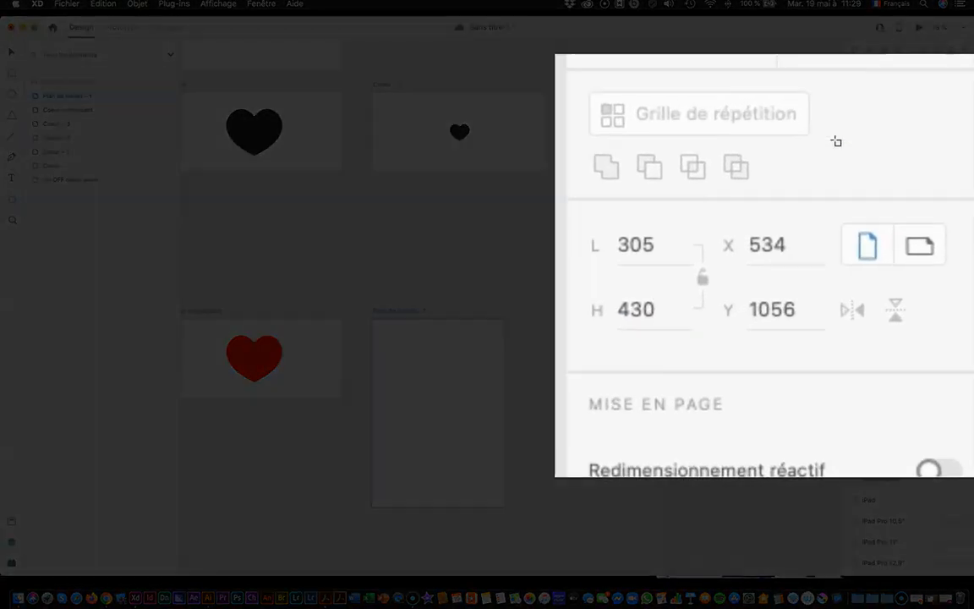
Step: Import the image "carte zarza .jpg" into the new portrait artboard and scale it down to the artboard's size
key("shift+super+i")
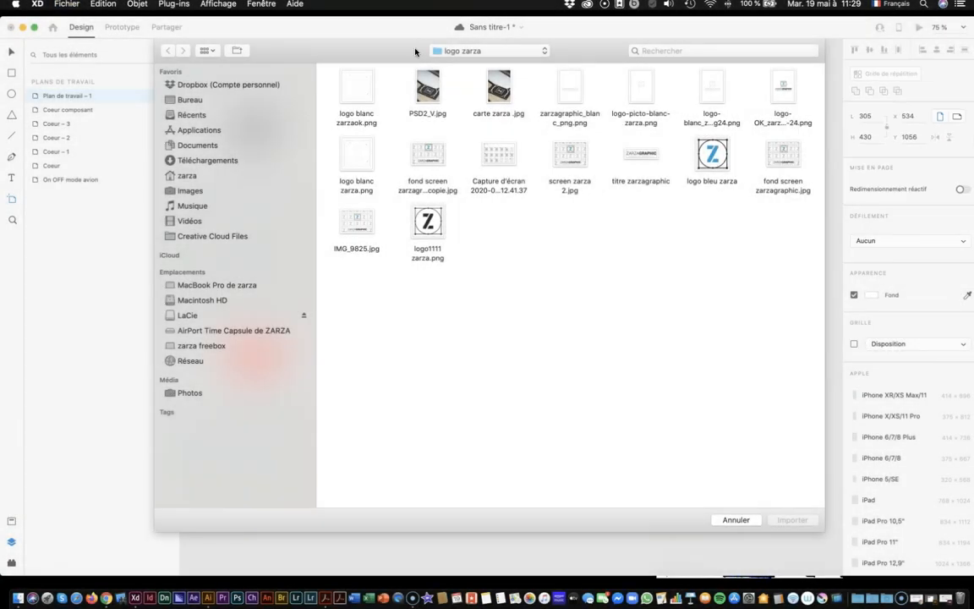
left_click(497, 88)
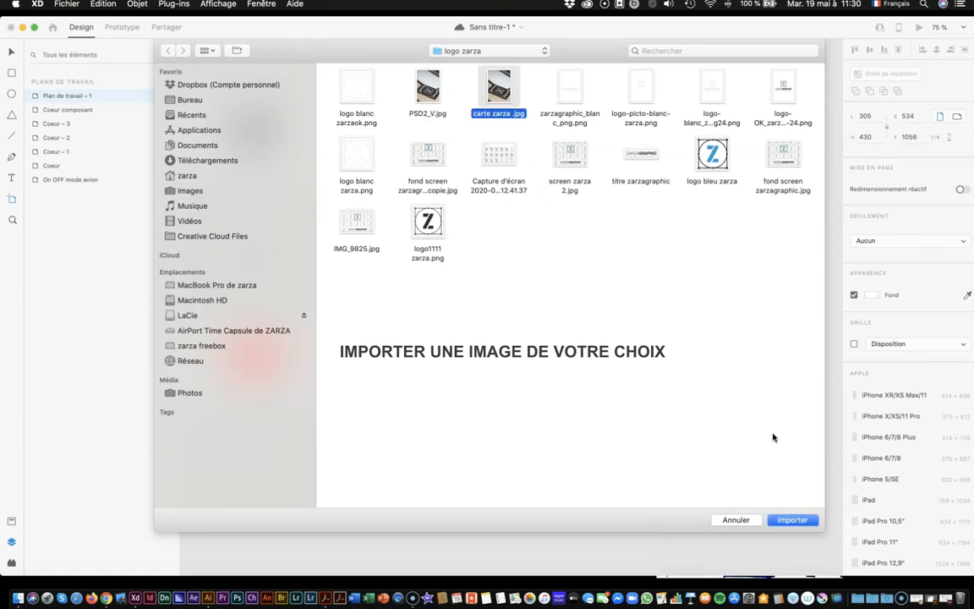
key("Return")
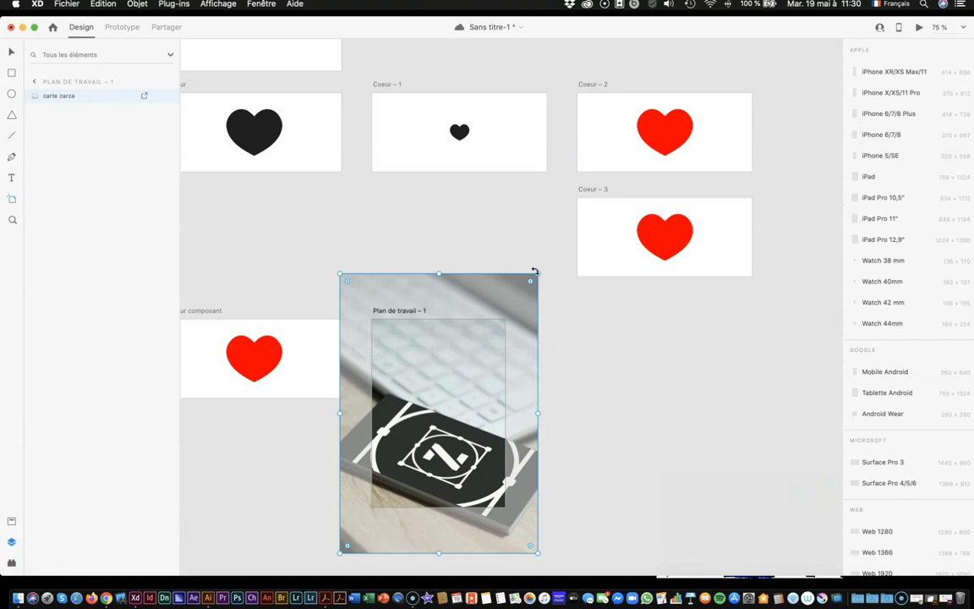
left_click_drag(539, 274, 505, 298)
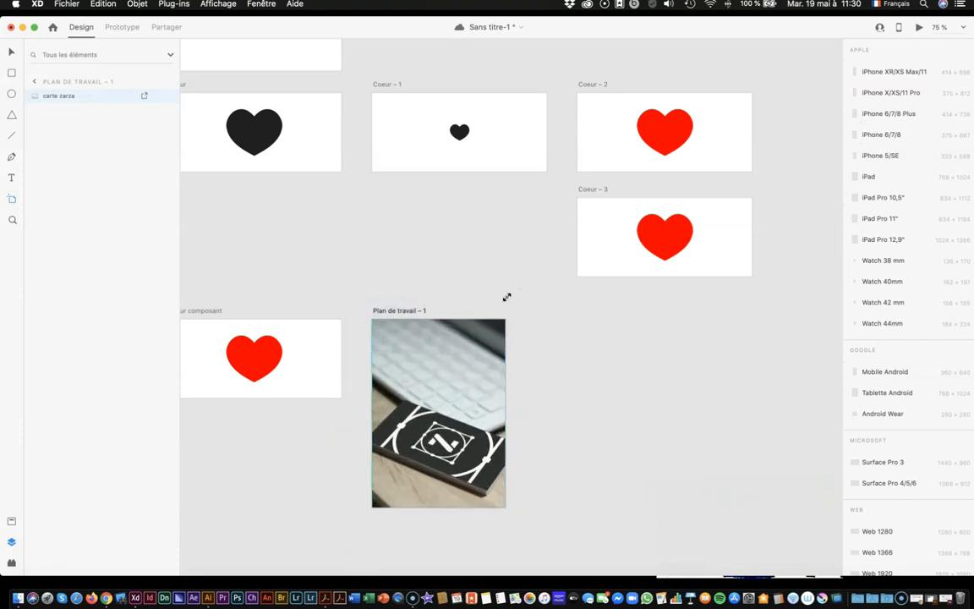
Step: Move the business card image upward so that a blank white band remains at the bottom of the portrait artboard
scroll(475, 369, "down", 1)
scroll(474, 369, "down", 5)
key("Escape")
left_click_drag(344, 202, 343, 156)
left_click(448, 213)
scroll(448, 228, "left", 5)
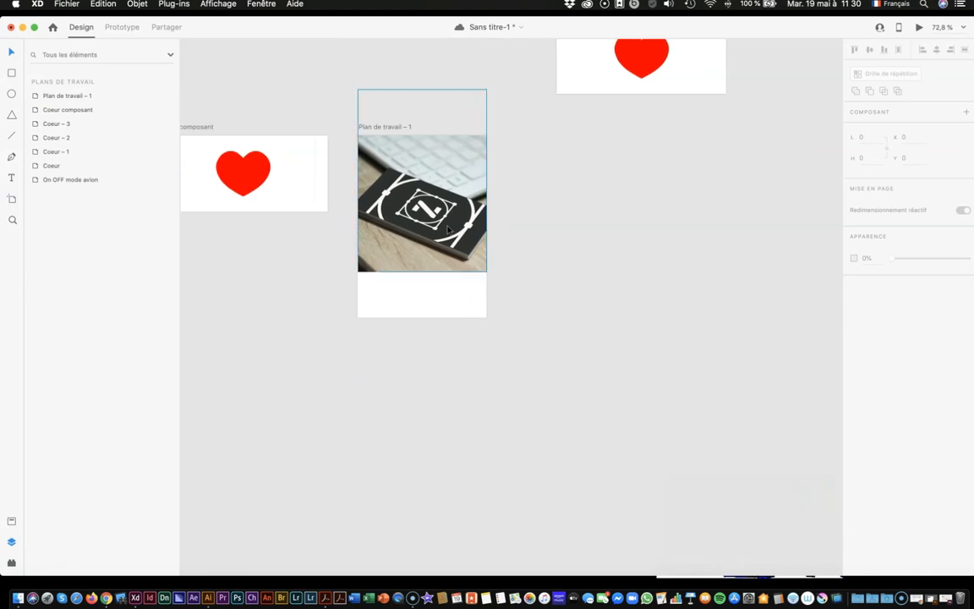
scroll(448, 229, "left", 2)
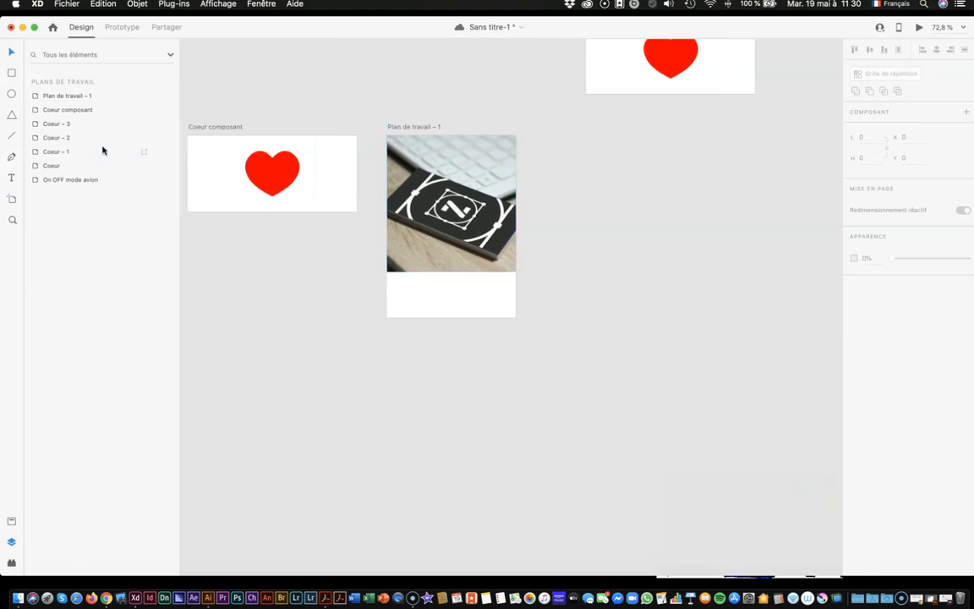
Step: Add the text "Carte de visite" in the white band below the image and position it at about X 41, Y 361
left_click(12, 179)
left_click(401, 292)
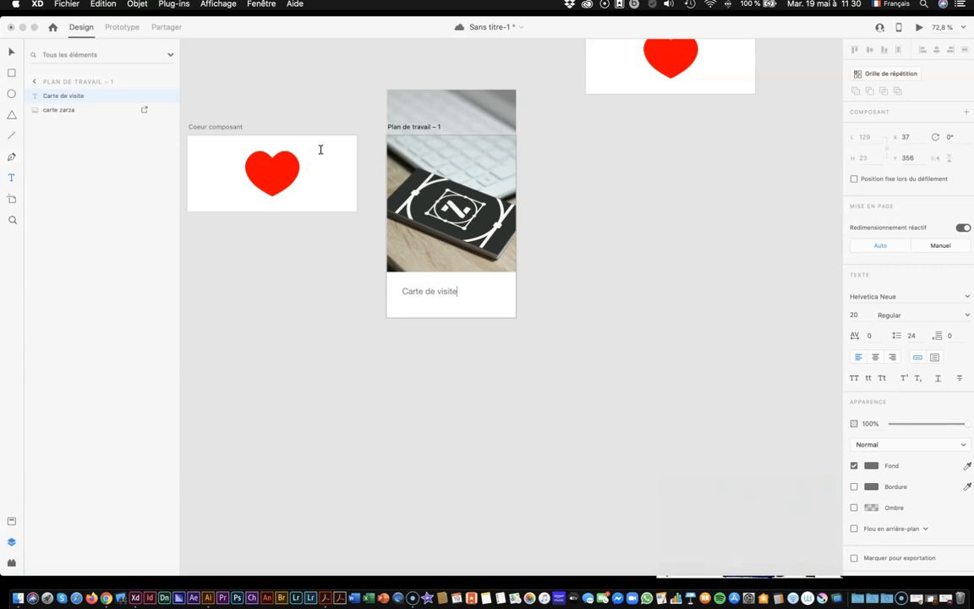
left_click(10, 48)
left_click_drag(435, 294, 437, 294)
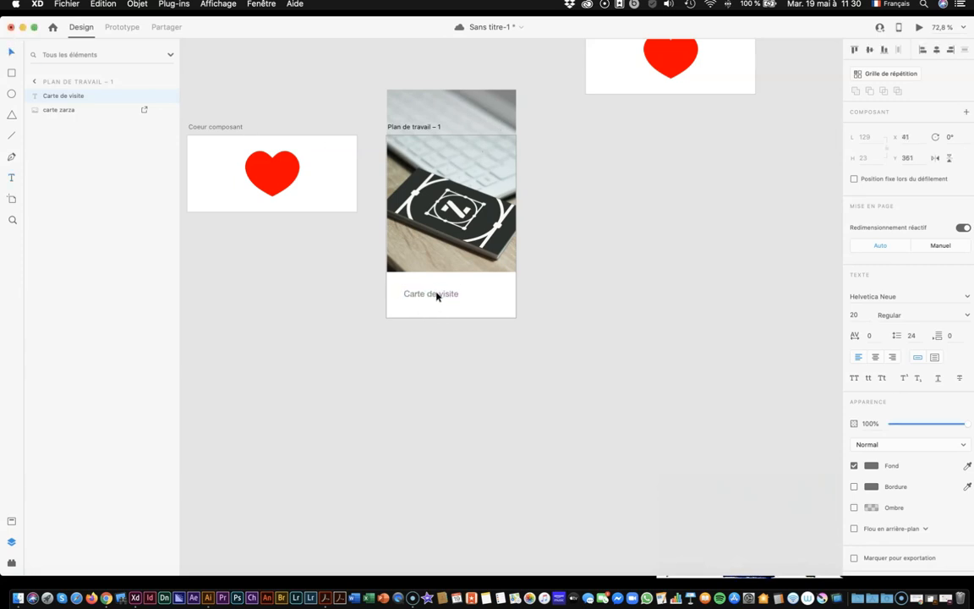
left_click(579, 312)
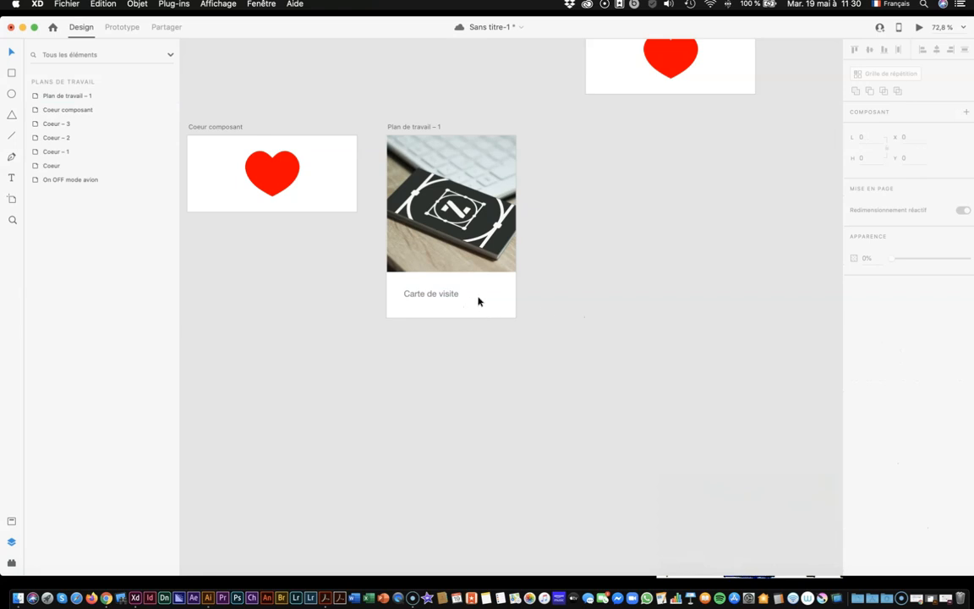
Step: Copy the small black heart from the Coeur – 1 artboard into the business card artboard, Plan de travail – 1
left_click(275, 182)
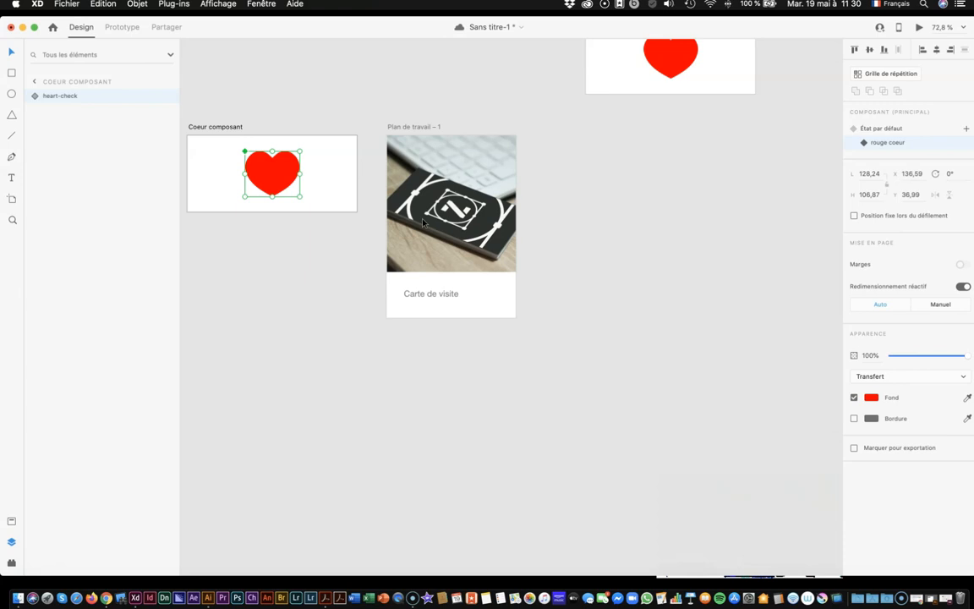
left_click(492, 301)
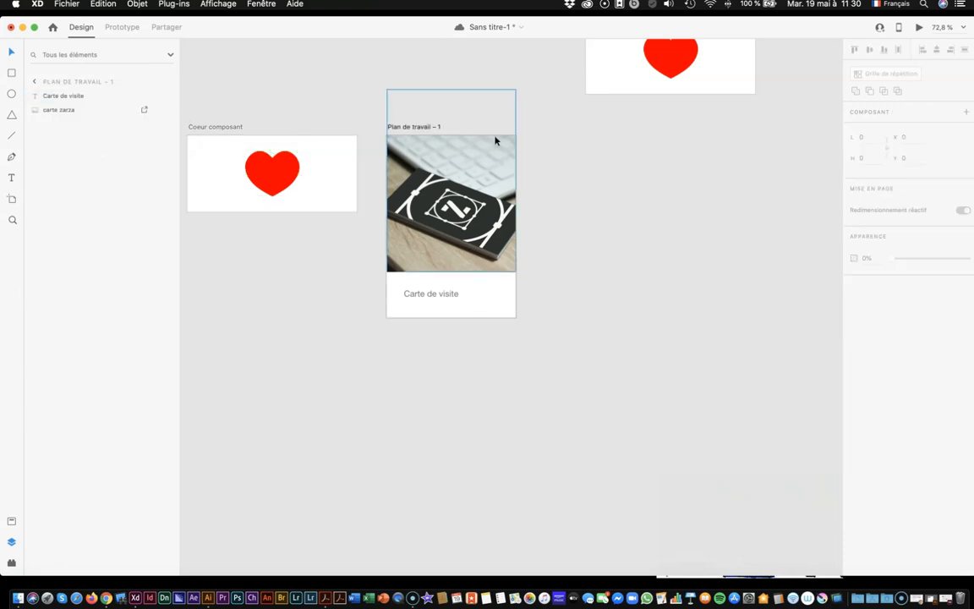
scroll(497, 144, "up", 5)
left_click(468, 75)
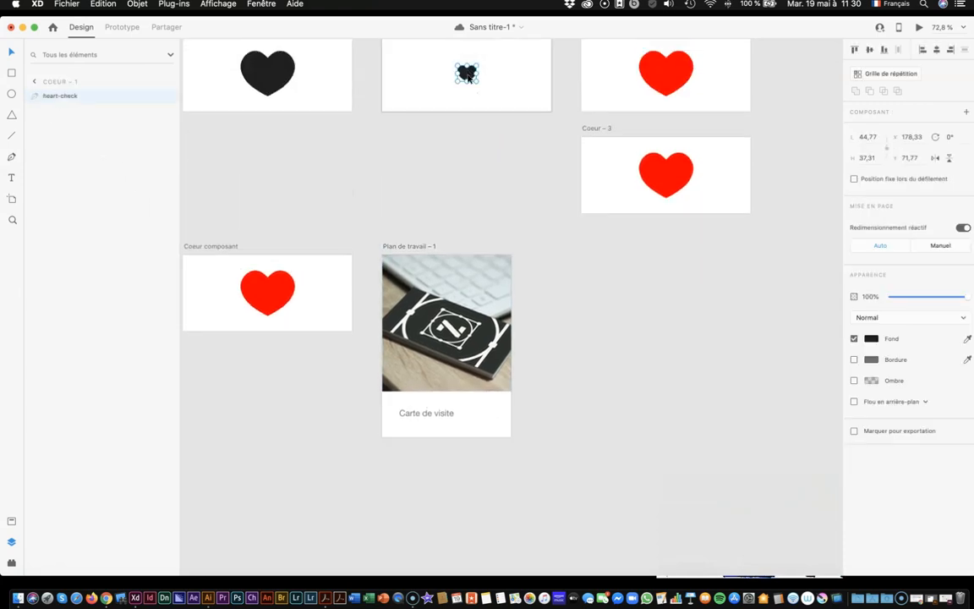
scroll(475, 169, "down", 5)
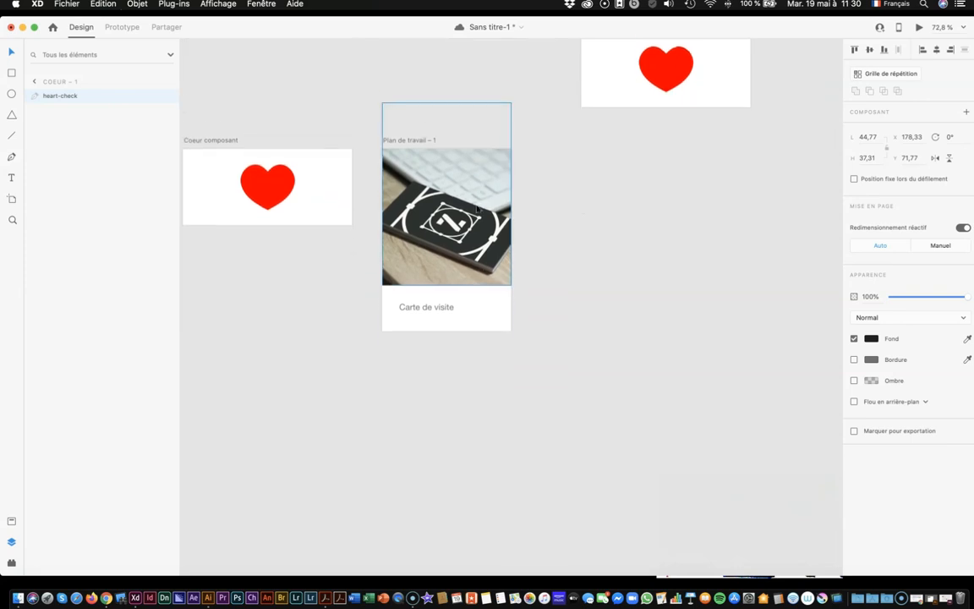
left_click(481, 301)
key("cmd+v")
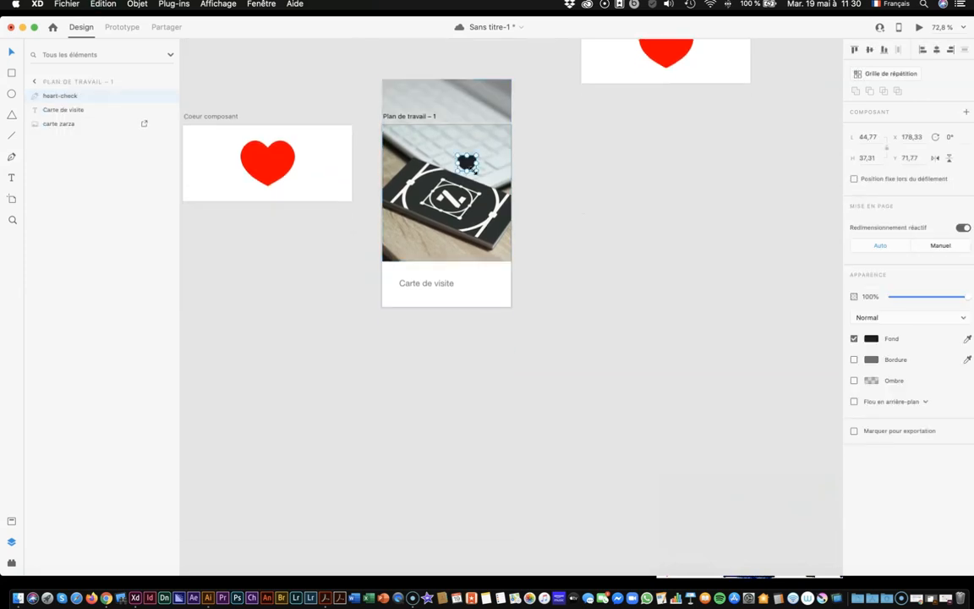
Step: Move the pasted heart into the white band beside the "Carte de visite" text, at about X 215, Y 354
left_click_drag(469, 181, 483, 284)
left_click(545, 297)
left_click(478, 285)
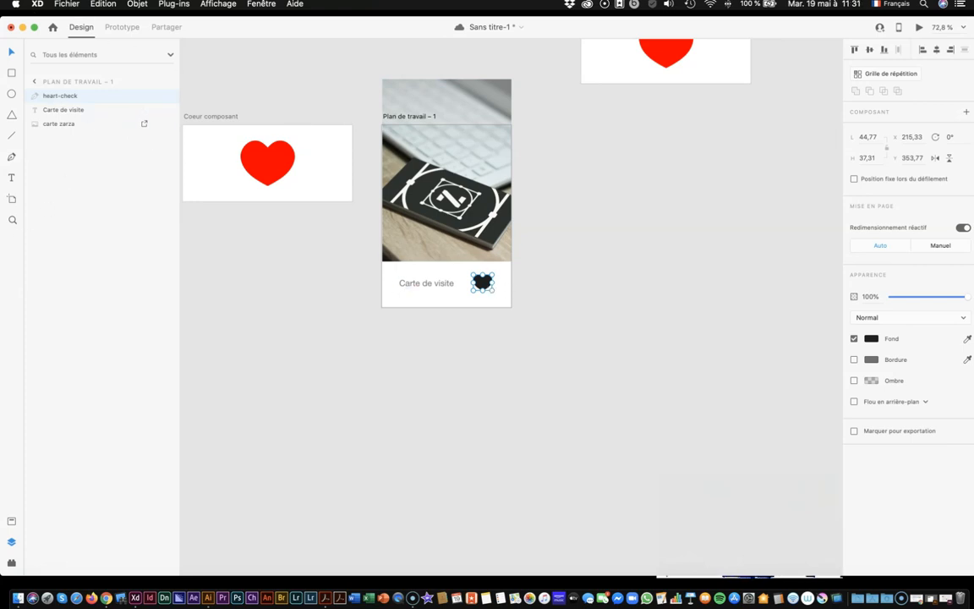
Step: Turn the small heart into a component and fill its default state with the saved grey, RGB 181, 181, 181
left_click(134, 4)
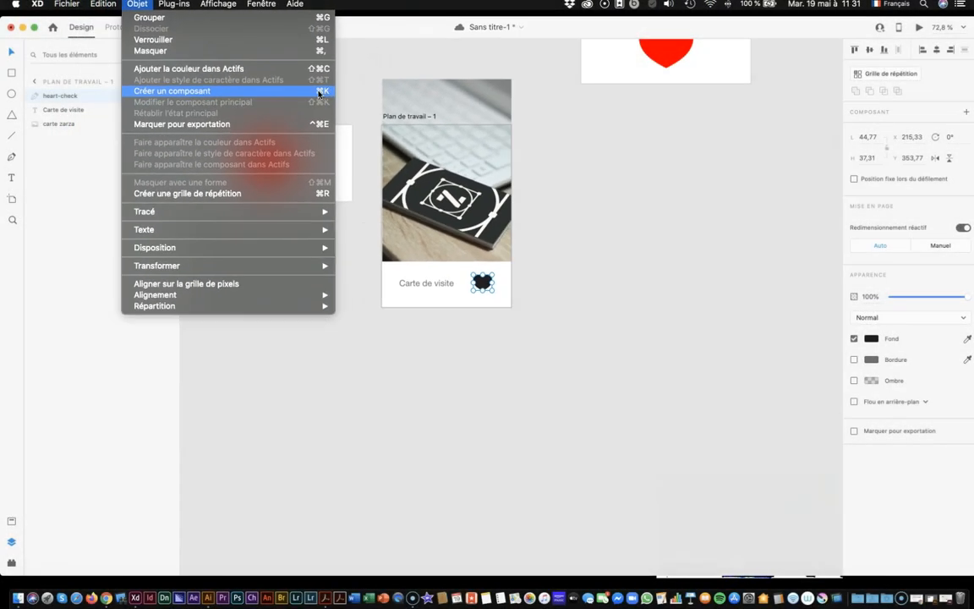
left_click(403, 169)
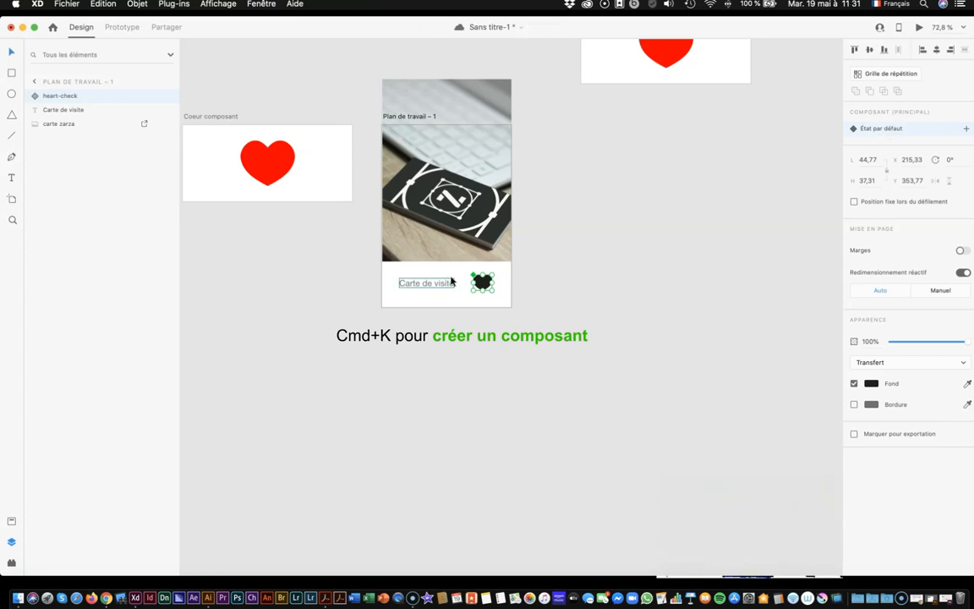
left_click(873, 385)
left_click(875, 386)
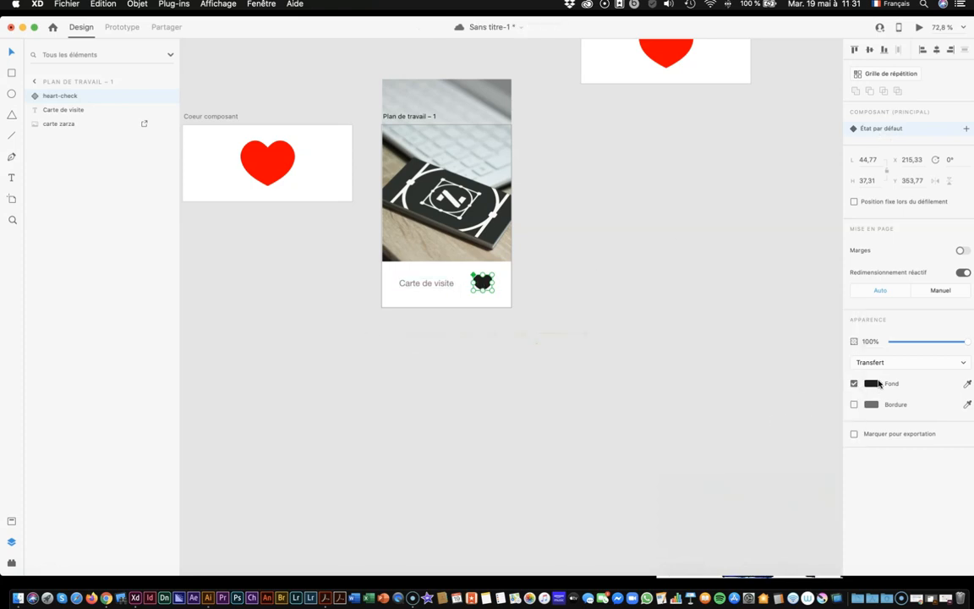
left_click(871, 384)
left_click(776, 452)
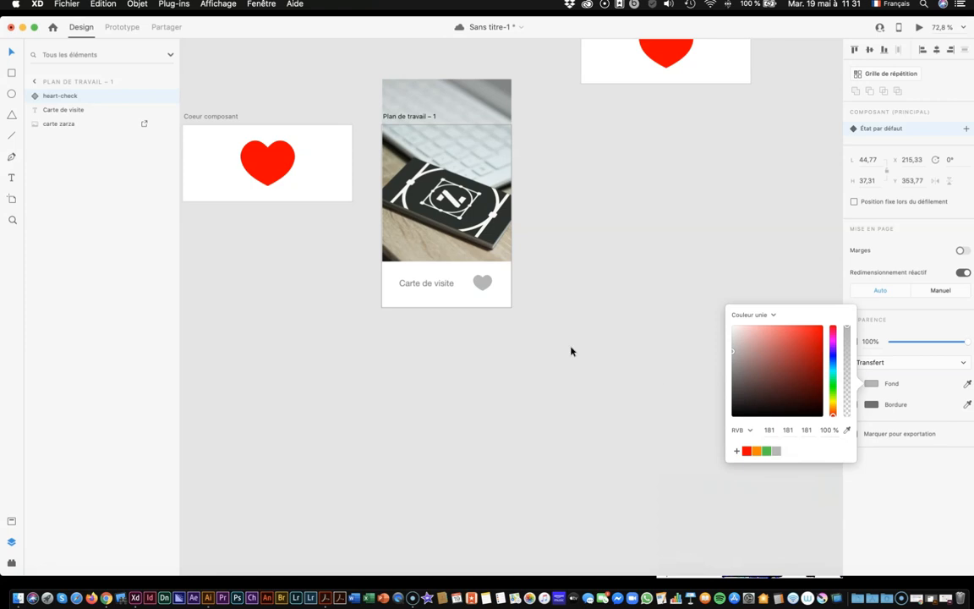
left_click(613, 284)
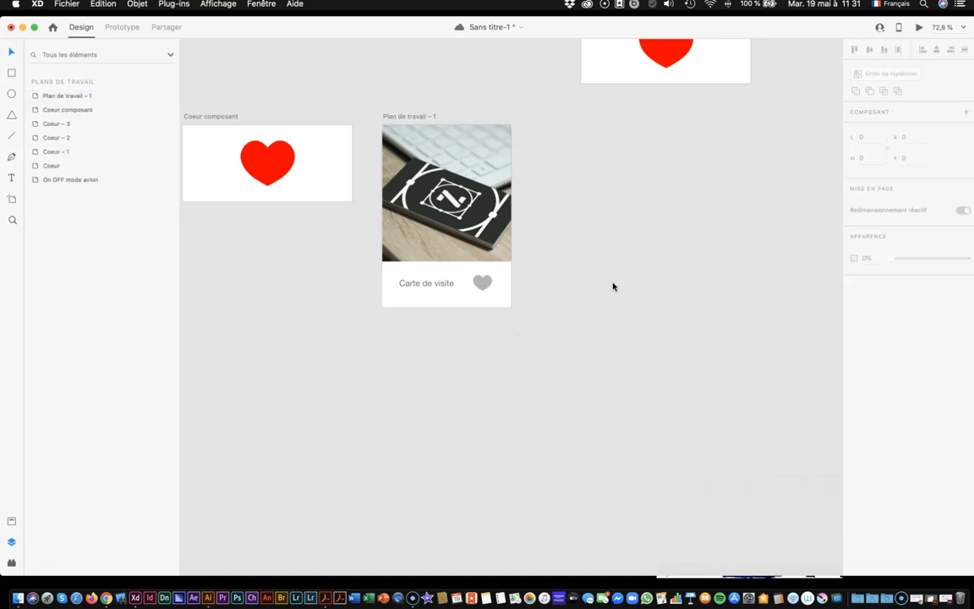
Step: Bring the "Carte de visite" text and the grey heart closer together, placing the heart at about X 196
left_click(446, 285)
left_click_drag(482, 283, 473, 284)
left_click(445, 283)
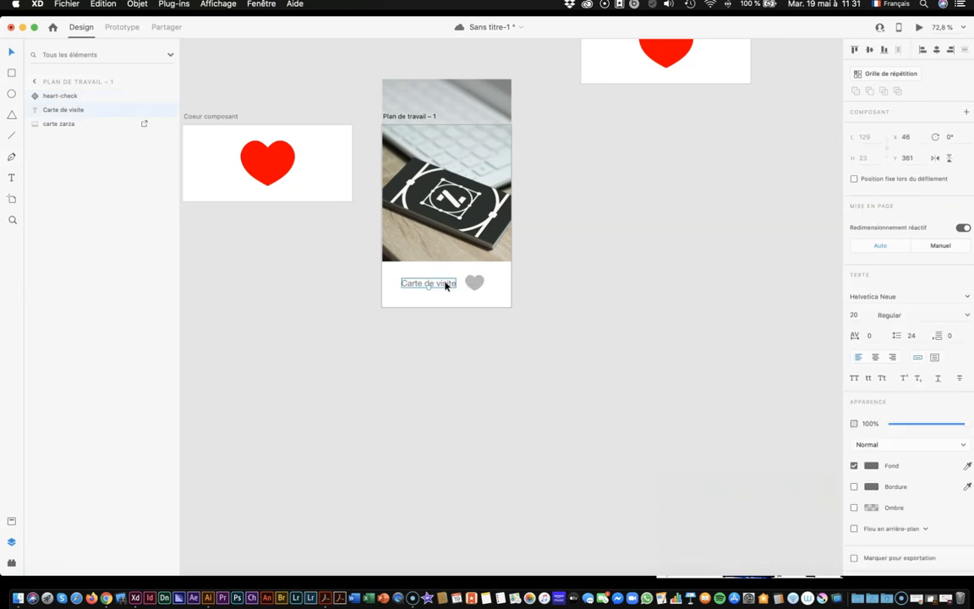
Step: Add a new state named "rouge" to the grey heart component
left_click(471, 284)
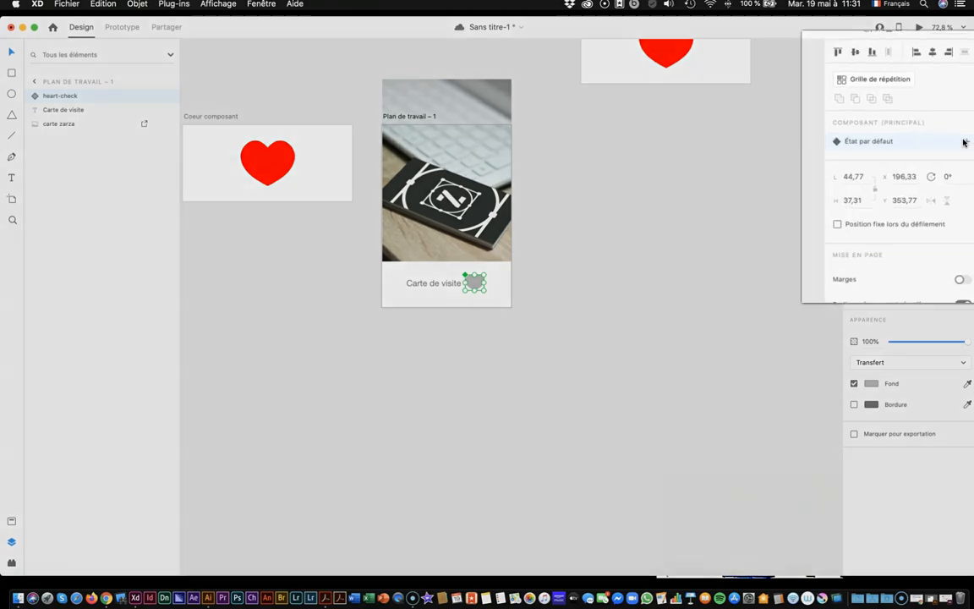
left_click(966, 129)
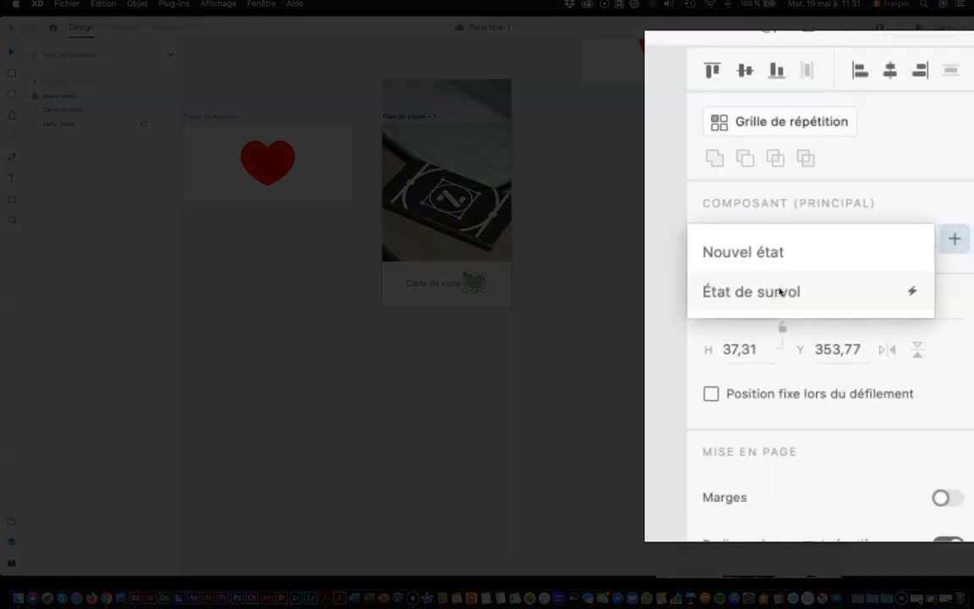
left_click(776, 252)
type("rouge")
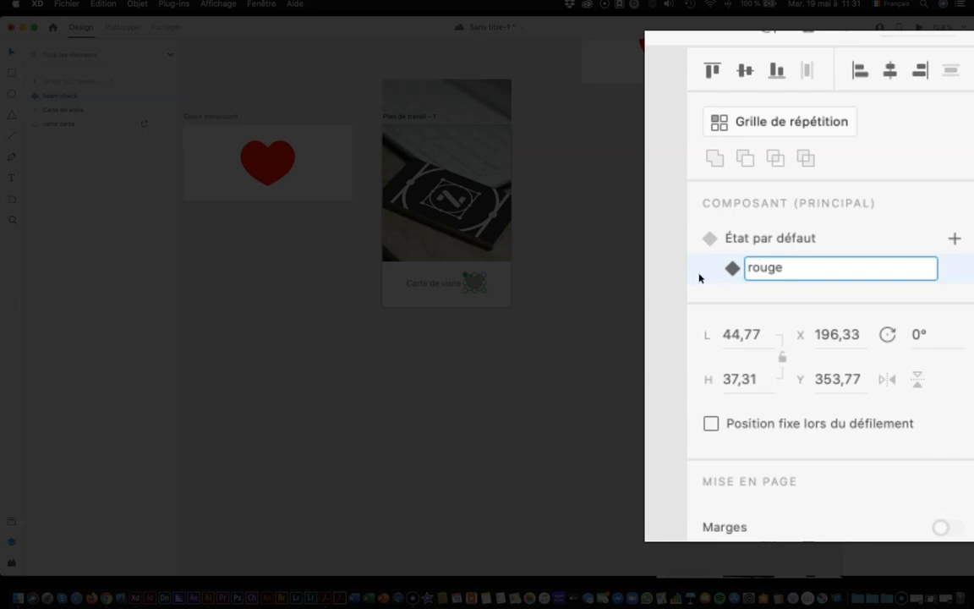
left_click(605, 325)
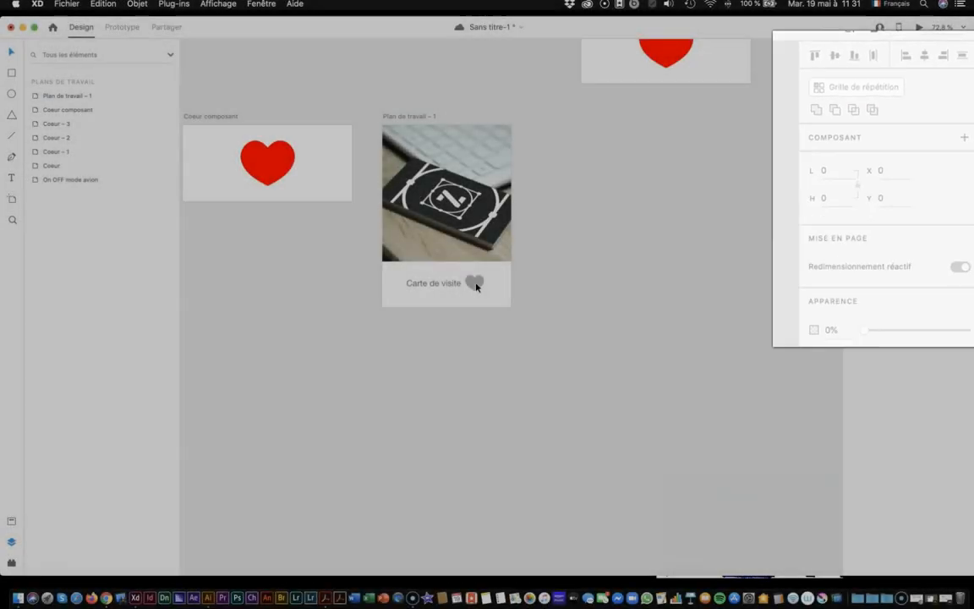
Step: Fill the heart's rouge state with the saved red, RGB 255, 0, 0
left_click(475, 284)
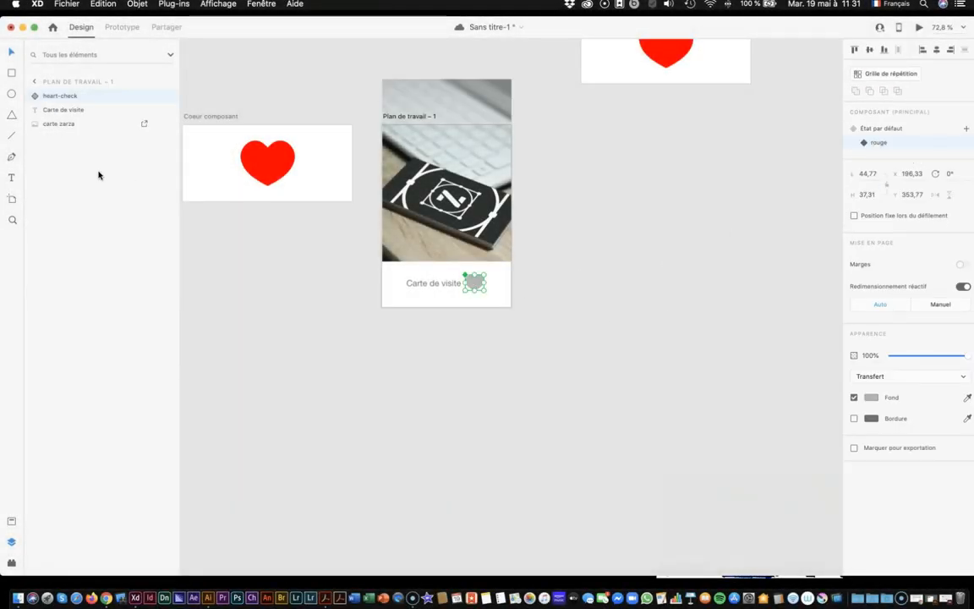
left_click(869, 396)
left_click(869, 396)
left_click(871, 397)
left_click(748, 465)
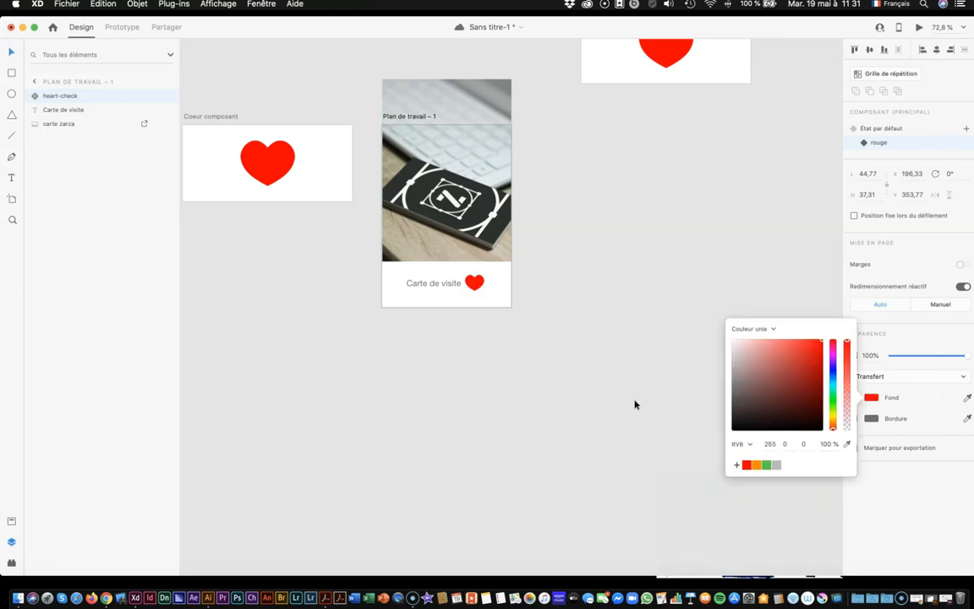
left_click(634, 404)
Step: Switch to Prototype mode with the business card heart selected and set the component to État par défaut
left_click(474, 286)
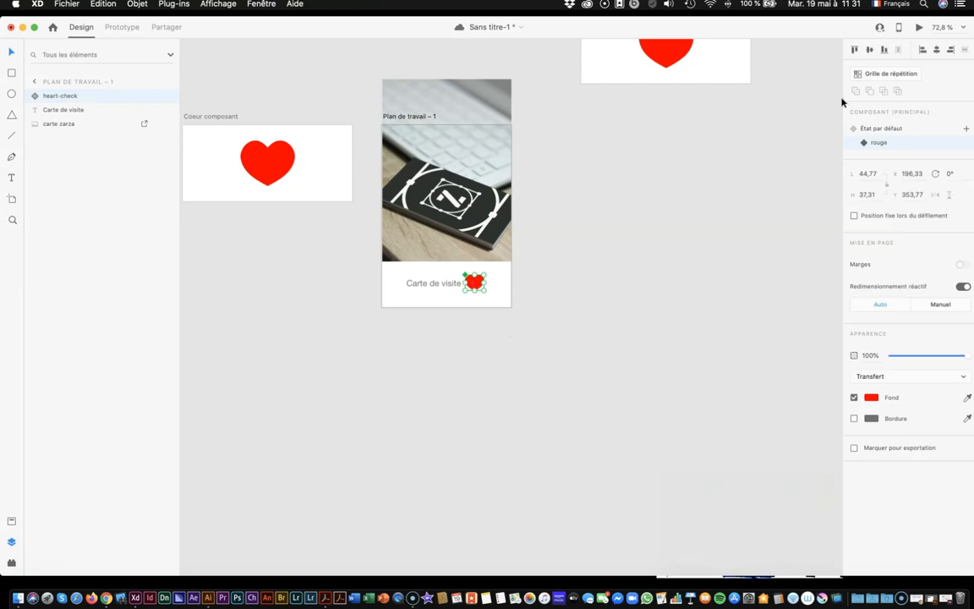
left_click(122, 27)
left_click(909, 65)
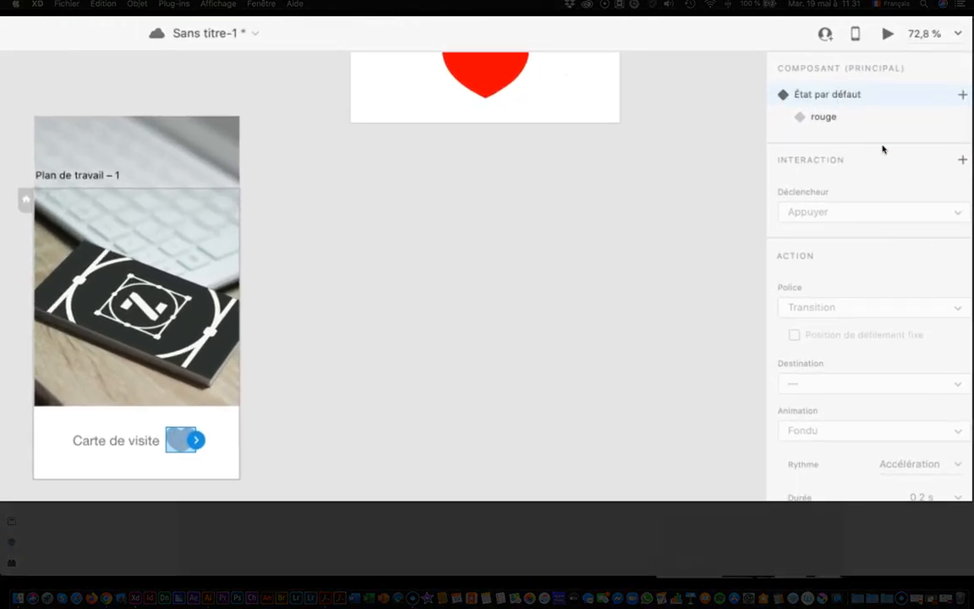
Step: Add a tap interaction to the heart's default state that auto-animates to the rouge state
left_click(962, 159)
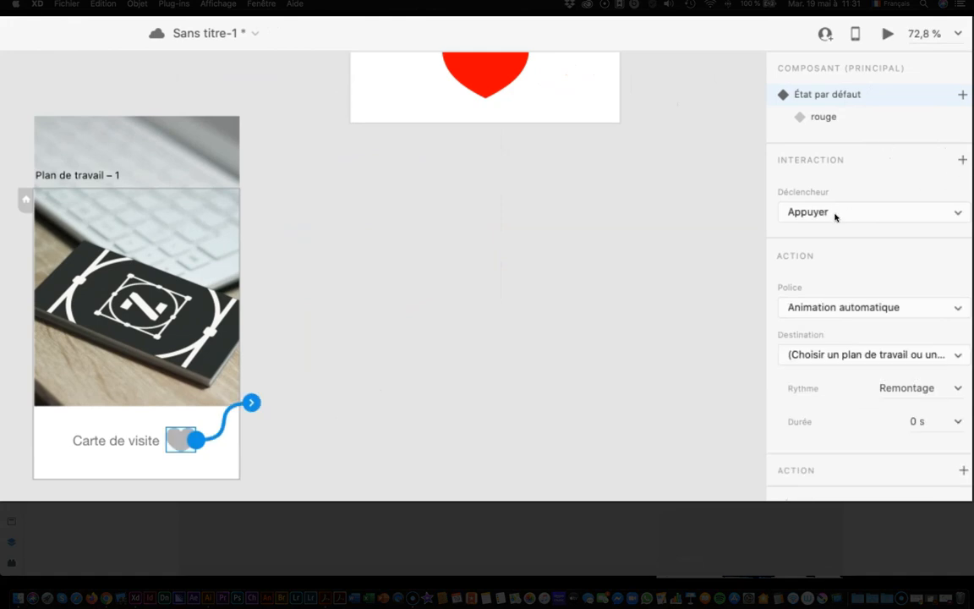
left_click(859, 354)
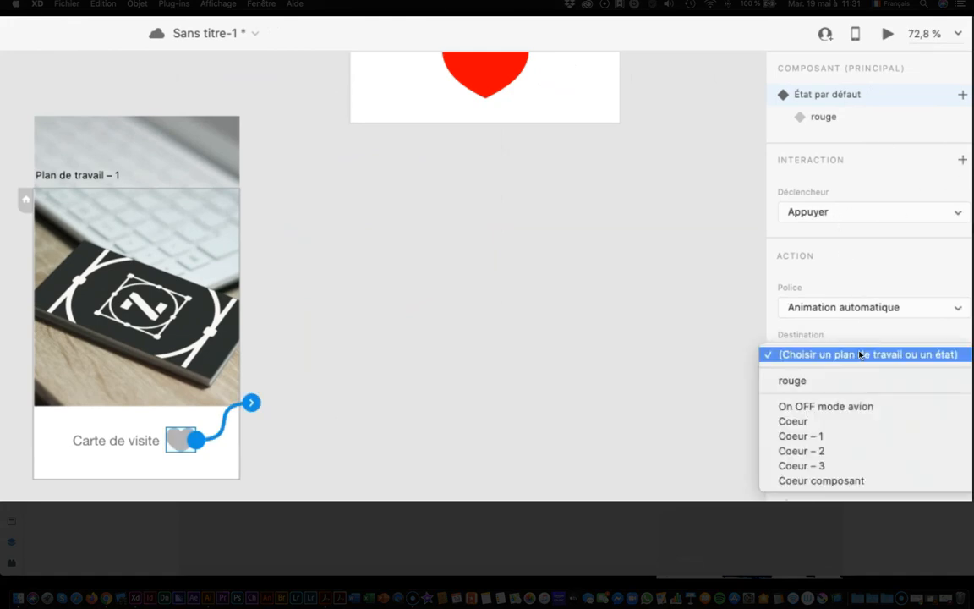
left_click(857, 382)
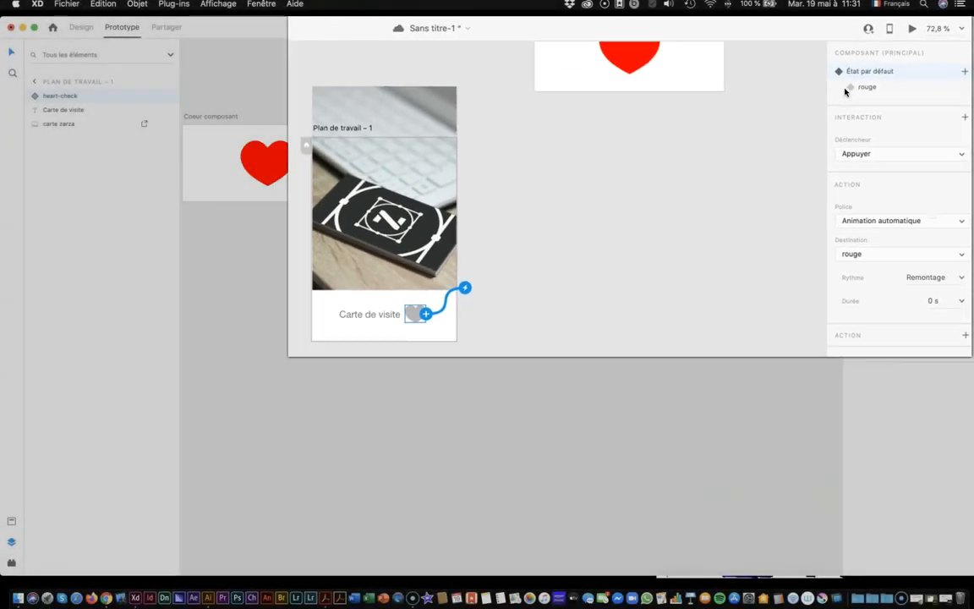
Step: Give the heart's rouge state a tap interaction that auto-animates back to État par défaut
left_click(821, 117)
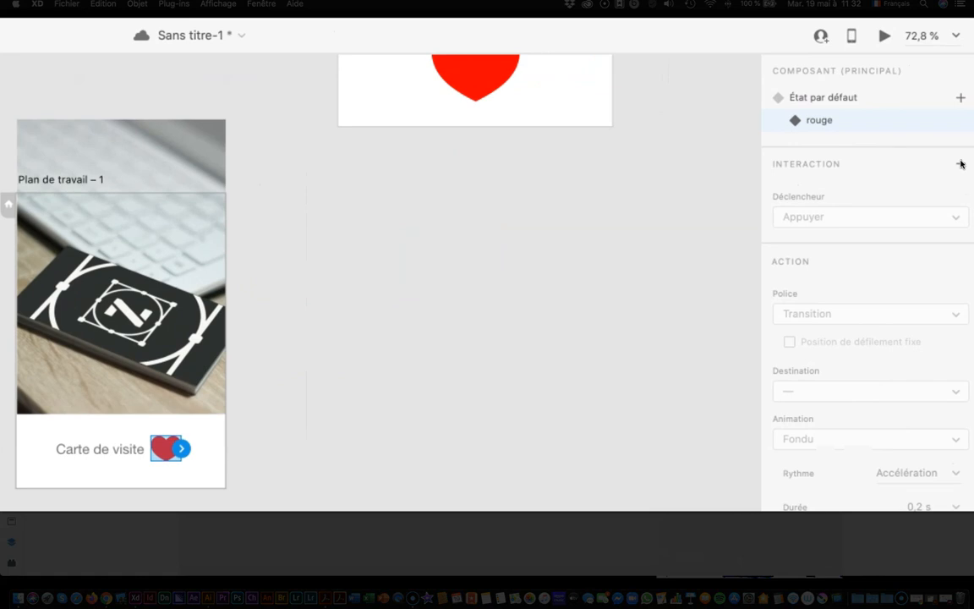
left_click(960, 164)
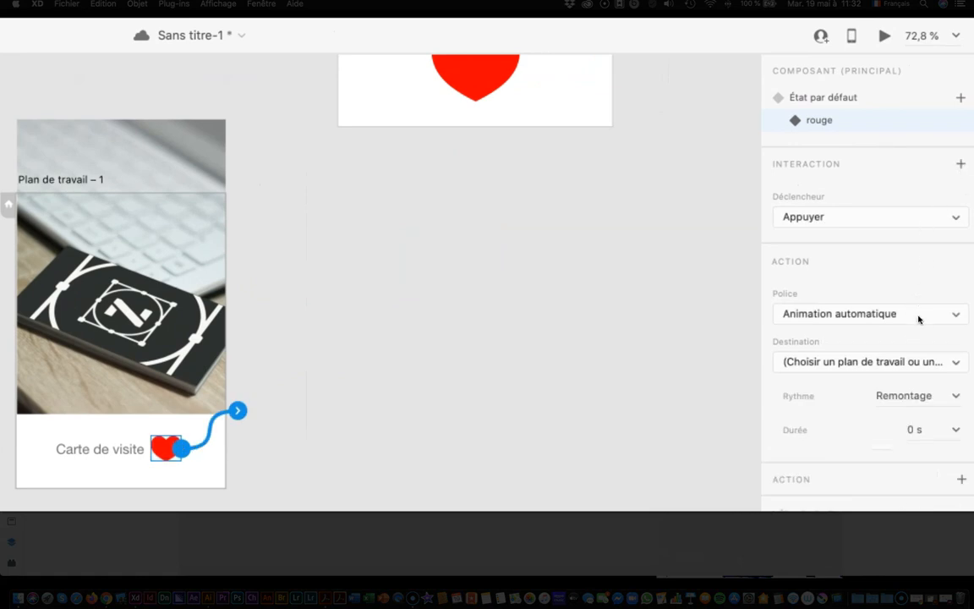
left_click(918, 362)
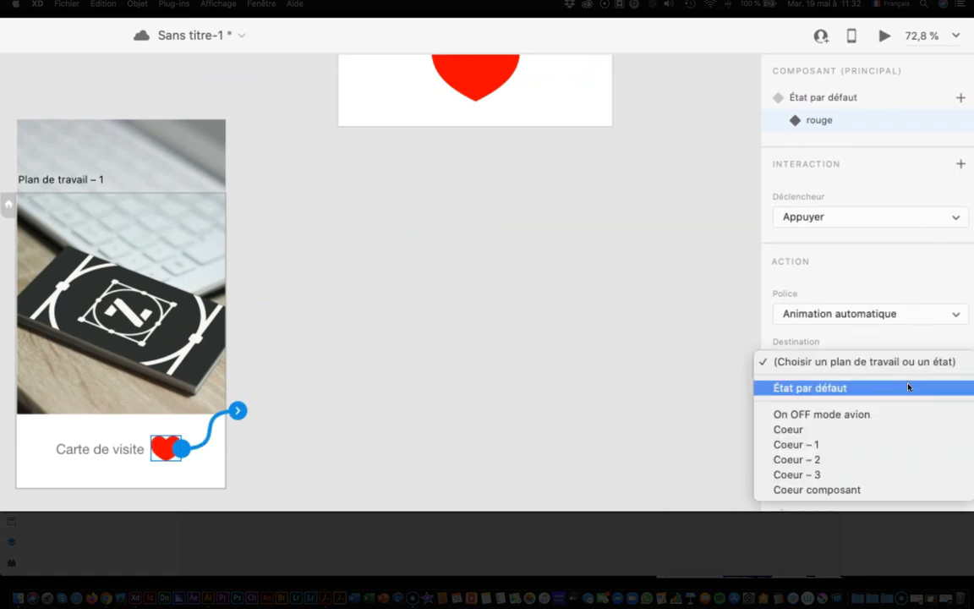
left_click(908, 388)
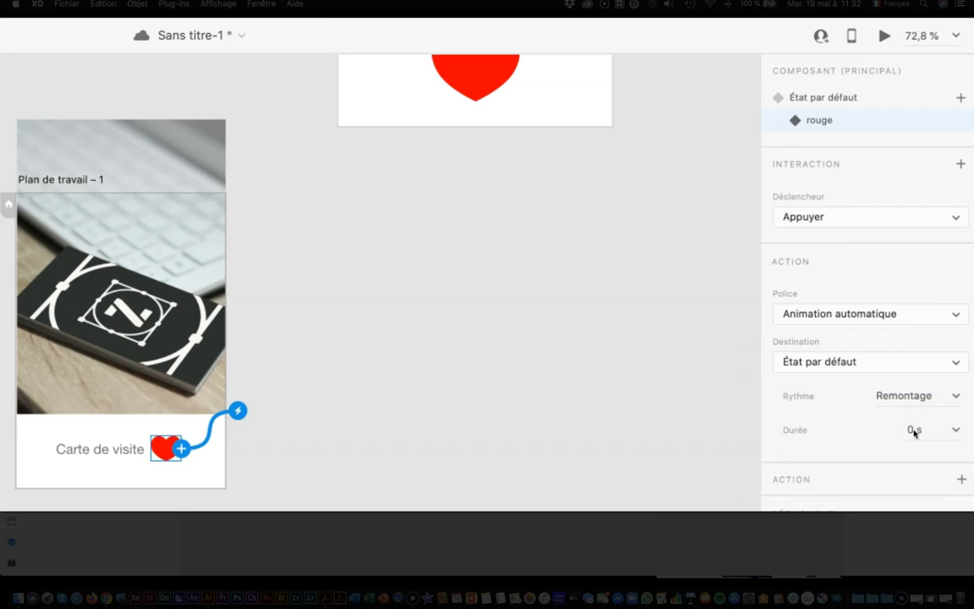
Step: Preview the Carte de visite artboard and test toggling its heart by tapping it
left_click(884, 38)
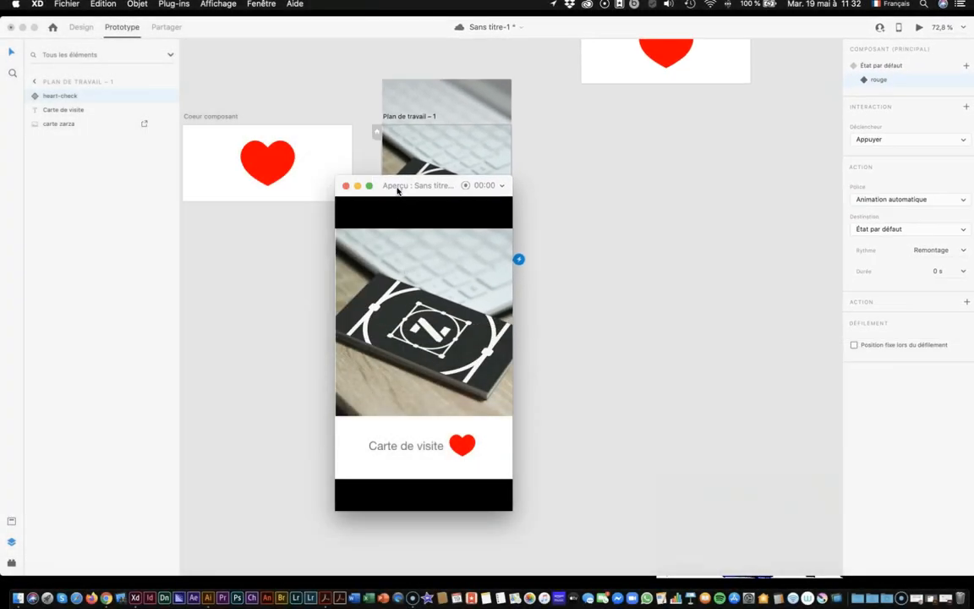
left_click_drag(397, 190, 610, 131)
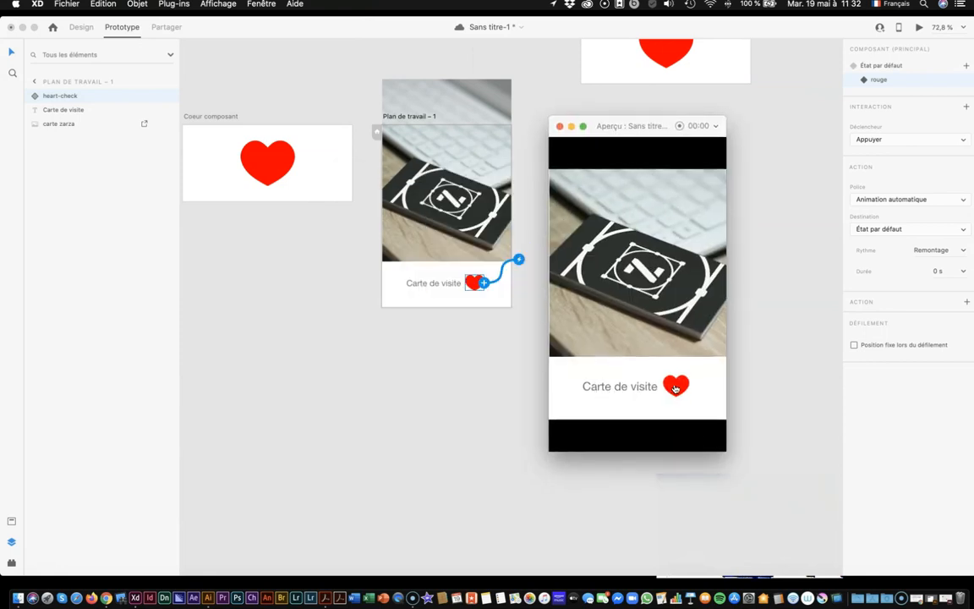
left_click(675, 388)
left_click(675, 391)
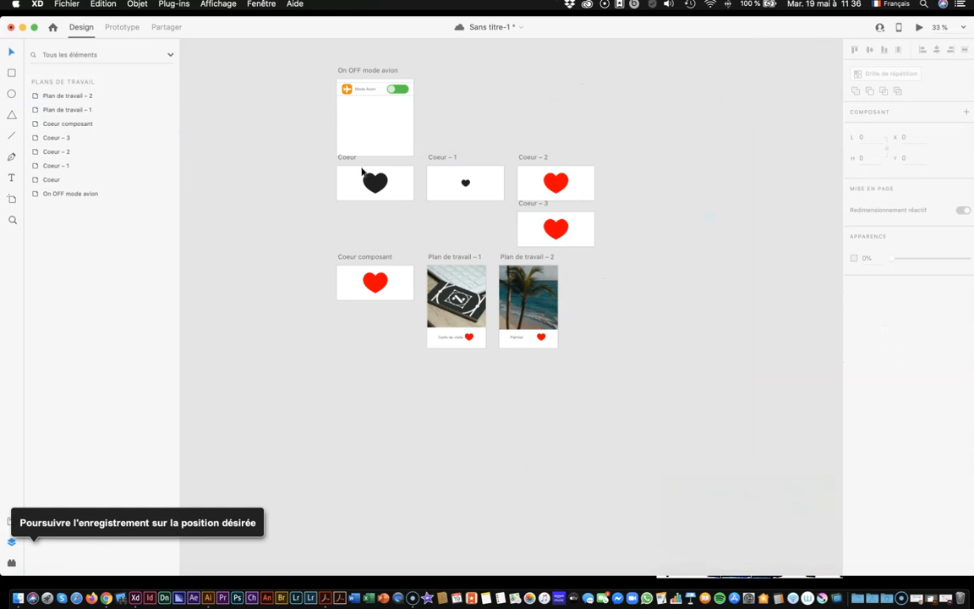
Step: Preview the heart animation starting from the Coeur artboard, close the preview, and inspect the heart in Coeur composant
left_click(346, 158)
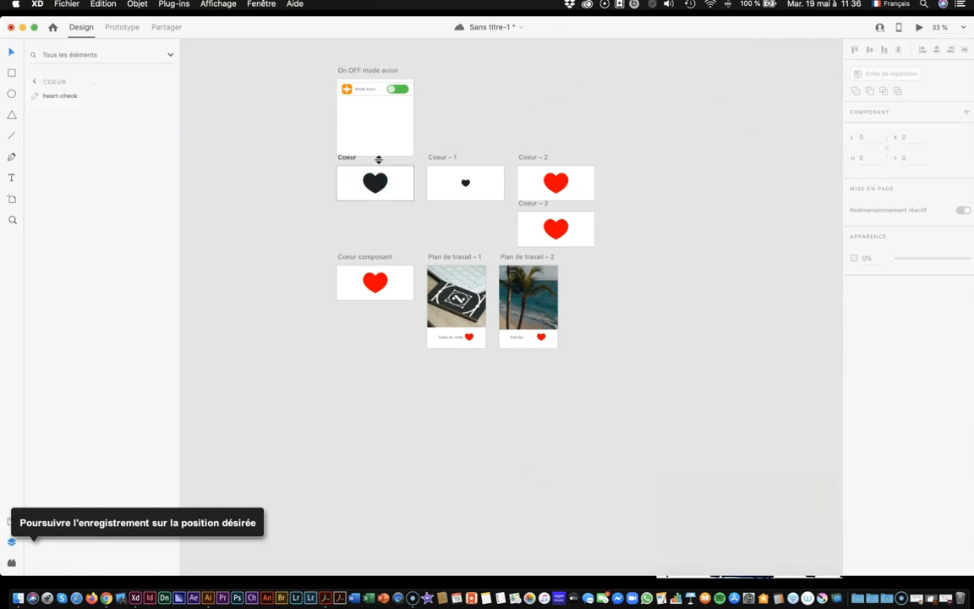
left_click(919, 28)
left_click(662, 294)
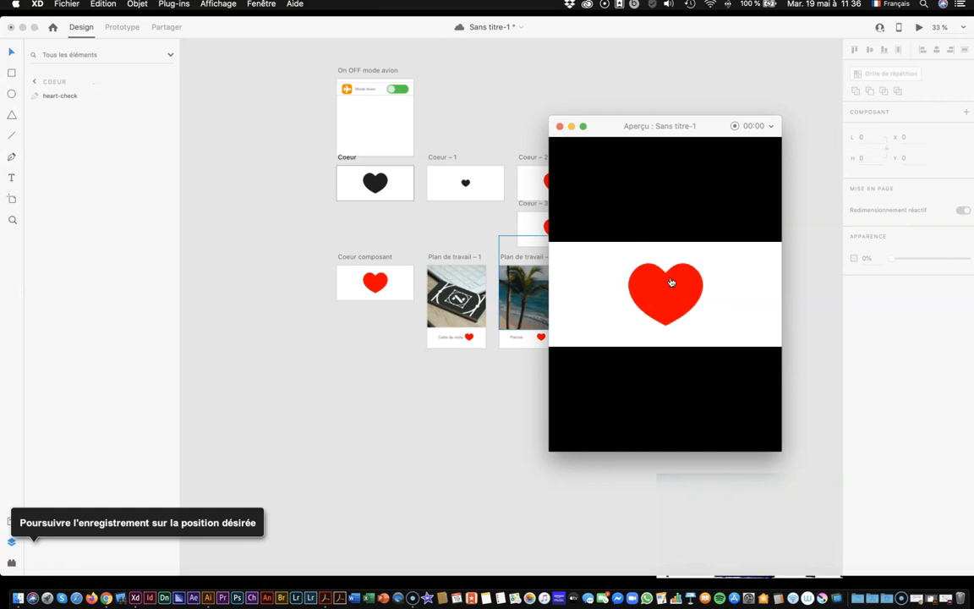
left_click(559, 126)
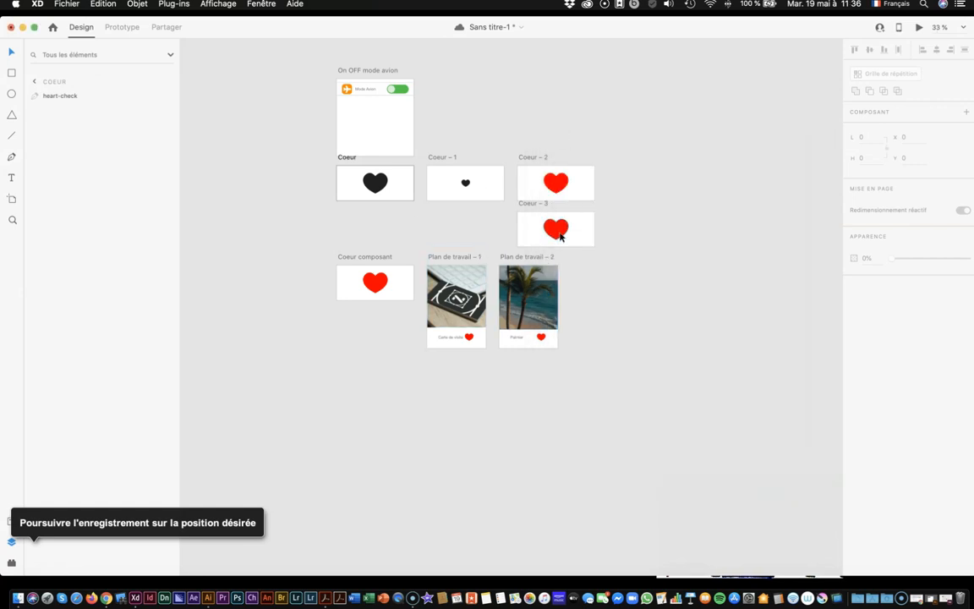
left_click(367, 280)
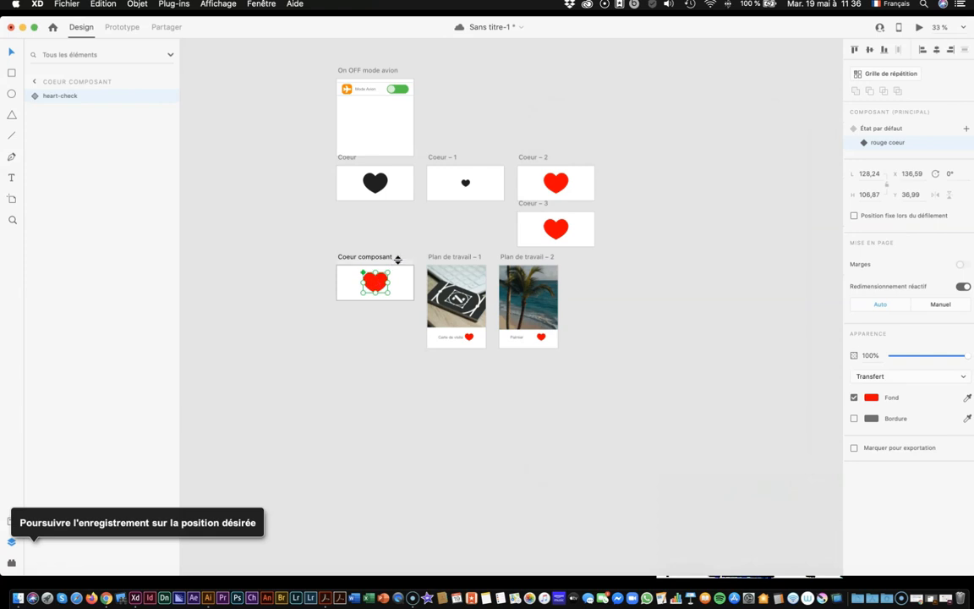
left_click(34, 562)
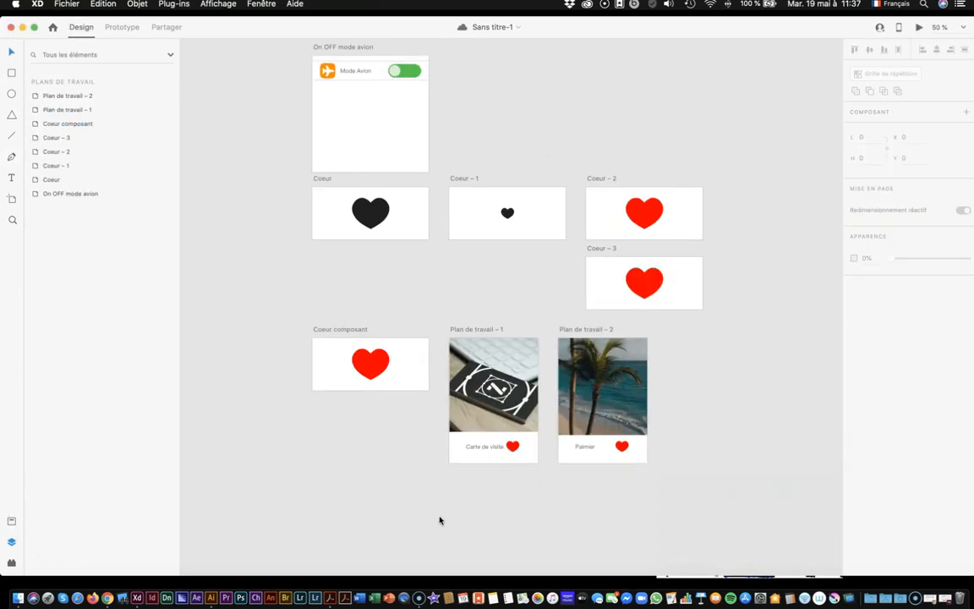
Step: Draw a new artboard below Coeur composant and set its size to 400 × 400
scroll(439, 520, "down", 10)
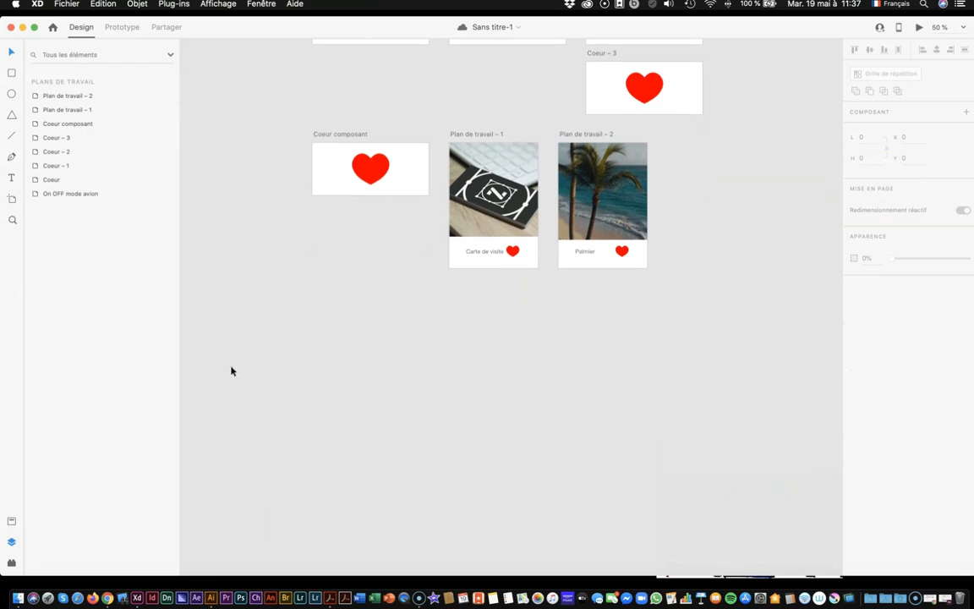
left_click(12, 199)
mouse_move(314, 340)
left_mouse_down()
mouse_move(438, 407)
mouse_move(435, 472)
left_mouse_up()
left_click(842, 127)
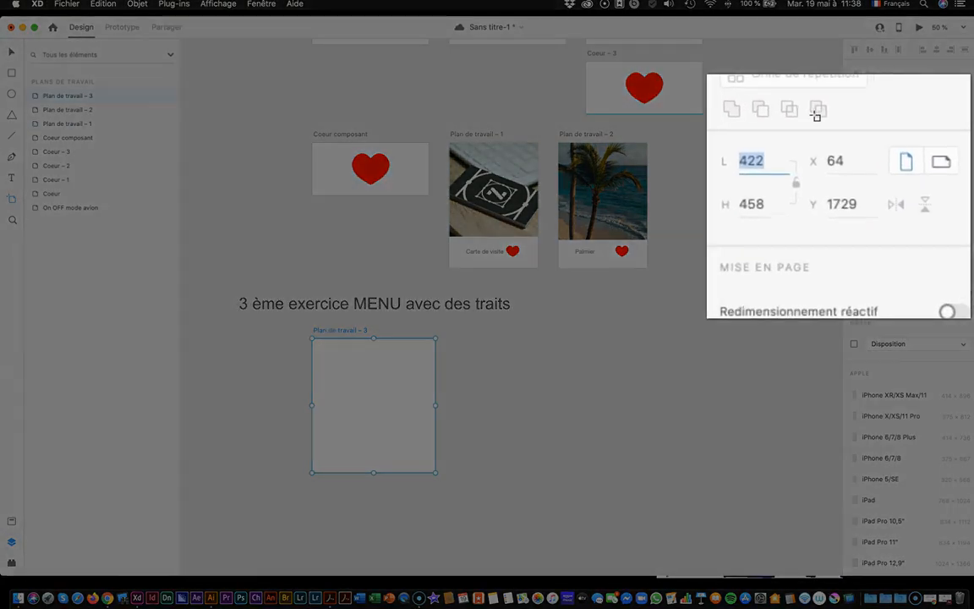
type("400")
key("Tab")
type("400")
key("Return")
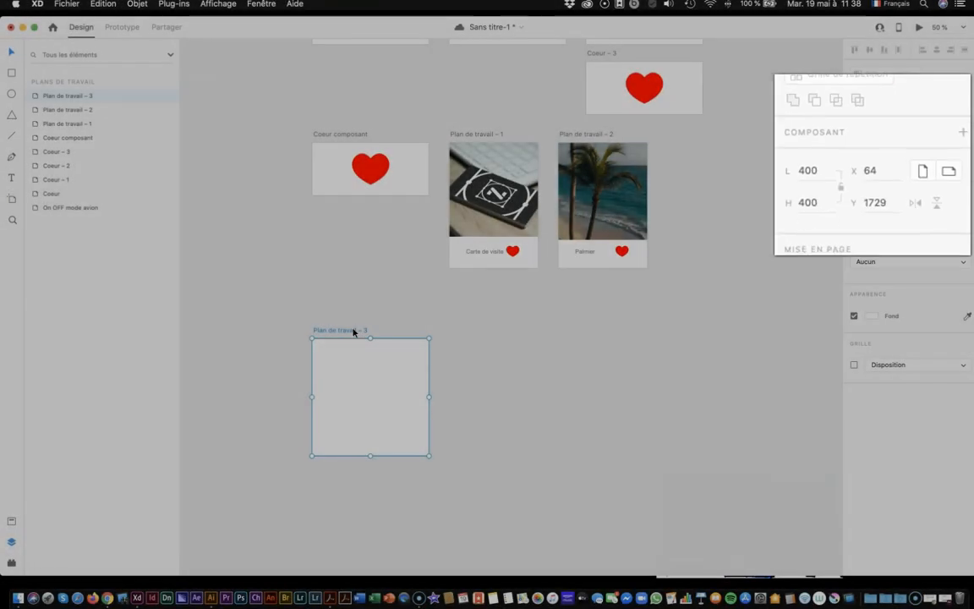
Step: Rename the new 400 × 400 artboard as Menu animé
double_click(353, 328)
type("menu")
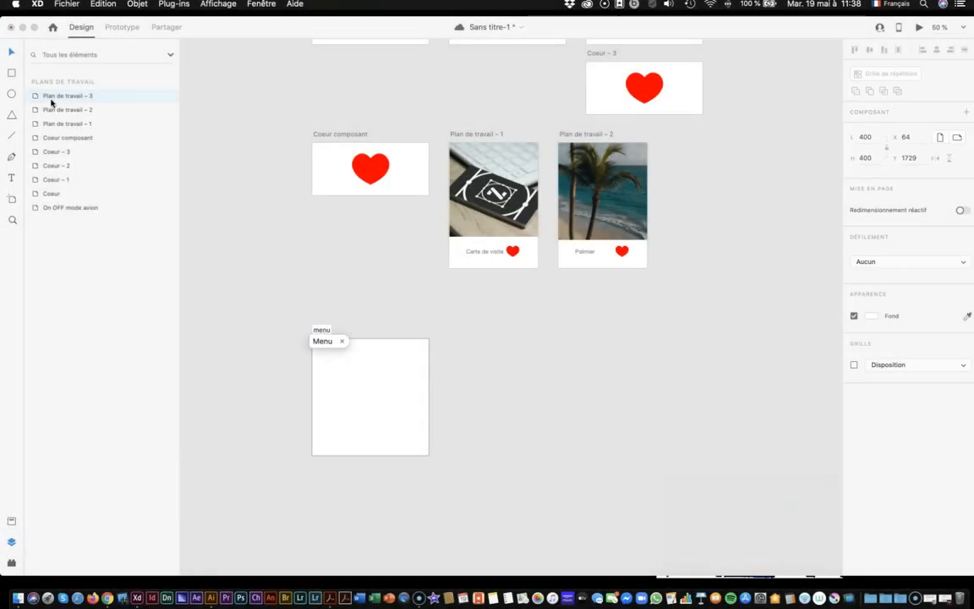
type(" animé")
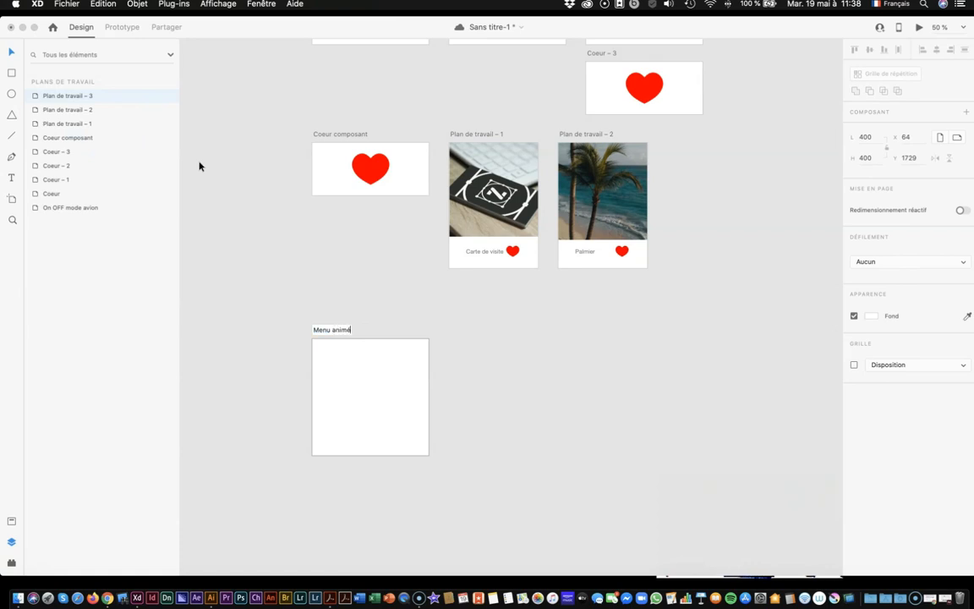
left_click(334, 331)
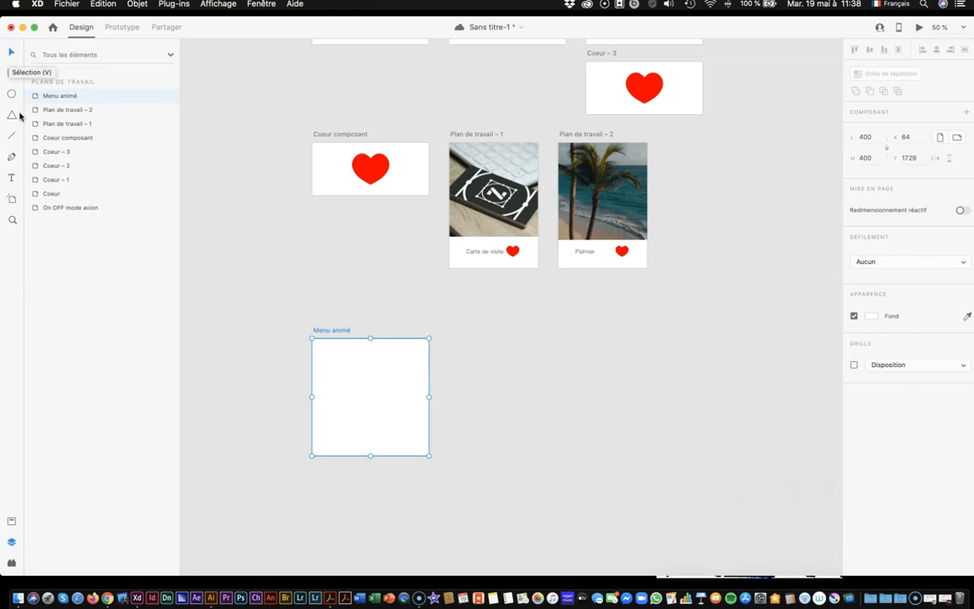
Step: Draw a horizontal line about 230 px long in the upper part of the Menu animé artboard
left_click(11, 138)
left_click_drag(334, 374, 392, 374)
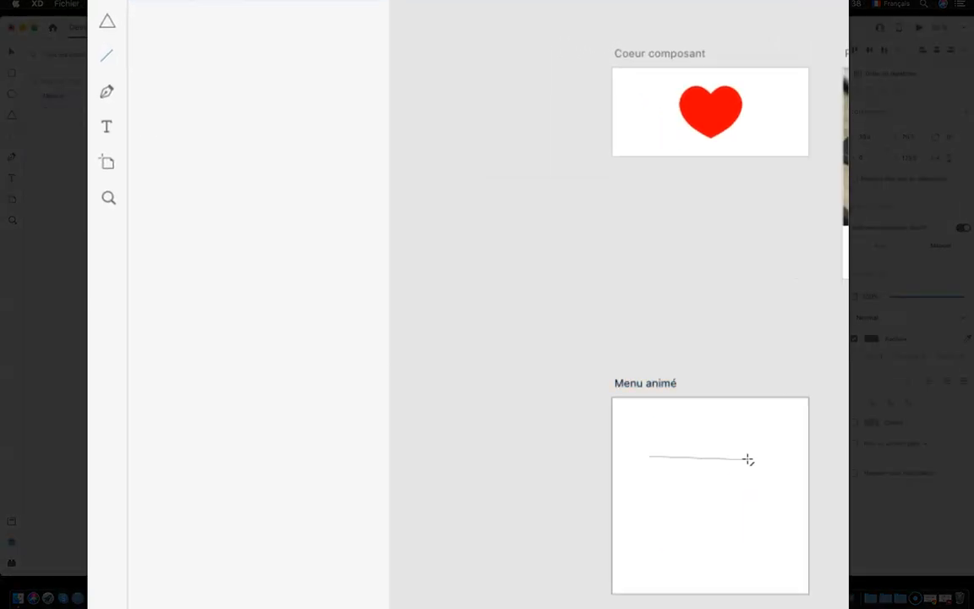
mouse_move(747, 459)
left_mouse_down()
mouse_move(713, 455)
mouse_move(766, 460)
mouse_move(756, 458)
left_mouse_up()
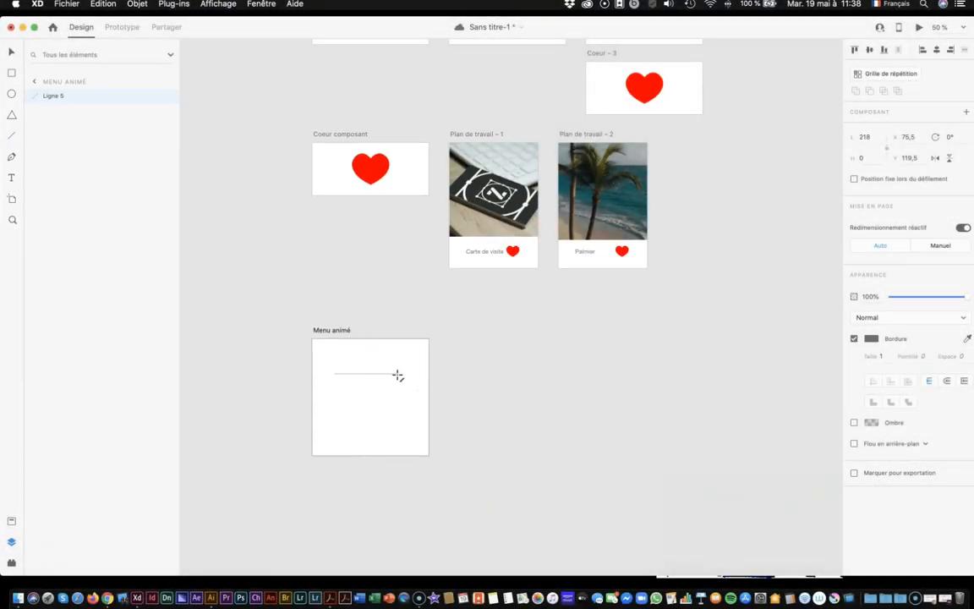
left_click_drag(398, 376, 400, 372)
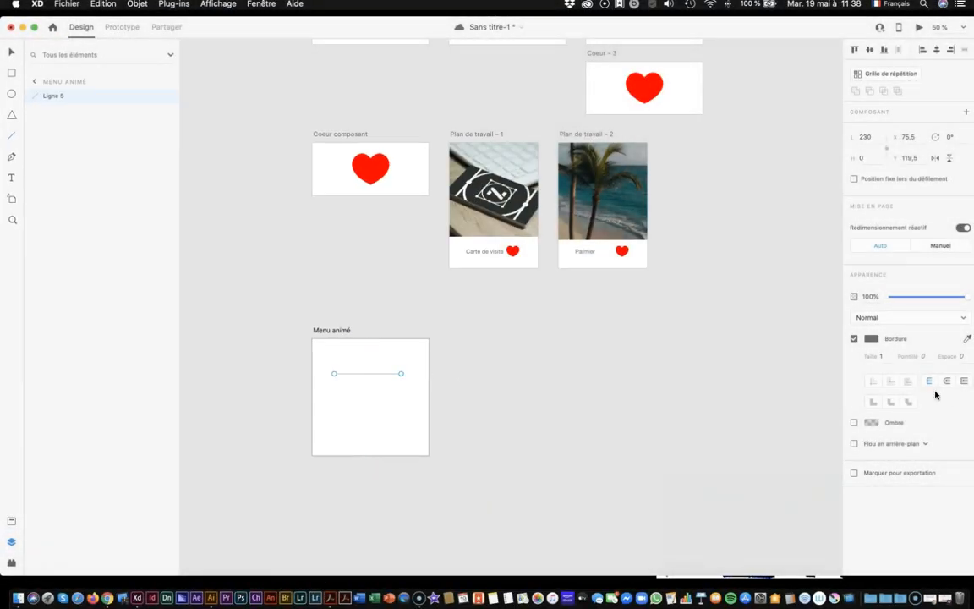
Step: Set the line's border size to 15 and give it round caps
left_click(881, 356)
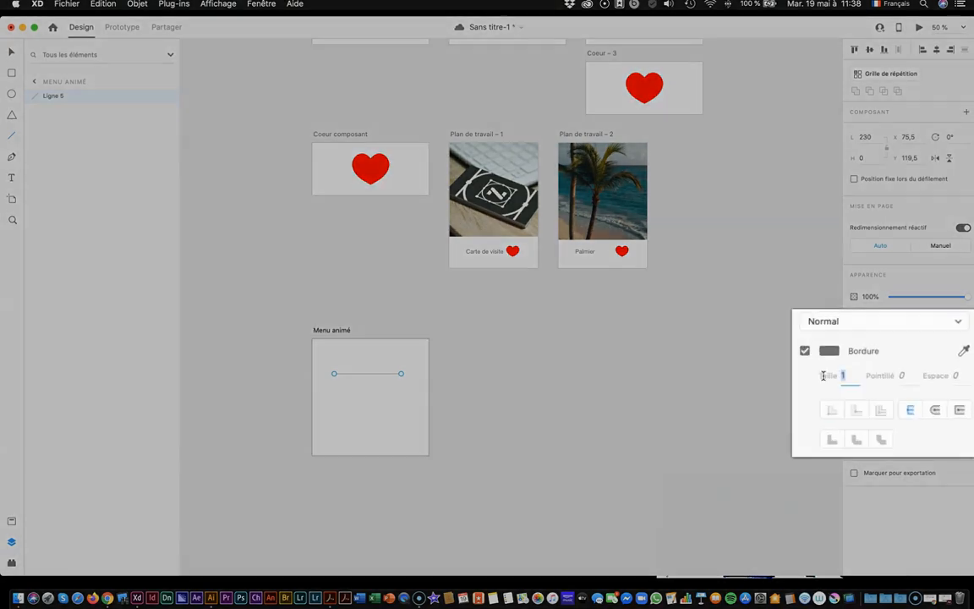
type("15")
key("Return")
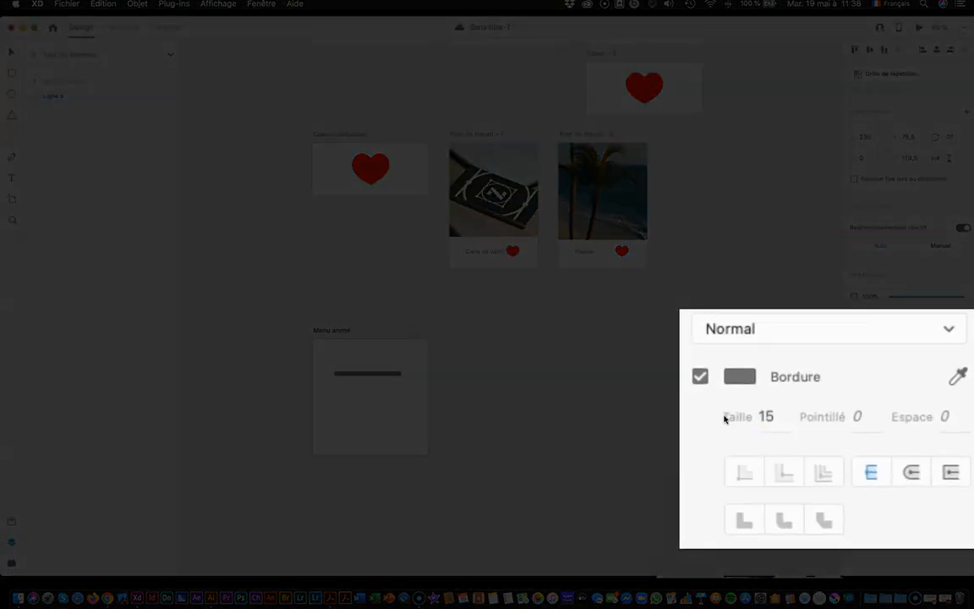
left_click(910, 474)
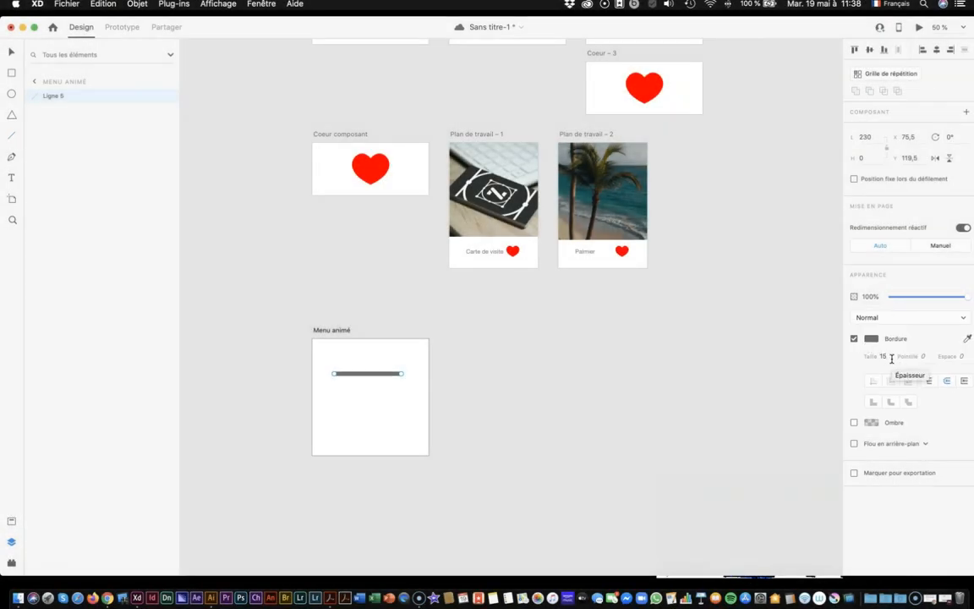
Step: Set the line's length to 140 and center it horizontally in the upper part of the artboard
key("super+plus")
key("super+plus")
scroll(407, 413, "left", 5)
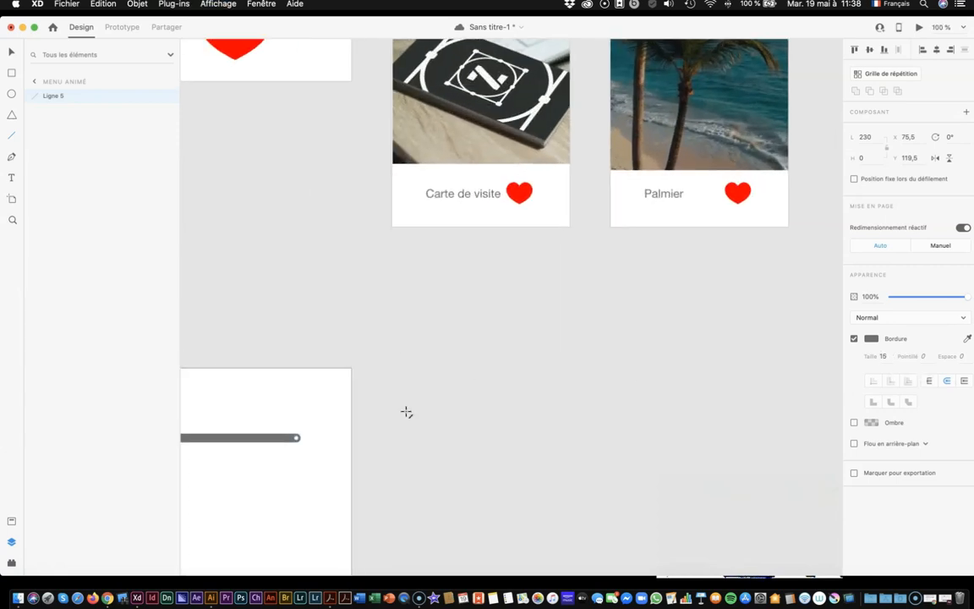
scroll(407, 413, "down", 3)
scroll(406, 413, "down", 4)
scroll(406, 413, "right", 2)
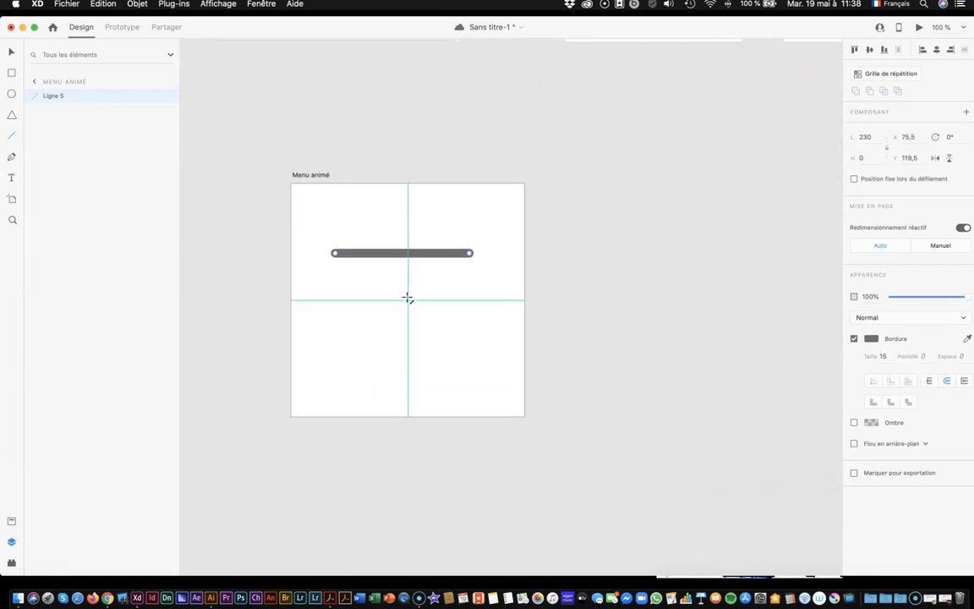
left_click(11, 52)
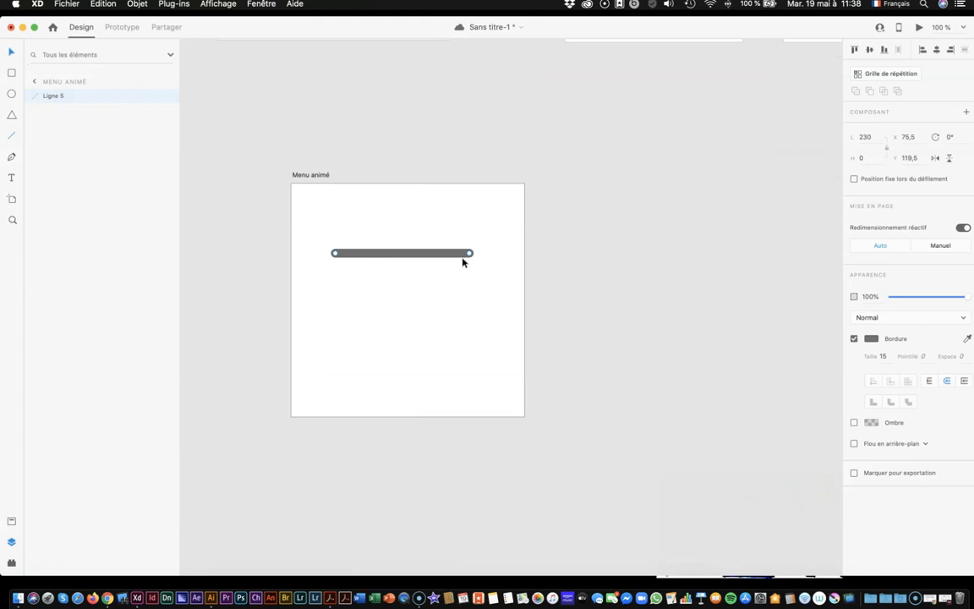
left_click_drag(471, 254, 422, 252)
key("super+z")
left_click(419, 252)
left_click_drag(880, 137, 845, 140)
type("140")
left_click_drag(388, 254, 415, 261)
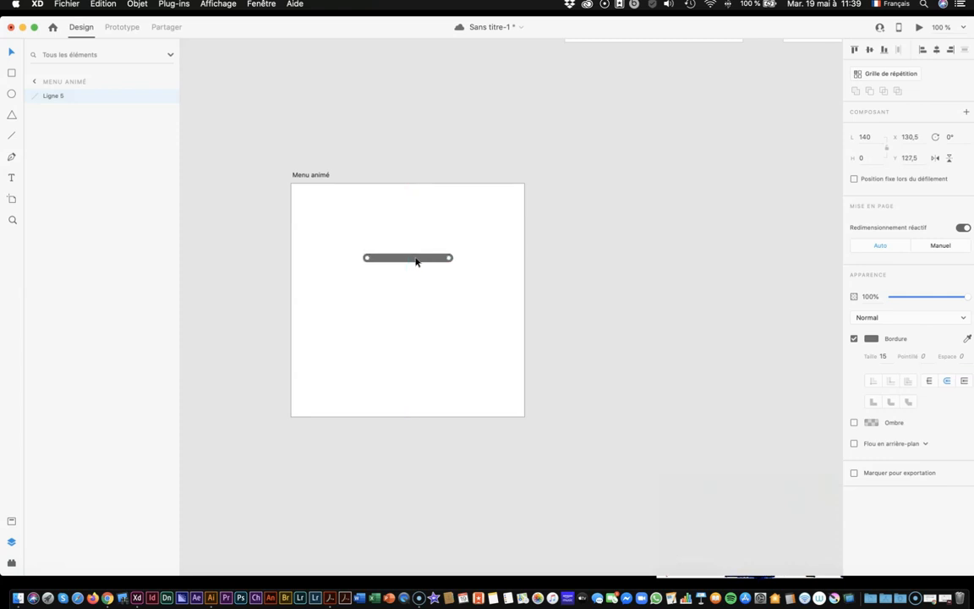
Step: Duplicate the thick line twice downward at 40 px spacing to form a three-line menu icon
key("alt")
key("alt")
left_click_drag(415, 261, 413, 287)
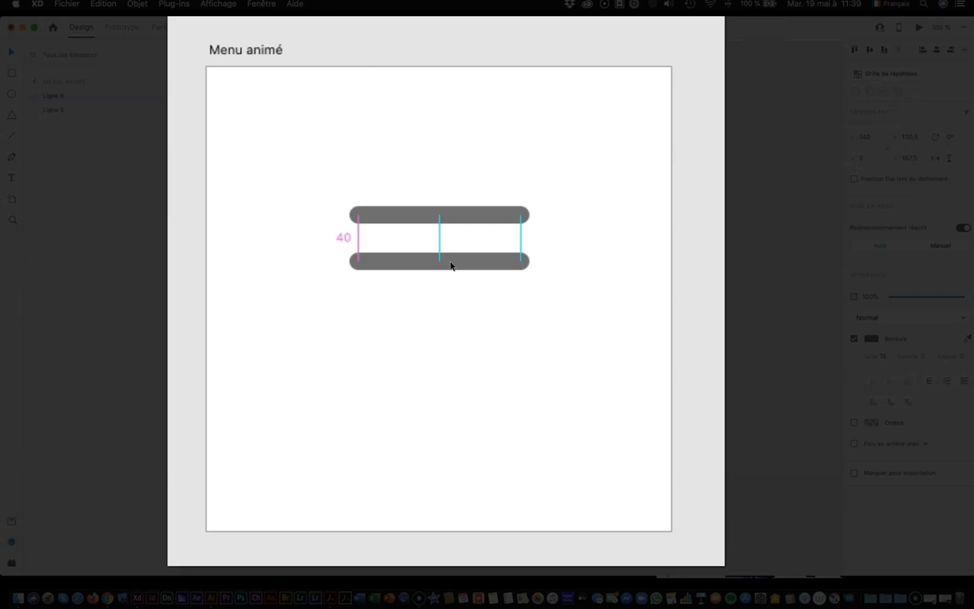
left_click_drag(451, 265, 449, 314)
Step: Select the three menu lines together and move them to the center of the artboard
left_click_drag(556, 369, 406, 182)
left_click_drag(419, 282, 416, 303)
left_click(573, 319)
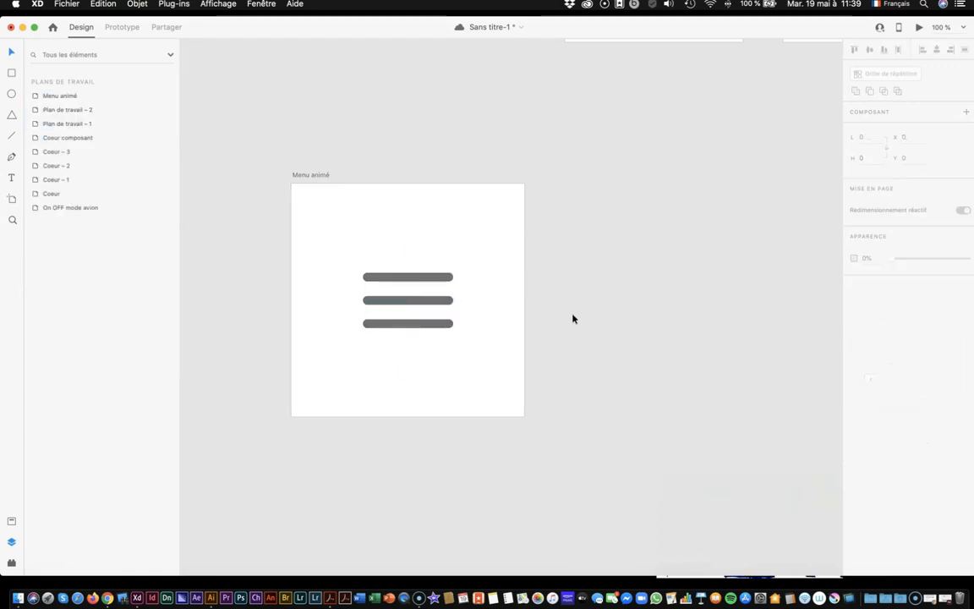
Step: Duplicate the Menu animé artboard with its three lines
left_click(325, 176)
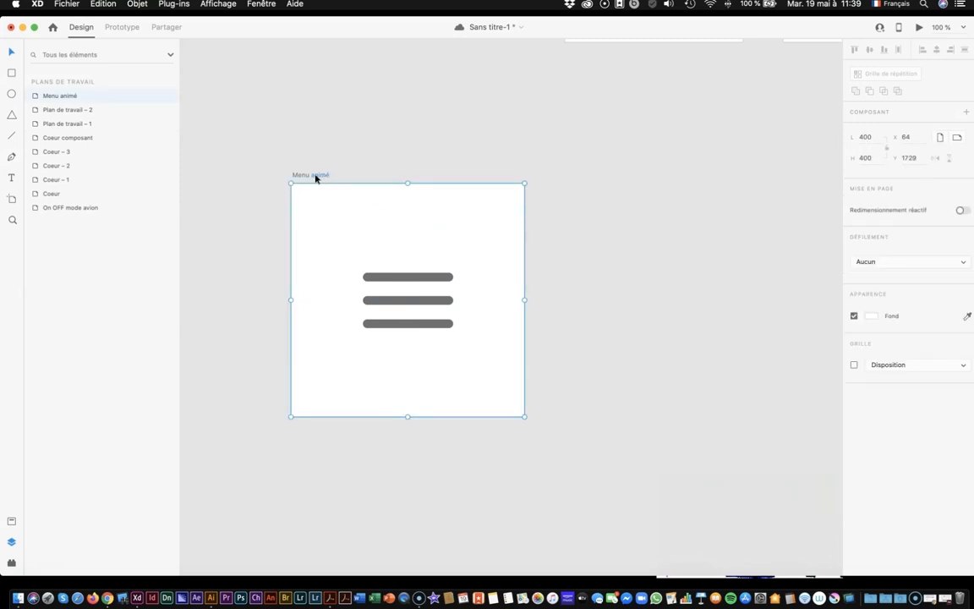
key("super+d")
scroll(642, 227, "right", 3)
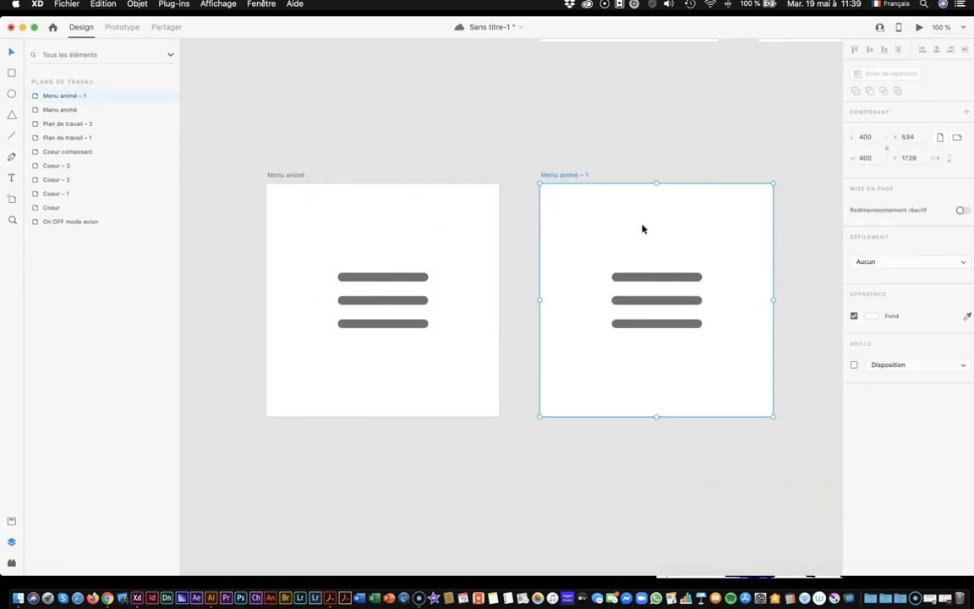
Step: Stack the upper and lower lines onto the middle line in the Menu animé – 1 artboard
scroll(641, 230, "right", 2)
scroll(641, 229, "left", 1)
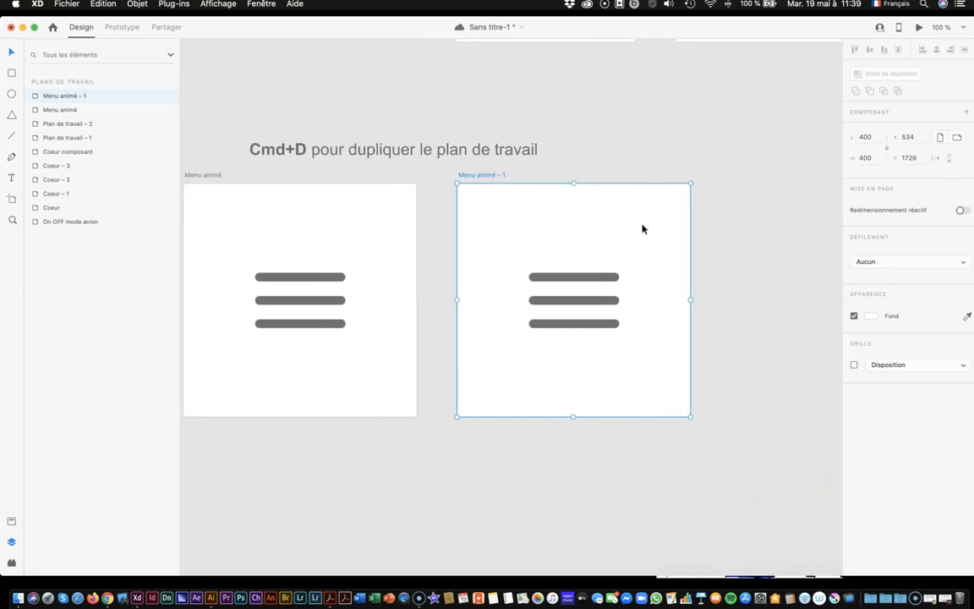
left_click(737, 315)
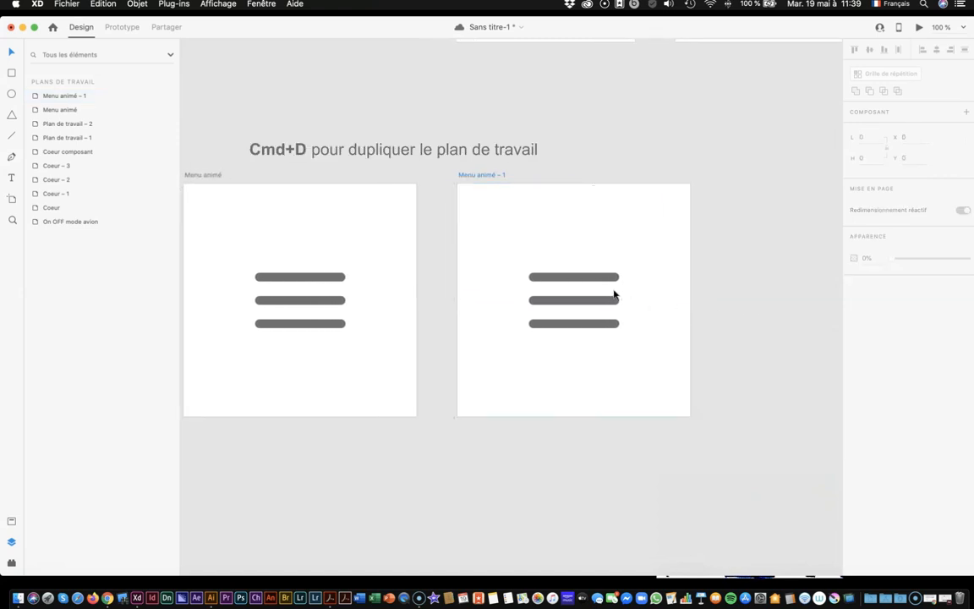
left_click(585, 277)
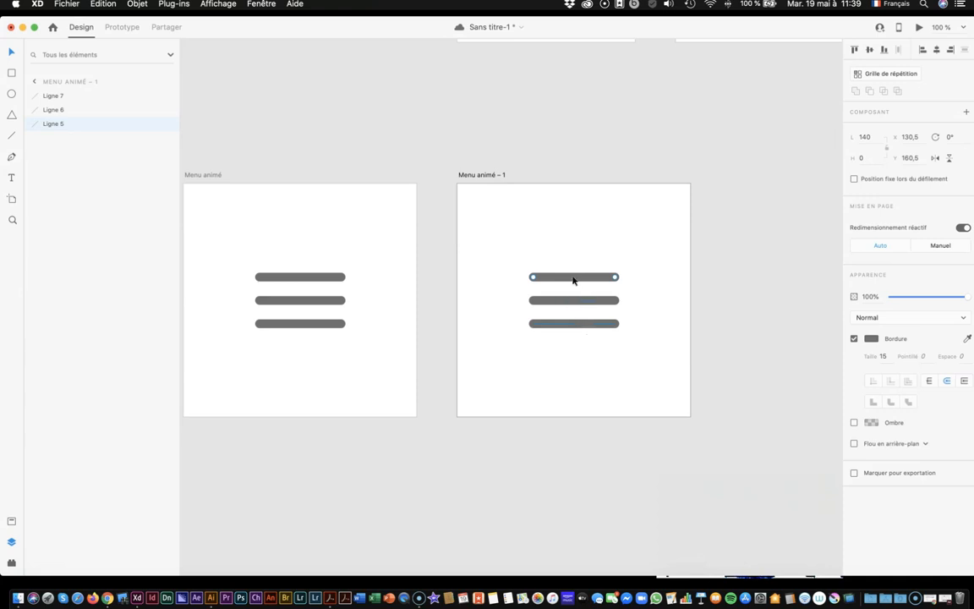
left_click_drag(573, 280, 570, 302)
left_click(575, 326)
left_click_drag(579, 330, 576, 306)
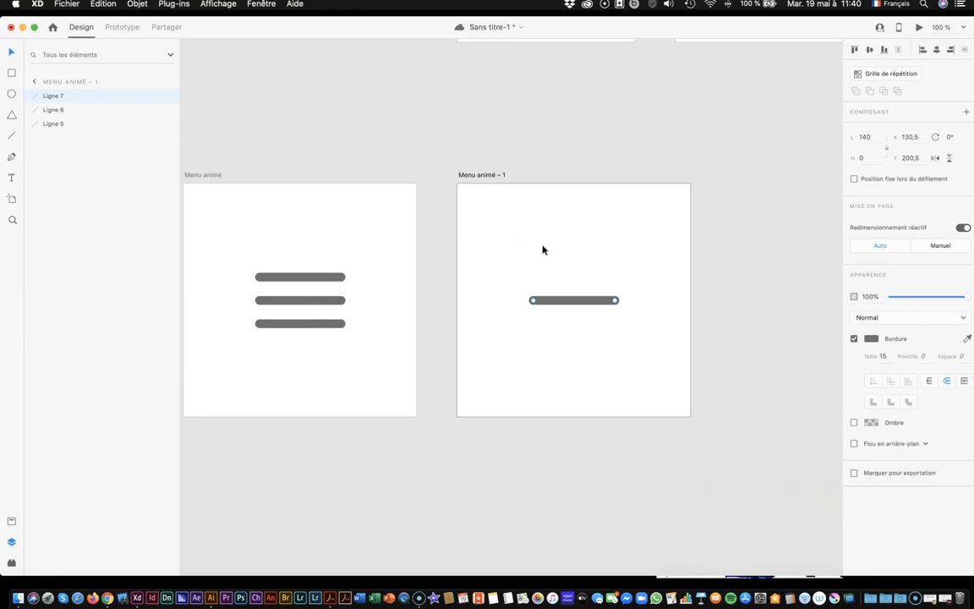
left_click_drag(579, 301, 578, 367)
key("cmd+z")
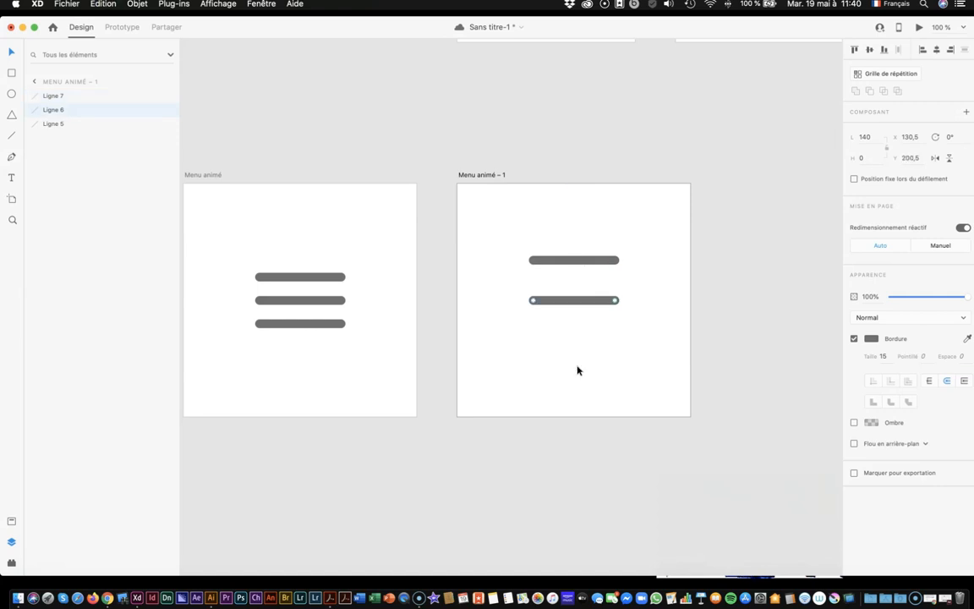
key("cmd+z")
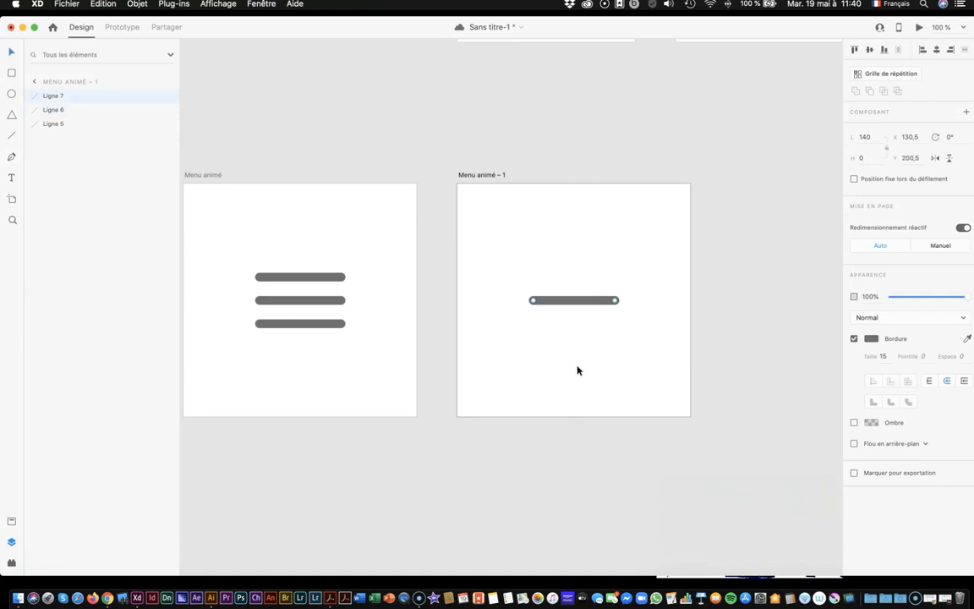
Step: Duplicate the Menu animé – 1 artboard with its stacked lines
left_click(476, 175)
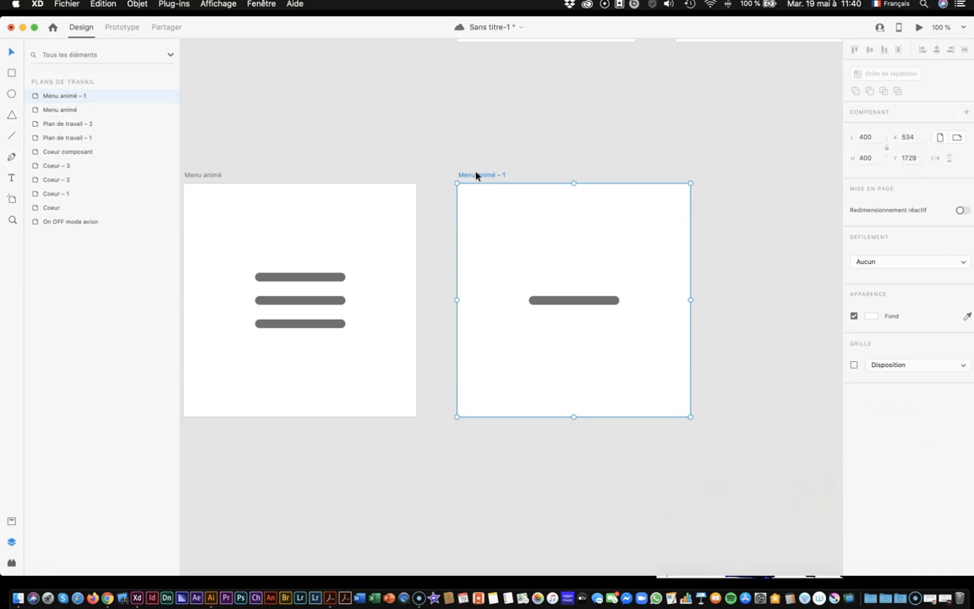
key("cmd+d")
key("Escape")
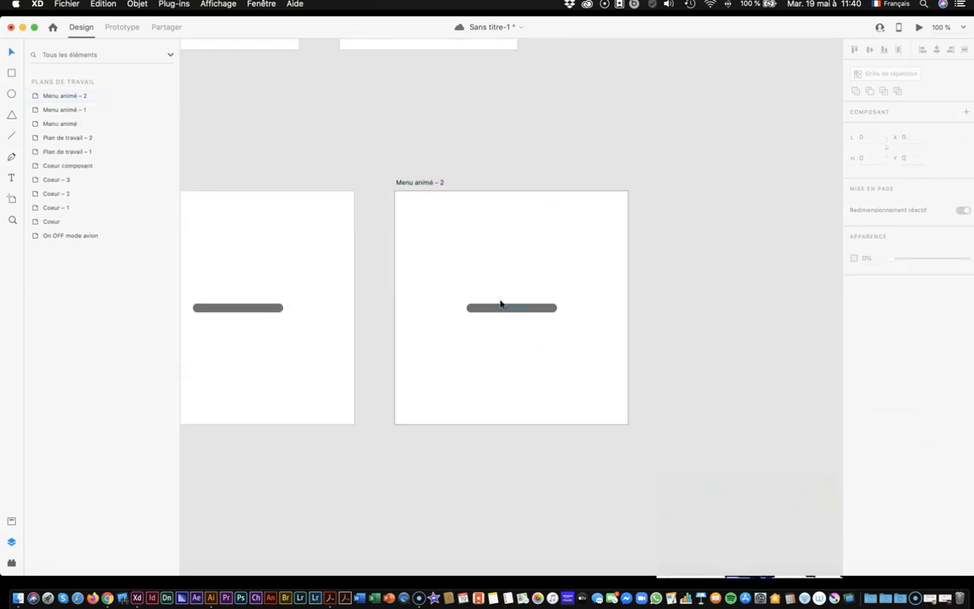
Step: Rotate two of the three stacked lines in the Menu animé – 2 artboard to -135°
left_click(505, 311)
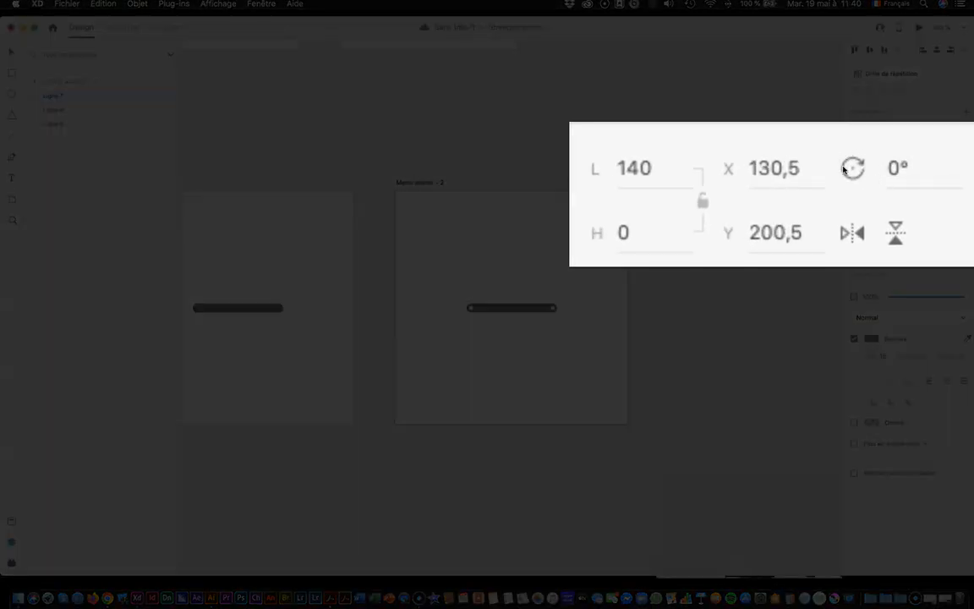
left_click(919, 169)
type("-135")
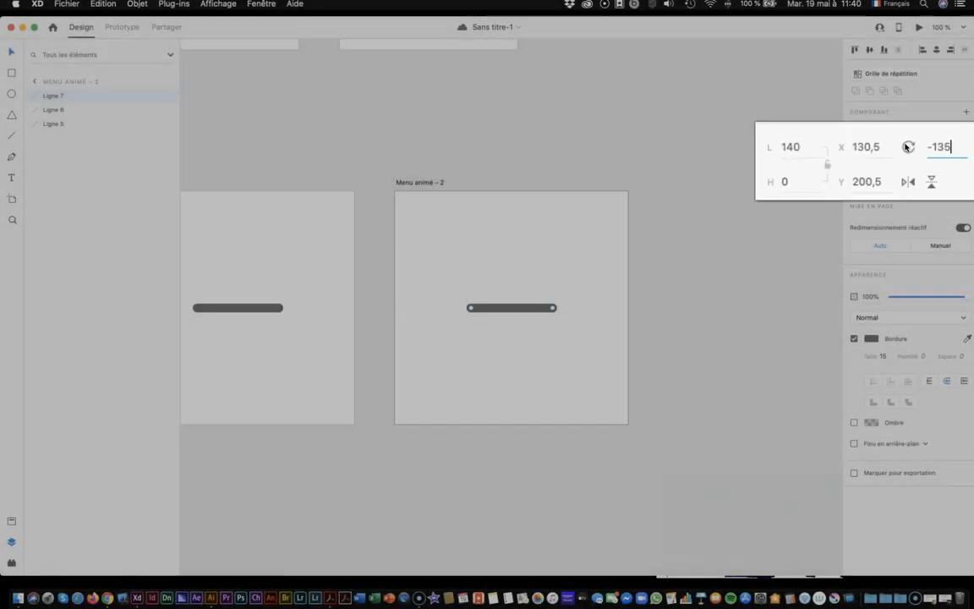
key("Return")
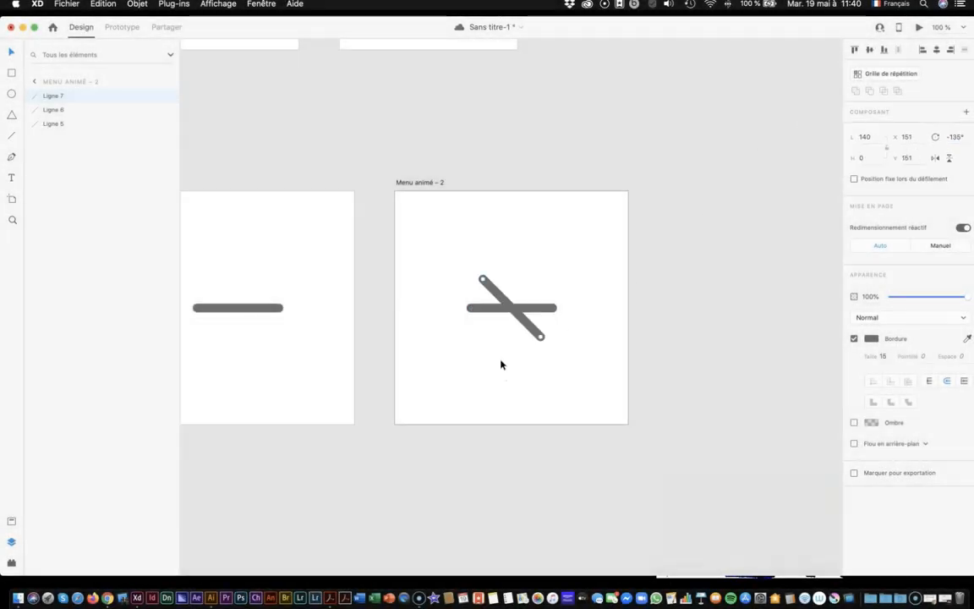
left_click(548, 309)
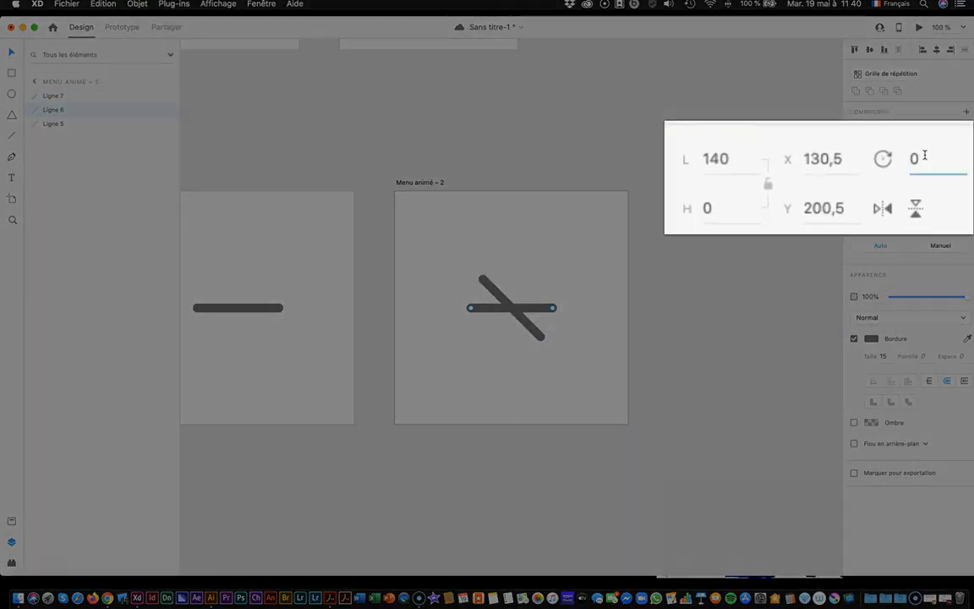
left_click(948, 136)
type("-135")
key("Return")
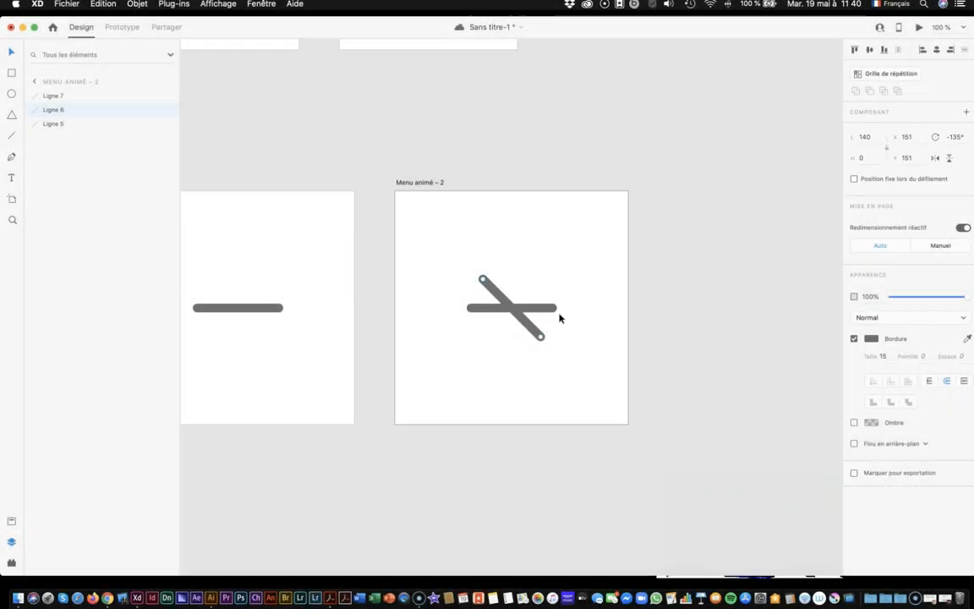
Step: Rotate the remaining horizontal line in Menu animé – 2 to -45° to form a cross
left_click(536, 309)
left_click(949, 136)
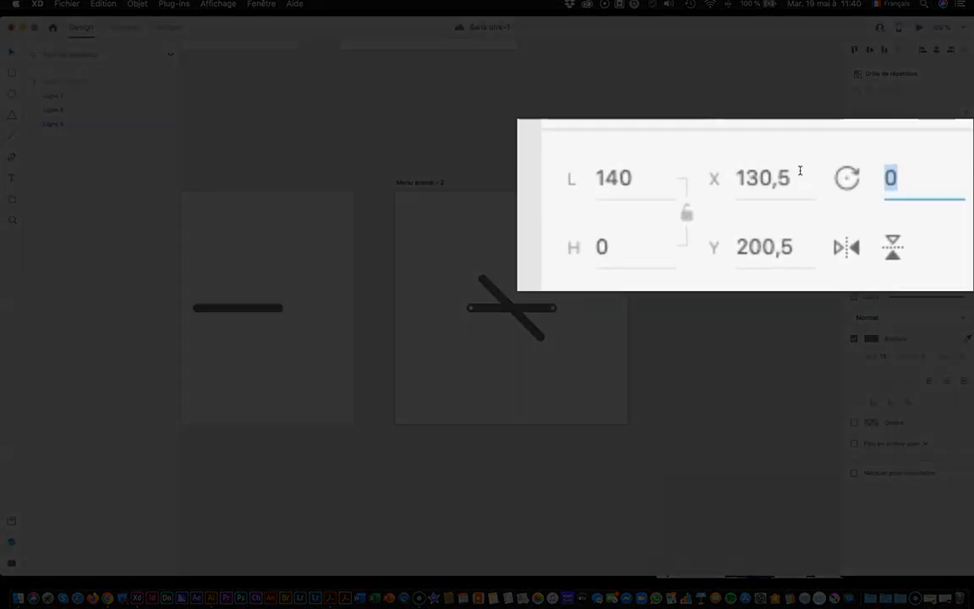
type("-45")
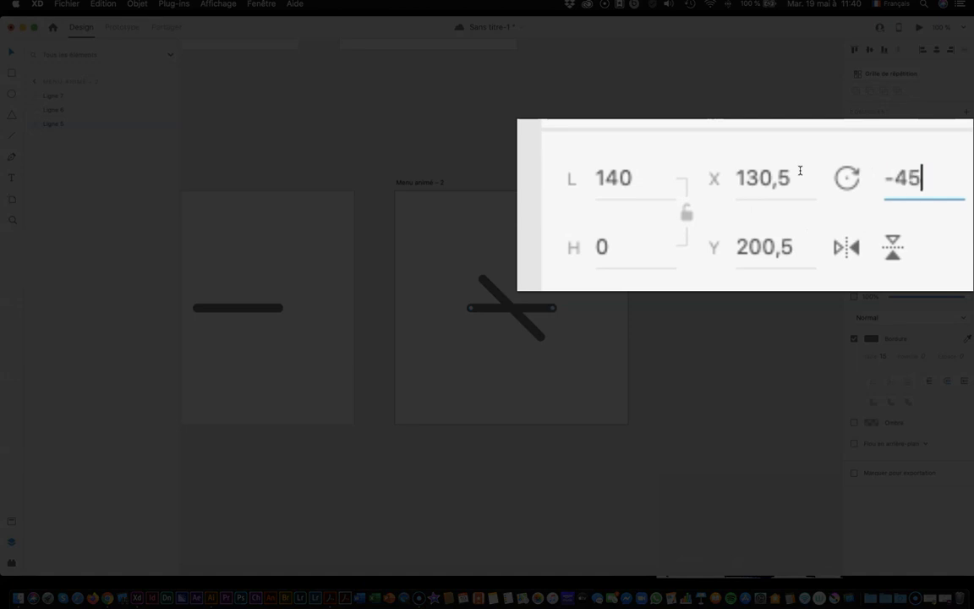
key("Return")
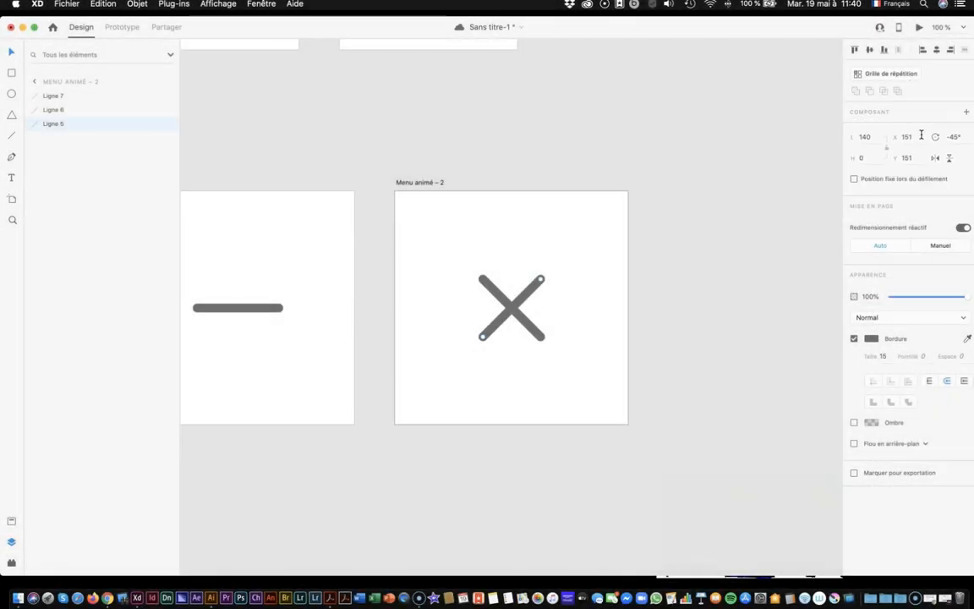
left_click_drag(526, 326, 510, 337)
key("super+z")
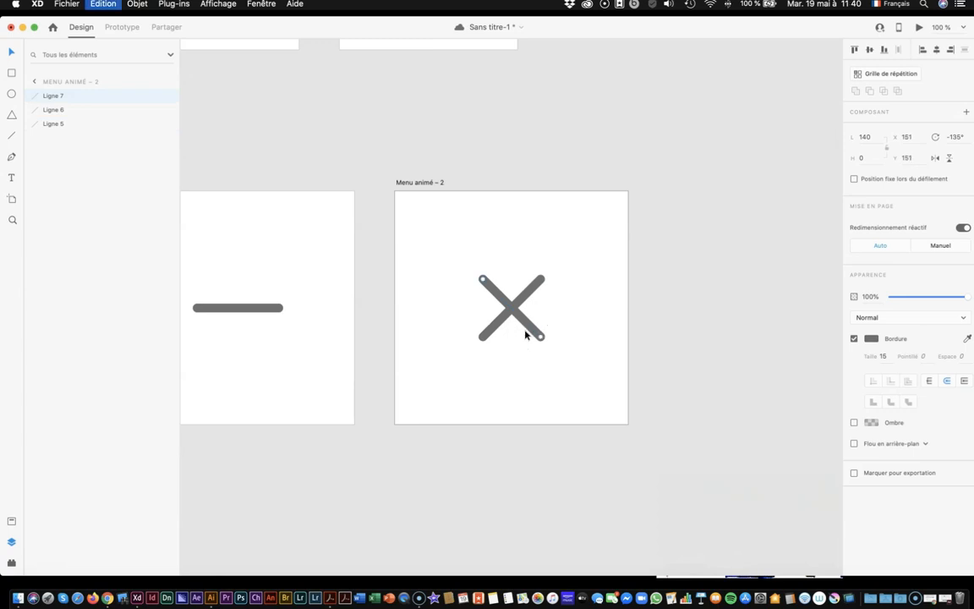
left_click(540, 281)
Step: Duplicate the Menu animé – 2 artboard containing the cross
scroll(533, 294, "right", 1)
left_click(406, 183)
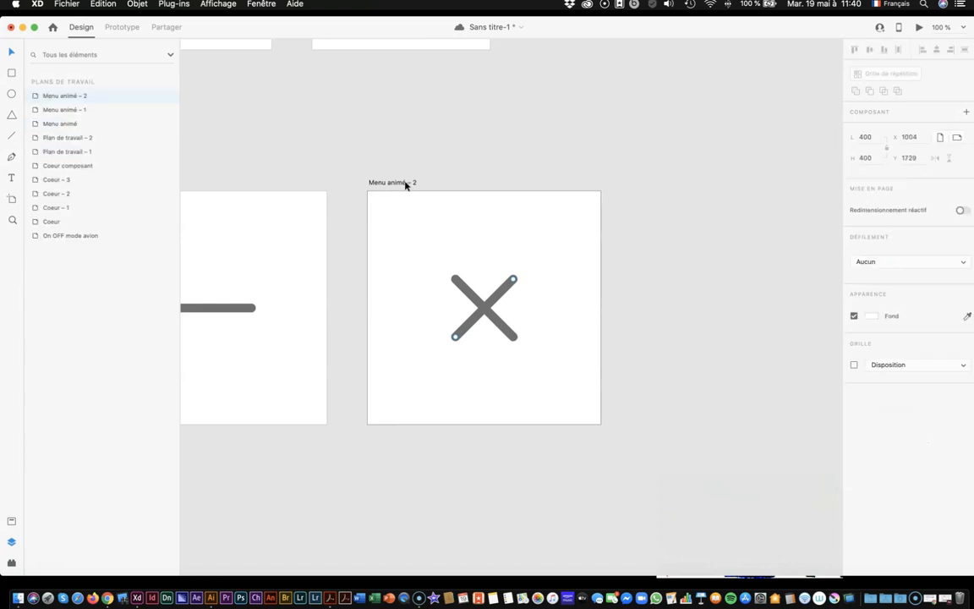
key("super+d")
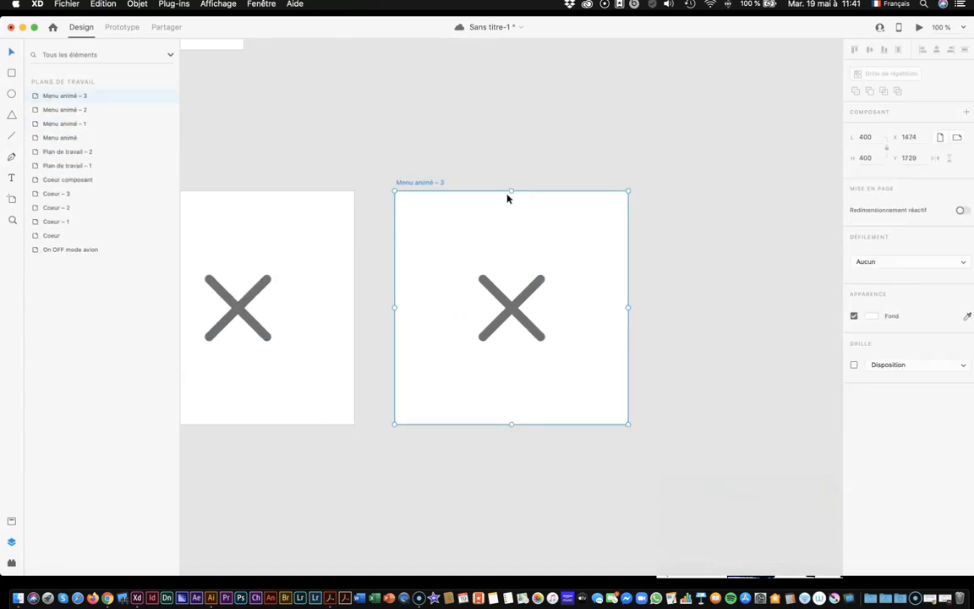
Step: Set the rotation of all three lines in the Menu animé – 3 artboard to 0°
key("super+minus")
key("super+minus")
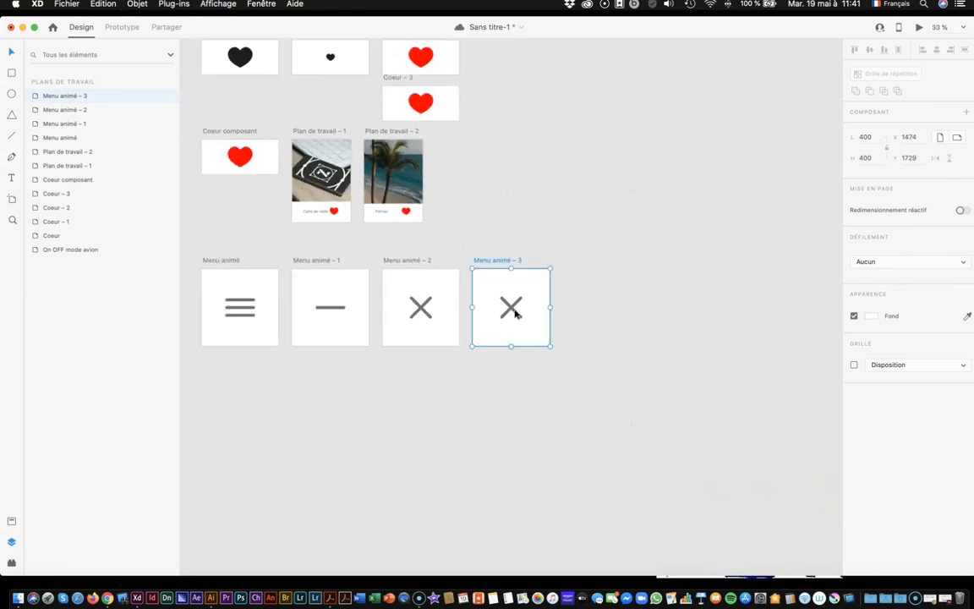
key("super+3")
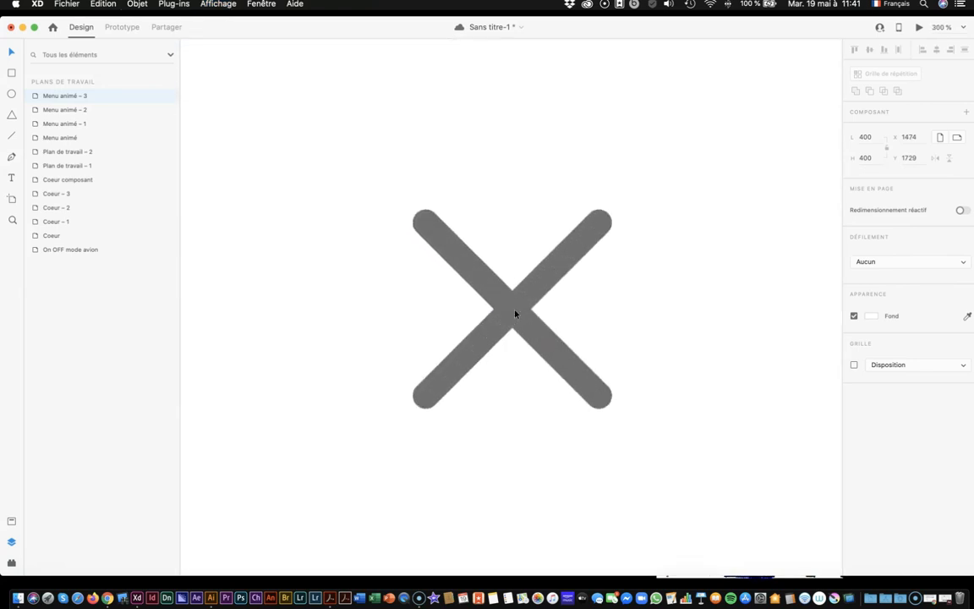
left_click_drag(389, 170, 635, 456)
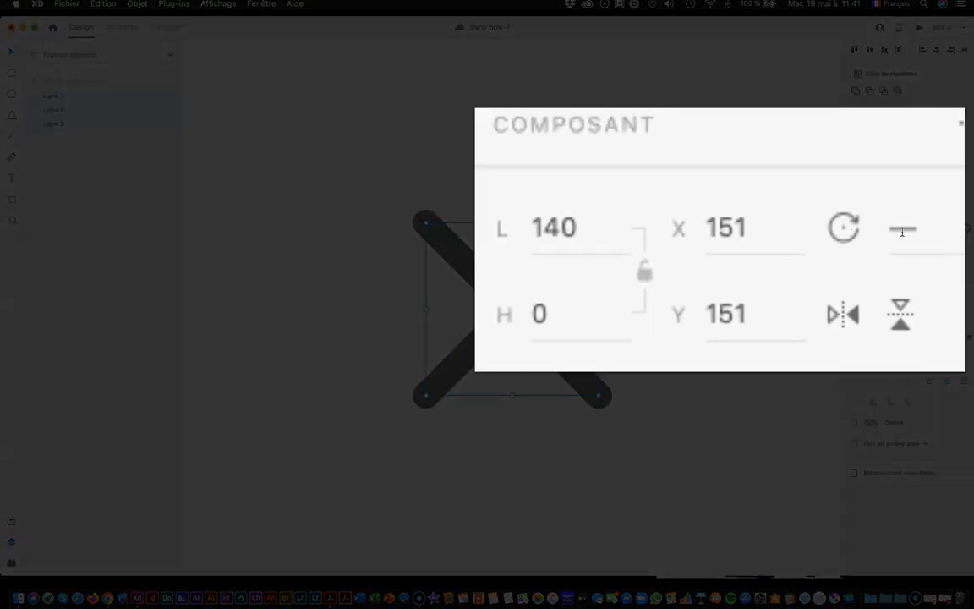
left_click(941, 153)
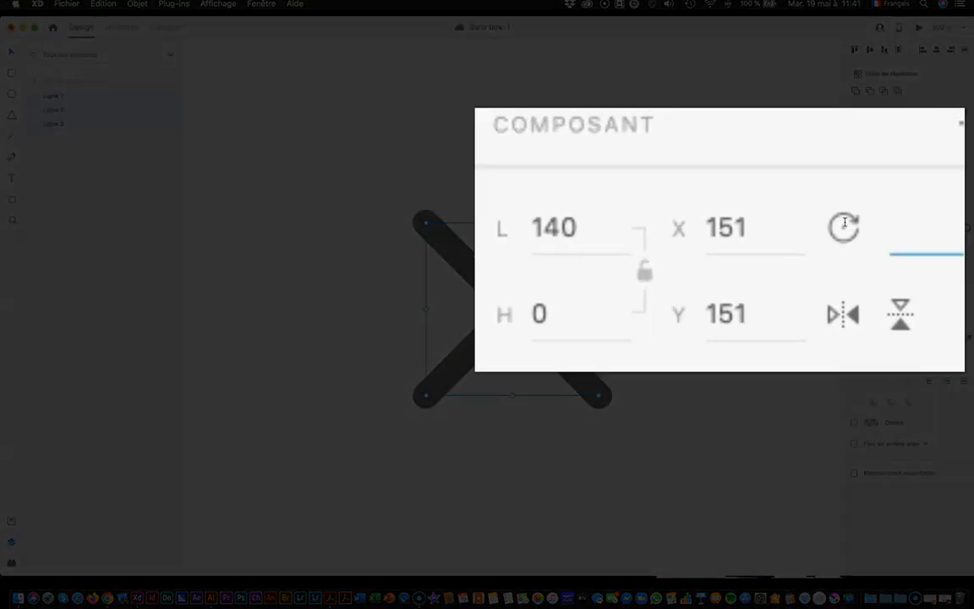
type("0")
key("Return")
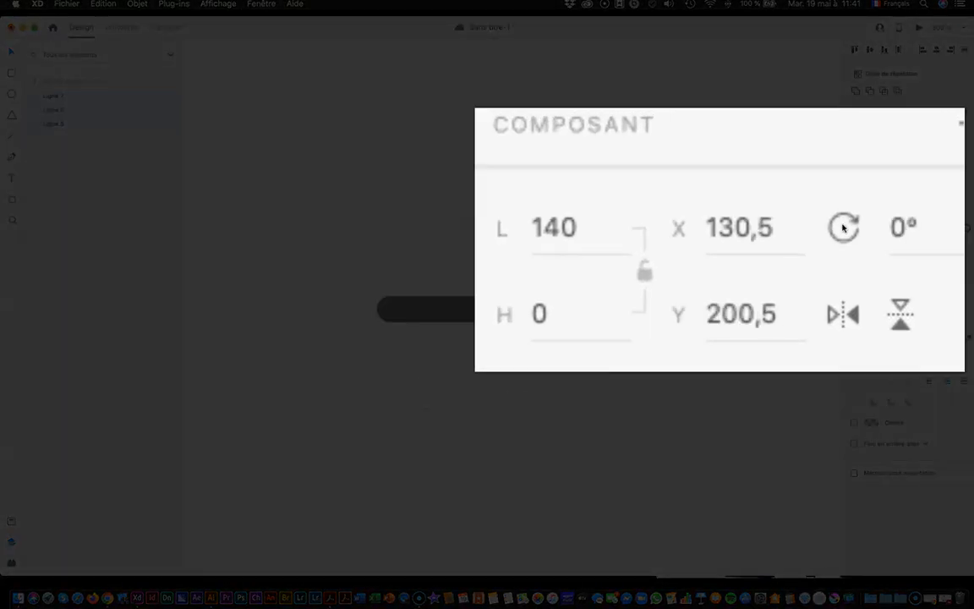
Step: Examine the row of four Menu animé artboards as a complete sequence
key("super+minus")
key("super+minus")
key("super+minus")
key("super+minus")
key("super+minus")
key("super+minus")
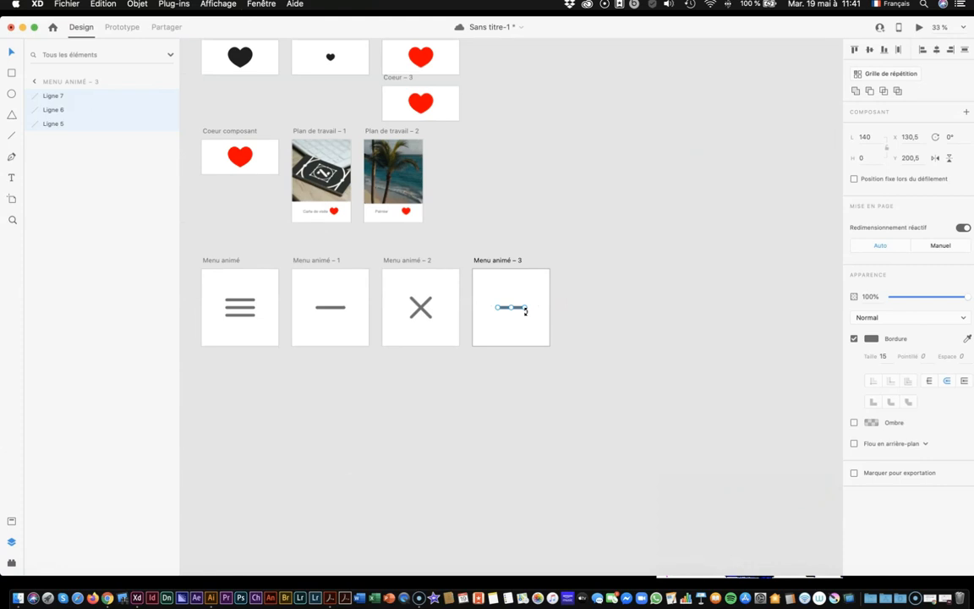
key("super+minus")
key("super+minus")
key("super+minus")
key("super+minus")
key("super+plus")
key("super+plus")
key("super+plus")
key("super+plus")
key("super+plus")
key("super+plus")
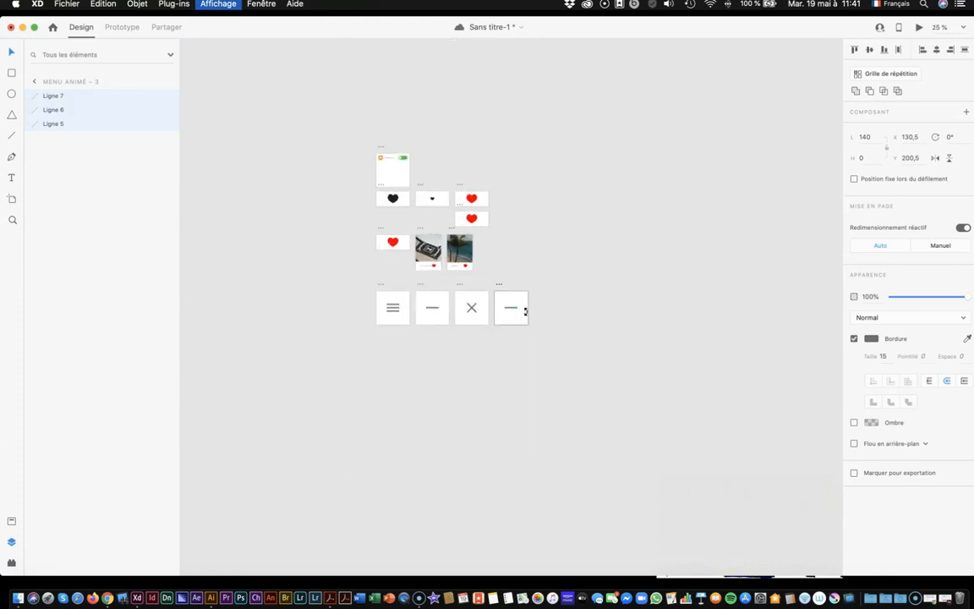
left_click(522, 310)
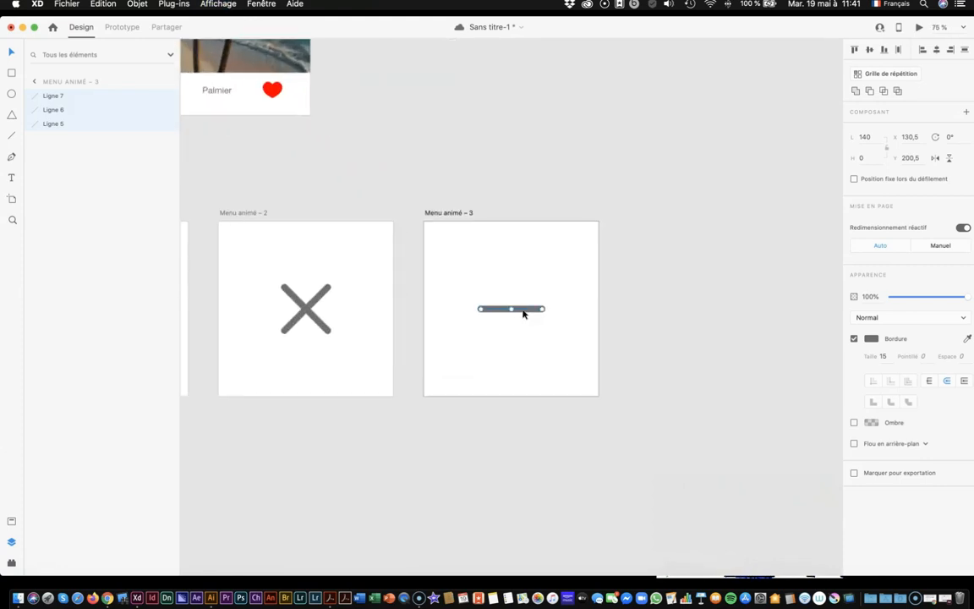
Step: Link the Menu animé artboard to Menu animé – 1 with a prototype interaction
scroll(522, 314, "left", 10)
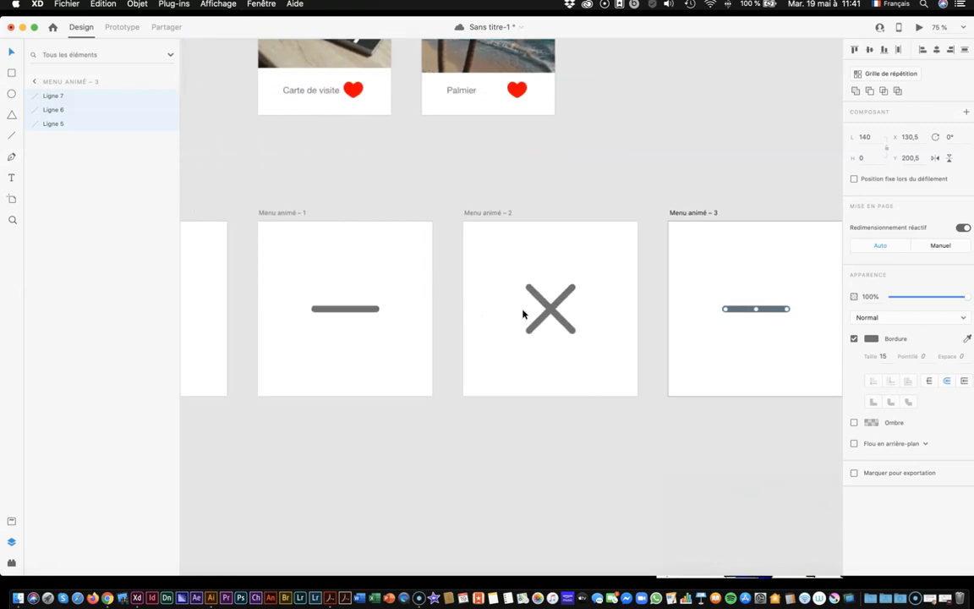
scroll(523, 313, "left", 7)
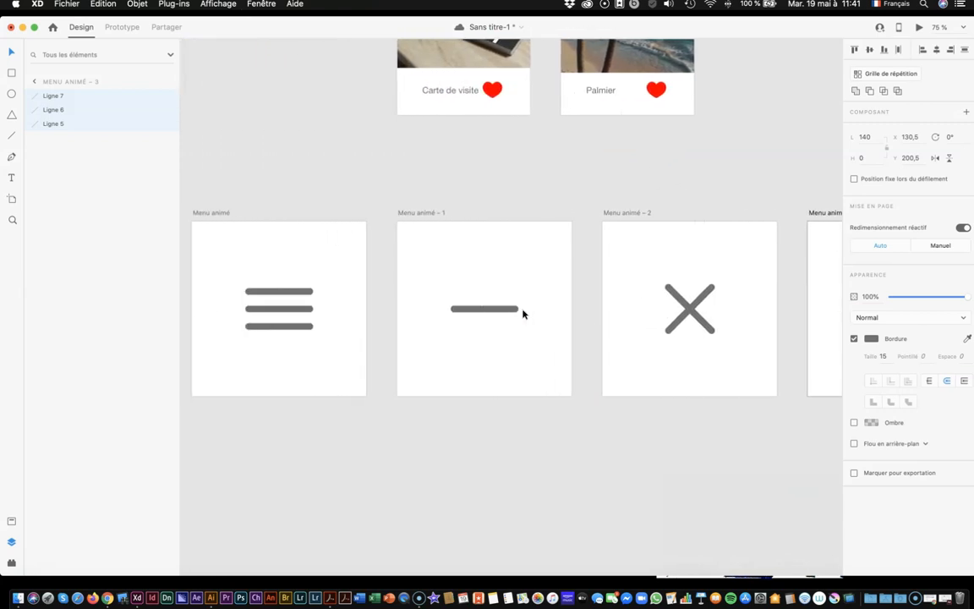
left_click(241, 213)
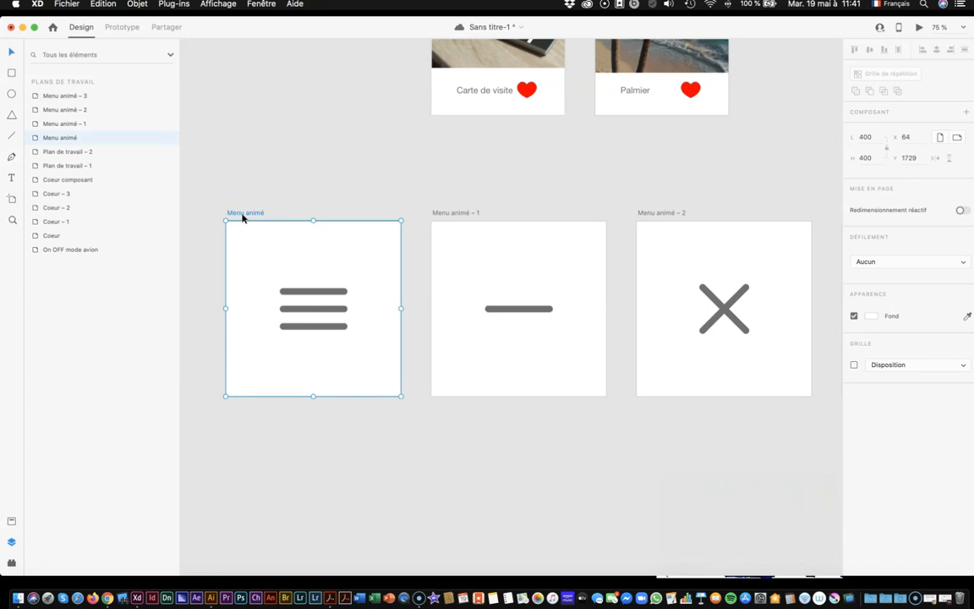
left_click(121, 27)
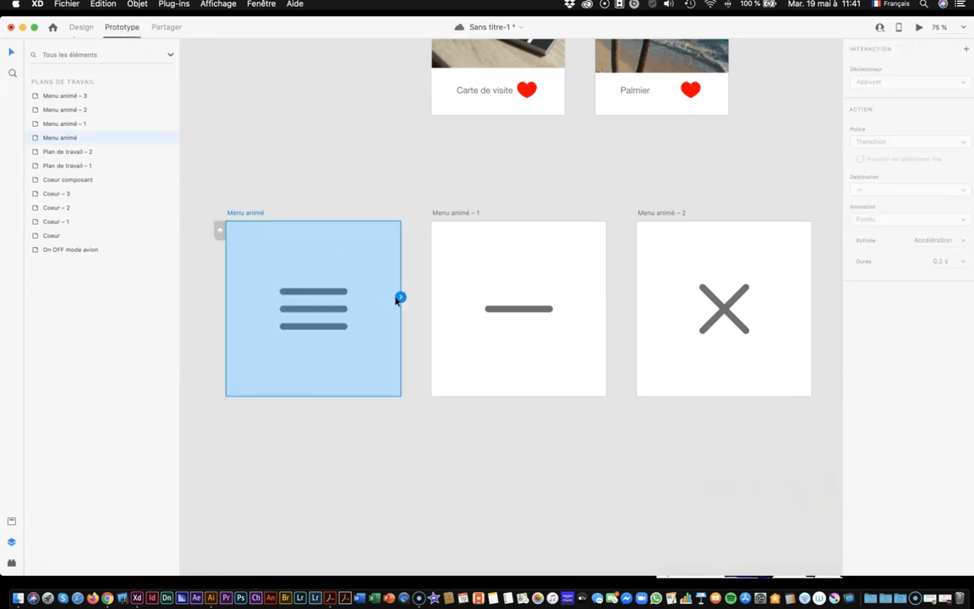
left_click_drag(400, 296, 469, 269)
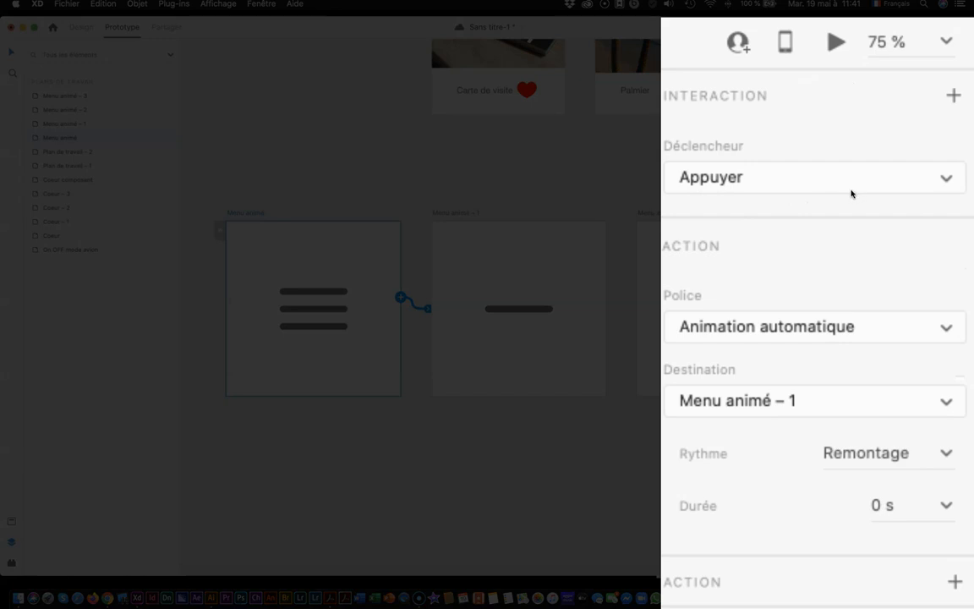
Step: Set the trigger of the Menu animé interaction to Délai with a delay of 0 s
left_click(855, 183)
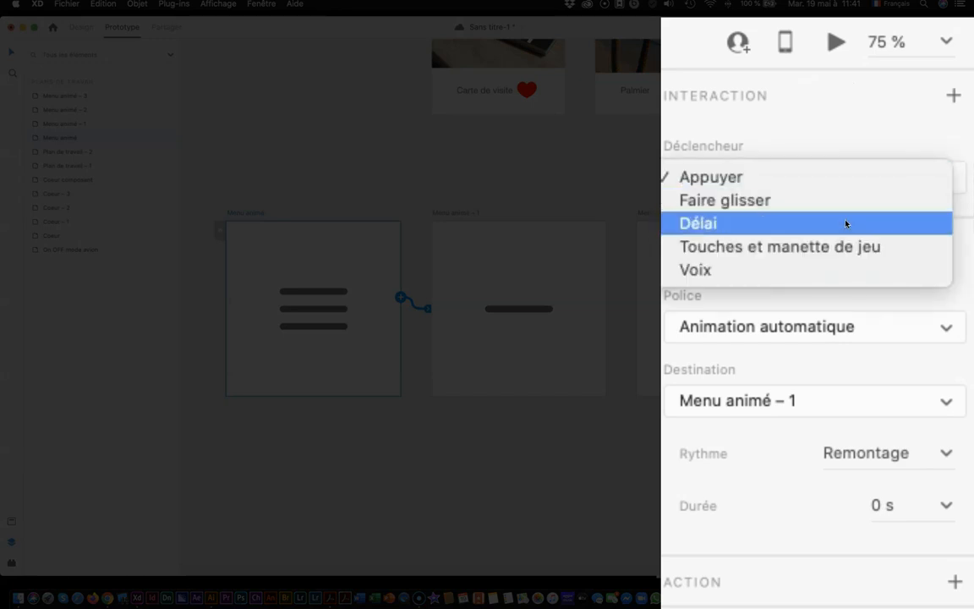
left_click(846, 223)
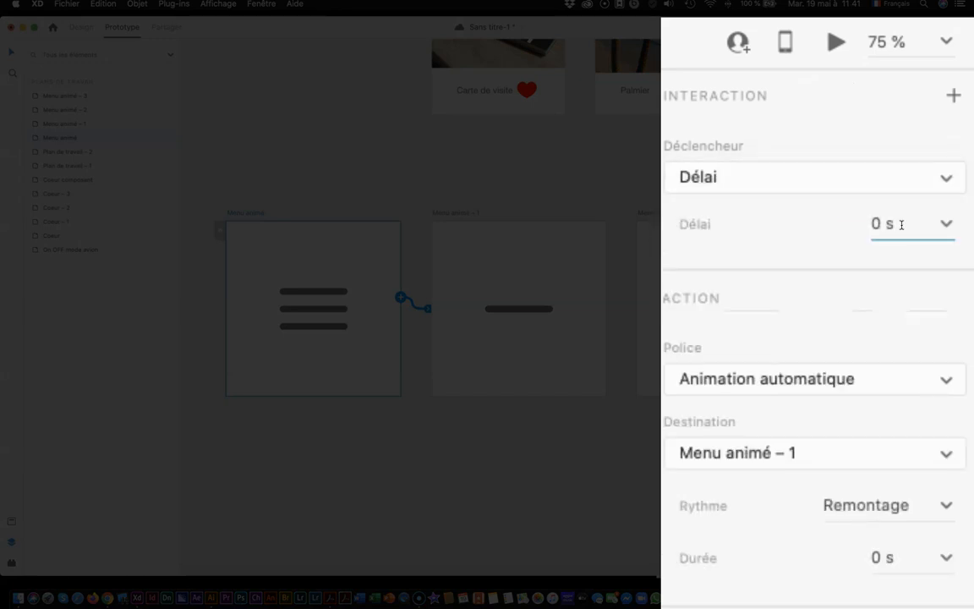
left_click_drag(902, 224, 822, 223)
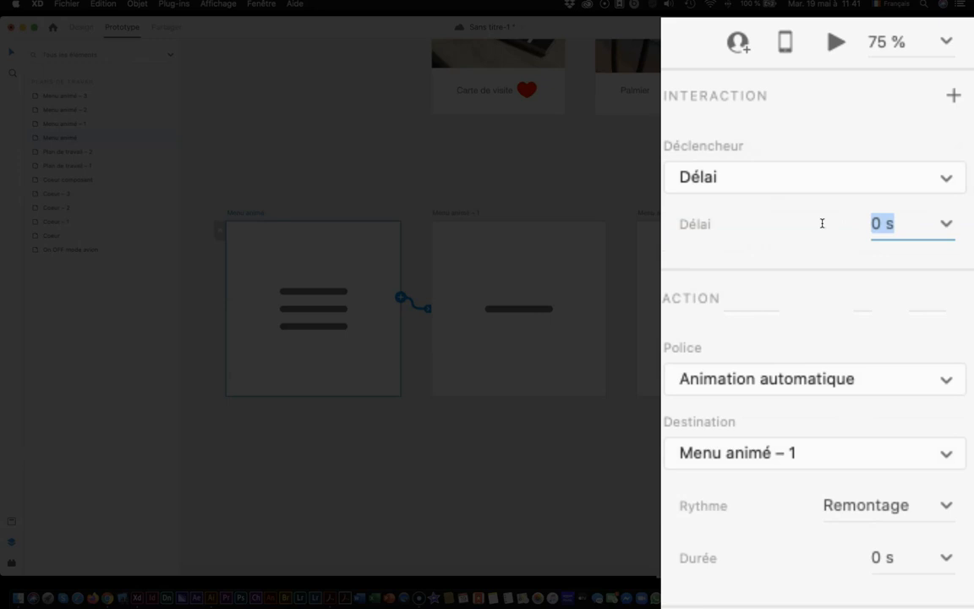
type("6s")
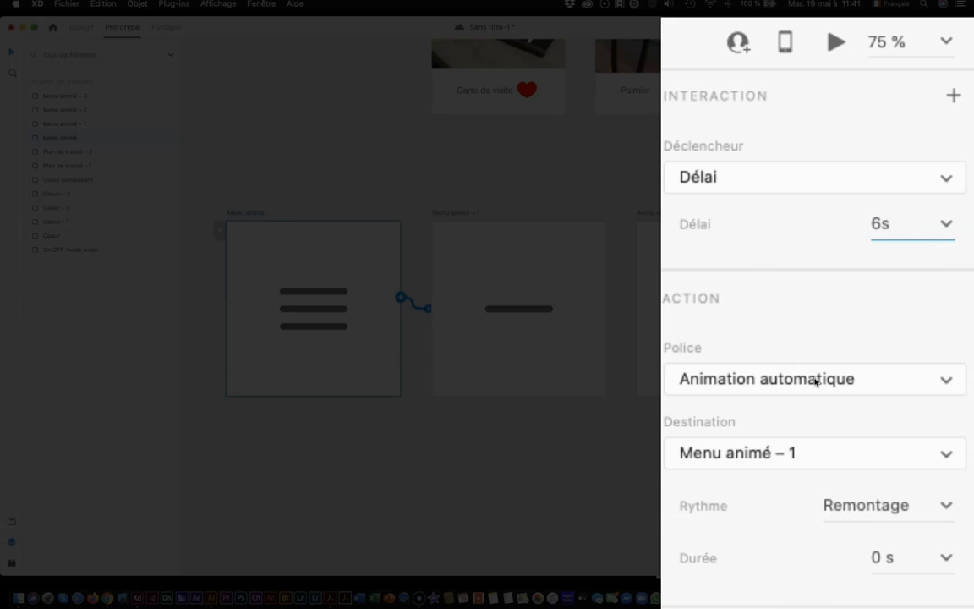
Step: Keep Animation automatique to Menu animé – 1 with the Remontage easing, and set the interaction's duration to 0,4 s
left_click(816, 379)
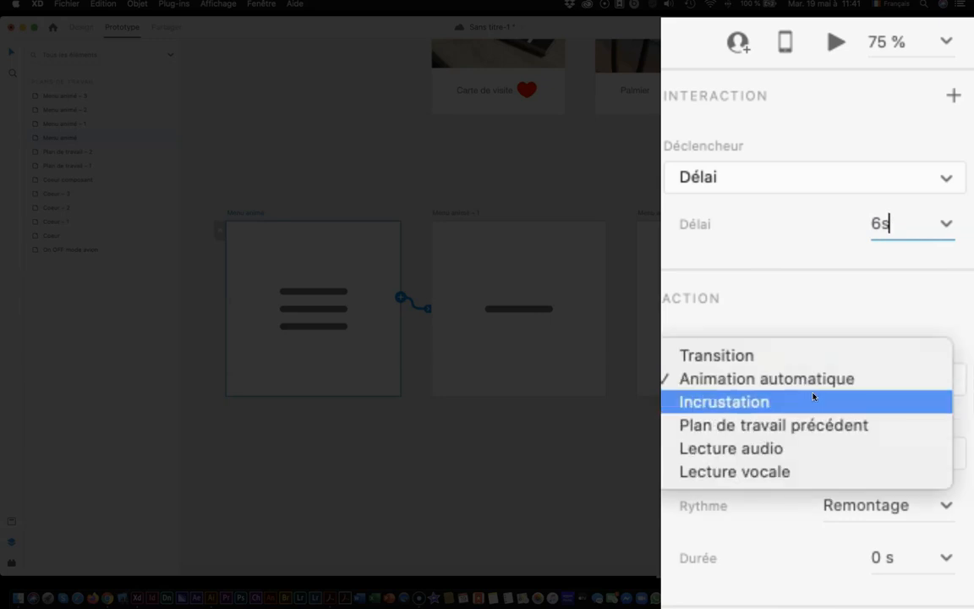
left_click(818, 377)
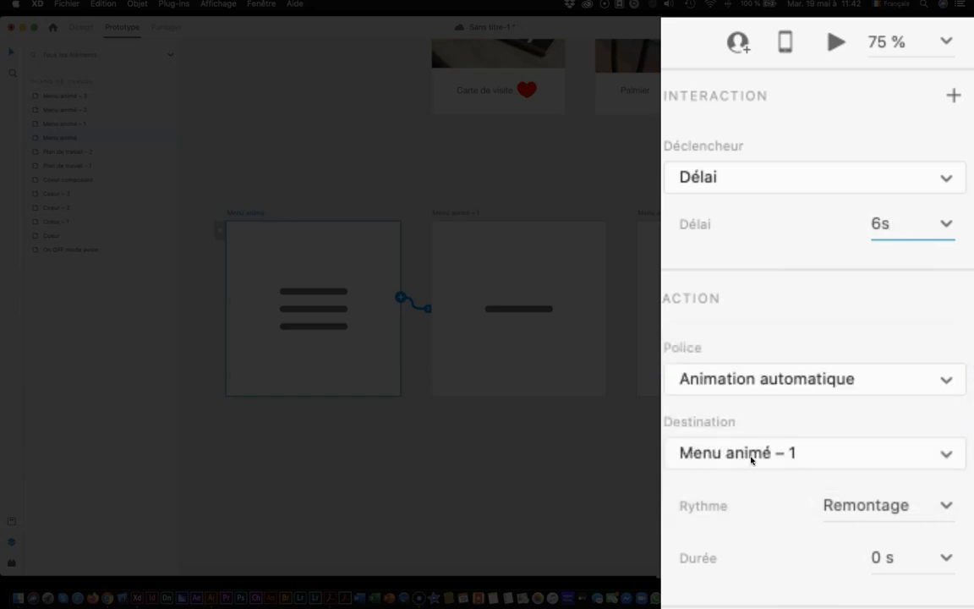
left_click(743, 462)
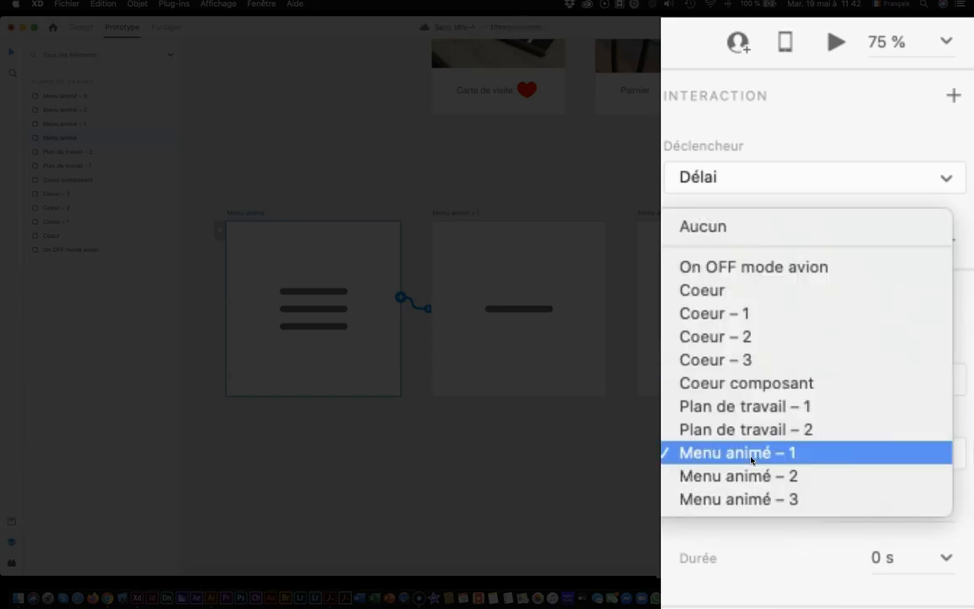
left_click(752, 459)
left_click(859, 505)
left_click(943, 509)
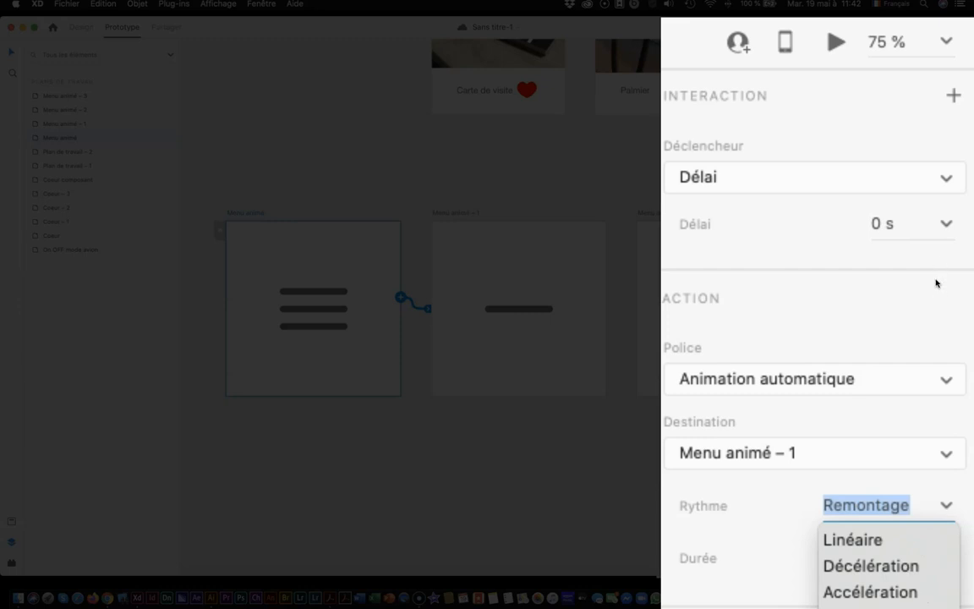
left_click(937, 283)
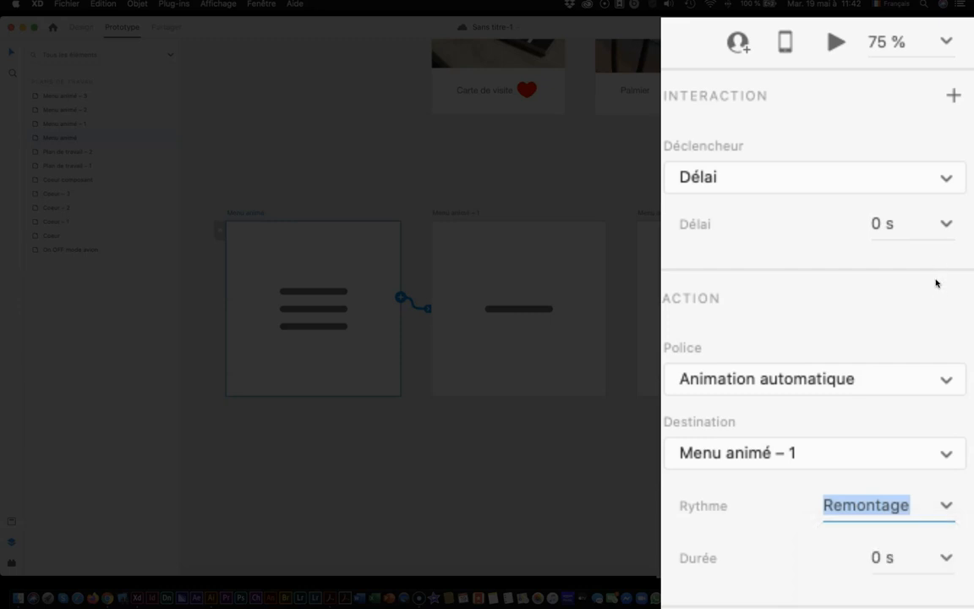
left_click(900, 557)
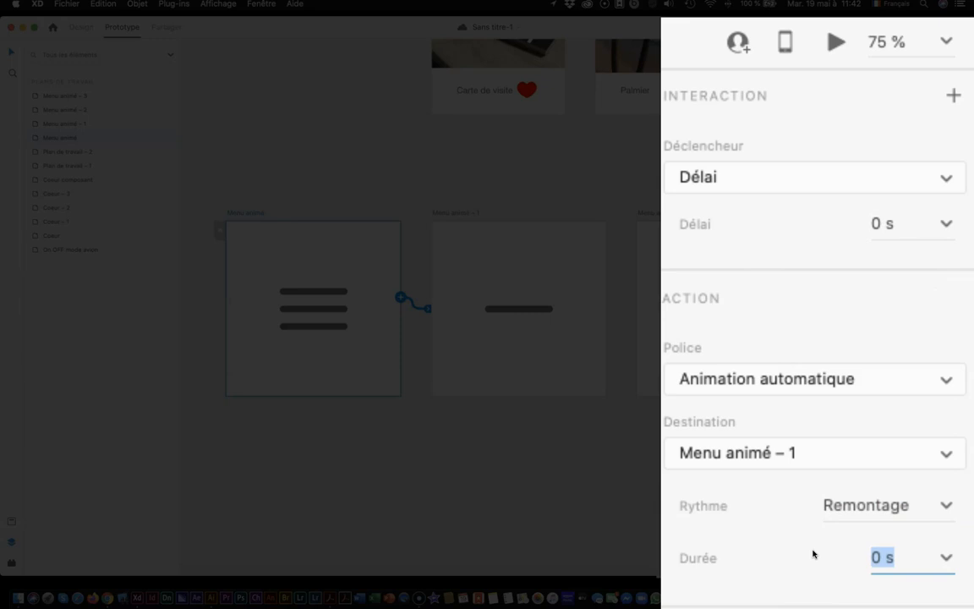
type("0,4")
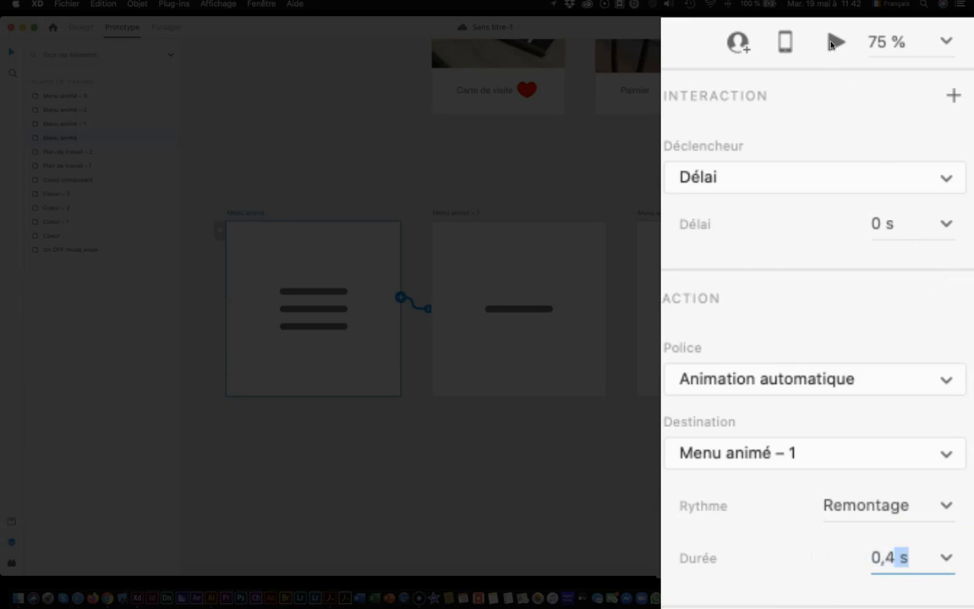
Step: Preview the transition from the Menu animé artboard to Menu animé – 1 twice, closing the preview each time
left_click(834, 42)
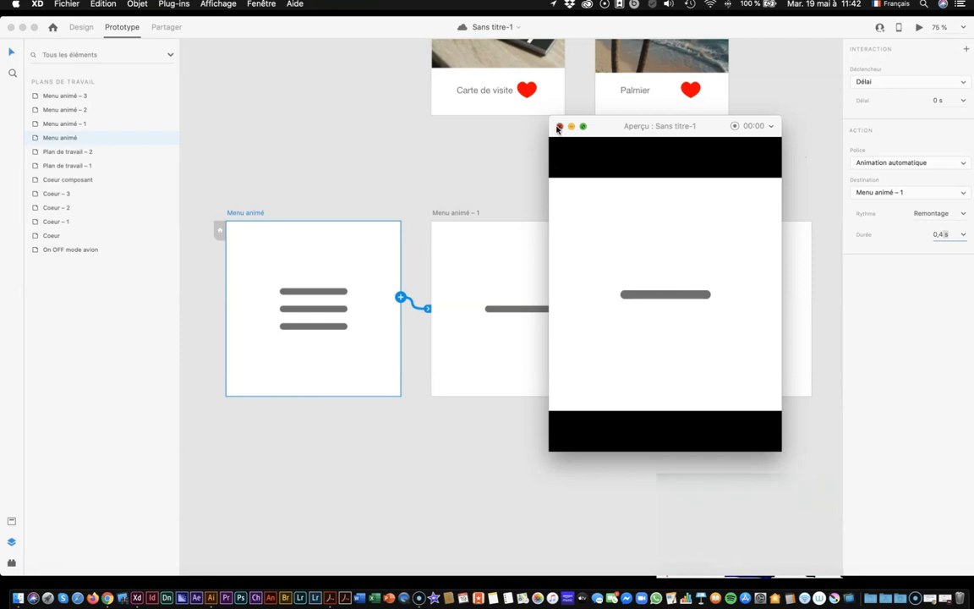
left_click(559, 126)
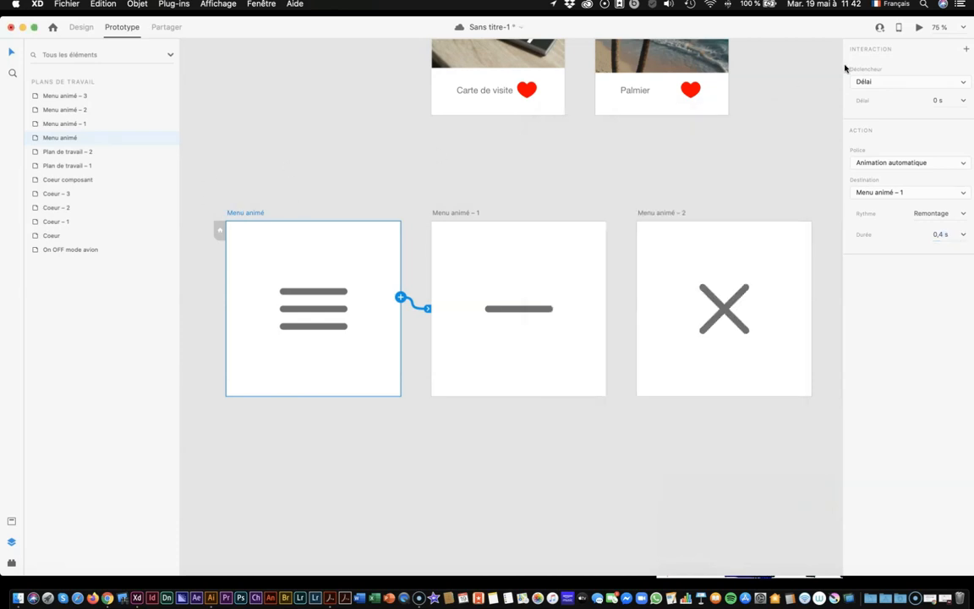
left_click(919, 28)
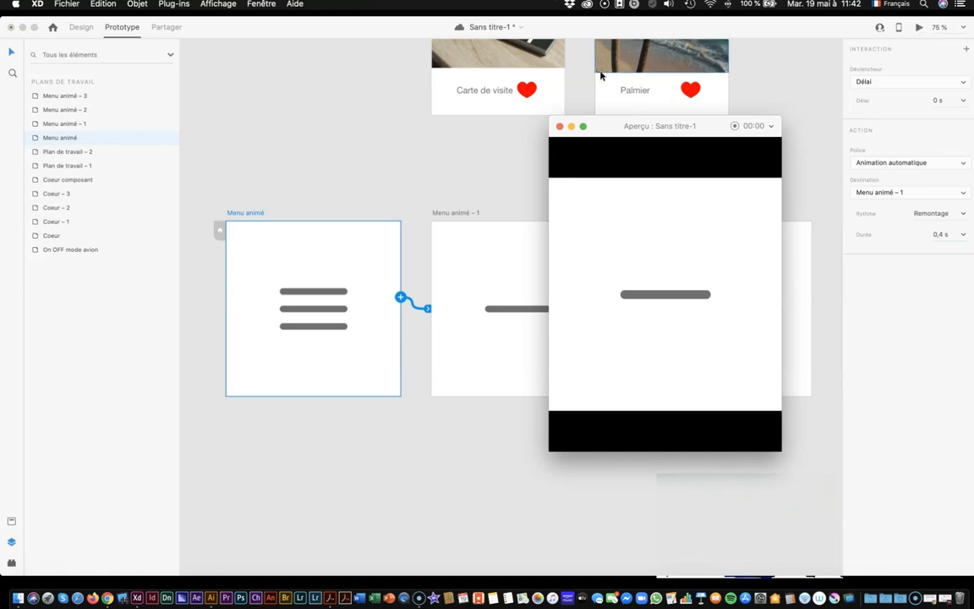
left_click(559, 126)
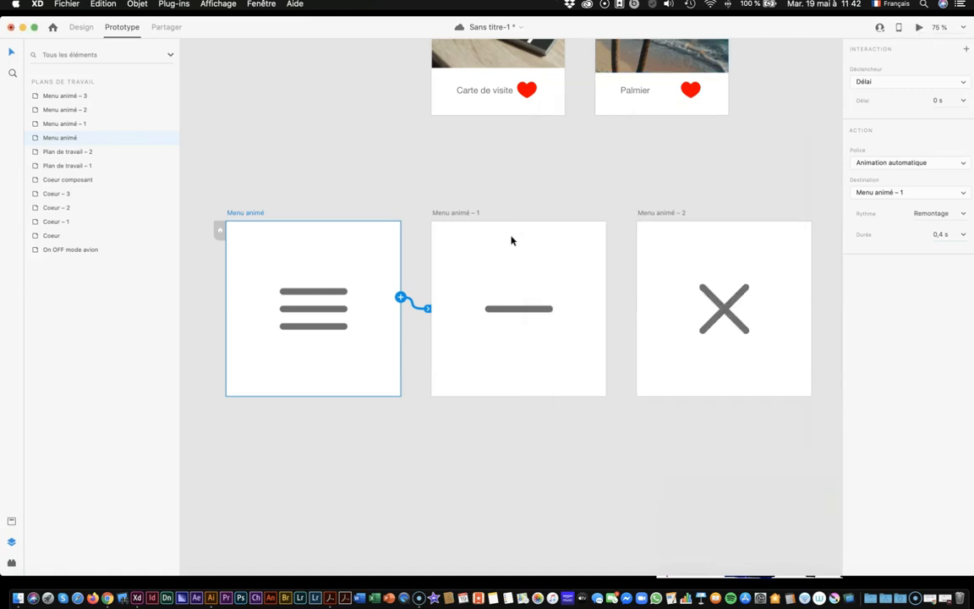
Step: Link Menu animé – 1 to Menu animé – 2, keeping the Délai trigger at 0 s and Animation automatique
left_click(462, 213)
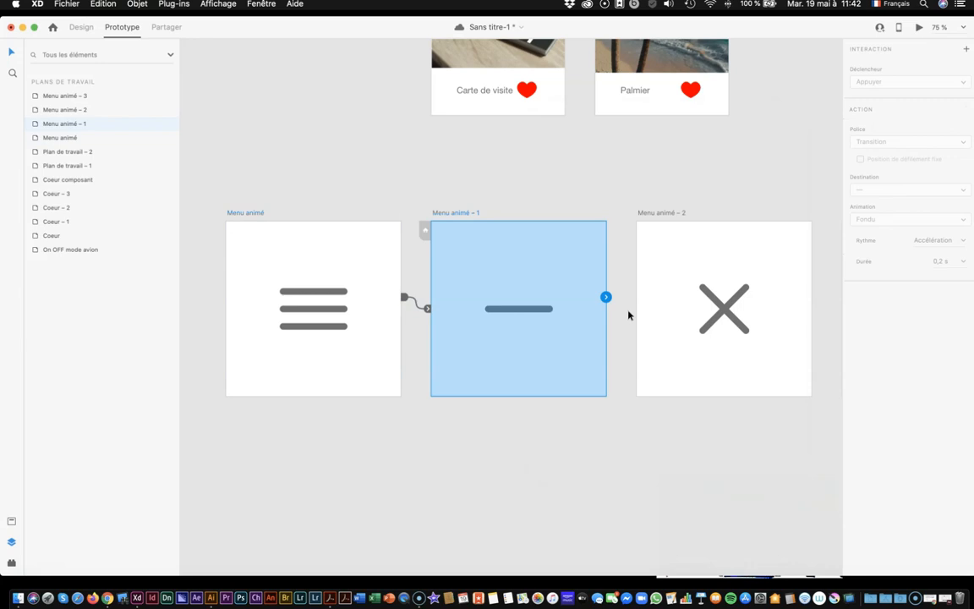
left_click_drag(604, 298, 700, 256)
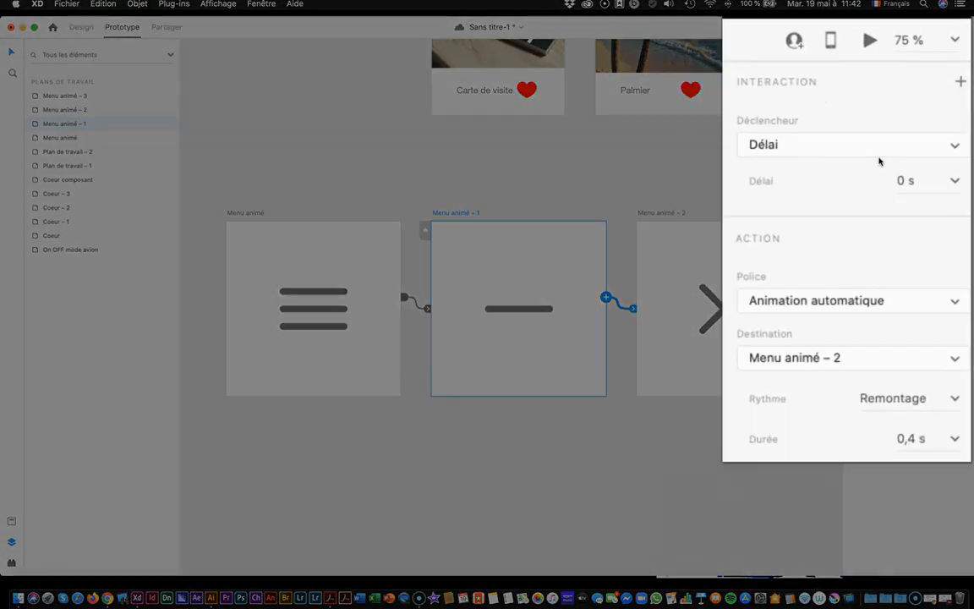
left_click(911, 96)
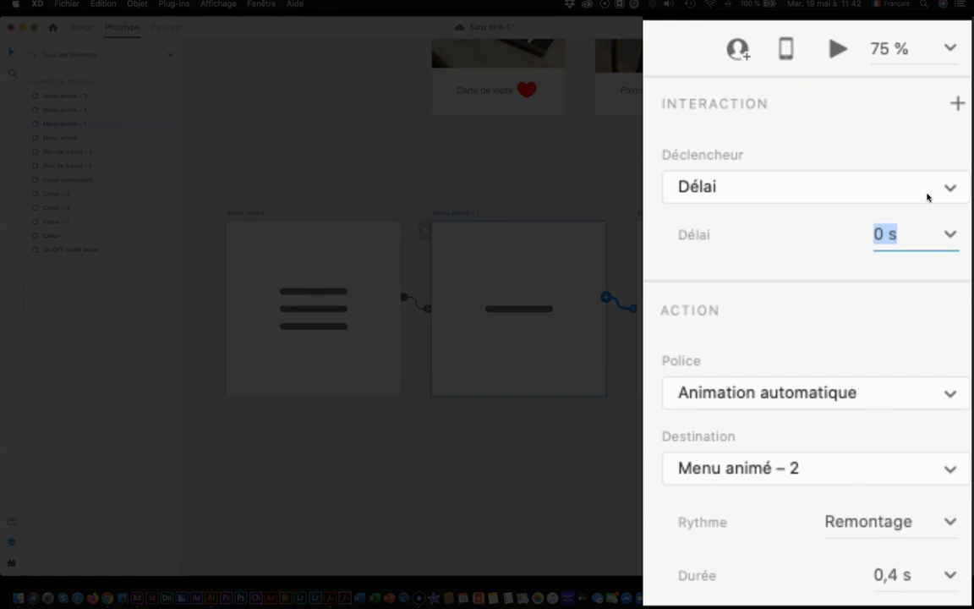
left_click(860, 469)
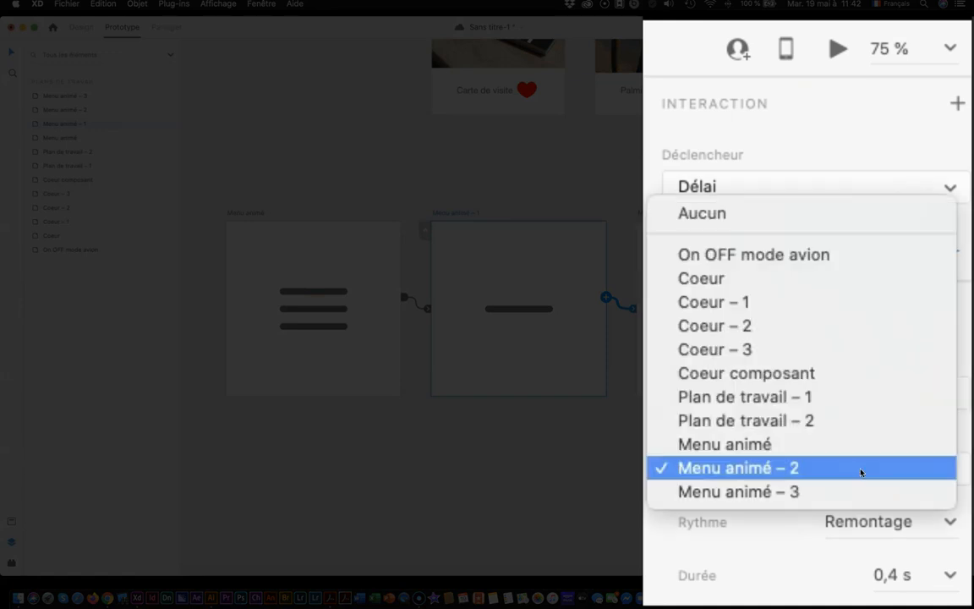
left_click(861, 472)
Step: Set the easing of the interaction from Menu animé – 1 to Menu animé – 2 to Rebond
left_click(864, 522)
left_click(949, 521)
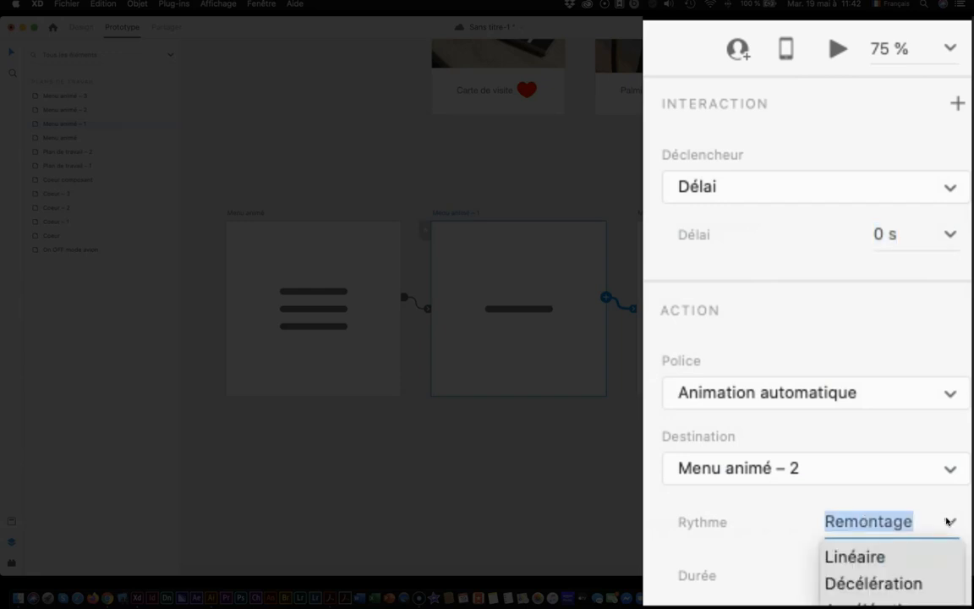
left_click(925, 294)
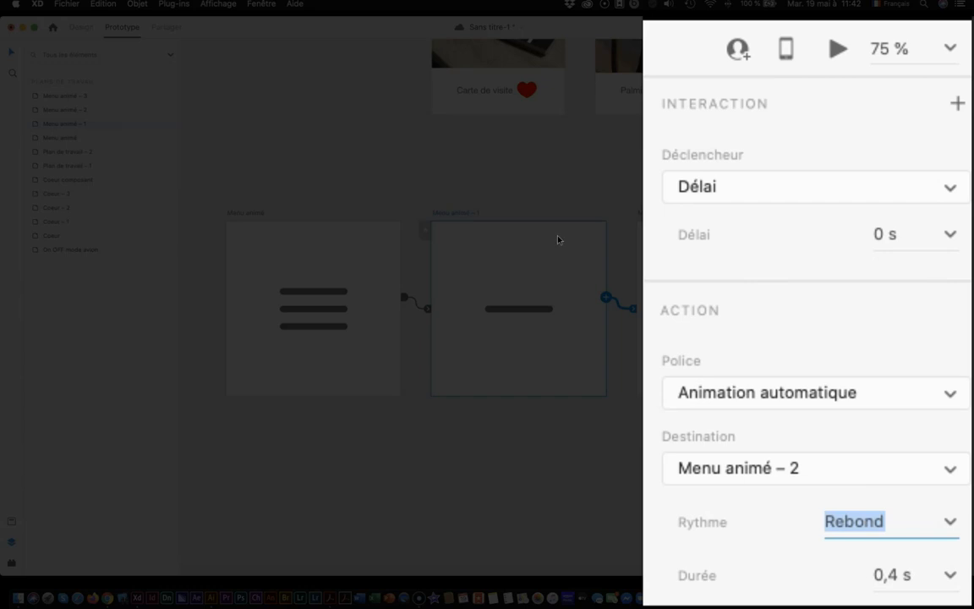
Step: Preview the animation from the Menu animé artboard through to the cross
left_click(243, 217)
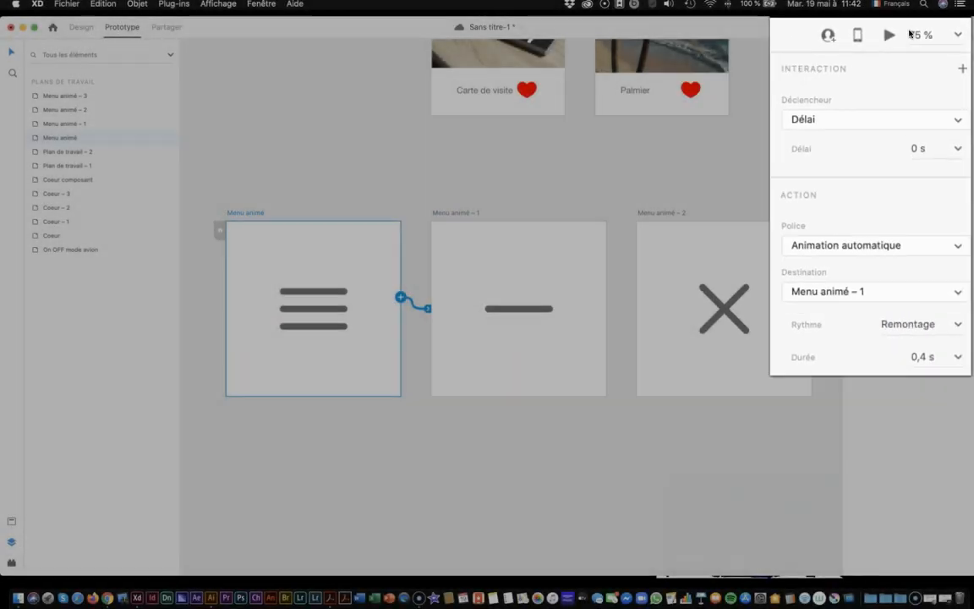
left_click(838, 49)
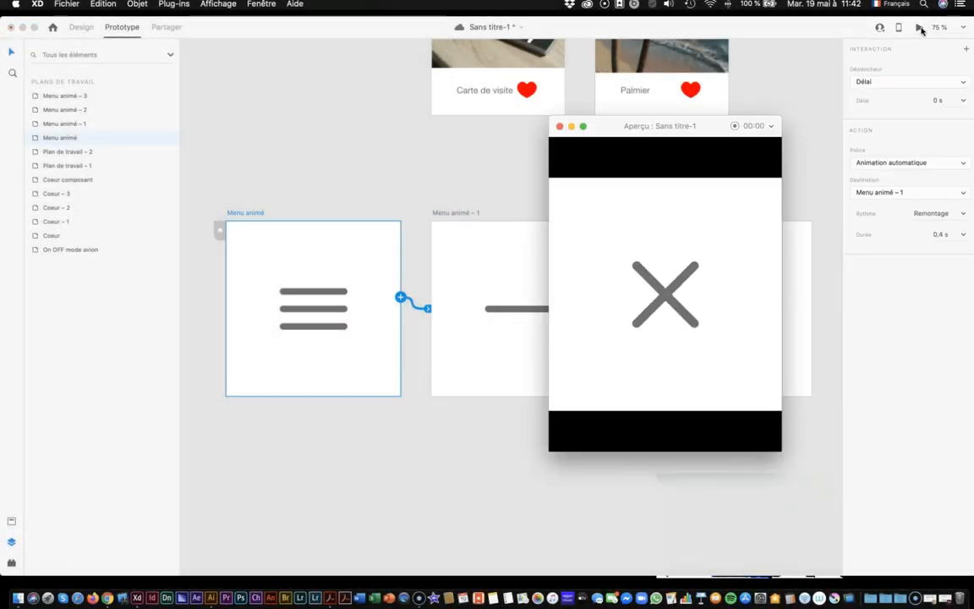
left_click(560, 127)
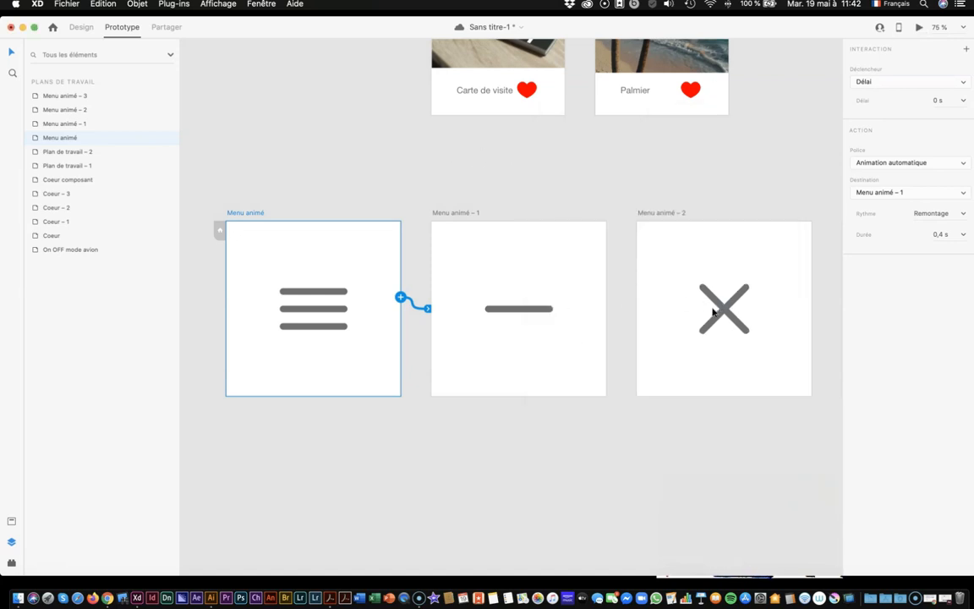
Step: Link the Menu animé – 2 artboard to Menu animé – 3 with a prototype interaction
scroll(713, 313, "right", 3)
left_click(461, 296)
scroll(578, 263, "right", 2)
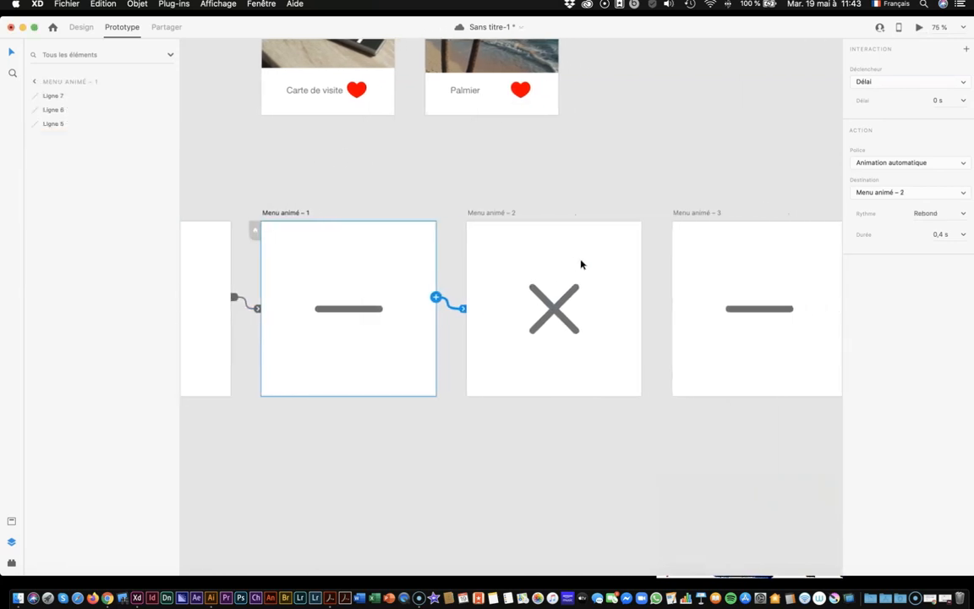
scroll(581, 265, "right", 2)
left_click(556, 262)
left_click_drag(592, 297, 661, 248)
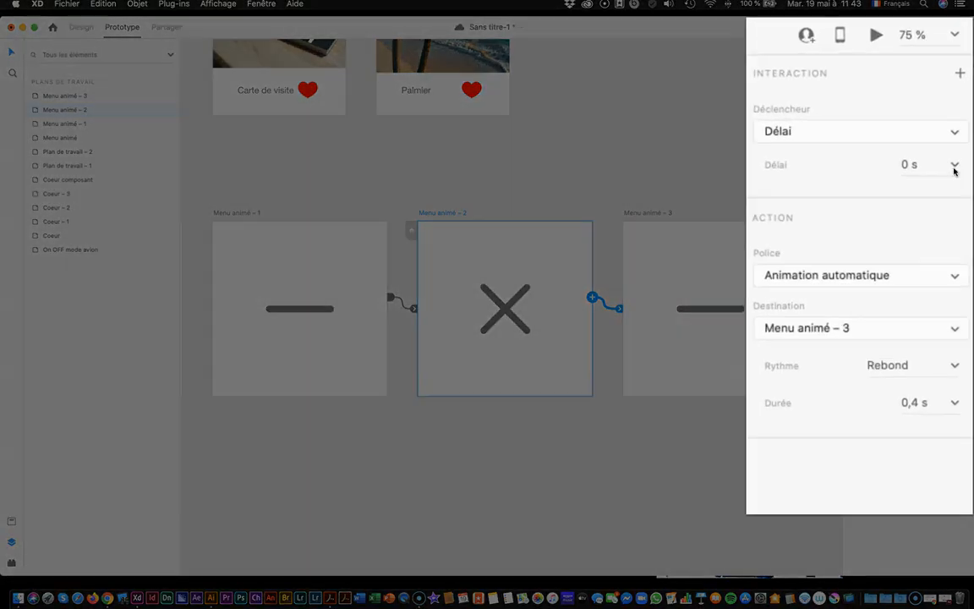
Step: Set the delay of the interaction from Menu animé – 2 to Menu animé – 3 to 0,2 s
left_click(938, 100)
type("0,2")
key("Return")
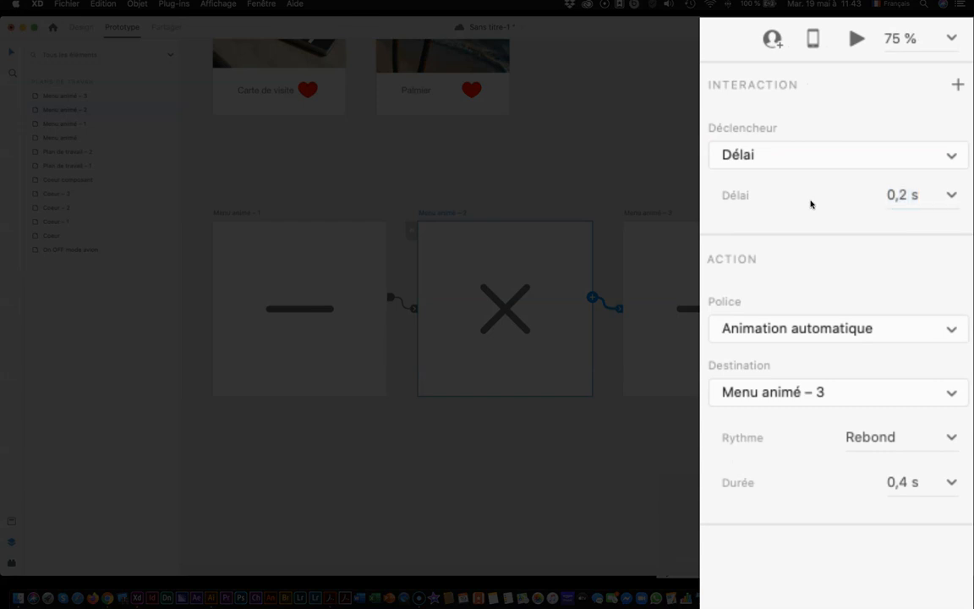
Step: Keep Animation automatique for the Menu animé – 2 interaction and set its easing to Remontage
left_click(816, 324)
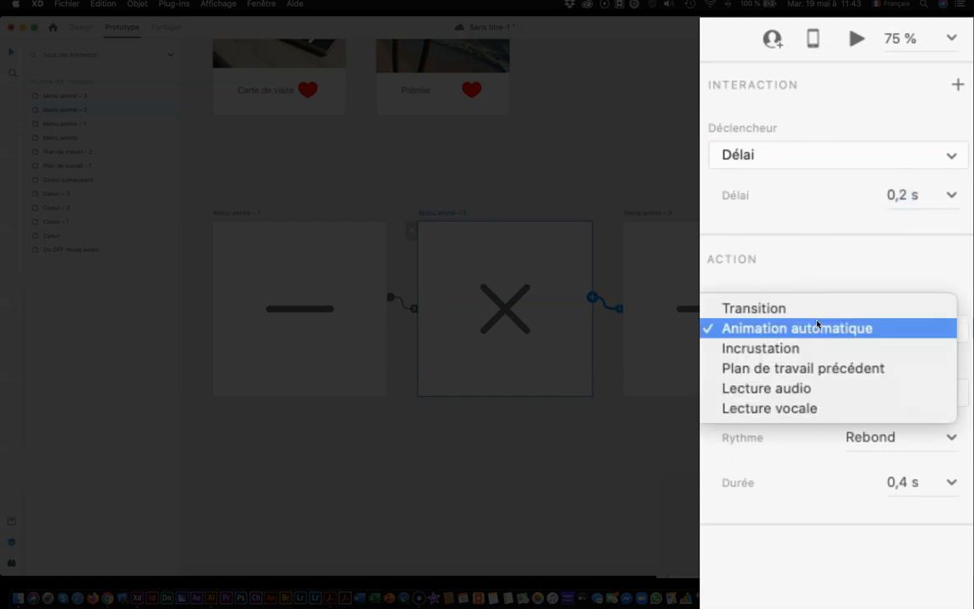
left_click(817, 328)
left_click(913, 434)
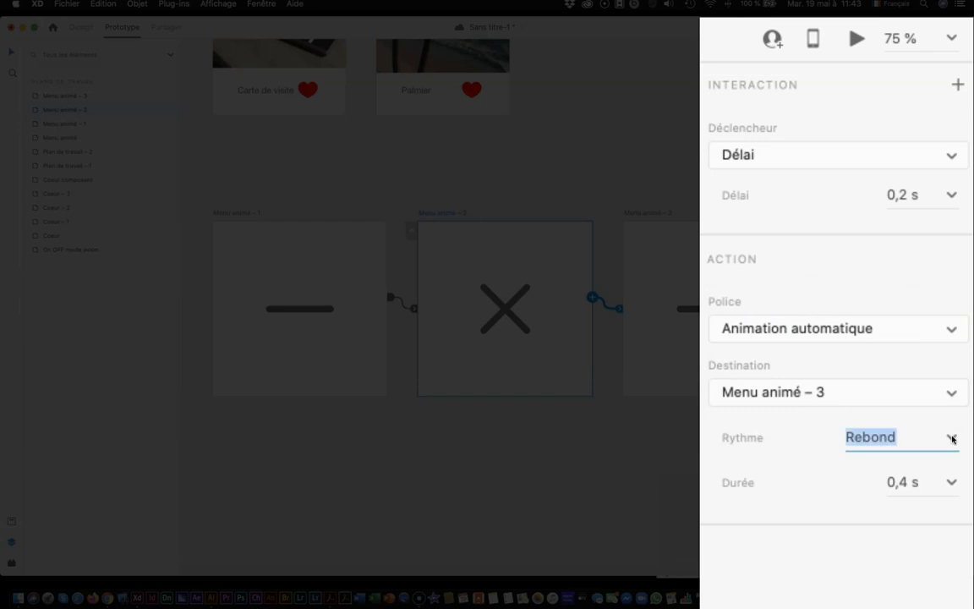
left_click(950, 437)
left_click(899, 580)
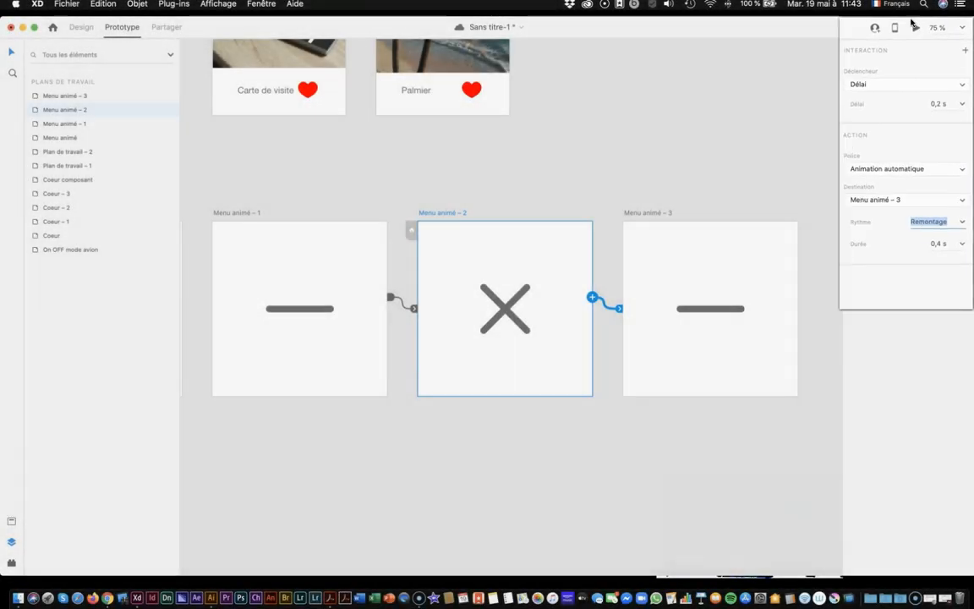
Step: Preview the menu animation from the Menu animé artboard through to Menu animé – 3
scroll(334, 265, "left", 3)
scroll(333, 265, "left", 5)
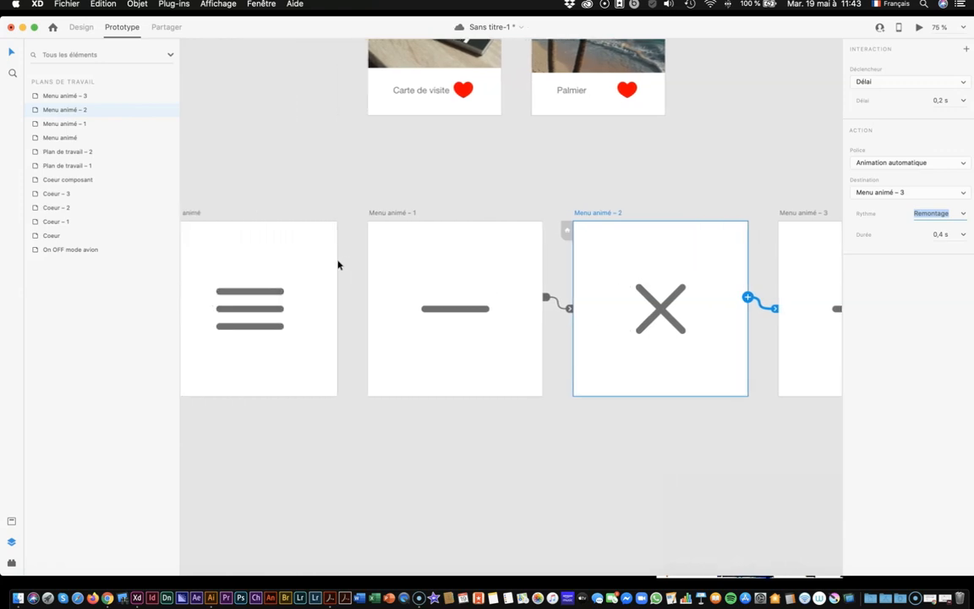
left_click(209, 213)
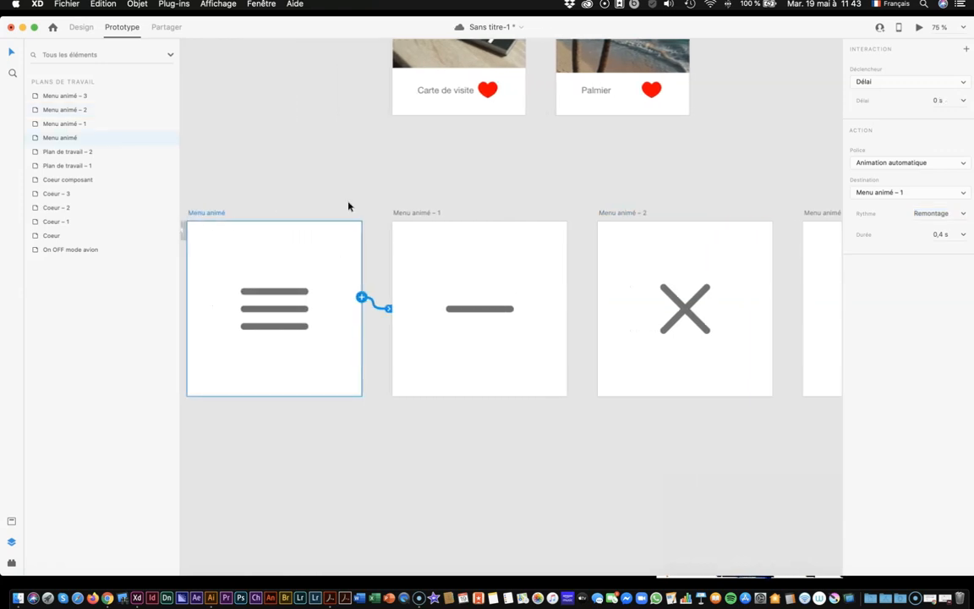
left_click(918, 28)
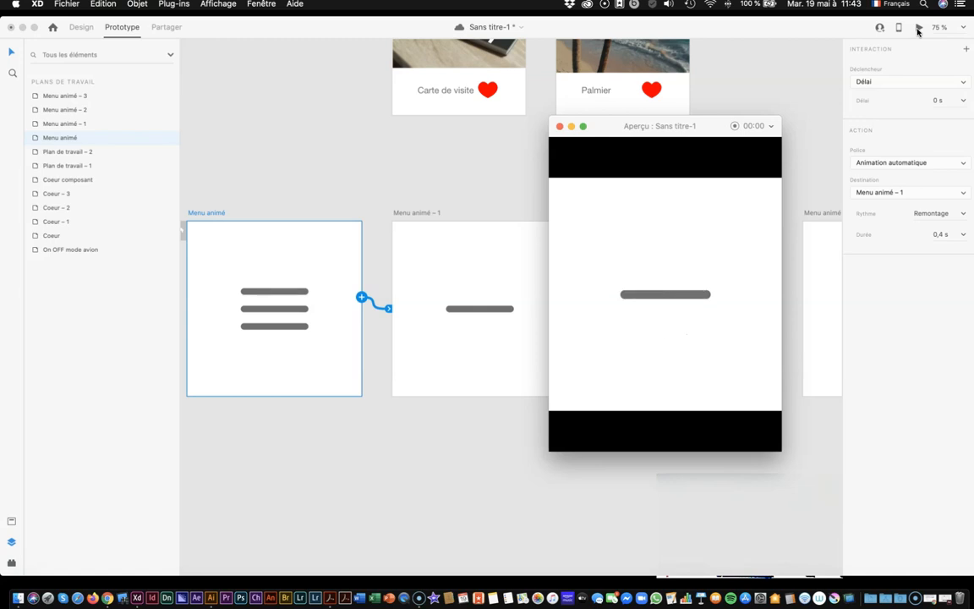
left_click(559, 126)
Step: Link the Menu animé – 3 artboard back to the Menu animé artboard with a prototype interaction
scroll(646, 185, "right", 4)
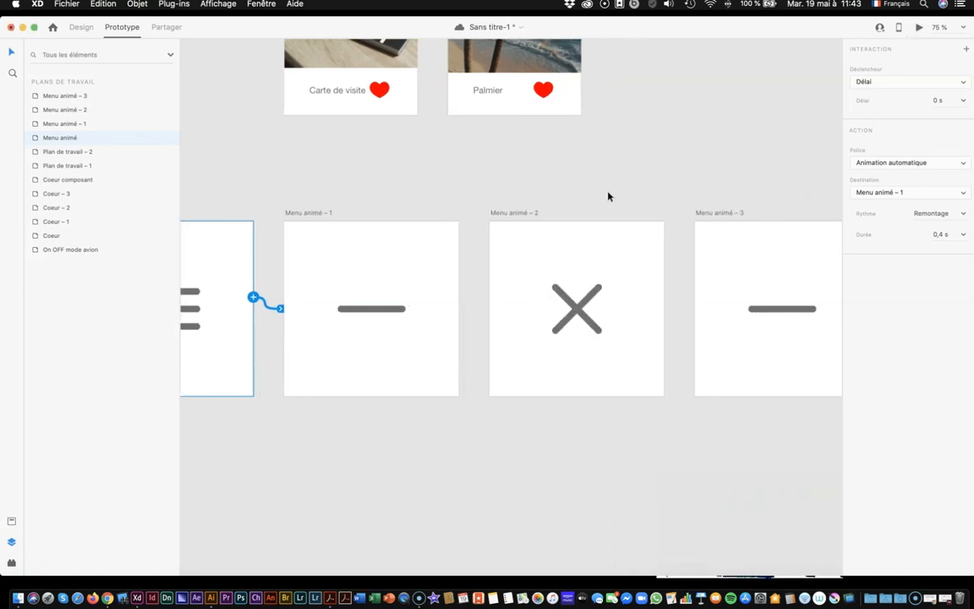
scroll(607, 196, "right", 4)
key("super+minus")
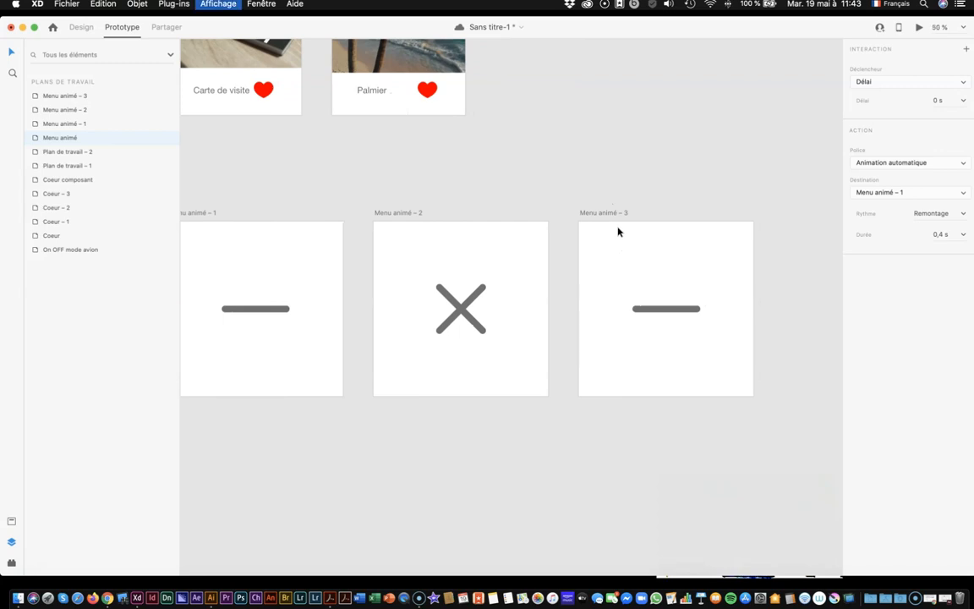
left_click(617, 258)
left_click_drag(669, 294, 224, 360)
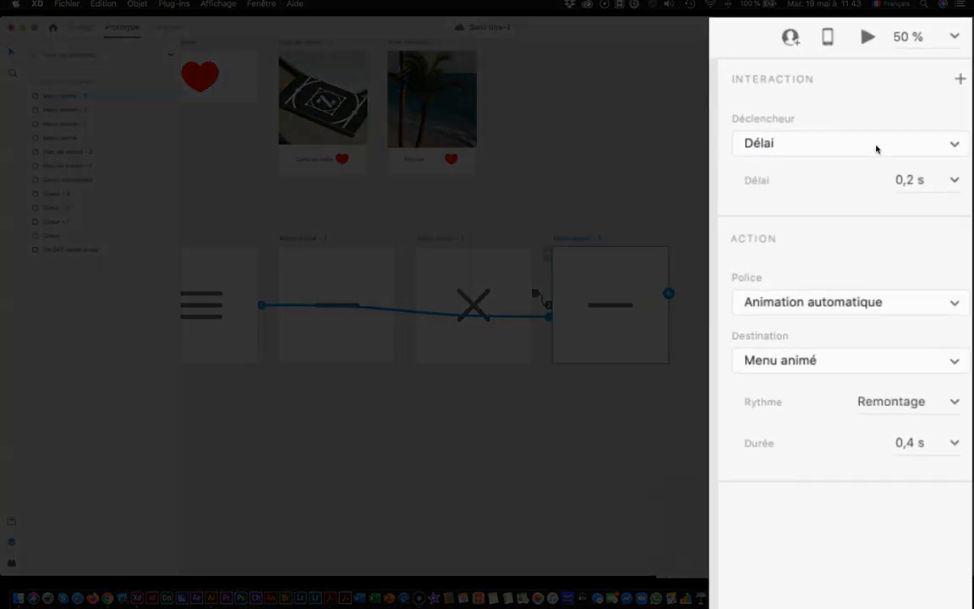
Step: Set the delay of the Menu animé – 3 interaction to 0 s and keep Menu animé as its destination
left_click(868, 182)
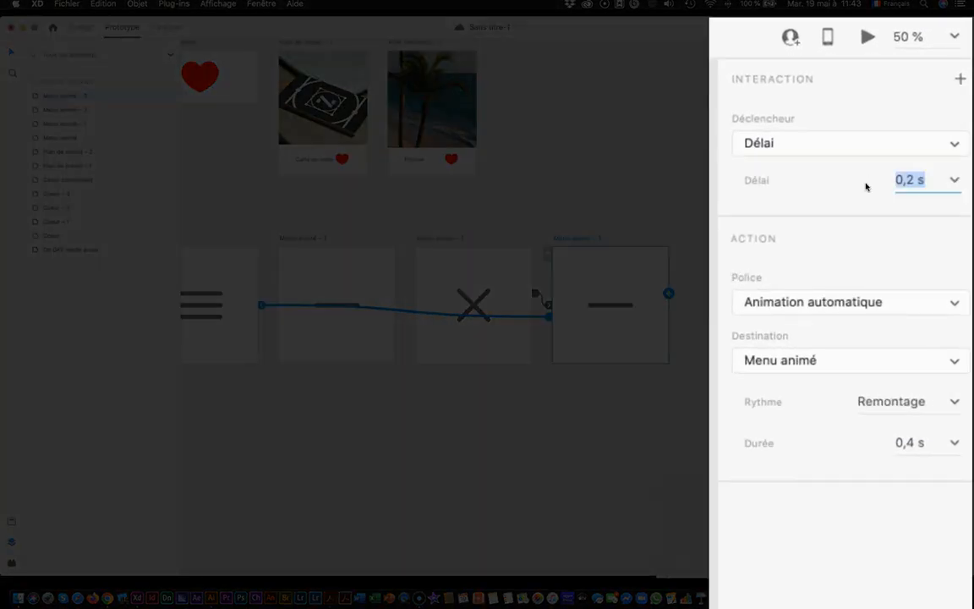
type("0")
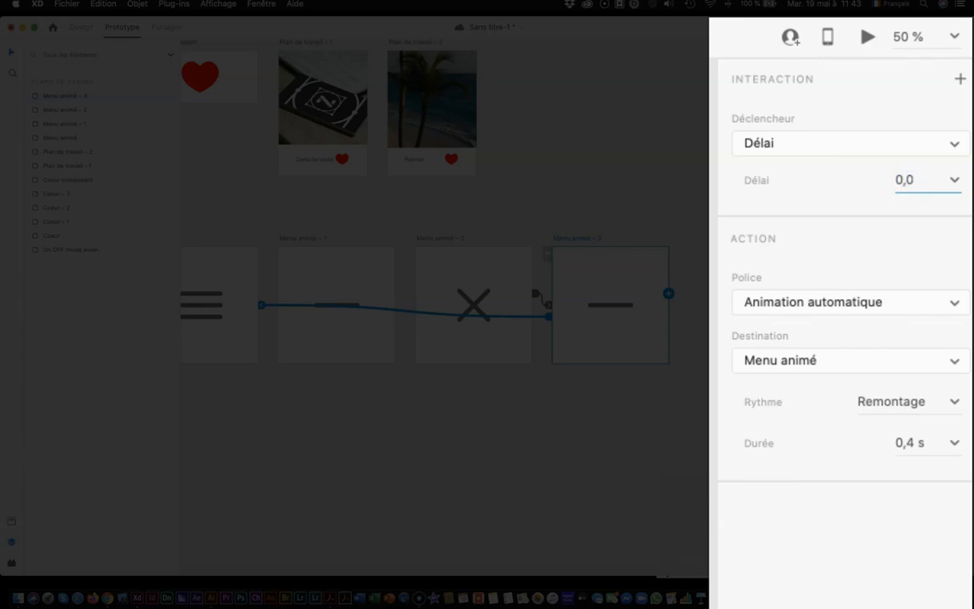
left_click(922, 361)
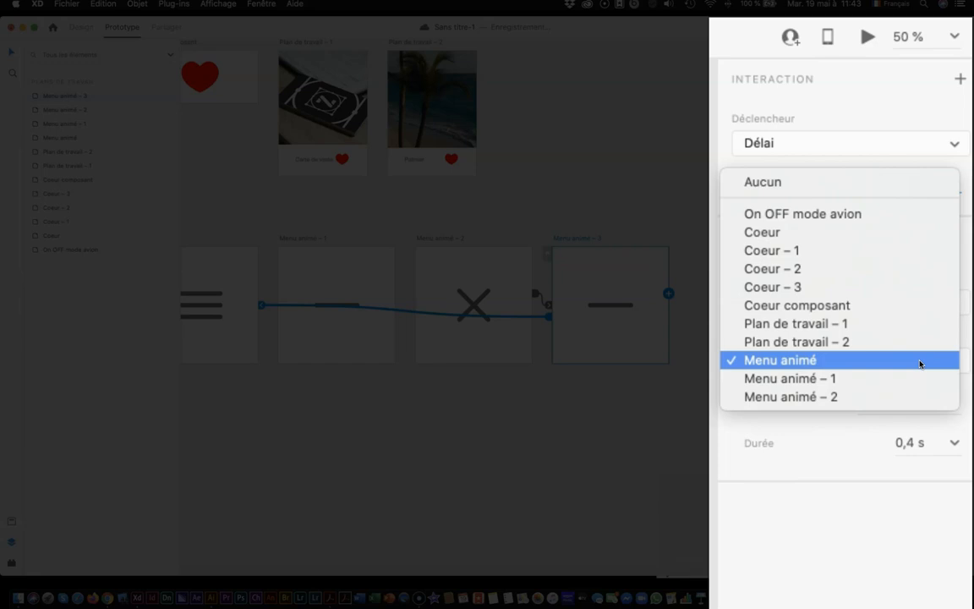
left_click(919, 364)
Step: Set the easing of the Menu animé – 3 interaction to Rebond and preview the looping menu animation
left_click(885, 403)
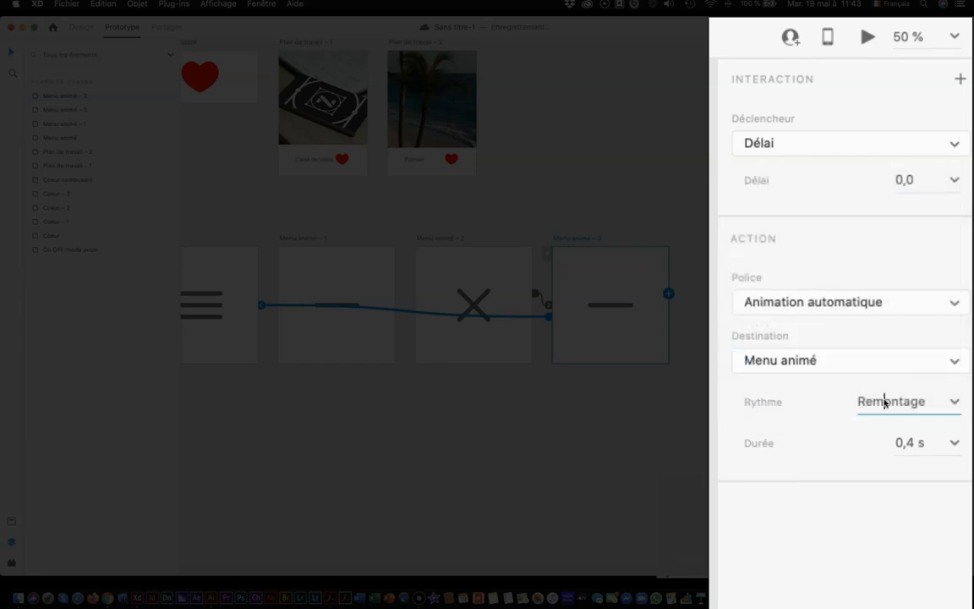
left_click(950, 401)
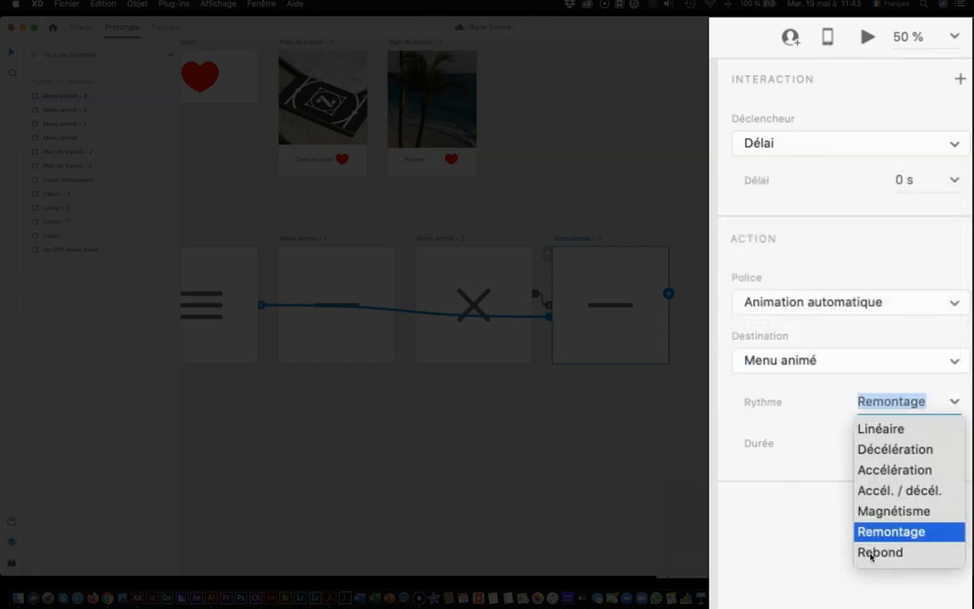
left_click(871, 554)
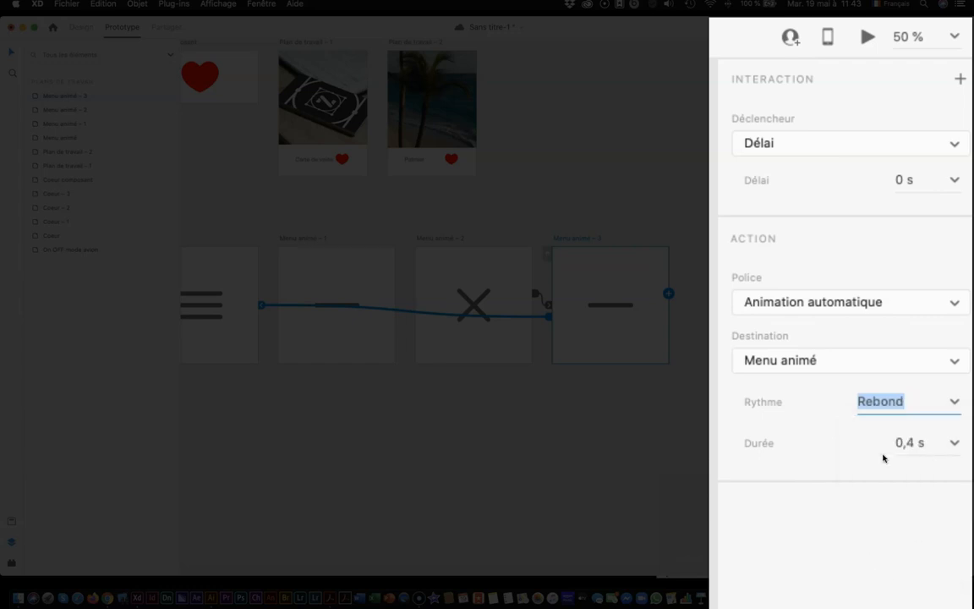
left_click(867, 36)
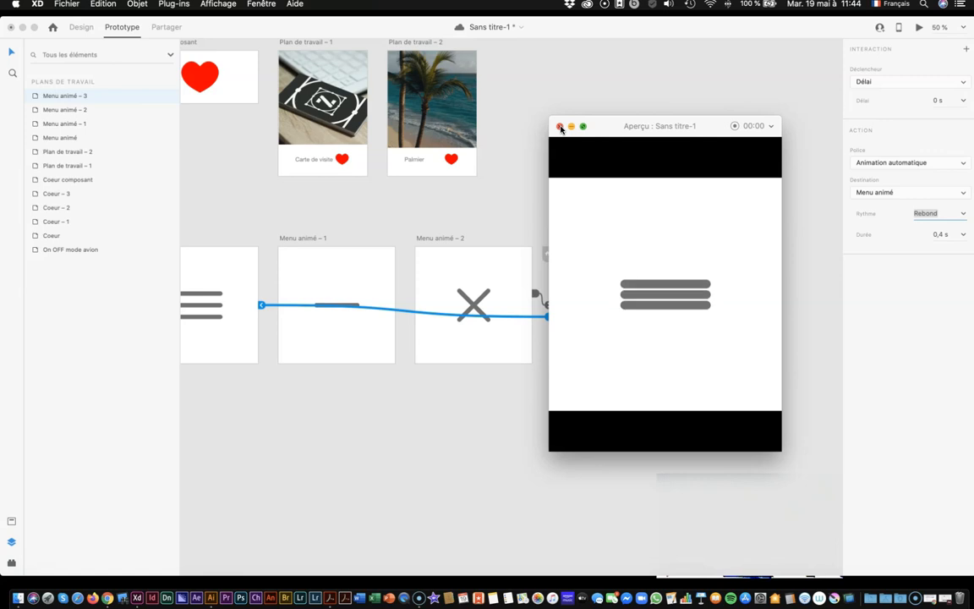
left_click(560, 127)
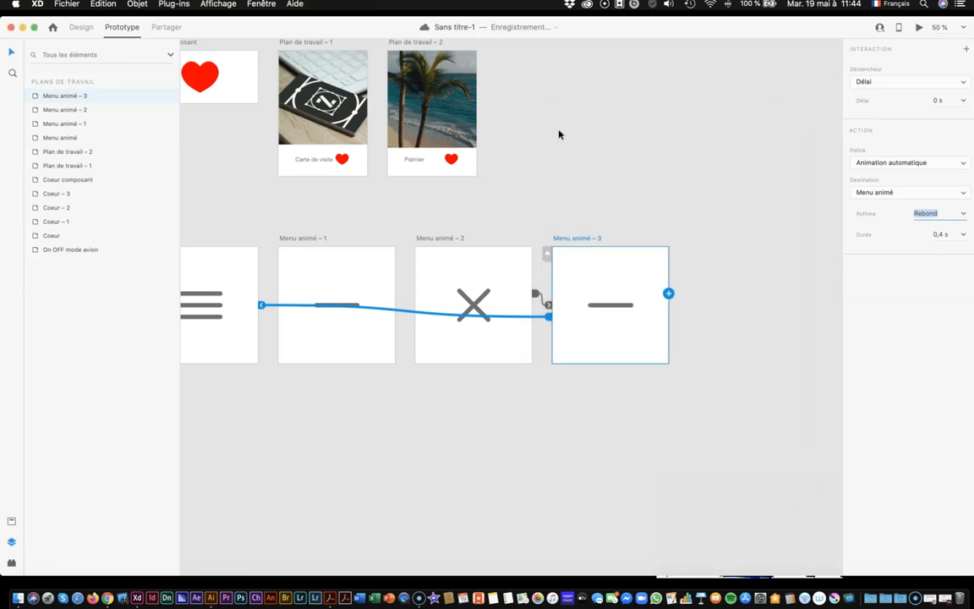
Step: Duplicate the four Menu animé artboards with their interactions into a row directly below the originals
scroll(426, 291, "left", 5)
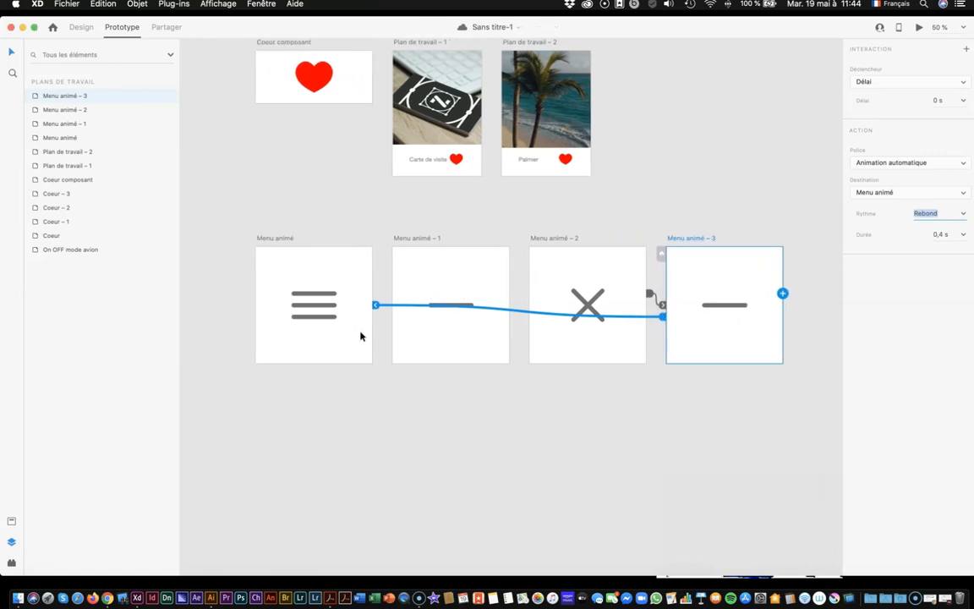
left_click(635, 380)
left_click_drag(219, 212, 815, 385)
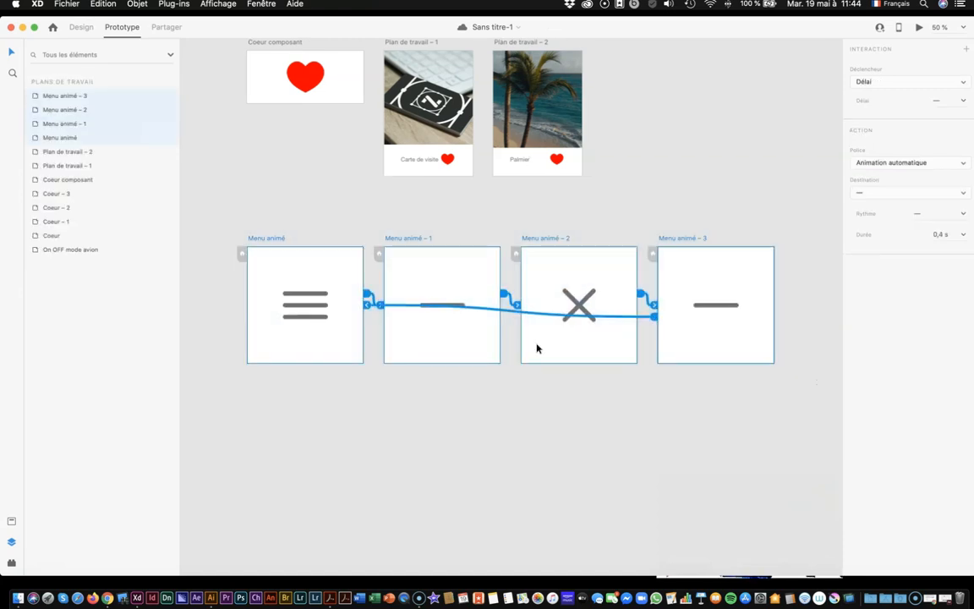
left_click_drag(319, 359, 325, 514)
scroll(325, 514, "down", 5)
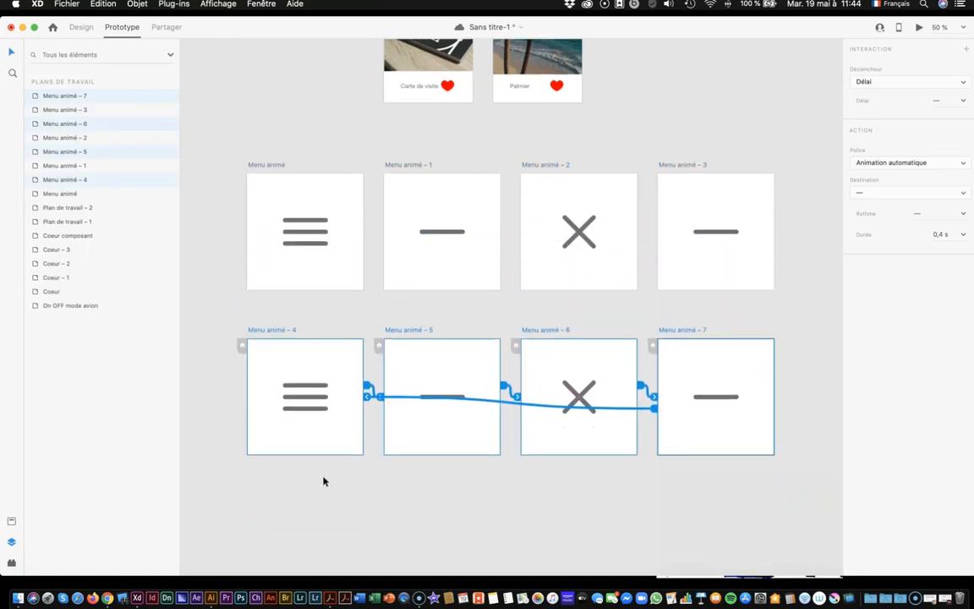
scroll(299, 460, "down", 1)
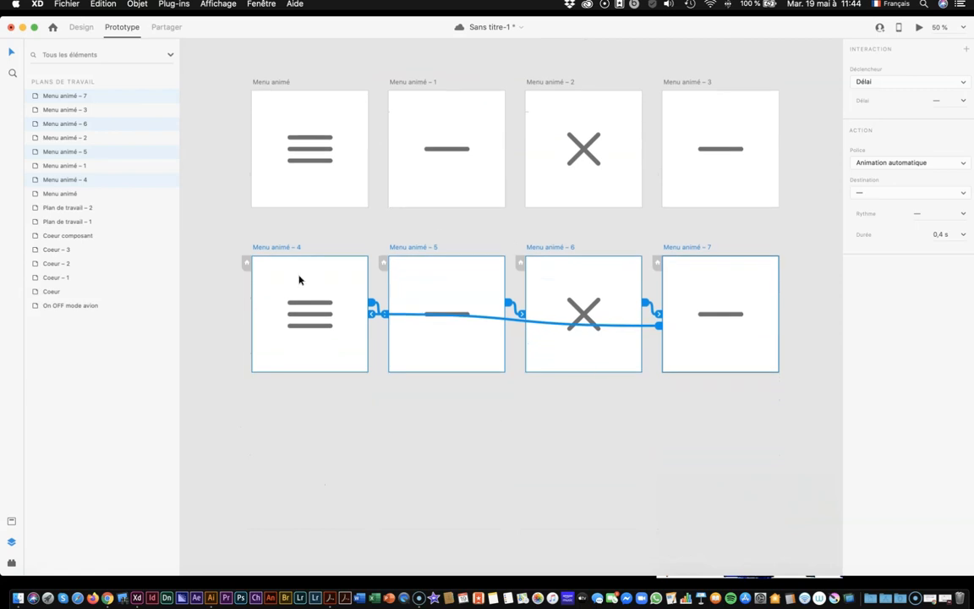
Step: Preview the duplicated menu animation starting from the Menu animé – 4 artboard
left_click(312, 443)
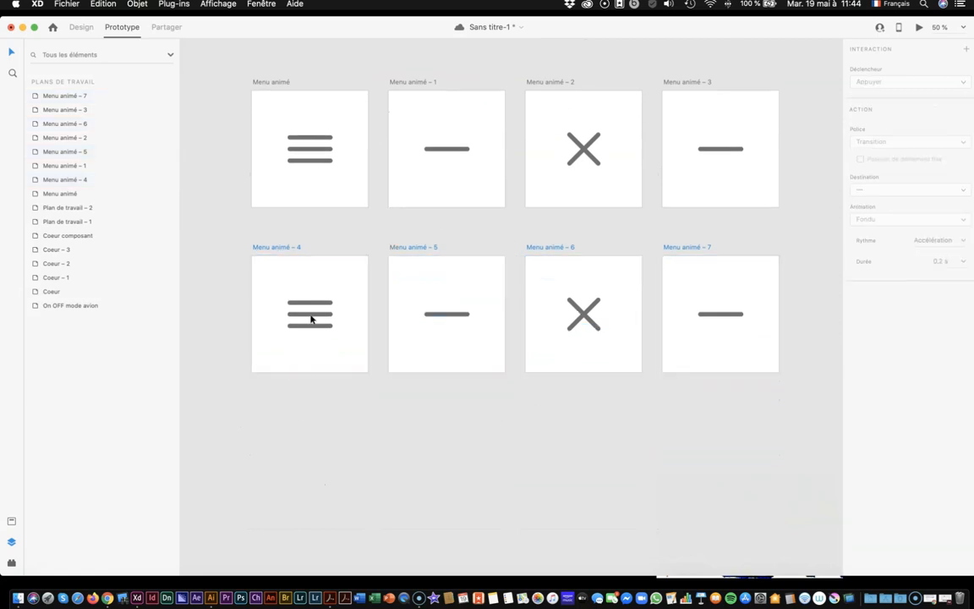
left_click(284, 248)
left_click(918, 30)
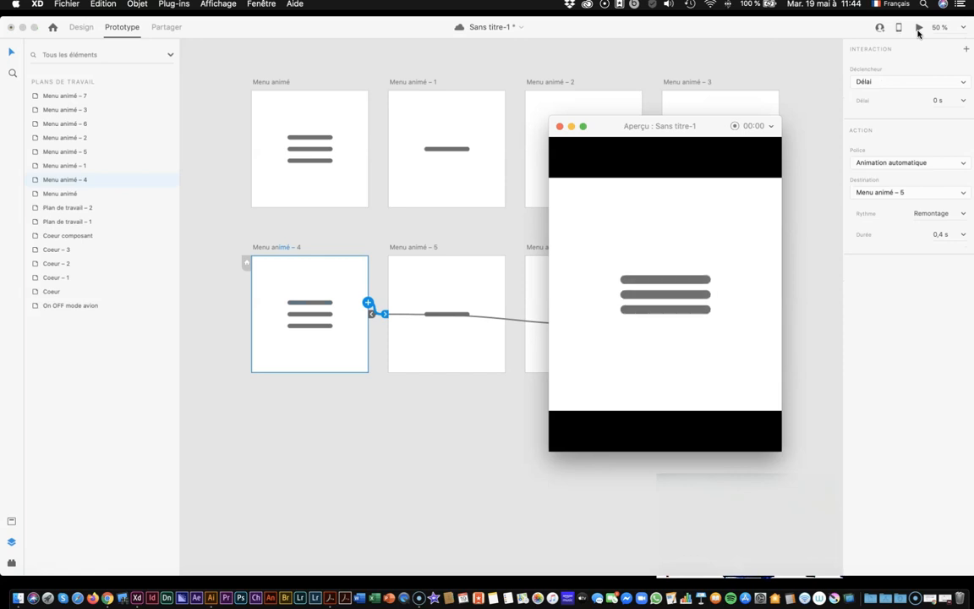
left_click(560, 126)
Step: Recolour the border of all icon lines in the four duplicated menu artboards to teal, RVB 31, 196, 183
left_click(330, 380)
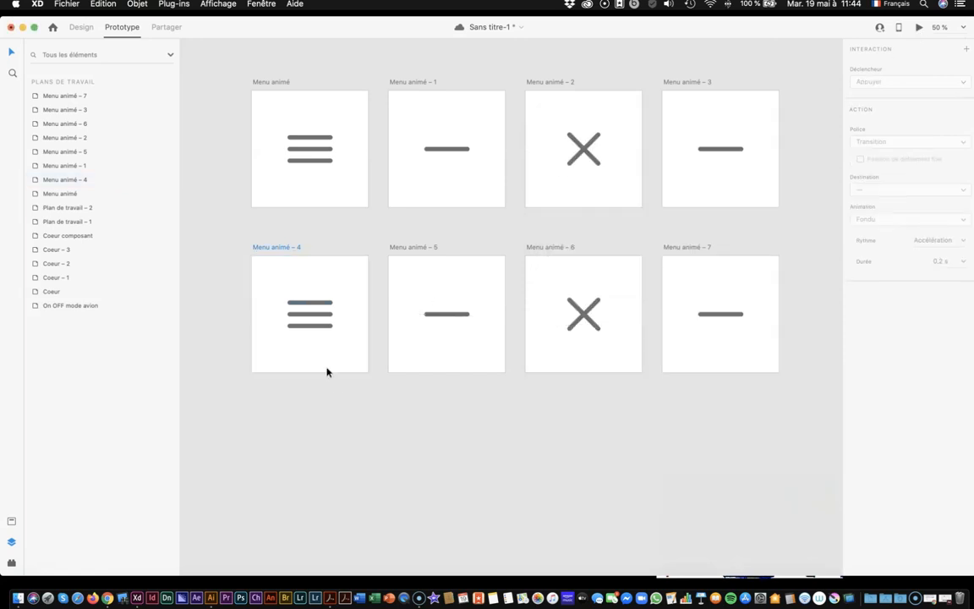
left_click_drag(215, 276, 778, 352)
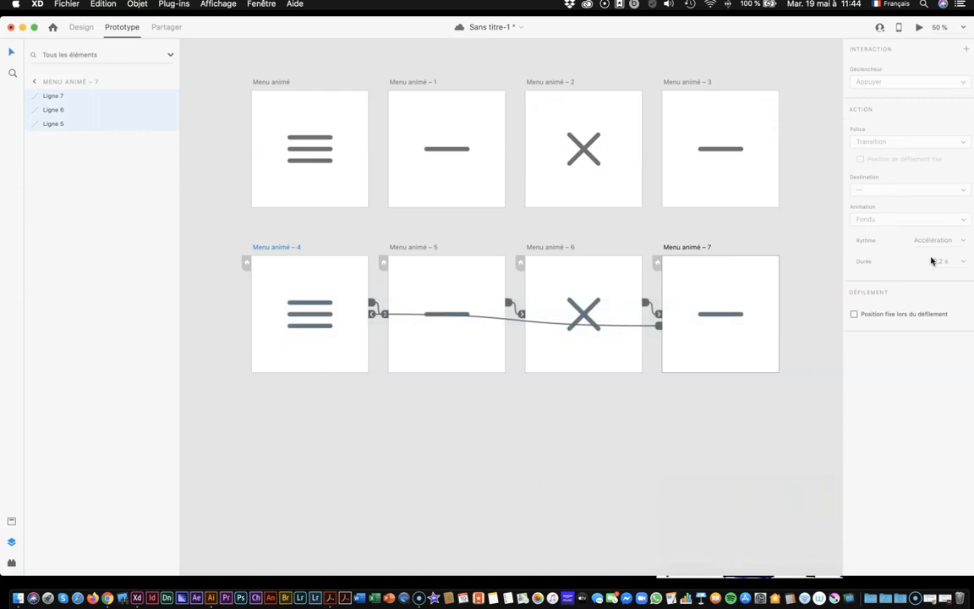
left_click(78, 29)
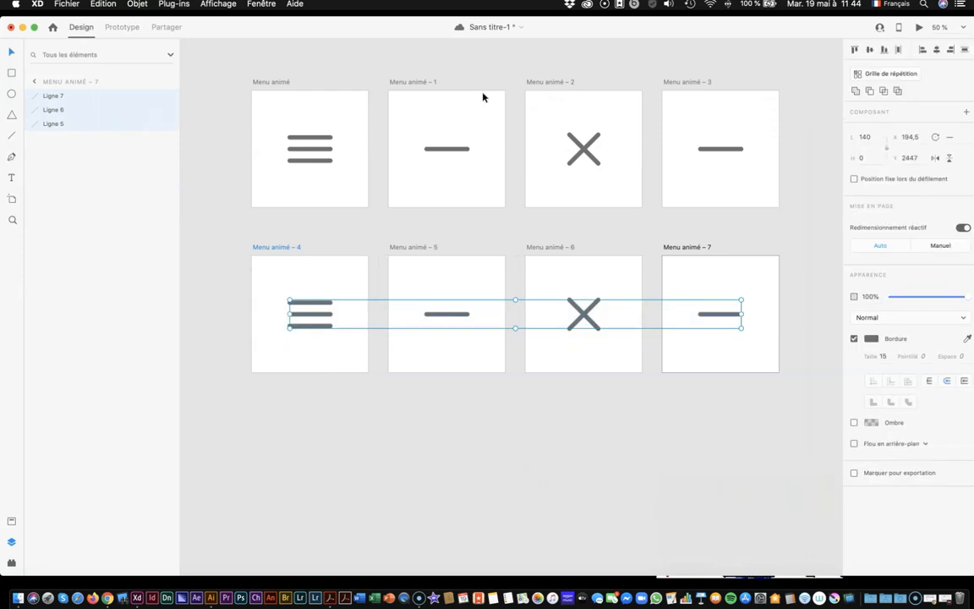
left_click(872, 340)
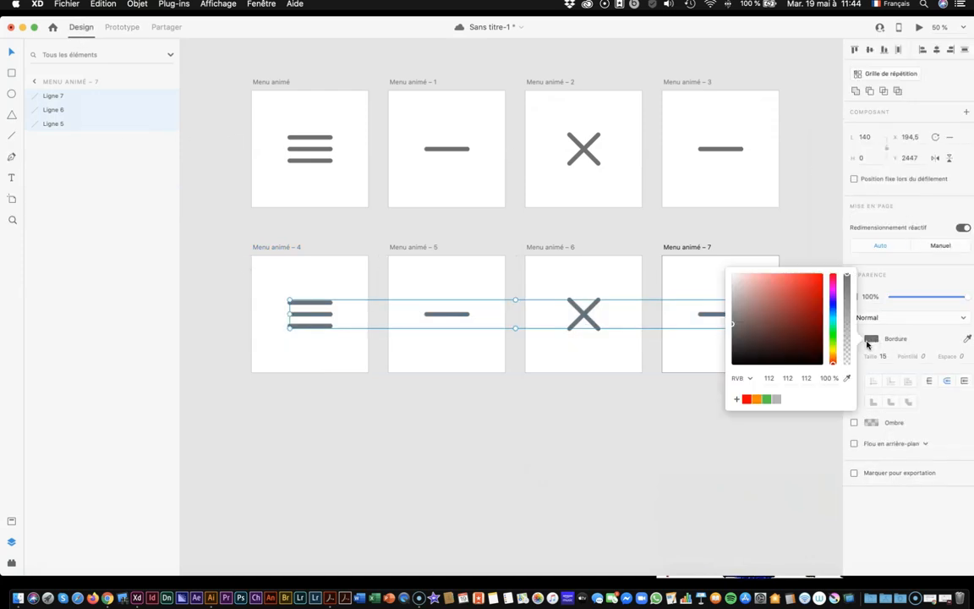
left_click_drag(829, 350, 833, 319)
left_click(808, 297)
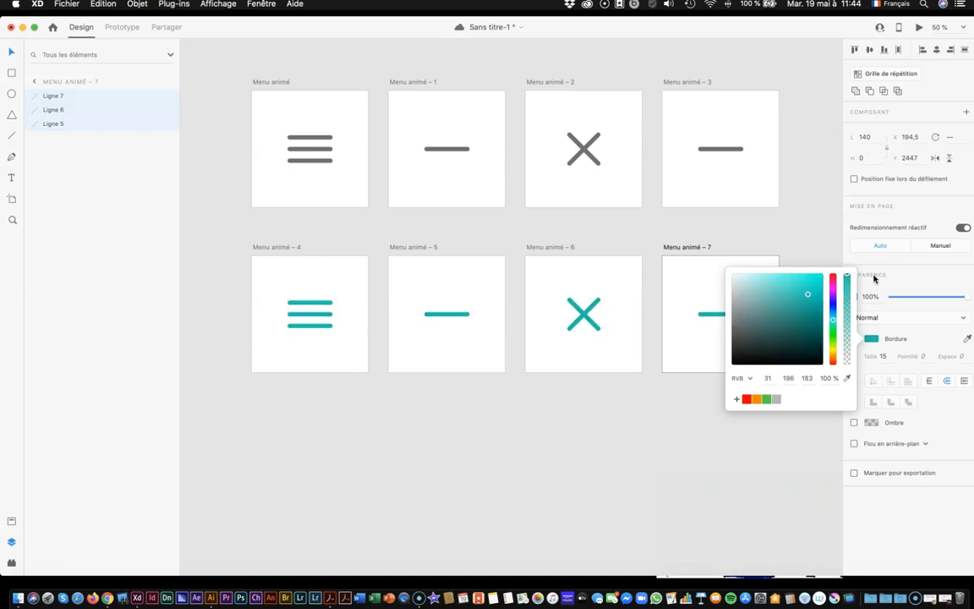
left_click(721, 396)
Step: Preview the teal menu animation from the Menu animé – 4 artboard
left_click(270, 249)
left_click(921, 27)
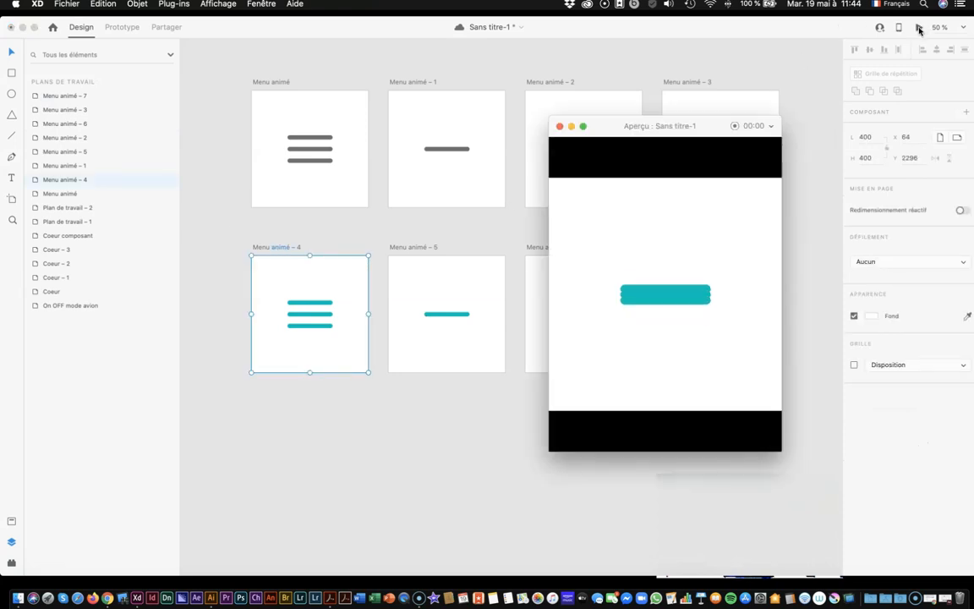
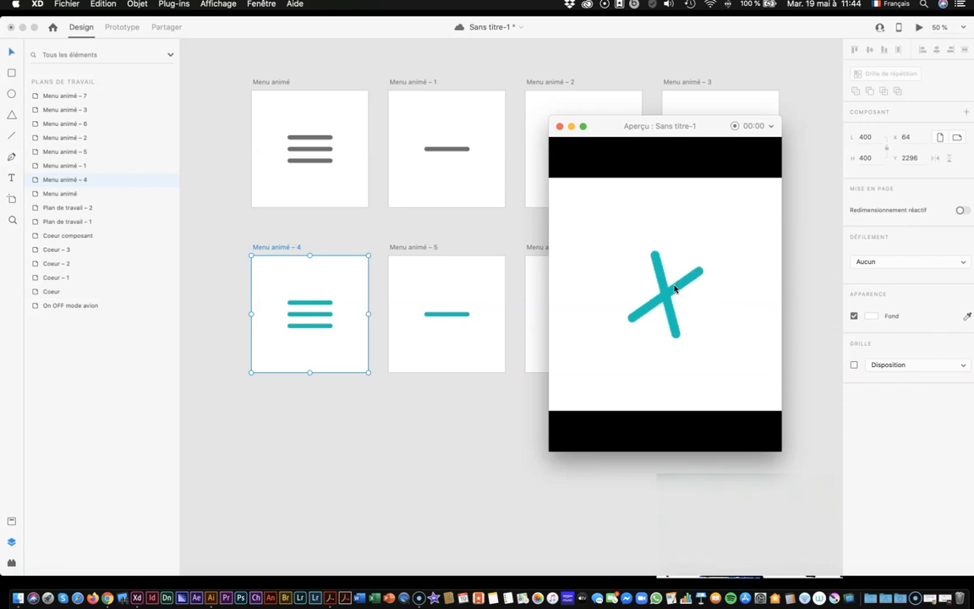
left_click(560, 127)
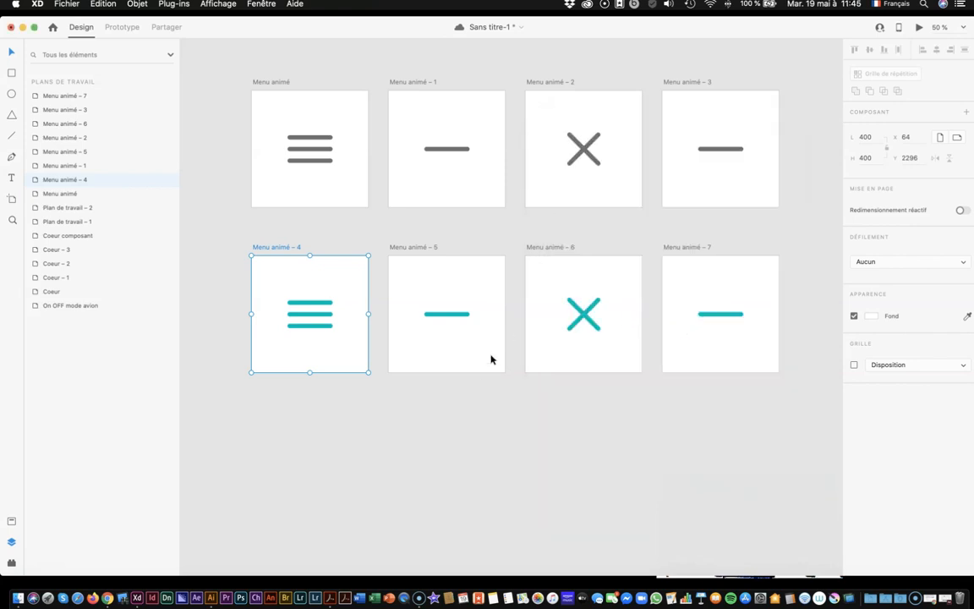
left_click(470, 396)
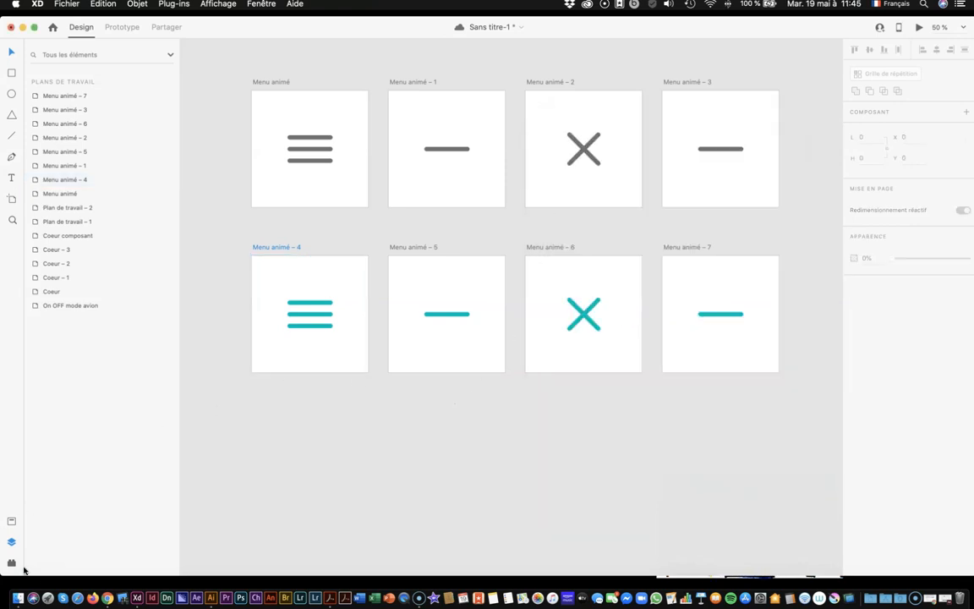
Step: Draw a new portrait artboard of about 569 × 1160 below the teal menu artboards, aligned with Menu animé – 4
scroll(247, 503, "down", 2)
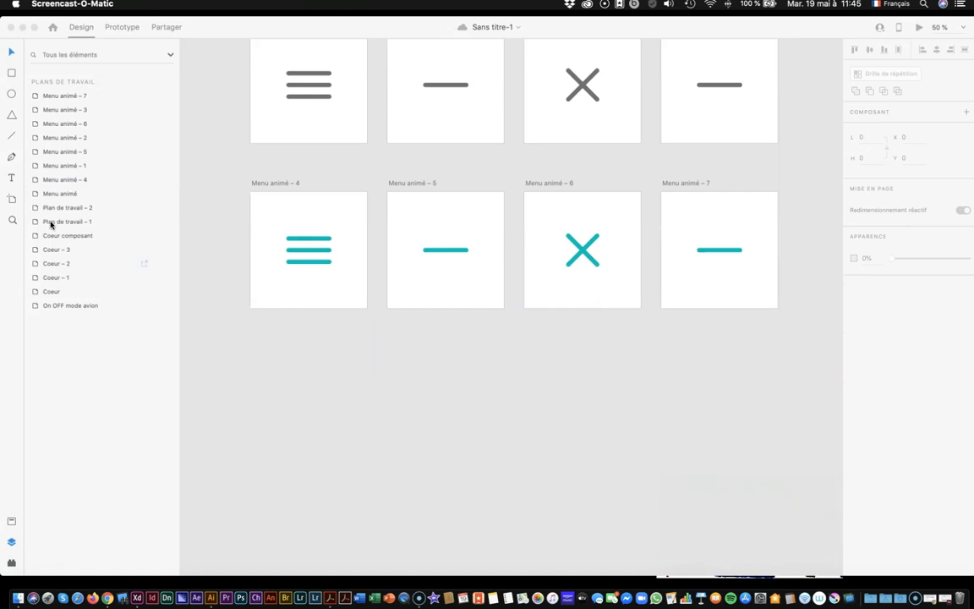
left_click(11, 199)
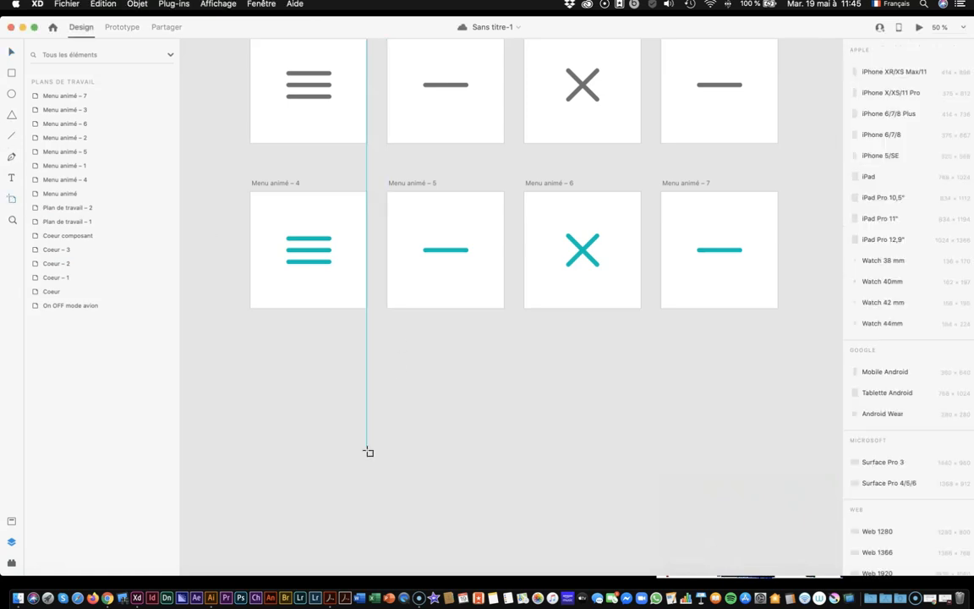
scroll(368, 451, "down", 2)
scroll(367, 451, "down", 3)
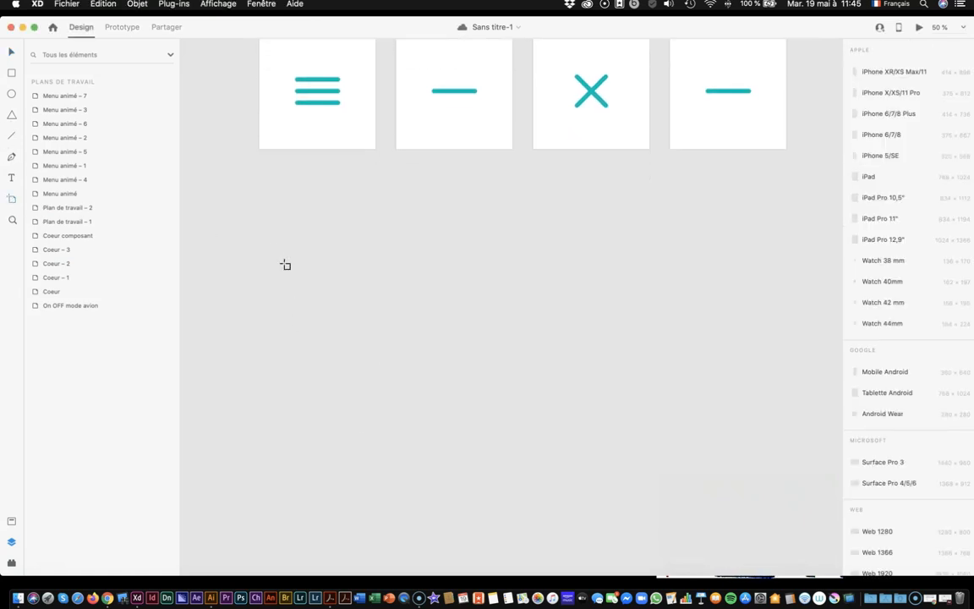
left_click_drag(260, 217, 426, 557)
Step: Set the new artboard's width to 500 and its height to 1200
left_click(861, 116)
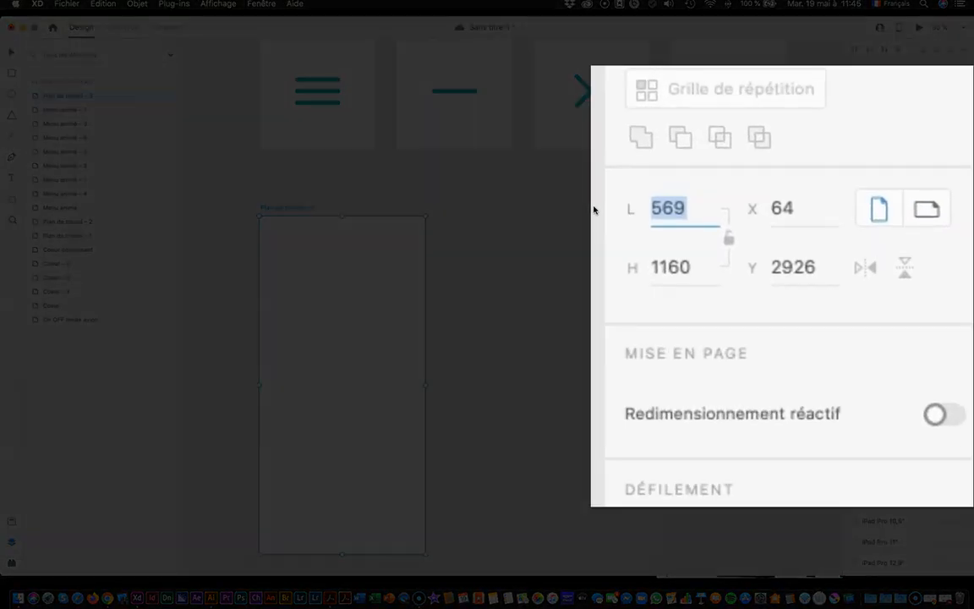
type("500")
key("Tab")
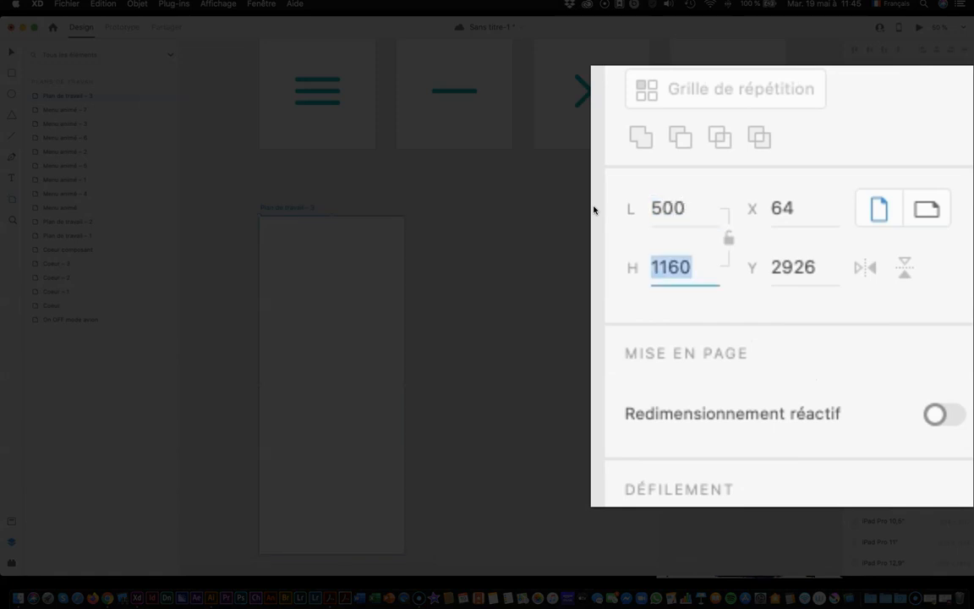
type("1200")
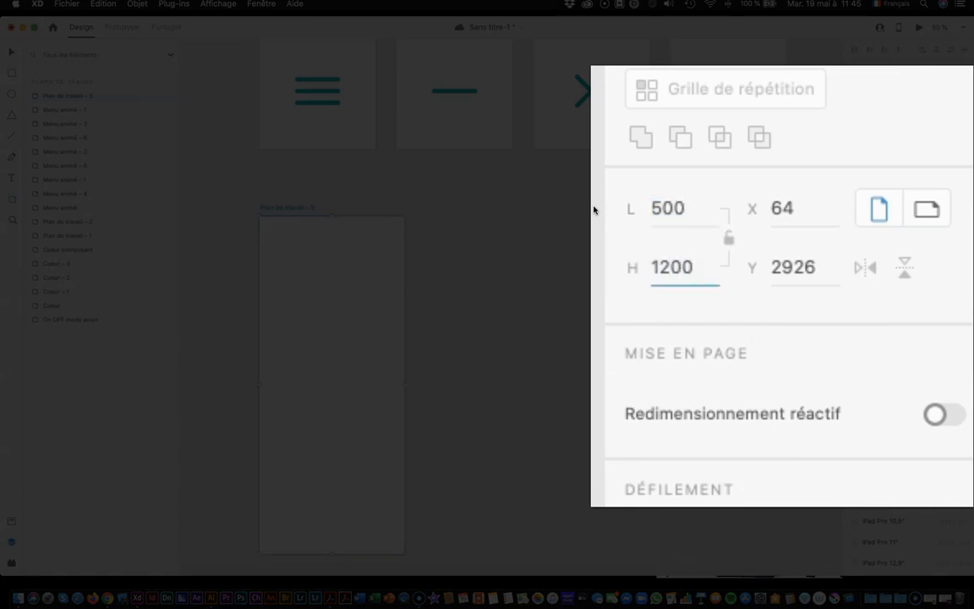
key("Tab")
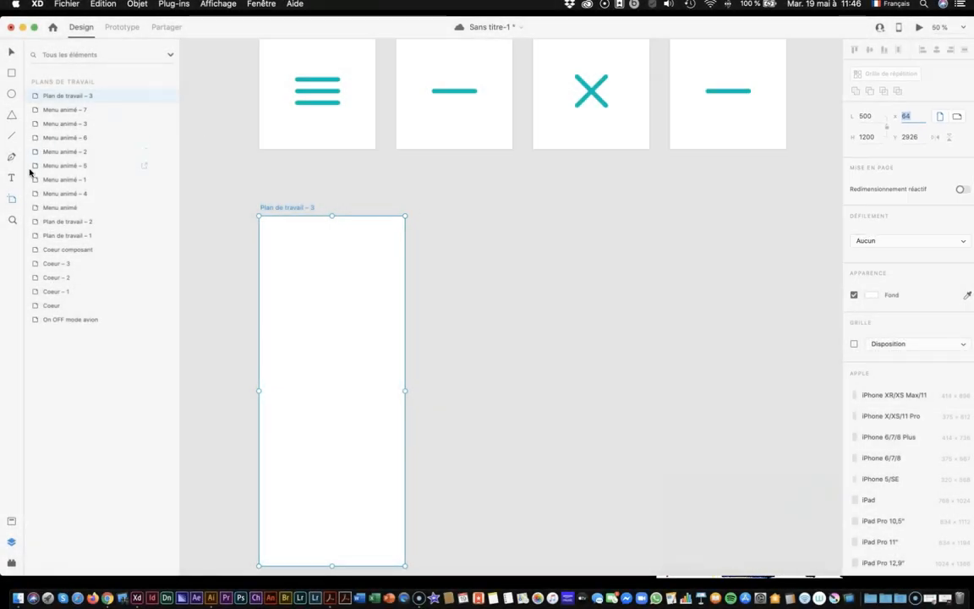
Step: Rename the new portrait artboard as Compte a rebours
double_click(265, 207)
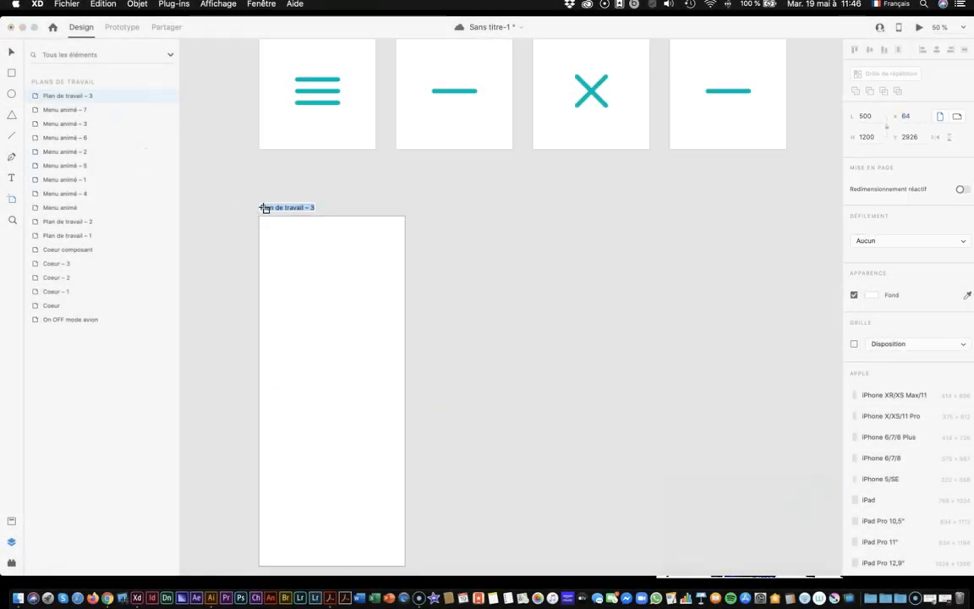
key("BackSpace")
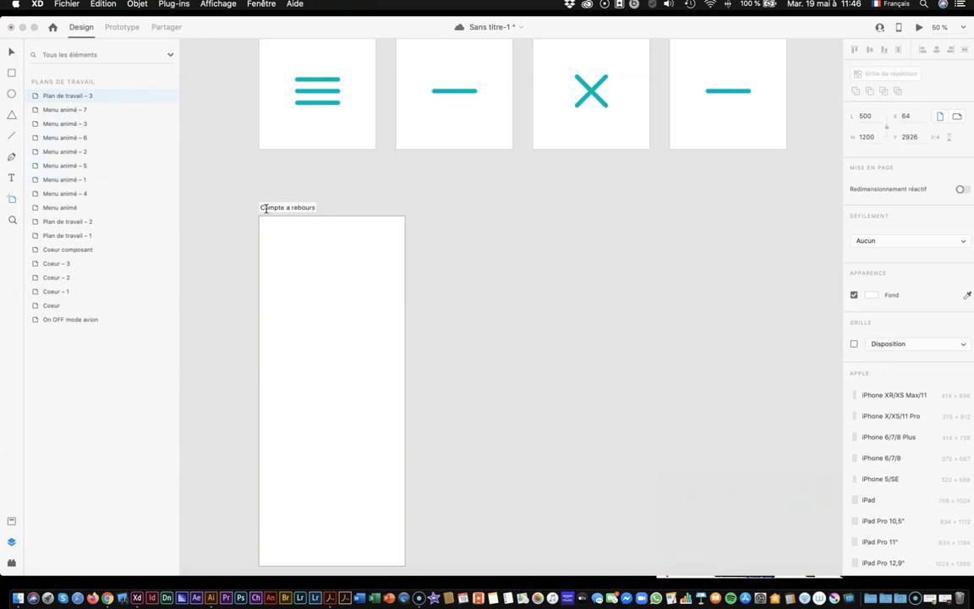
key("Return")
Step: Place a point text reading 1 near the upper-left corner of the Compte a rebours artboard
left_click(12, 177)
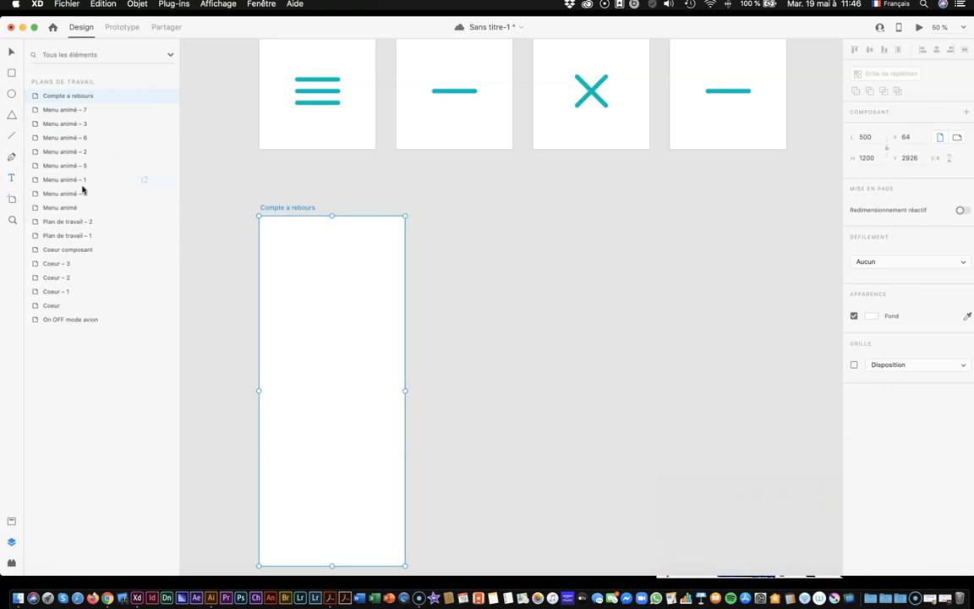
scroll(301, 217, "down", 5)
scroll(300, 217, "down", 2)
scroll(300, 218, "right", 1)
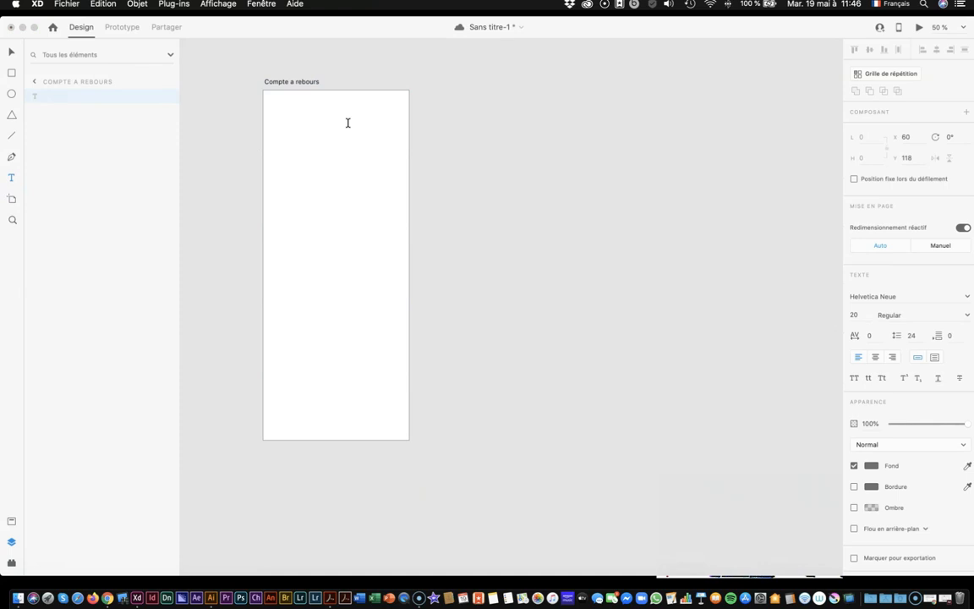
type("1")
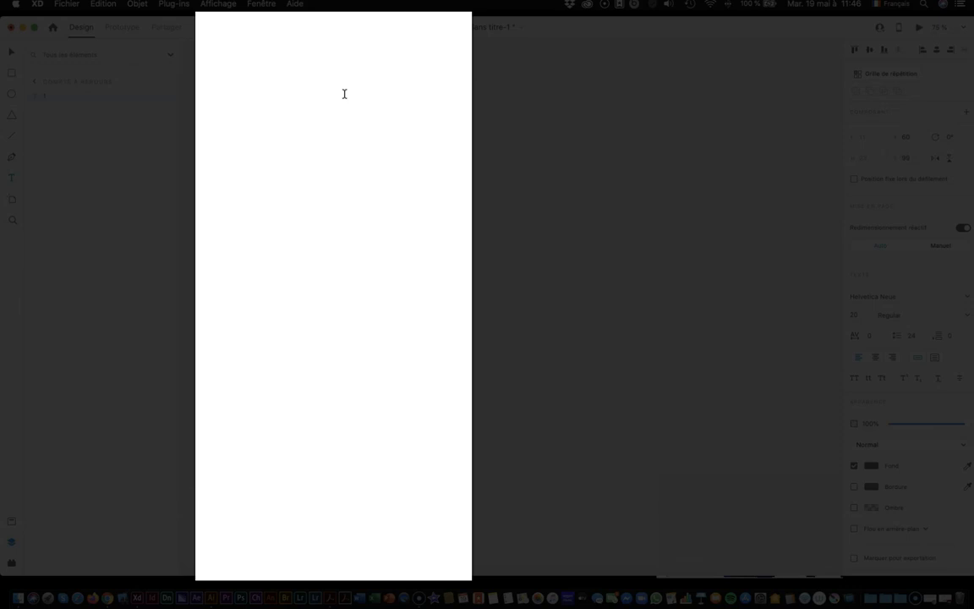
key("Escape")
key("super+plus")
key("super+plus")
key("super+plus")
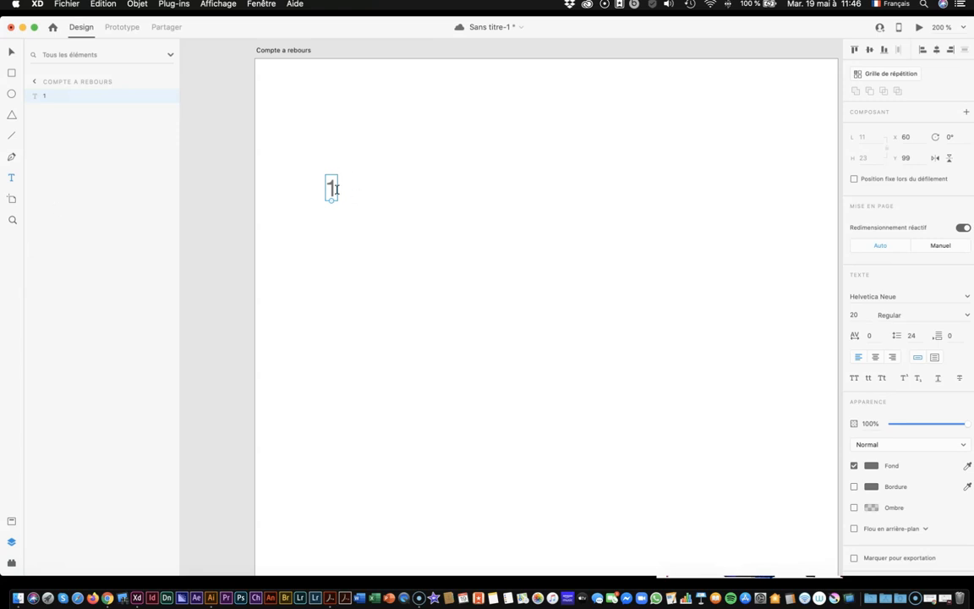
Step: Extend the text into a vertical column, one digit per line, from 2 to 9 and ending with 0
double_click(332, 187)
left_click(336, 195)
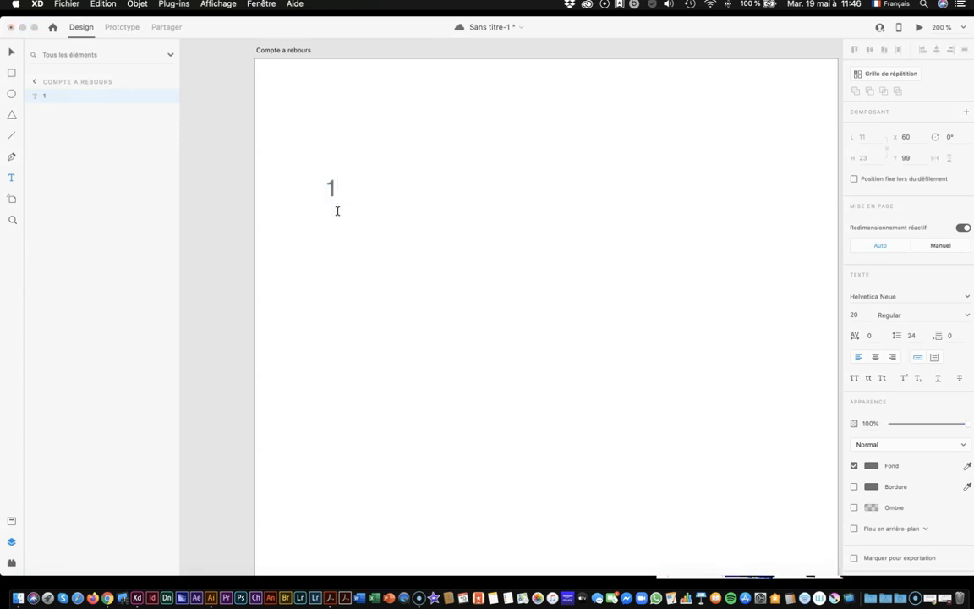
type("2")
key("Return")
type("3")
key("Return")
type("4")
key("Return")
type("5")
key("Return")
type("6")
key("Return")
type("7")
key("Return")
type("8")
key("Return")
type("9")
key("Return")
type("0")
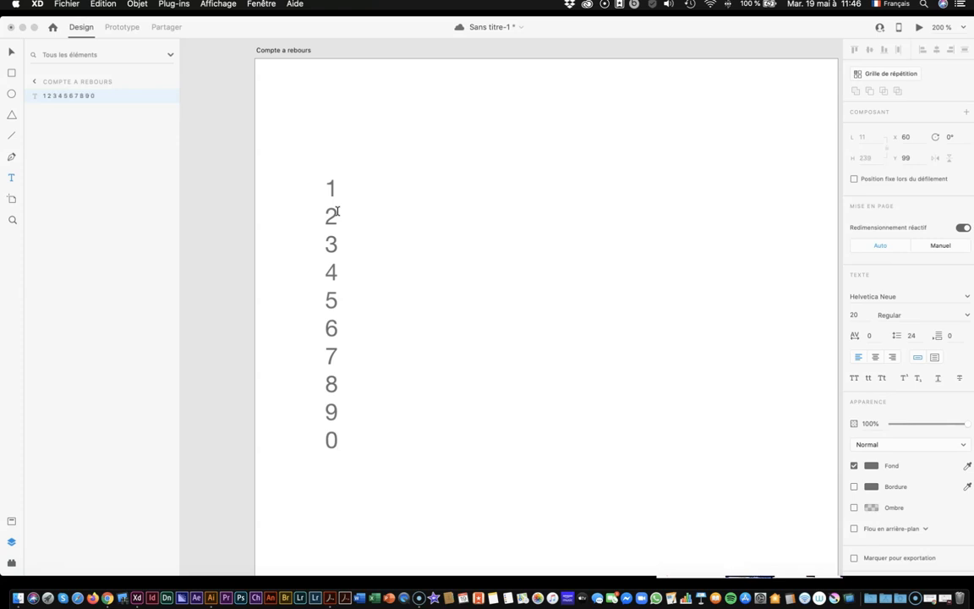
Step: Copy the whole 1 to 0 digit series and paste it below the last digit of the same text
left_click_drag(326, 181, 313, 460)
key("cmd+c")
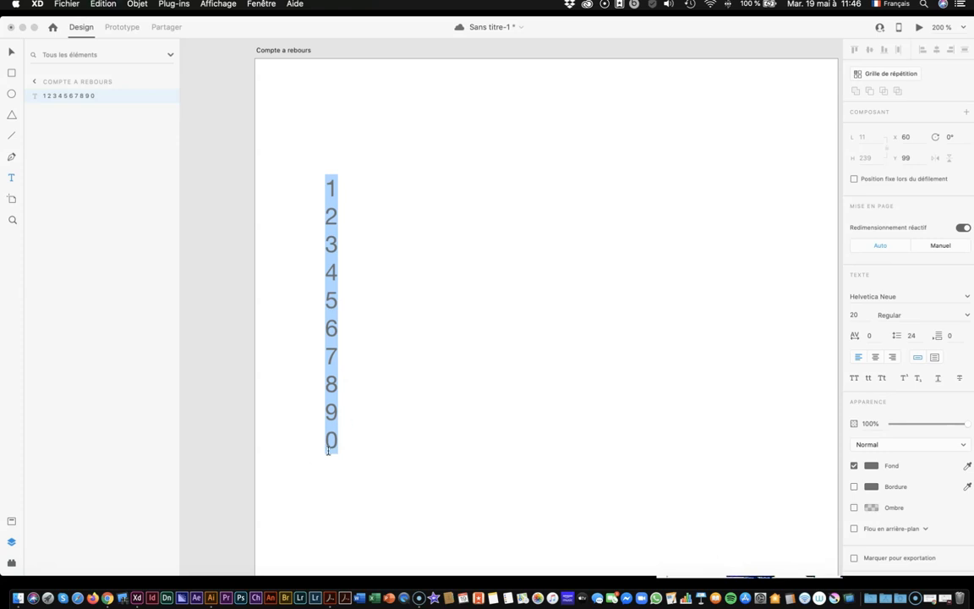
left_click(339, 438)
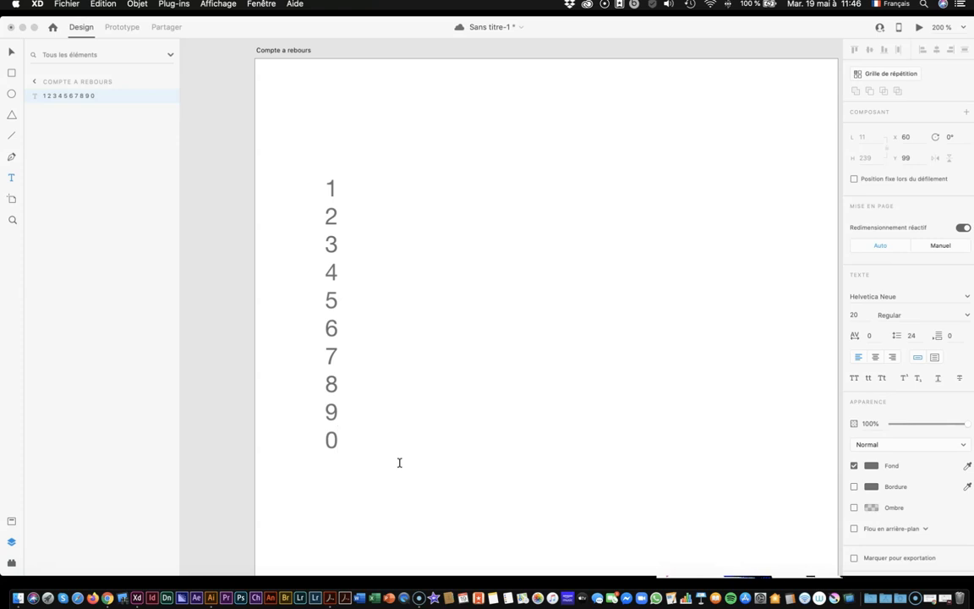
key("cmd+v")
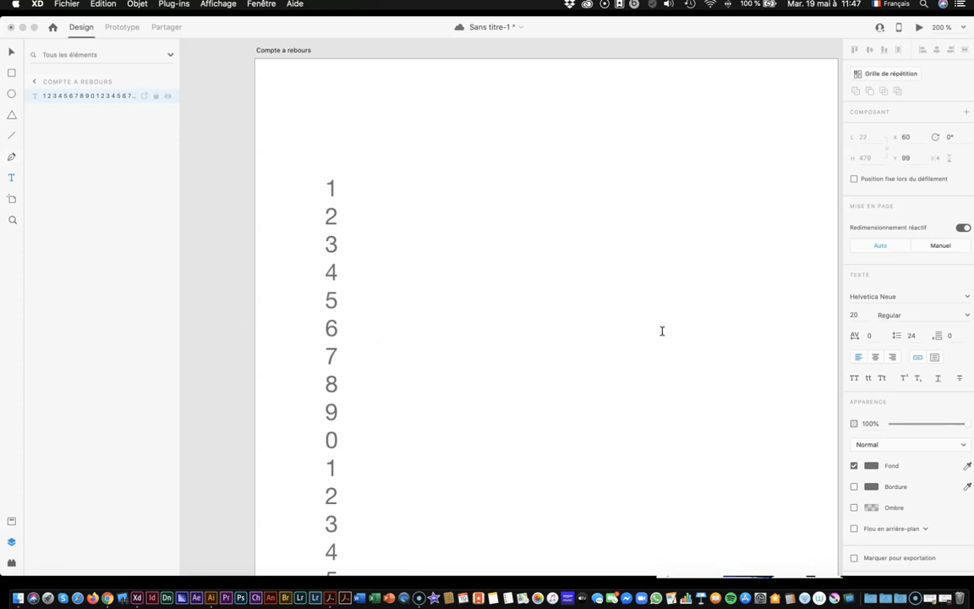
Step: Paste a third 1 to 0 series at the end of the digit column
key("super+minus")
key("super+minus")
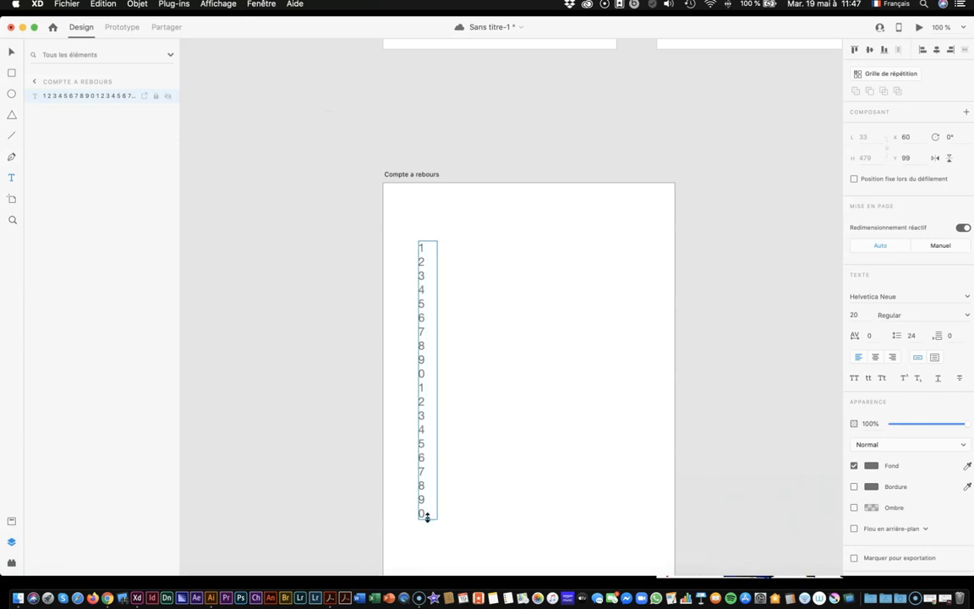
double_click(427, 510)
left_click(441, 518)
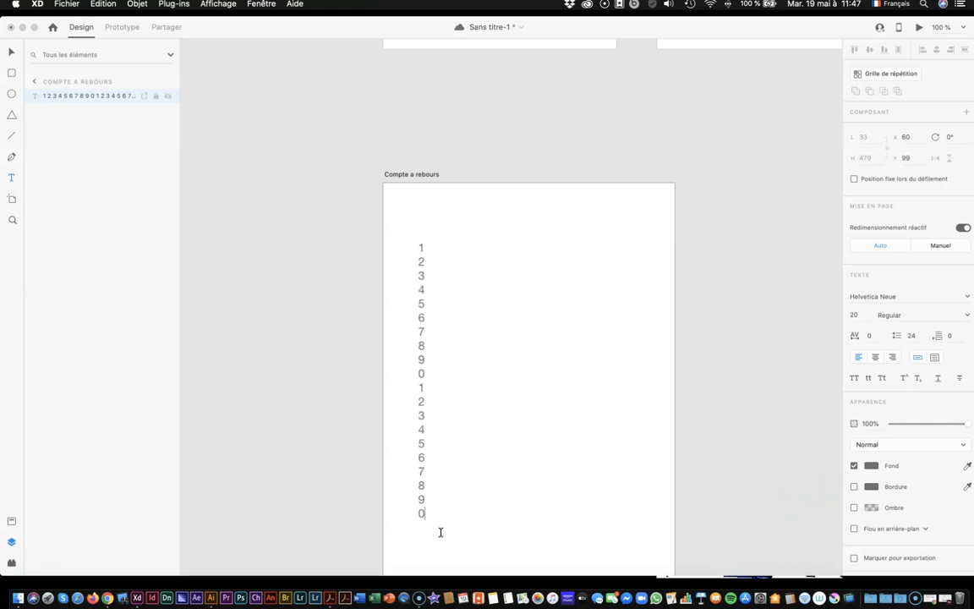
key("super+v")
key("Return")
key("Escape")
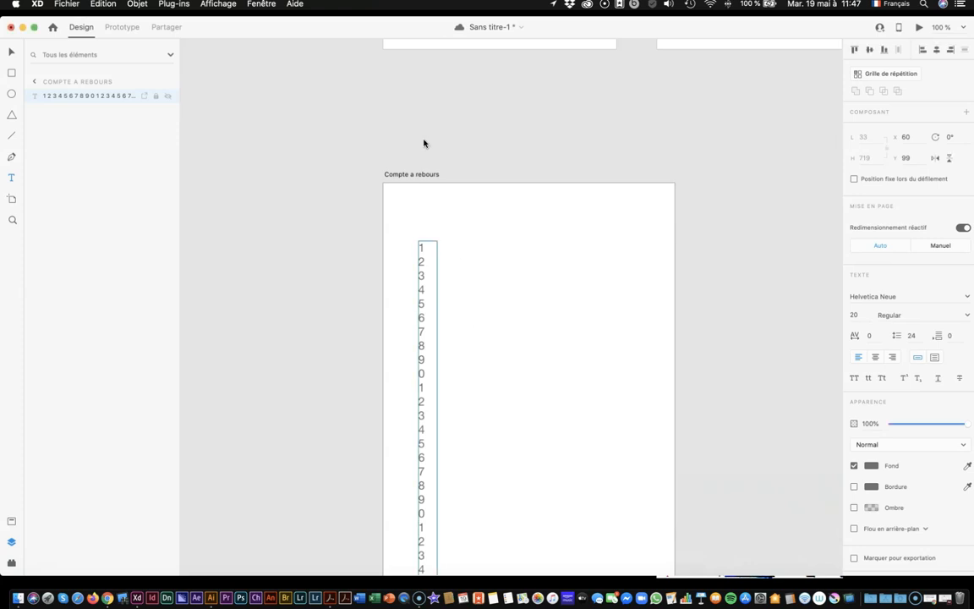
Step: Add a fourth 1 to 0 series beneath the third one to complete the digit column
scroll(719, 271, "down", 10)
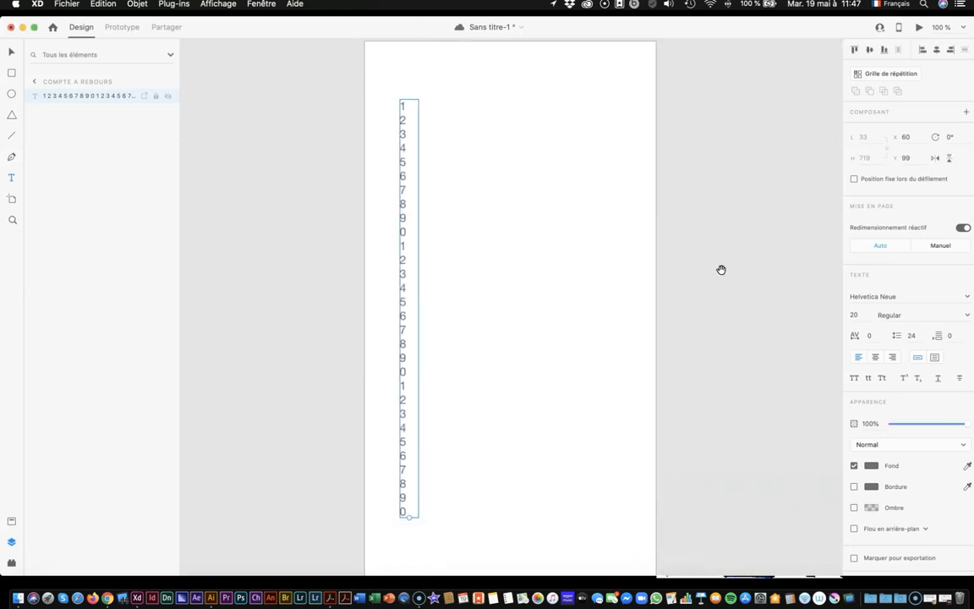
double_click(389, 385)
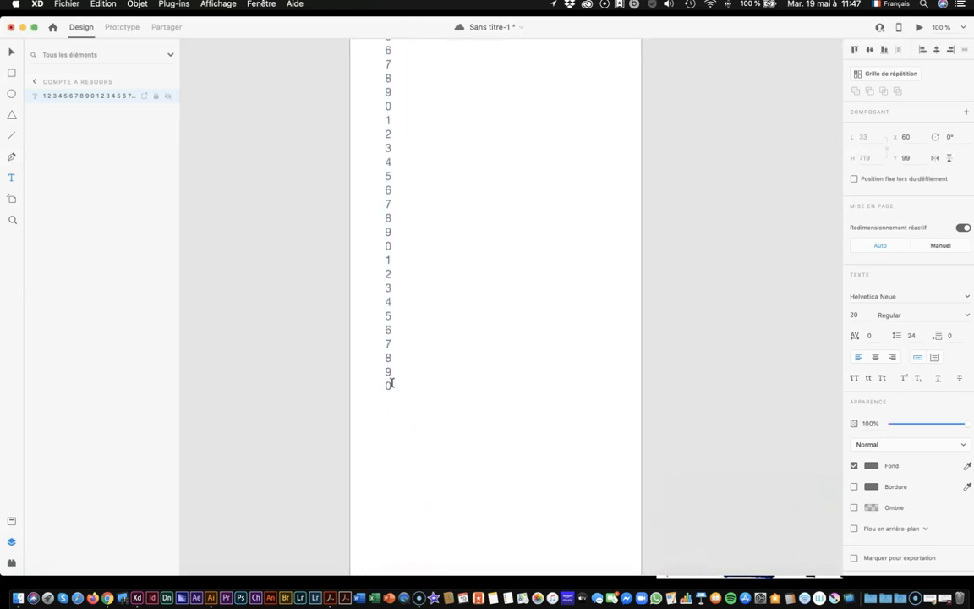
key("super+a")
left_click(421, 398)
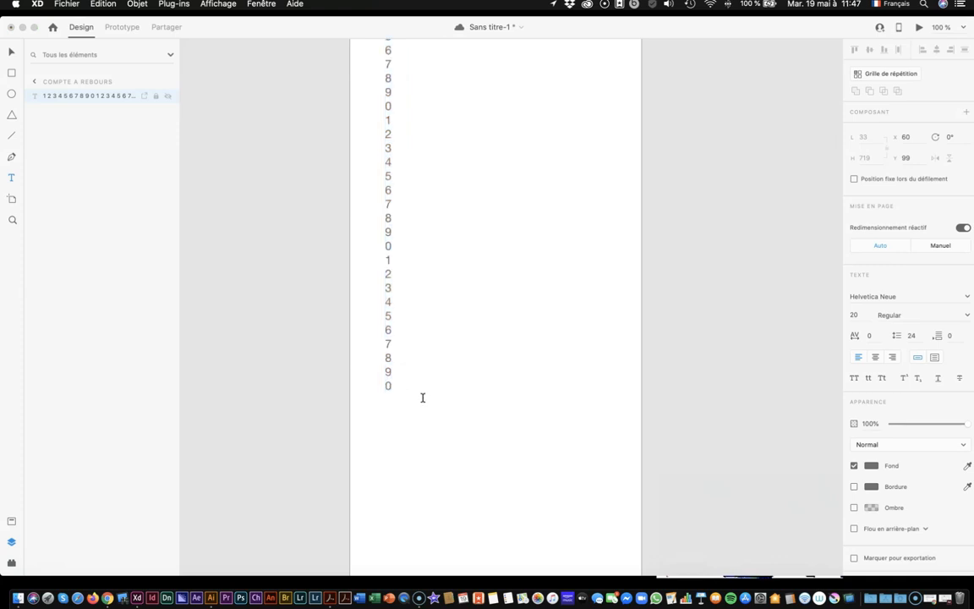
key("super+v")
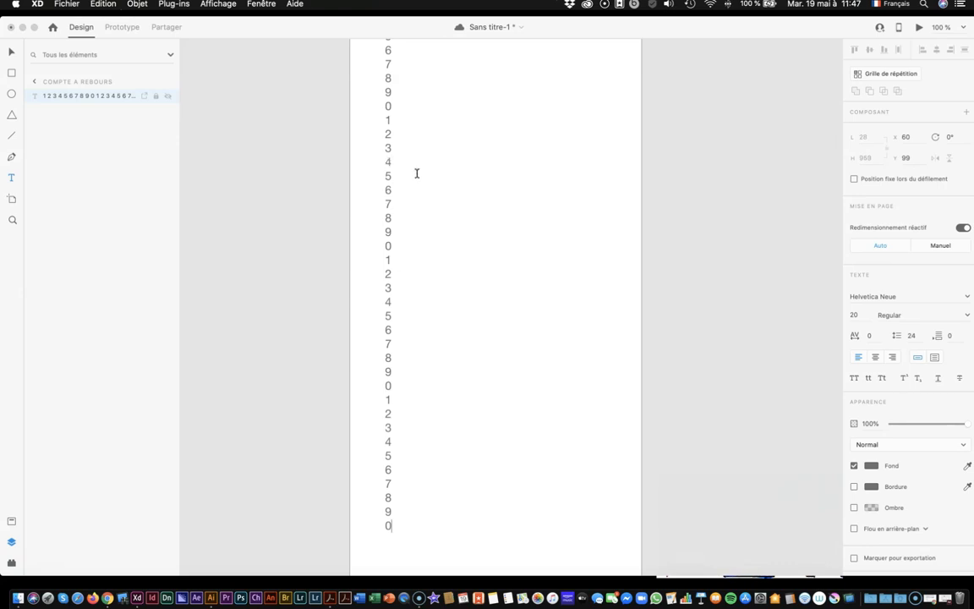
key("Escape")
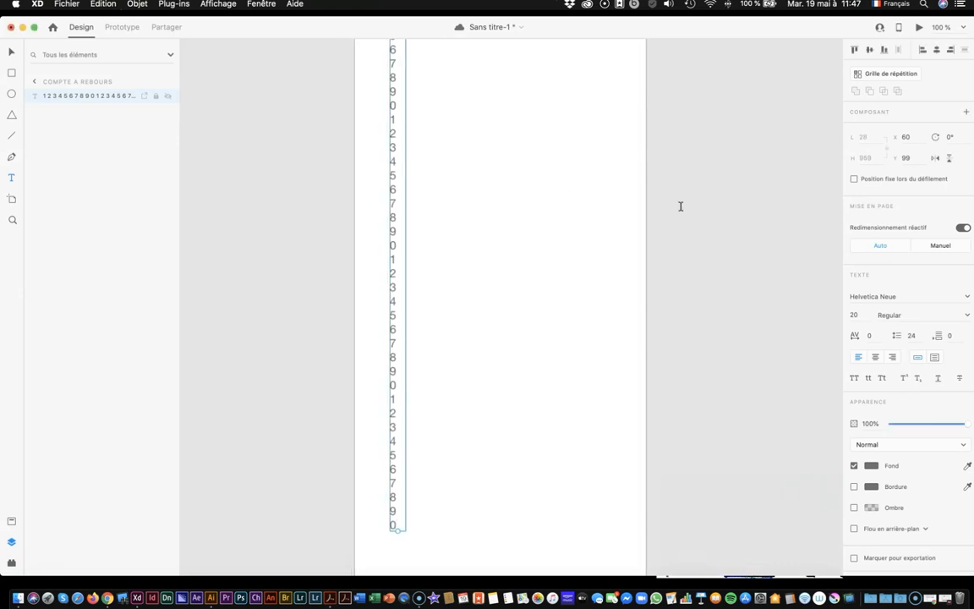
Step: Centre-align the digit column's text and move it near the artboard's upper-left corner, at about X 39, Y 22
left_click_drag(682, 213, 716, 391)
key("v")
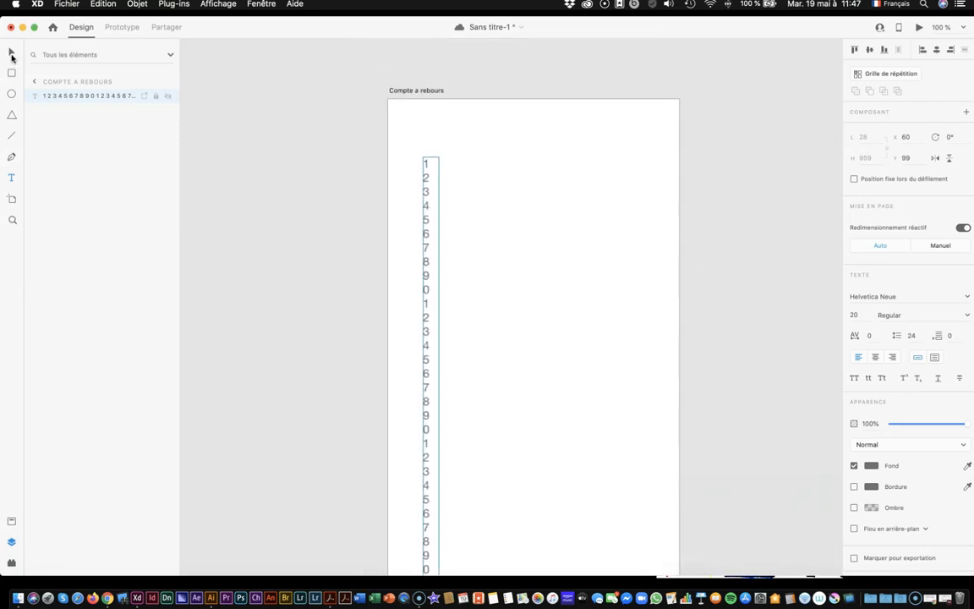
left_click_drag(427, 200, 412, 157)
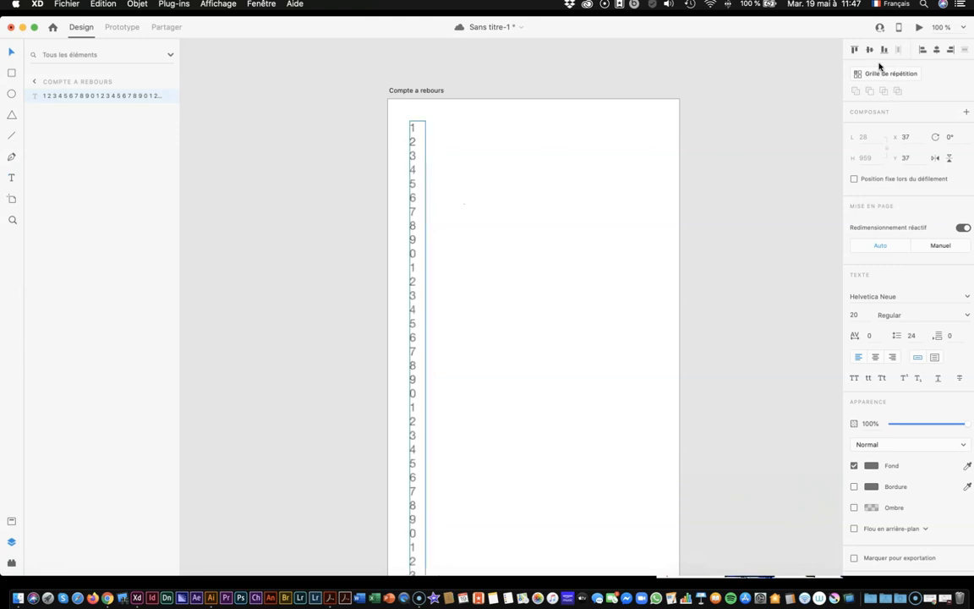
left_click(877, 357)
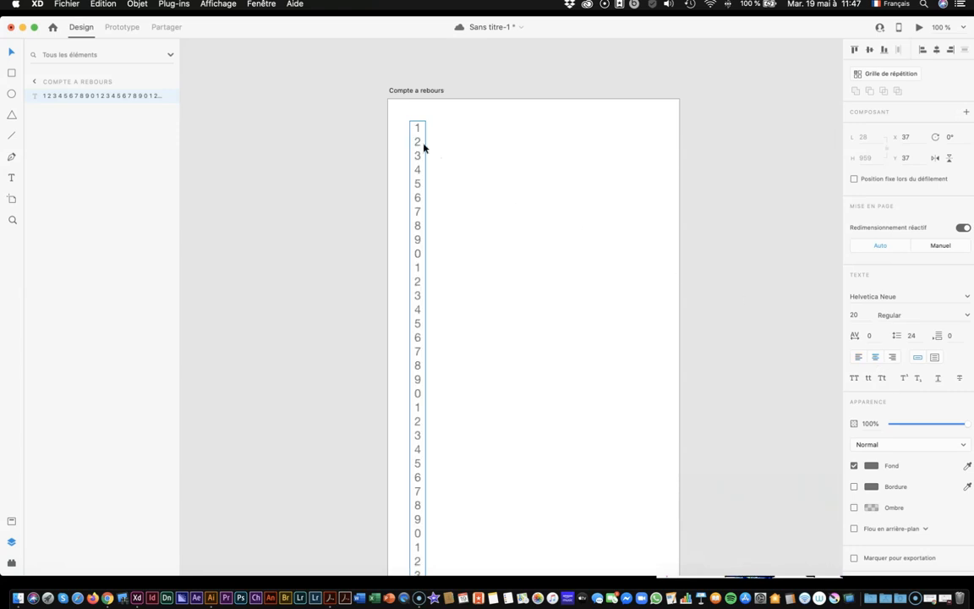
left_click_drag(422, 145, 419, 137)
Step: Duplicate the digit column horizontally with a spacing of 7 to form four columns side by side
scroll(419, 137, "right", 4)
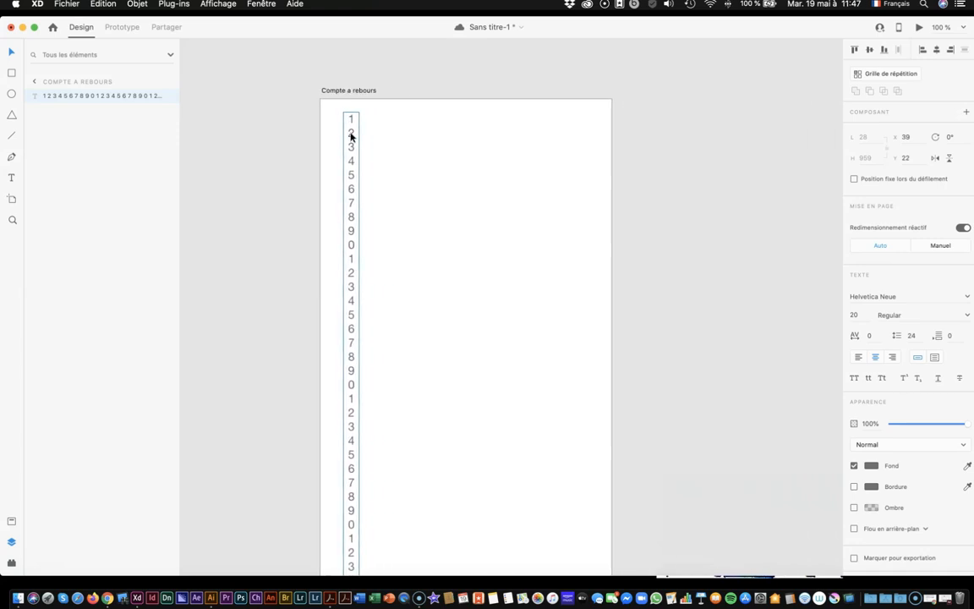
key("alt")
left_click_drag(351, 135, 372, 135)
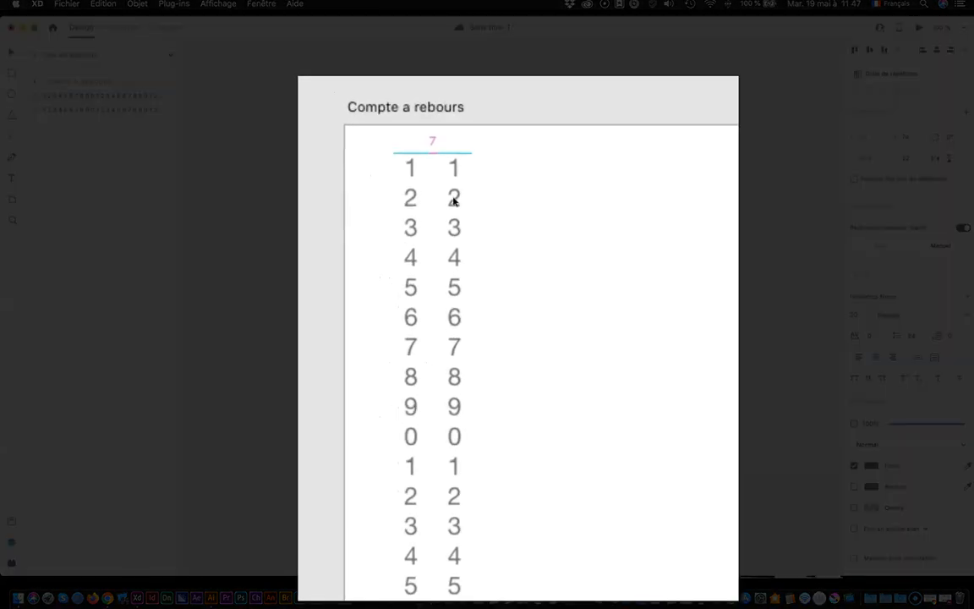
left_click_drag(454, 200, 541, 200)
left_click(314, 408)
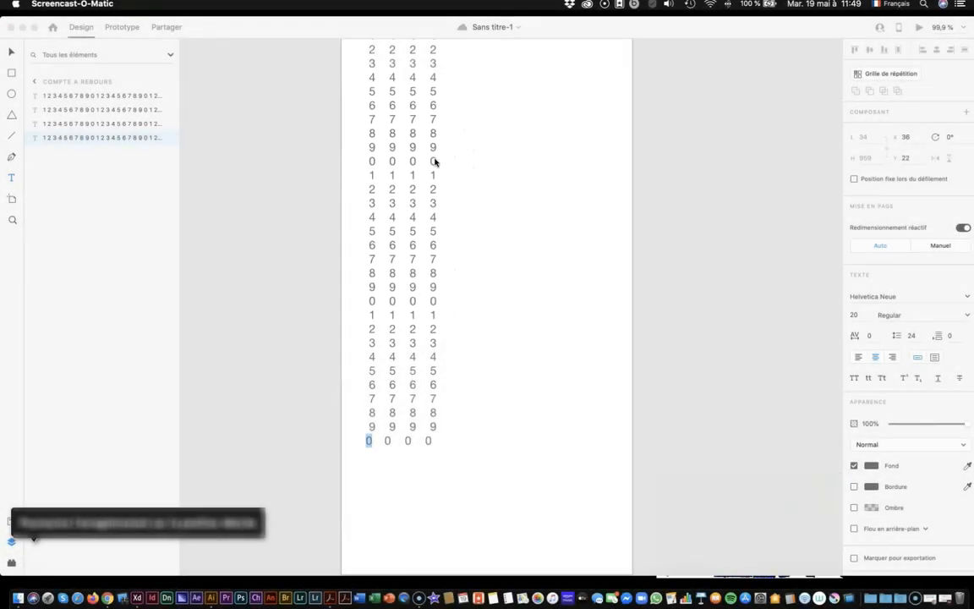
left_click(466, 158)
scroll(508, 159, "up", 10)
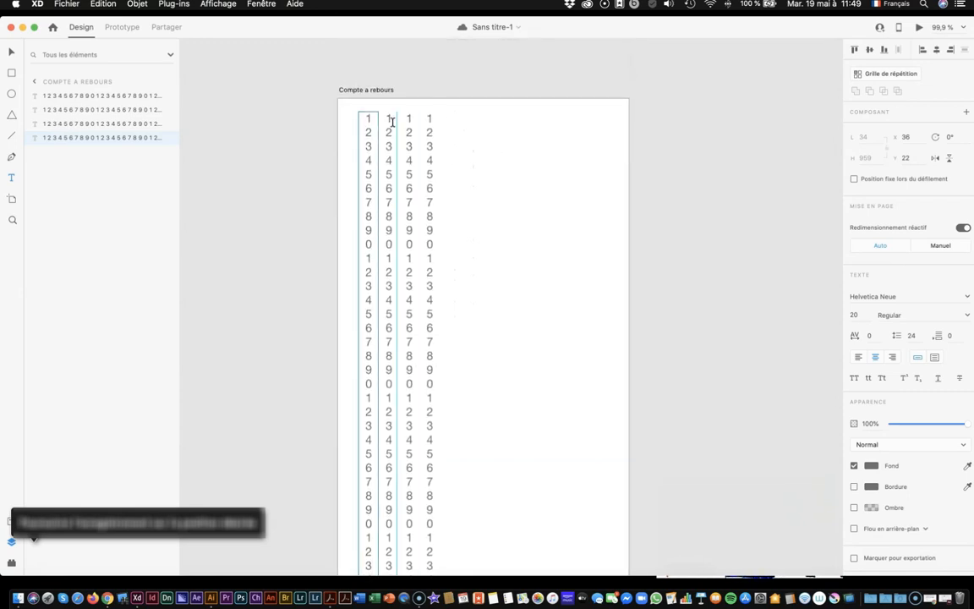
left_click_drag(355, 116, 455, 140)
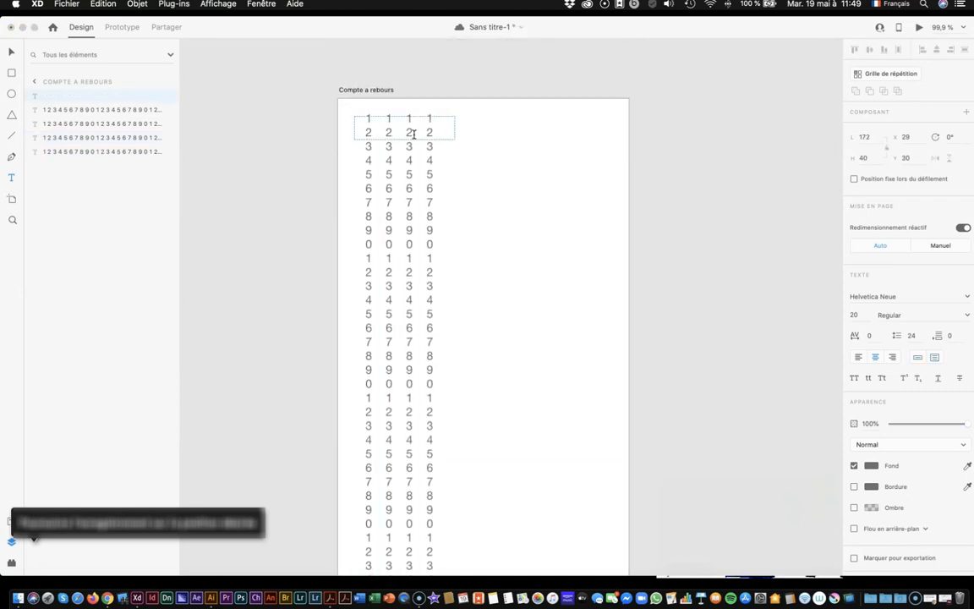
left_click(500, 152)
Step: Draw a rectangle about 177 × 33 across the first row of 5s and remove its fill, keeping the border
left_click(12, 74)
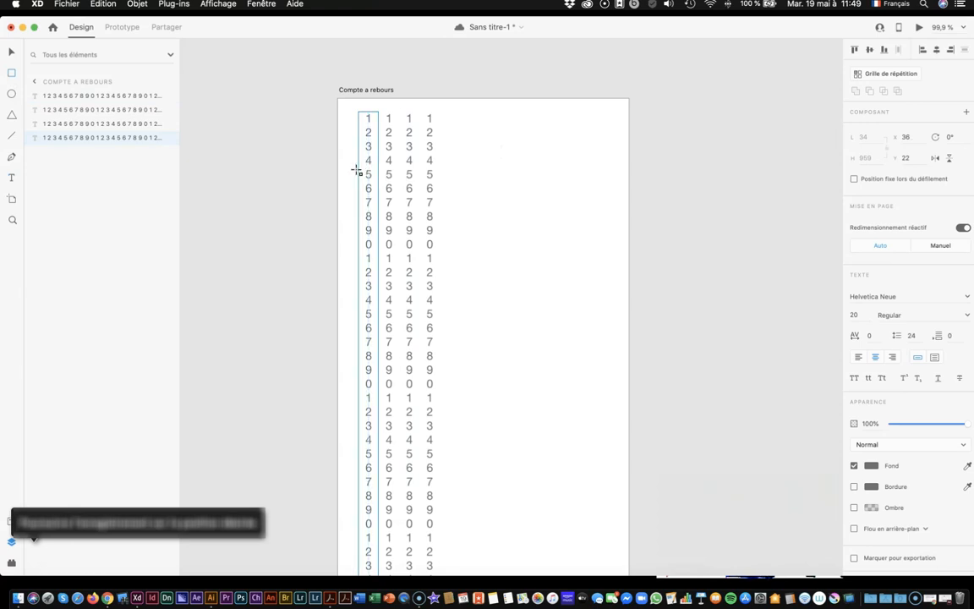
left_click_drag(350, 170, 453, 184)
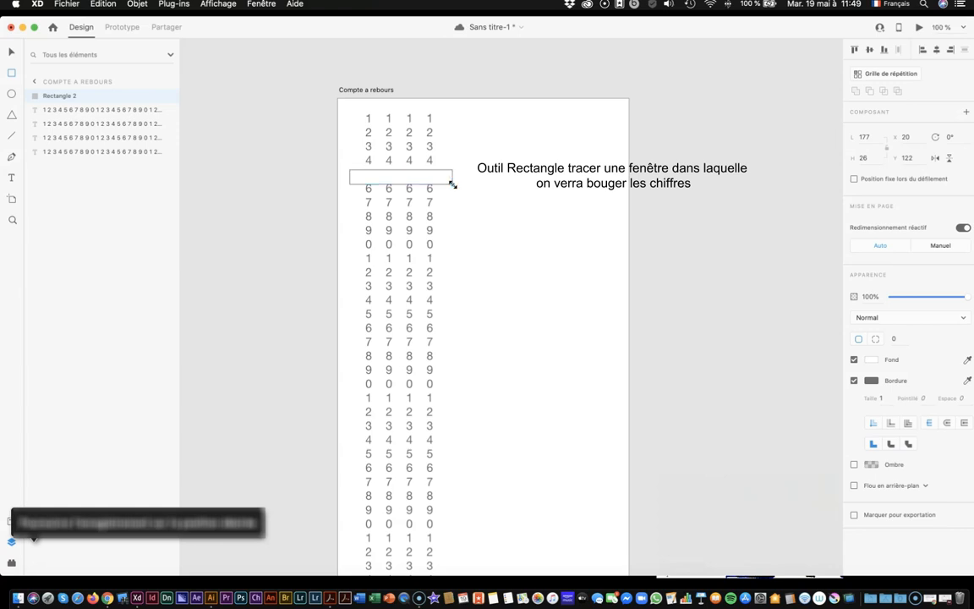
key("super+2")
scroll(450, 184, "up", 5)
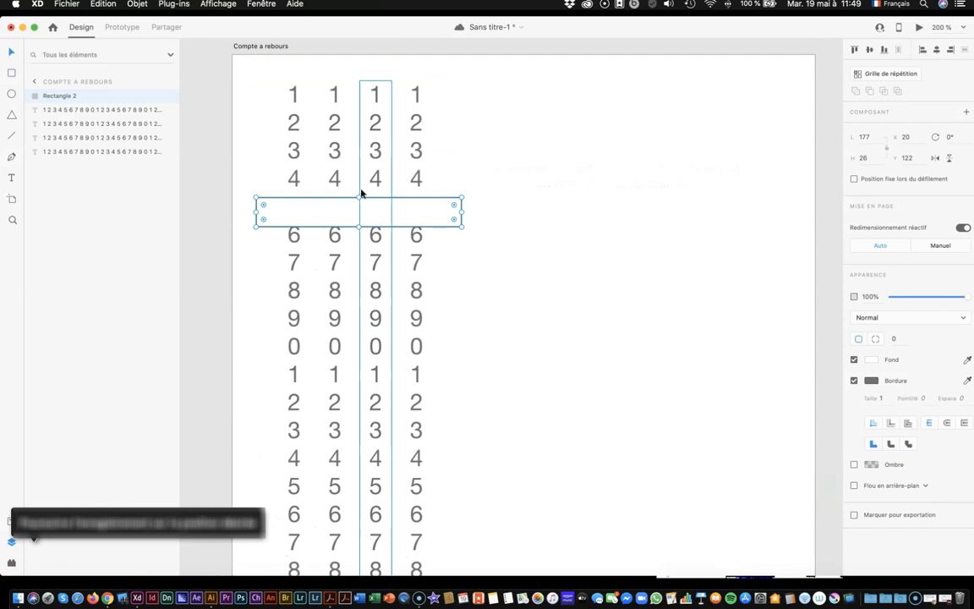
left_click_drag(358, 197, 360, 189)
left_click(854, 359)
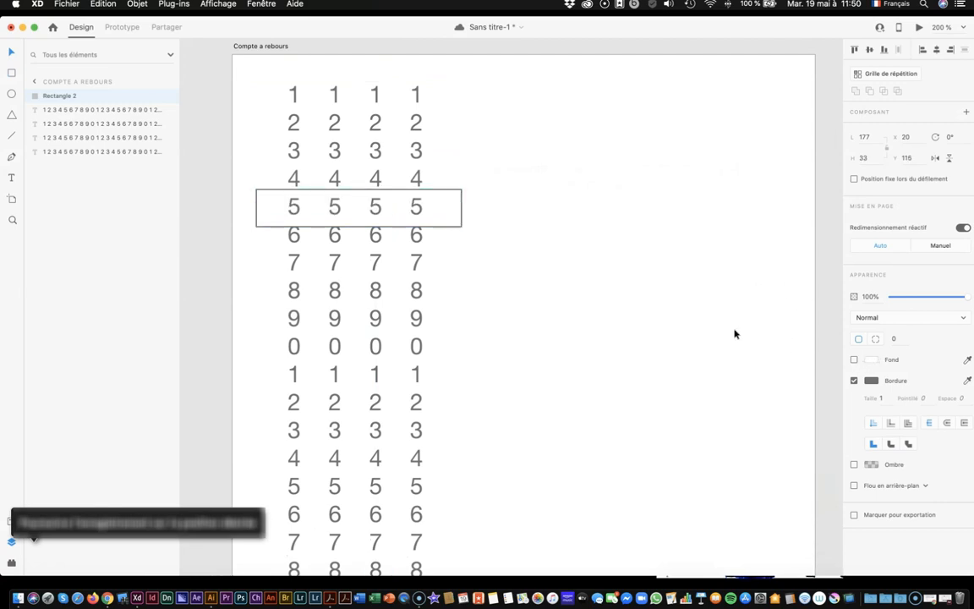
Step: Resize the rectangle to about 136 × 29 so that it tightly frames the four 5s
left_click(356, 223)
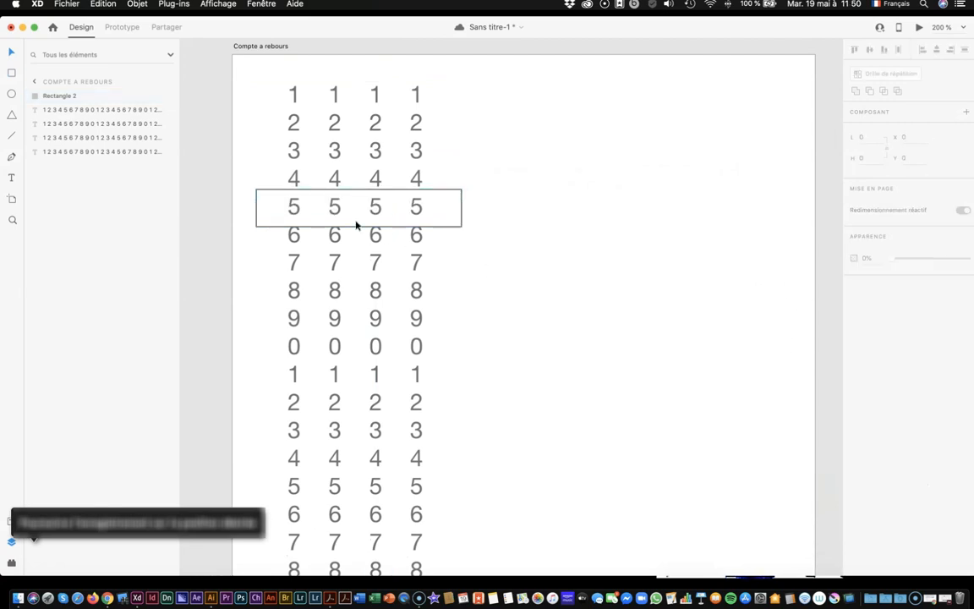
left_click(450, 228)
left_click_drag(359, 227, 360, 221)
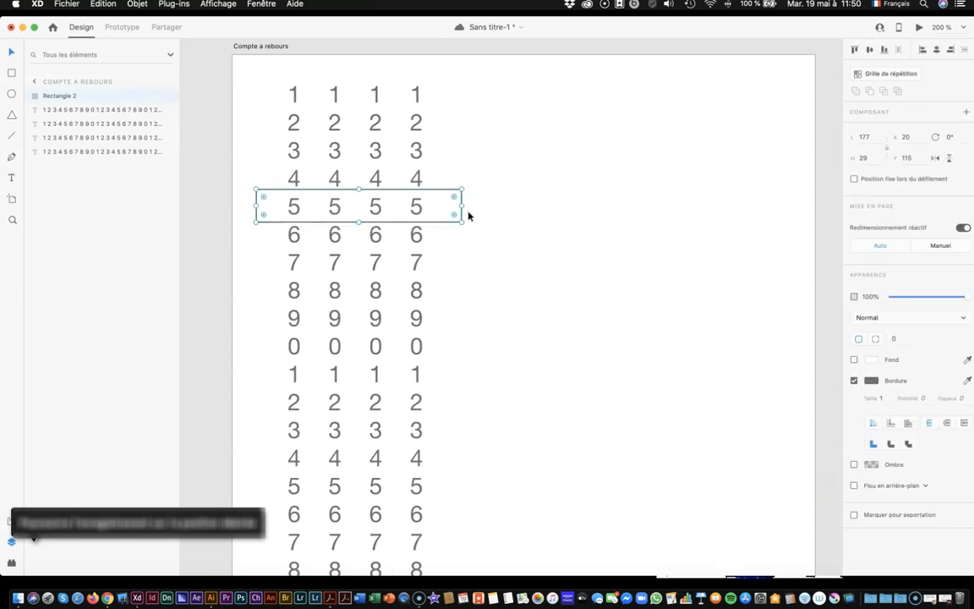
left_click_drag(462, 207, 432, 206)
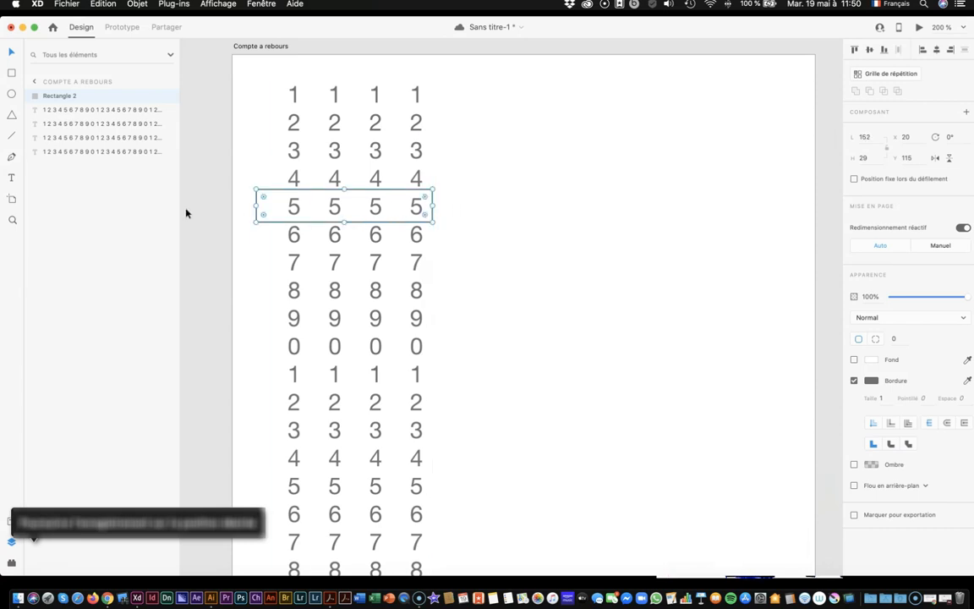
left_click_drag(256, 206, 273, 206)
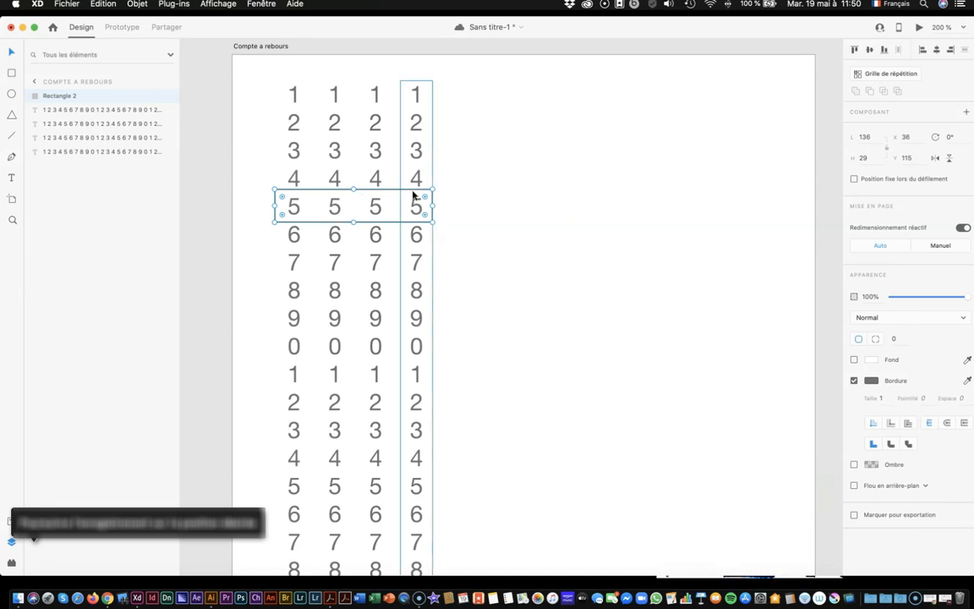
Step: Mask the four digit columns with the rectangle framing the row of 5s
left_click_drag(263, 120, 482, 250)
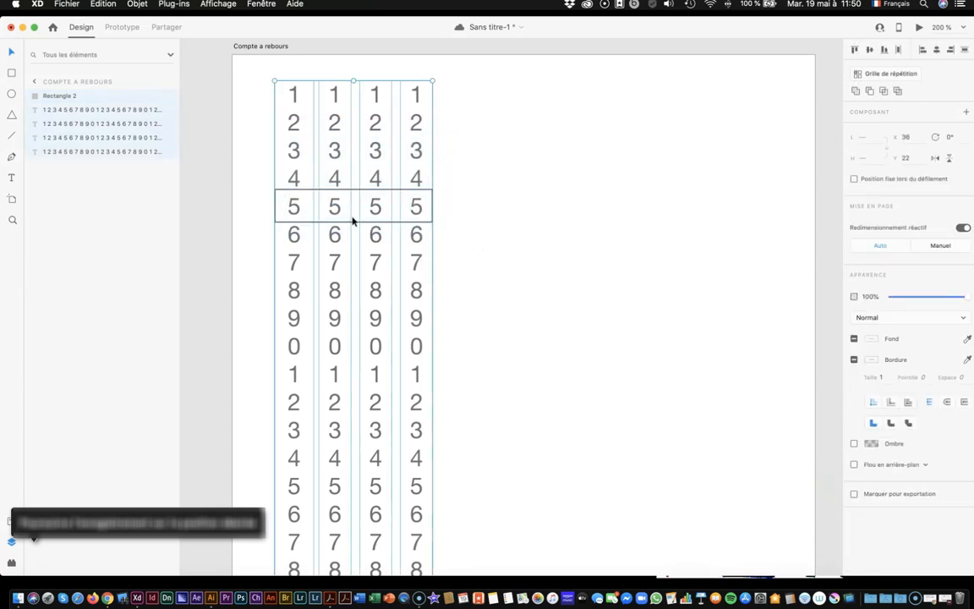
left_click(136, 4)
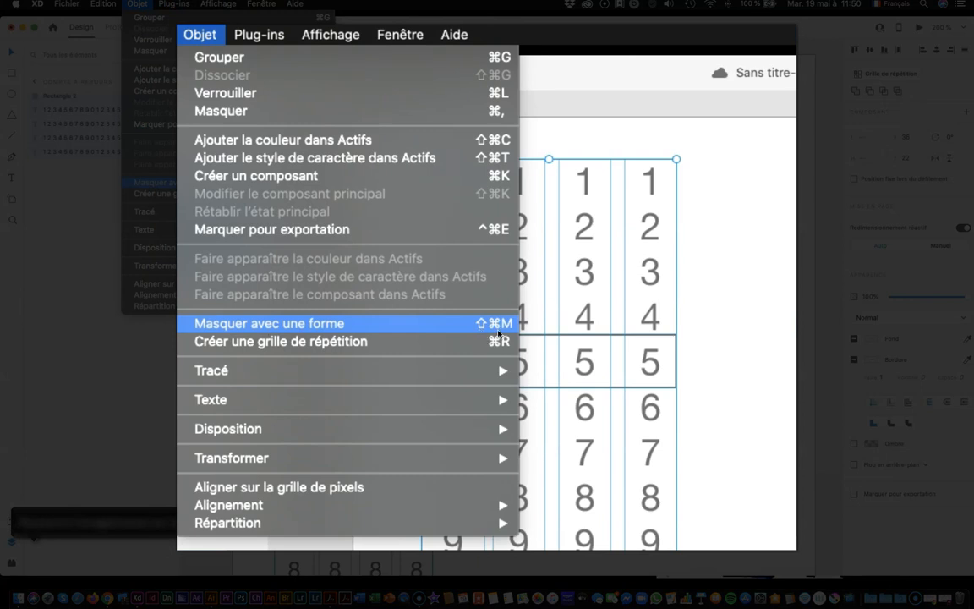
left_click(421, 329)
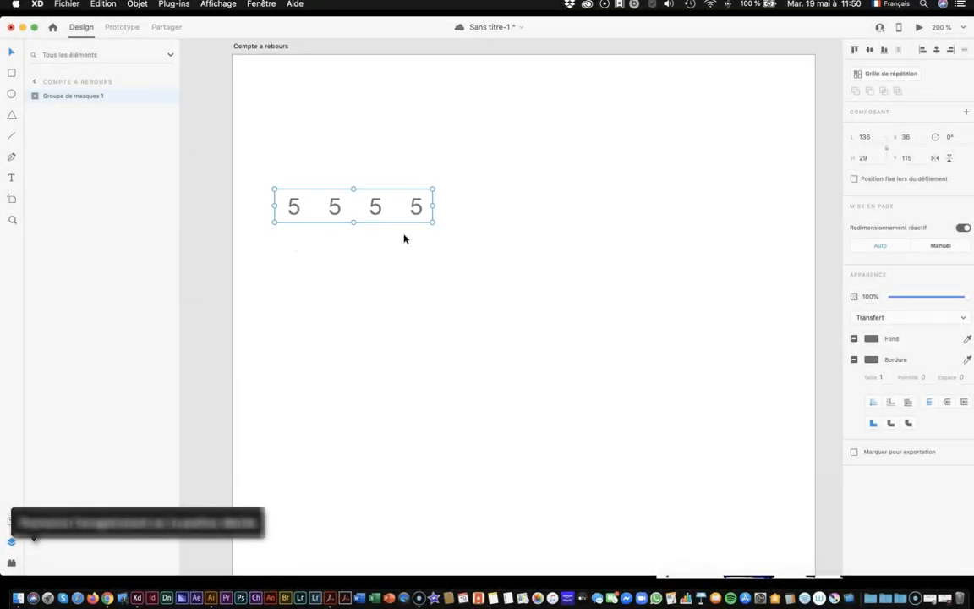
Step: Inside the mask group, slide the first and second digit columns up until 0 sits in the window
double_click(417, 212)
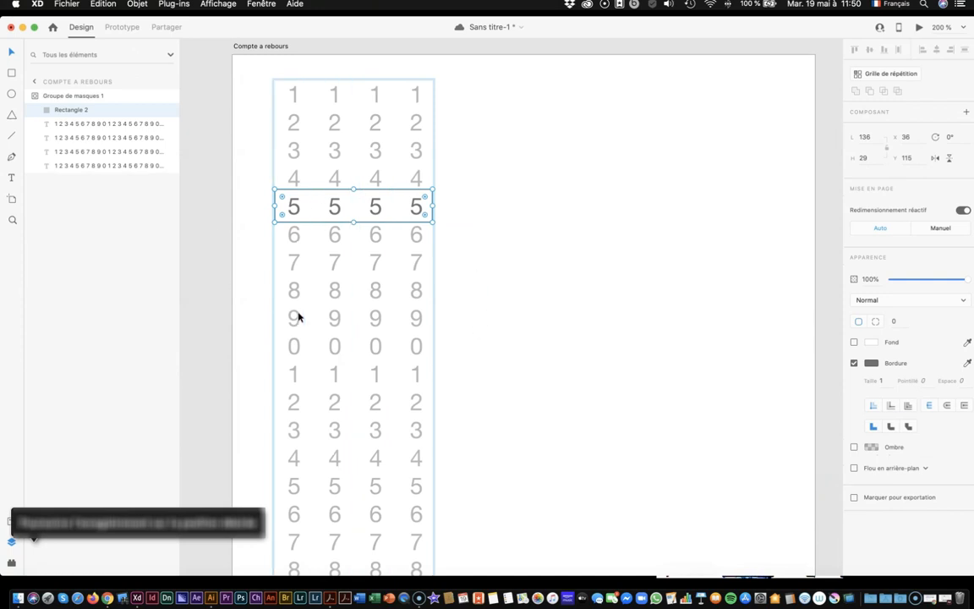
left_click(452, 267)
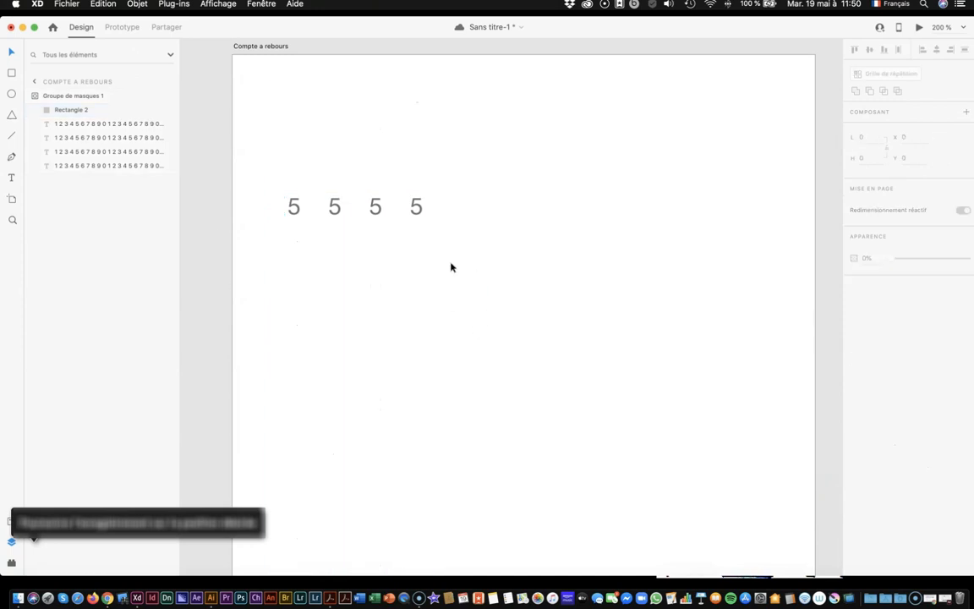
left_click(411, 220)
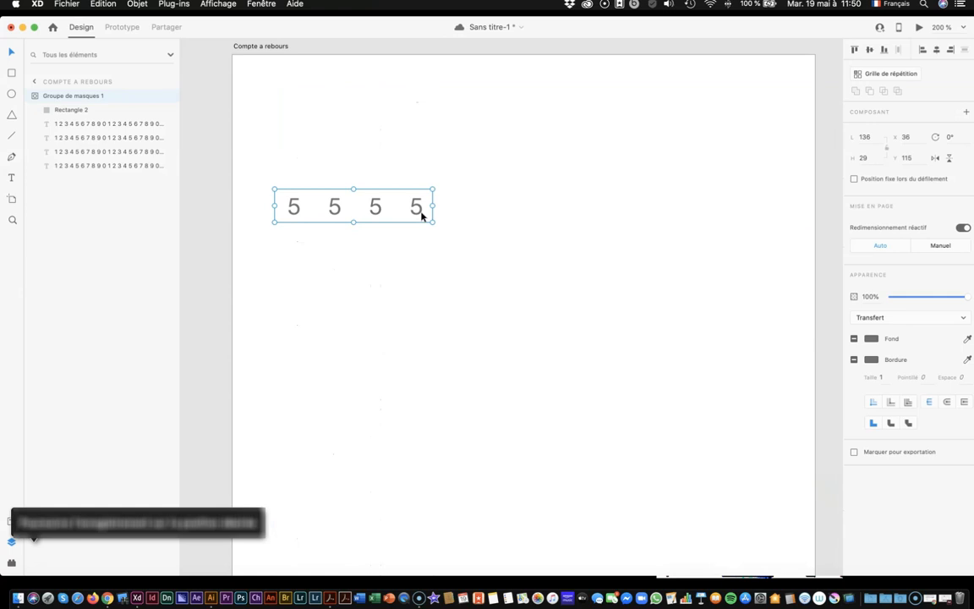
double_click(417, 210)
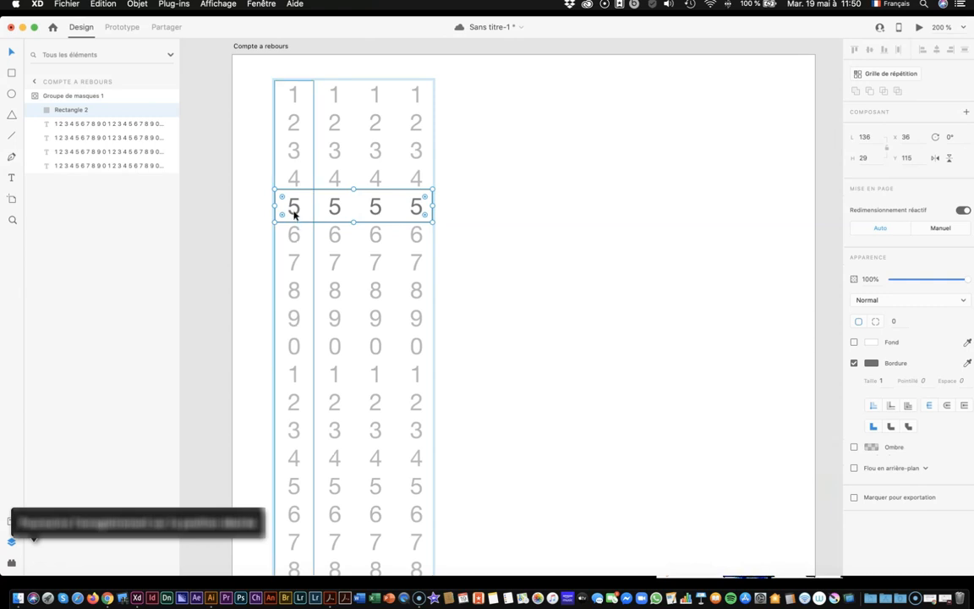
left_click(539, 230)
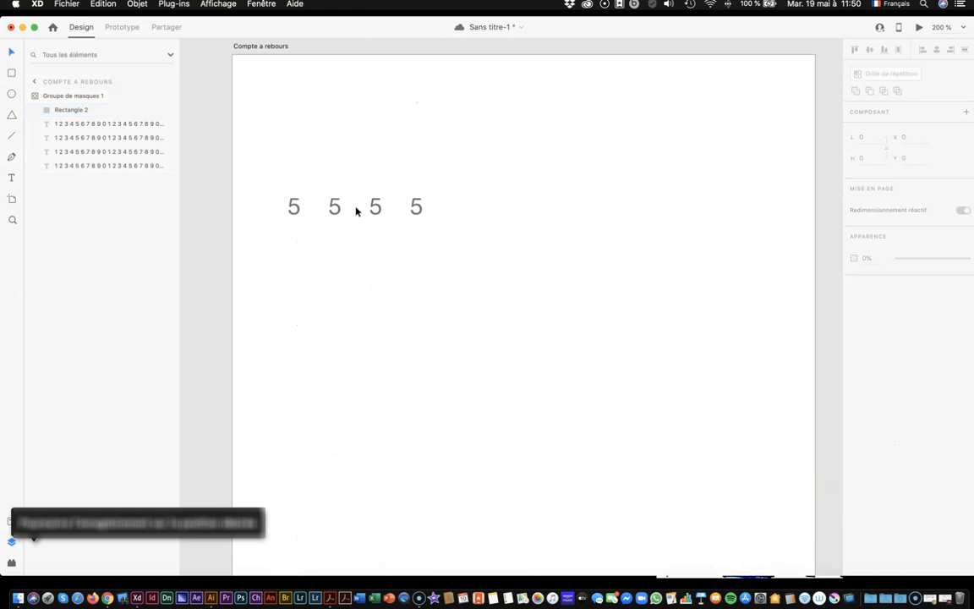
left_click(286, 208)
double_click(286, 209)
left_click_drag(288, 208, 290, 71)
left_click(335, 213)
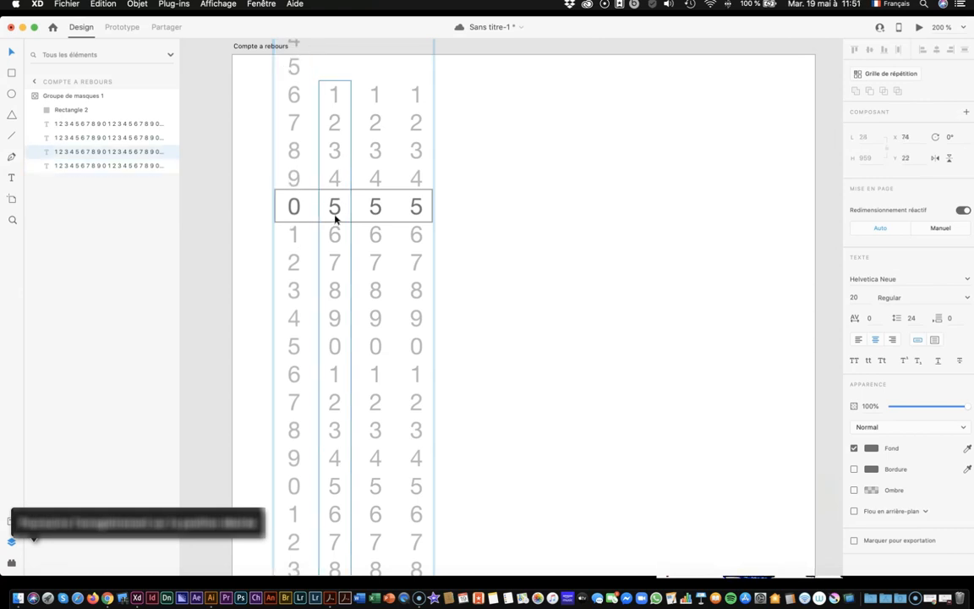
key("Escape")
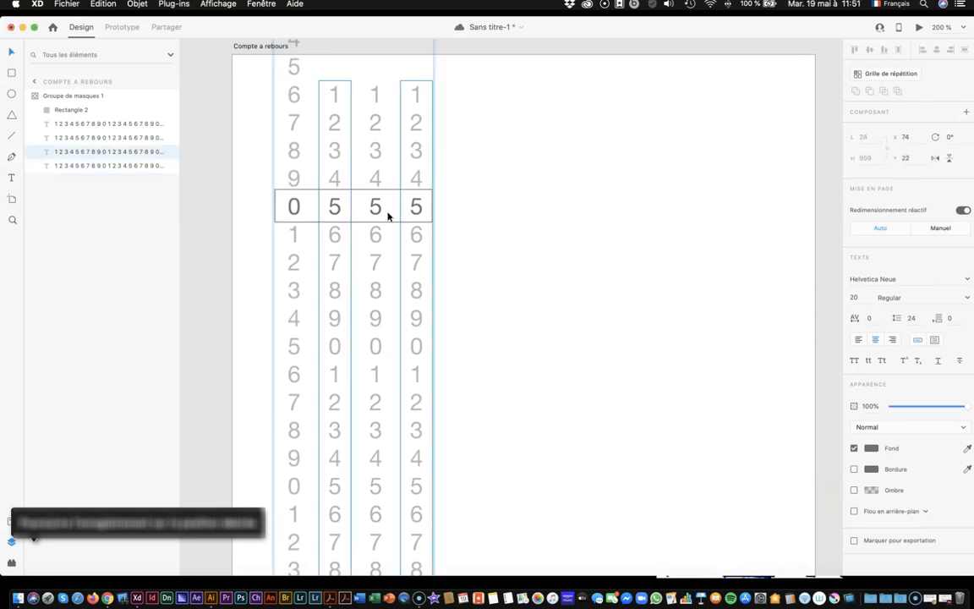
left_click_drag(343, 212, 336, 78)
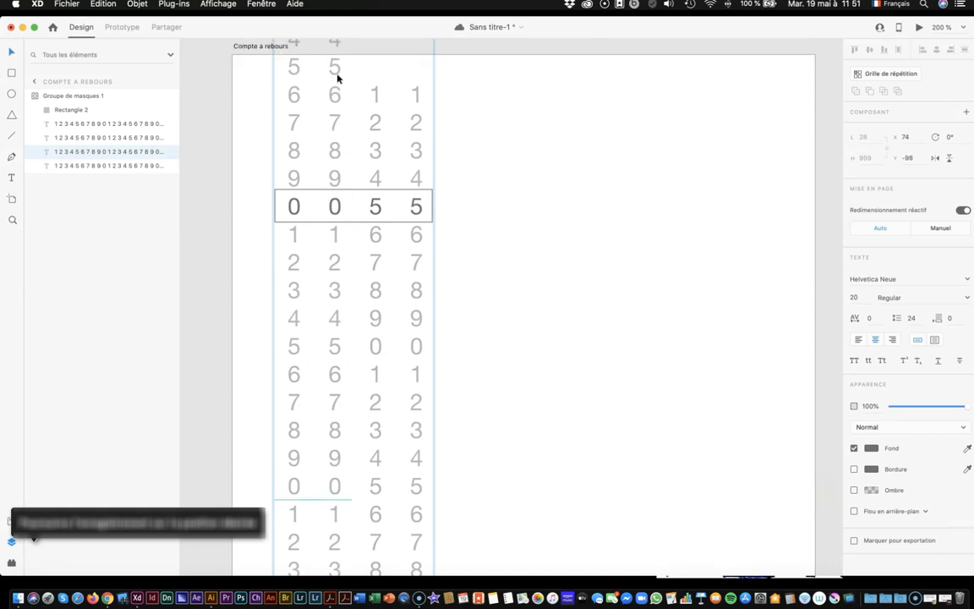
Step: Slide the third and fourth digit columns up until 0 sits in the window
left_click(377, 214)
left_click_drag(377, 214, 370, 78)
left_click(408, 108)
left_click_drag(413, 214, 405, 74)
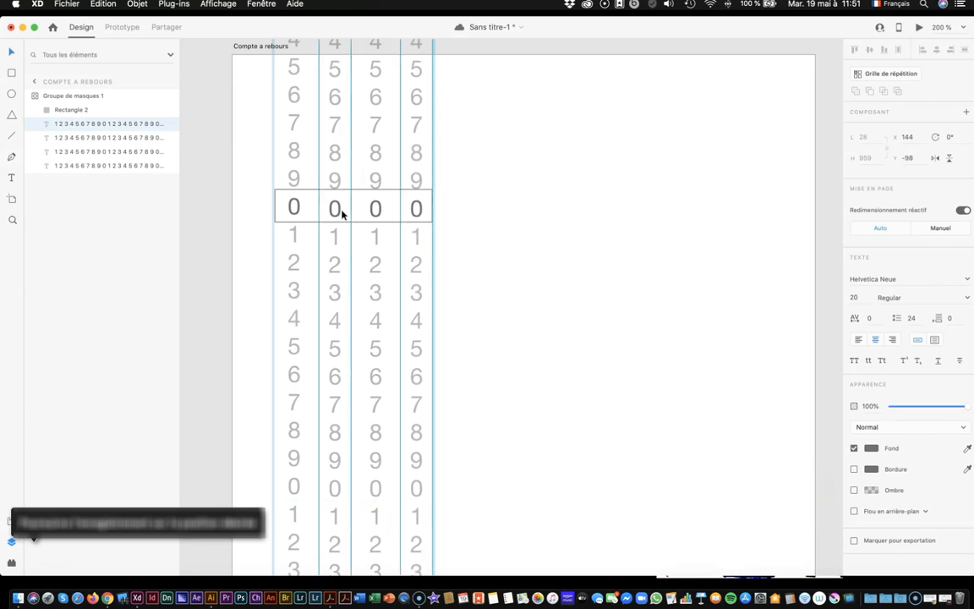
Step: Fine-tune the second, third and fourth columns vertically to line up their 0s with the first column, at Y -98
left_click(342, 213)
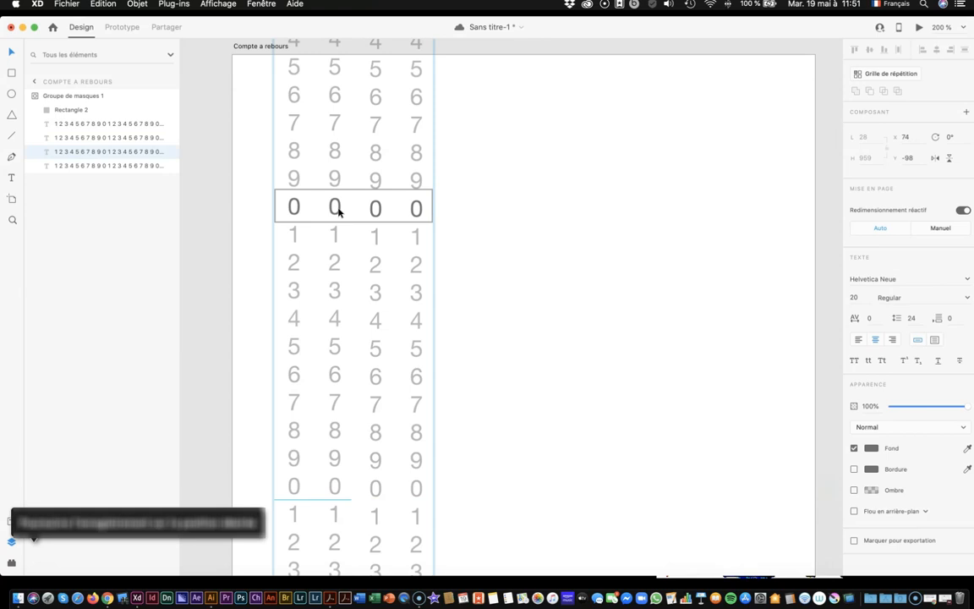
left_click(378, 215)
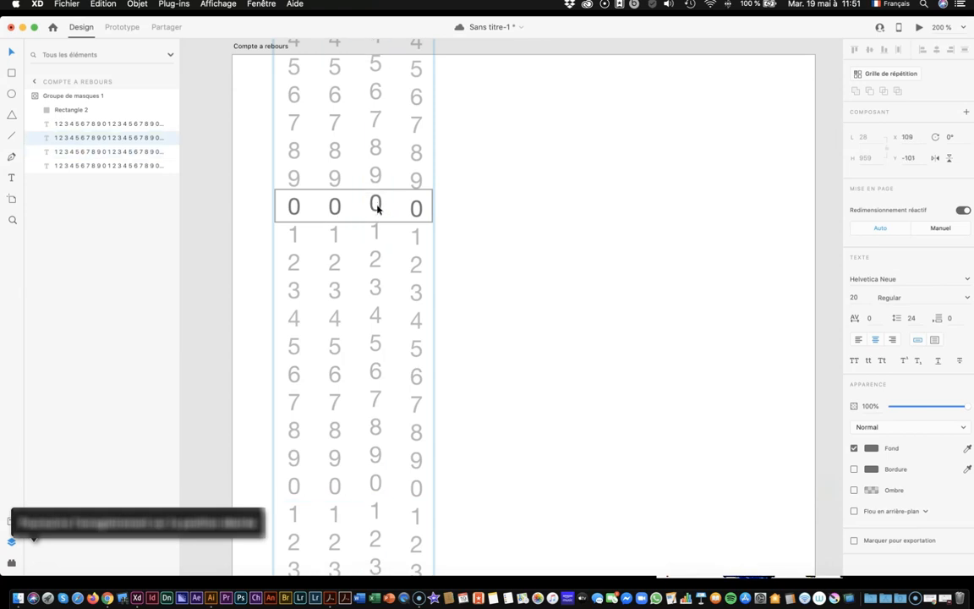
left_click(420, 211, "shift")
left_click_drag(419, 212, 420, 215)
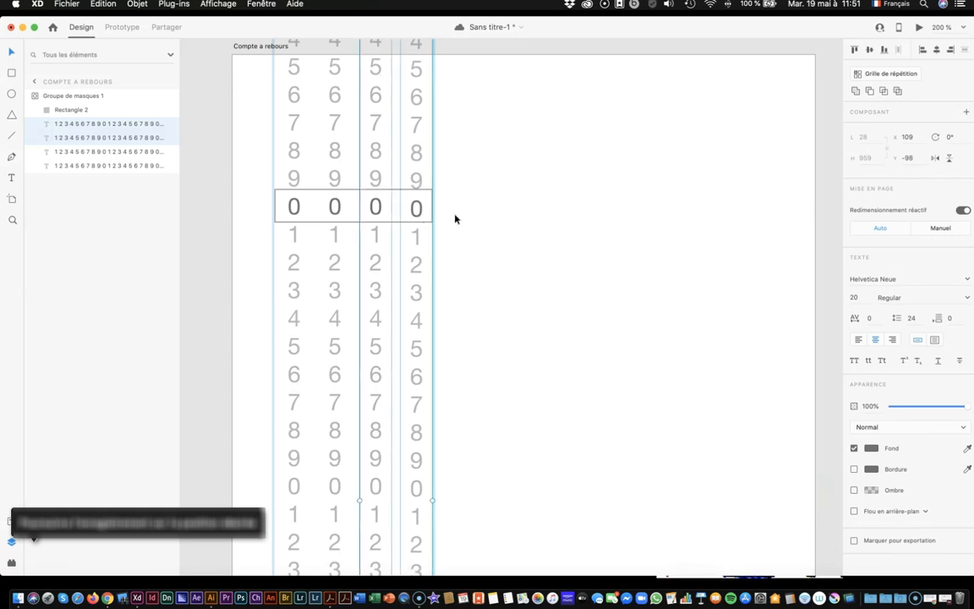
left_click(454, 217)
left_click(417, 213)
double_click(417, 214)
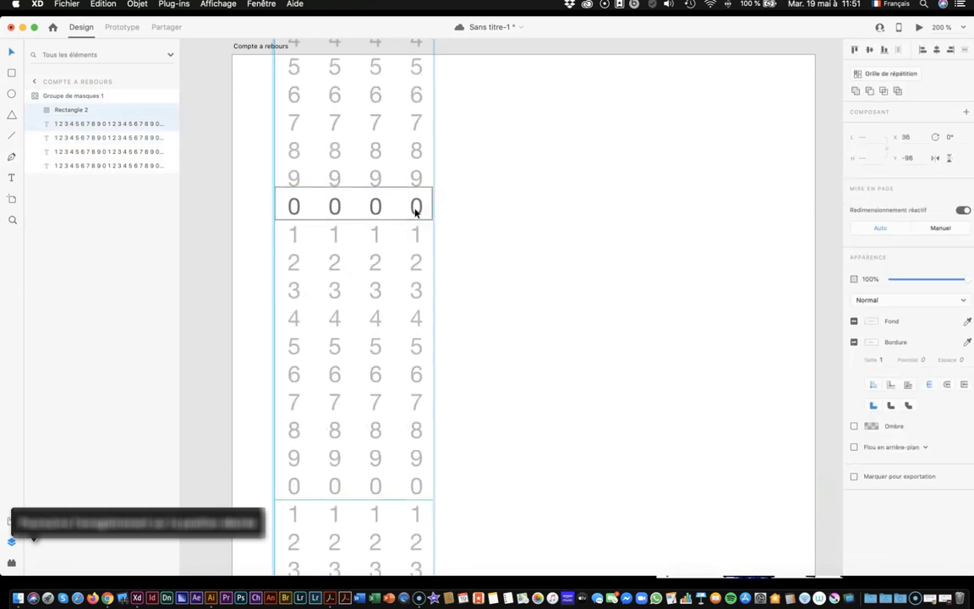
left_click(454, 227)
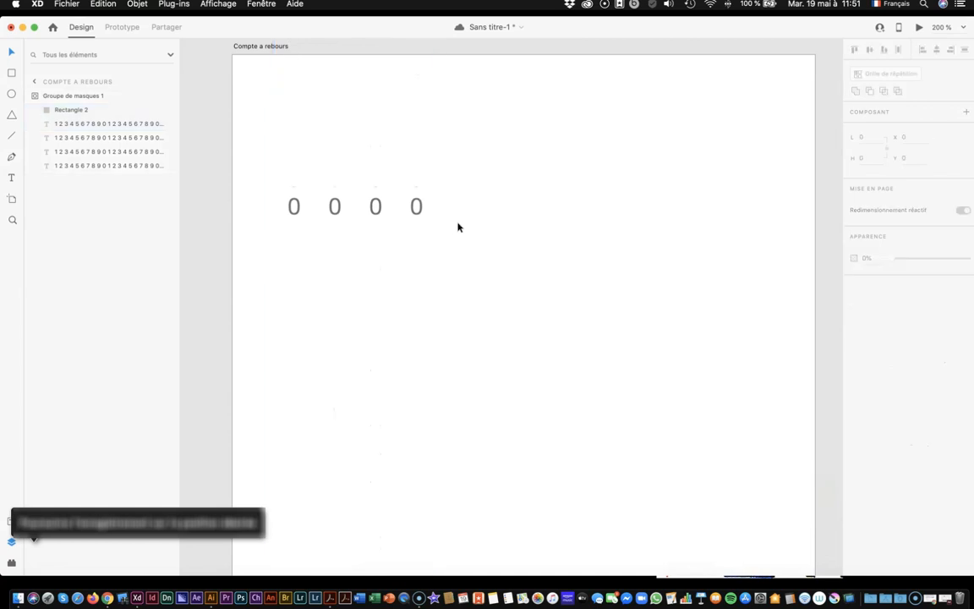
Step: Shrink the masked row of 0s slightly from its upper edge, to a height of about 27
scroll(455, 227, "right", 3)
scroll(304, 232, "left", 2)
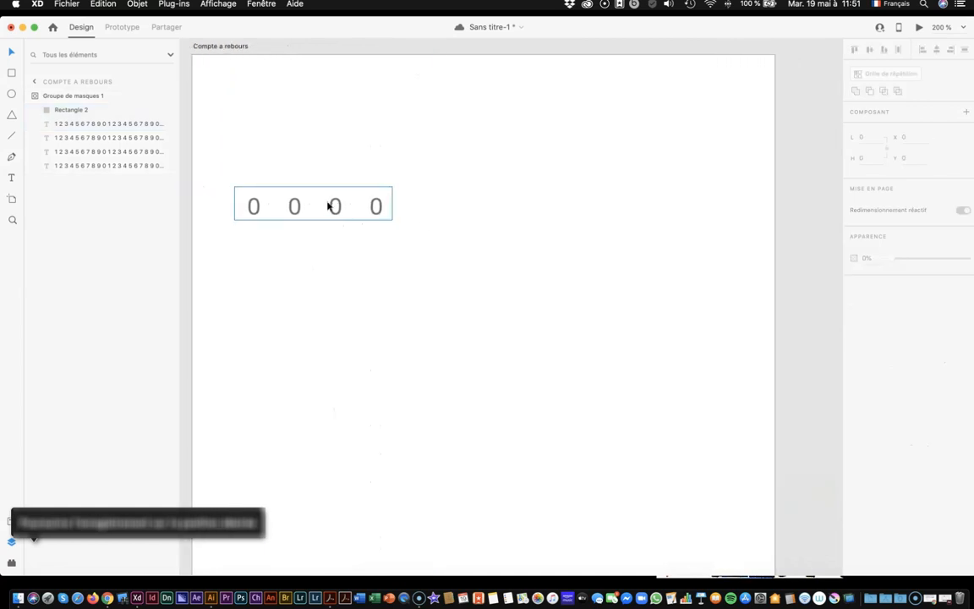
left_click(325, 201)
left_click_drag(313, 186, 314, 189)
left_click(426, 253)
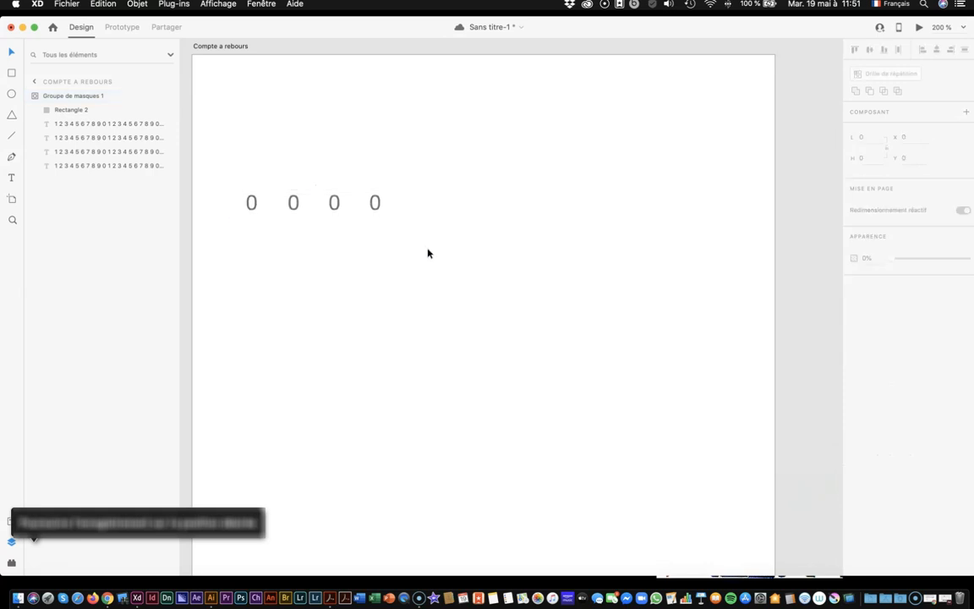
Step: Duplicate the Compte a rebours artboard
scroll(427, 253, "down", 5)
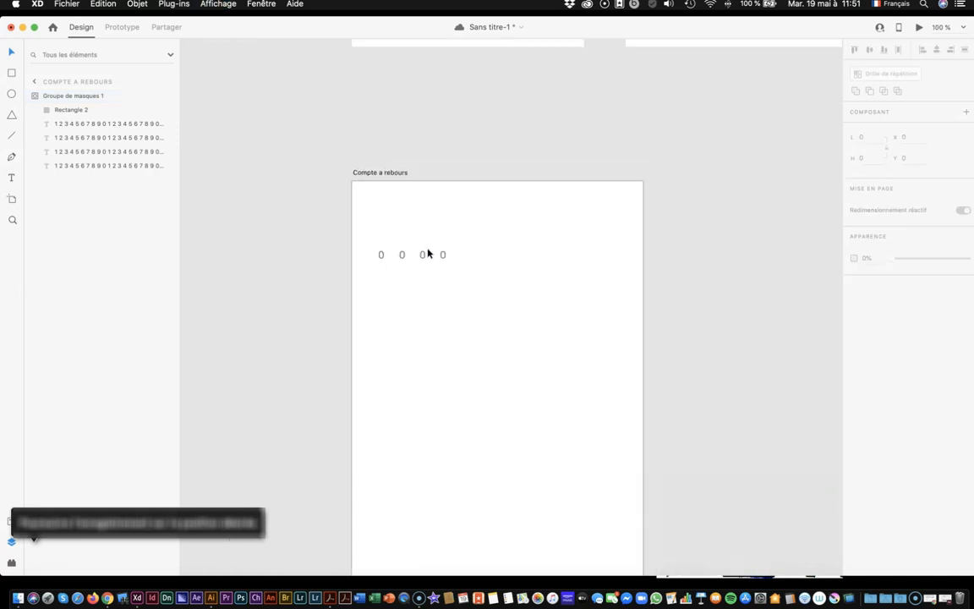
left_click(417, 206)
scroll(417, 206, "right", 5)
scroll(417, 206, "down", 2)
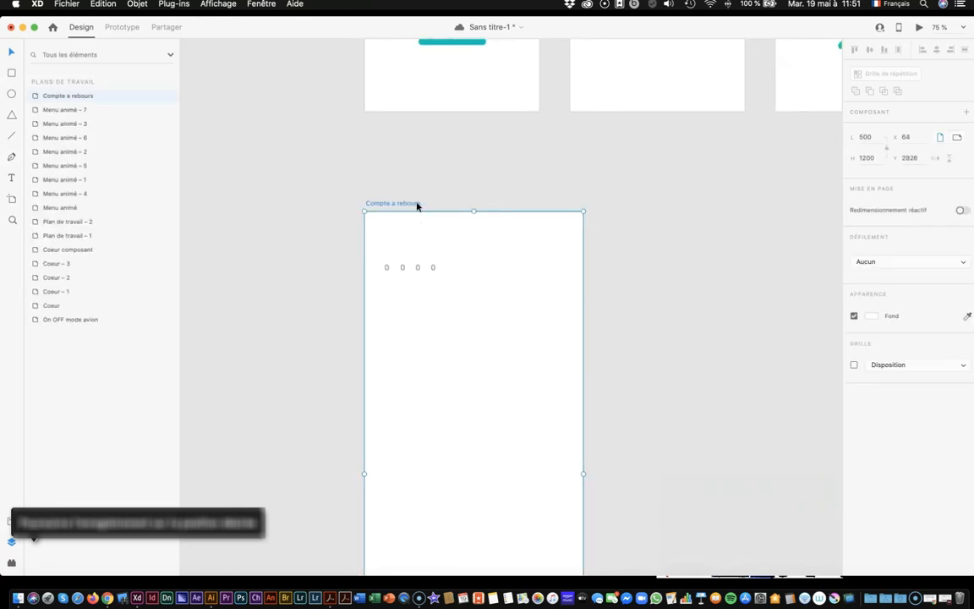
key("super+d")
scroll(463, 152, "up", 2)
scroll(474, 169, "left", 2)
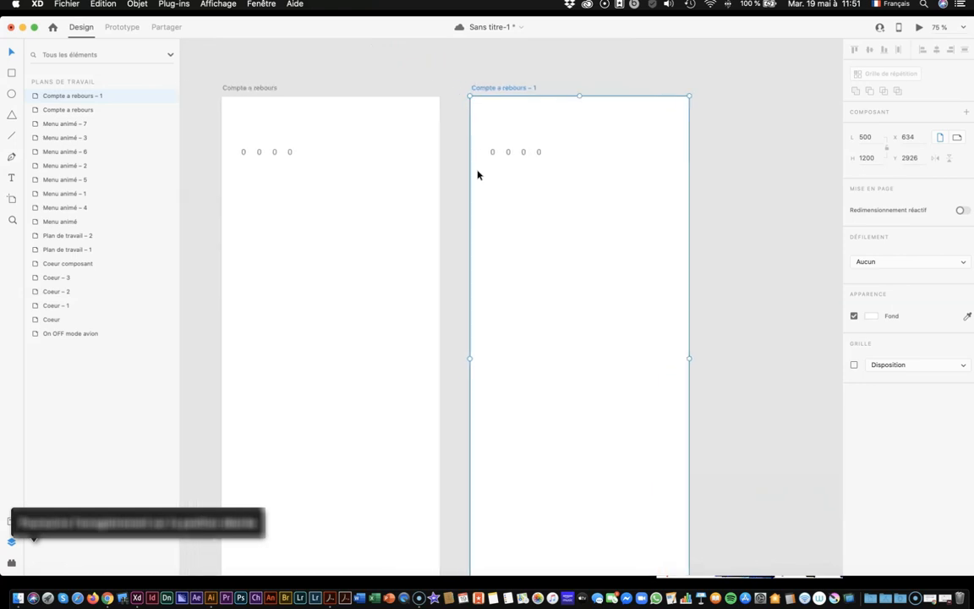
scroll(478, 175, "left", 1)
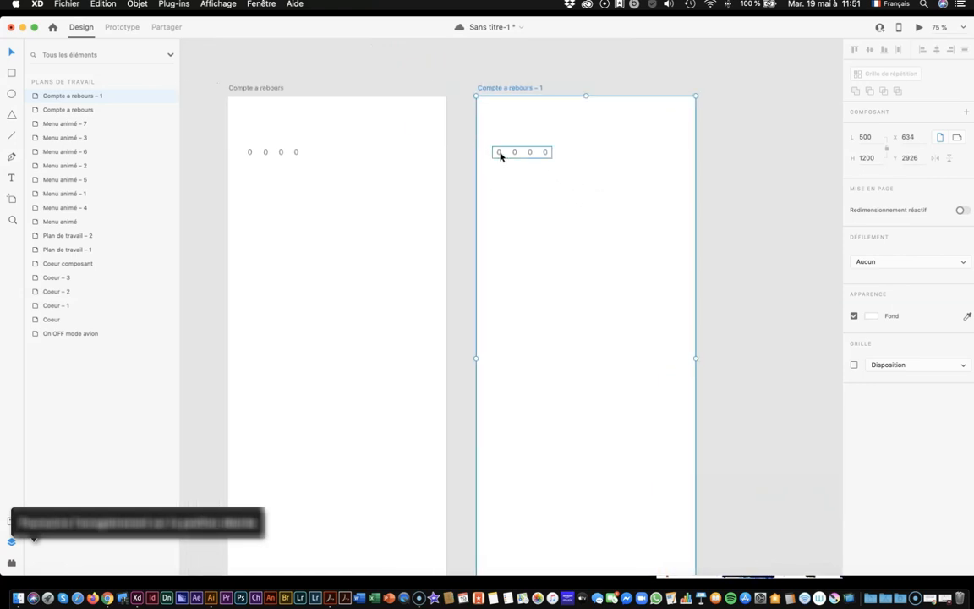
Step: In the duplicated artboard's mask group, slide the first column up until 2 shows in the window and the second up to its next 0
double_click(500, 155)
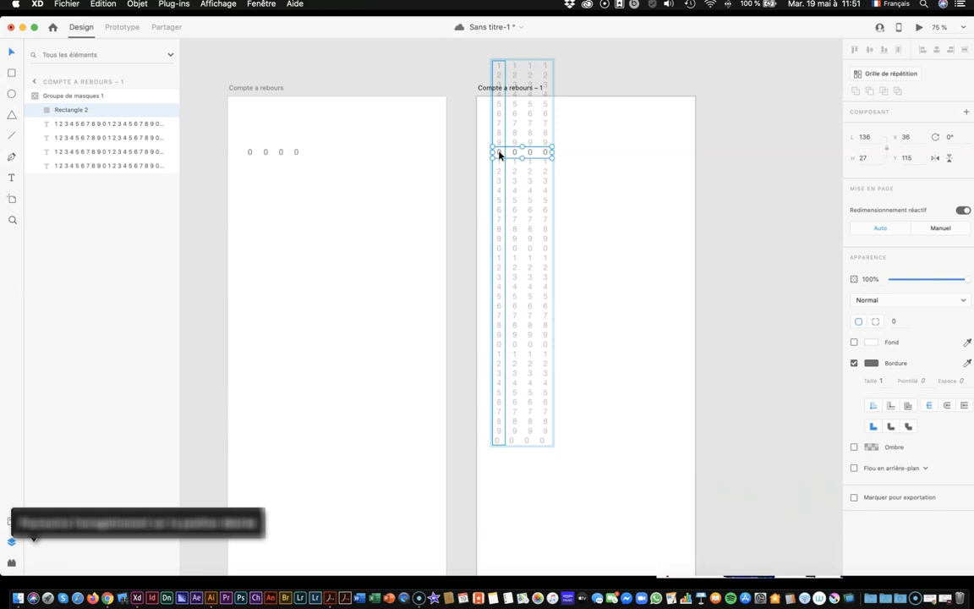
left_click_drag(498, 154, 505, 103)
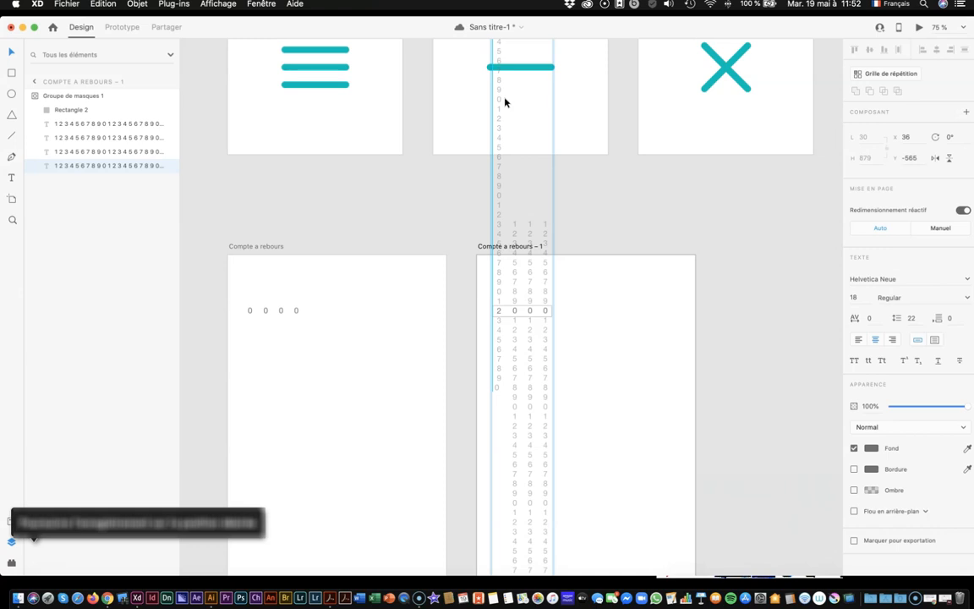
left_click(516, 313)
double_click(516, 313)
key("Escape")
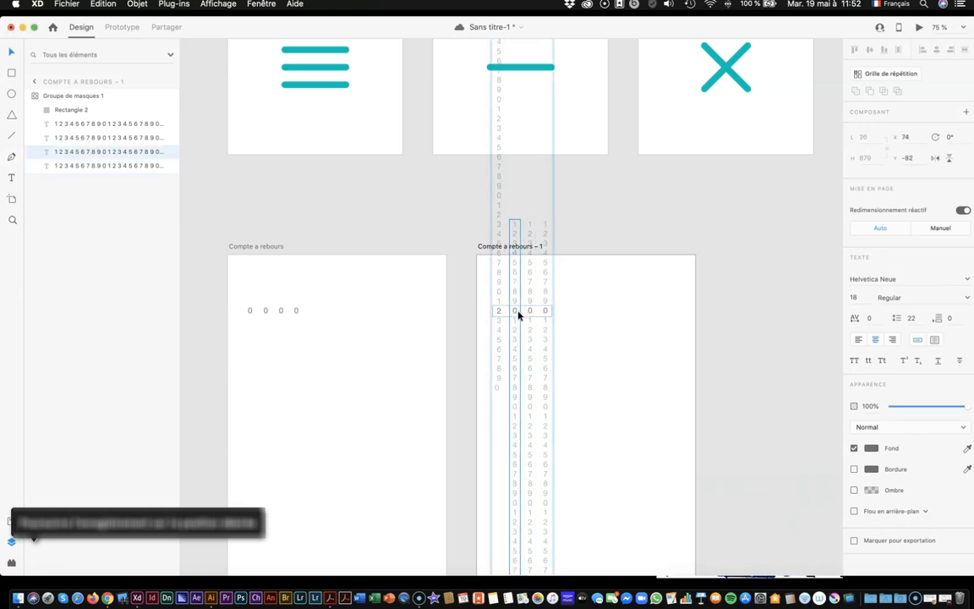
left_click_drag(517, 313, 519, 221)
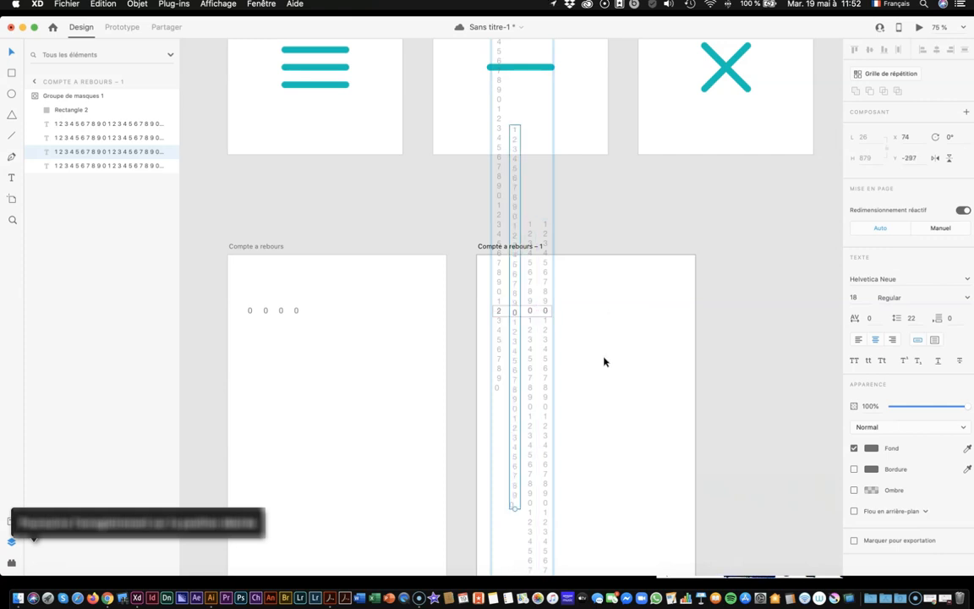
Step: Nudge the second column up to Y -301 so that its 0 lines up with the first column's 2
key("Escape")
double_click(515, 313)
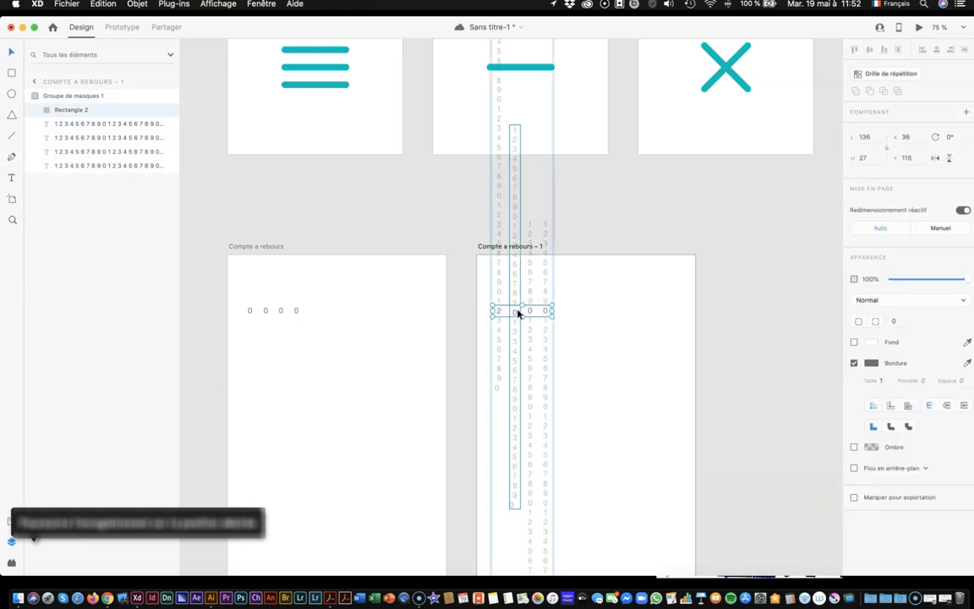
scroll(517, 313, "up", 10)
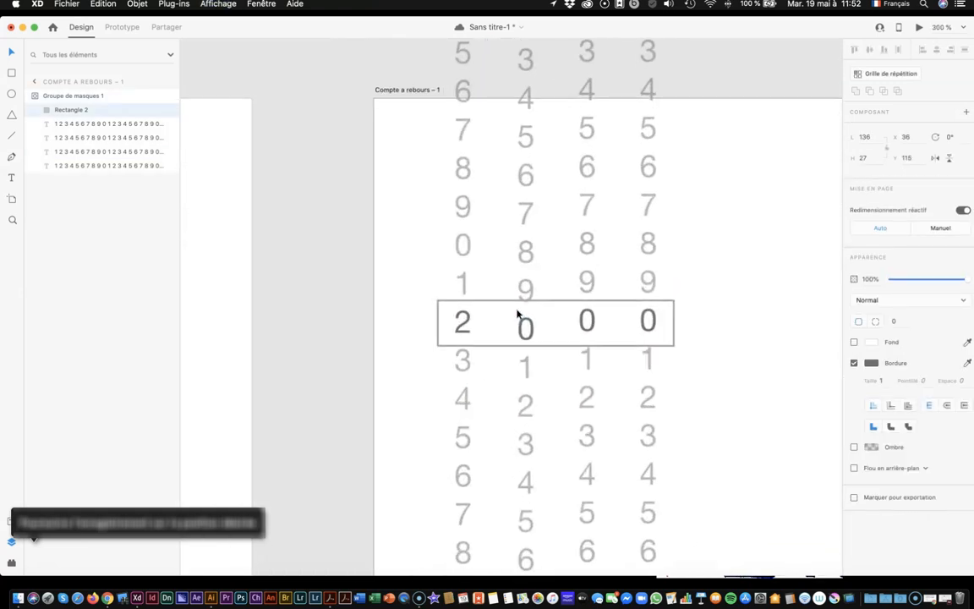
left_click(526, 327)
left_click_drag(530, 327, 530, 320)
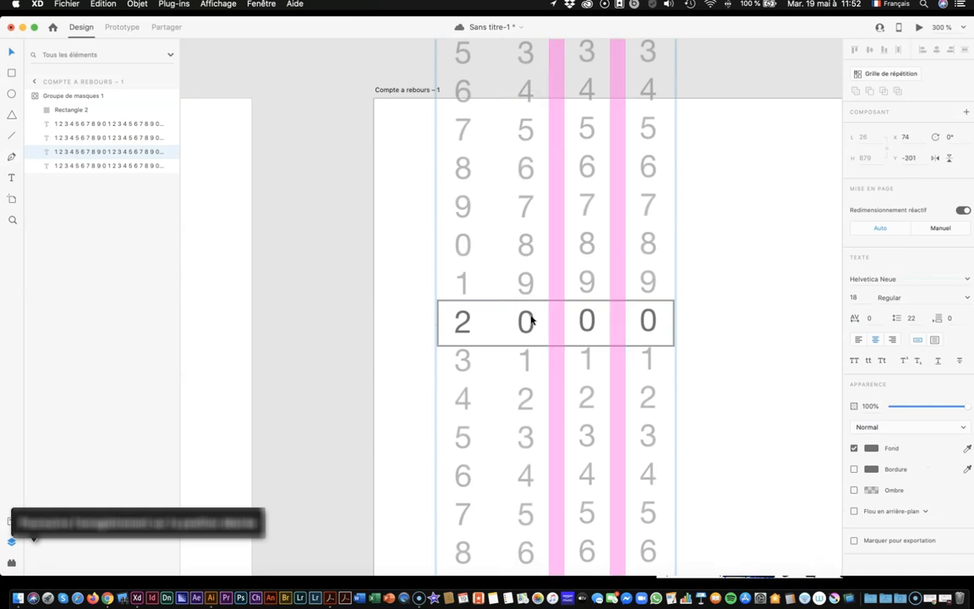
Step: Slide the third digit column down until its 2 sits in the window, level with the other digits
left_click(587, 328)
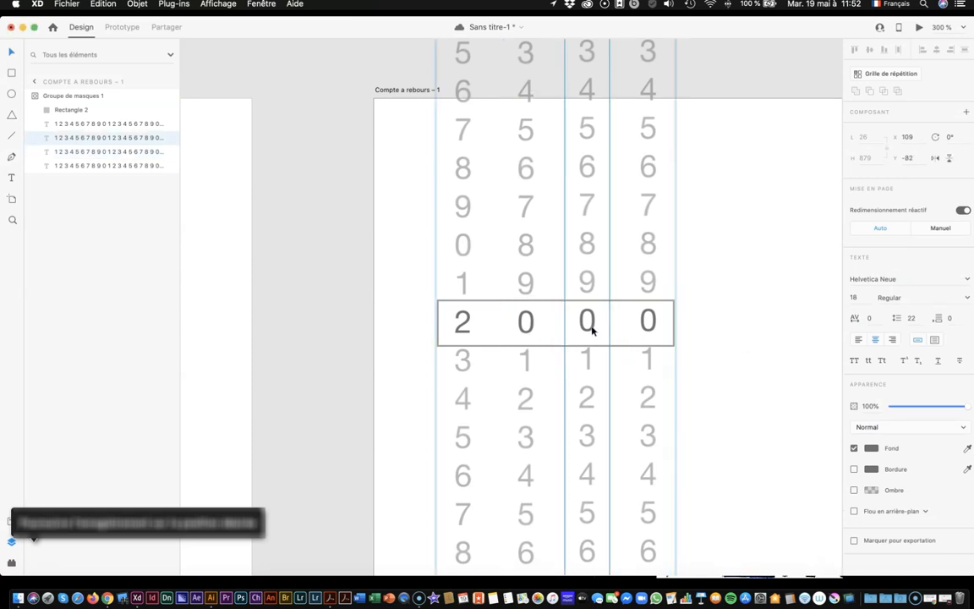
left_click_drag(591, 330, 601, 517)
left_click_drag(591, 214, 591, 216)
Step: Slide the fourth digit column up to Y -323 so that 1 sits in the window
left_click(652, 216)
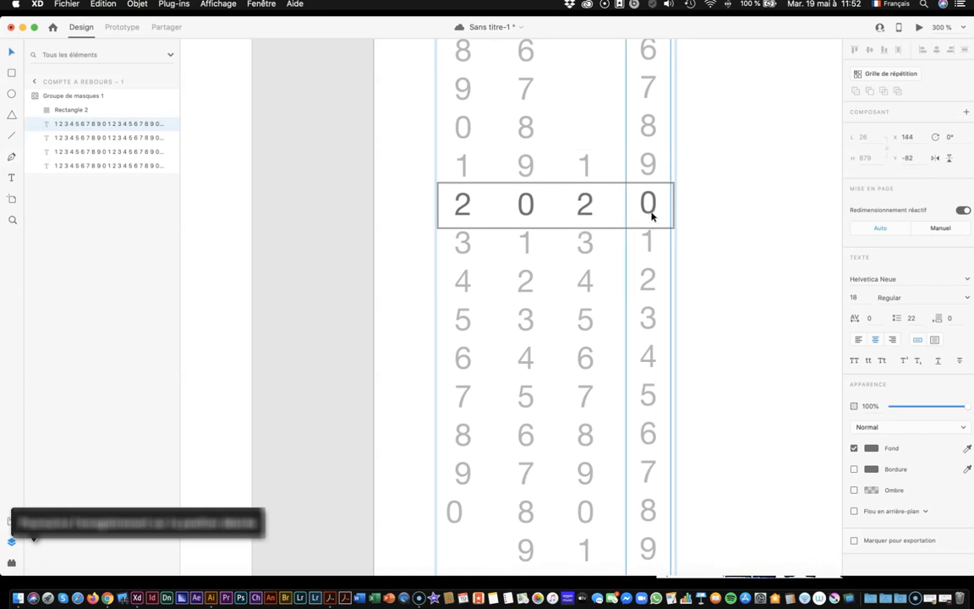
double_click(651, 214)
key("Escape")
double_click(650, 214)
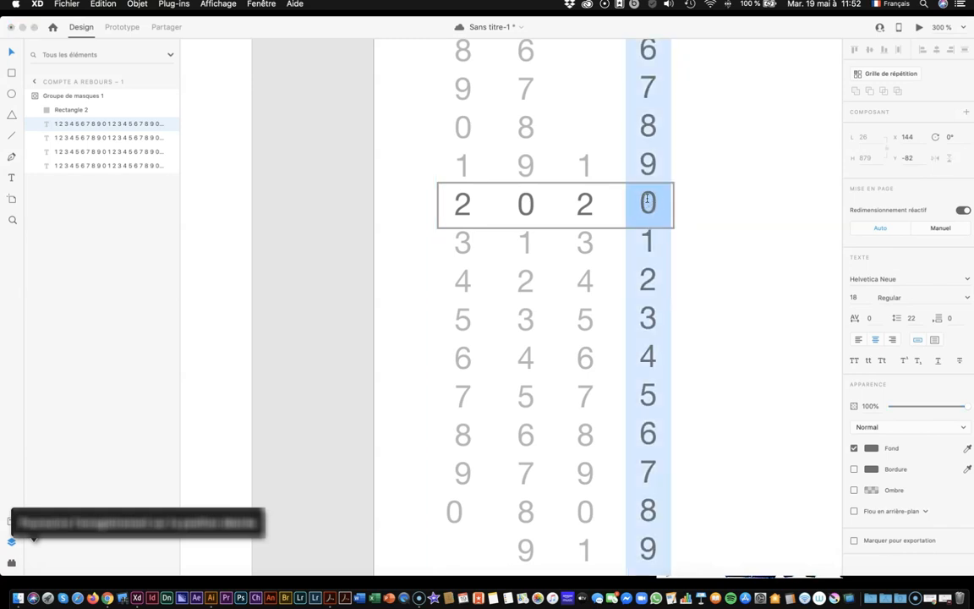
key("Escape")
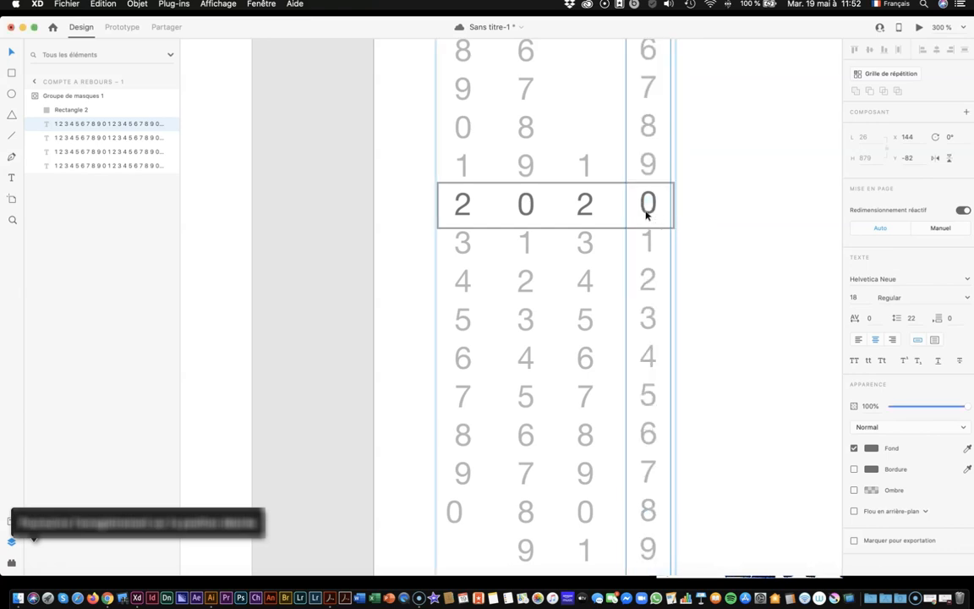
left_click_drag(648, 215, 646, 39)
left_click_drag(647, 297, 648, 131)
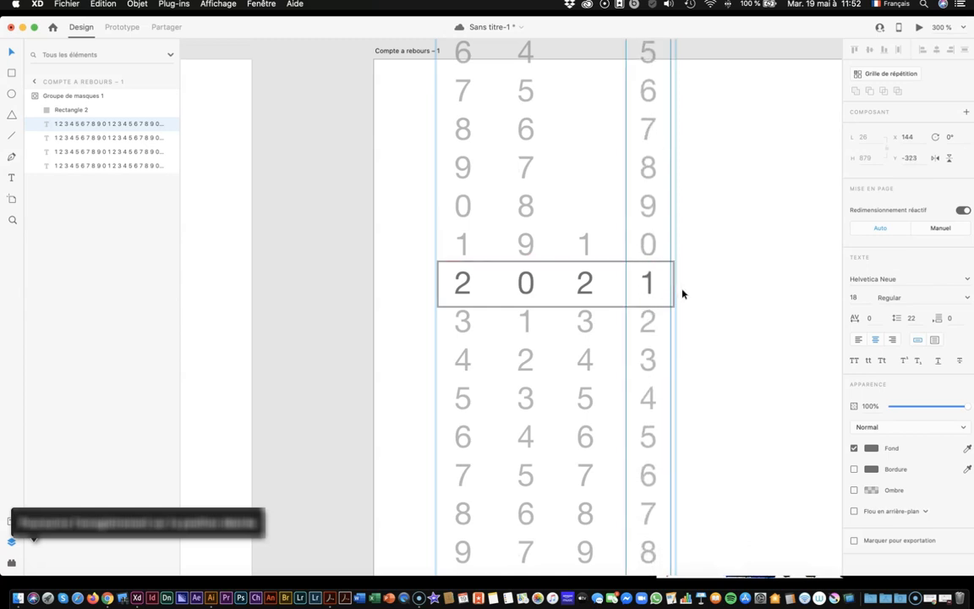
Step: Leave the mask group and check how the four masked digits look on the second countdown artboard
left_click(713, 304)
scroll(713, 305, "right", 2)
scroll(714, 306, "right", 1)
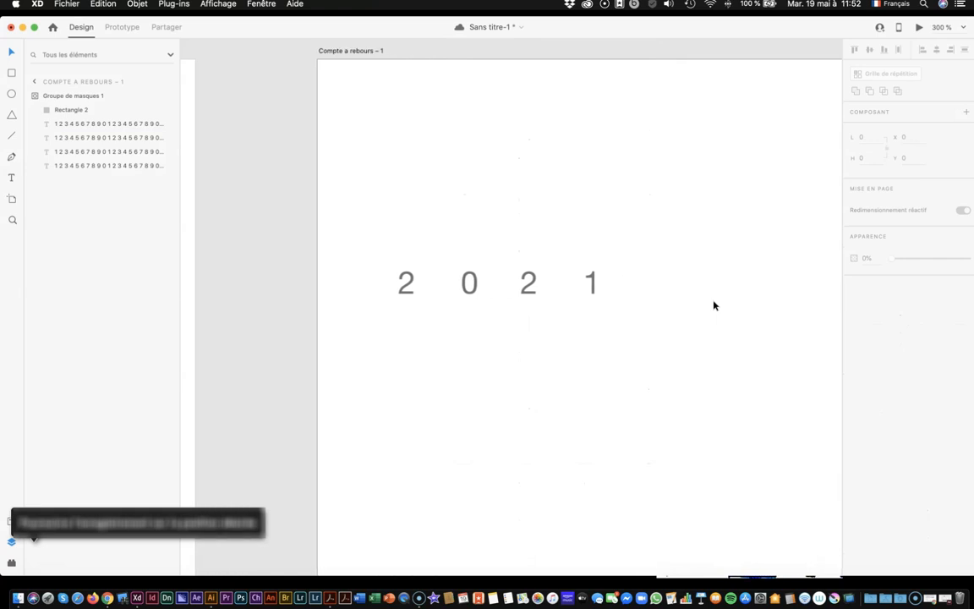
key("super+minus")
key("super+minus")
key("super+minus")
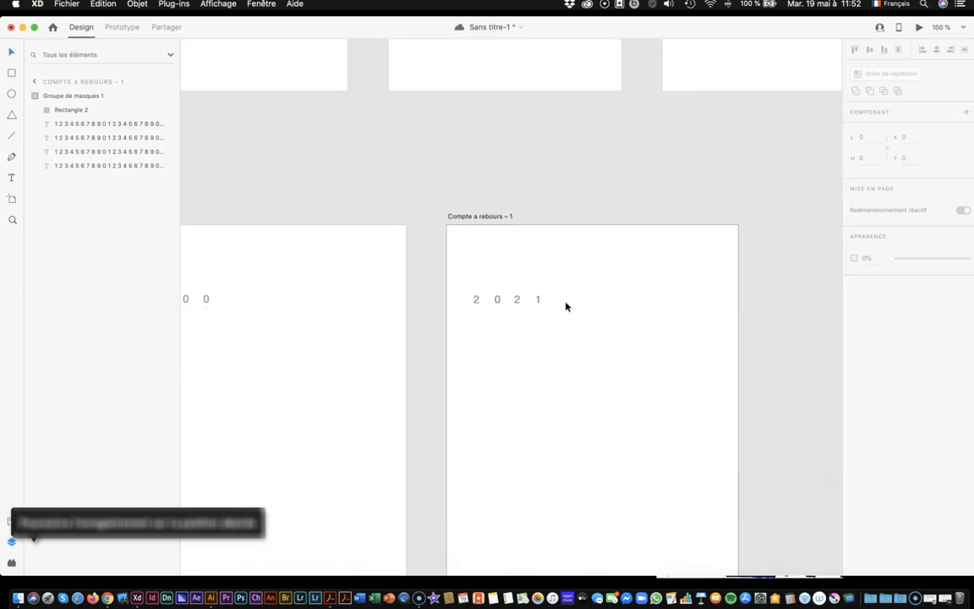
key("super+plus")
key("super+plus")
key("super+plus")
key("super+plus")
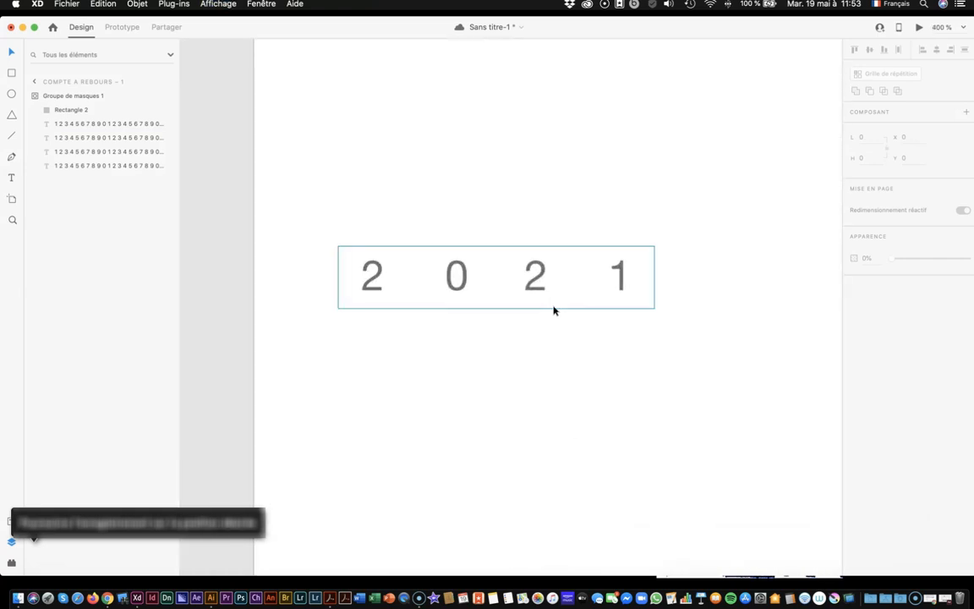
Step: Recolour only the windowed 2 of the third digit column to red, RGB 255, 3, 3
left_click(621, 289)
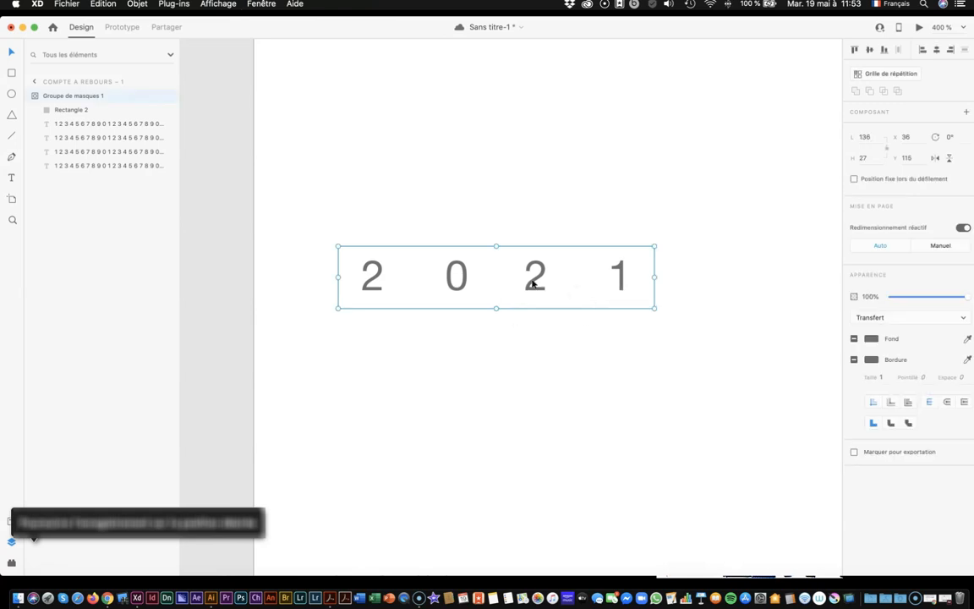
double_click(533, 283)
left_click(533, 283)
double_click(535, 283)
left_click(534, 283)
double_click(540, 282)
left_click(870, 448)
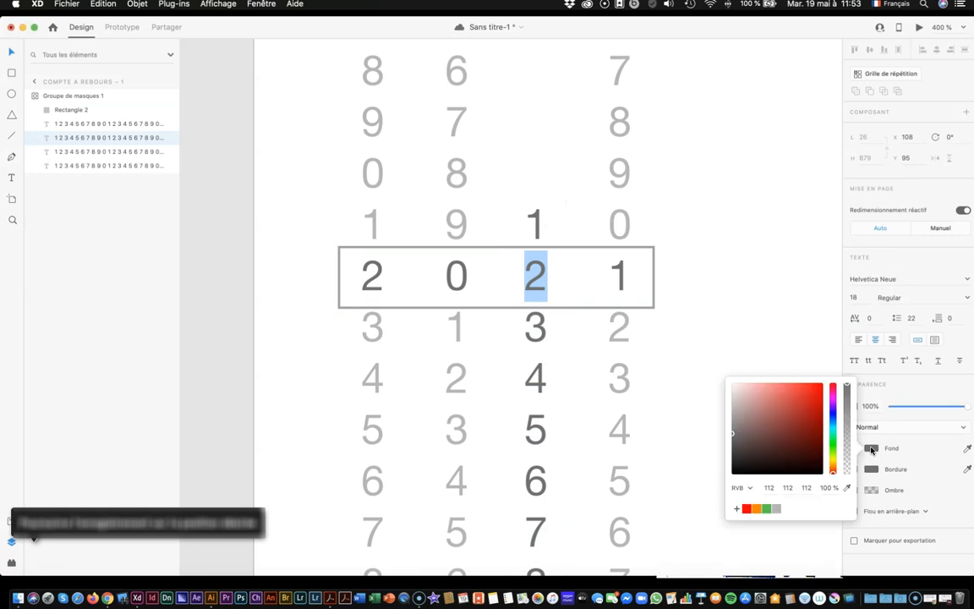
left_click(822, 382)
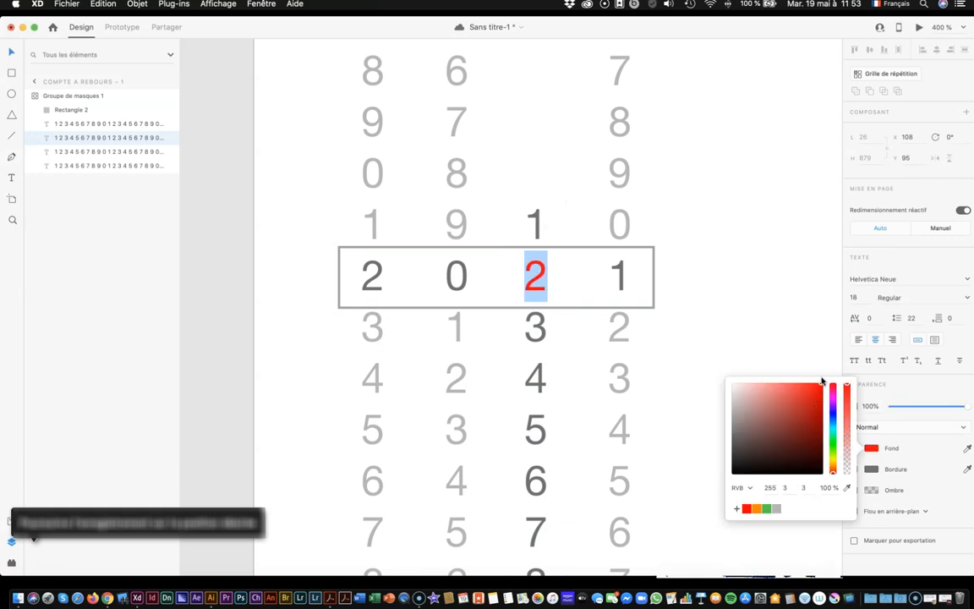
Step: Recolour only the windowed 1 of the fourth digit column to red and leave the mask group
left_click(616, 271)
double_click(618, 273)
double_click(619, 275)
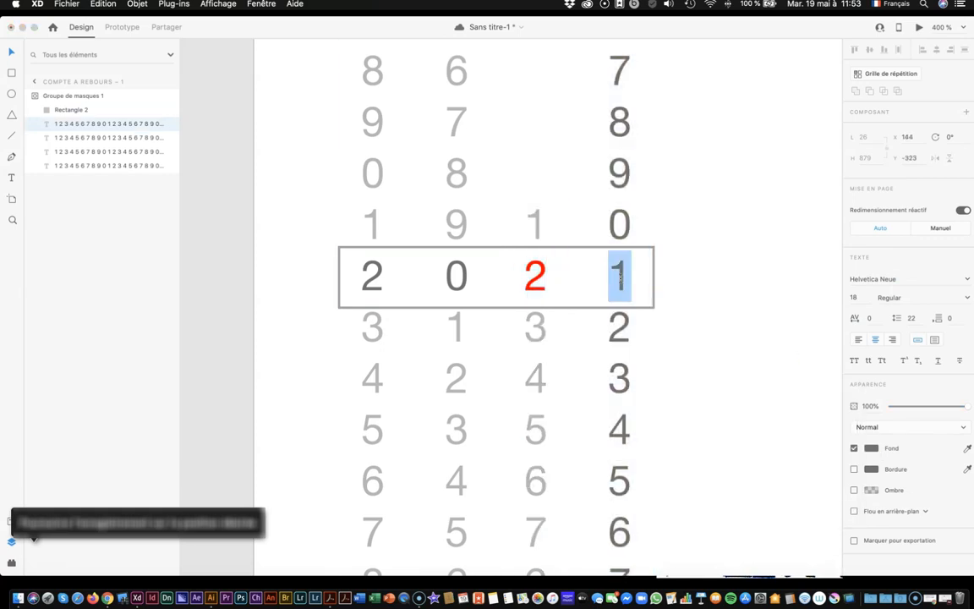
left_click(871, 448)
left_click(825, 383)
left_click(773, 321)
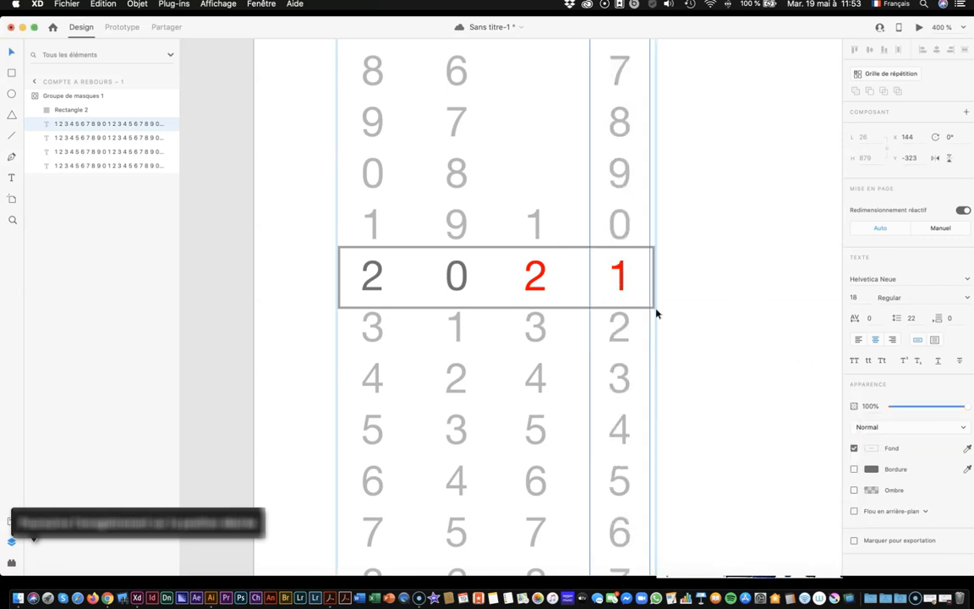
left_click(709, 319)
Step: Shorten the Compte a rebours artboard from its lower edge and set its height to 230
key("super+minus")
key("super+minus")
key("super+minus")
key("super+minus")
key("super+minus")
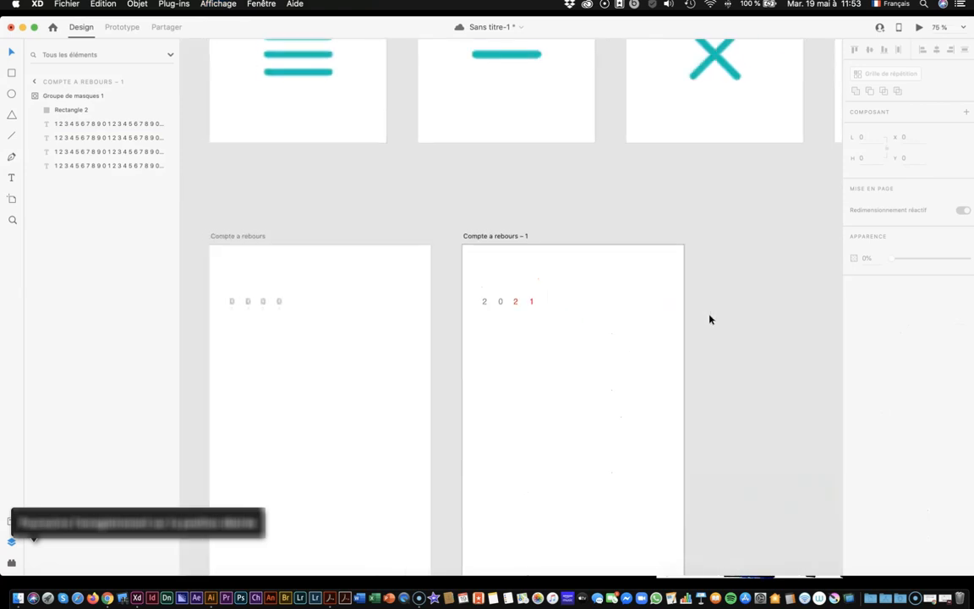
scroll(286, 297, "down", 1)
scroll(286, 298, "down", 5)
key("super+minus")
left_click(392, 495)
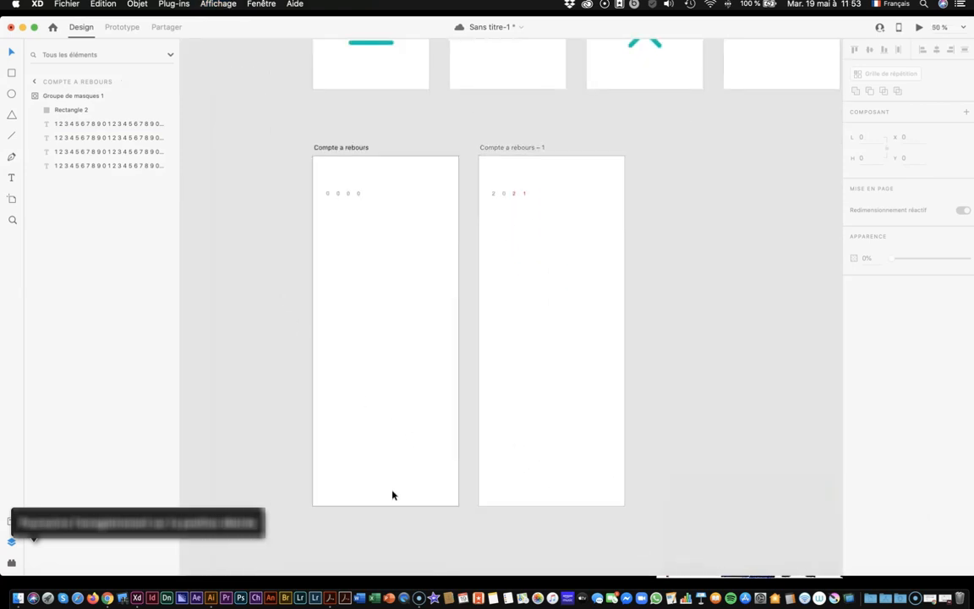
left_click(12, 199)
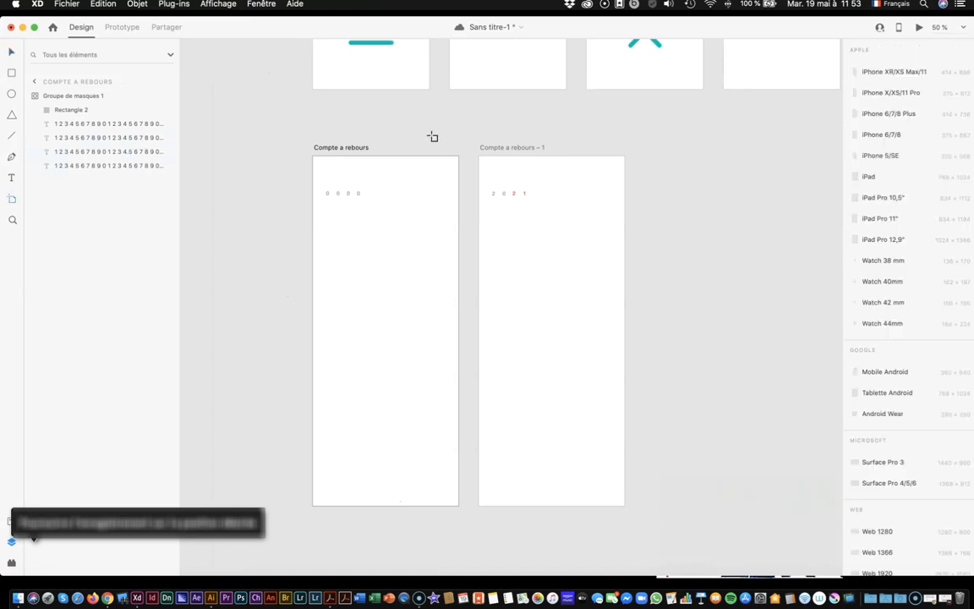
left_click(334, 149)
left_click_drag(385, 505, 375, 225)
left_click_drag(874, 137, 843, 140)
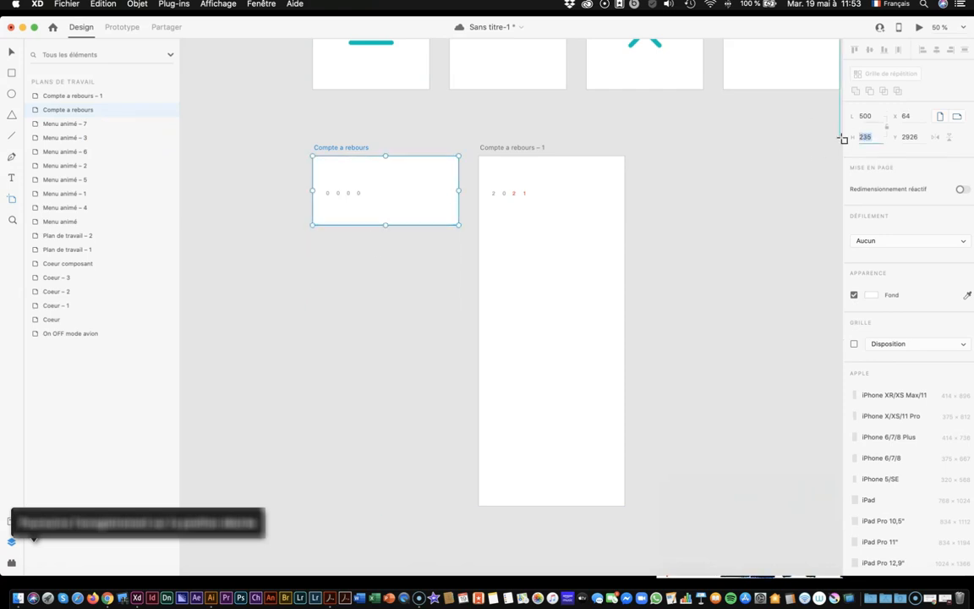
type("230")
key("Return")
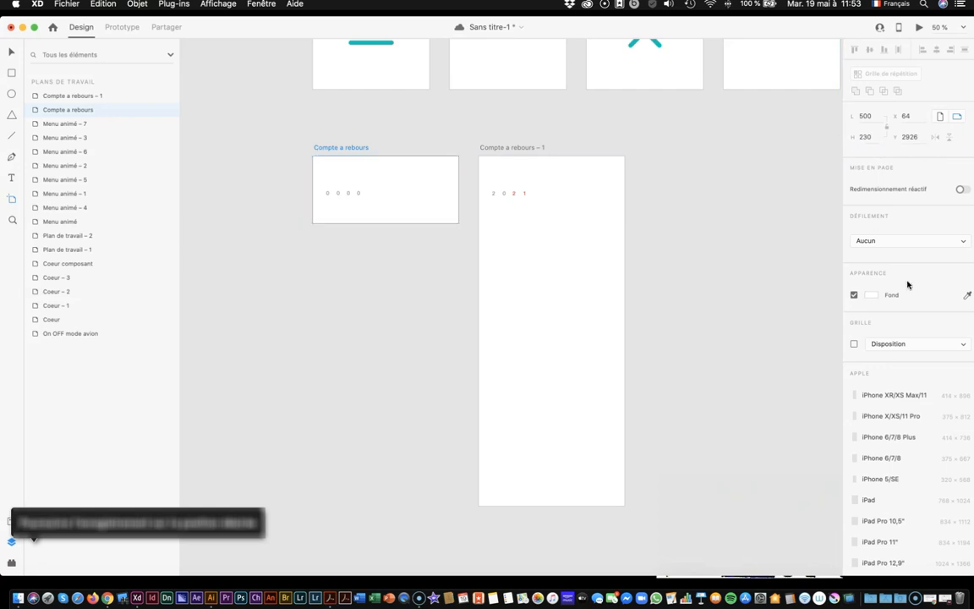
Step: Shorten the Compte a rebours – 1 artboard in the same way and set its height to 230
left_click(506, 148)
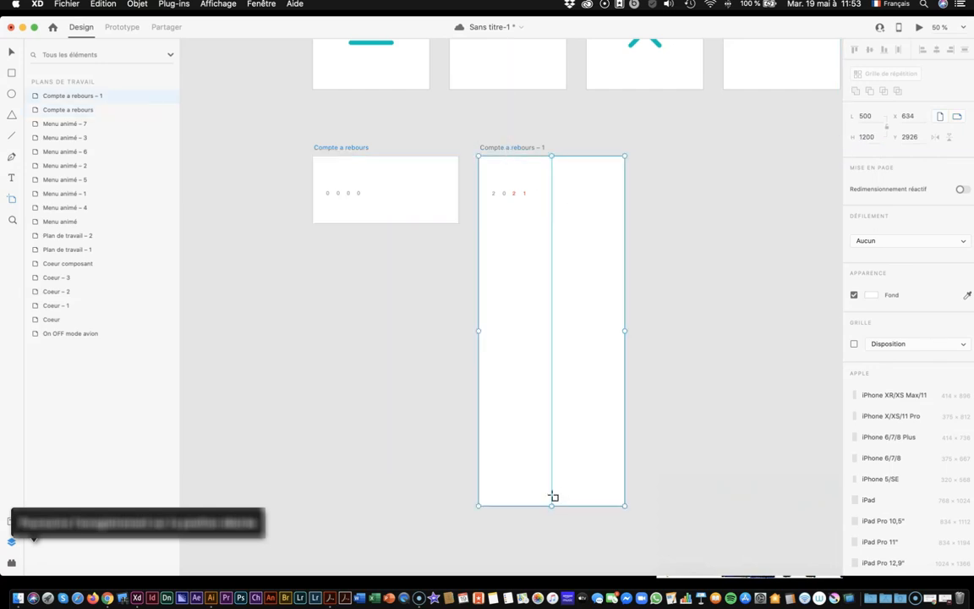
left_click_drag(552, 502, 552, 384)
left_click_drag(867, 136, 817, 136)
type("230")
key("Return")
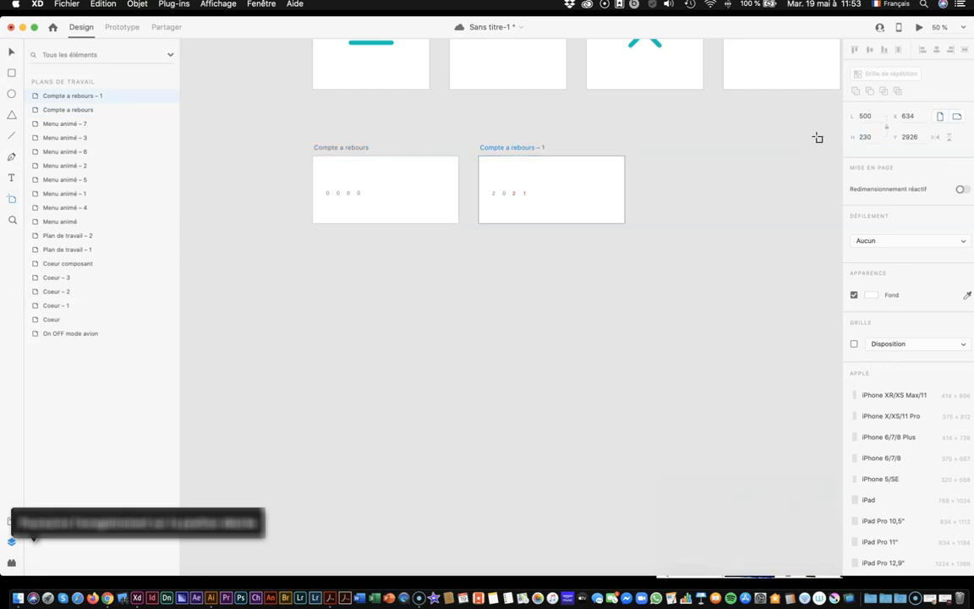
Step: Link the Compte a rebours artboard to Compte a rebours – 1 in the prototype with a Délai trigger of 1,5 s
left_click(339, 148)
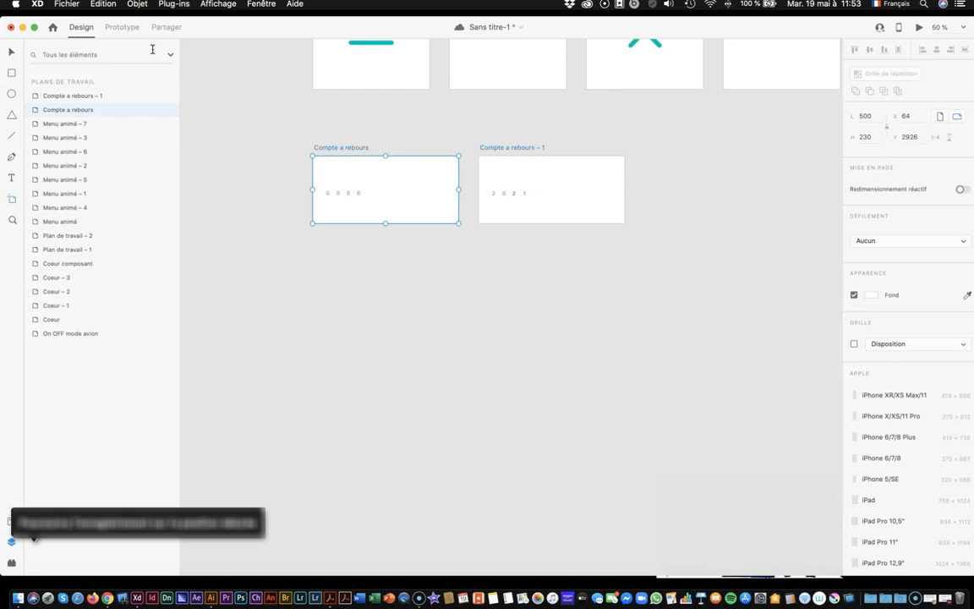
left_click(127, 28)
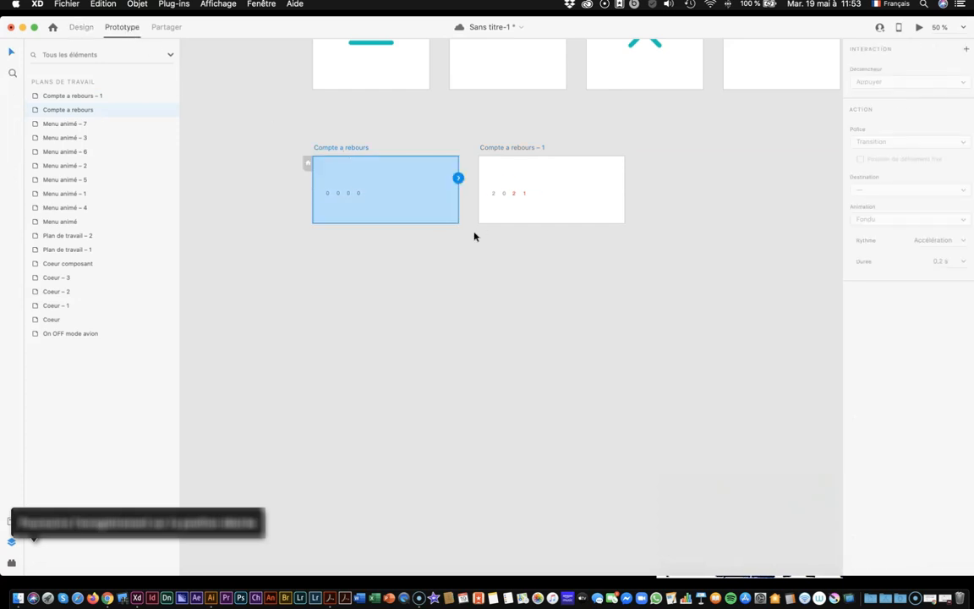
left_click_drag(458, 179, 493, 174)
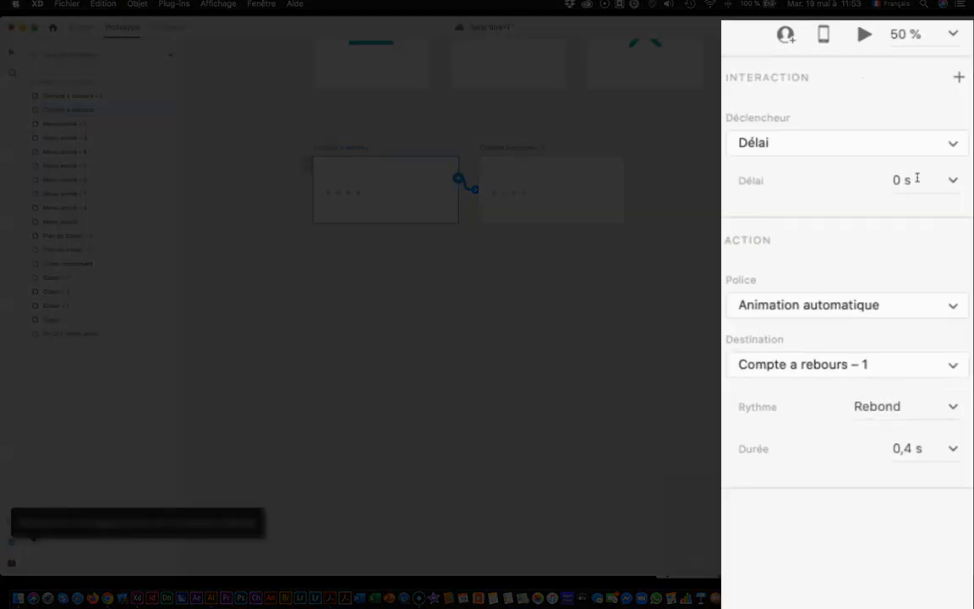
left_click(905, 180)
type("1,5")
Step: Keep Animation automatique with Compte a rebours – 1 as the destination, and set the interaction's rhythm to Accél. / décél
left_click(803, 305)
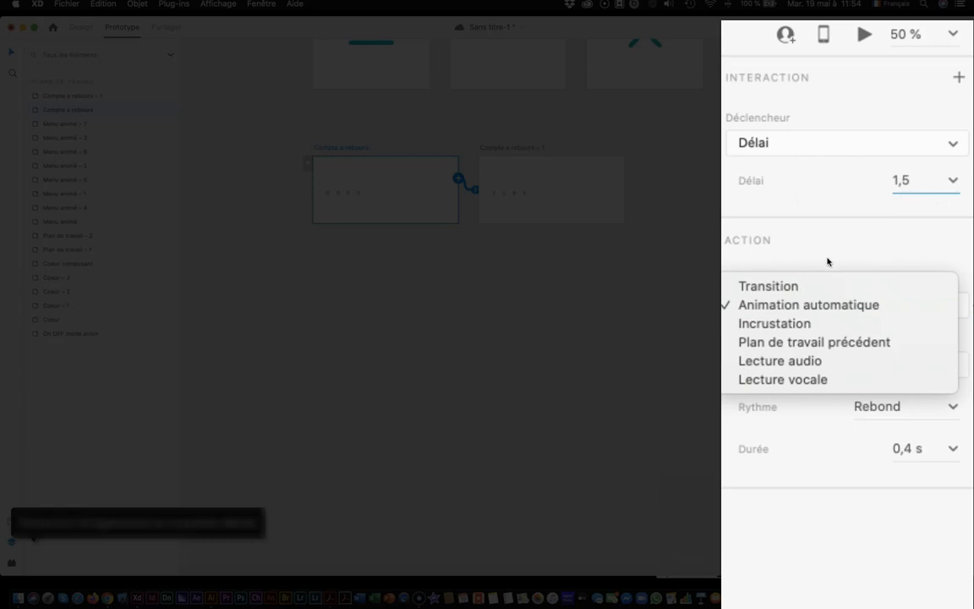
left_click(815, 306)
left_click(809, 306)
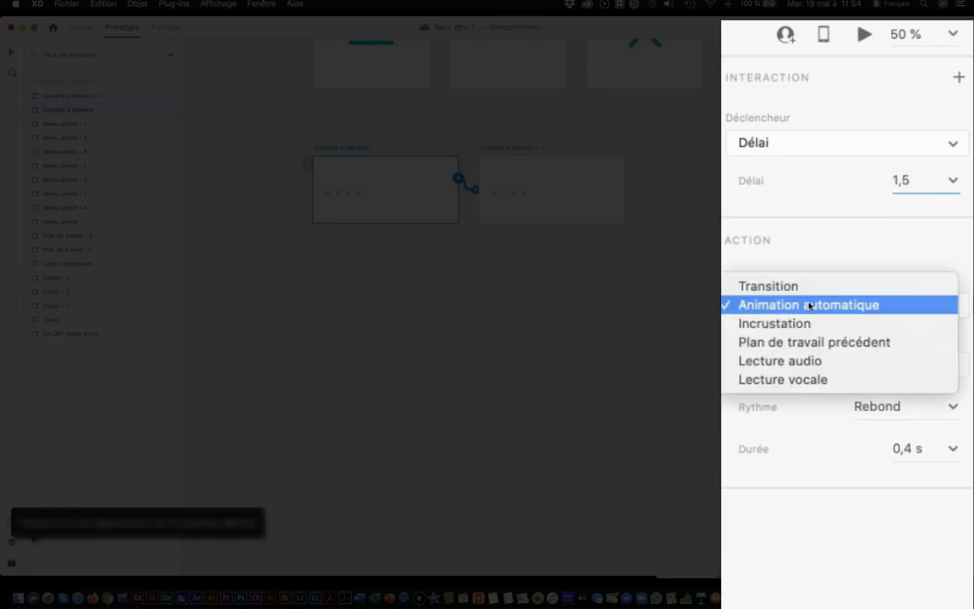
left_click(809, 306)
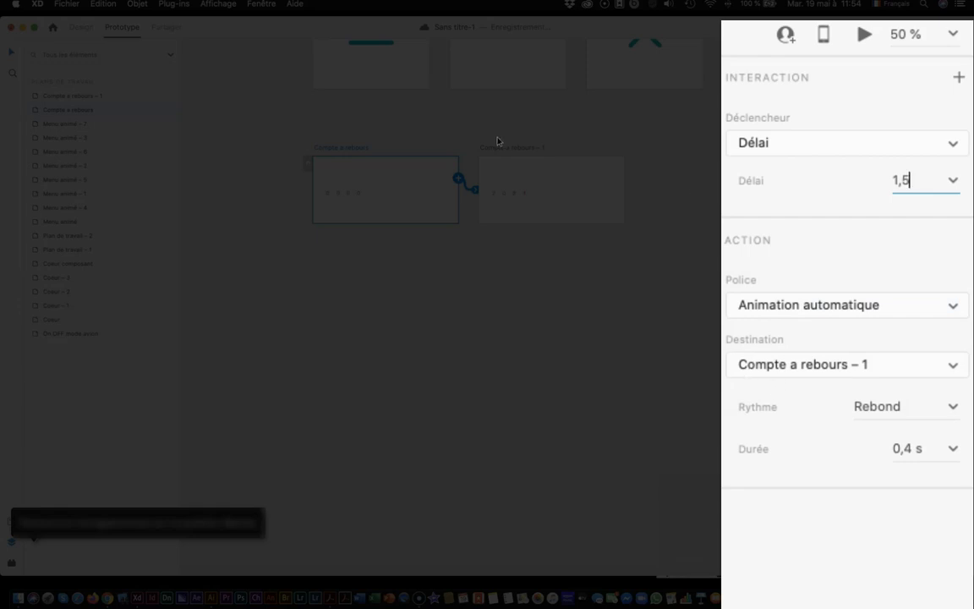
left_click(798, 366)
left_click(735, 365)
left_click(951, 407)
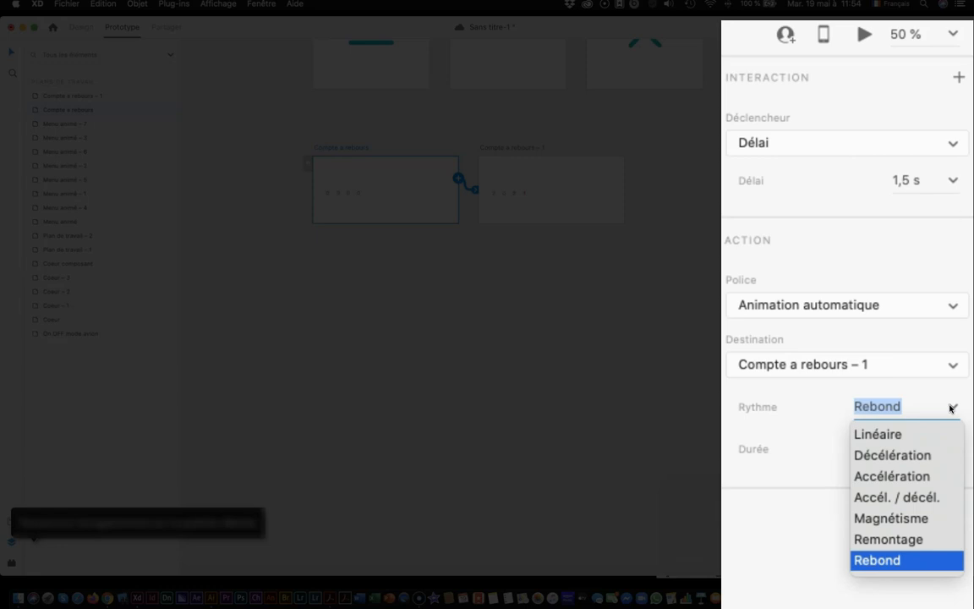
left_click(935, 497)
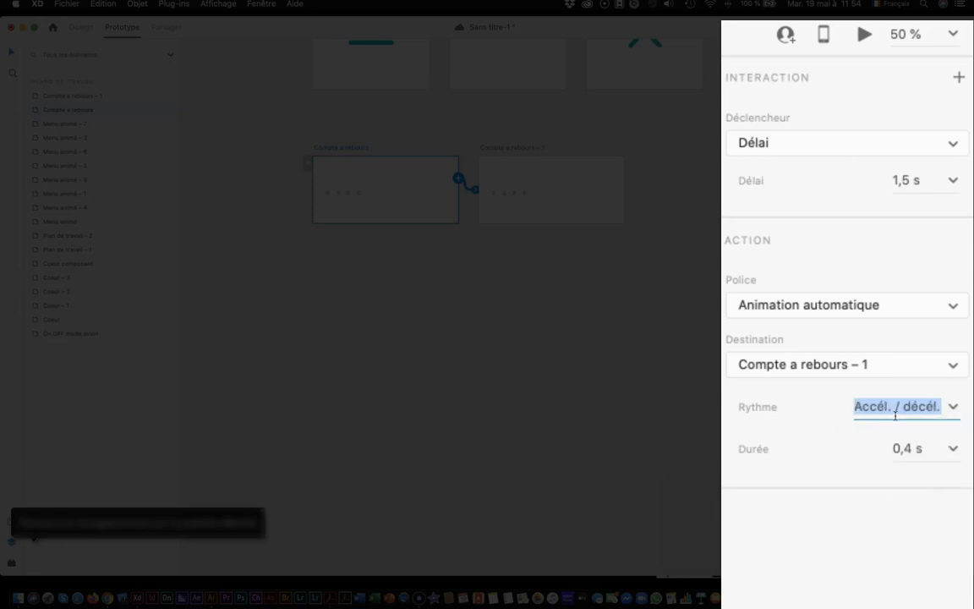
Step: Set the transition duration to 5 s
left_click(953, 449)
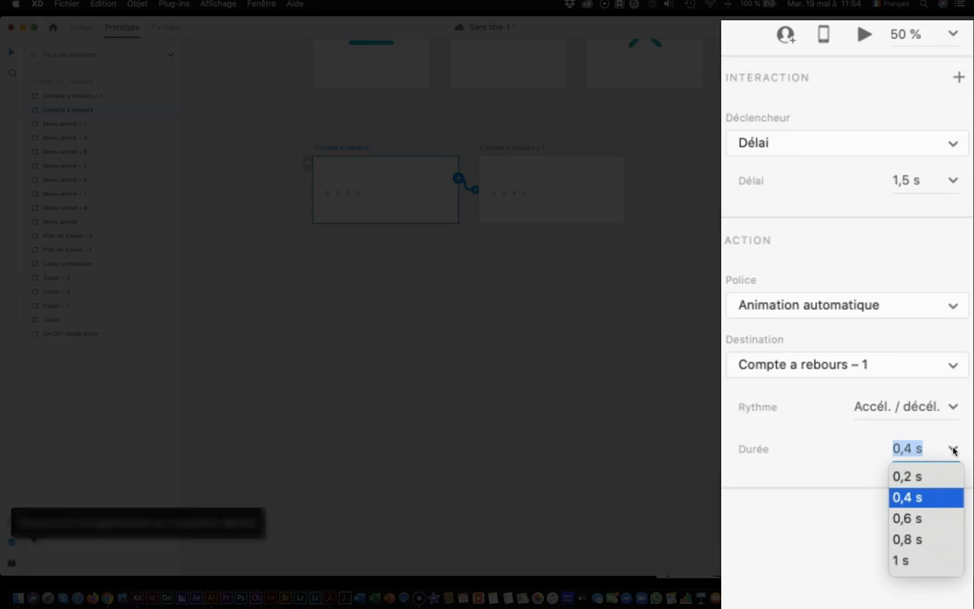
type("5s")
key("Return")
left_click_drag(916, 449, 890, 452)
type("5")
key("Return")
type("5")
key("Return")
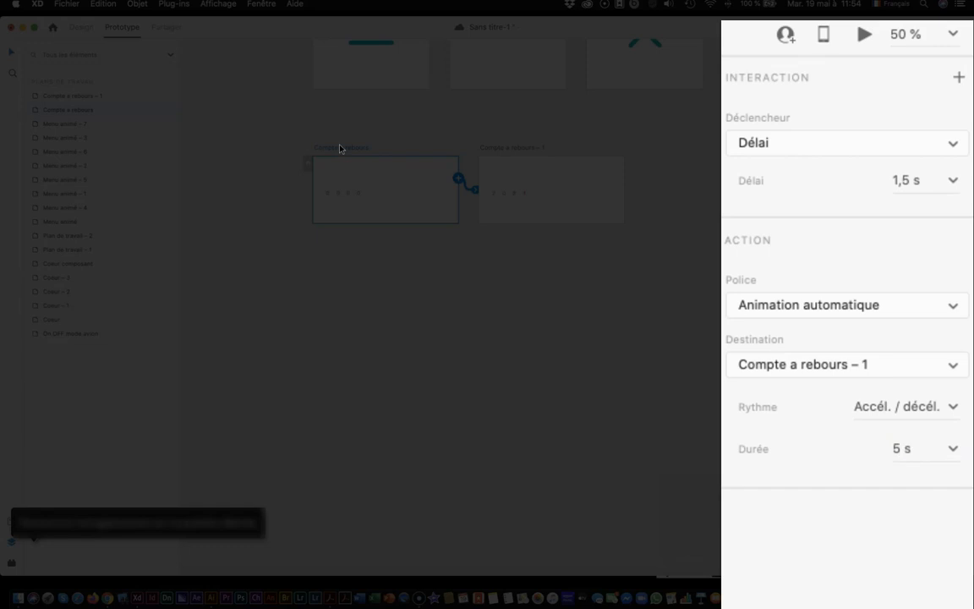
Step: Preview the countdown animation starting from the Compte a rebours artboard and close the preview
left_click(496, 148)
left_click(363, 148)
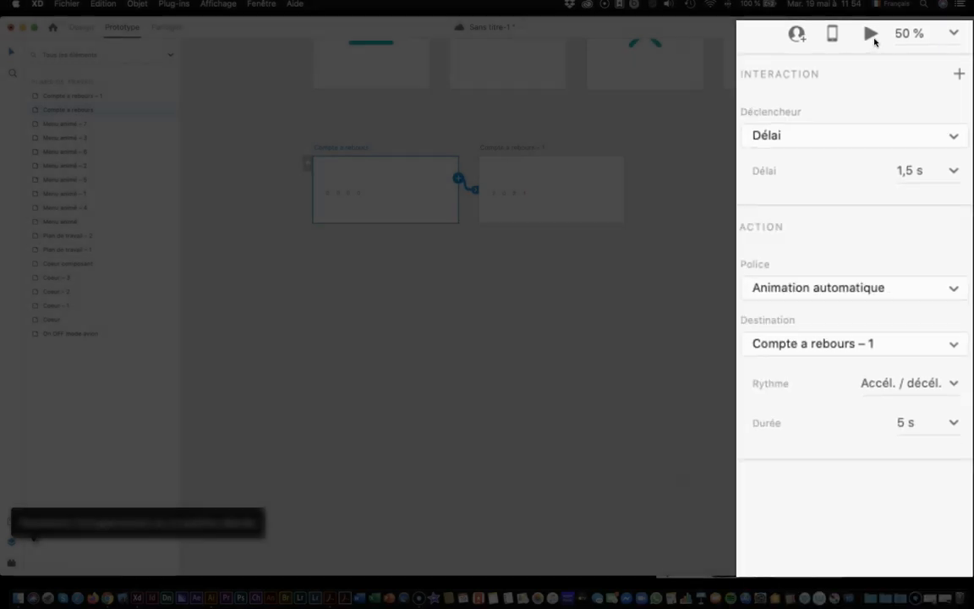
left_click(919, 27)
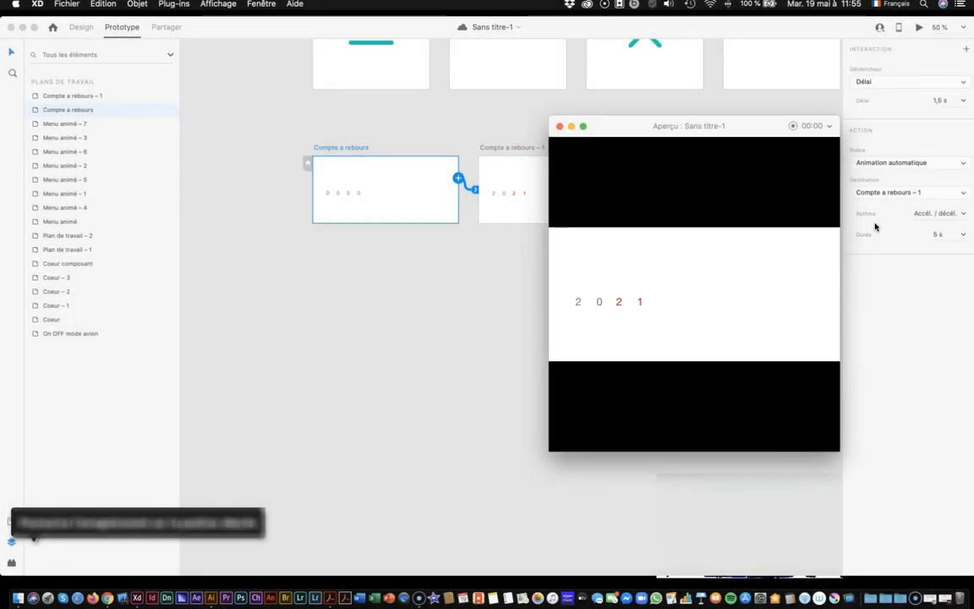
left_click(558, 128)
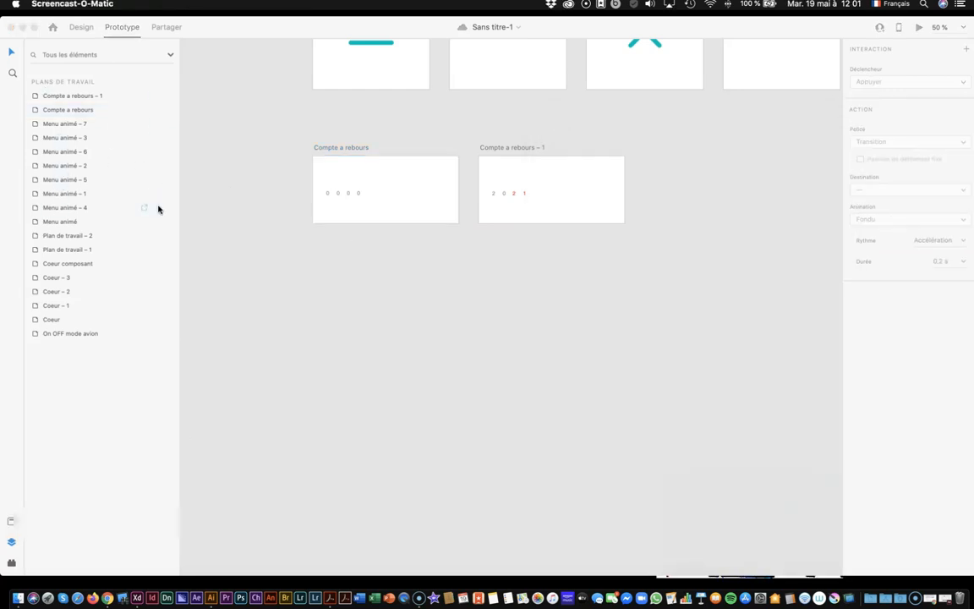
Step: Back in the design view, draw a 500 × 602 artboard below Compte a rebours and fill it with black
left_click(80, 28)
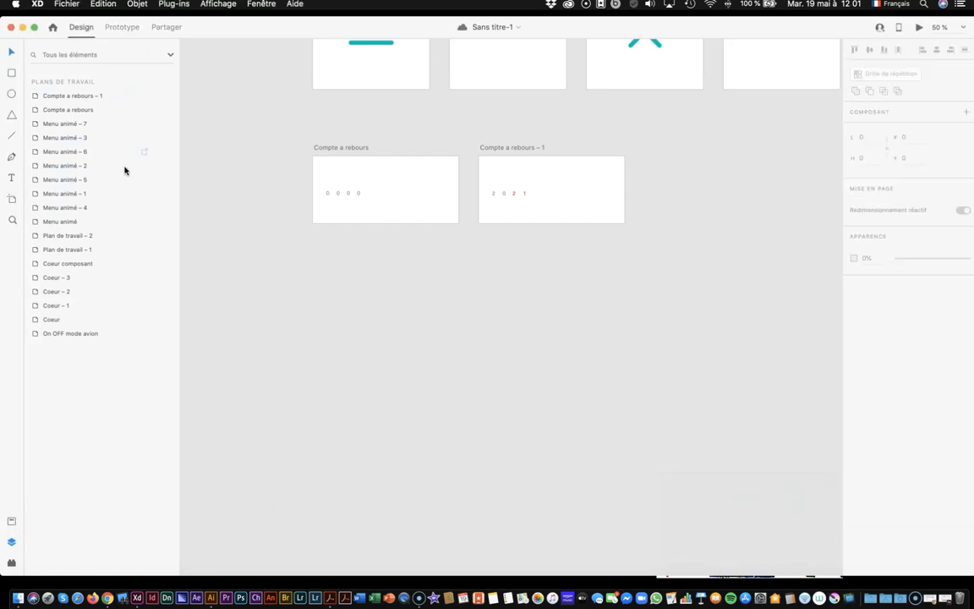
left_click(12, 200)
left_click_drag(314, 275, 459, 451)
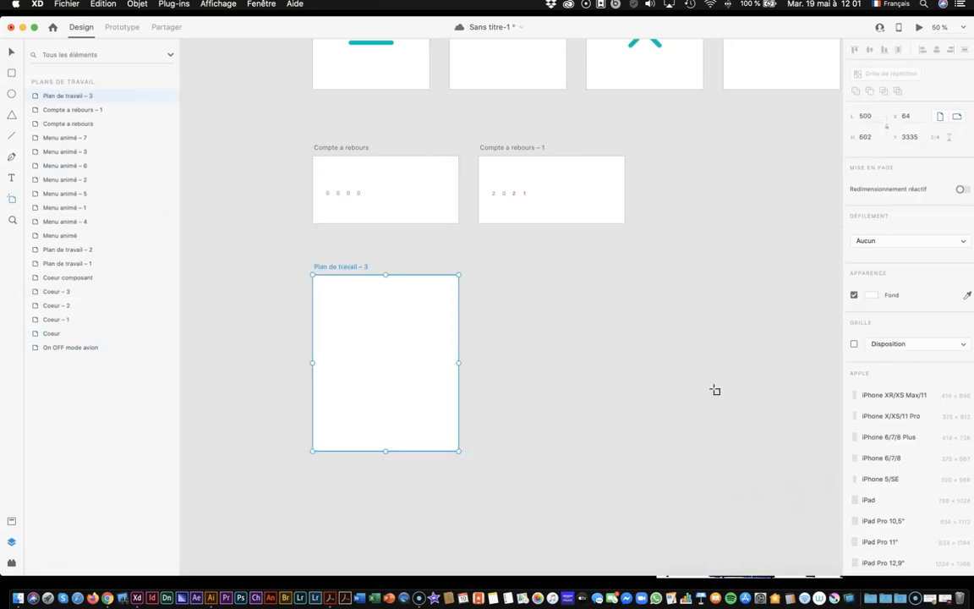
left_click(871, 295)
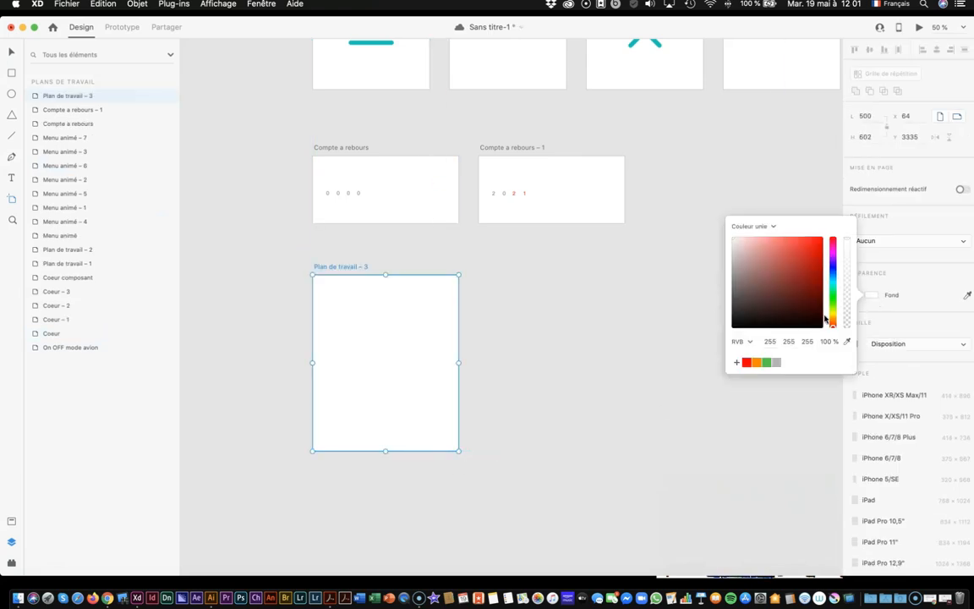
left_click_drag(825, 319, 676, 327)
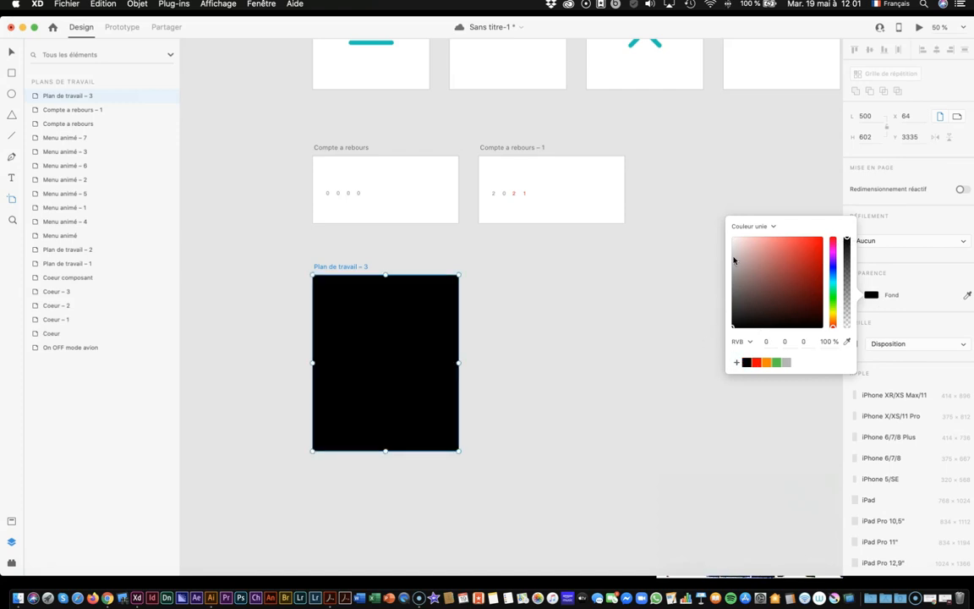
Step: Add a text on the black artboard with the digits 1 to 9 and 0 stacked one per line, repeated twice
left_click(12, 175)
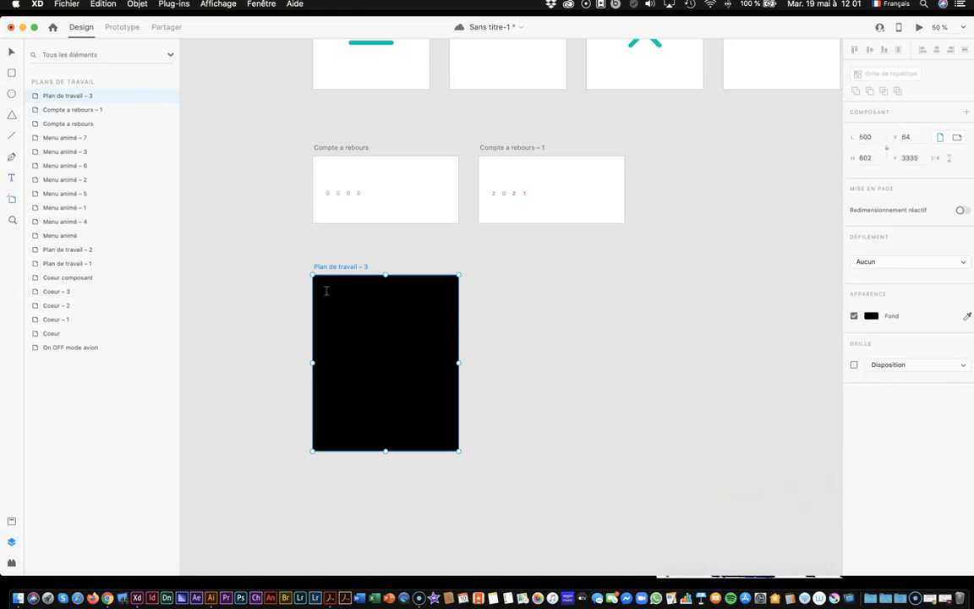
key("super+plus")
key("super+plus")
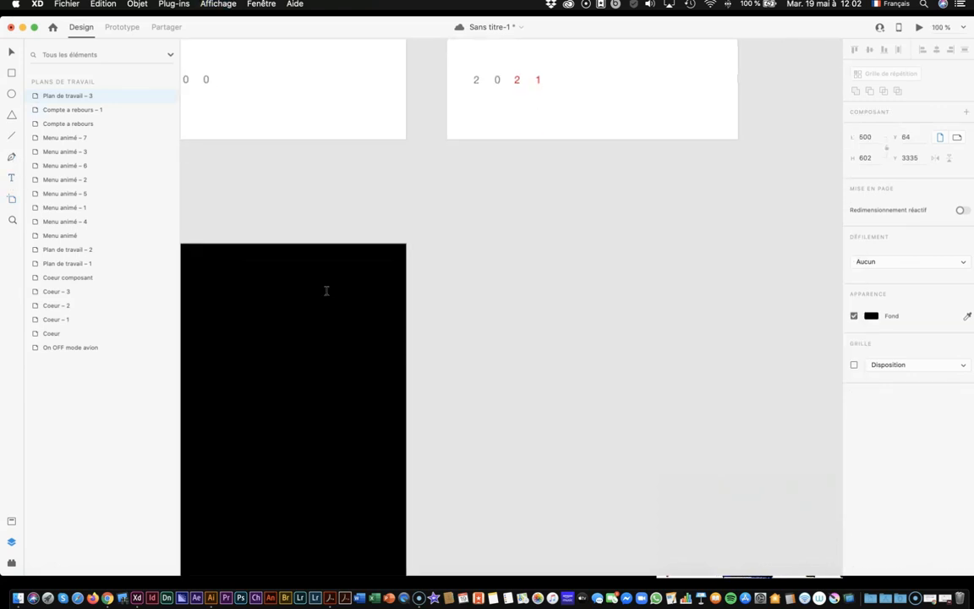
scroll(326, 291, "left", 5)
scroll(326, 291, "down", 2)
scroll(326, 291, "down", 1)
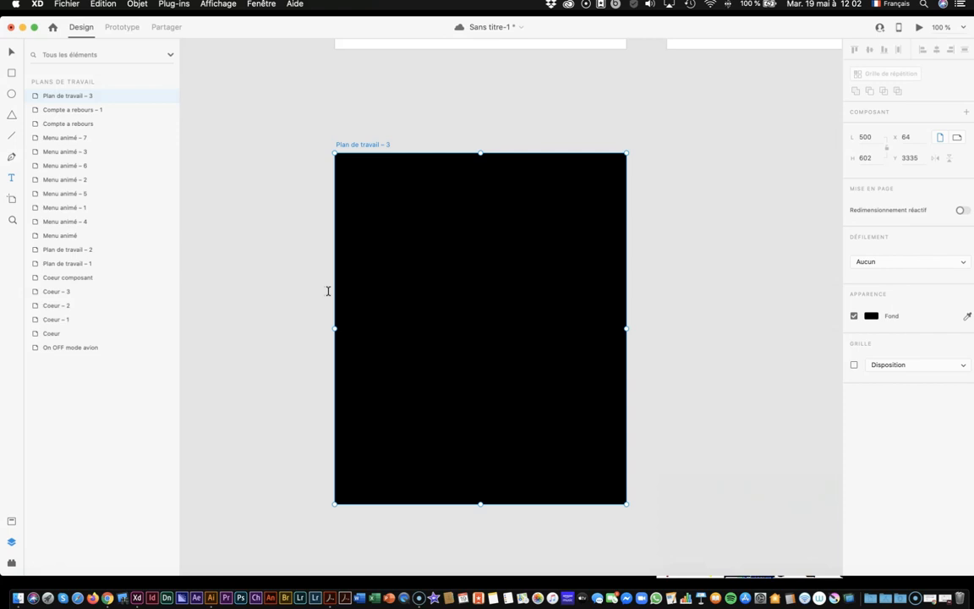
key("super+s")
left_click(355, 185)
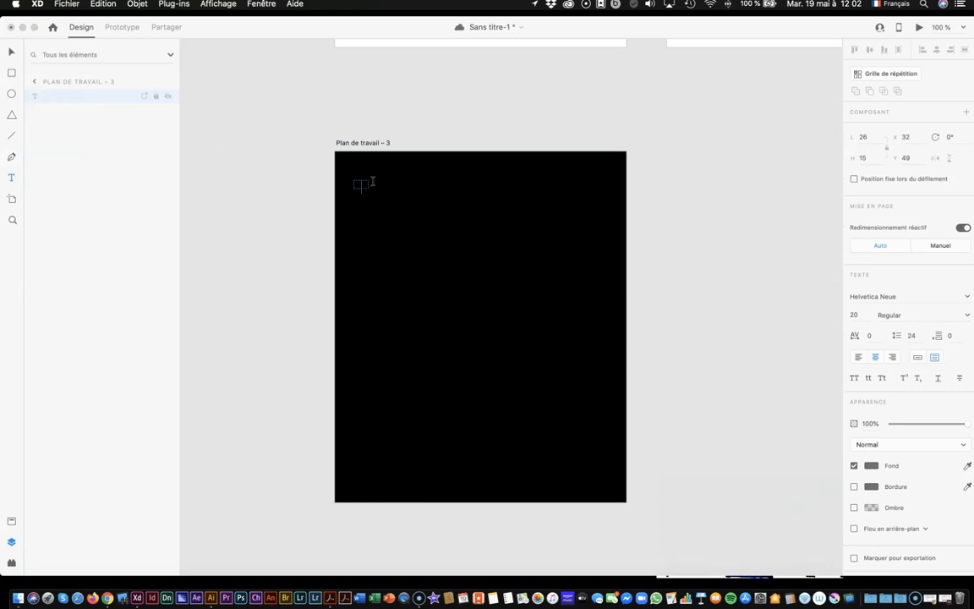
type("12")
key("Return")
type("34")
key("Return")
type("56")
left_click(360, 188)
key("Return")
left_click(360, 217)
key("Return")
left_click(361, 242)
key("Return")
left_click(364, 257)
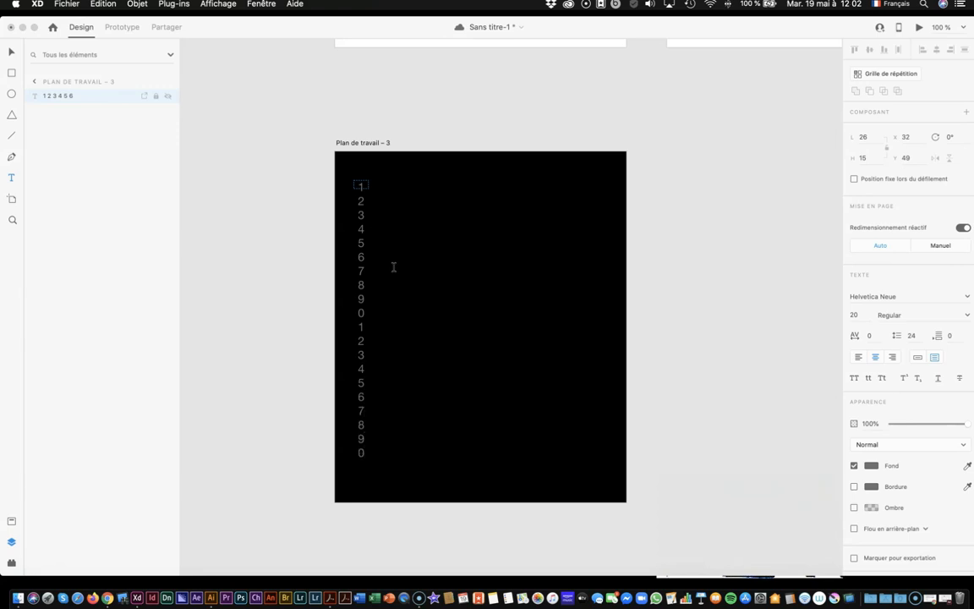
Step: Enlarge the digit column's text frame, move it to X 19, Y 8 near the artboard's upper-left corner, and extend it to 16 × 587
left_click(12, 52)
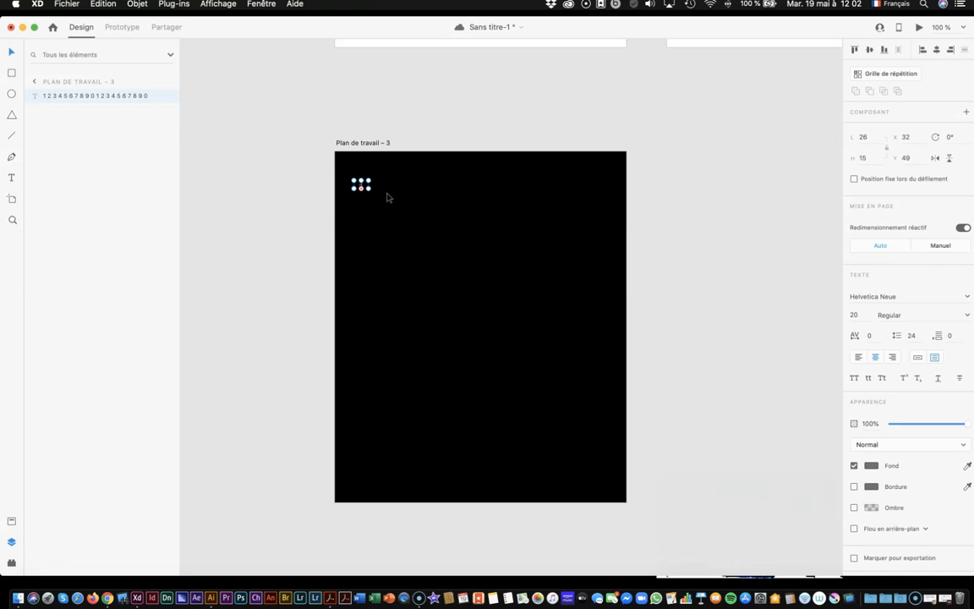
left_click_drag(369, 190, 363, 466)
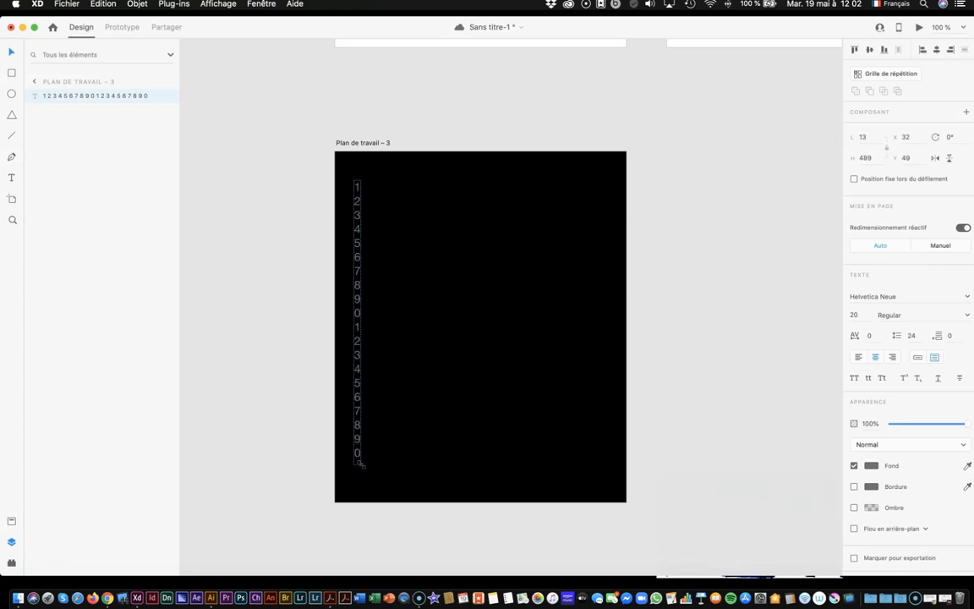
left_click_drag(358, 210, 352, 188)
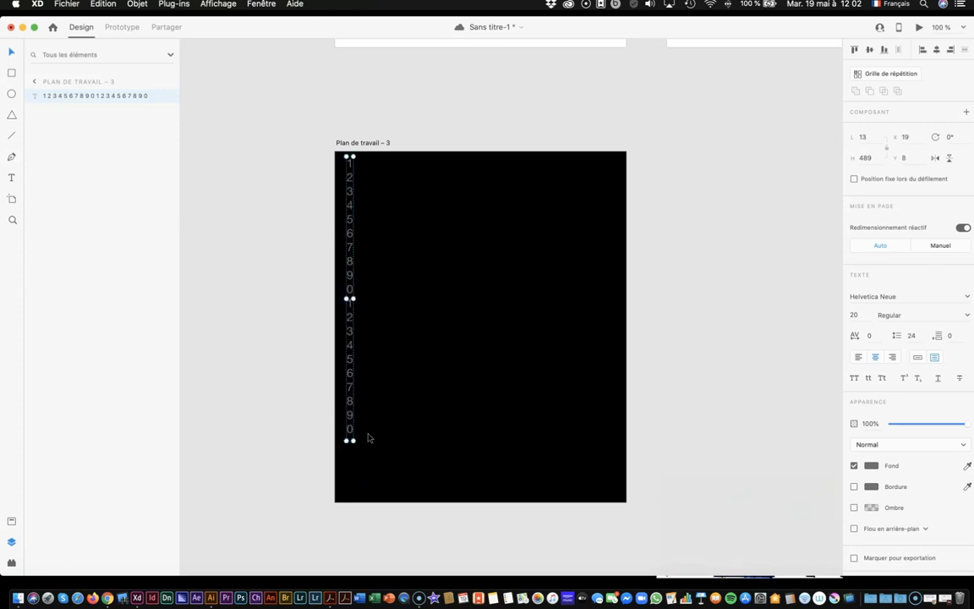
left_click_drag(352, 441, 354, 496)
Step: Continue the column below the last 0 with the digits 1, 2, 3 and 4, and shift the column to X 17
left_click(11, 179)
double_click(350, 417)
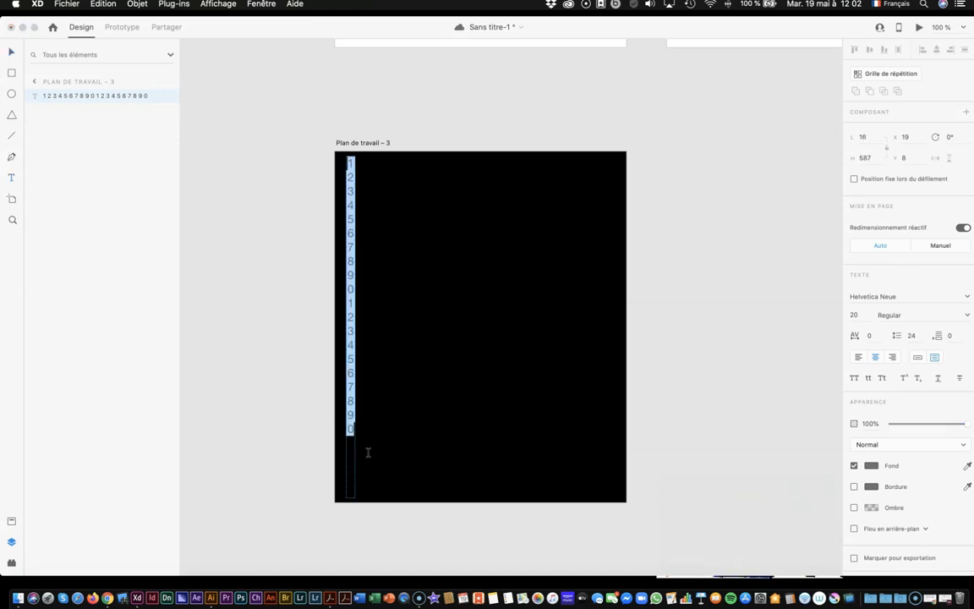
left_click(352, 428)
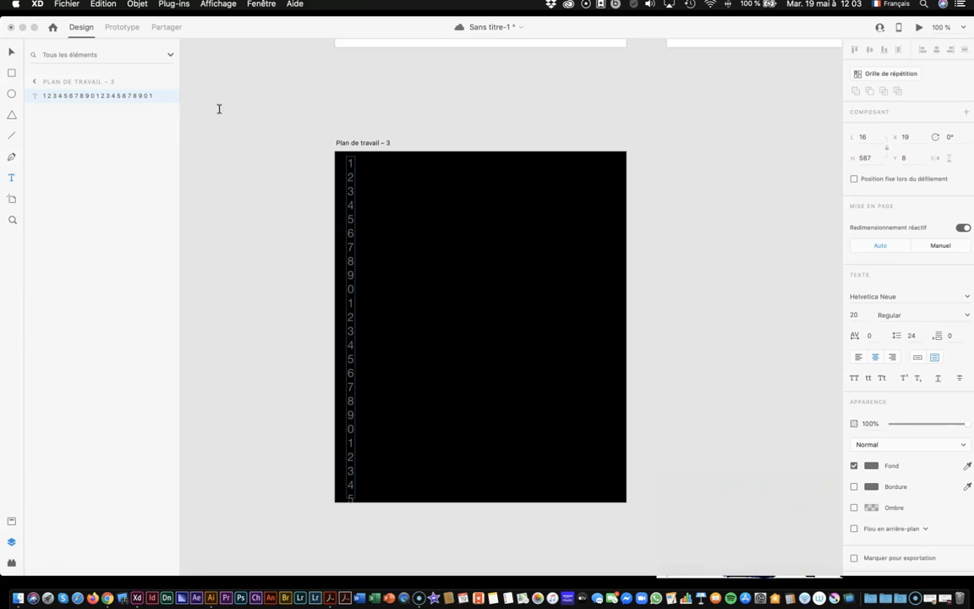
left_click(10, 52)
left_click(648, 201)
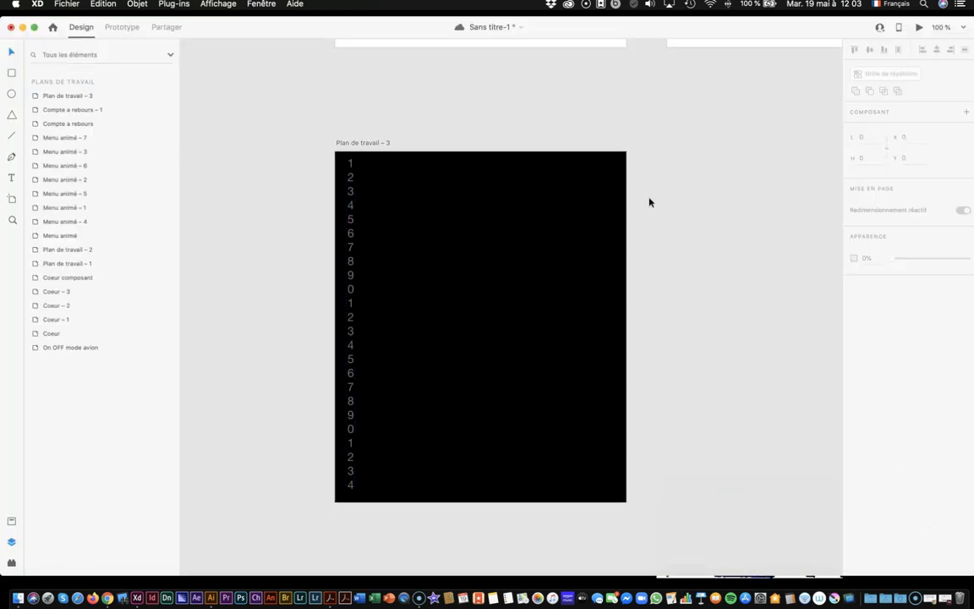
left_click_drag(352, 253, 349, 255)
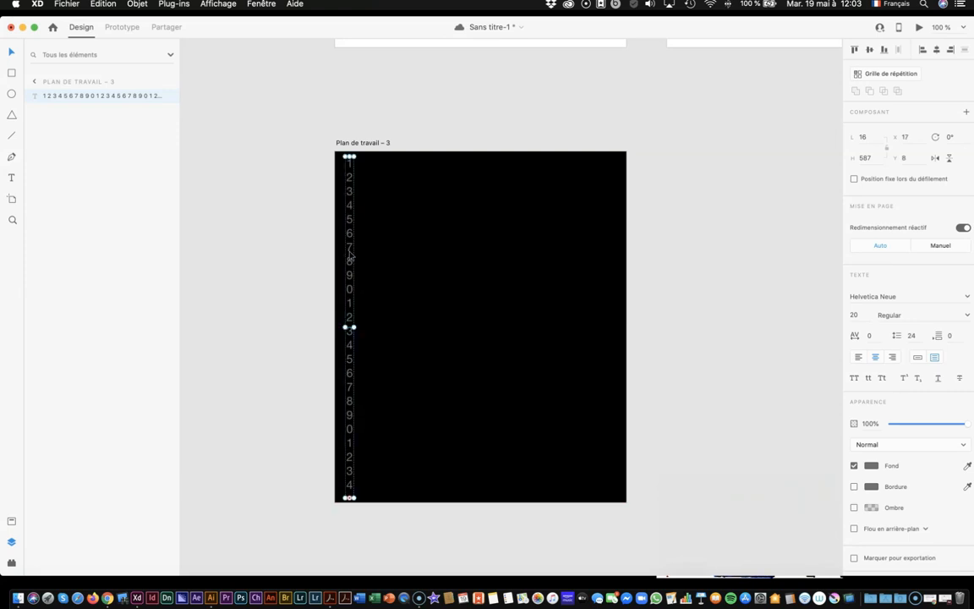
Step: Change the digit column's fill colour to green
left_click(872, 466)
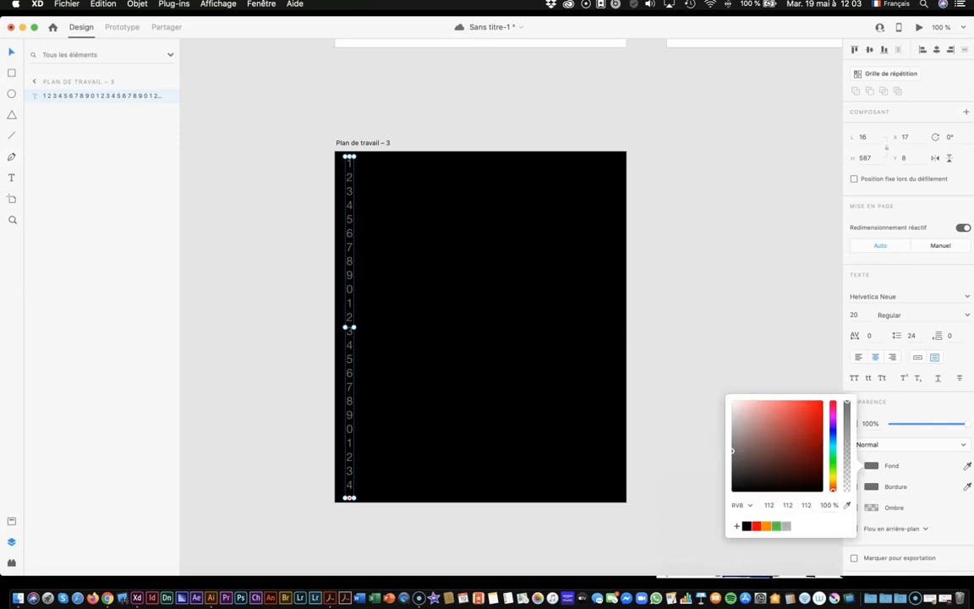
left_click(833, 463)
left_click(782, 427)
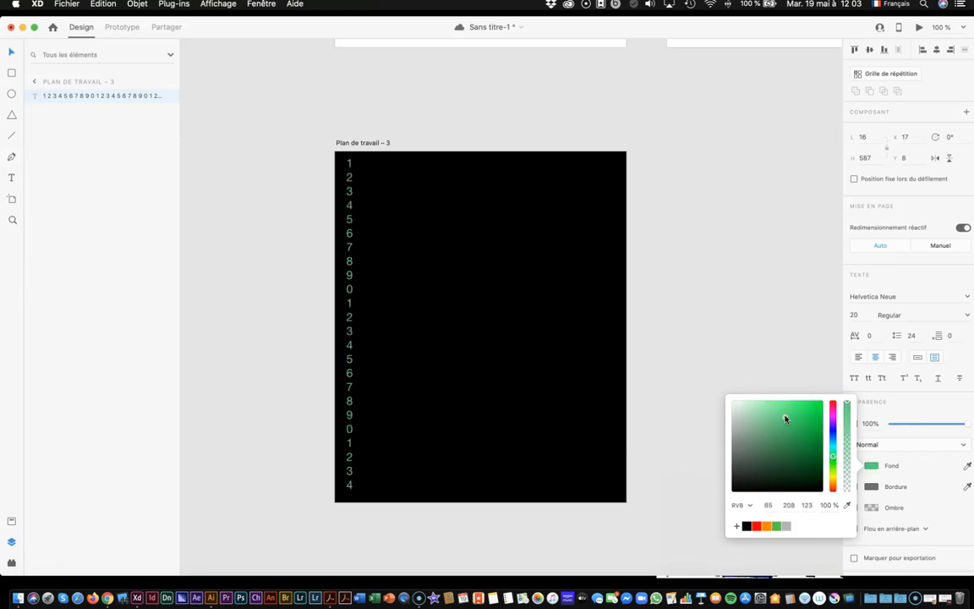
left_click(832, 461)
left_click_drag(833, 462, 833, 457)
left_click_drag(784, 430, 793, 430)
left_click(714, 303)
Step: Duplicate the green digit column across the artboard with 16 px gaps until 15 columns fill its width
left_click(349, 202)
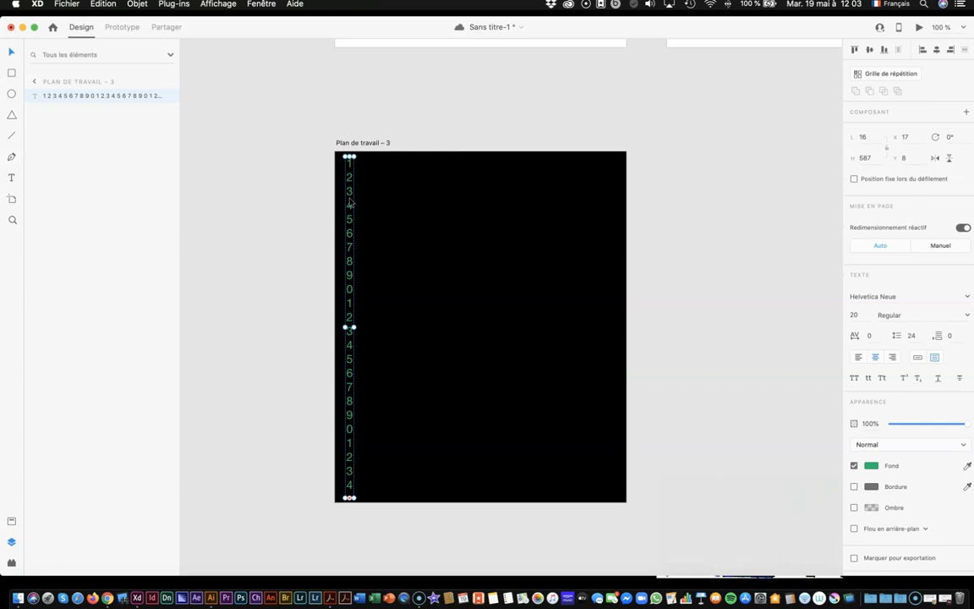
key("alt")
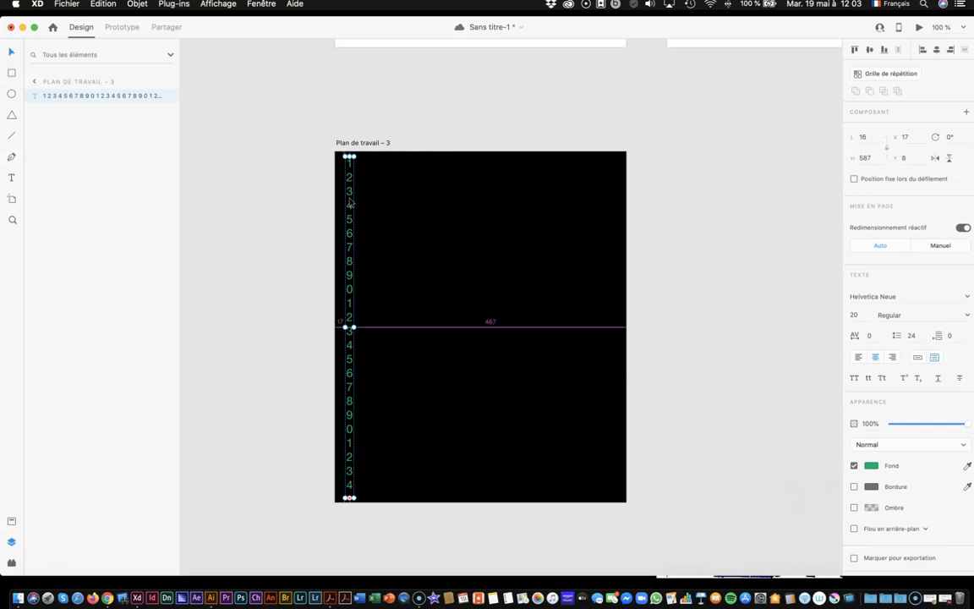
left_click_drag(350, 203, 369, 202)
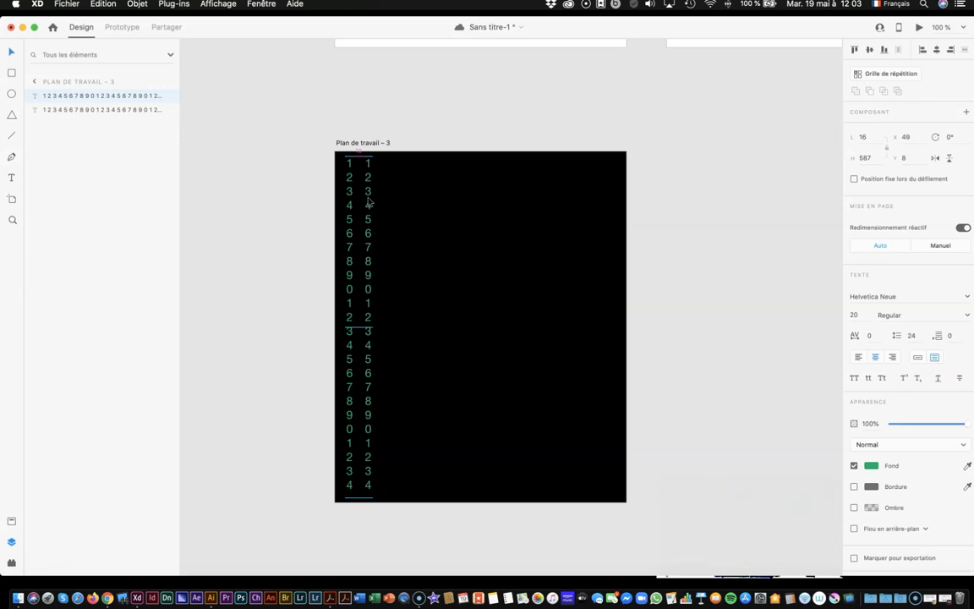
key("alt")
left_click_drag(368, 202, 406, 204)
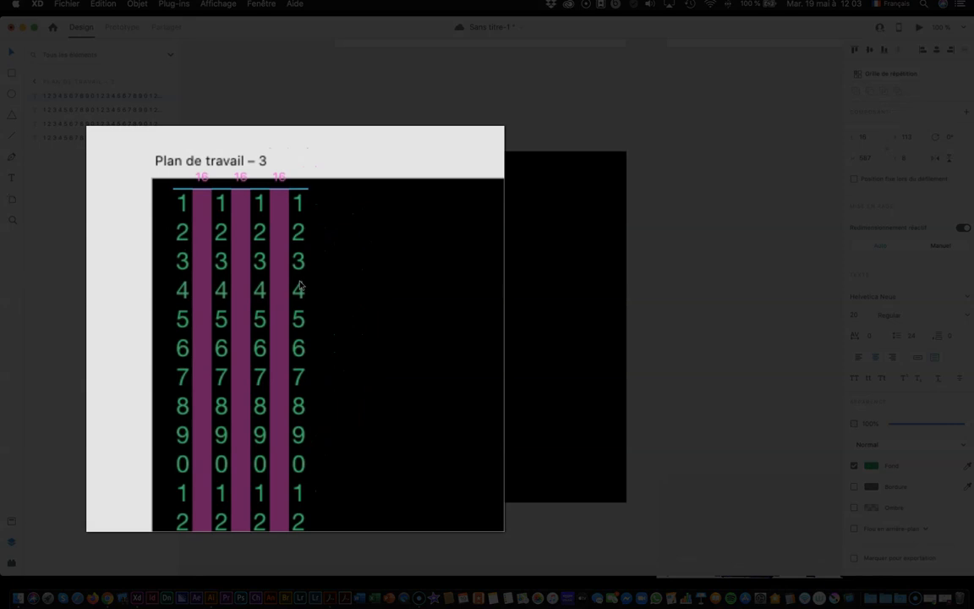
left_click_drag(298, 287, 452, 323)
left_click_drag(481, 223, 611, 225)
left_click(657, 237)
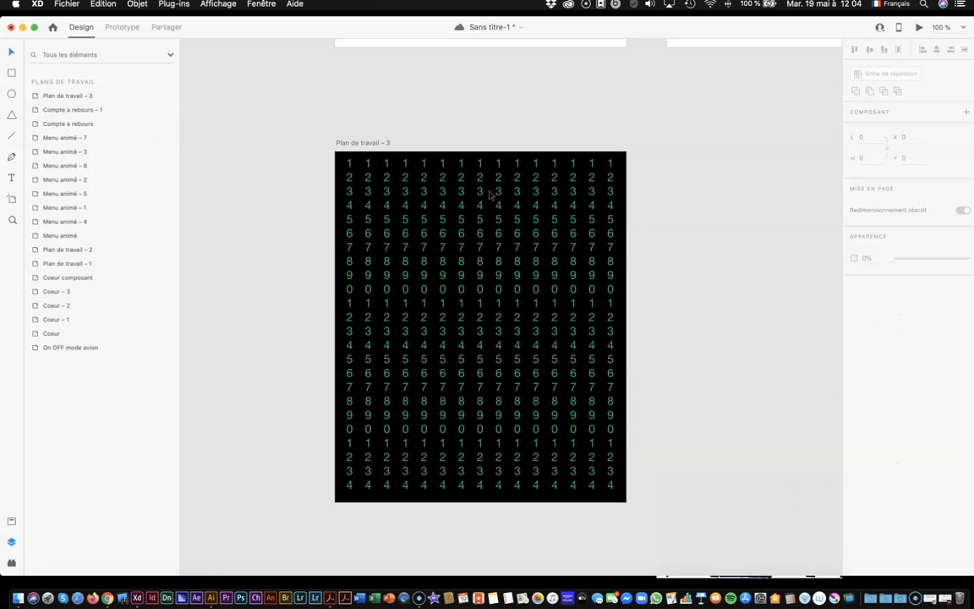
Step: Draw a rectangle of about 481 × 100 over the first four digit rows and remove its fill
left_click(11, 73)
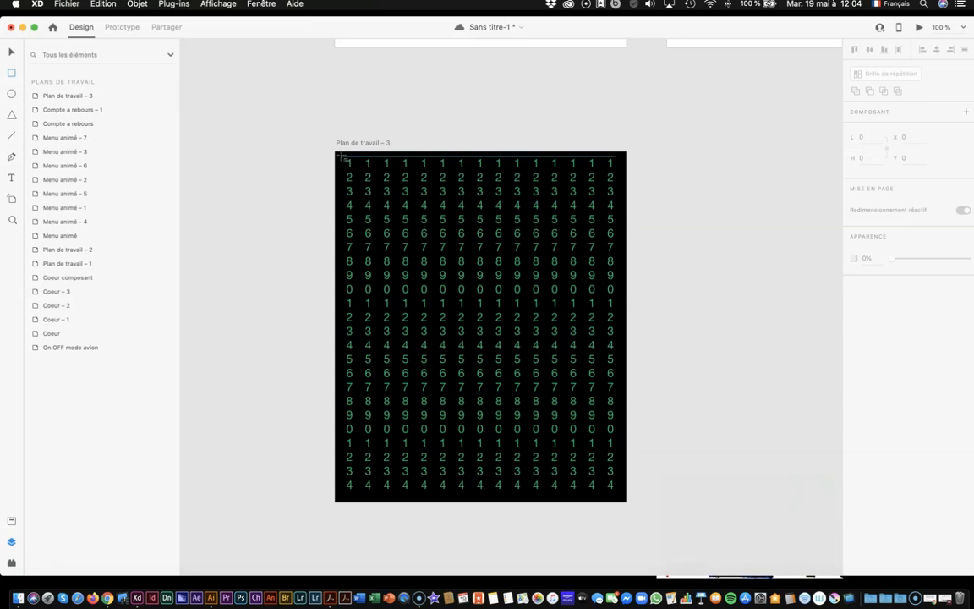
mouse_move(340, 155)
left_mouse_down()
mouse_move(394, 181)
mouse_move(475, 197)
mouse_move(620, 198)
mouse_move(625, 215)
left_mouse_up()
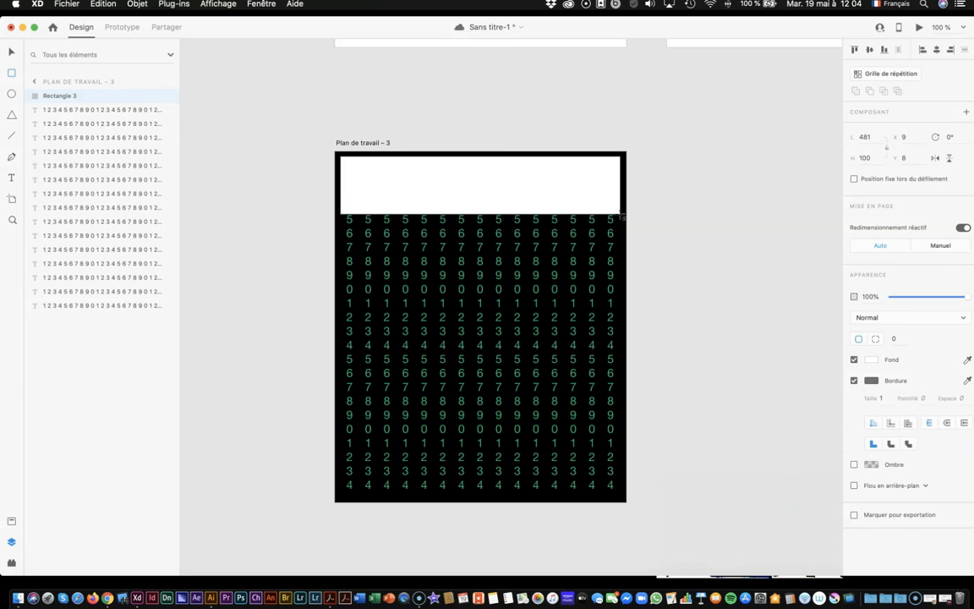
left_click_drag(621, 218, 620, 215)
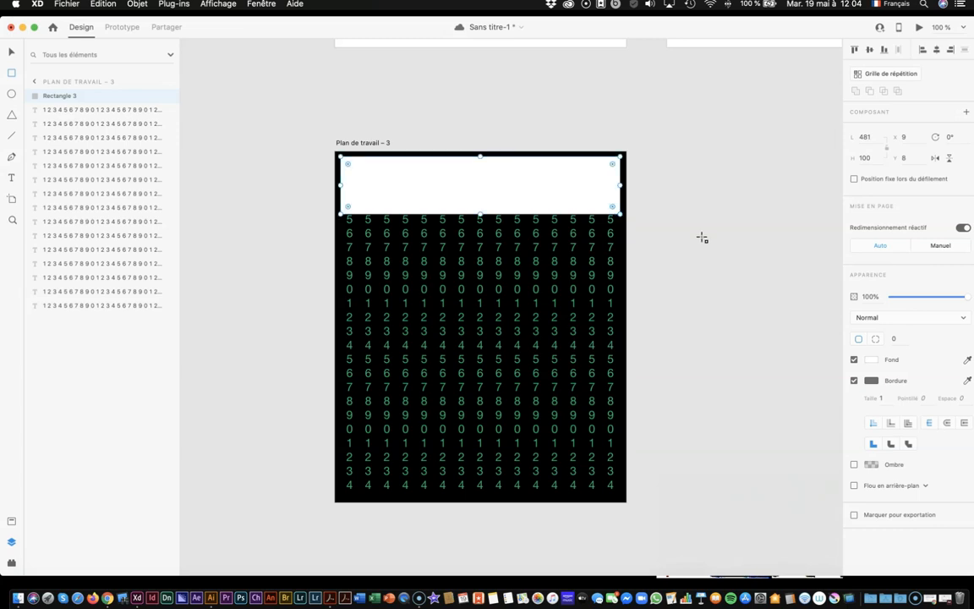
left_click(854, 359)
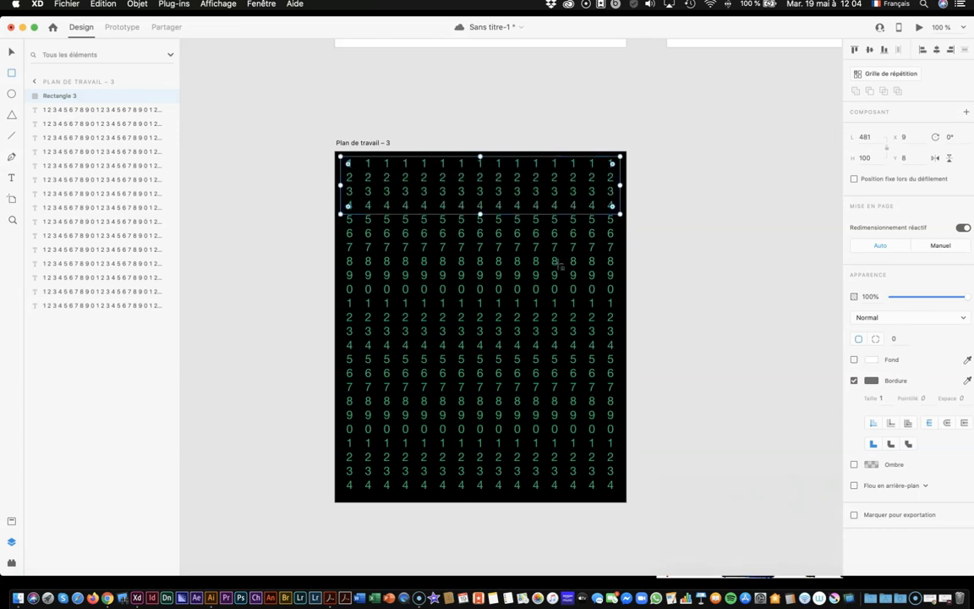
Step: Reduce the rectangle's height to 96 so its lower edge sits between the rows of 4s and 5s
key("super+equal")
key("super+equal")
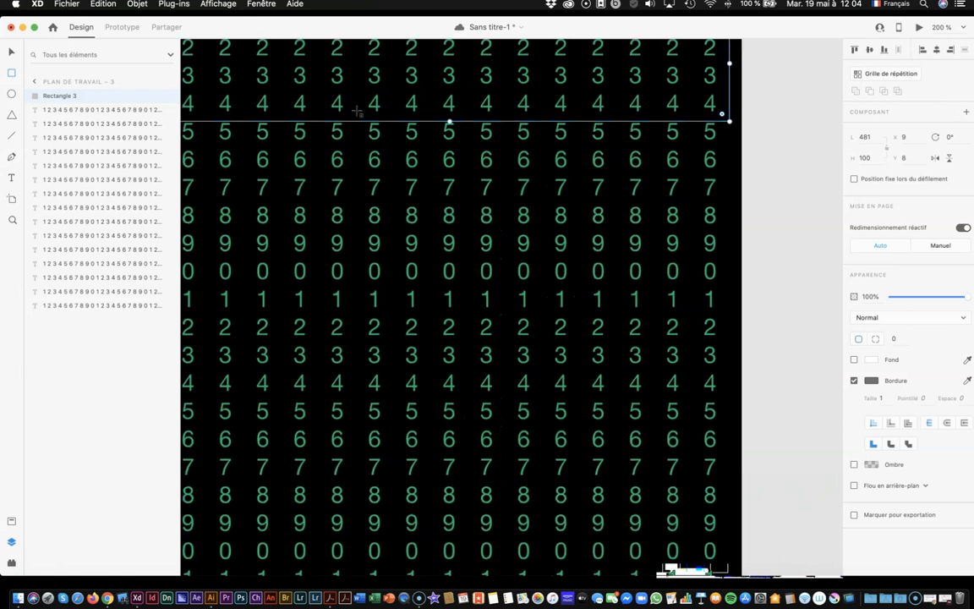
left_click_drag(449, 121, 449, 116)
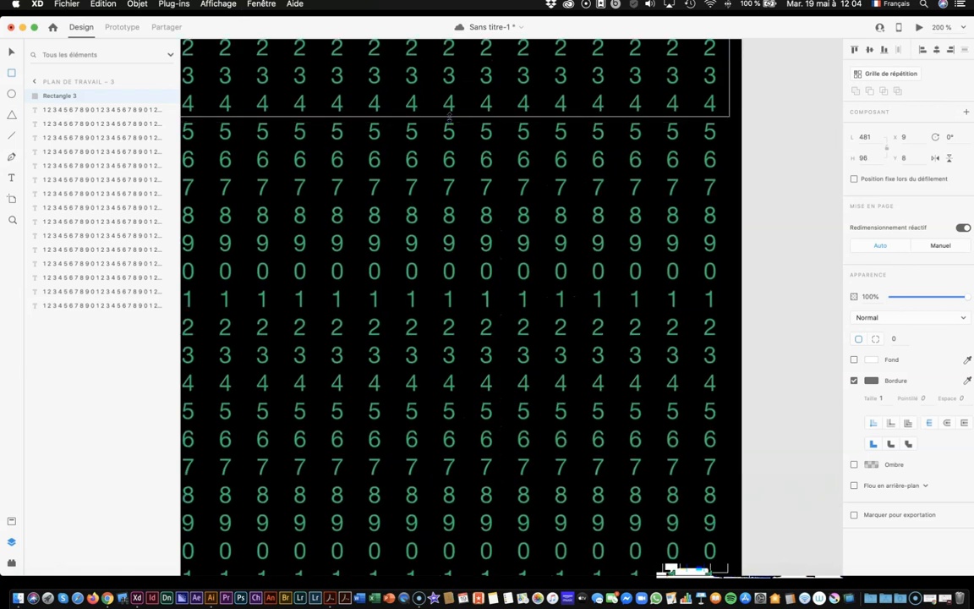
scroll(456, 117, "up", 5)
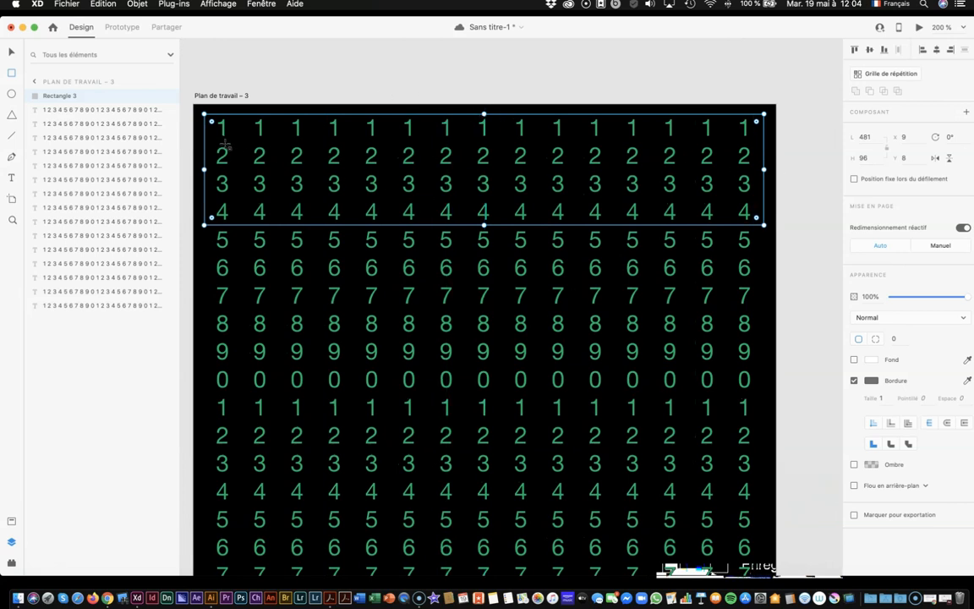
left_click(137, 5)
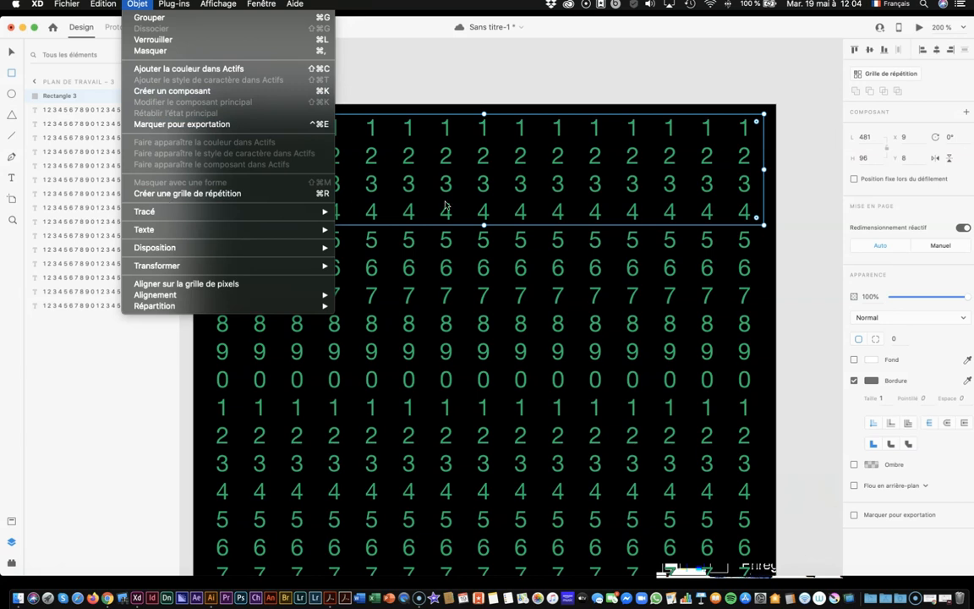
left_click(416, 79)
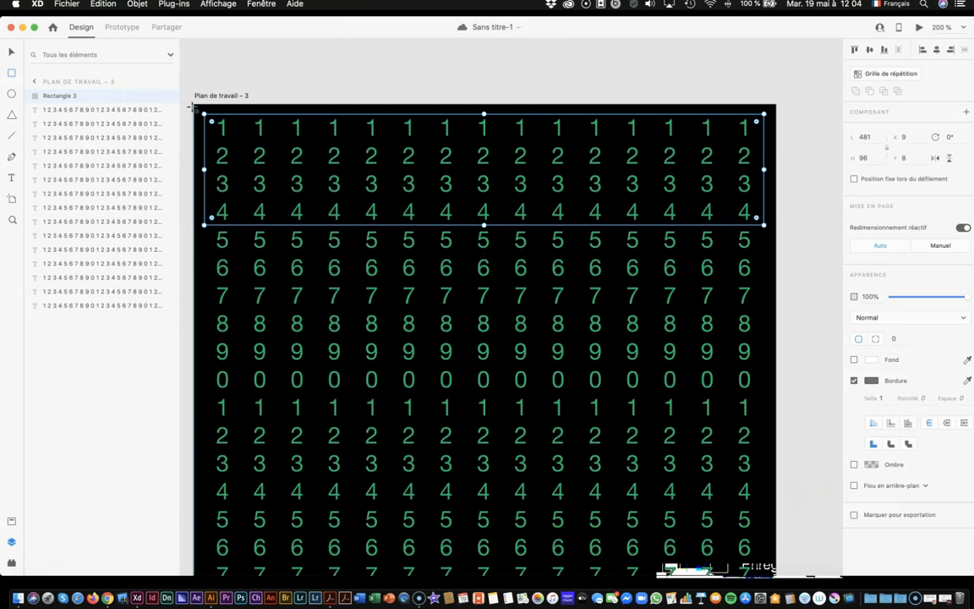
key("super+a")
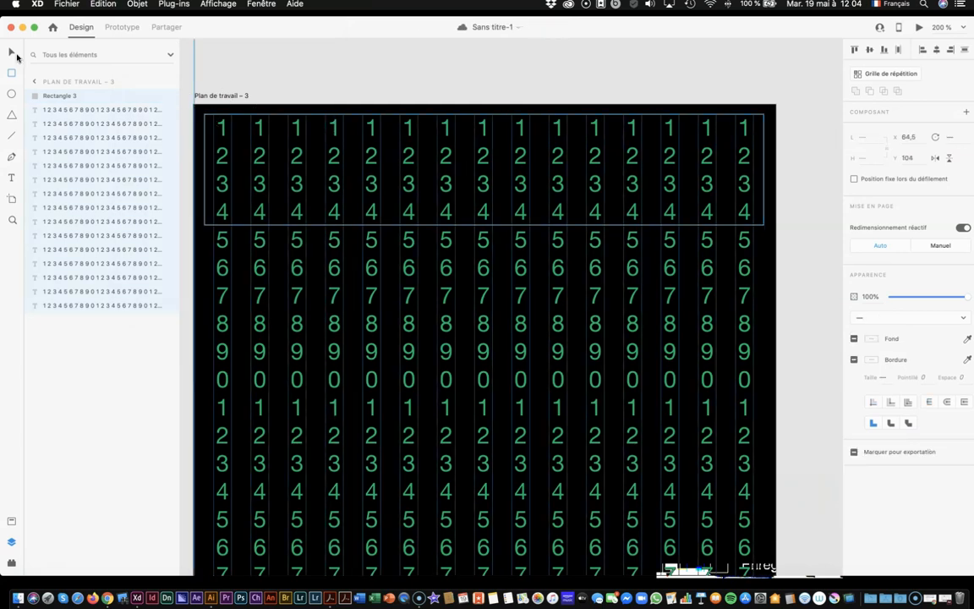
left_click(282, 78)
Step: Select the rectangle together with all digit columns and mask the columns with that shape
scroll(185, 110, "left", 2)
left_click_drag(206, 103, 803, 304)
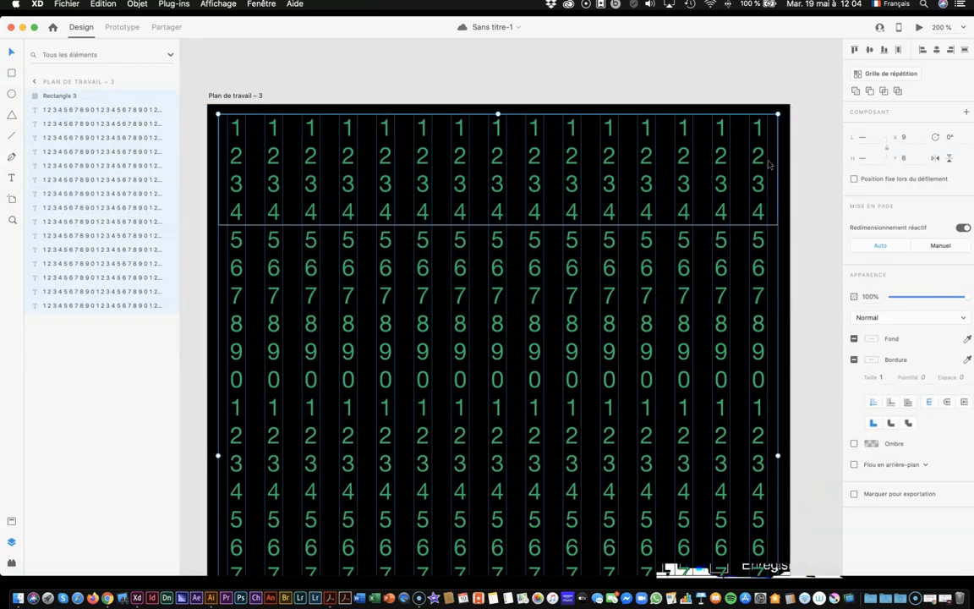
left_click(134, 5)
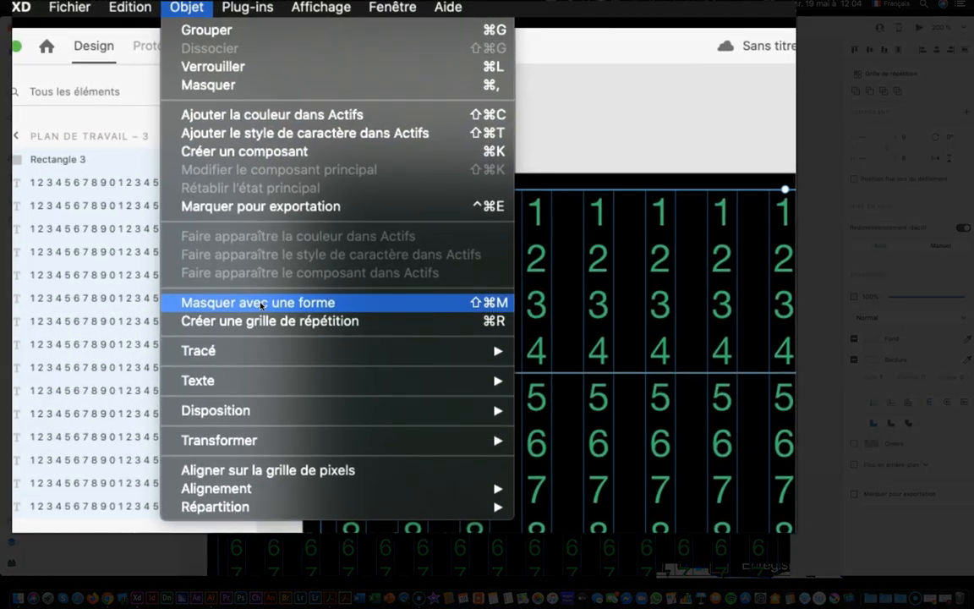
left_click(261, 304)
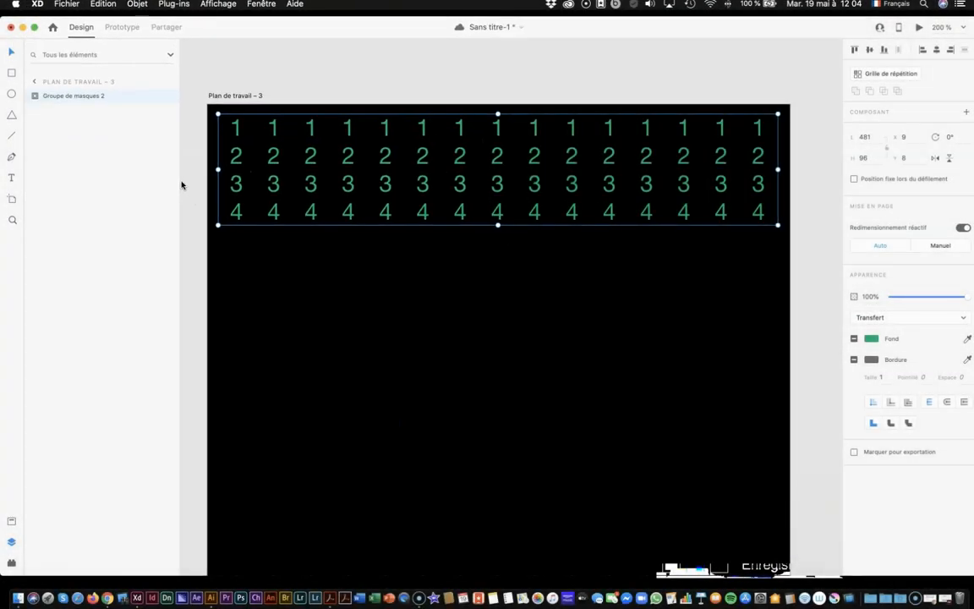
Step: Duplicate the Plan de travail – 3 artboard and place the copy beside the original, under Compte a rebours – 1
scroll(183, 185, "right", 3)
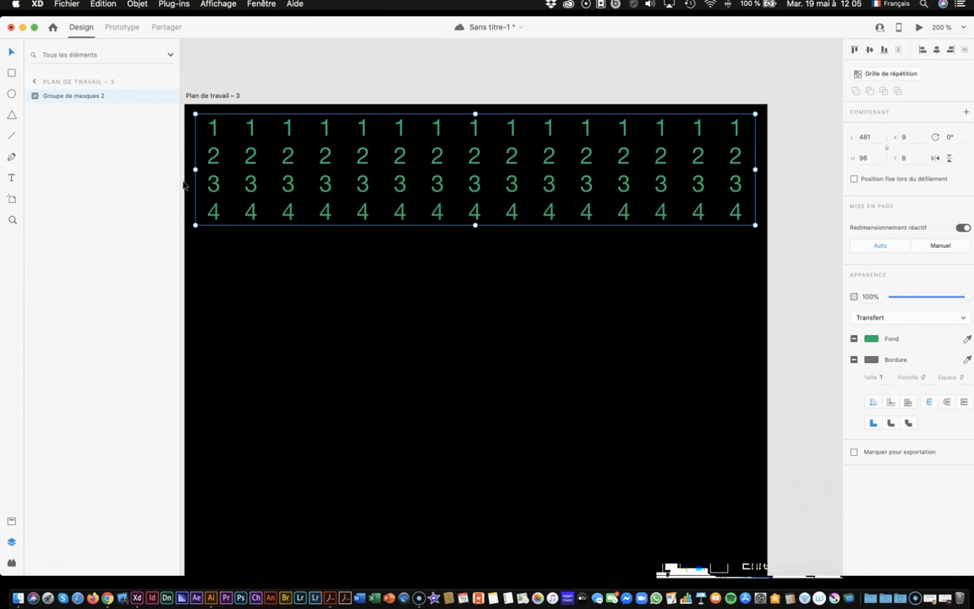
scroll(183, 185, "down", 5)
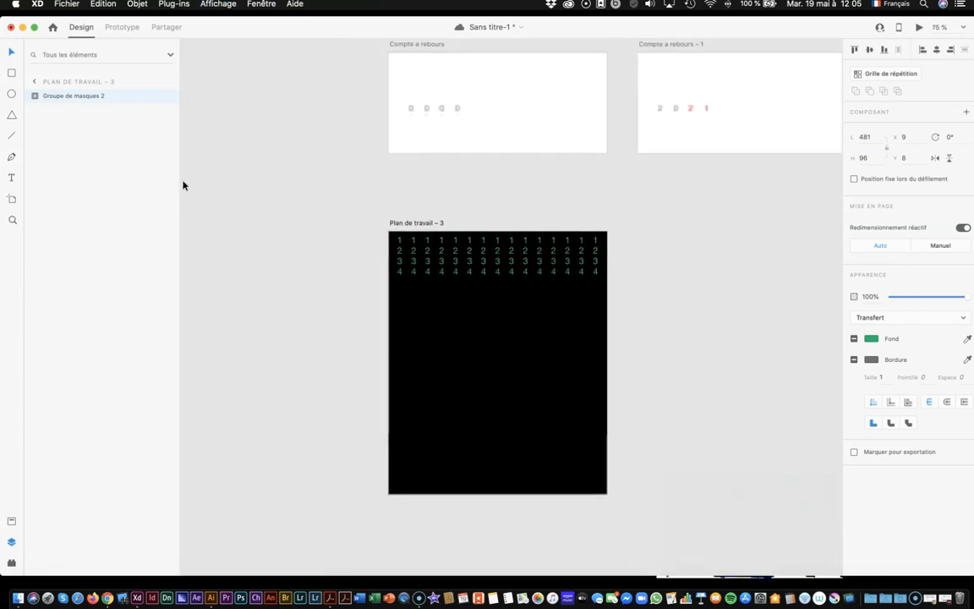
scroll(186, 185, "right", 3)
scroll(190, 184, "right", 3)
left_click(253, 224)
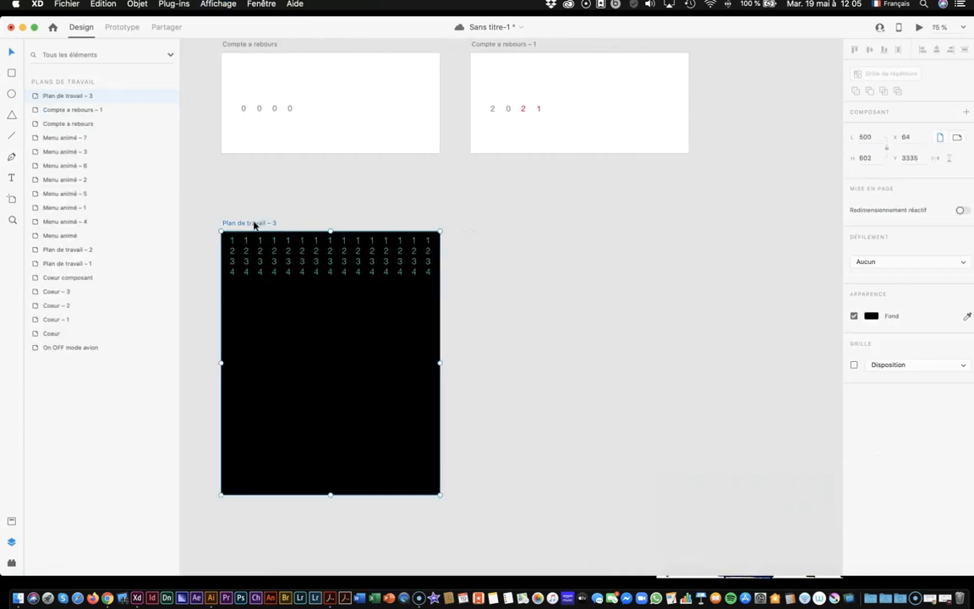
left_click_drag(293, 221, 505, 213)
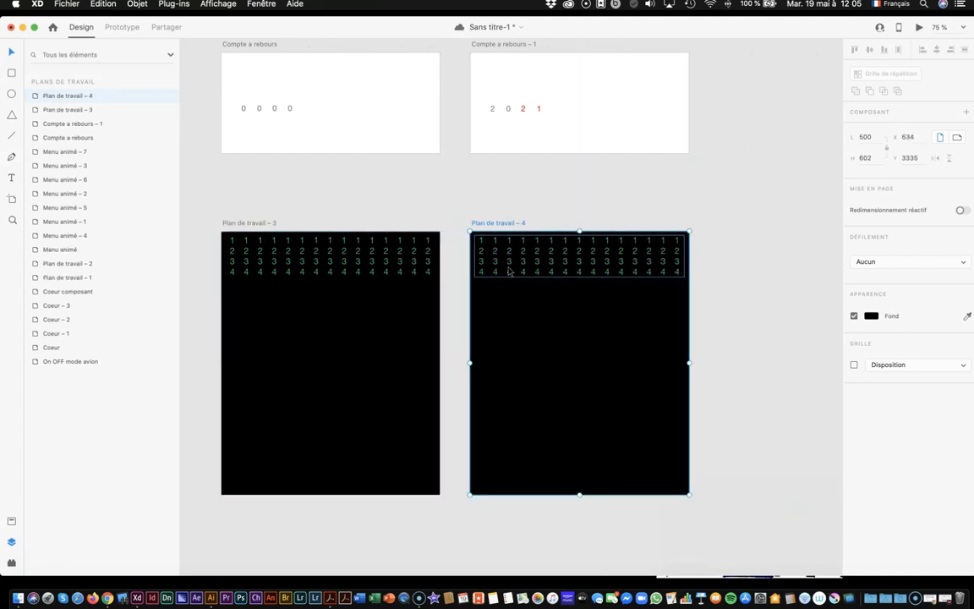
Step: Shift the digit columns inside the mask group of Plan de travail – 4 straight up by varying amounts so the visible digits differ
left_click(479, 274)
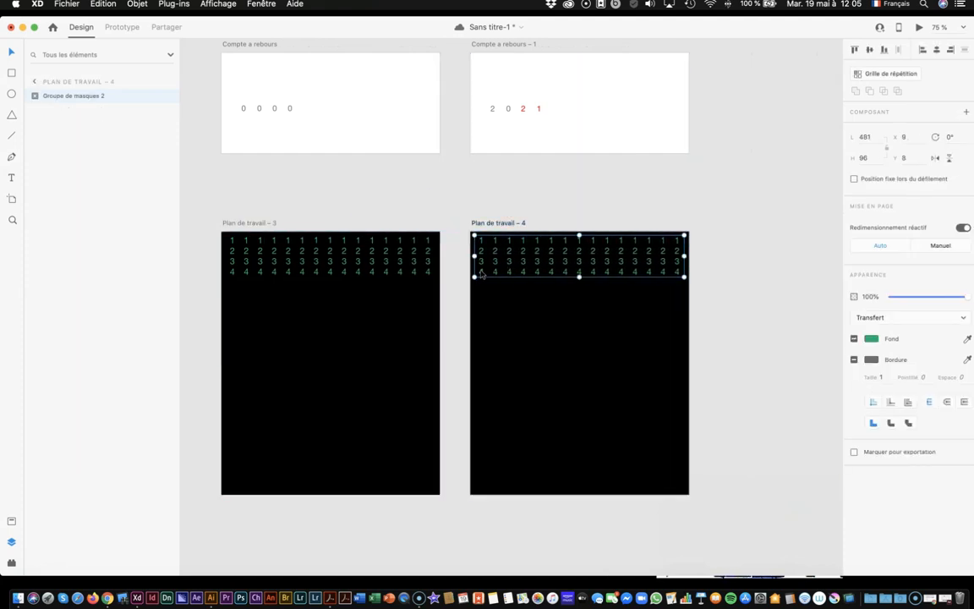
double_click(481, 275)
left_click_drag(481, 275, 482, 200)
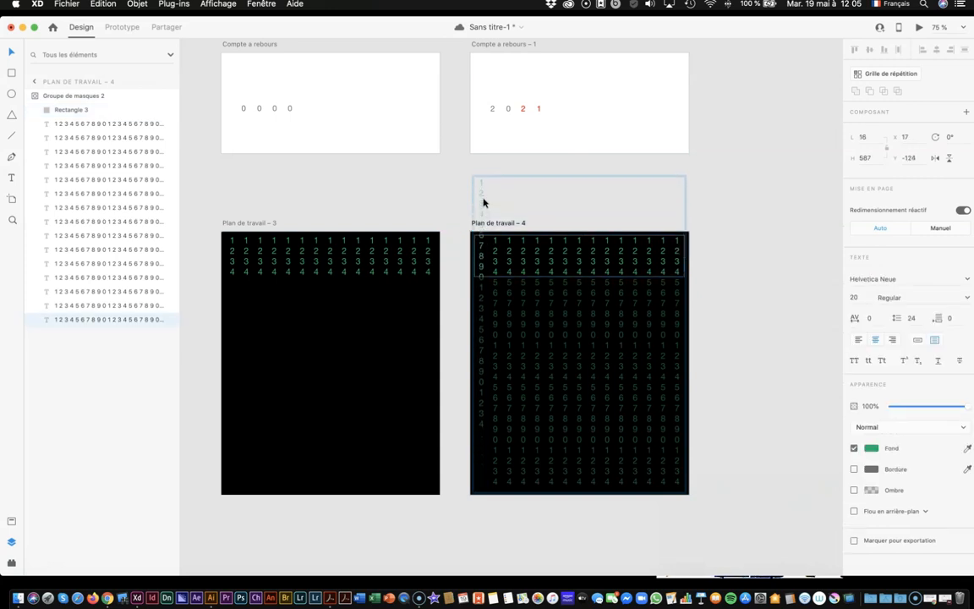
left_click(497, 260)
left_click_drag(496, 266, 495, 166)
left_click(294, 332)
left_click_drag(294, 331, 295, 1)
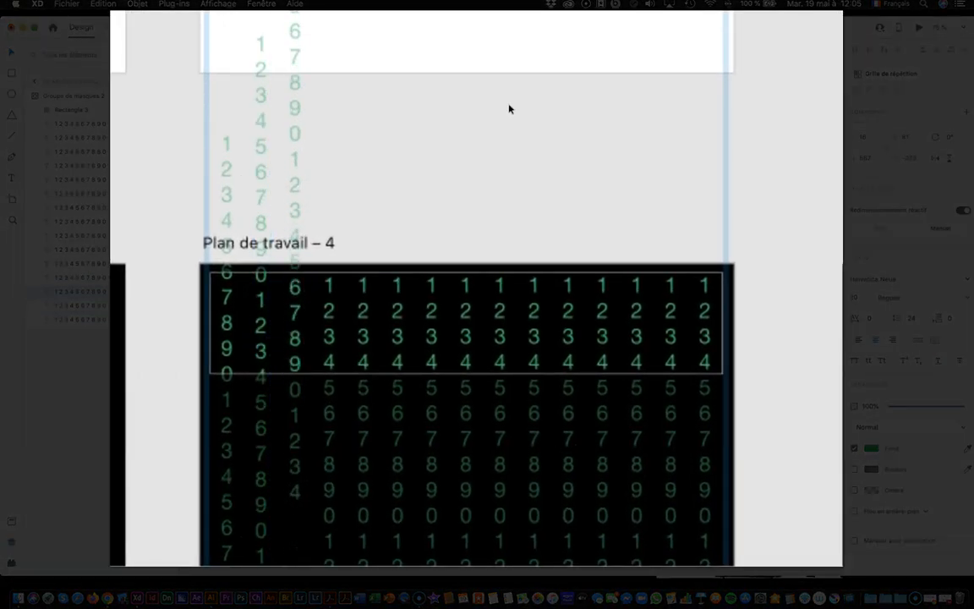
left_click(333, 346)
left_click_drag(332, 347, 332, 229)
left_click(363, 355)
left_click_drag(362, 355, 361, 96)
left_click(401, 340)
left_click_drag(400, 339, 402, 85)
left_click(430, 337)
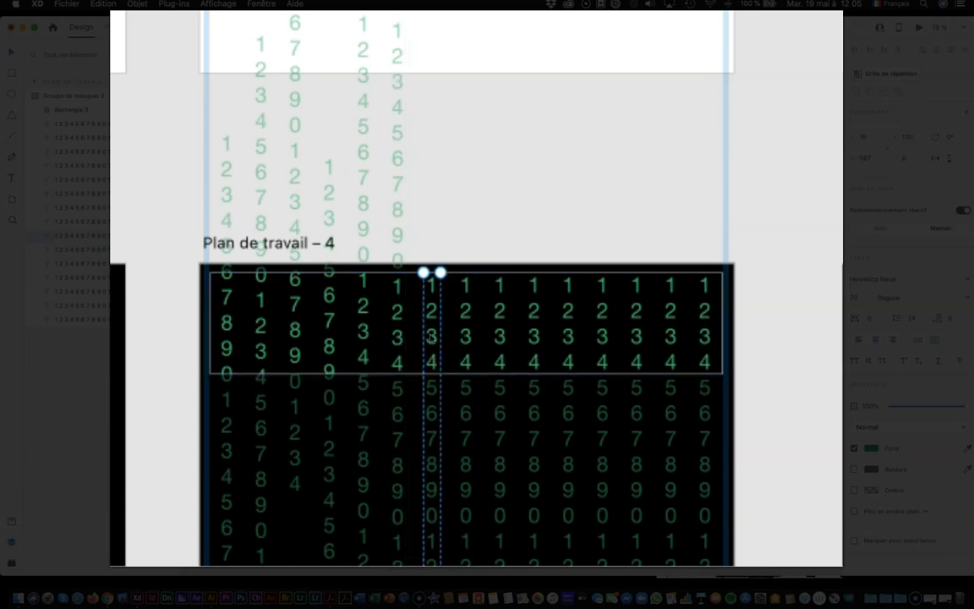
left_click_drag(433, 347, 423, 83)
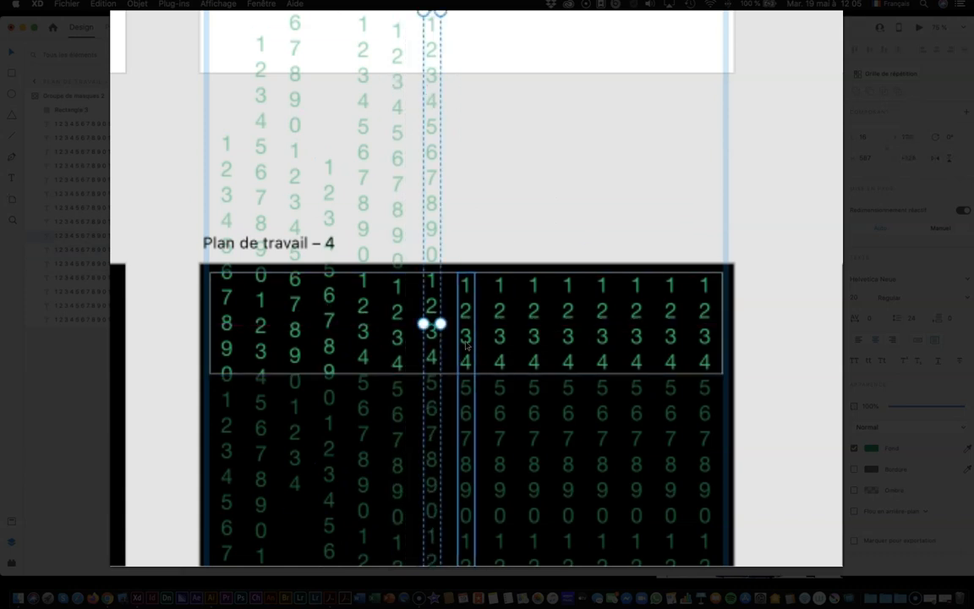
left_click(467, 362)
left_click_drag(472, 362, 472, 187)
left_click(498, 355)
left_click_drag(500, 362, 499, 234)
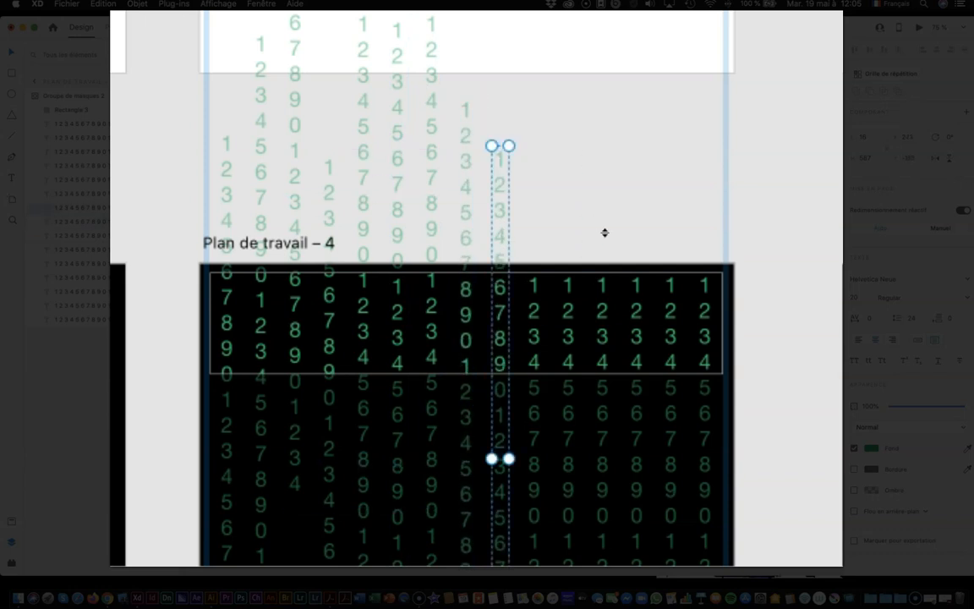
left_click(534, 356)
left_click_drag(534, 357, 534, 230)
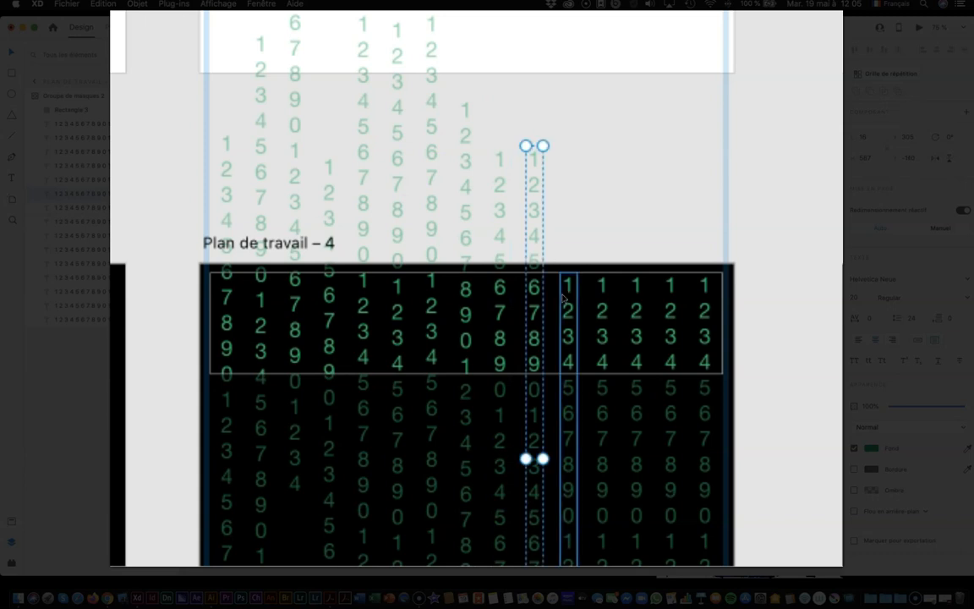
left_click(571, 313)
left_click_drag(571, 312, 566, 100)
left_click(602, 354)
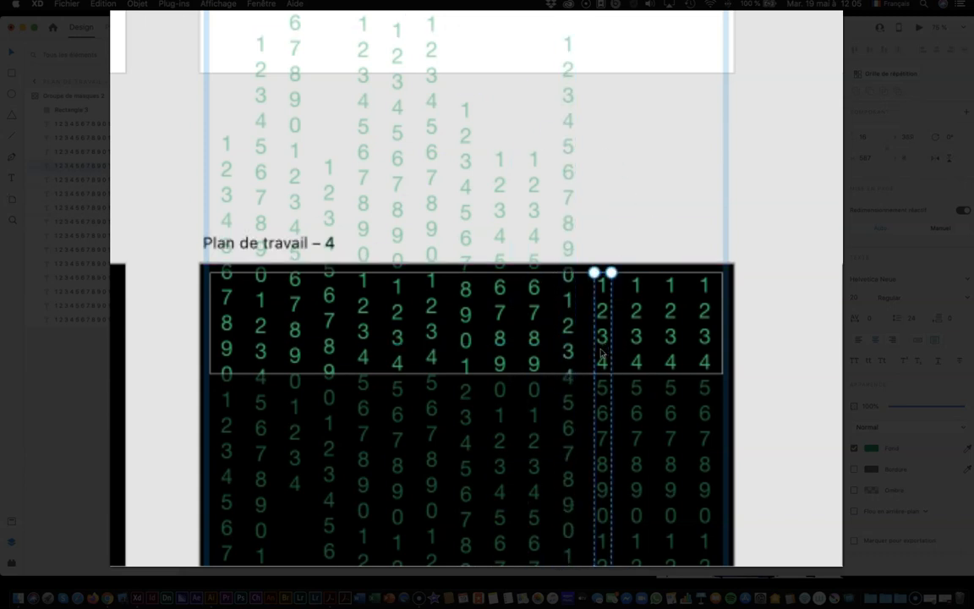
left_click_drag(602, 343, 602, 159)
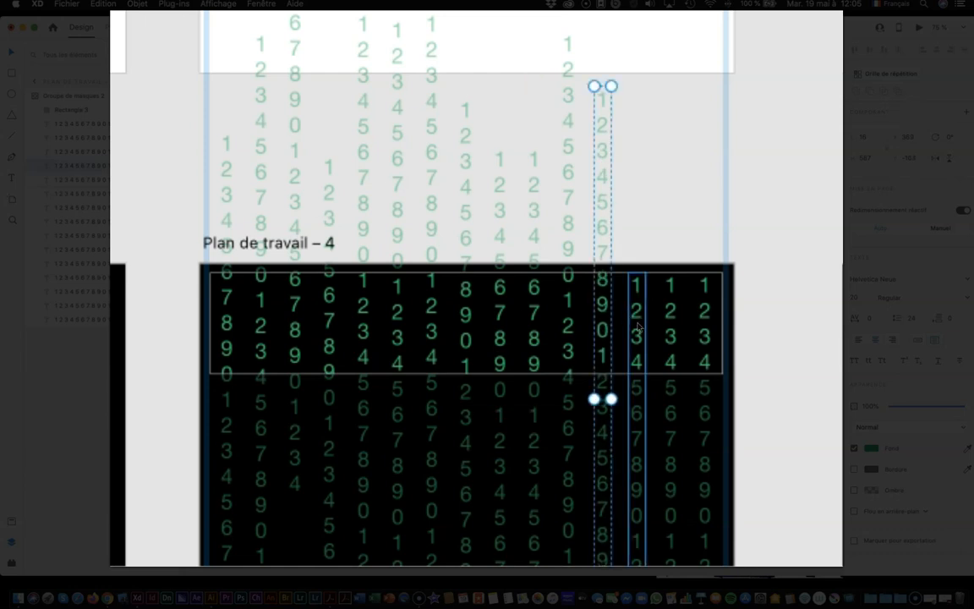
left_click(639, 328)
left_click_drag(638, 328, 639, 61)
left_click_drag(649, 156, 649, 83)
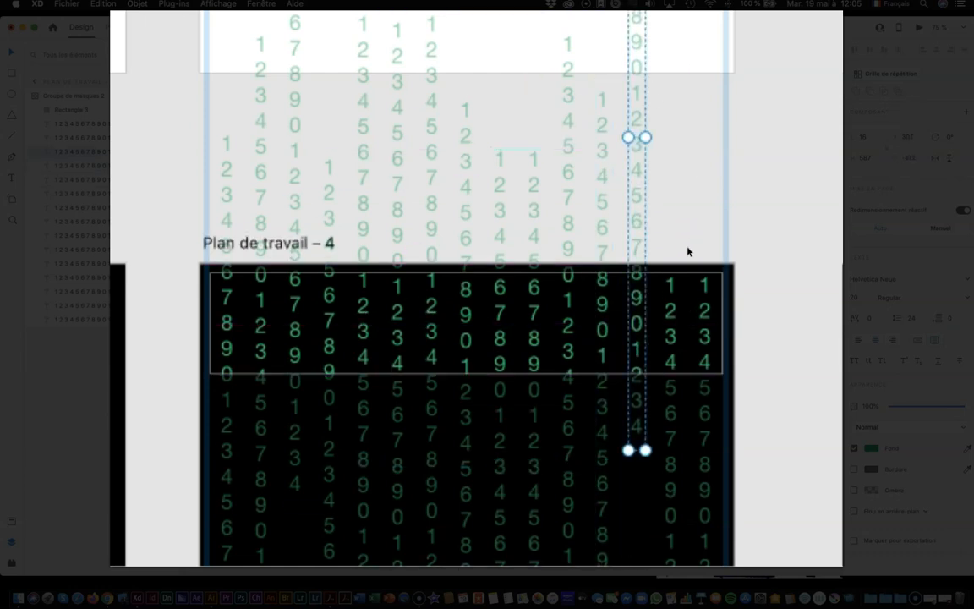
left_click(673, 319)
left_click_drag(662, 324, 661, 140)
left_click(704, 361)
left_click_drag(704, 361, 693, 130)
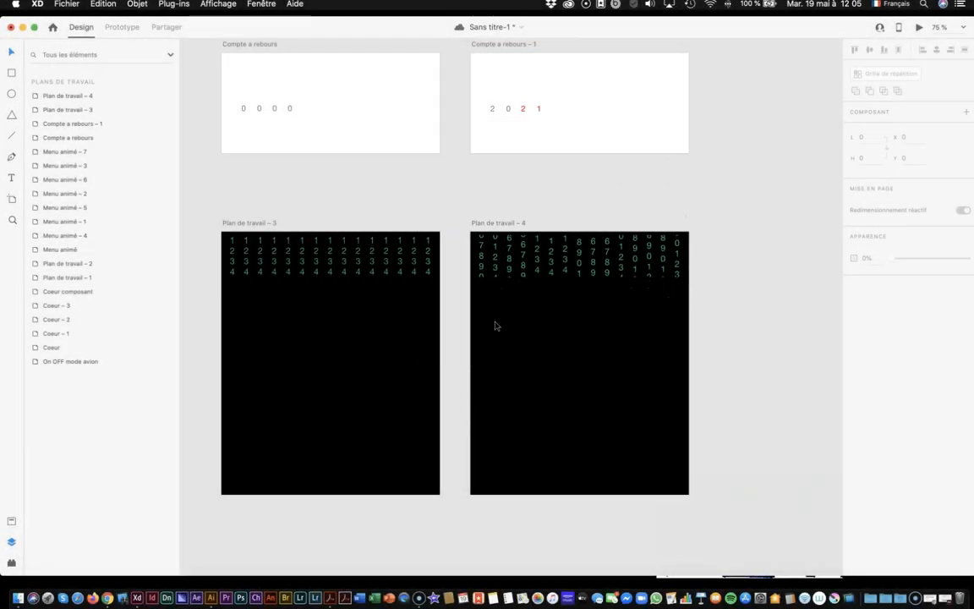
Step: Link Plan de travail – 3 to Plan de travail – 4 with a 1,5 s Délai trigger and 5 s Animation automatique, and preview it
left_click(251, 224)
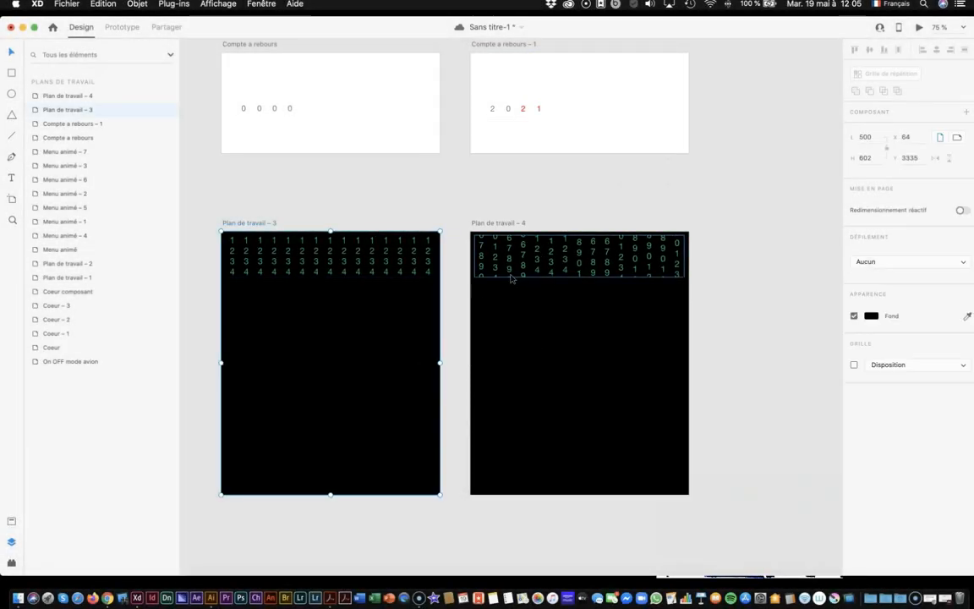
left_click(119, 27)
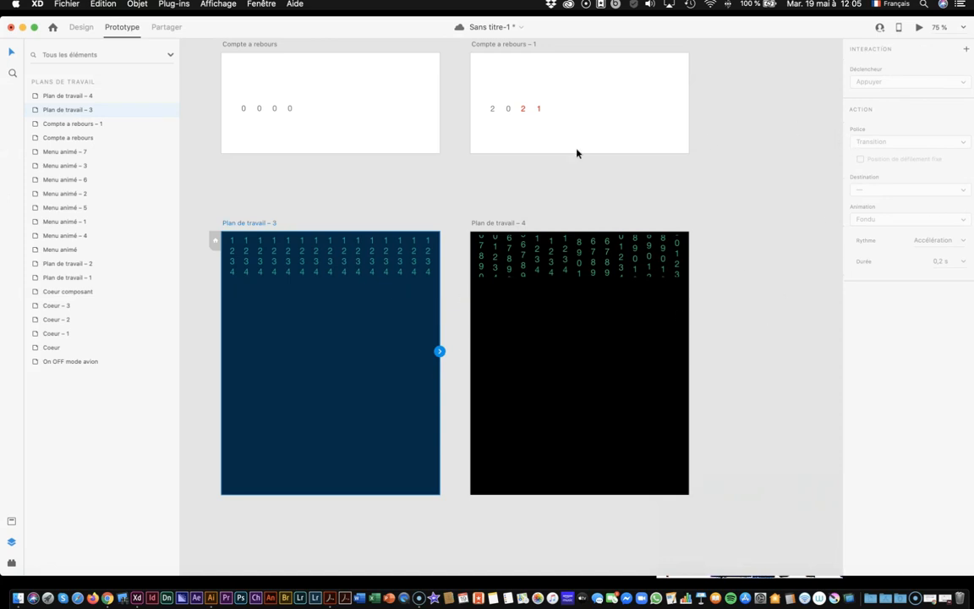
left_click_drag(439, 351, 524, 355)
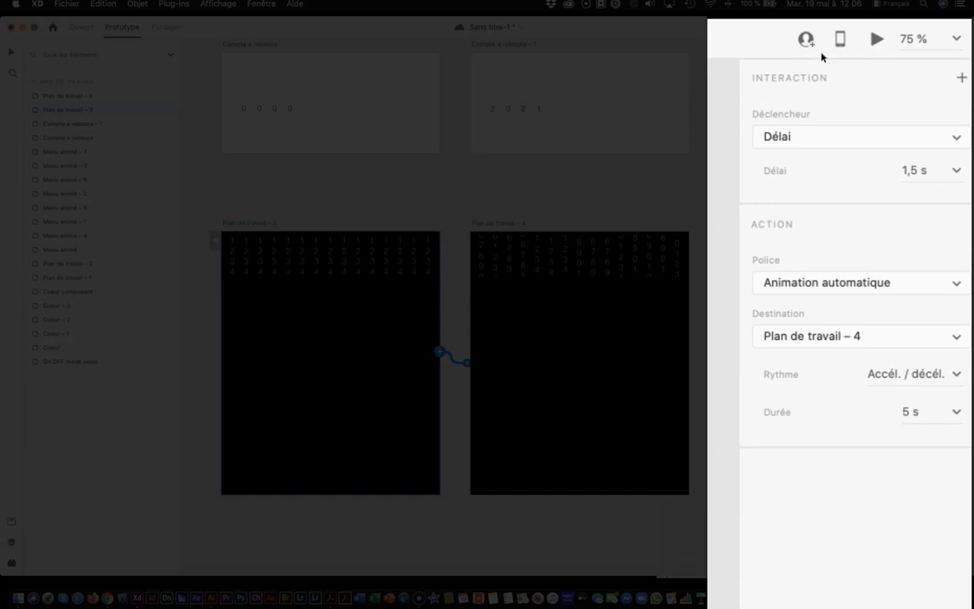
left_click(875, 39)
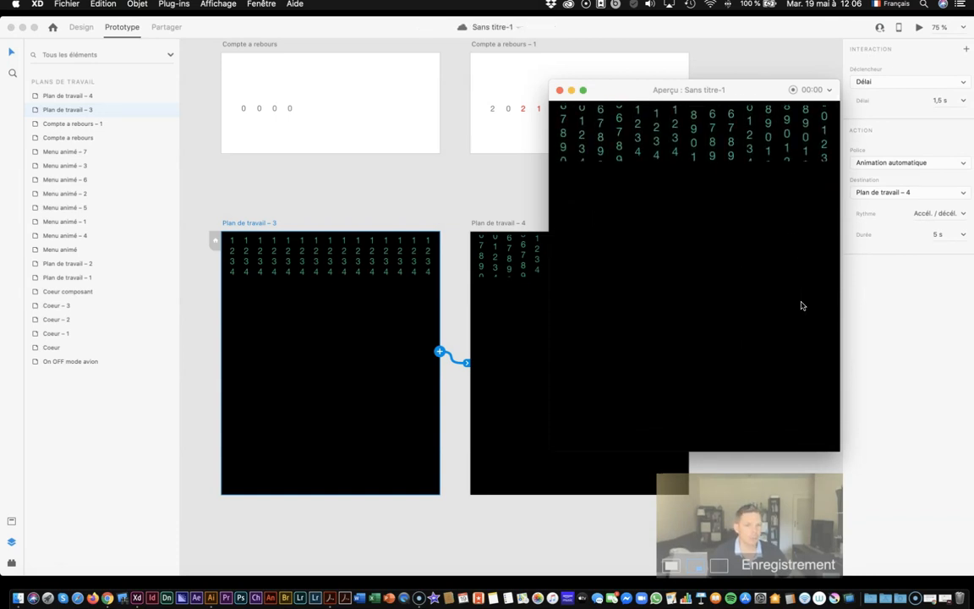
left_click(560, 90)
Step: Try to set the transition duration to 10 s and preview the digit animation again
left_click(898, 230)
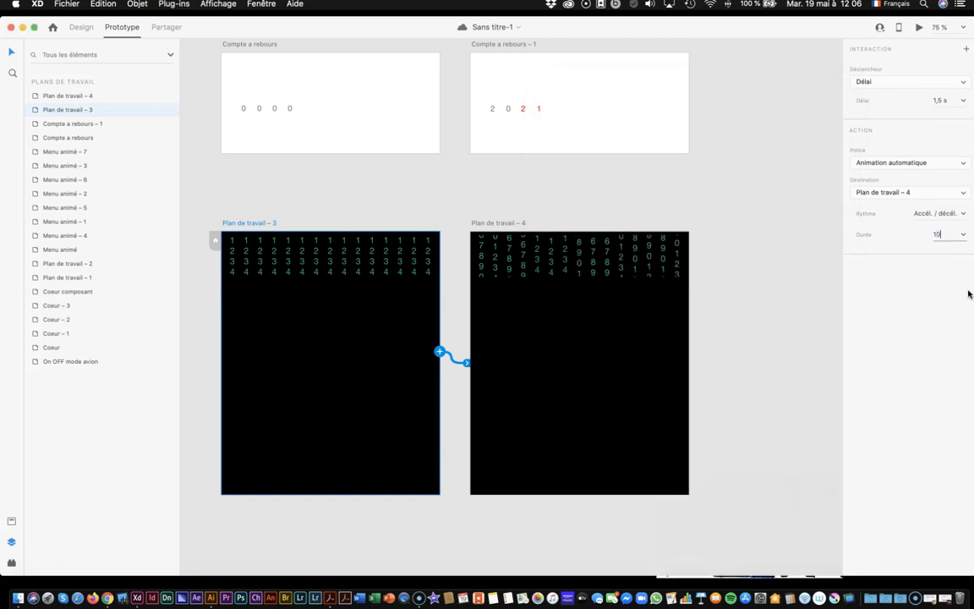
left_click(921, 28)
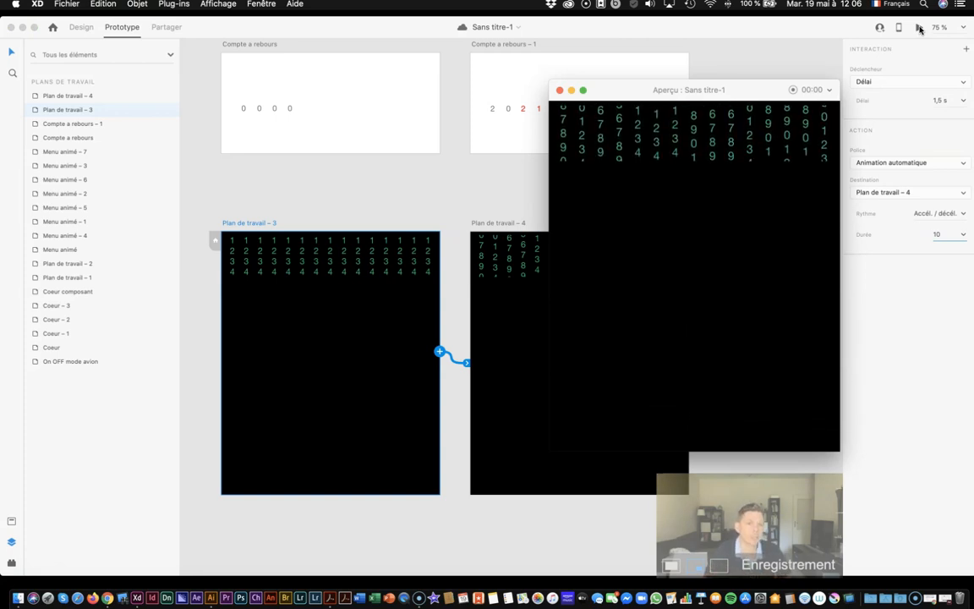
left_click(559, 89)
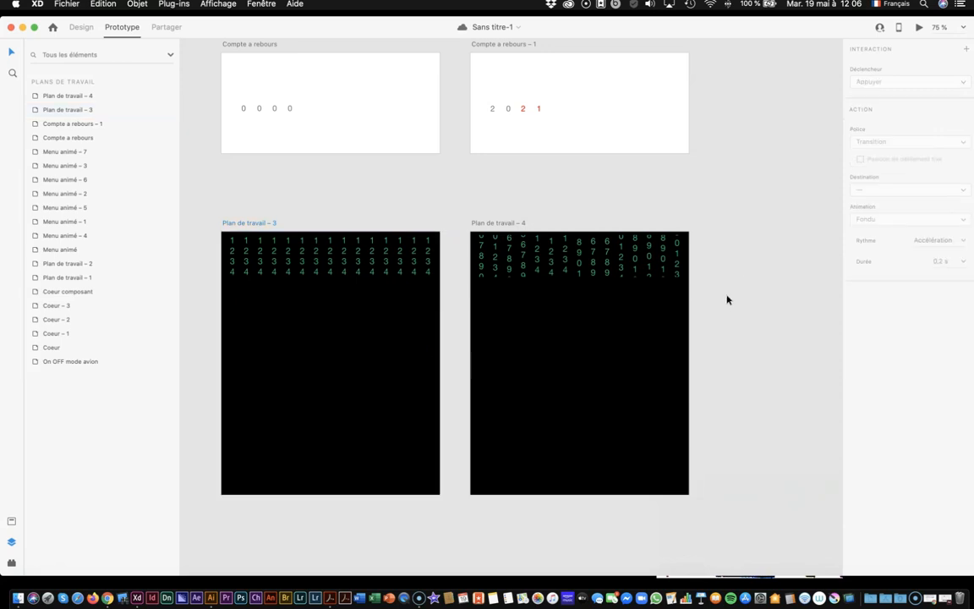
Step: Link Plan de travail – 4 back to Plan de travail – 3 with a 1,5 s Délai trigger and 5 s Animation automatique
left_click(645, 374)
left_click_drag(689, 351, 343, 395)
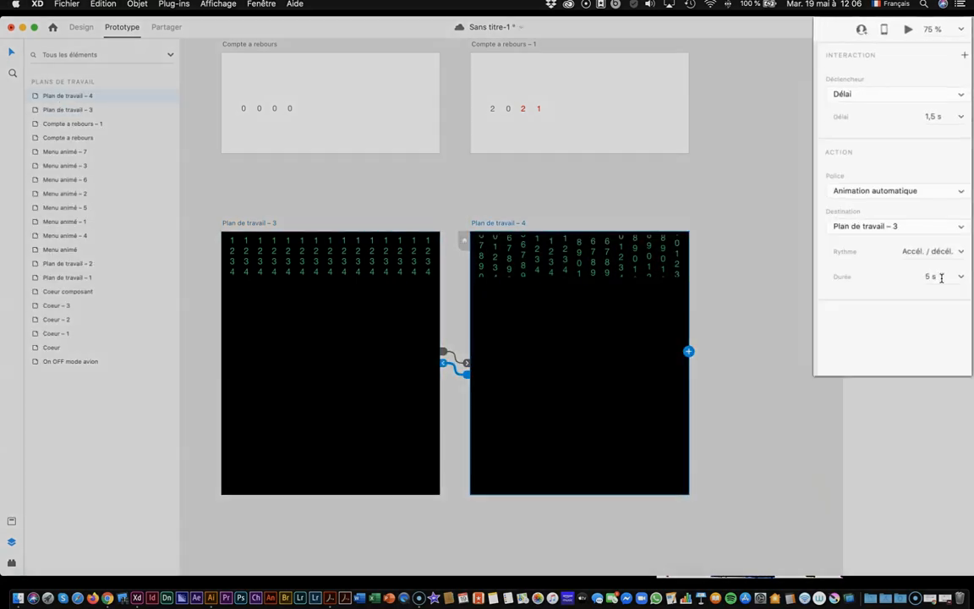
left_click(937, 234)
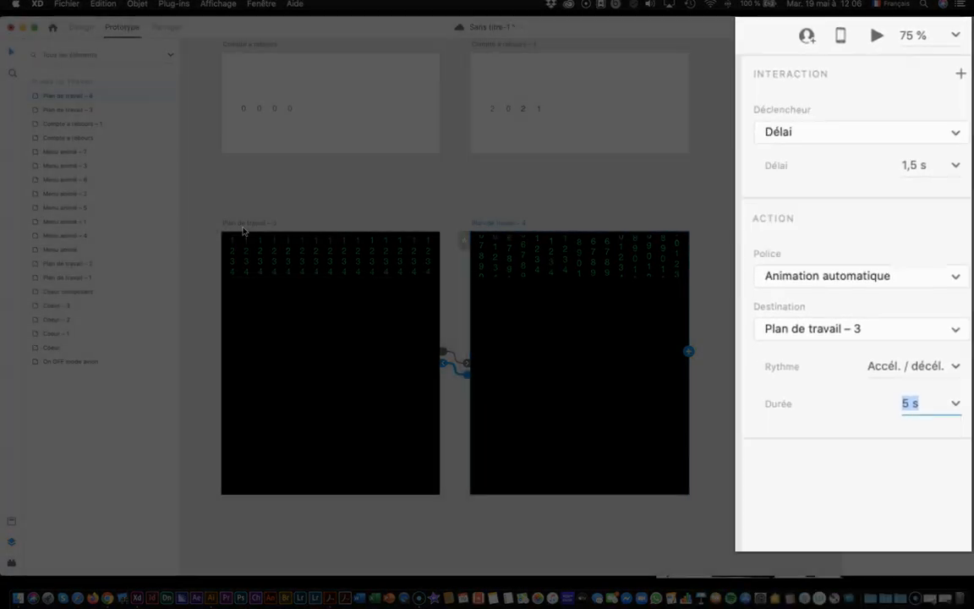
Step: Preview the looping digit animation starting from Plan de travail – 3, and close the preview
left_click(246, 224)
left_click(919, 28)
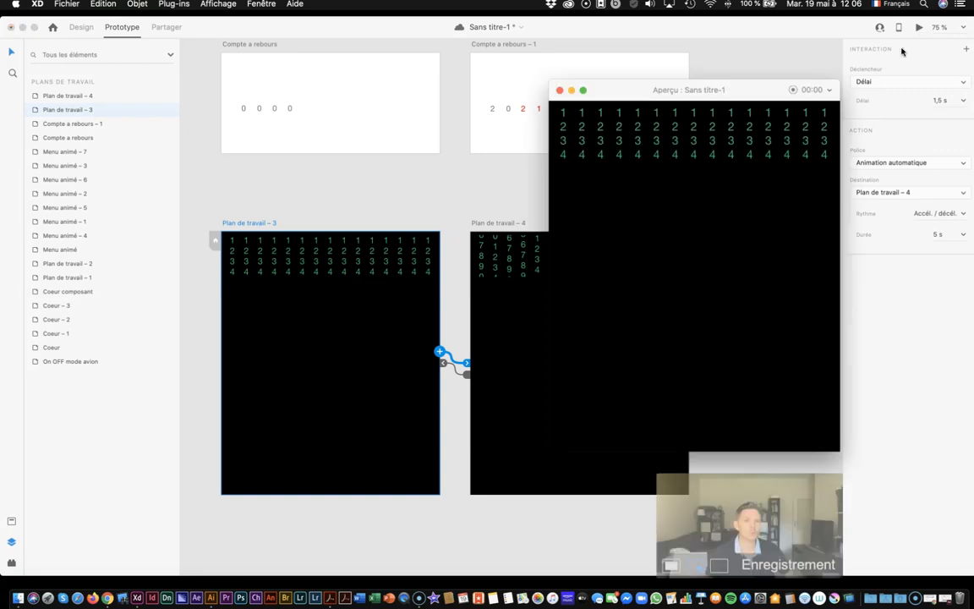
left_click_drag(752, 91, 602, 116)
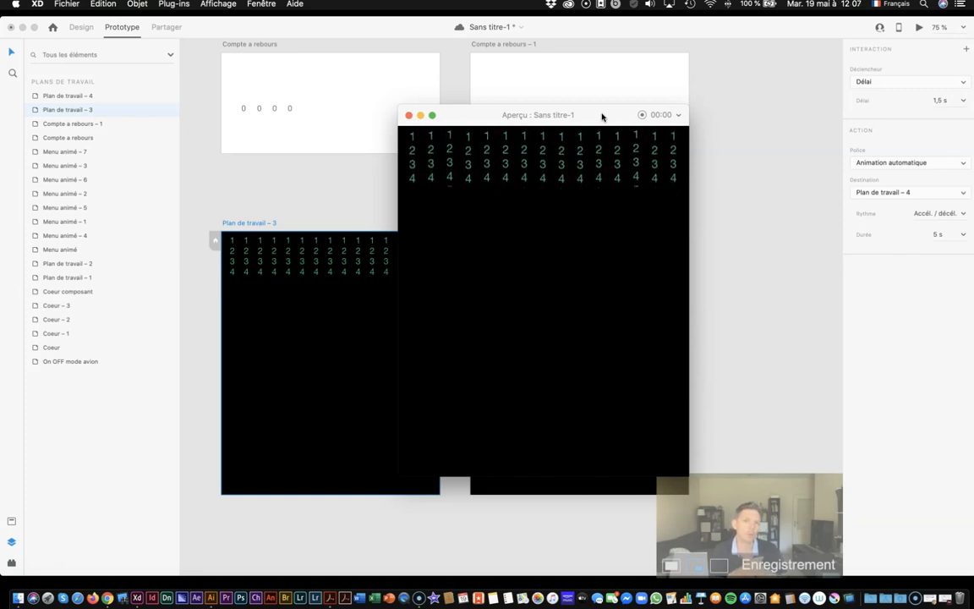
left_click(407, 116)
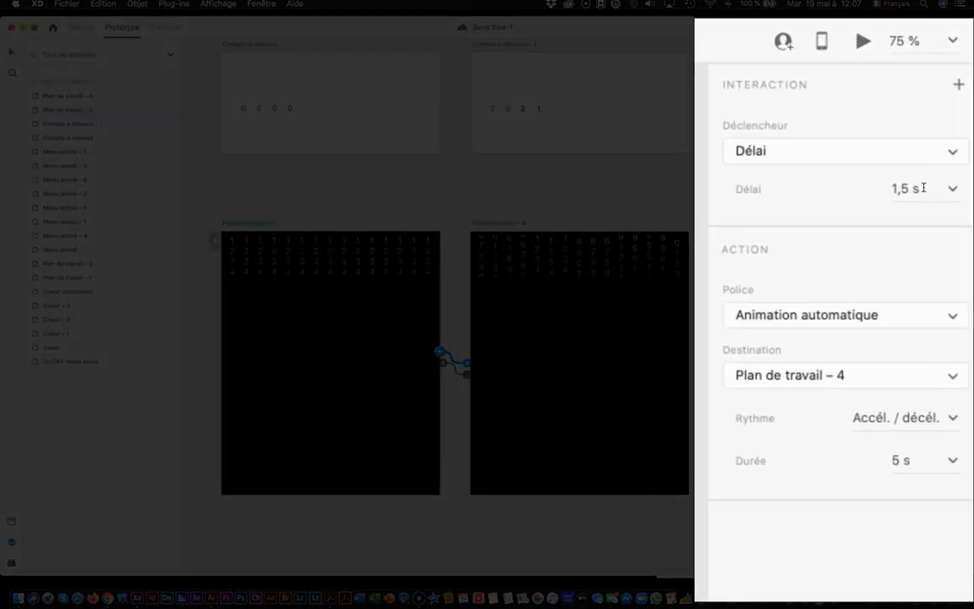
Step: Set the transition from Plan de travail – 3 to a 0,2 s delay and a 2 s duration
left_click(923, 188)
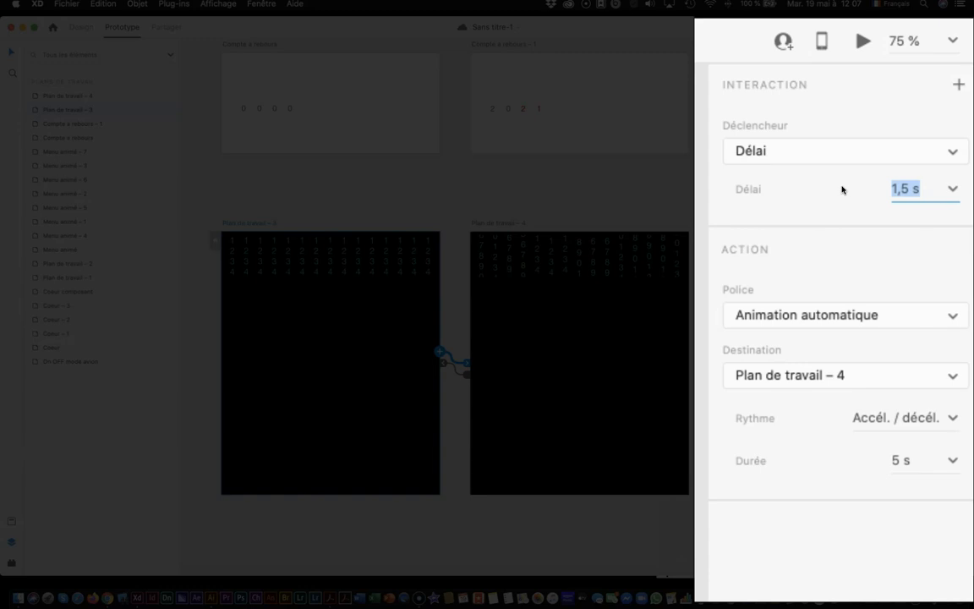
type("0,2")
left_click(914, 463)
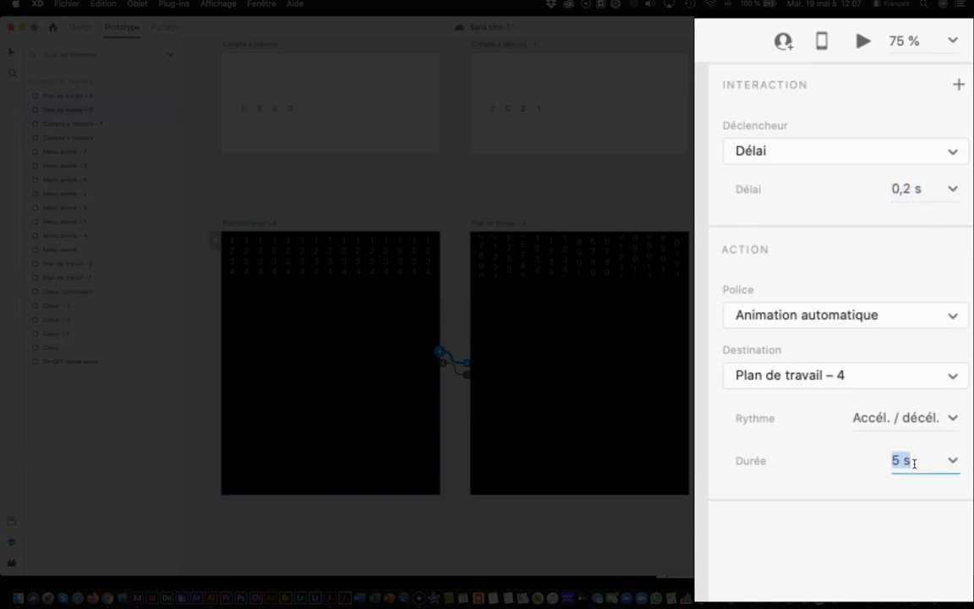
type("2")
Step: Set the return transition from Plan de travail – 4 to a 0 s delay and a 2 s duration
left_click(498, 222)
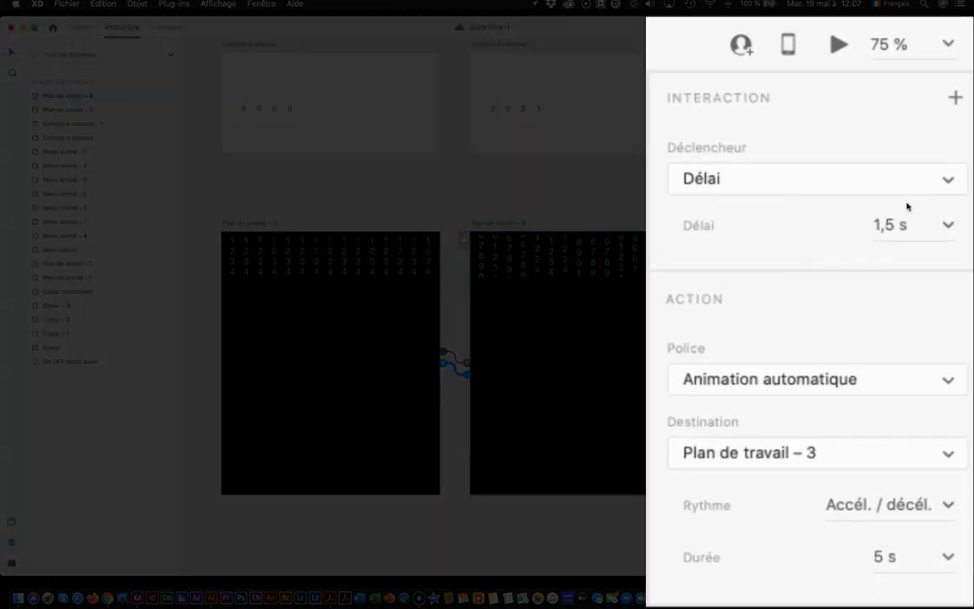
left_click(913, 99)
type("0,0")
left_click(898, 556)
type("2")
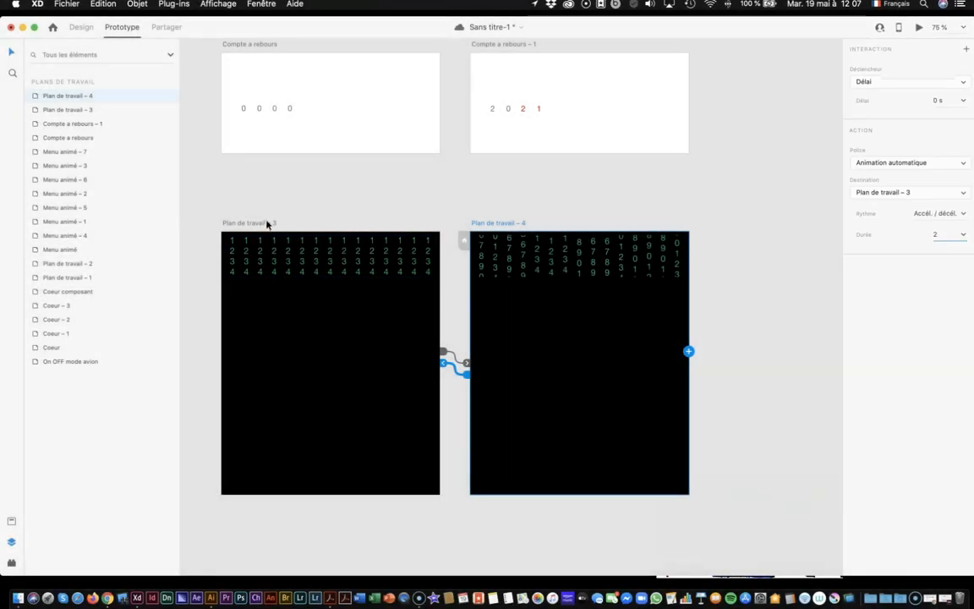
Step: Preview the faster digit loop from Plan de travail – 3, close the preview and clear the selection
left_click(264, 223)
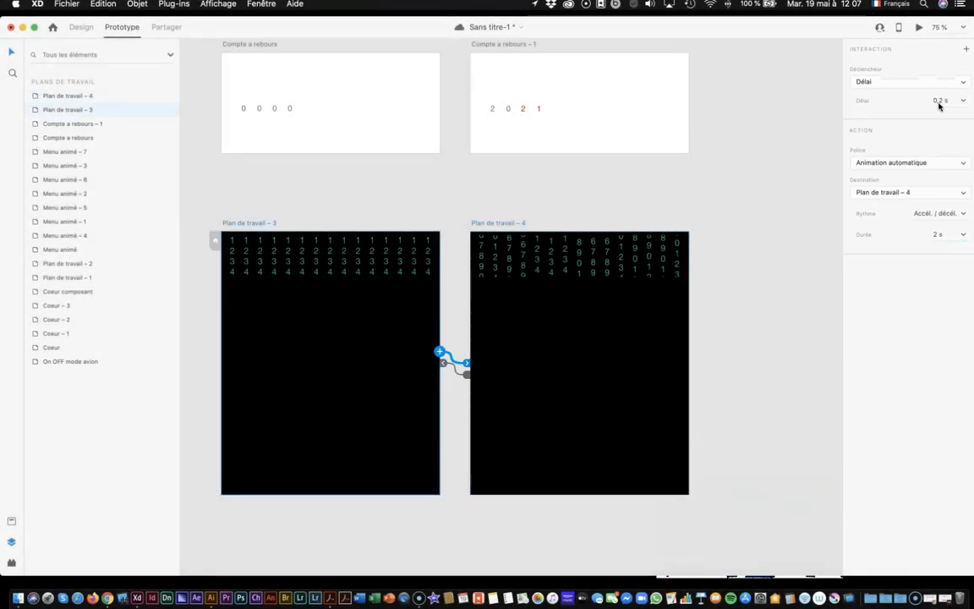
left_click(920, 28)
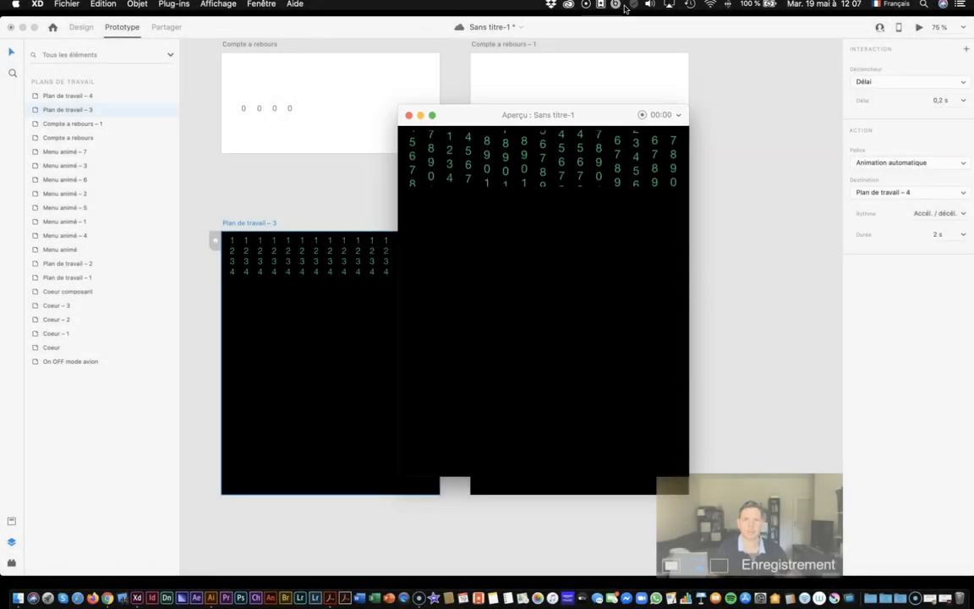
left_click(409, 116)
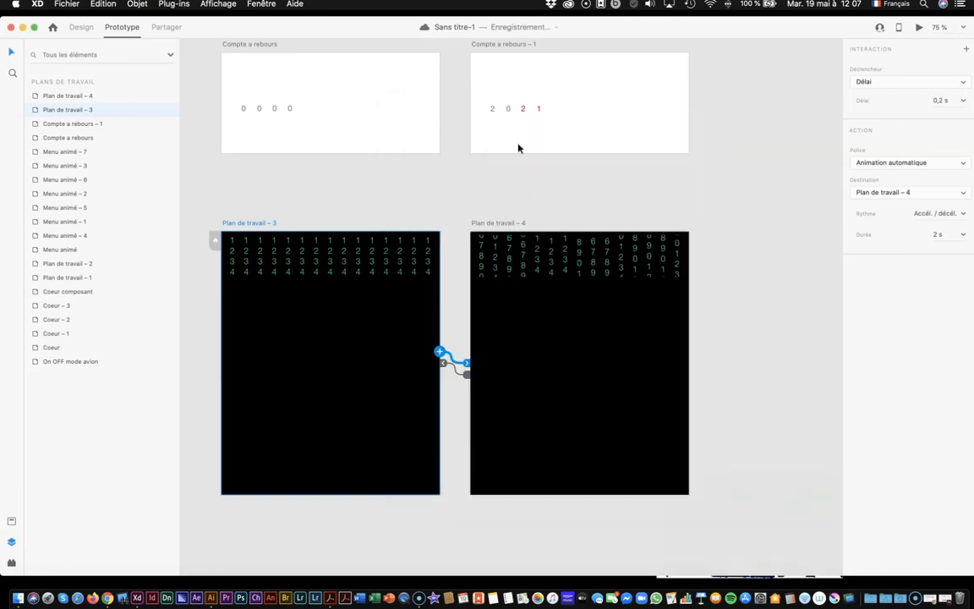
left_click(744, 285)
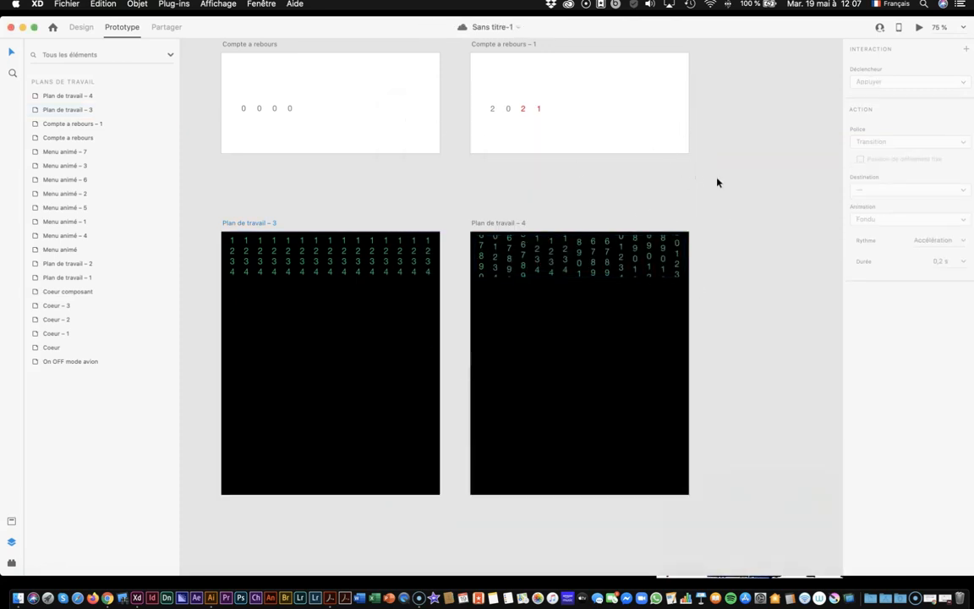
Step: Add a 350 × 350 artboard below Plan de travail – 3 and move it slightly up
scroll(717, 182, "down", 2)
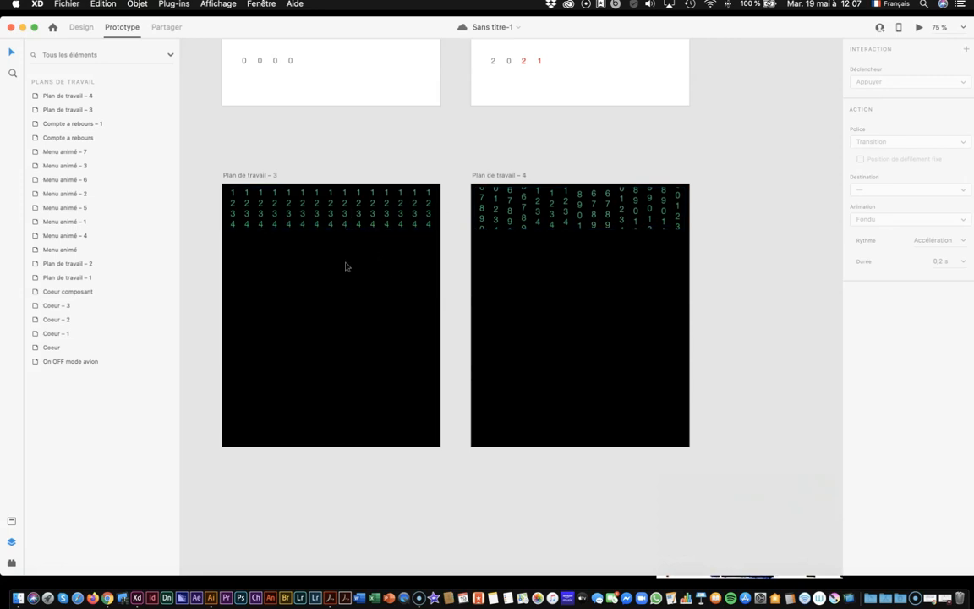
scroll(346, 268, "down", 5)
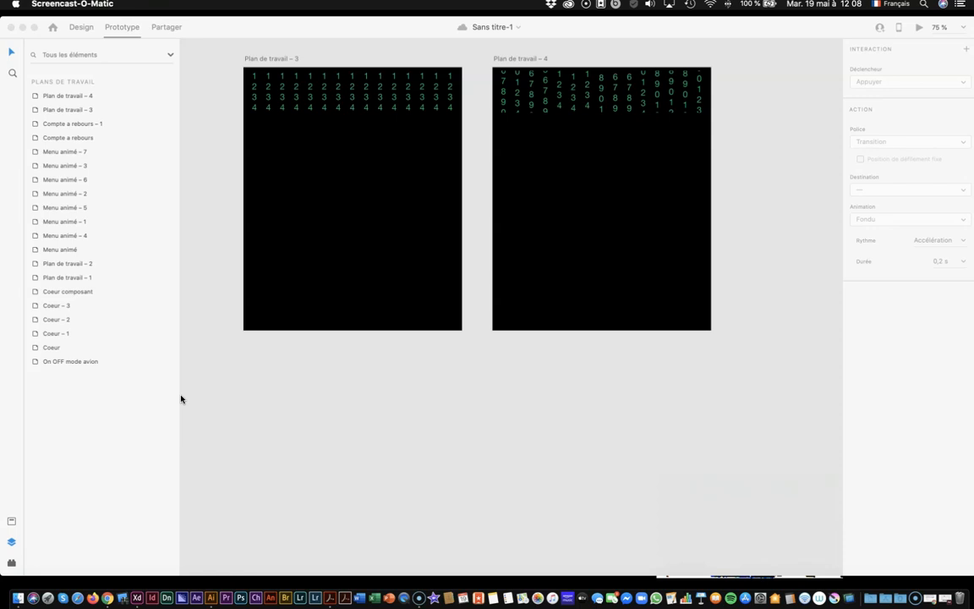
left_click(88, 28)
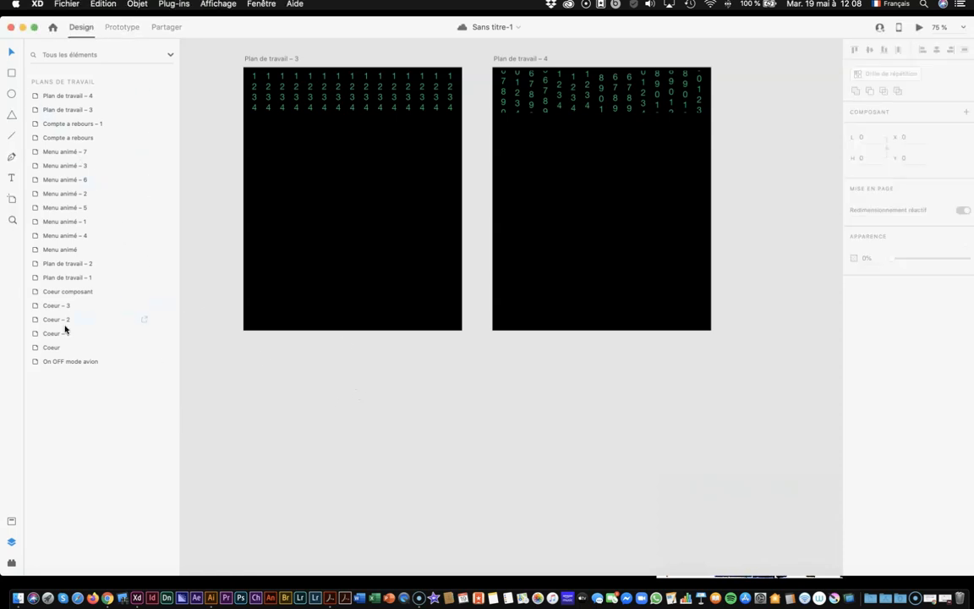
key("a")
left_click_drag(247, 428, 401, 482)
left_click(833, 132)
type("350")
key("Tab")
type("350")
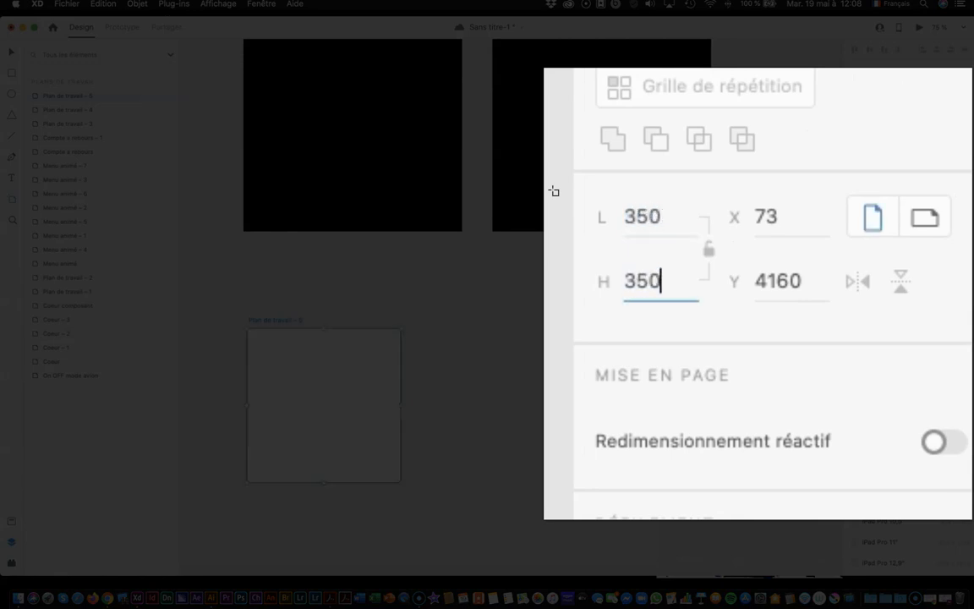
key("Return")
left_click_drag(294, 322, 294, 315)
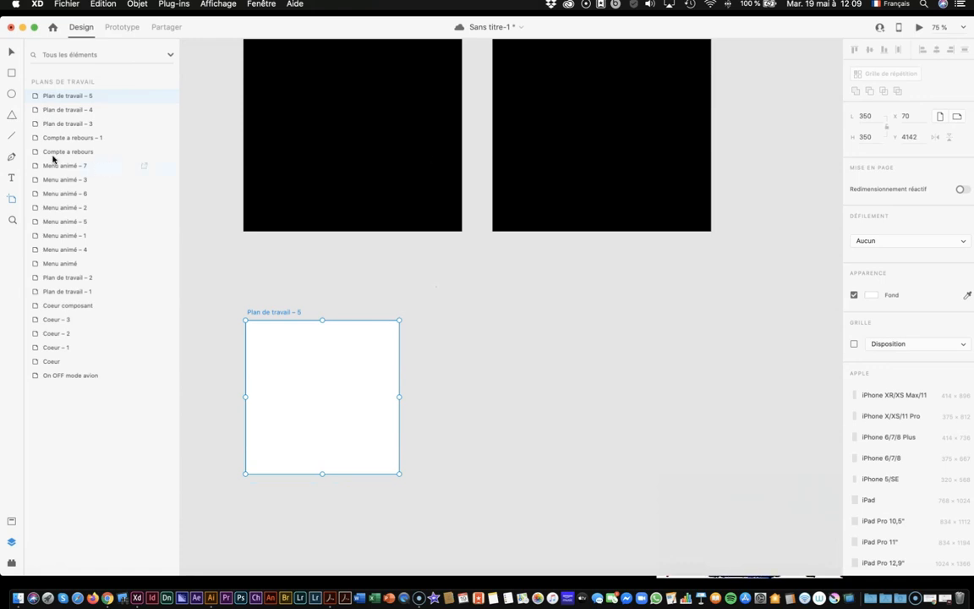
Step: Draw a circle about 254 px in diameter on Plan de travail – 5 and centre it on the artboard
left_click(12, 98)
scroll(314, 389, "right", 1)
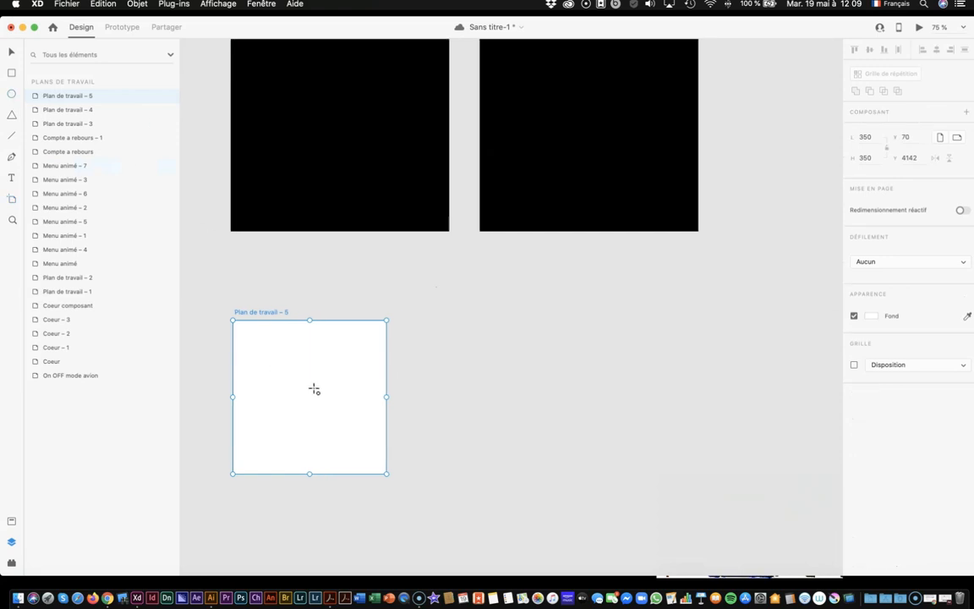
left_click_drag(302, 392, 367, 447)
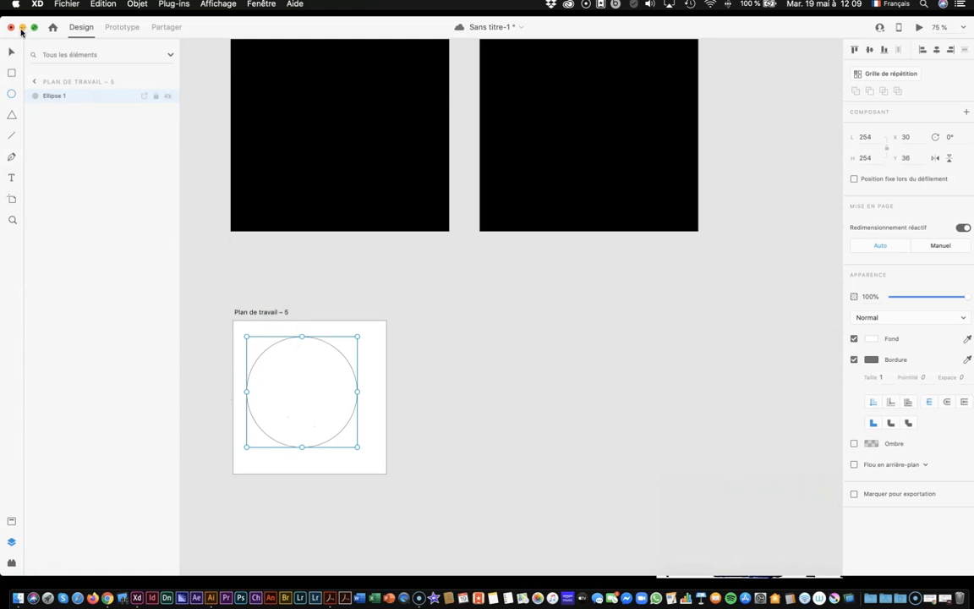
left_click_drag(294, 371, 303, 378)
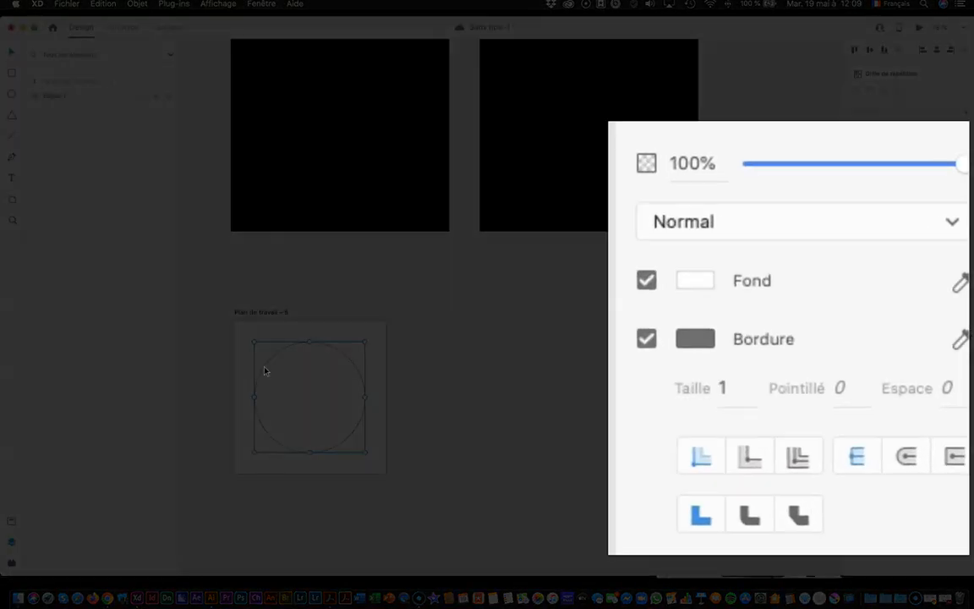
Step: Remove the circle's fill and set its border size to 15
left_click(694, 340)
left_click(698, 281)
left_click(818, 300)
left_click(645, 279)
left_click(695, 339)
left_click(697, 391)
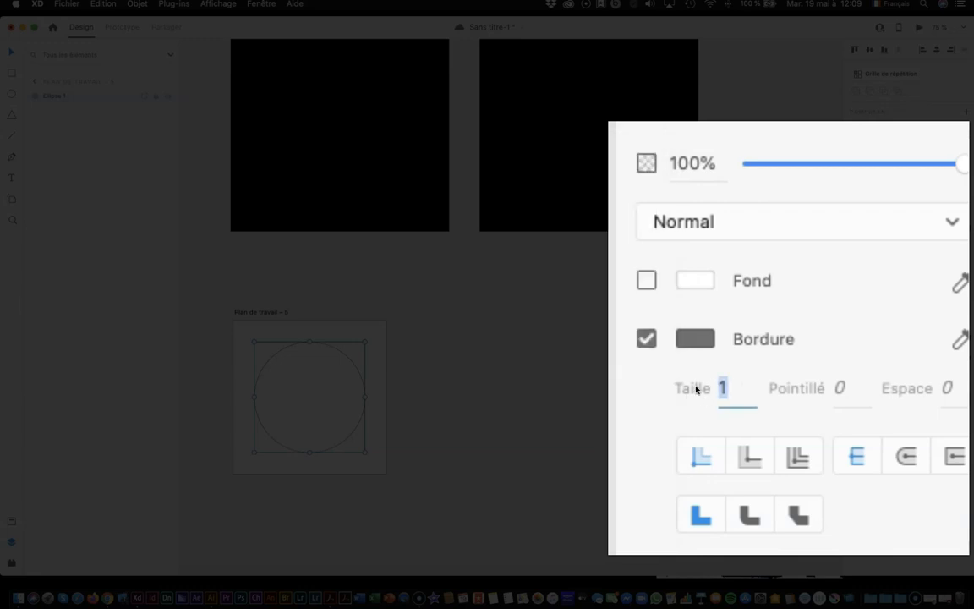
type("15")
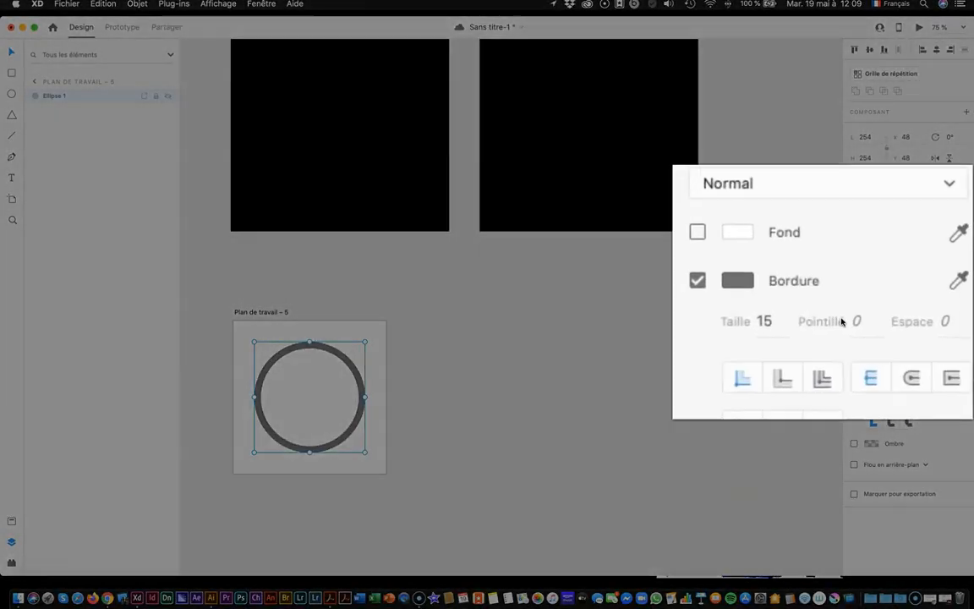
Step: Set the circle border's dash to 250, try a gap of 300, and widen the gap to 600
left_click(924, 377)
type("250")
key("Return")
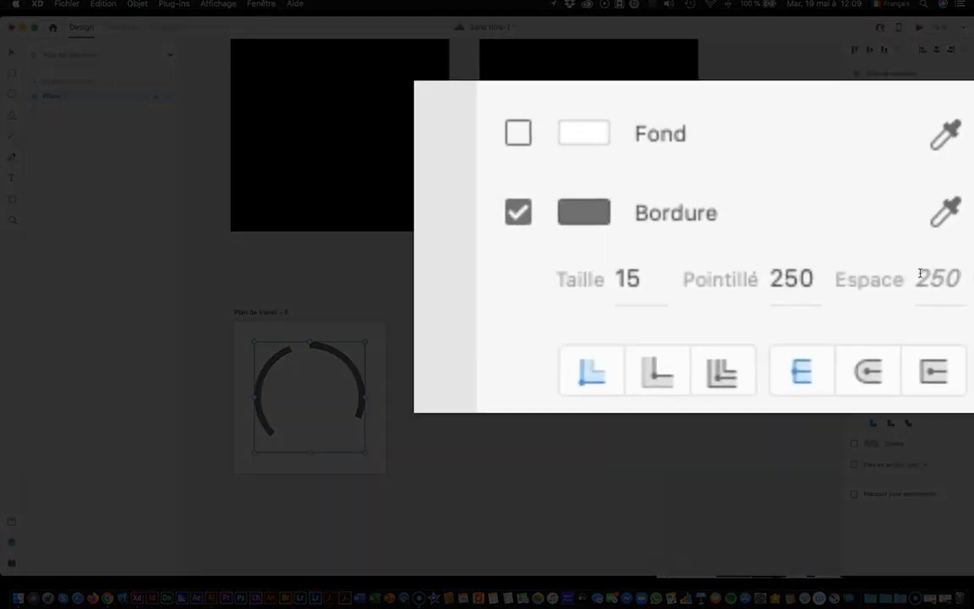
left_click(921, 278)
type("300")
key("Return")
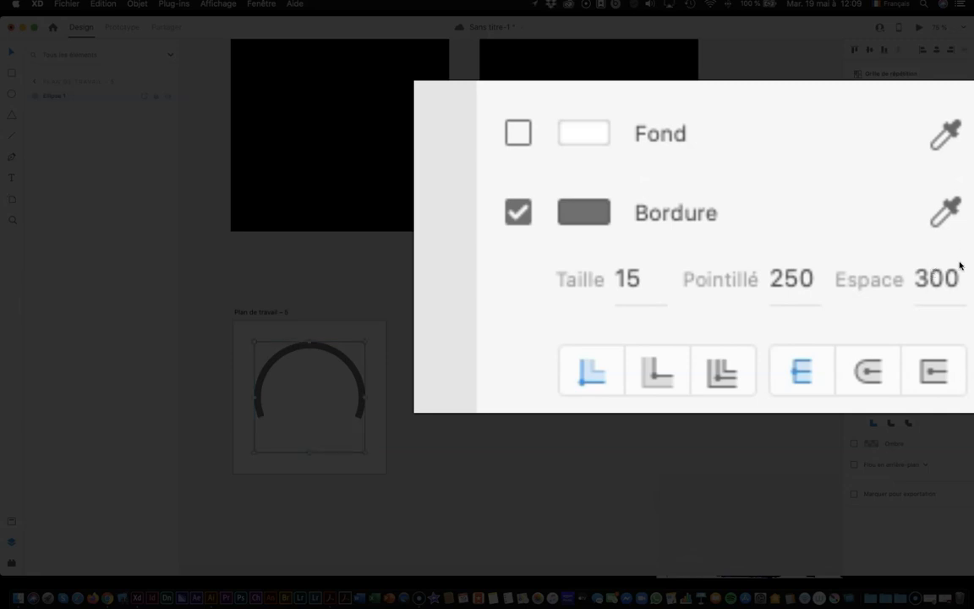
left_click_drag(961, 266, 879, 273)
type("600")
key("Return")
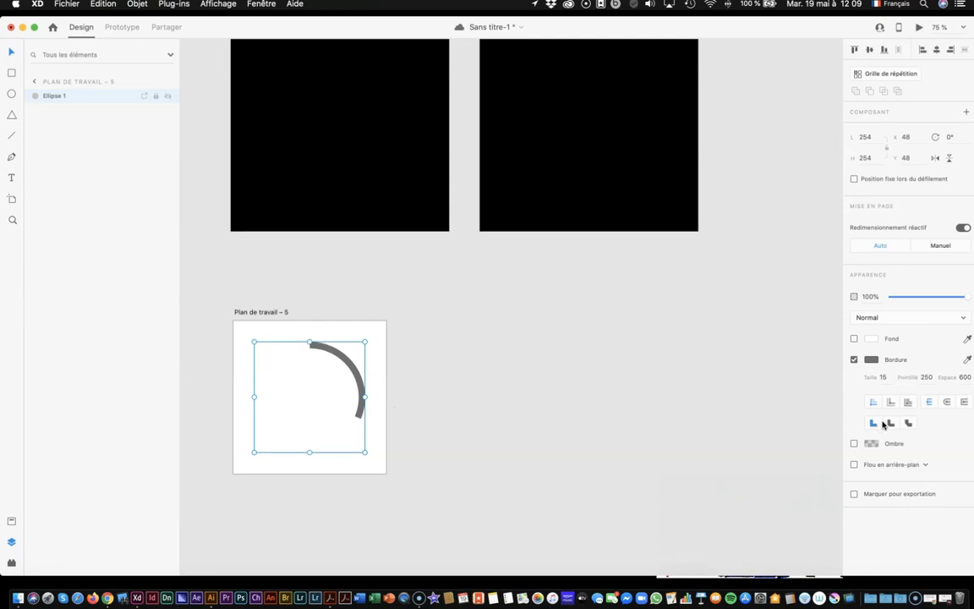
Step: Give the arc's border round caps, try a border size of 30, and set the size back to 15
left_click(947, 403)
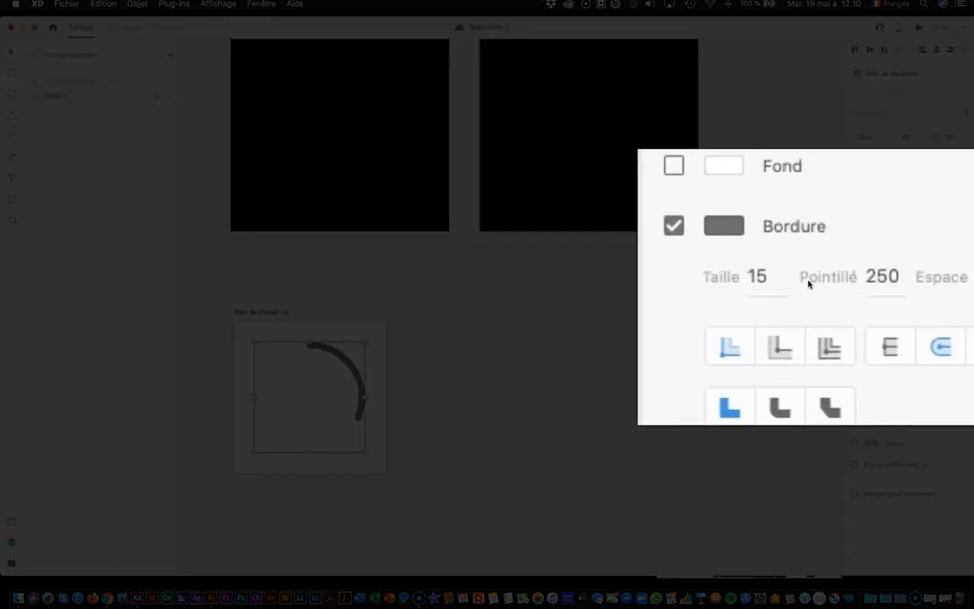
left_click_drag(771, 276, 709, 278)
type("30")
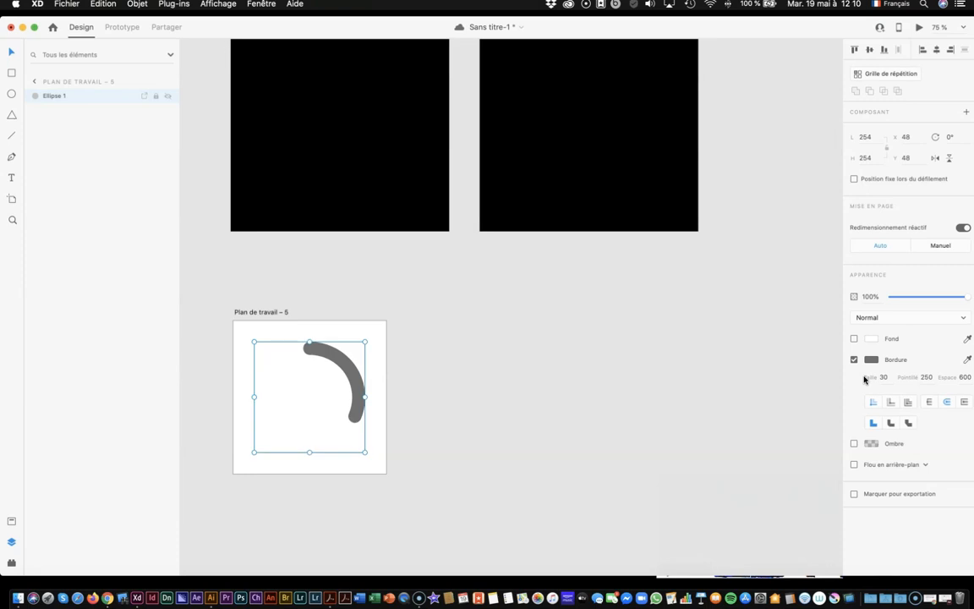
left_click(886, 379)
type("15")
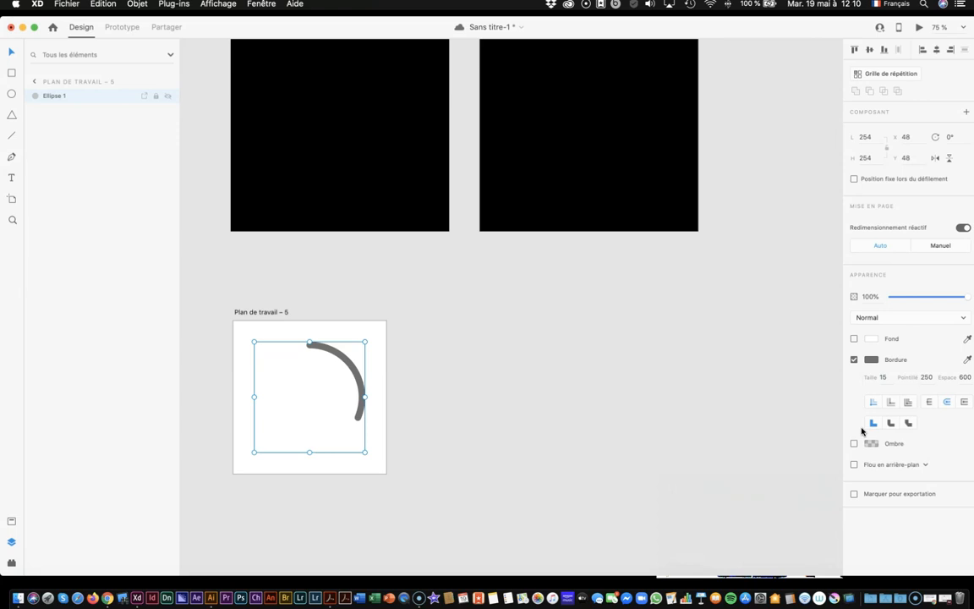
Step: Try a dash of 300 on the arc, then set its dash to 50 and its gap to 1200
left_click(400, 385)
left_click(360, 387)
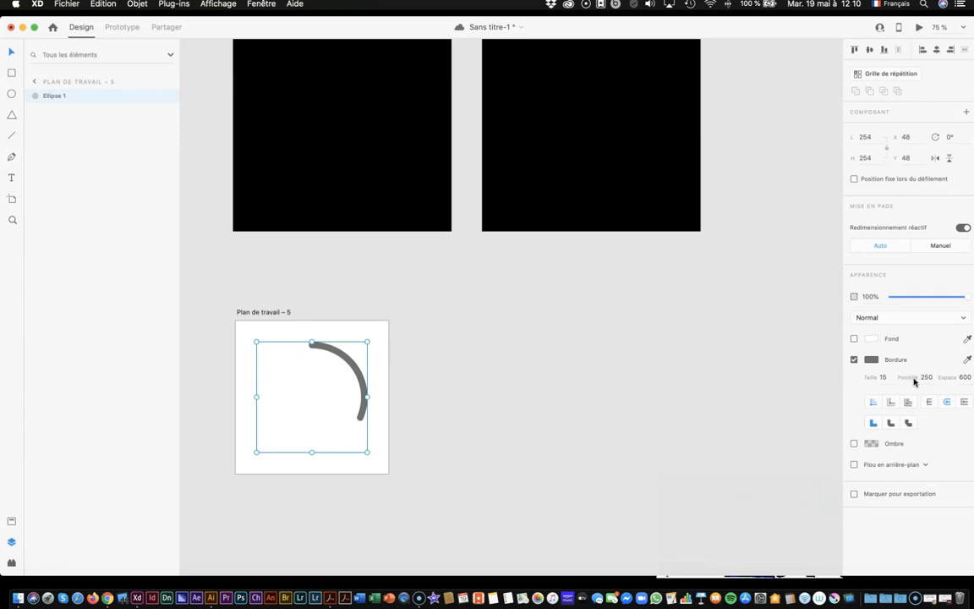
left_click(934, 376)
type("300")
key("Return")
left_click_drag(932, 377, 916, 376)
type("50")
key("Return")
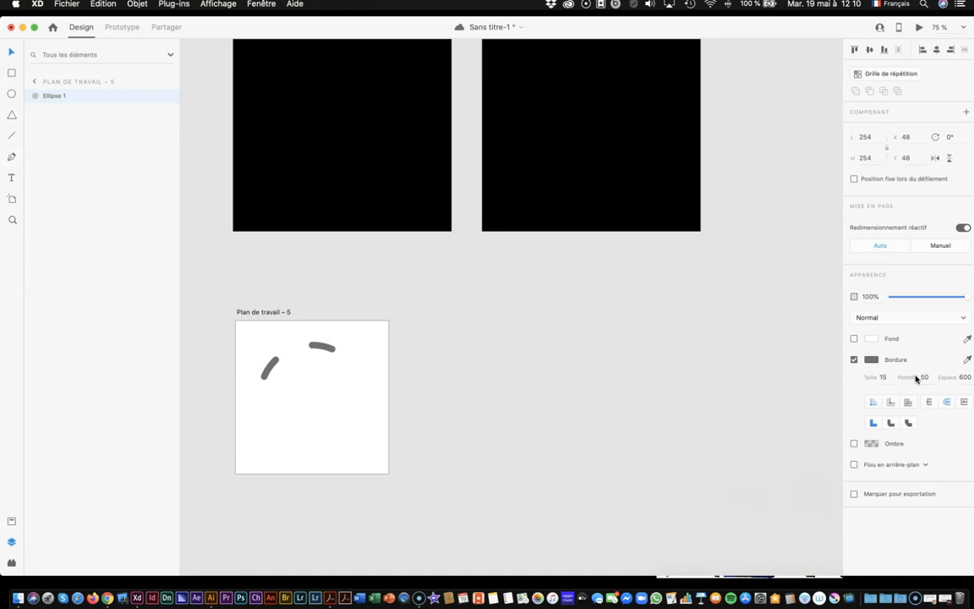
left_click_drag(957, 375, 972, 372)
type("1200")
key("Return")
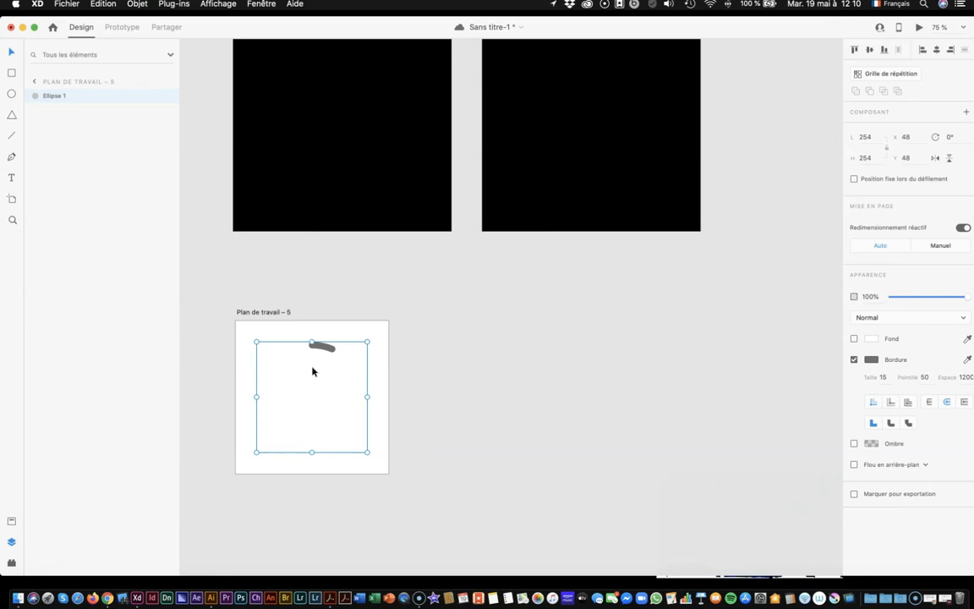
Step: Duplicate the Plan de travail – 5 artboard with its short arc
left_click(342, 368)
left_click(332, 353)
scroll(332, 352, "down", 1)
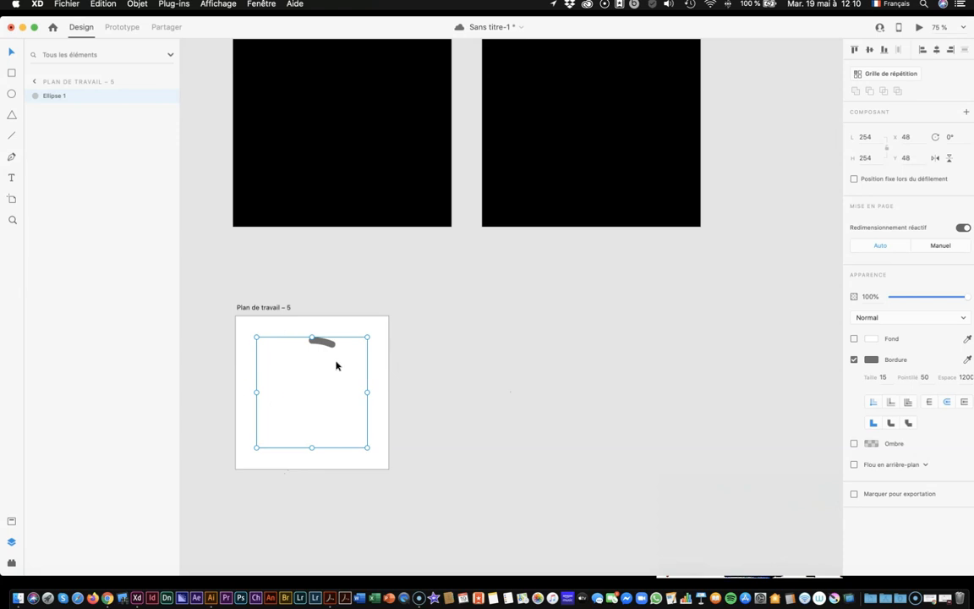
left_click(273, 307)
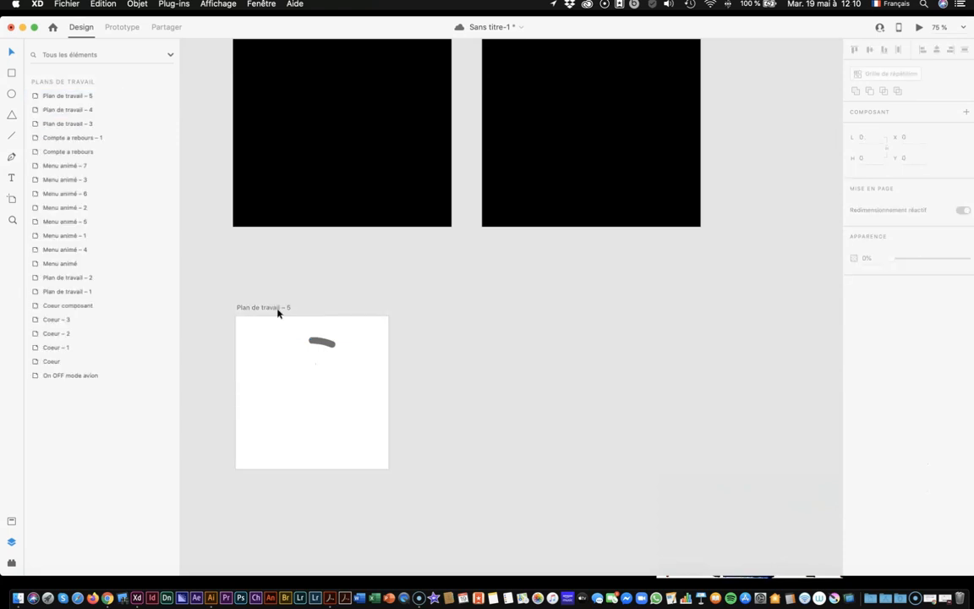
key("super+d")
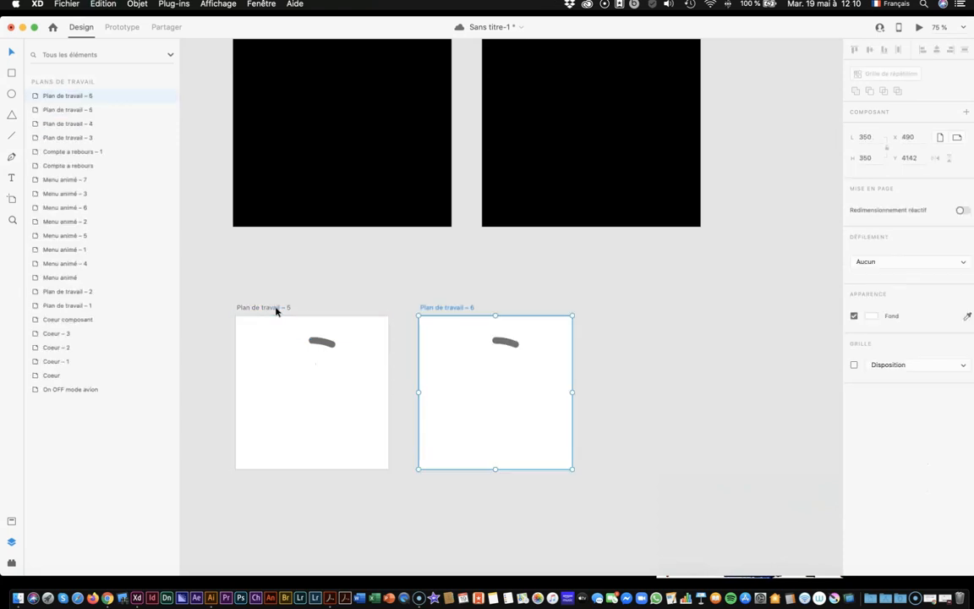
Step: Set the rotation of the ellipse on Plan de travail – 6 to 360°
left_click(513, 347)
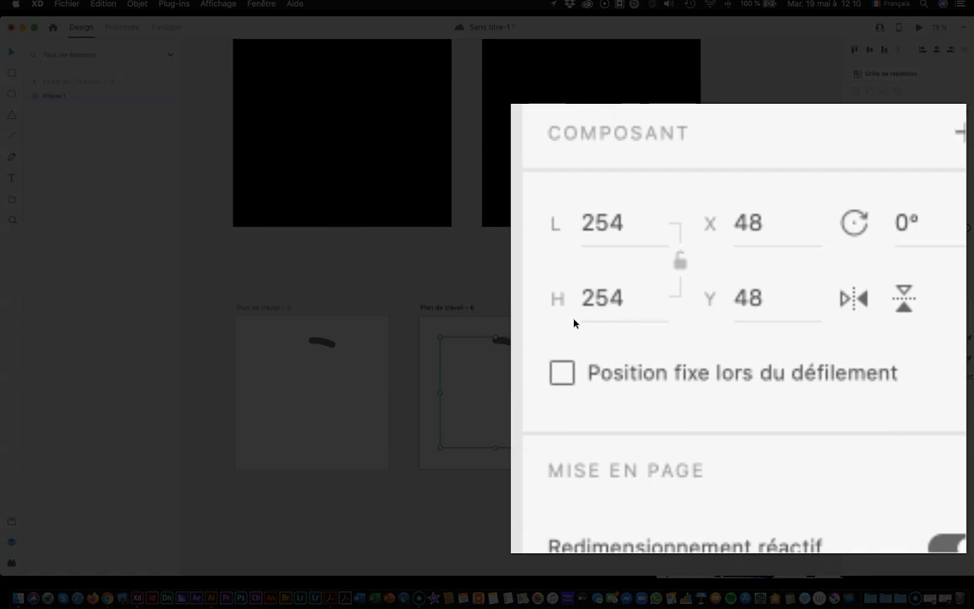
left_click(928, 222)
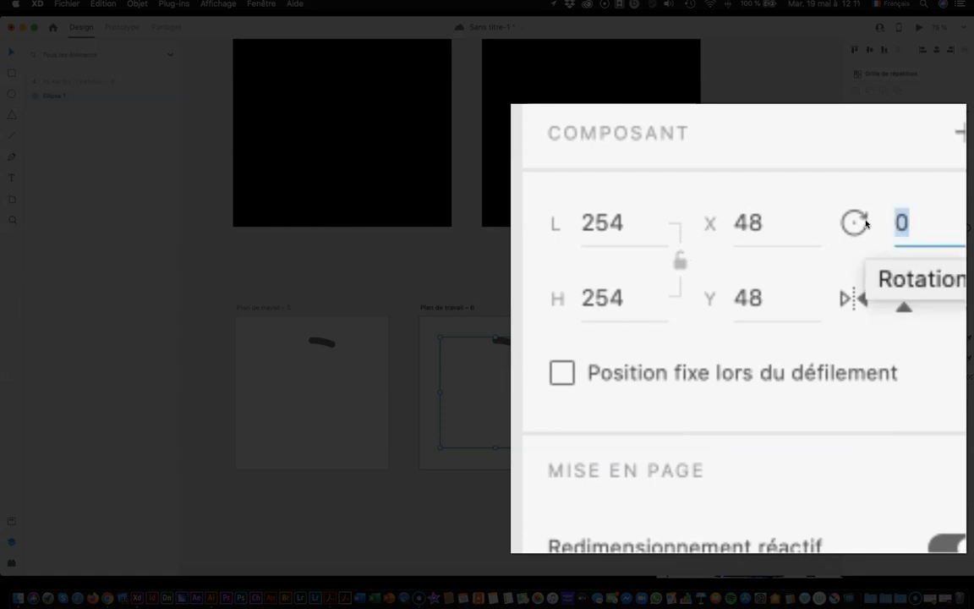
type("360")
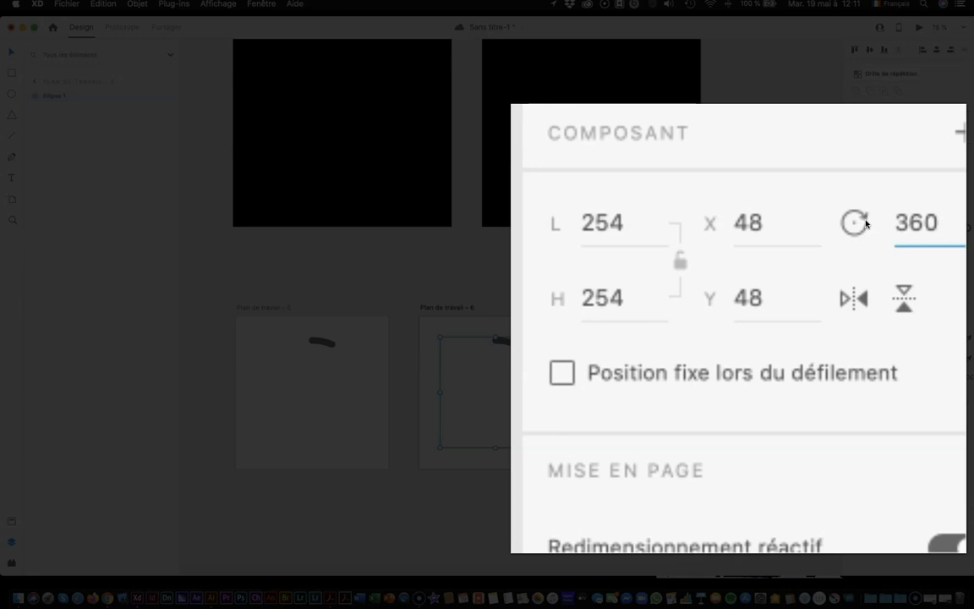
key("Return")
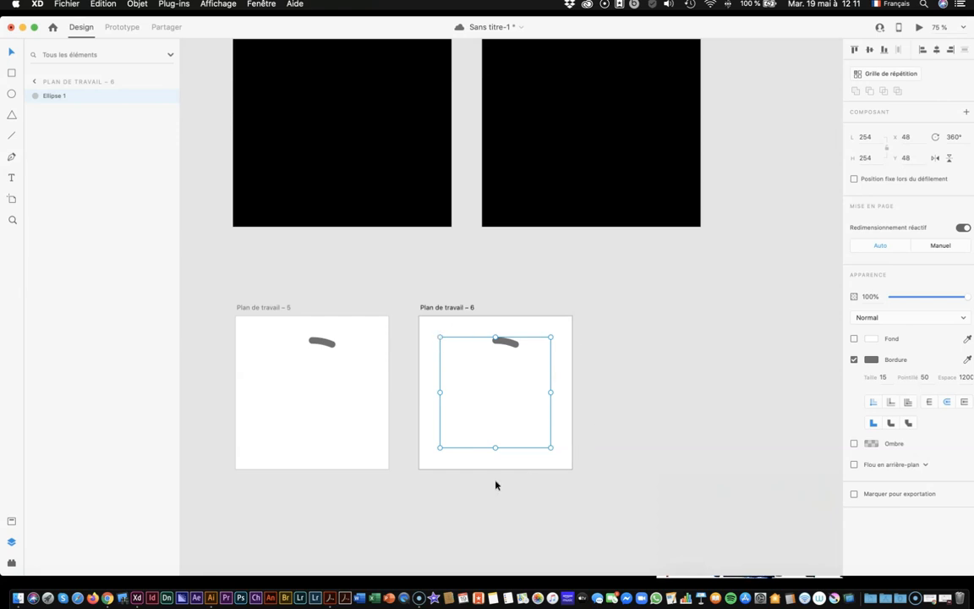
Step: Link Plan de travail – 5 to Plan de travail – 6 in prototype mode, using a 0 s delay and automatic animation
left_click(261, 310)
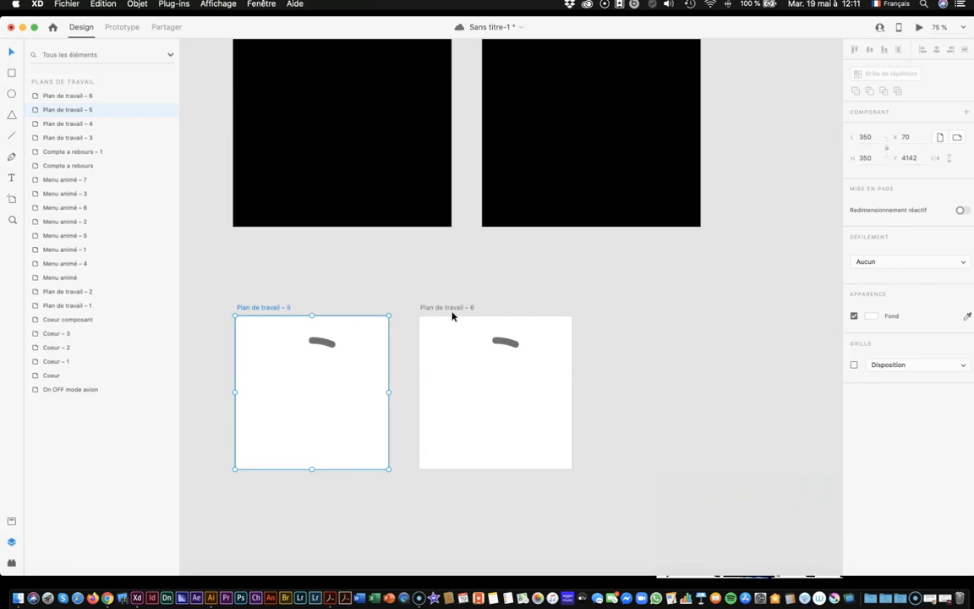
left_click(119, 28)
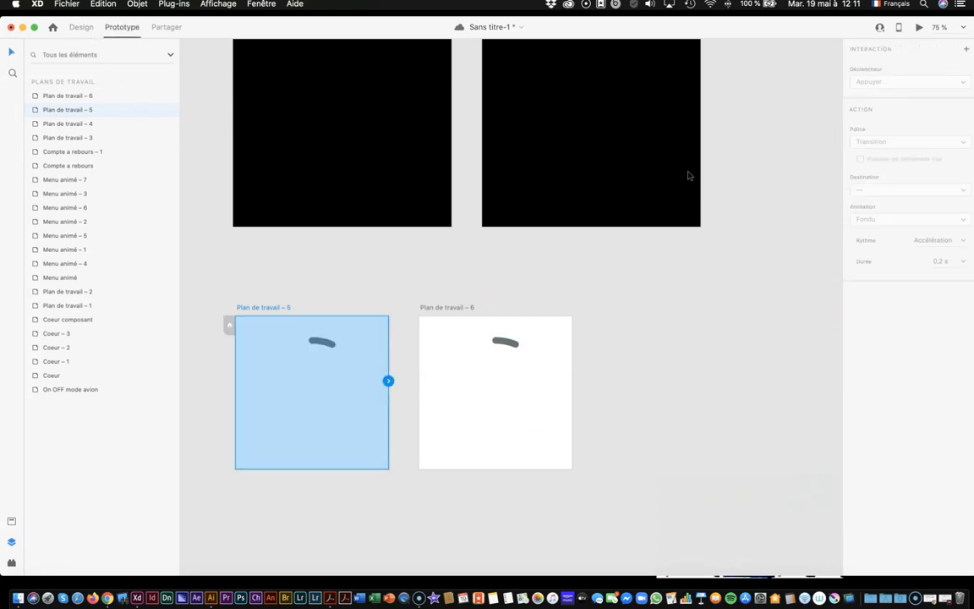
left_click_drag(388, 381, 454, 372)
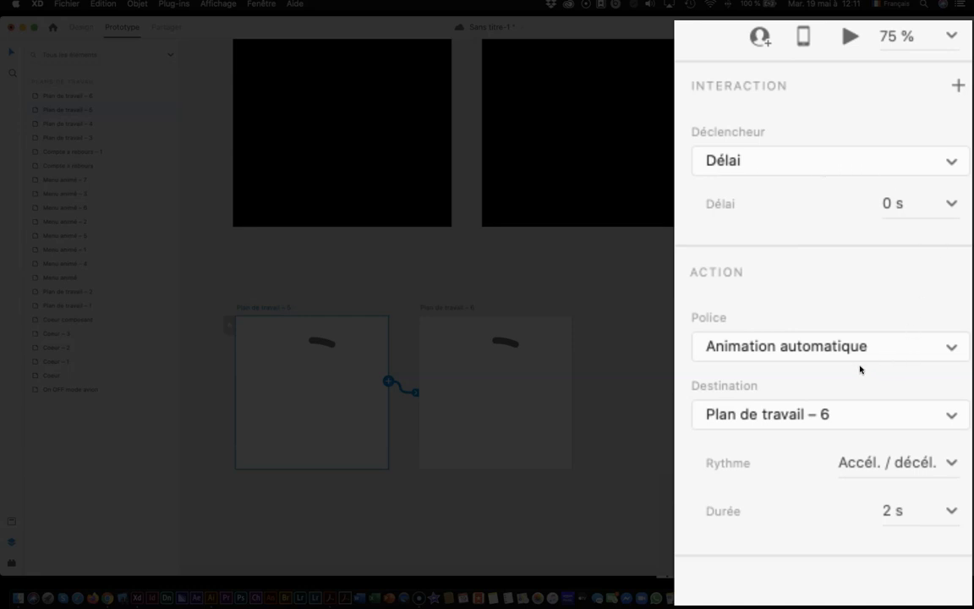
Step: Set the transition from Plan de travail – 5 to Linéaire easing and a 5 s duration
left_click(926, 463)
left_click(909, 494)
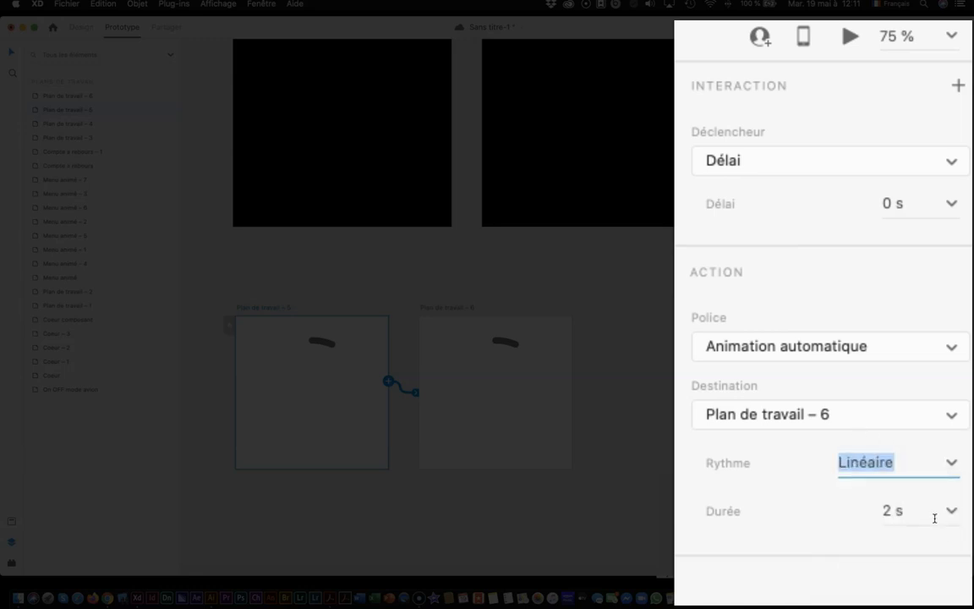
left_click(930, 514)
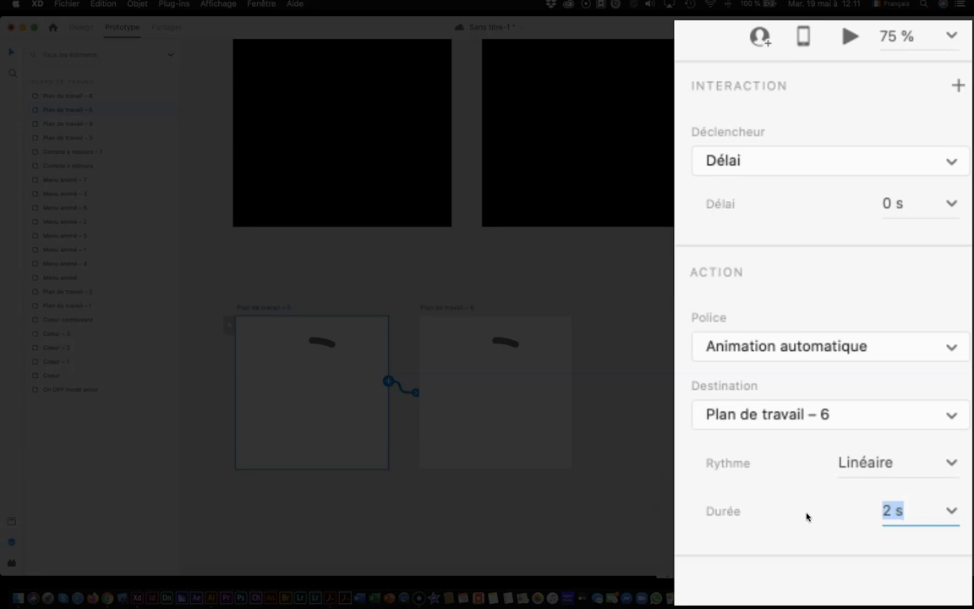
type("5")
left_click(436, 312)
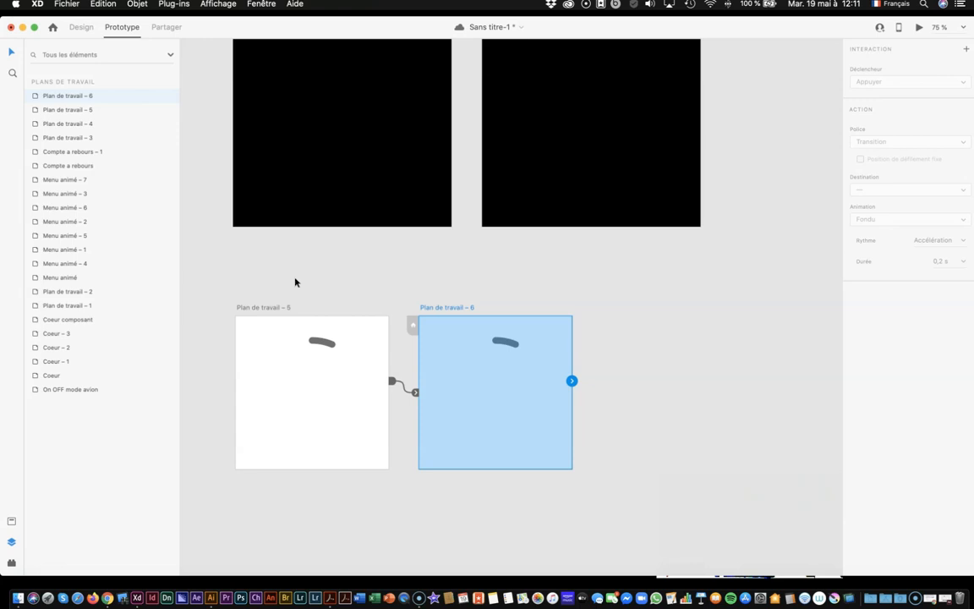
Step: Preview the rotating arc animation starting from Plan de travail – 5, and close the preview
left_click(252, 307)
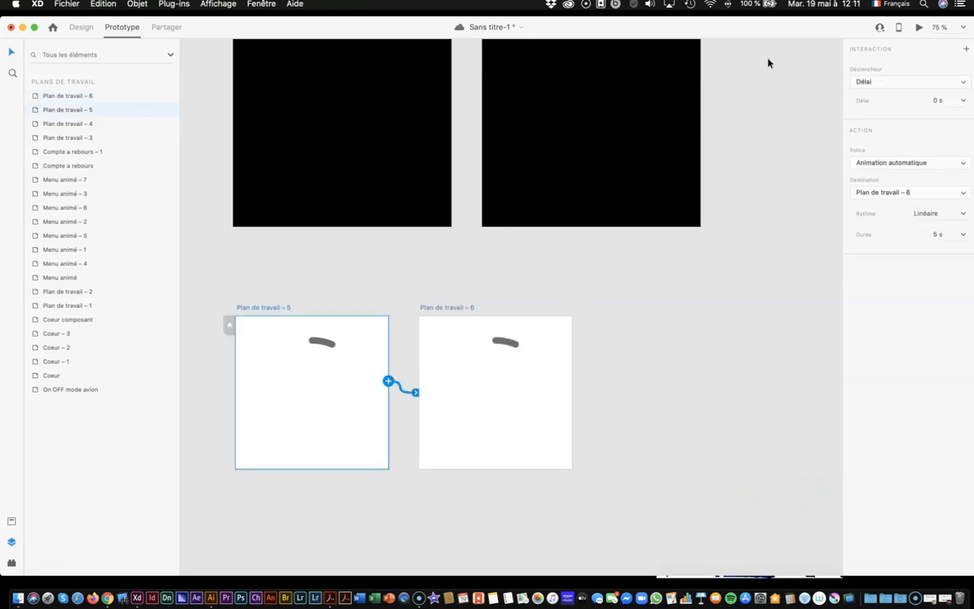
left_click(917, 28)
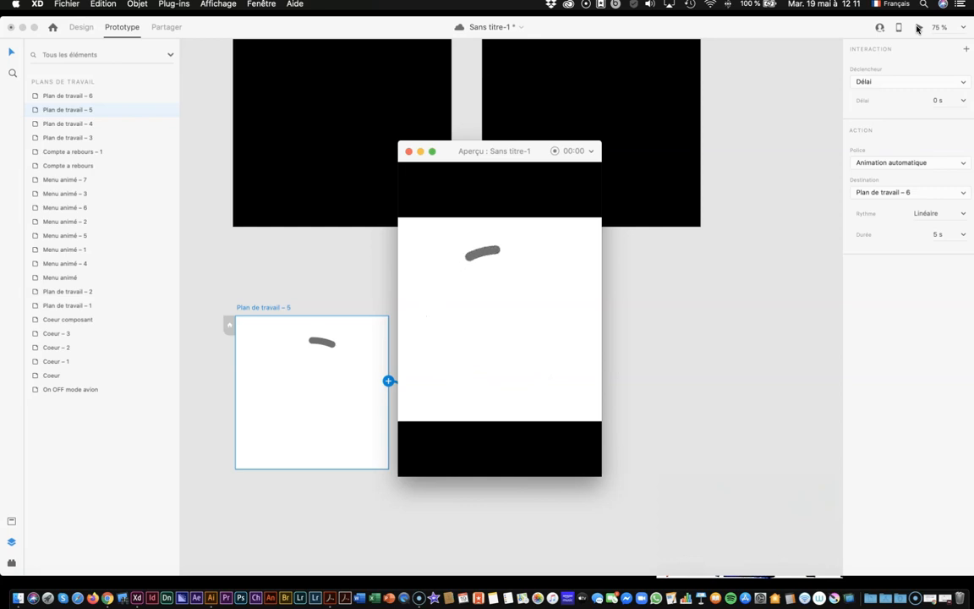
left_click(408, 152)
scroll(507, 347, "left", 1)
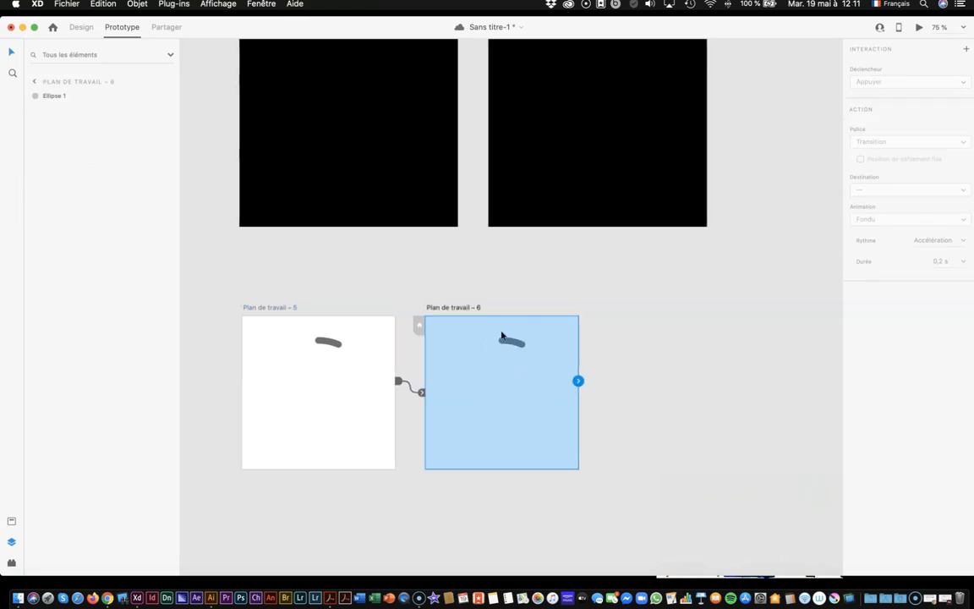
Step: Link Plan de travail – 6 back to Plan de travail – 5, and preview the looping arc animation from Plan de travail – 5
left_click_drag(577, 381, 321, 422)
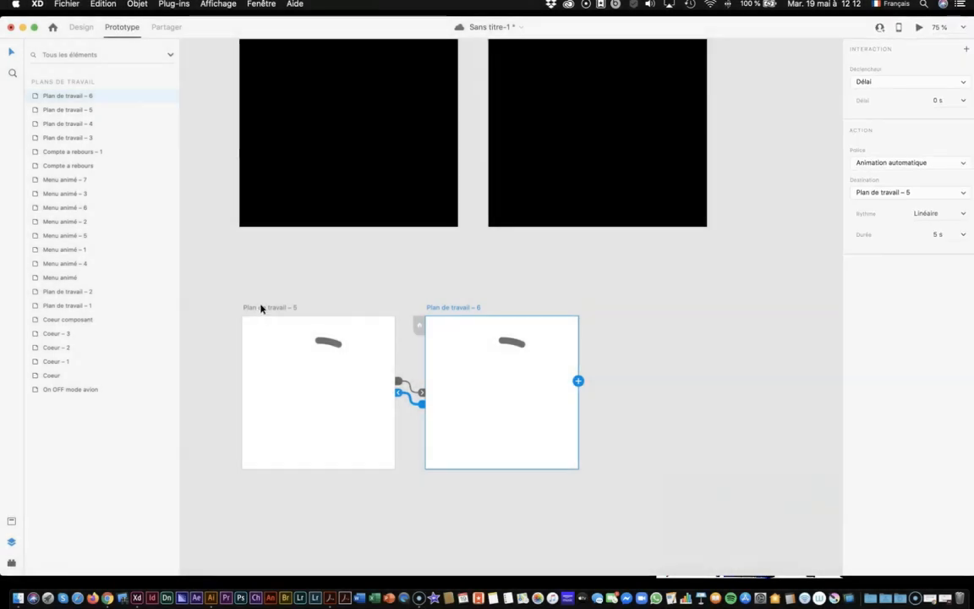
left_click(261, 307)
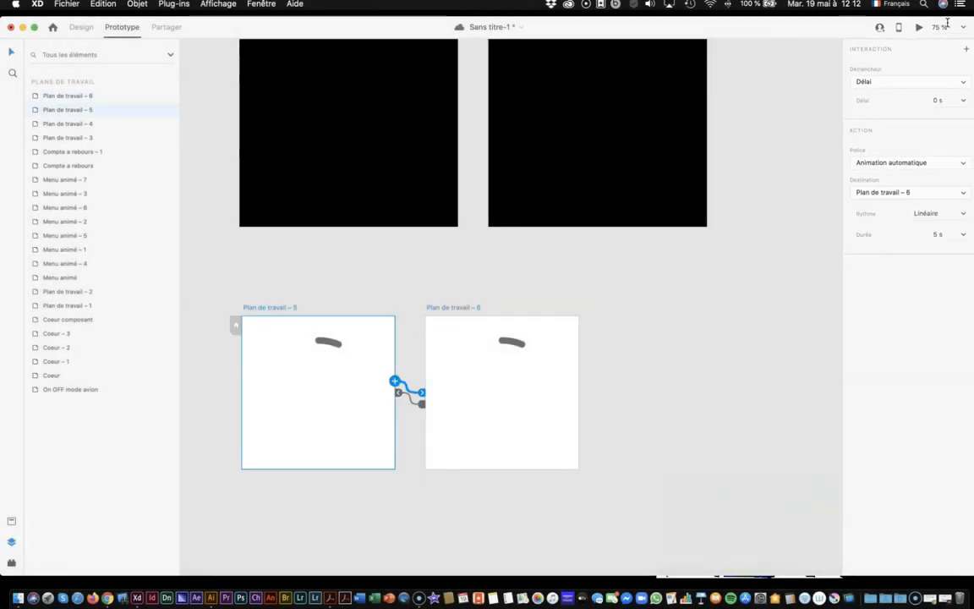
left_click(920, 29)
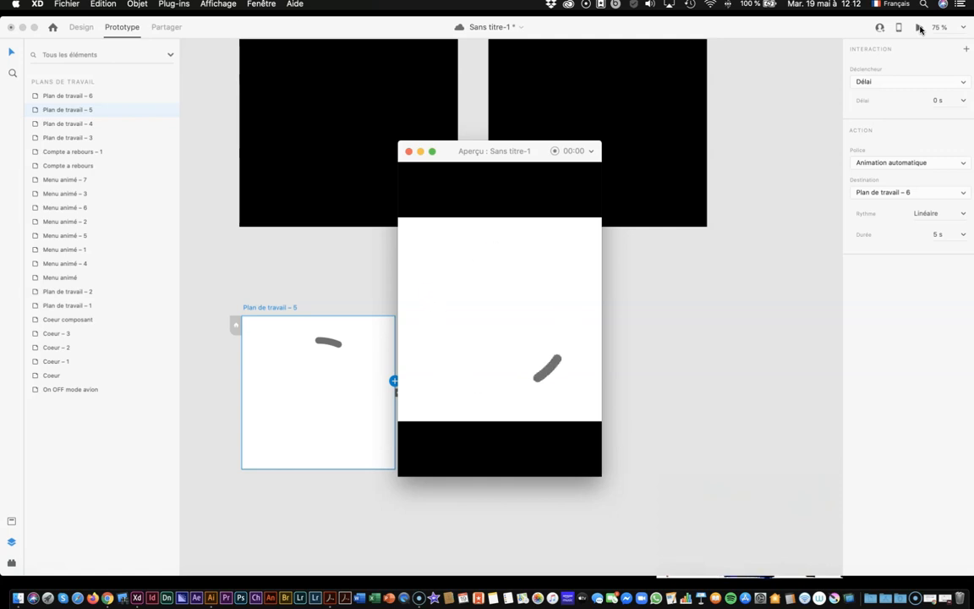
left_click(407, 151)
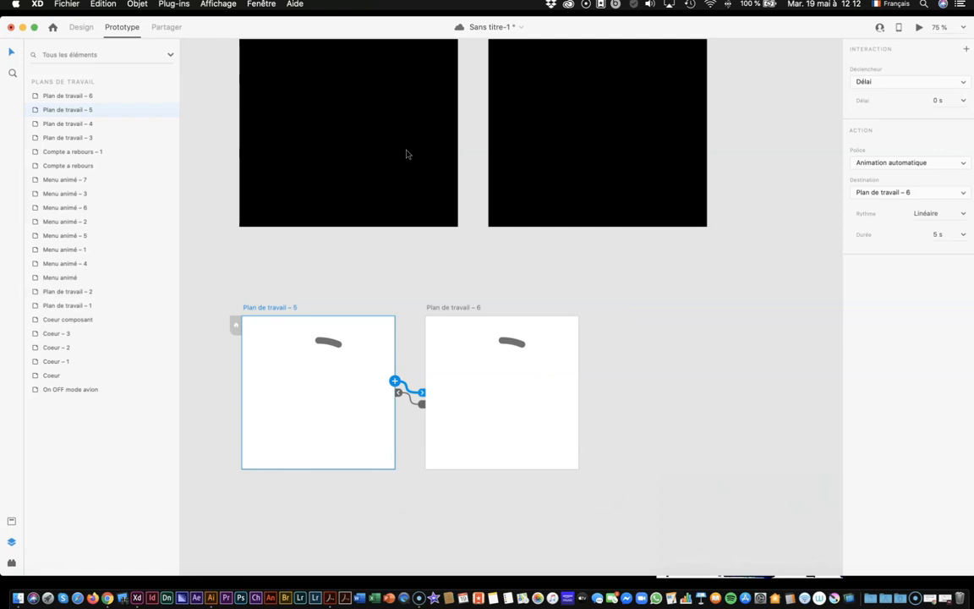
Step: Set the duration of the transition from Plan de travail – 5 to Plan de travail – 6 to 1 s, and open the return transition's duration
scroll(689, 358, "down", 1)
scroll(692, 361, "down", 8)
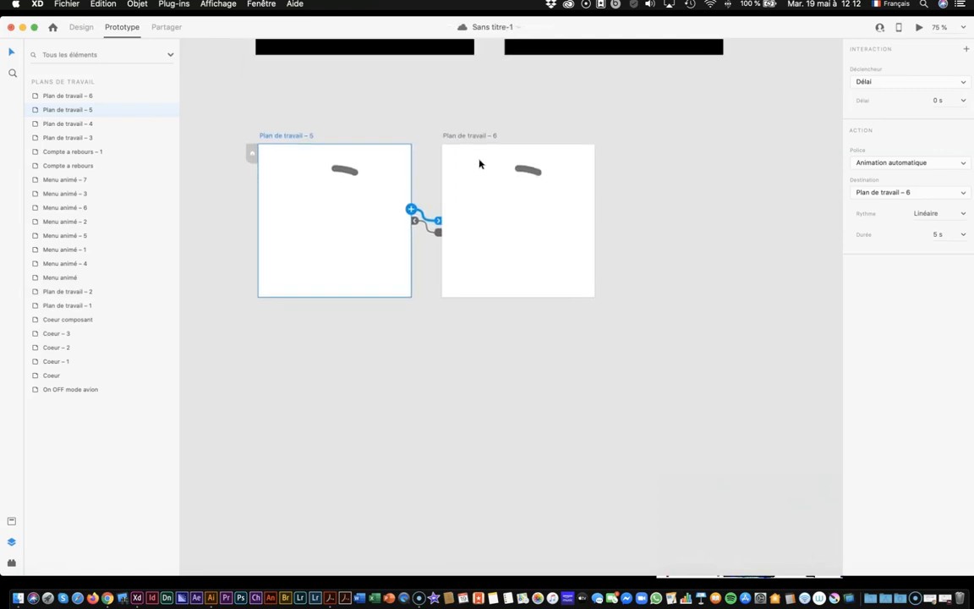
left_click(347, 168)
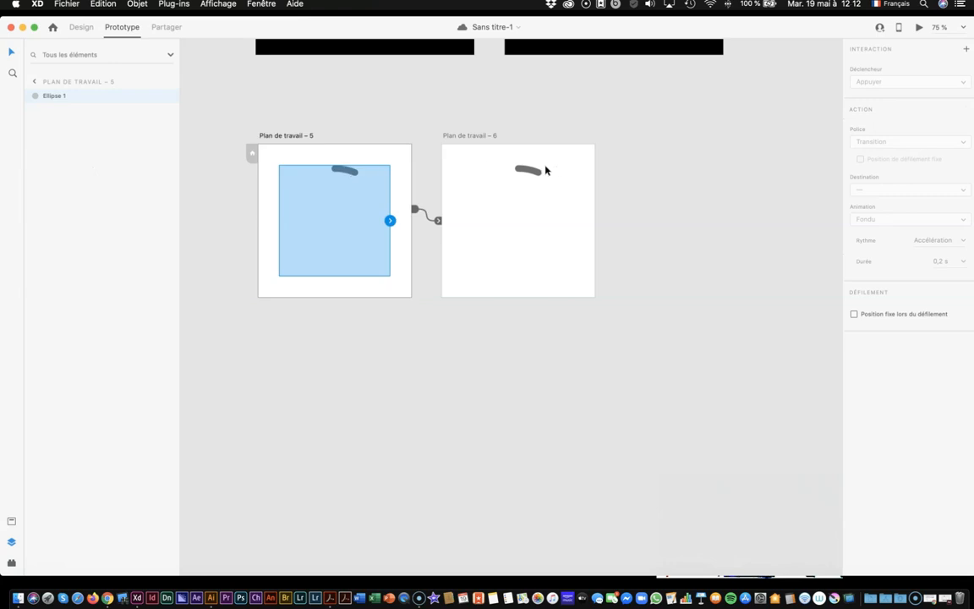
left_click(414, 211)
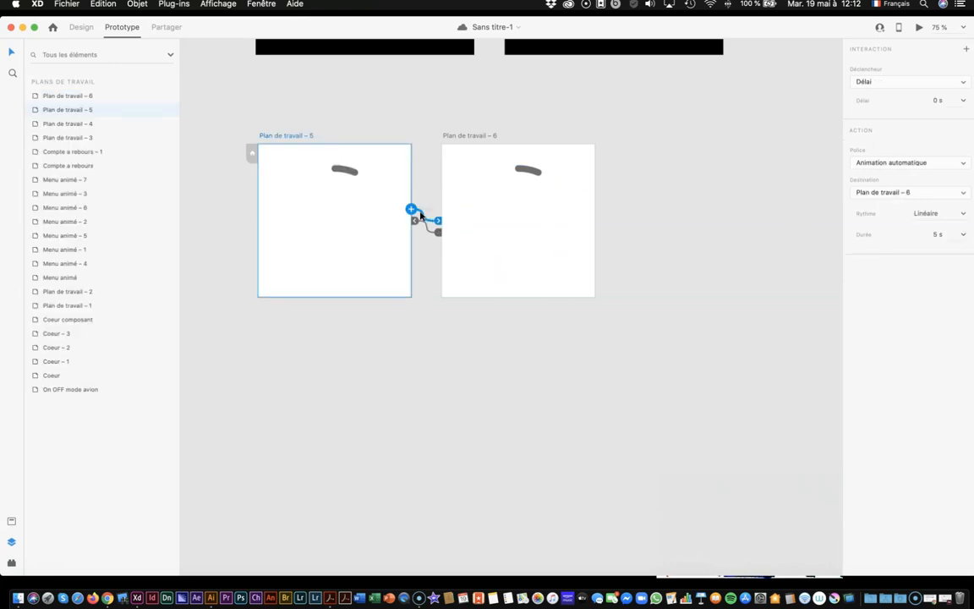
left_click(951, 236)
type("1")
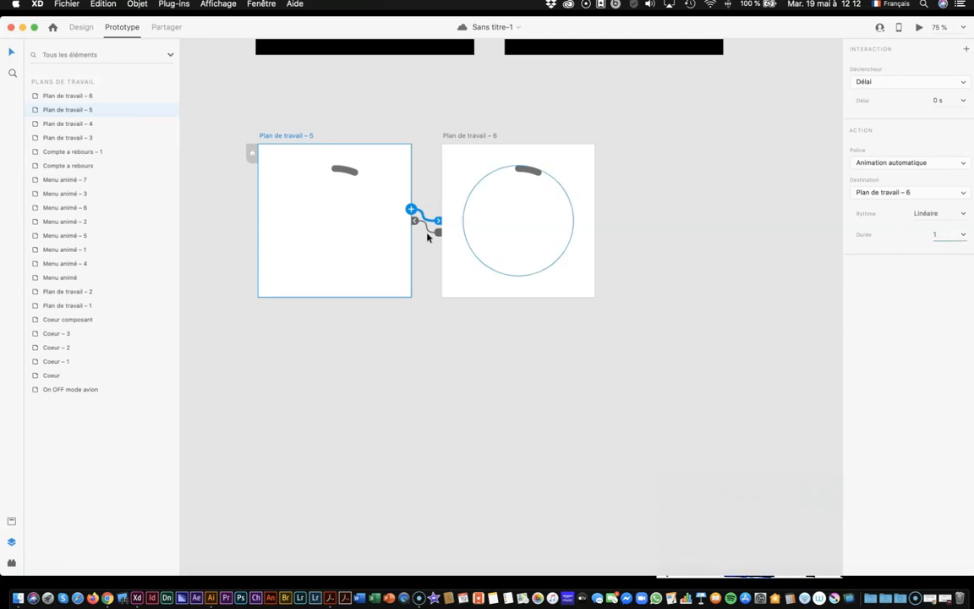
left_click(431, 228)
left_click(950, 233)
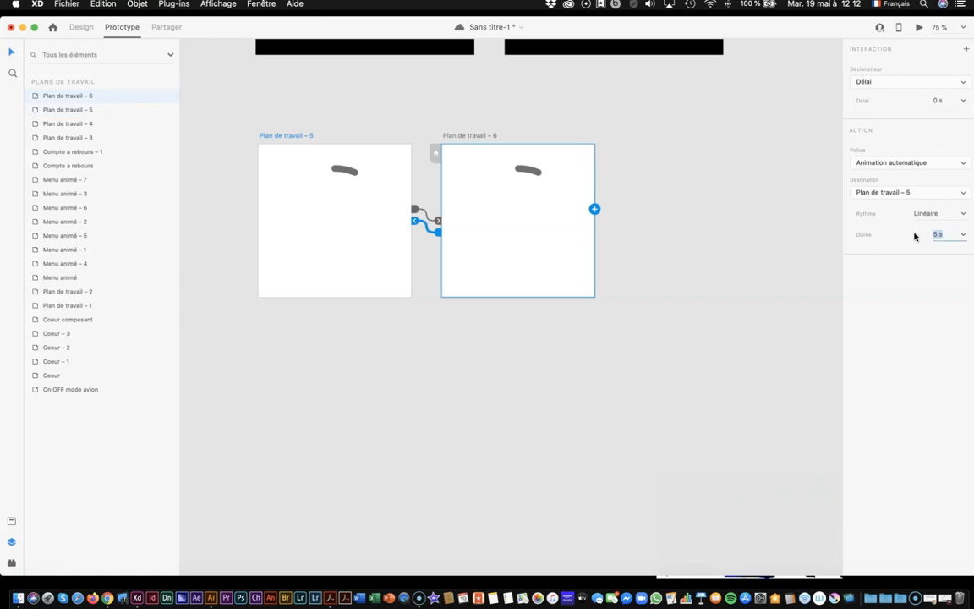
left_click(568, 365)
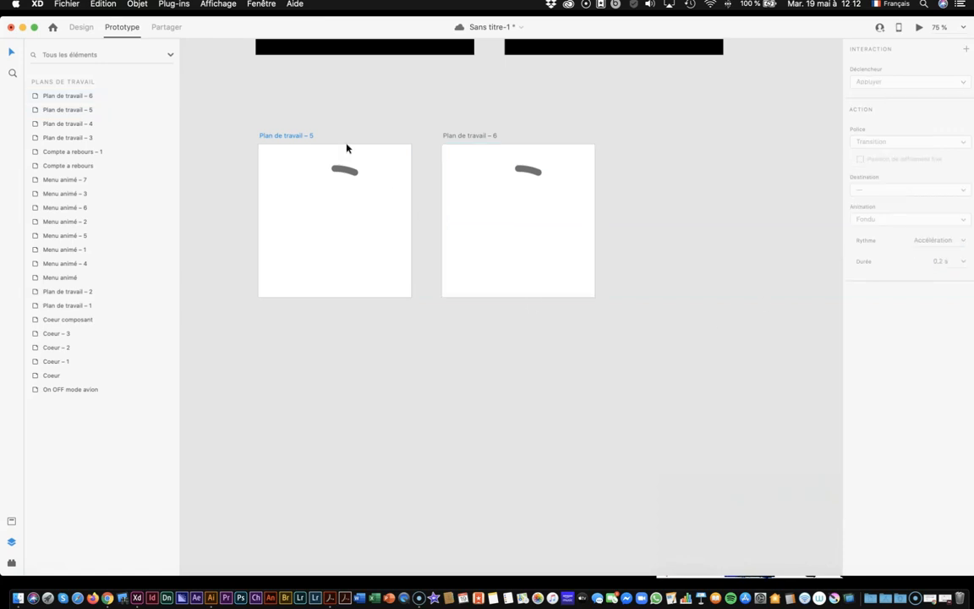
Step: Preview the faster spinner loop starting from Plan de travail – 5, and close the preview
left_click(299, 136)
left_click(920, 28)
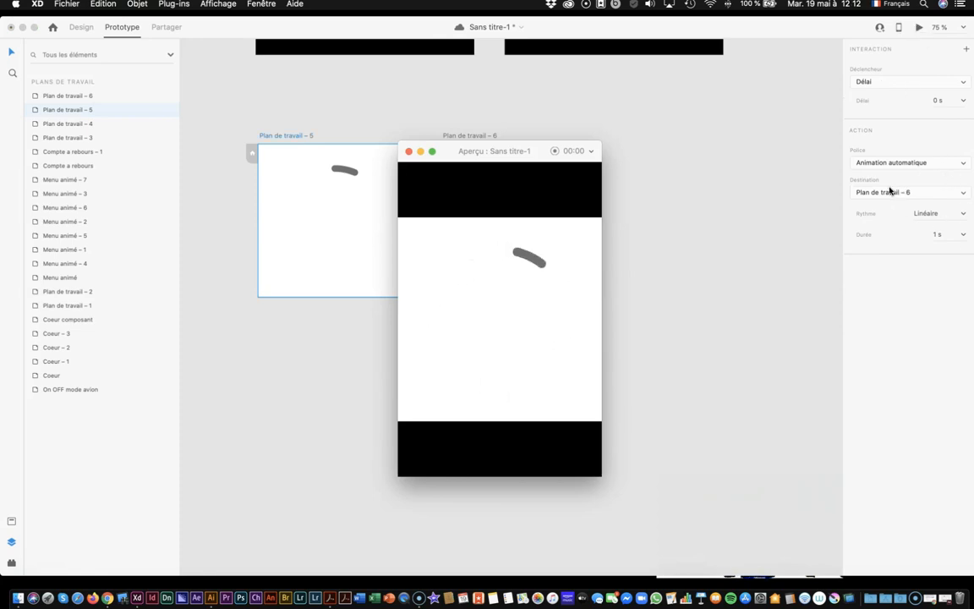
left_click(408, 152)
left_click(766, 234)
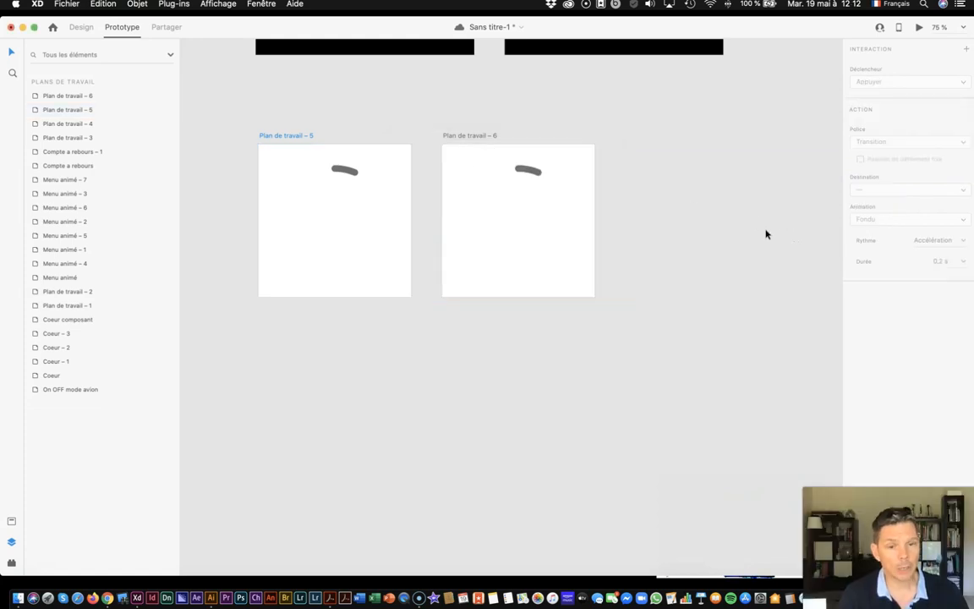
Step: In design mode, recreate the repeat grid of the Mode Avion row on the On OFF mode avion artboard and extend it down to four rows
key("super+minus")
key("super+minus")
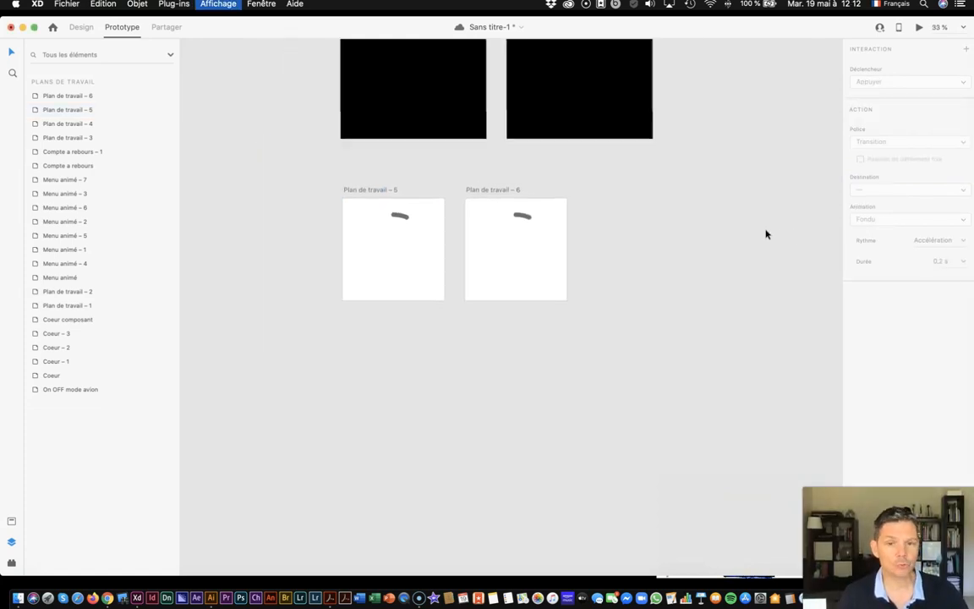
scroll(766, 234, "up", 15)
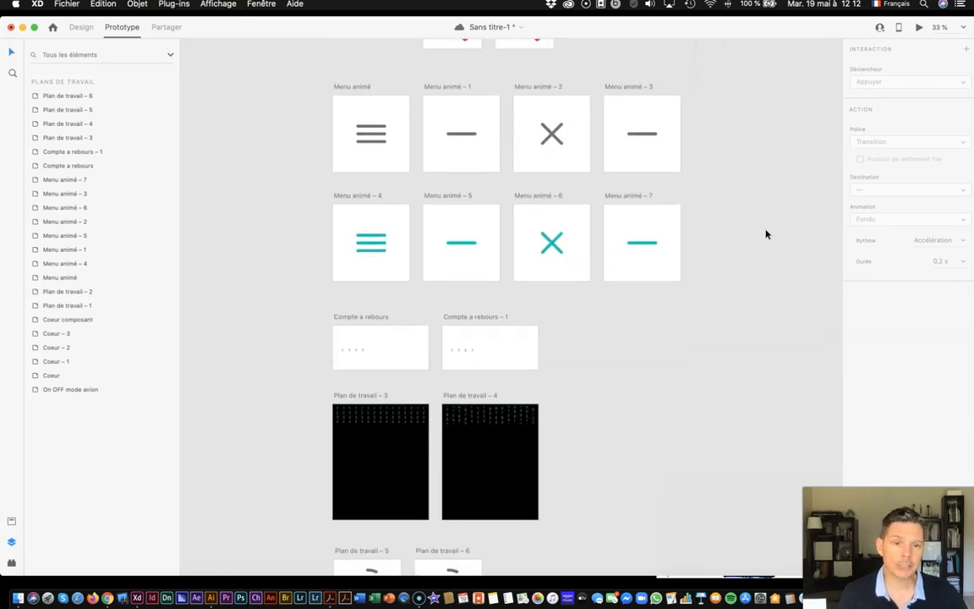
scroll(766, 234, "up", 5)
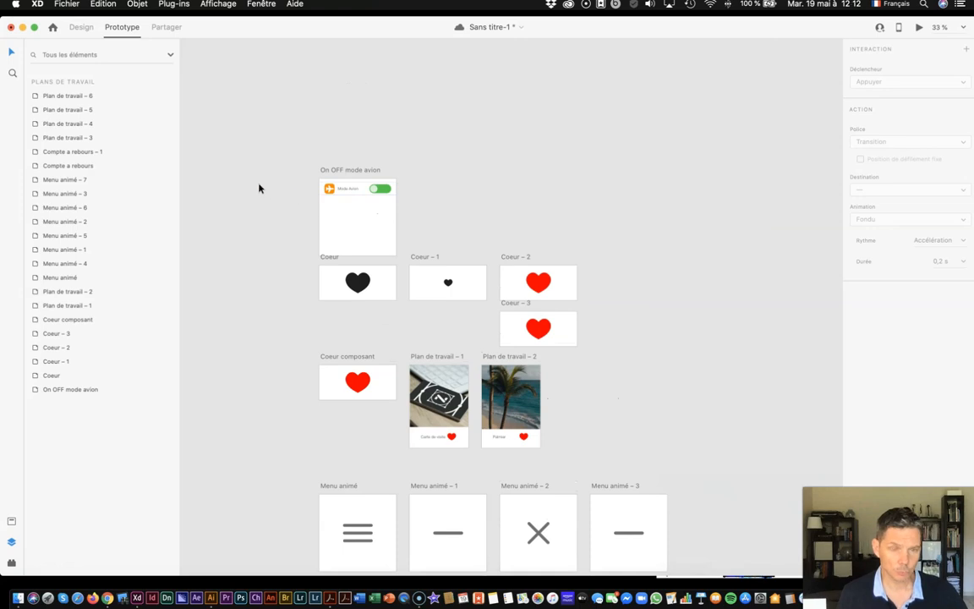
key("super+1")
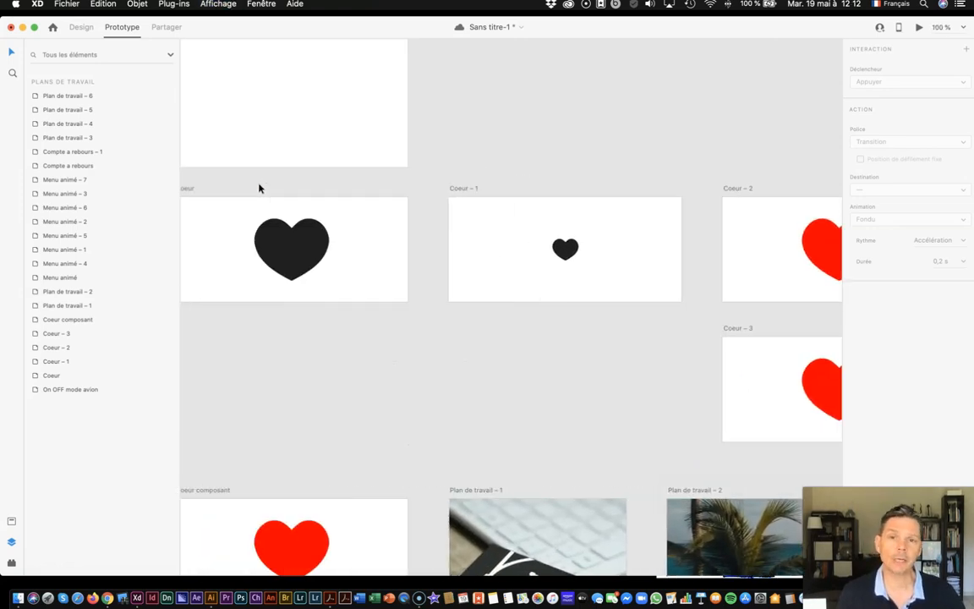
scroll(259, 189, "up", 3)
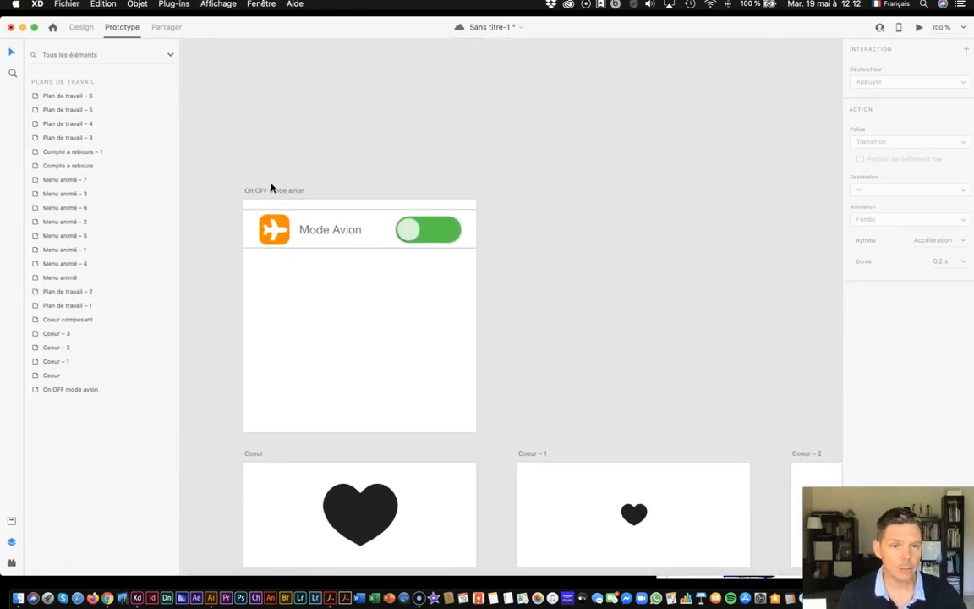
left_click(307, 221)
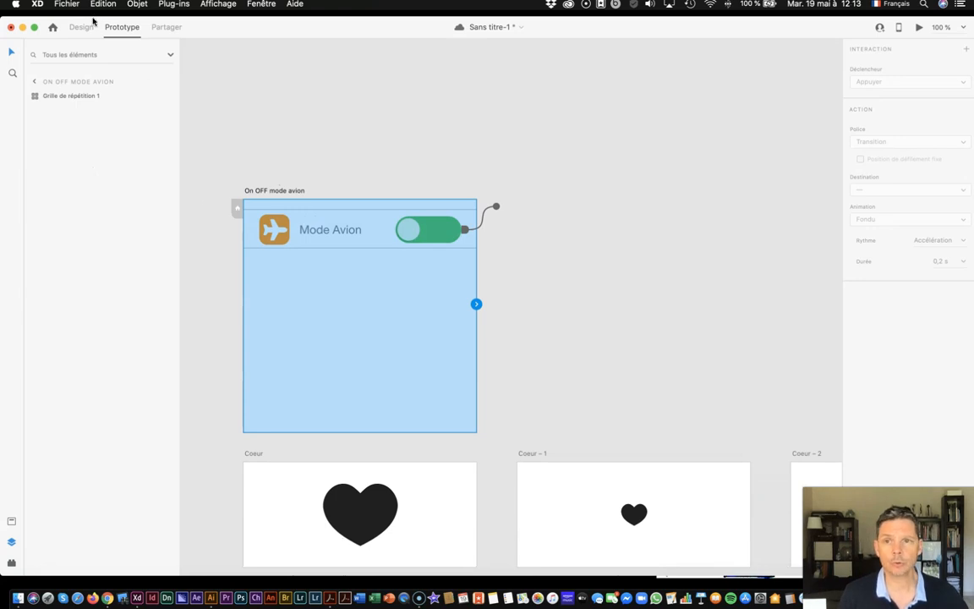
left_click(76, 27)
left_click_drag(535, 265, 198, 194)
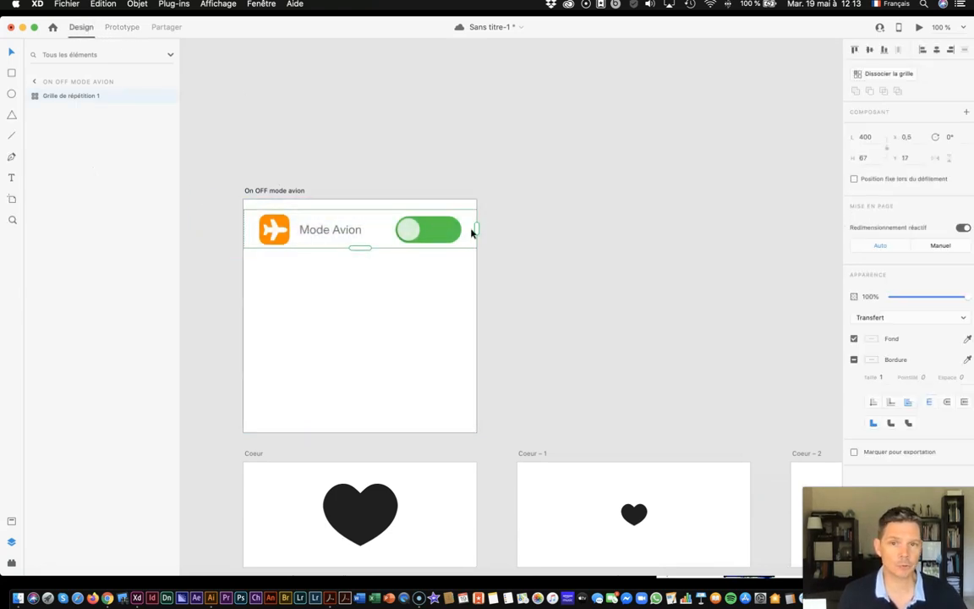
left_click(858, 74)
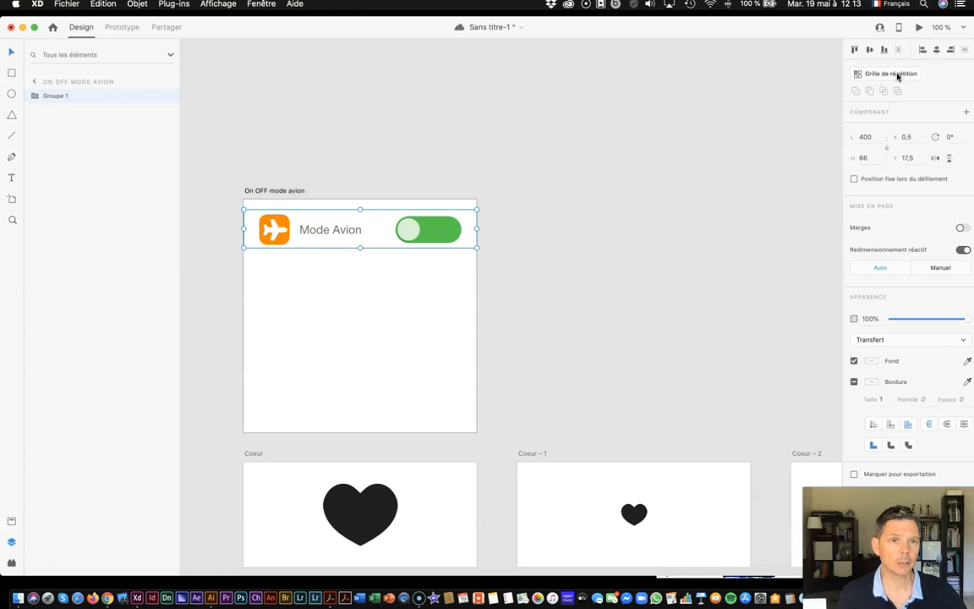
left_click(895, 75)
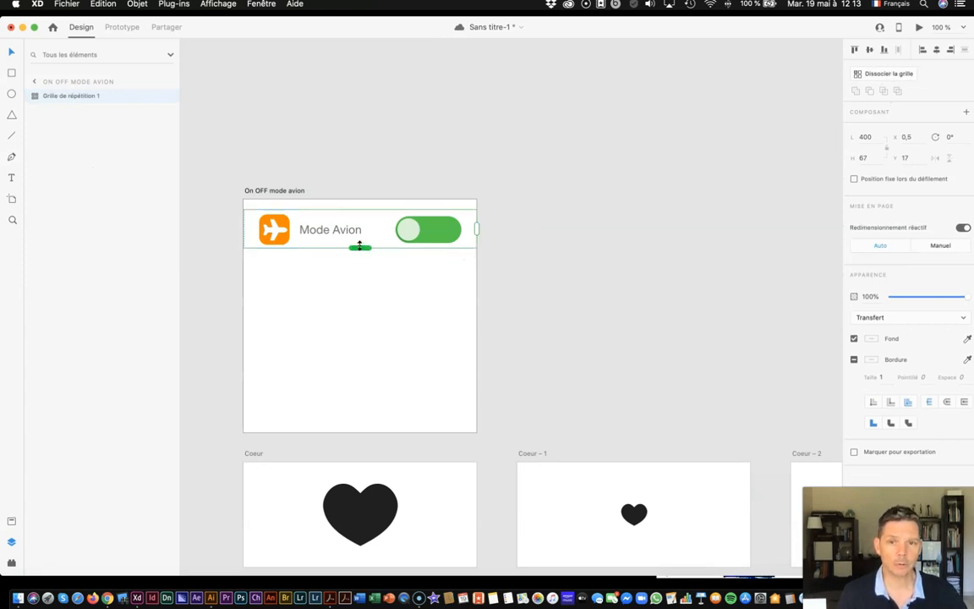
left_click_drag(359, 245, 352, 404)
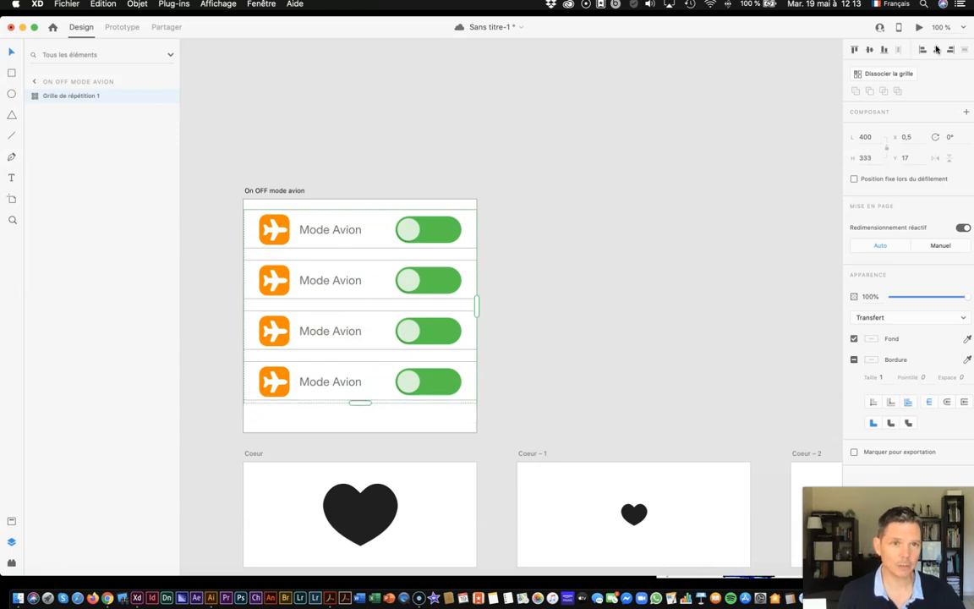
Step: Ungroup the repeat grid into separate Mode Avion rows, and select the airplane icons inside the second and third rows
left_click(887, 74)
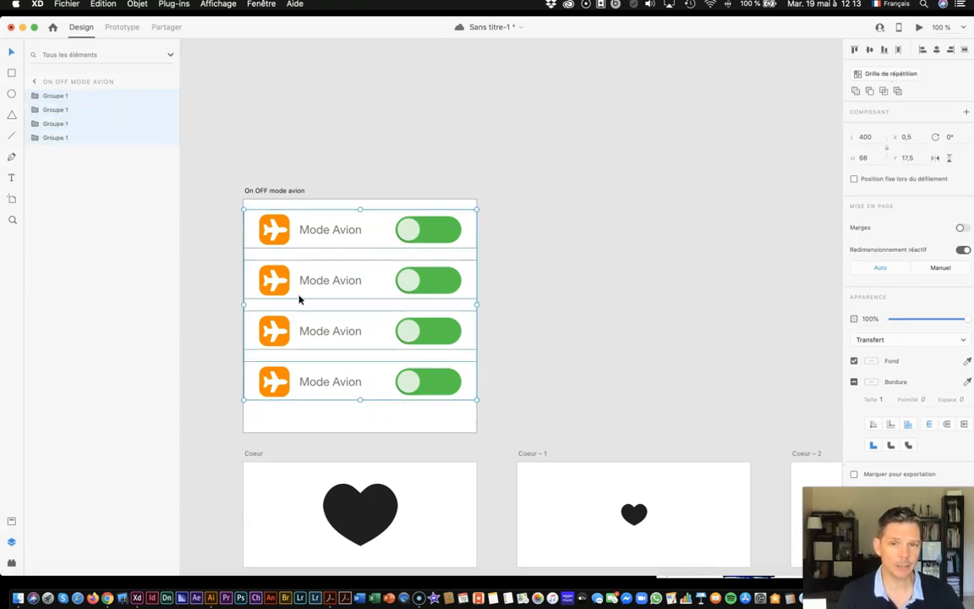
left_click(520, 293)
left_click(270, 285)
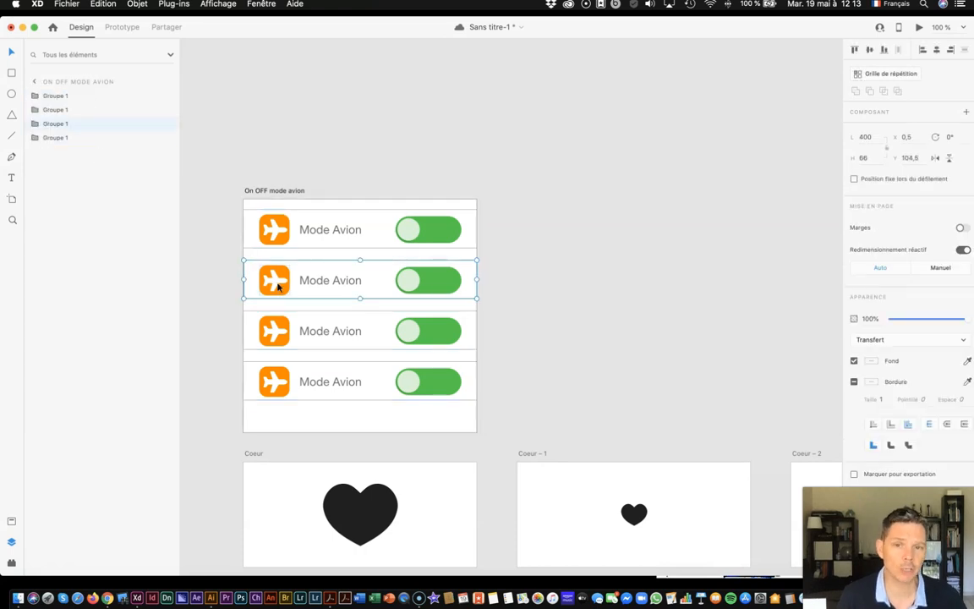
double_click(277, 287)
double_click(278, 337)
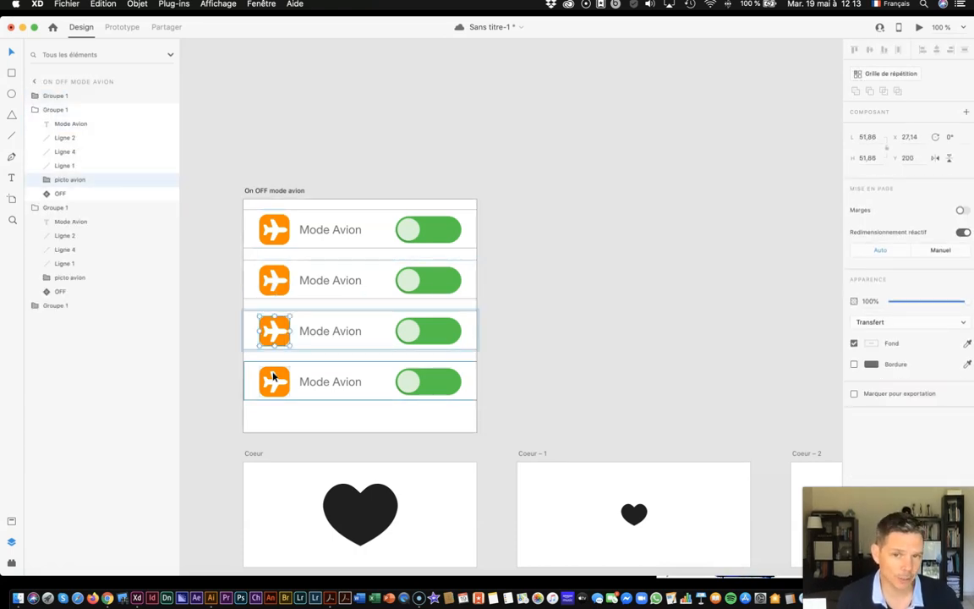
left_click(273, 377)
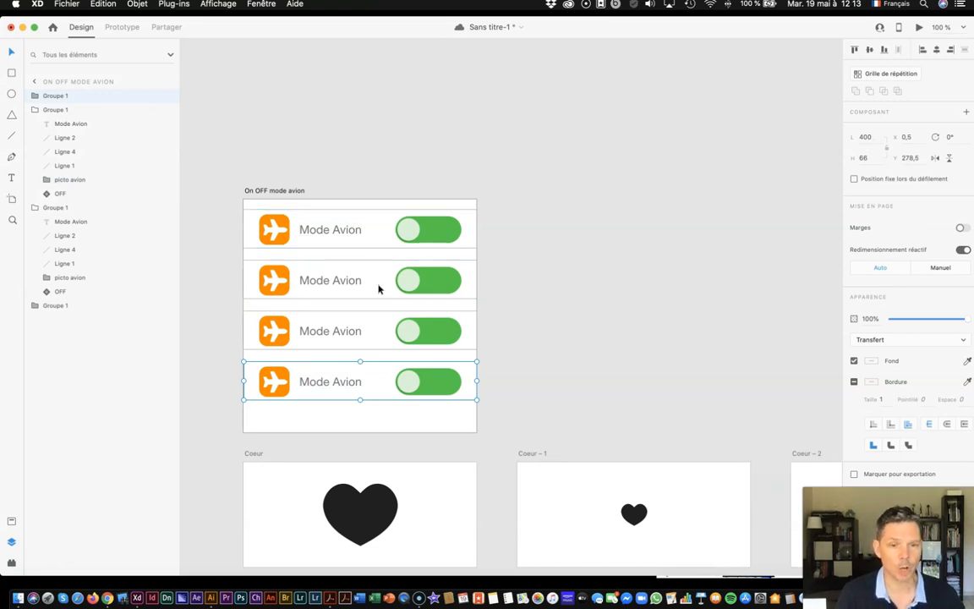
Step: Preview the On OFF mode avion artboard, toggle each of the four switches and back again, and close the preview
left_click(274, 191)
left_click(919, 27)
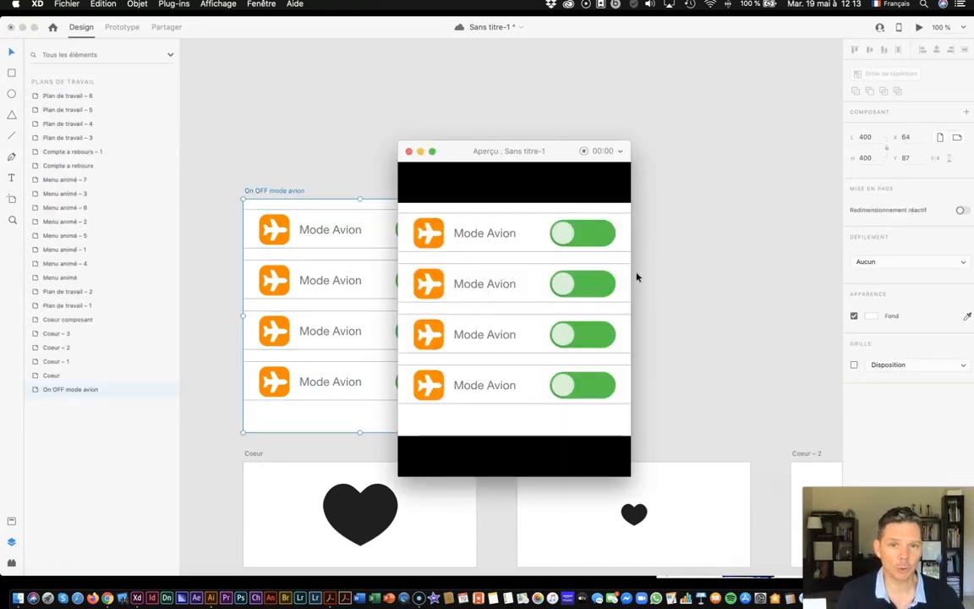
left_click(566, 283)
left_click(562, 233)
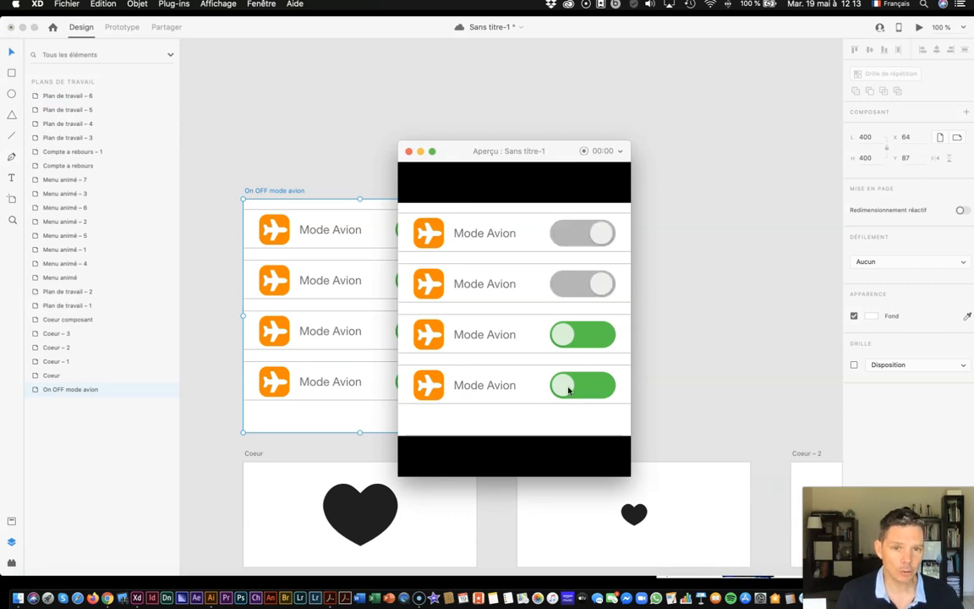
left_click(568, 389)
left_click(580, 335)
left_click(593, 245)
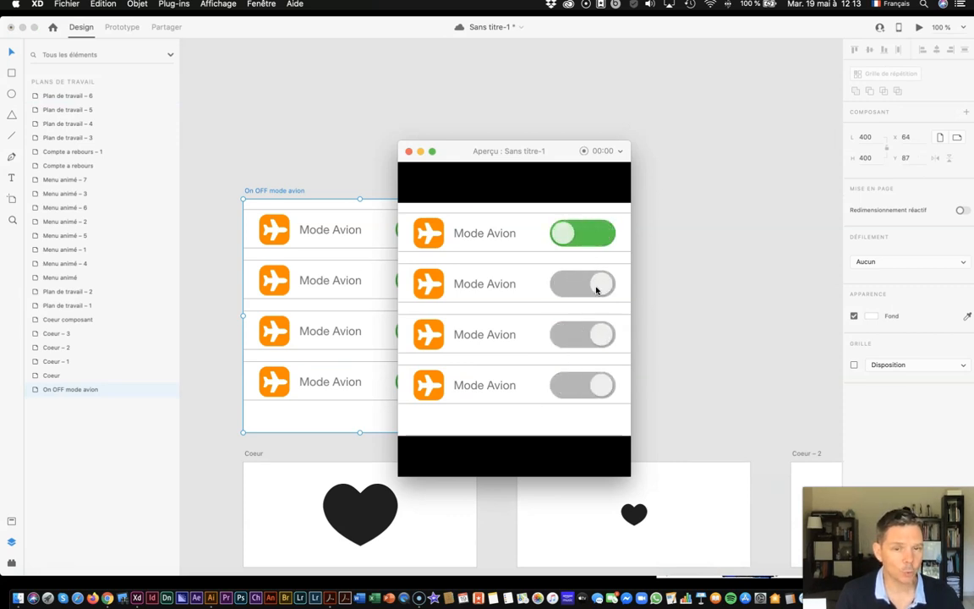
left_click(596, 290)
left_click(586, 338)
left_click(591, 391)
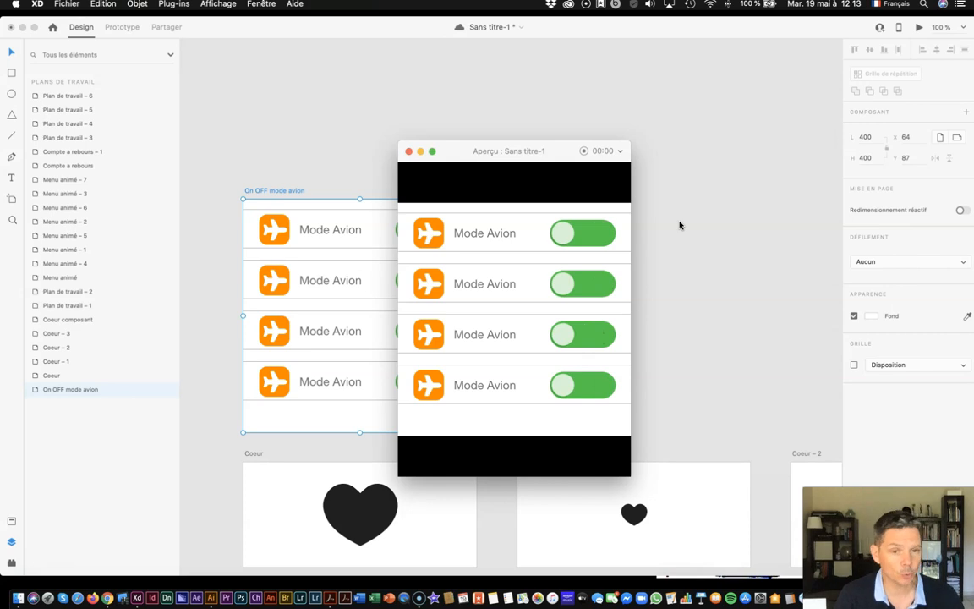
left_click(409, 151)
left_click(666, 211)
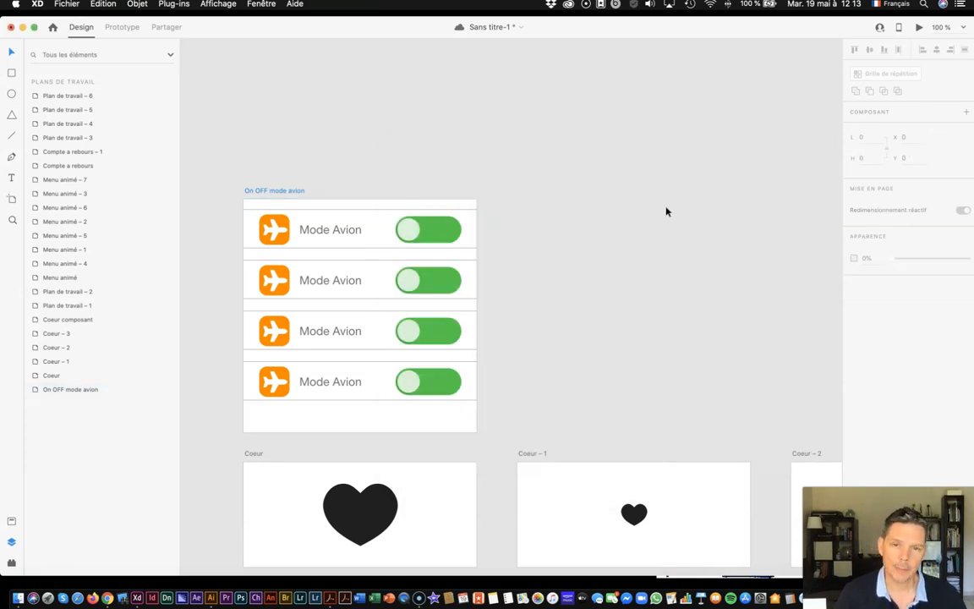
scroll(599, 215, "down", 10)
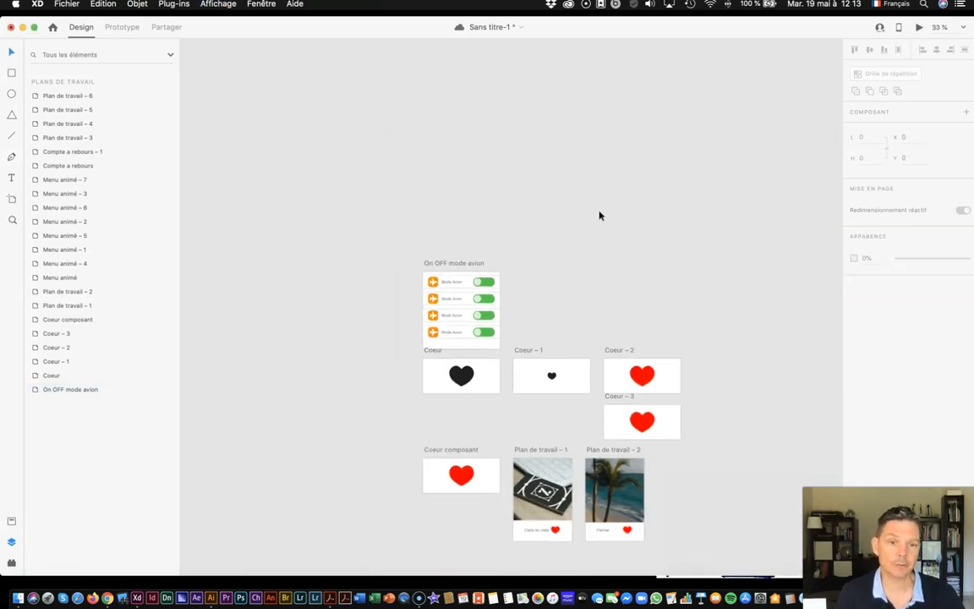
scroll(599, 216, "down", 5)
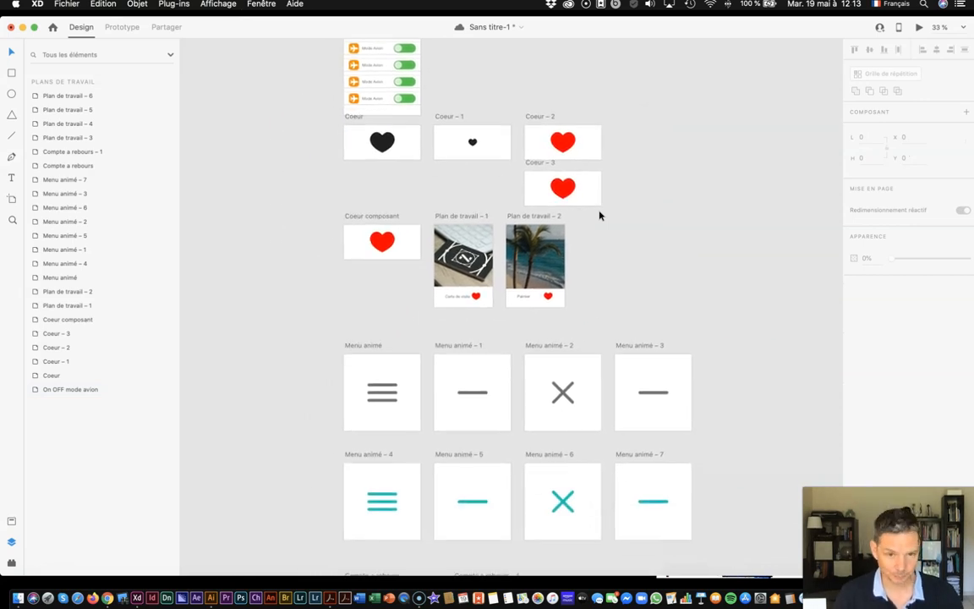
scroll(599, 215, "down", 1)
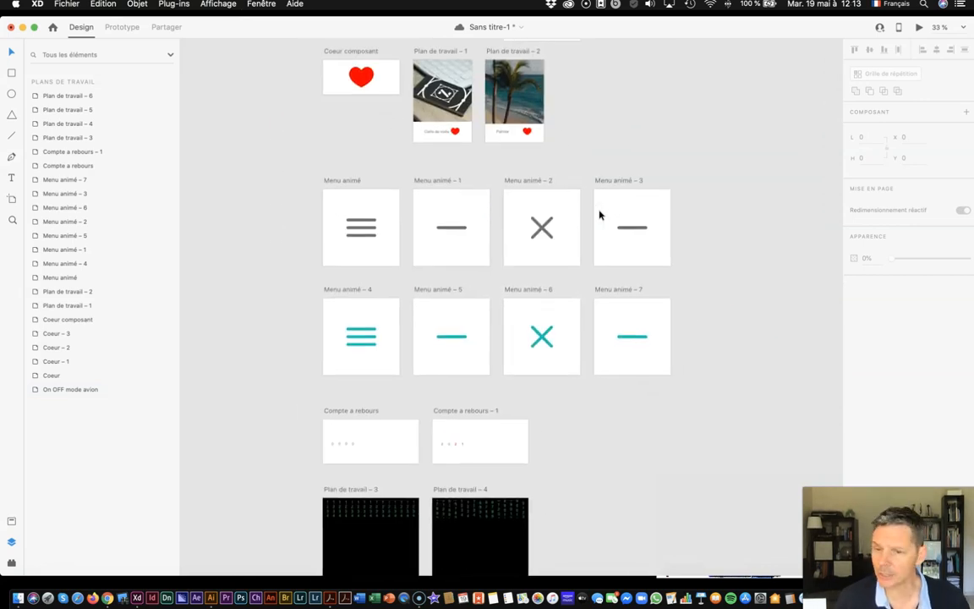